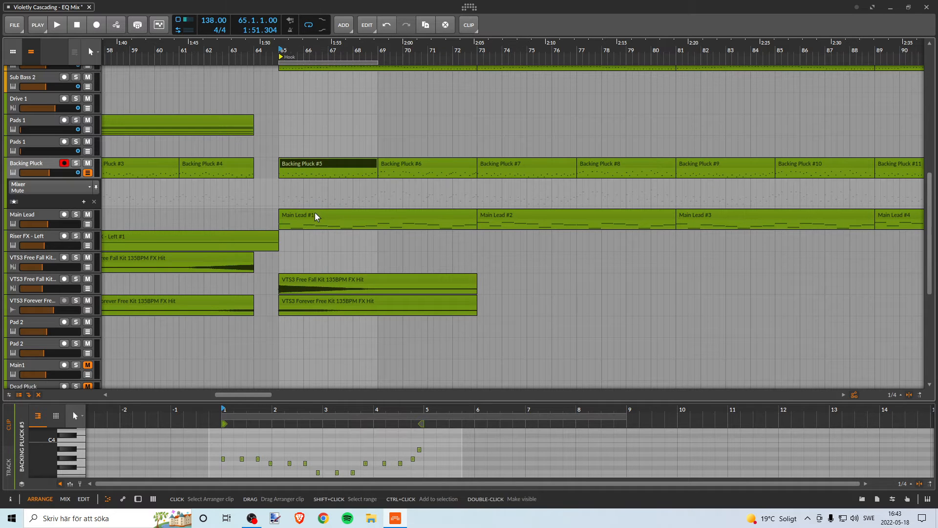
Switch the transport loop over the Hook section off and back on.
click(338, 216)
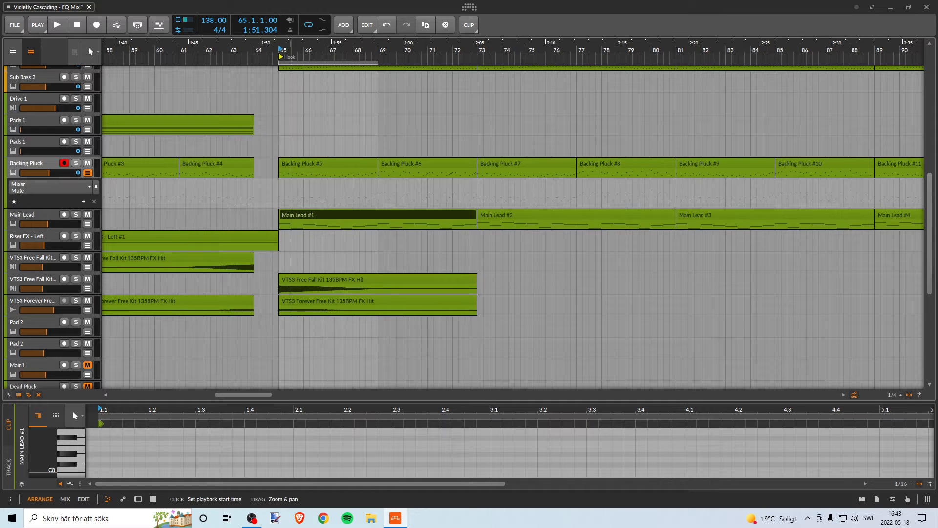
mouse_move(291, 49)
mouse_down()
mouse_move(289, 69)
mouse_move(290, 61)
mouse_up()
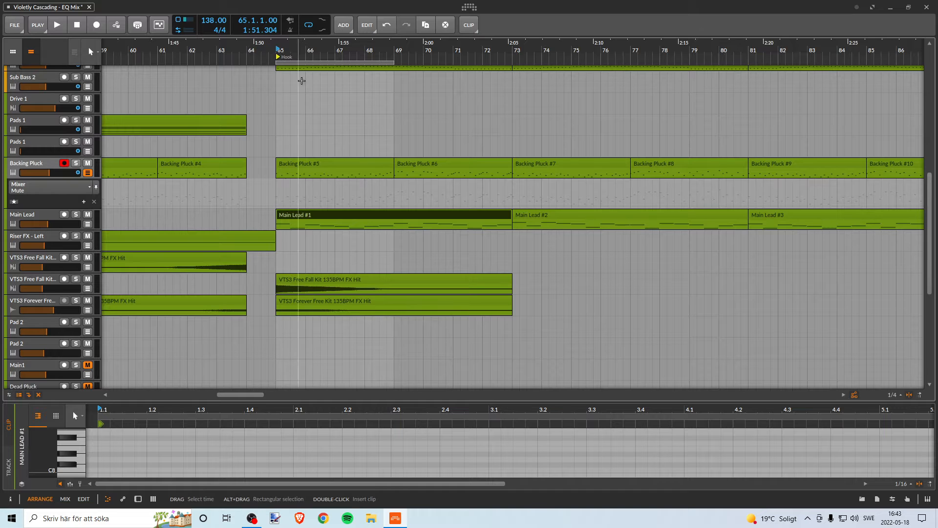
mouse_move(287, 62)
mouse_down()
mouse_move(211, 62)
mouse_move(287, 61)
mouse_up()
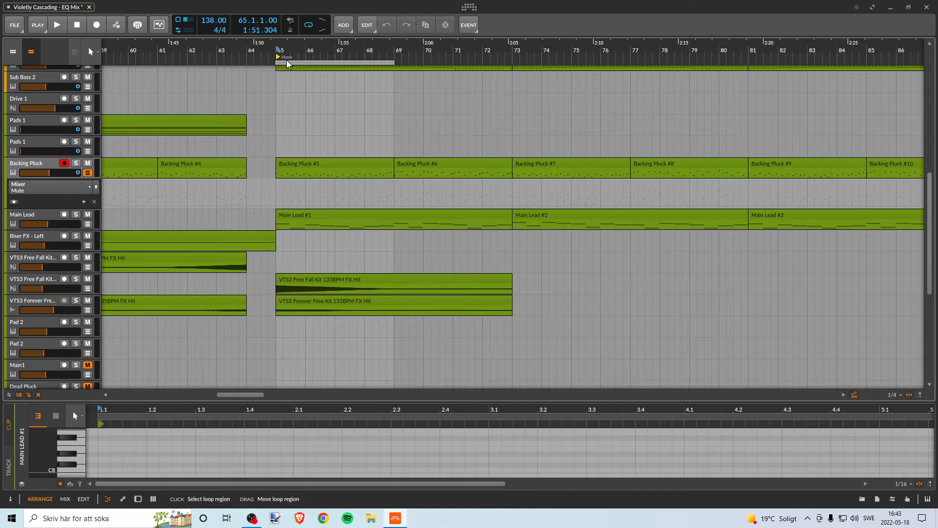
click(309, 25)
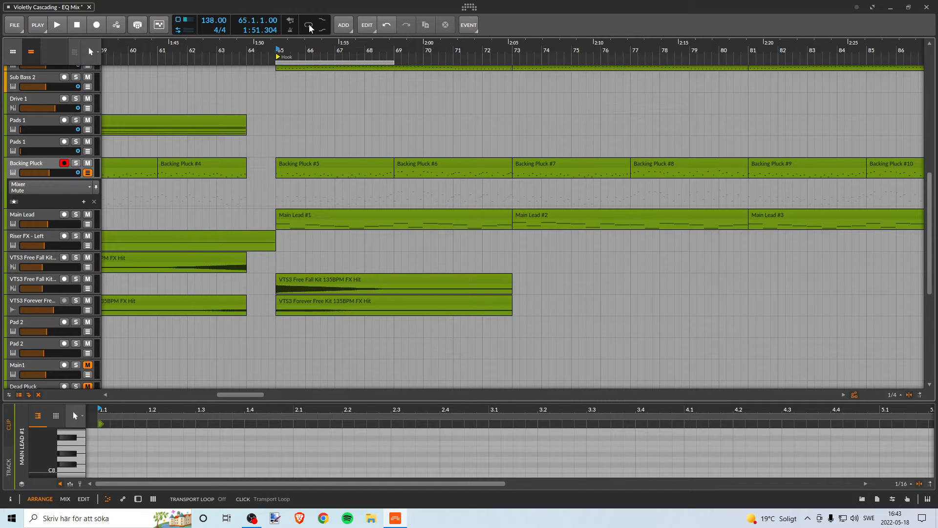
click(309, 25)
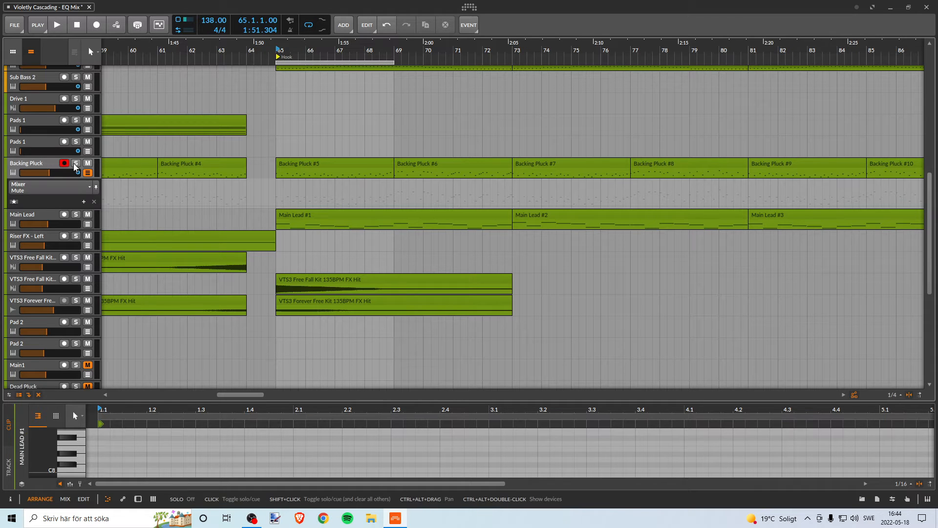
Solo the Backing Pluck and Main Lead tracks and select the Main Lead #1 clip.
key(s)
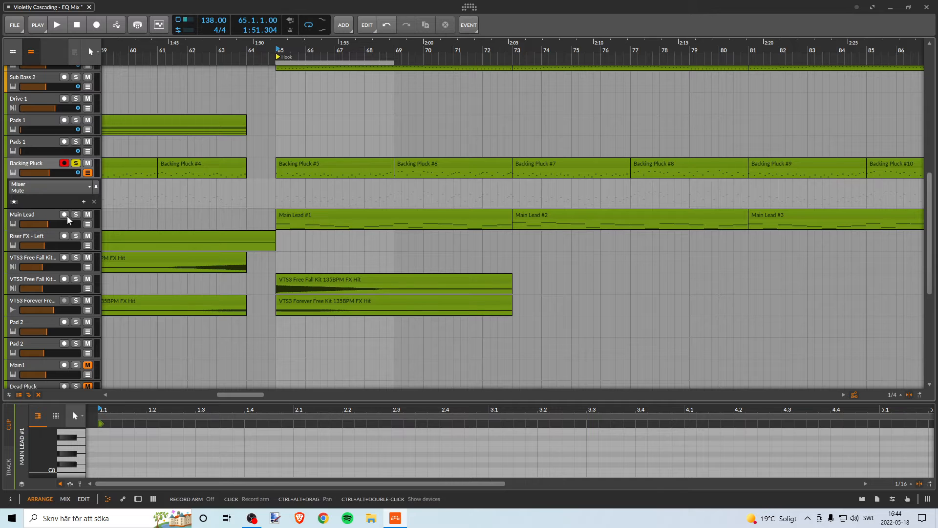
key(s)
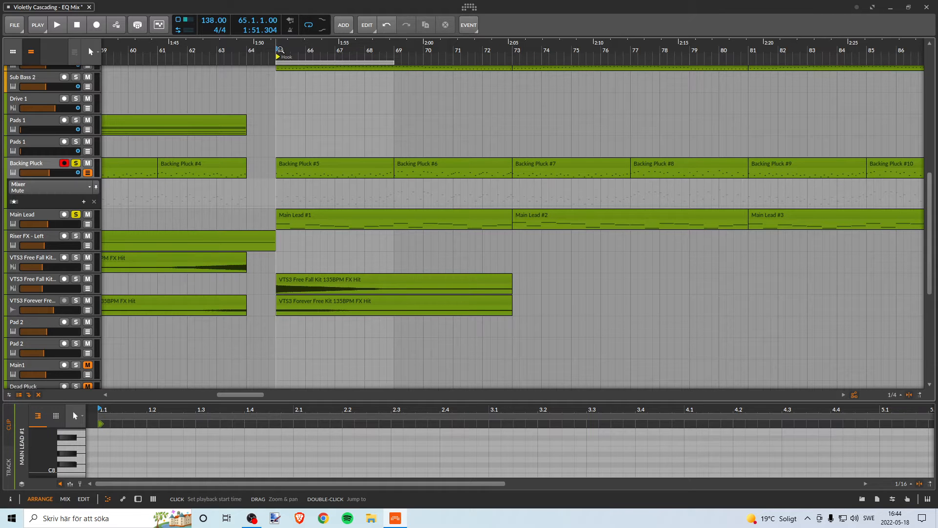
click(307, 219)
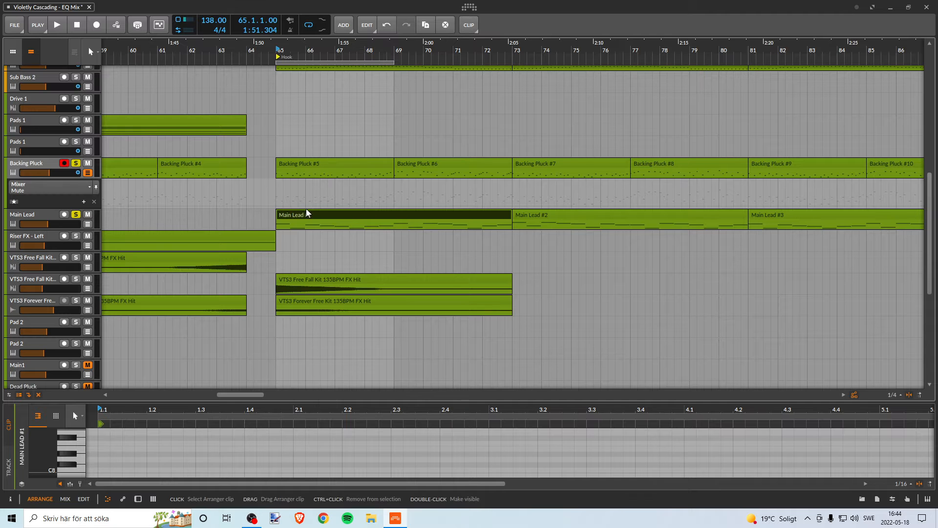
Copy all notes of the Backing Pluck #5 clip from an enlarged note editor.
click(312, 168)
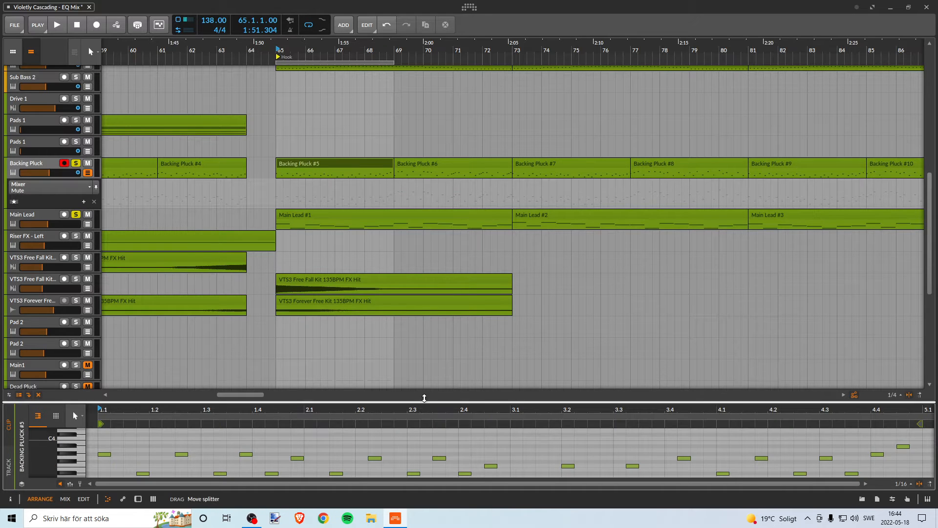
drag(424, 398, 295, 233)
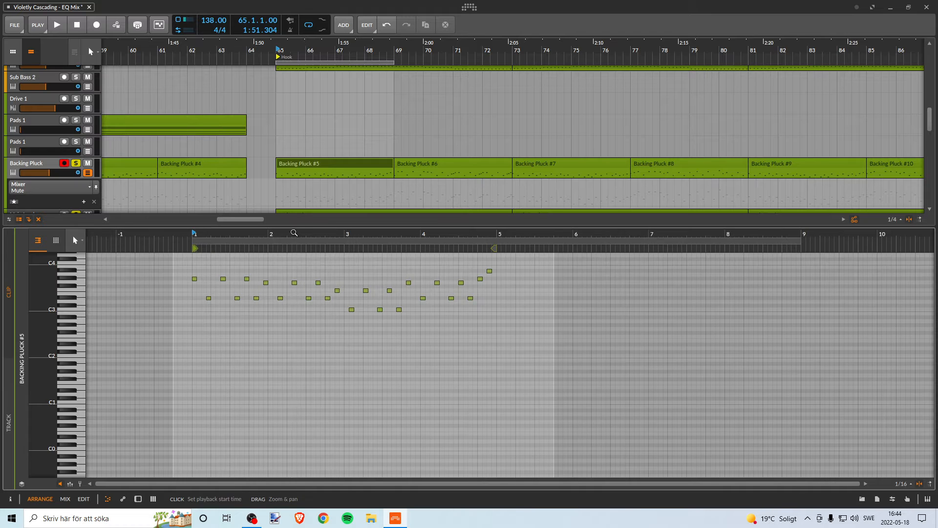
scroll(298, 342, up, 3)
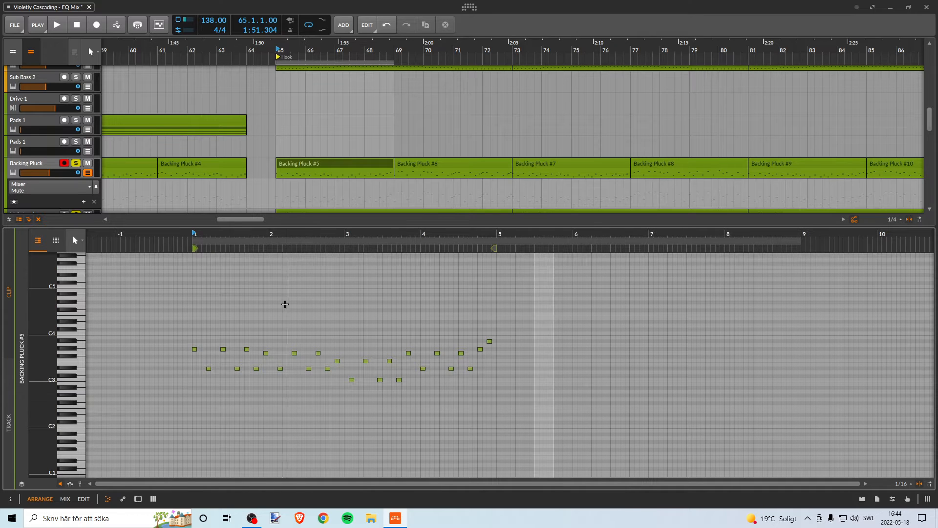
drag(177, 293, 549, 415)
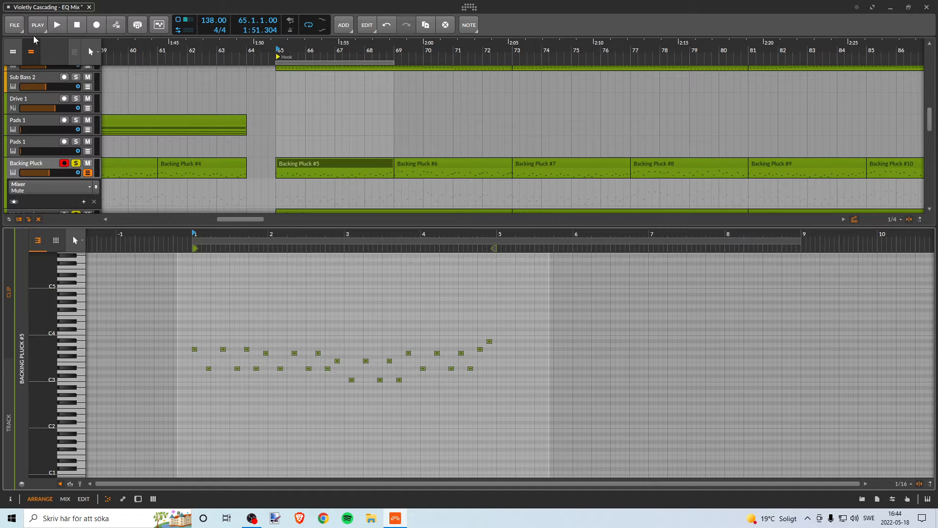
click(367, 25)
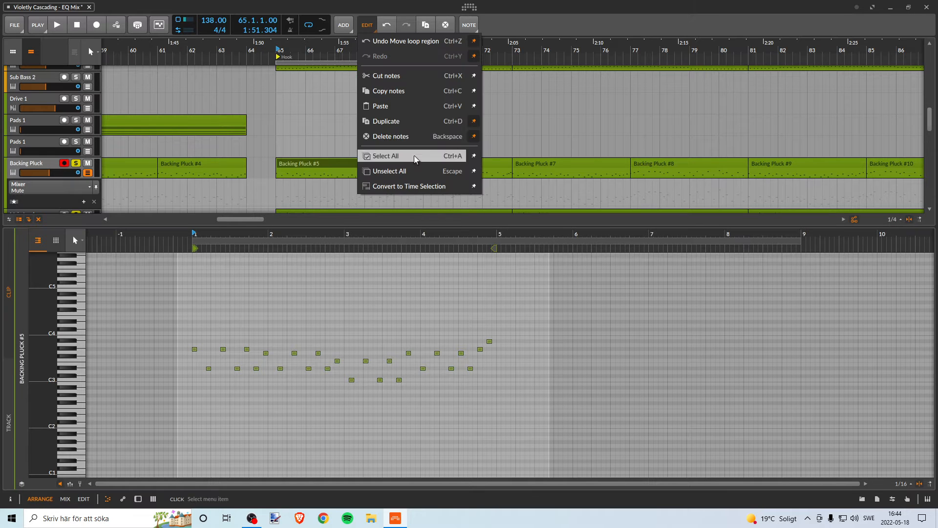
click(391, 90)
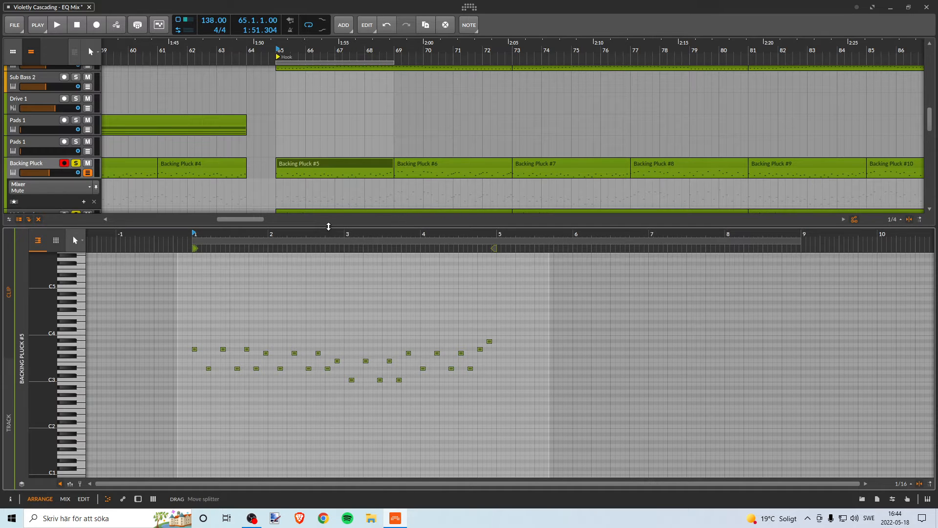
Open the notes of the Main Lead #1 clip in the full-size Edit layout.
drag(329, 226, 302, 400)
click(321, 214)
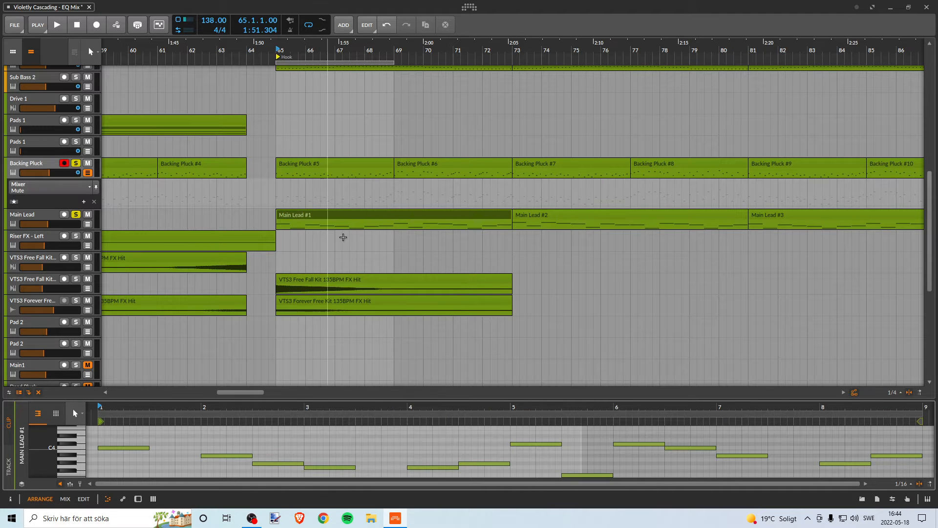
drag(407, 398, 407, 285)
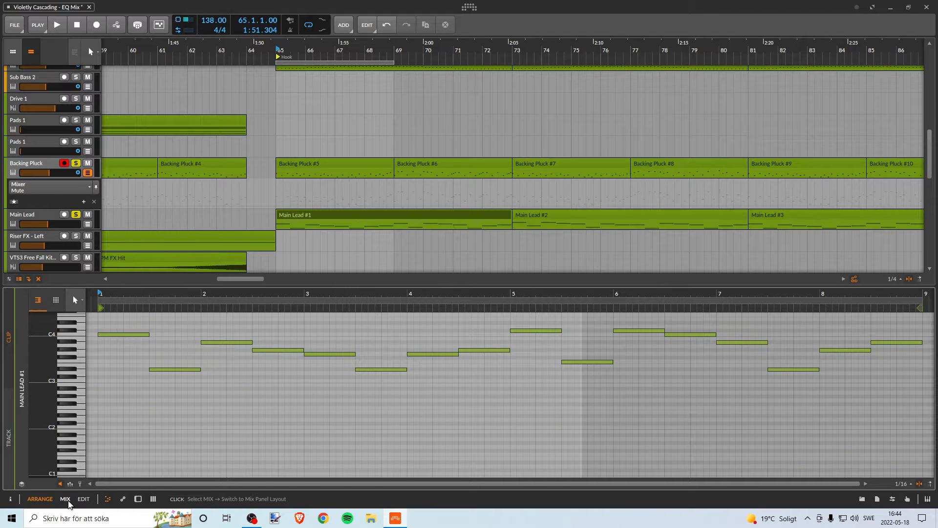
click(65, 499)
click(81, 499)
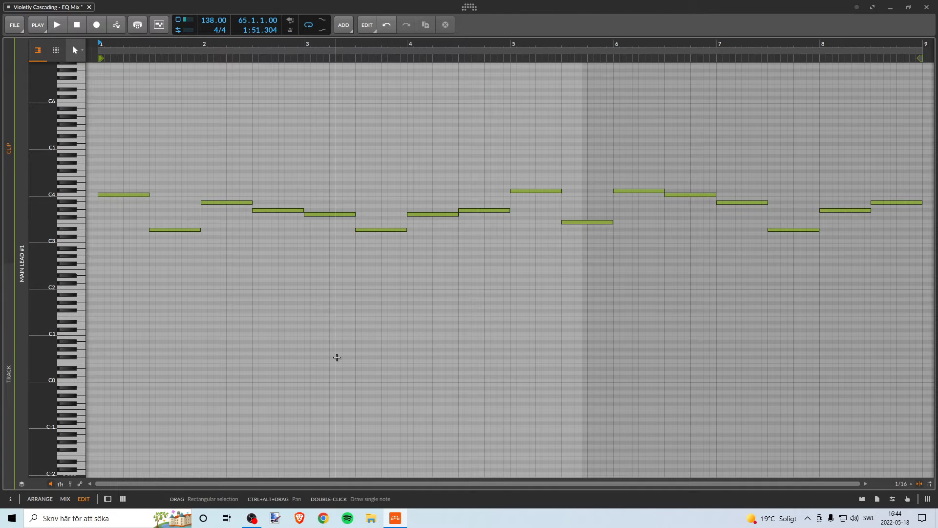
Shorten the Main Lead #1 clip's loop region to end at bar 5 and return to the Arrange layout.
drag(350, 44, 327, 28)
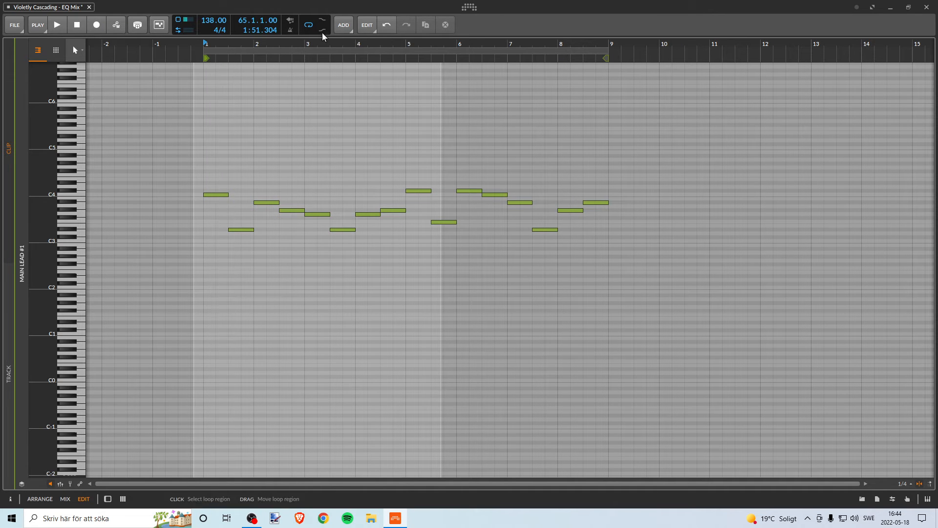
drag(607, 50, 531, 59)
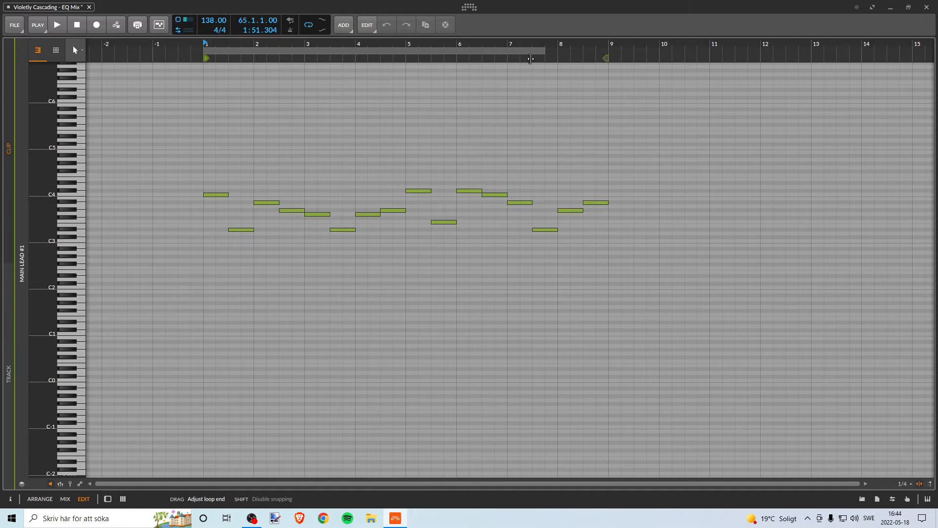
drag(413, 67, 406, 66)
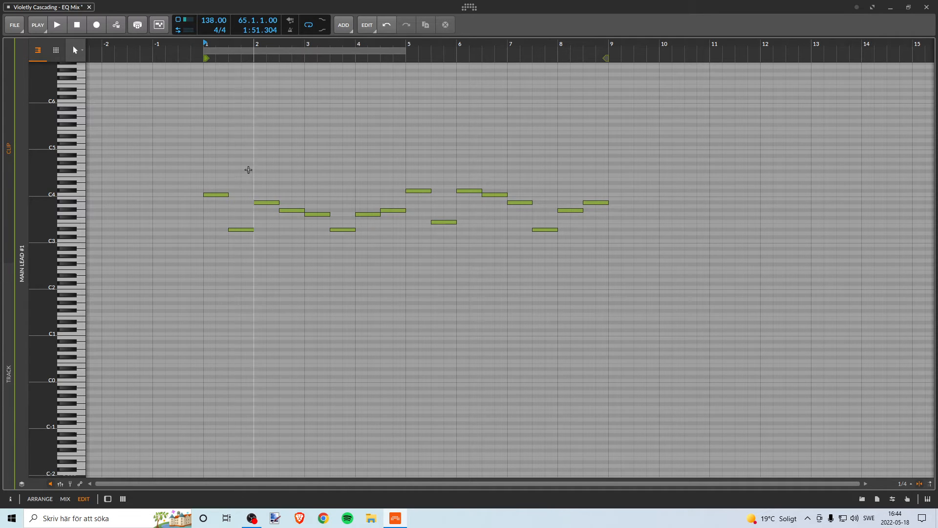
scroll(252, 151, up, 3)
scroll(251, 149, up, 4)
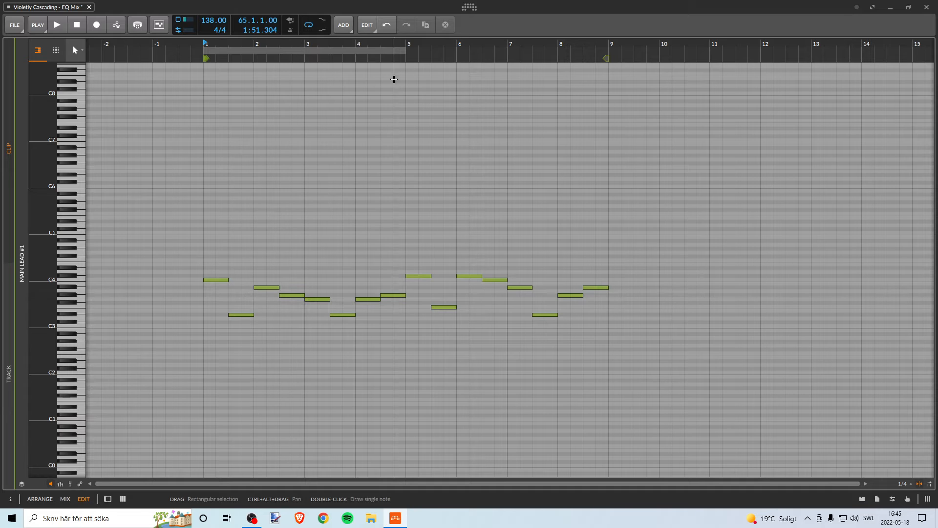
click(369, 26)
click(368, 29)
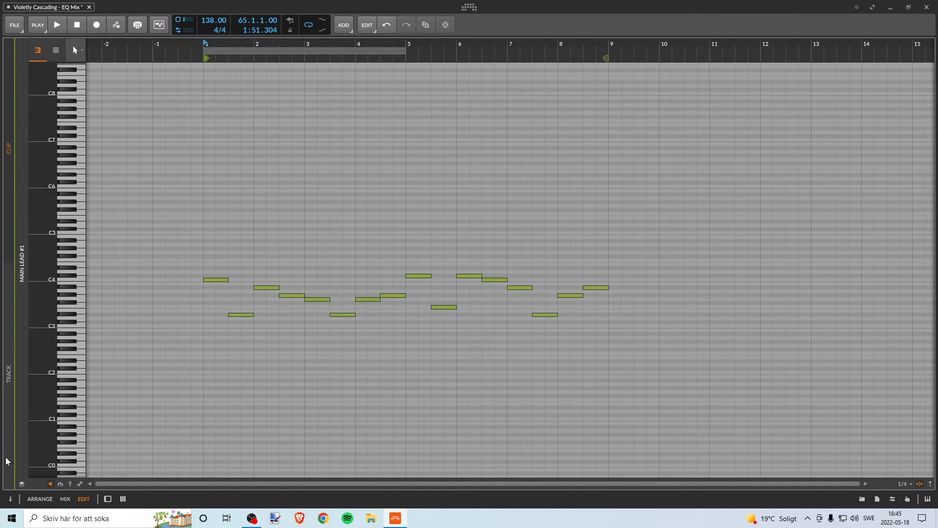
click(39, 499)
scroll(73, 219, down, 5)
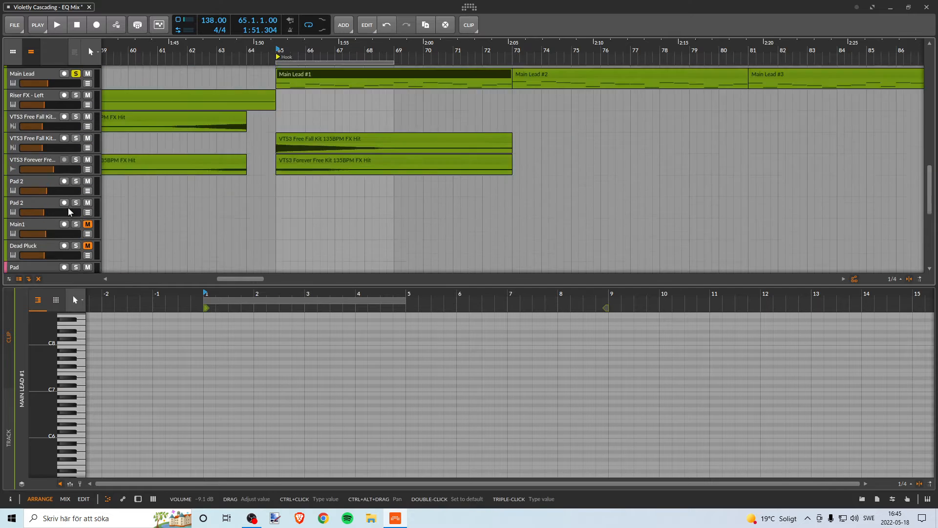
double_click(86, 225)
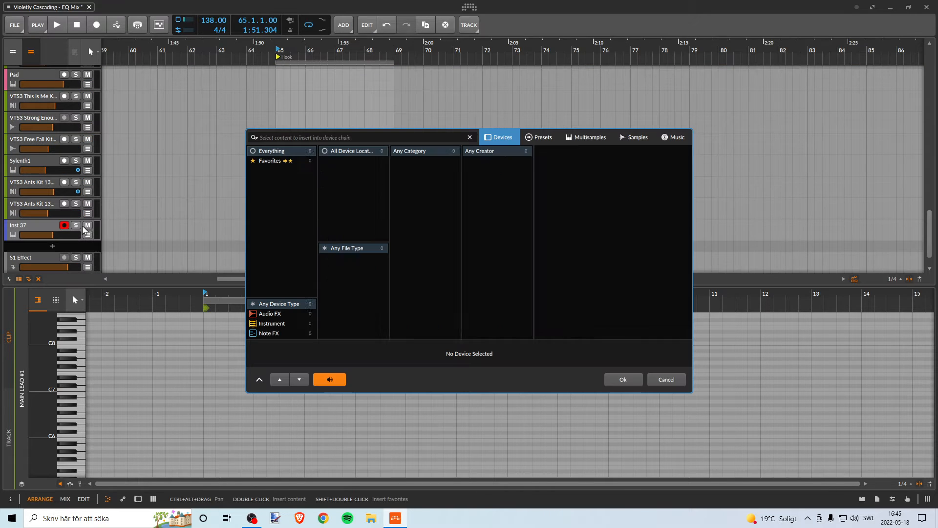
click(668, 386)
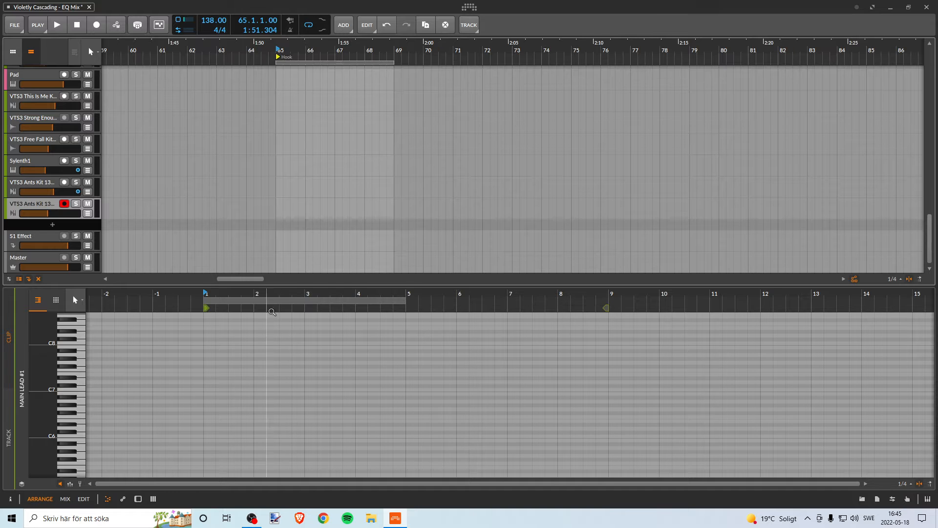
Paste the copied pluck notes at bar 1 of the Main Lead #1 clip, together with the existing lead notes.
scroll(320, 215, up, 5)
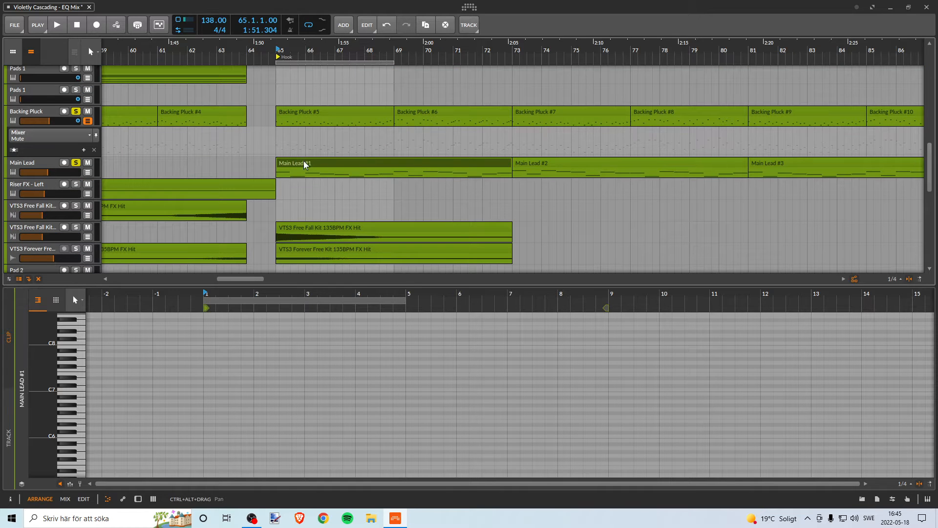
double_click(304, 164)
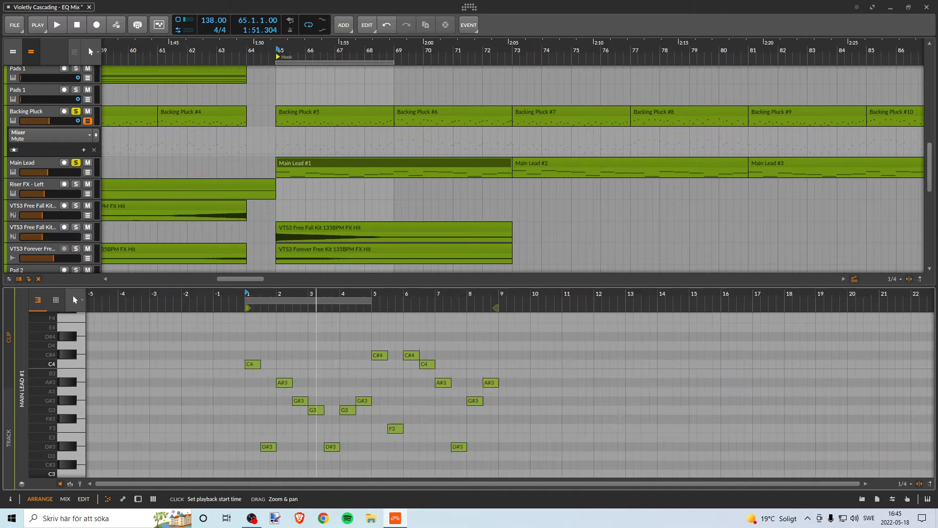
drag(316, 303, 295, 303)
scroll(297, 330, up, 2)
scroll(299, 327, down, 1)
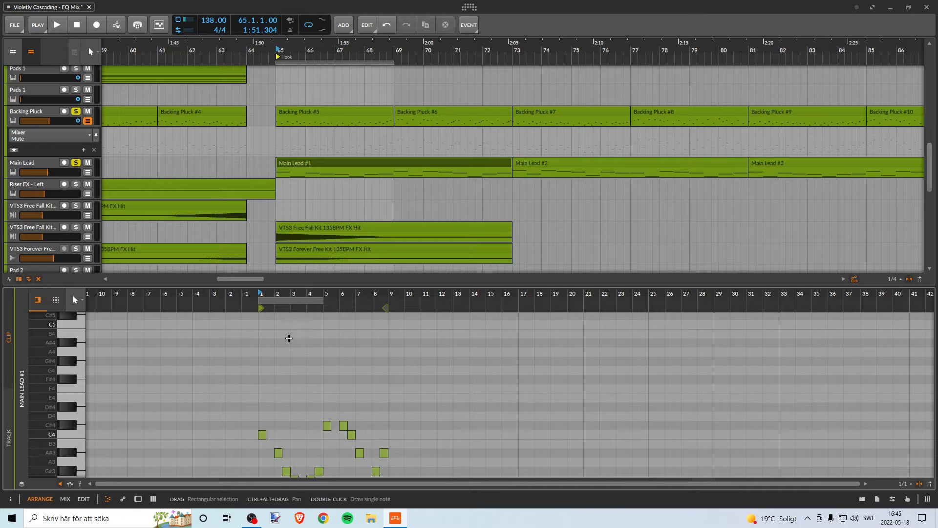
drag(258, 347, 264, 355)
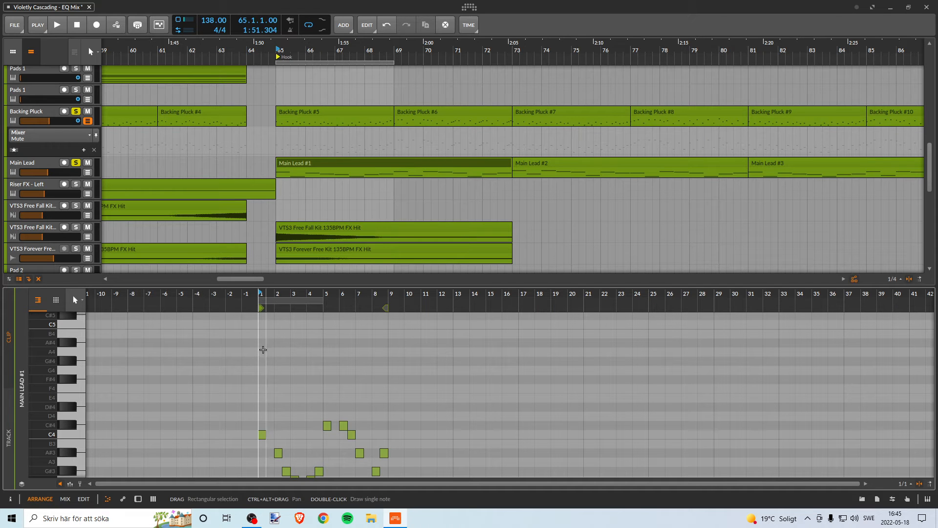
click(367, 25)
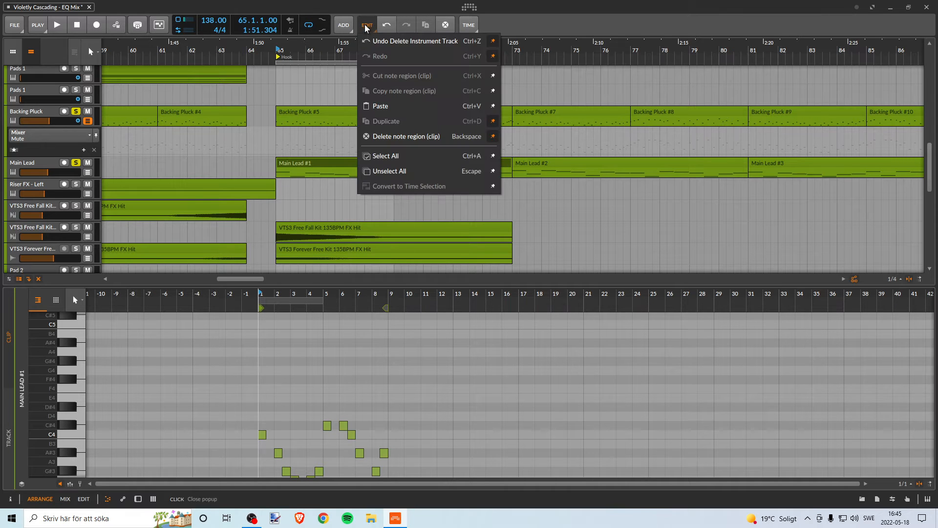
click(371, 107)
scroll(297, 392, down, 3)
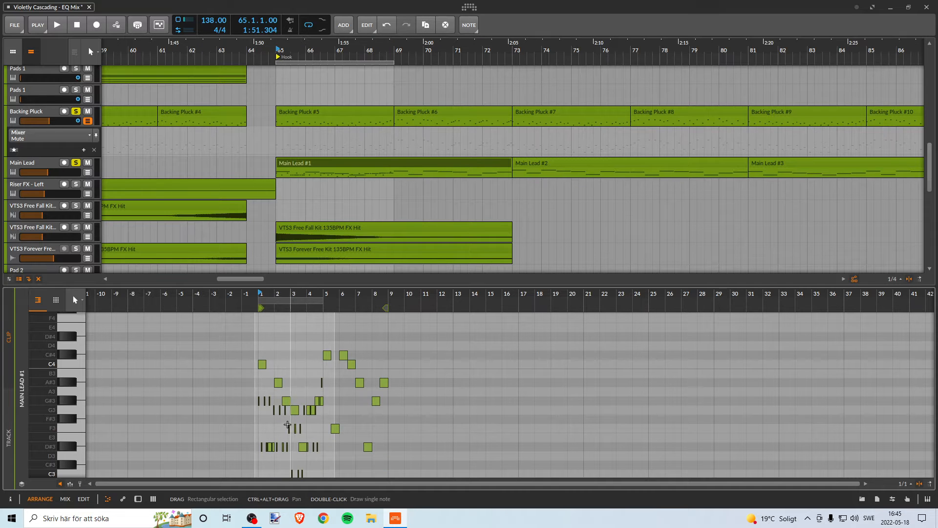
Move the pasted pluck notes up so the first one sits on A4, and enlarge the note editor to show both melodies.
drag(273, 296, 261, 357)
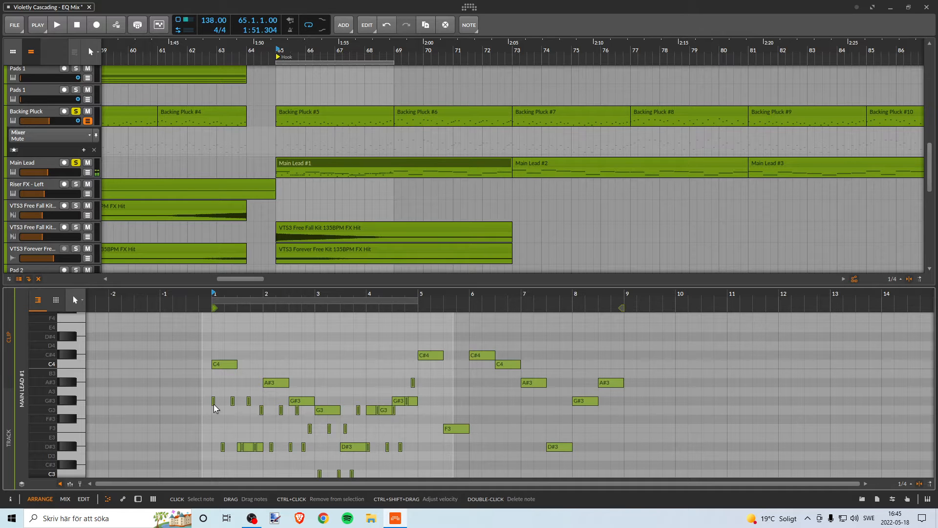
drag(214, 409, 215, 367)
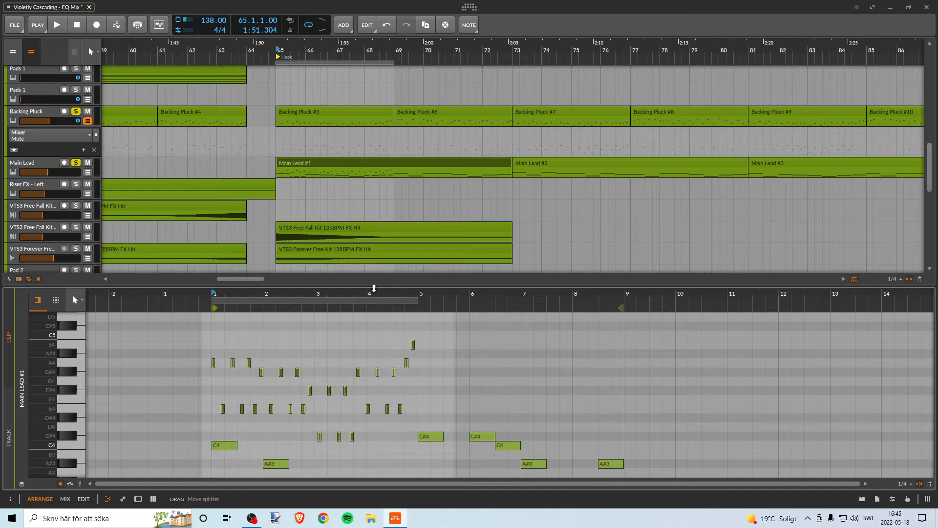
drag(337, 284, 337, 136)
scroll(338, 263, up, 1)
scroll(335, 262, down, 1)
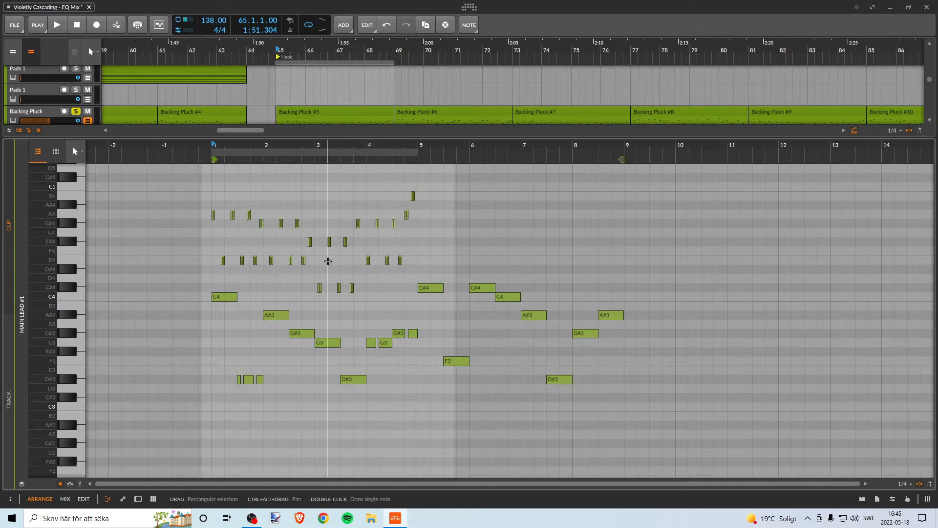
scroll(327, 261, up, 1)
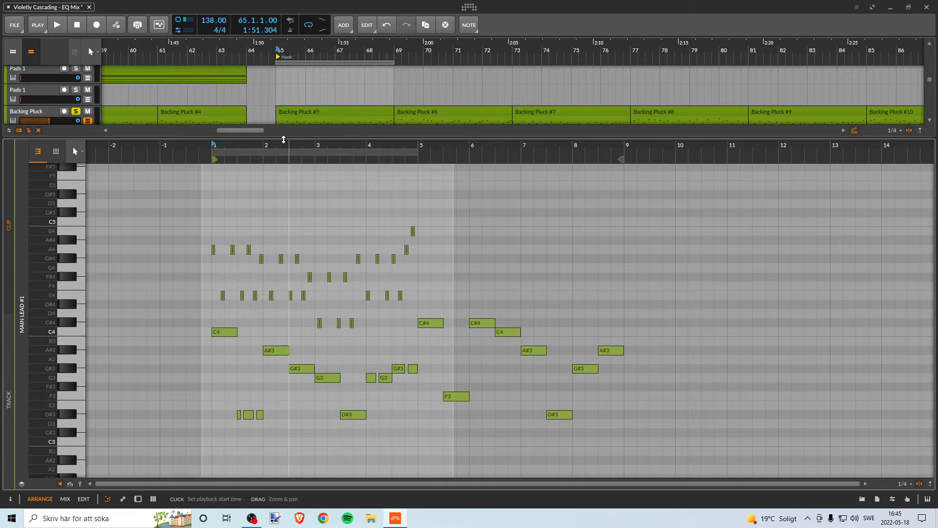
Take the Backing Pluck track out of solo so only Main Lead is soloed.
drag(286, 142, 303, 370)
click(76, 111)
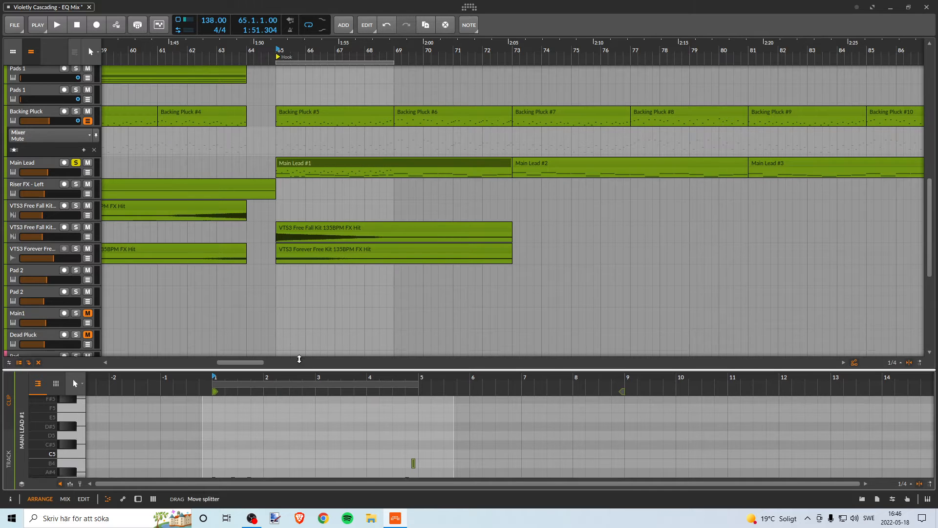
drag(300, 368, 293, 138)
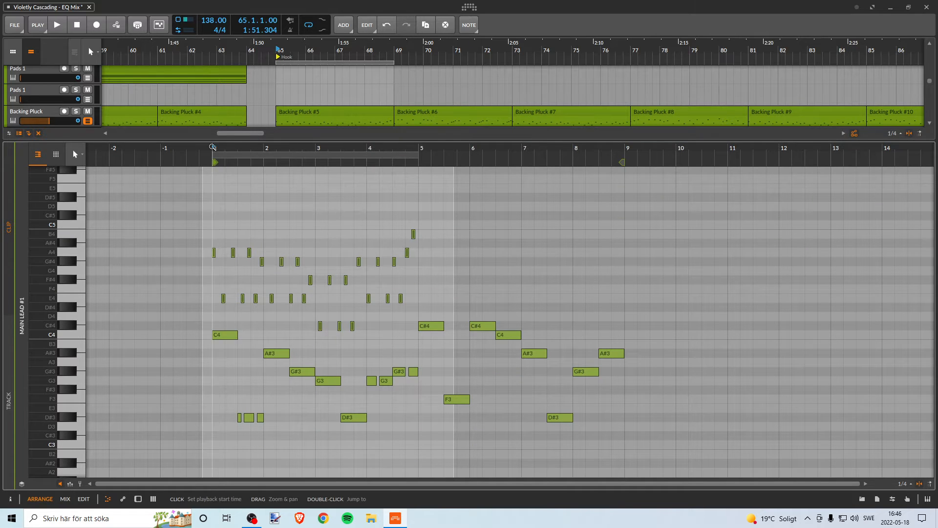
Play the Main Lead #1 clip's combined pluck and lead notes with its first four bars filling the note editor.
drag(258, 148, 257, 220)
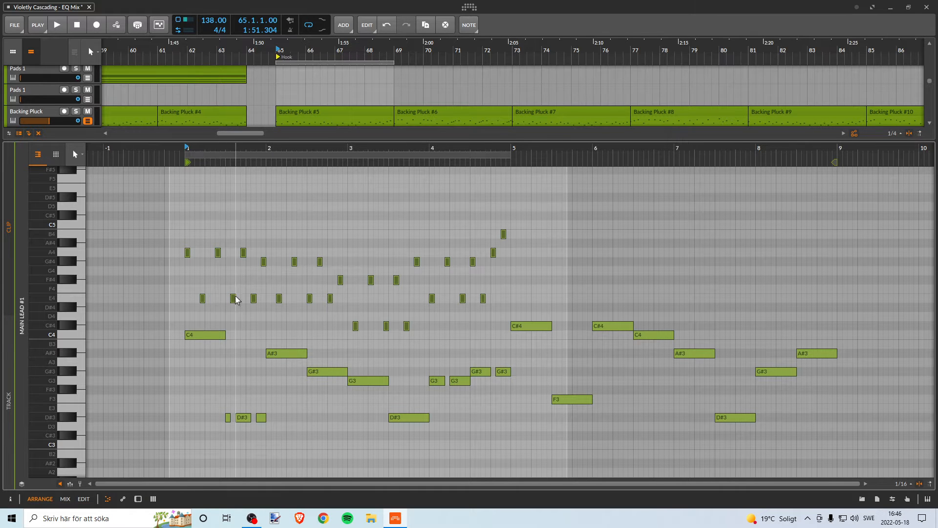
mouse_move(206, 156)
mouse_down()
mouse_move(205, 196)
mouse_move(201, 167)
mouse_up()
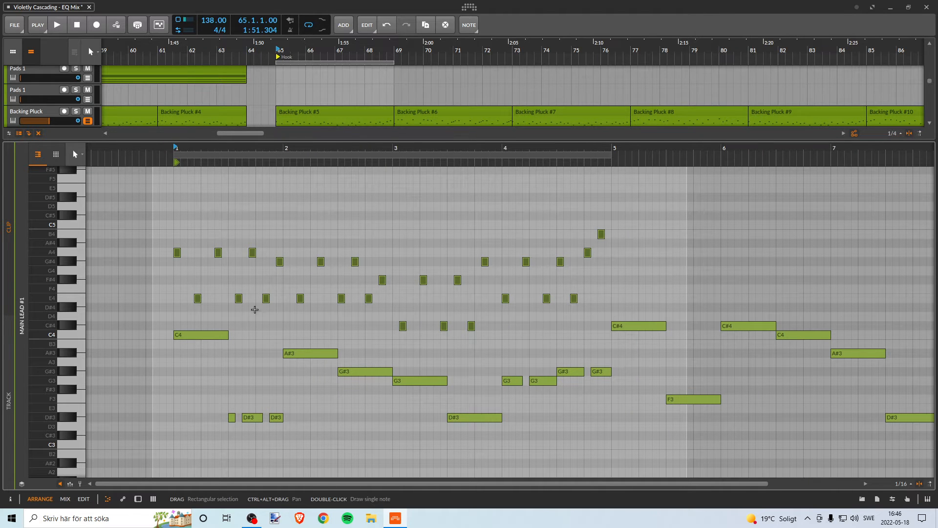
drag(187, 151, 215, 337)
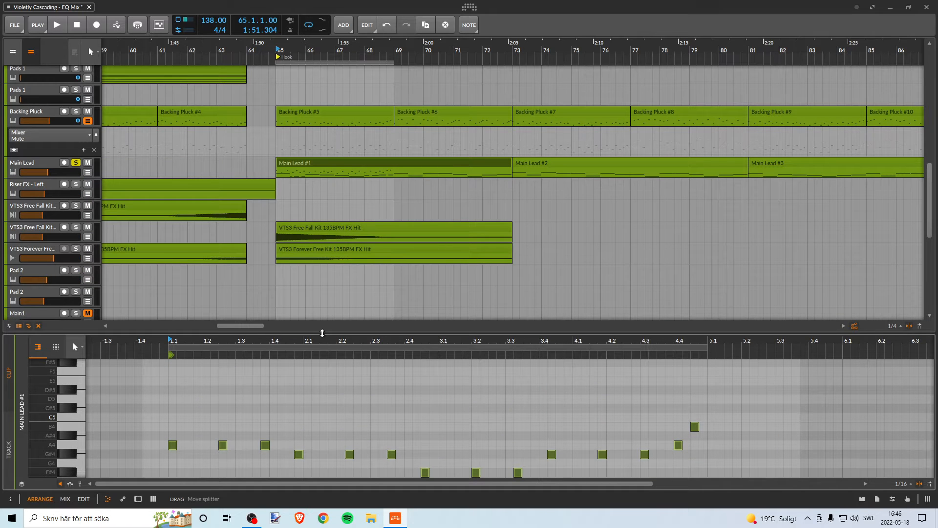
drag(322, 333, 322, 181)
key(space)
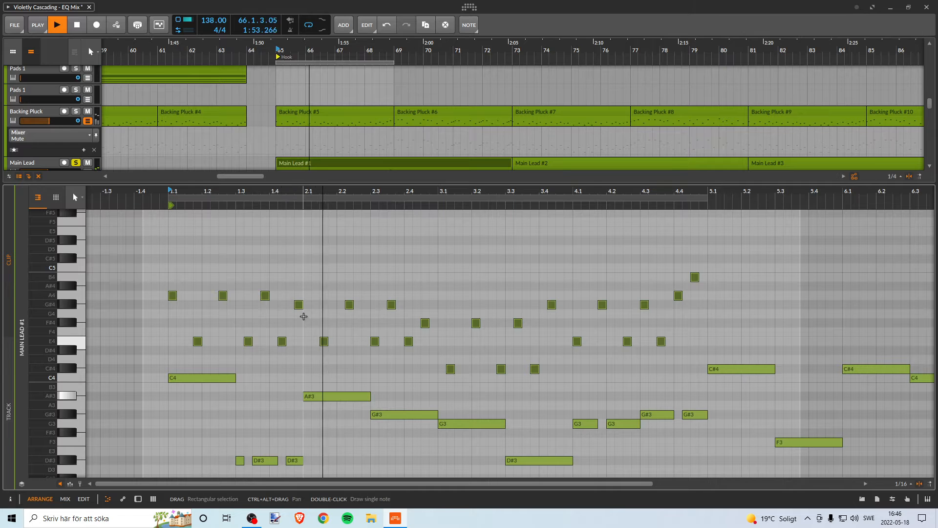
key(space)
scroll(381, 327, down, 3)
scroll(385, 327, down, 6)
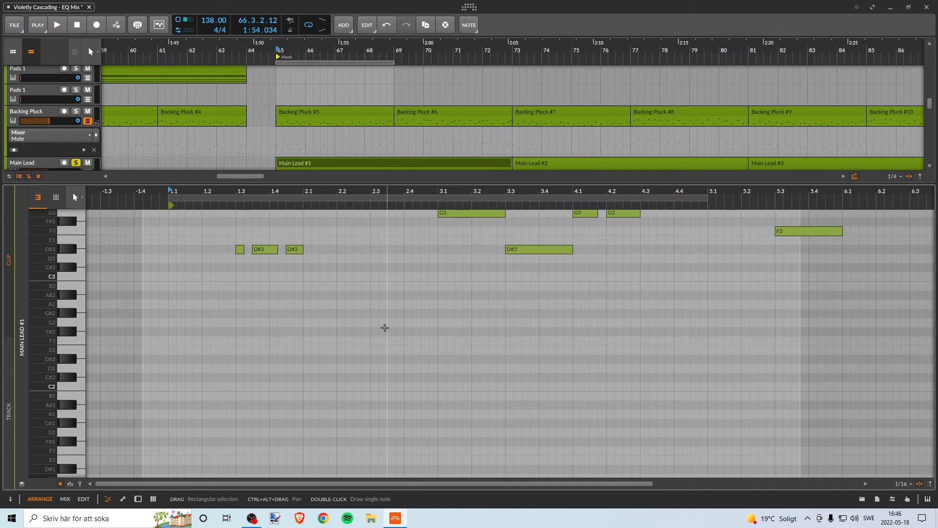
scroll(385, 327, up, 6)
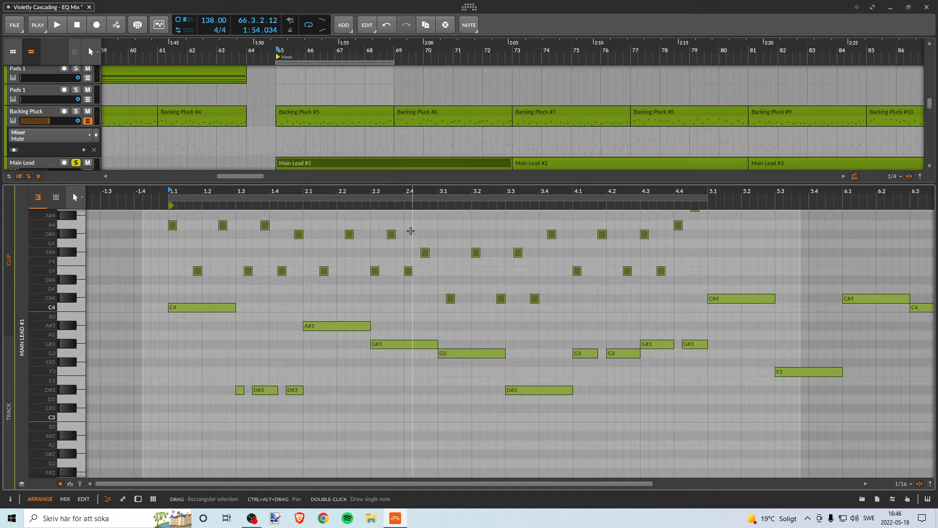
Solo the Backing Pluck track instead of Main Lead and play it from bar 65.
drag(408, 183, 368, 341)
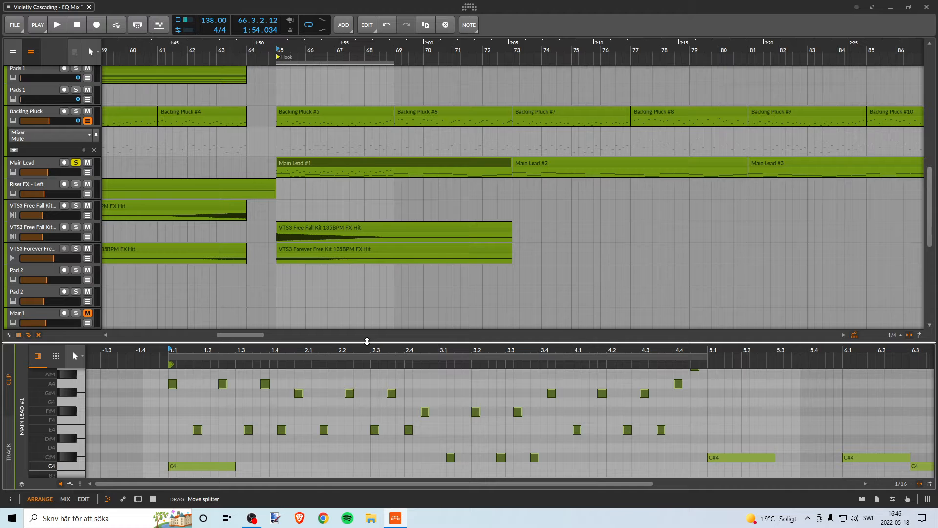
drag(368, 342, 368, 237)
drag(358, 294, 357, 297)
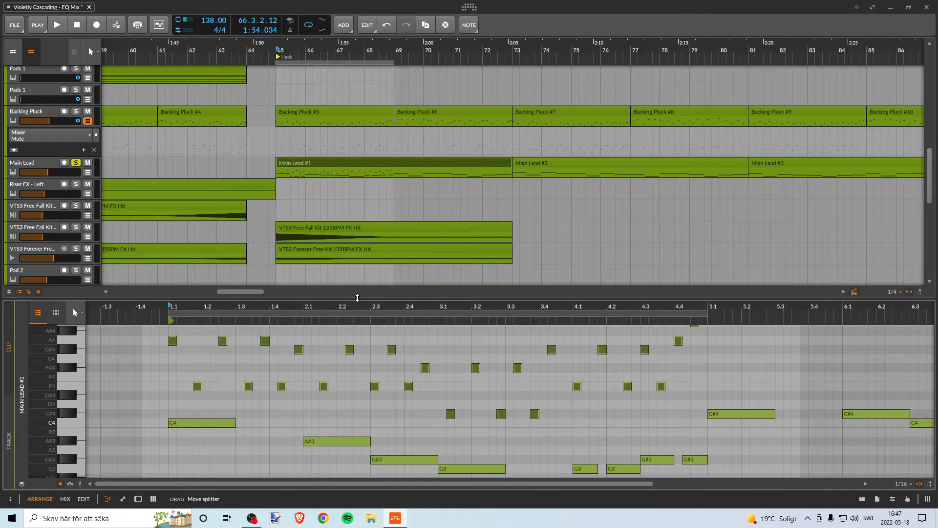
click(76, 111)
click(75, 163)
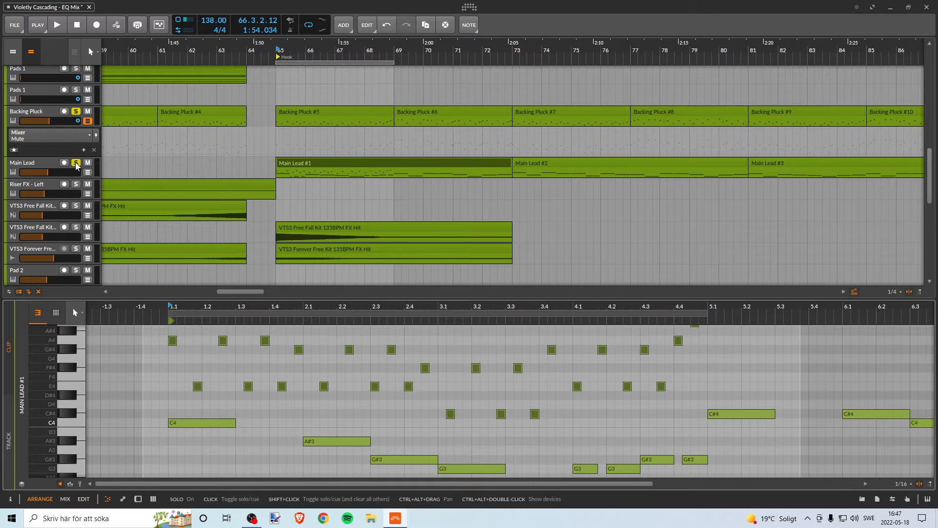
click(279, 51)
key(space)
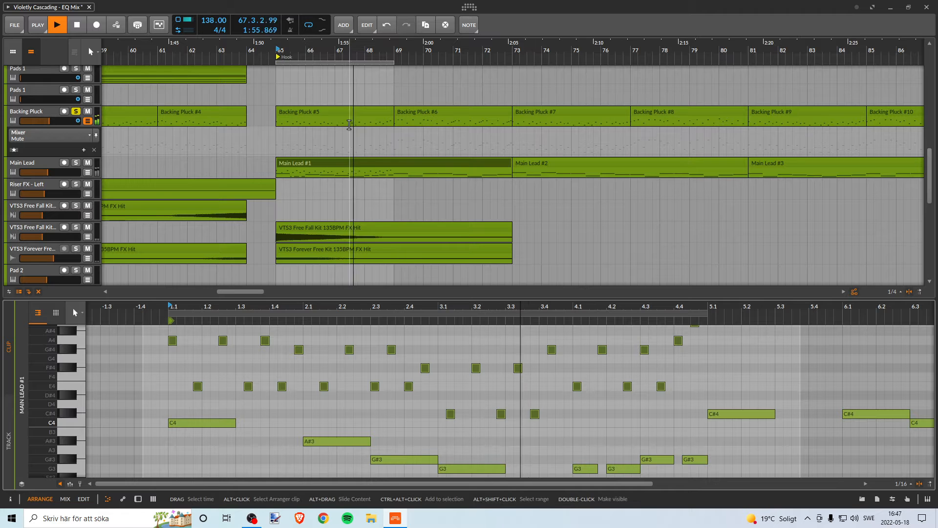
key(space)
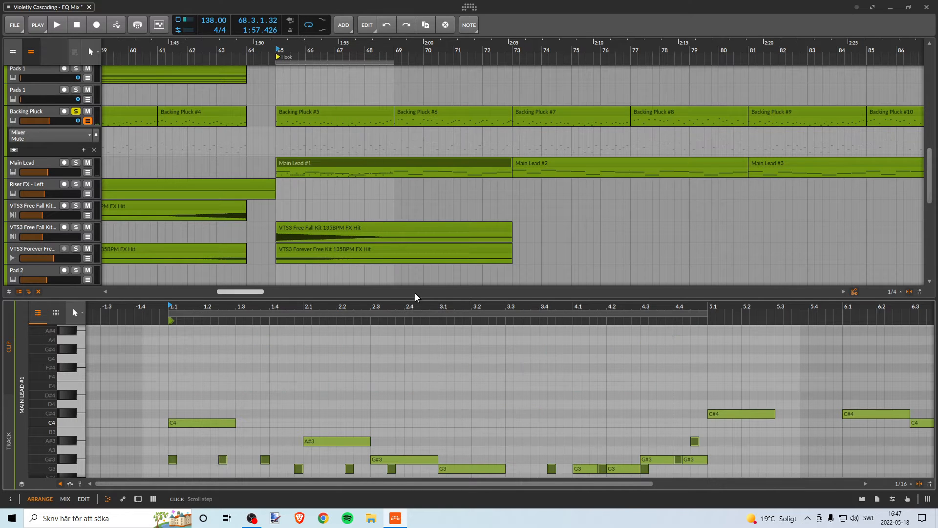
Undo the move and paste of the pluck notes in Main Lead #1, and select the Backing Pluck #5 clip.
key(ctrl+z)
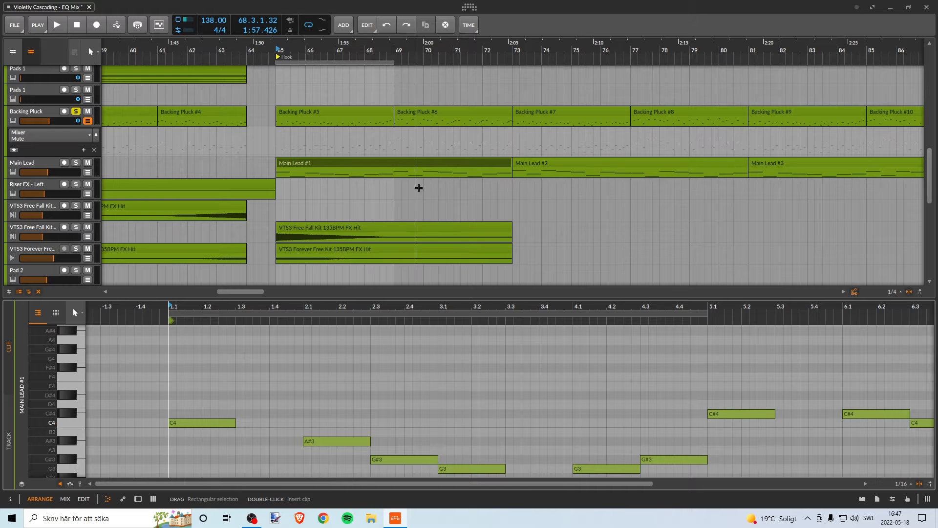
click(298, 112)
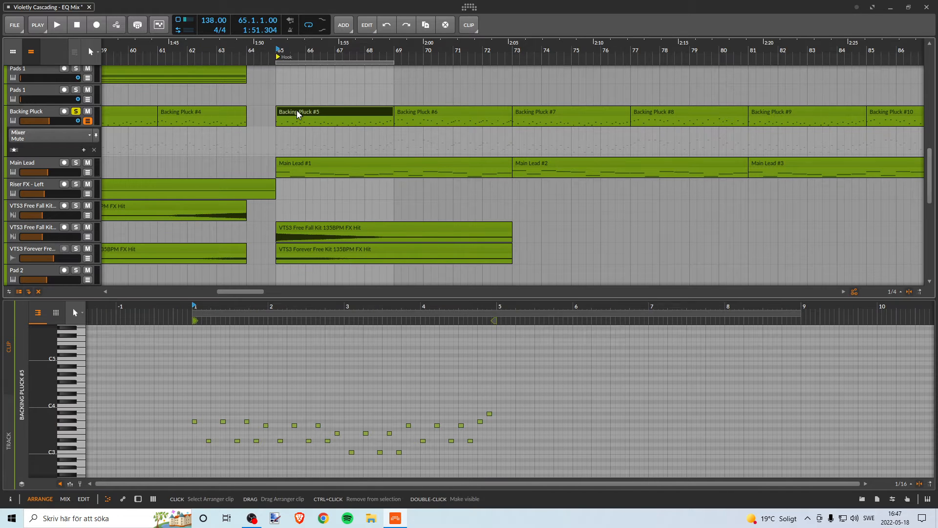
Show the Backing Pluck track's device chain and bypass its Reverb and both Replika delays.
double_click(31, 112)
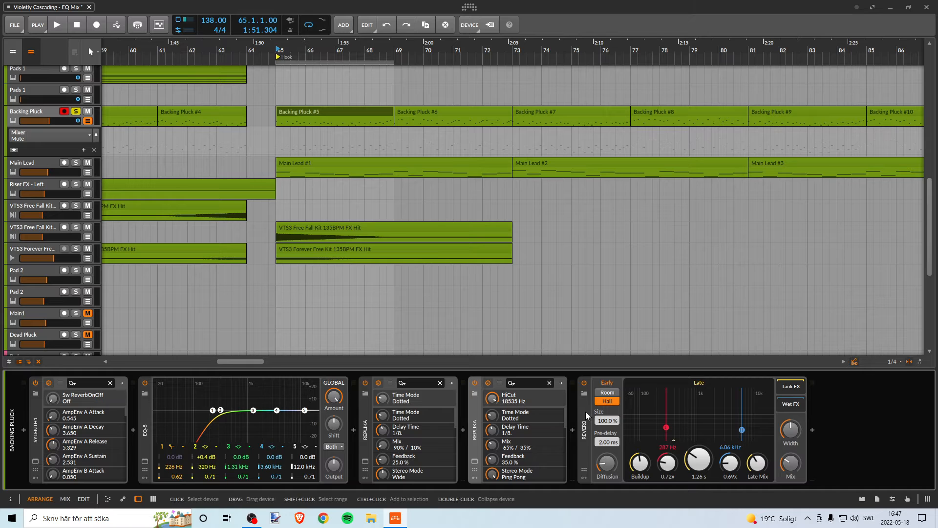
click(586, 383)
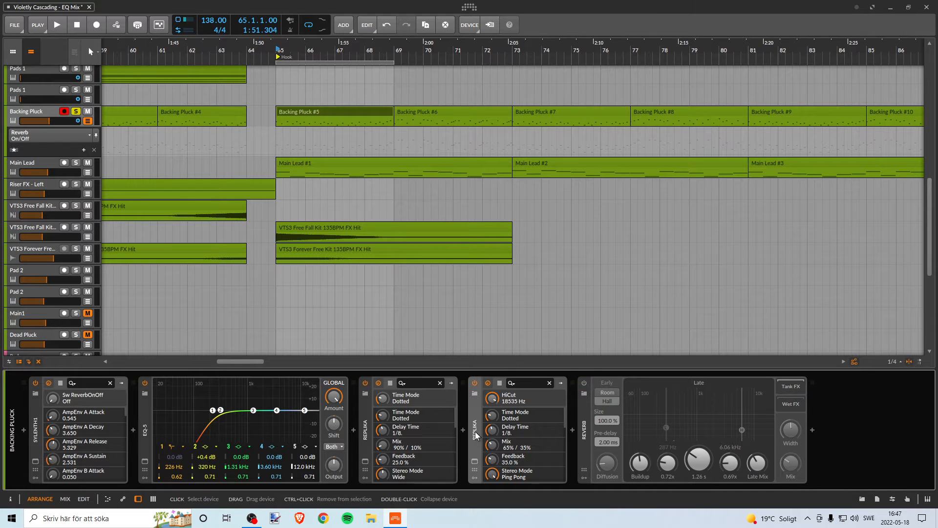
click(475, 383)
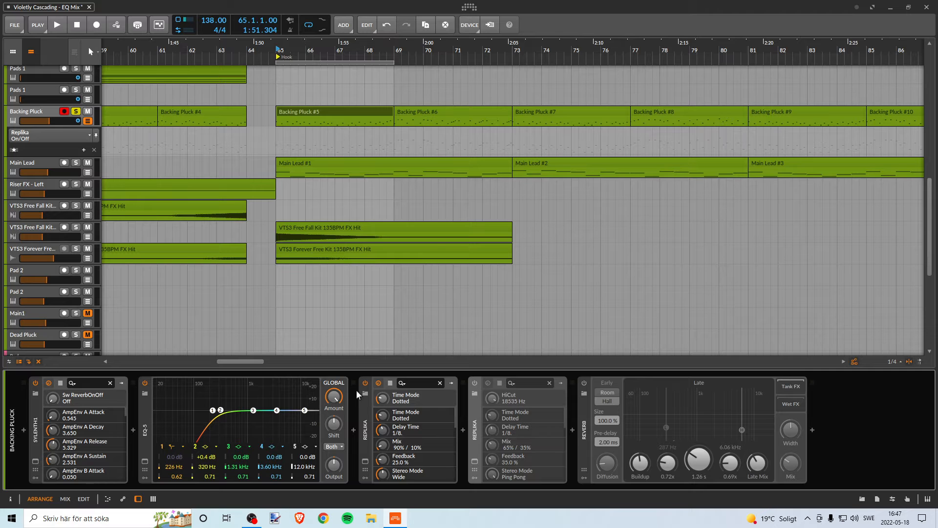
click(365, 383)
Inspect the settings of both Replika delays on Backing Pluck and close their plugin windows.
click(365, 463)
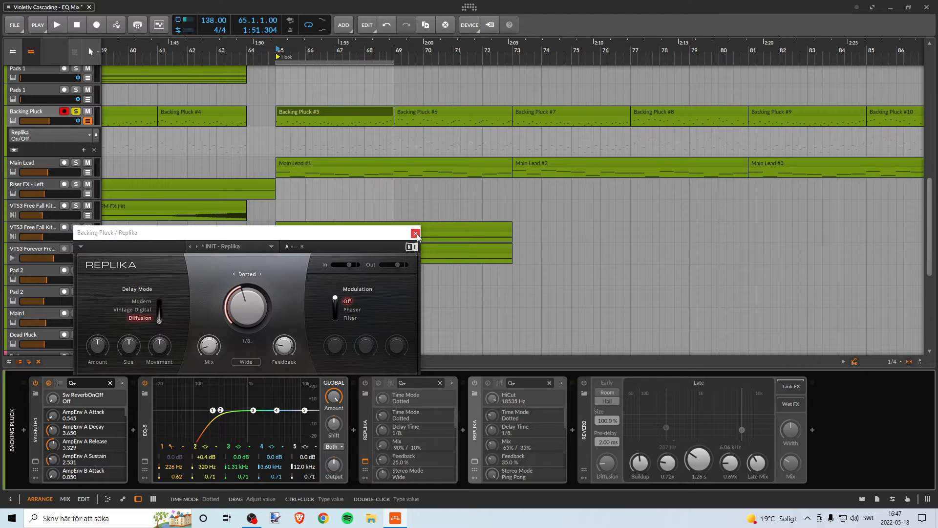
click(416, 234)
click(474, 462)
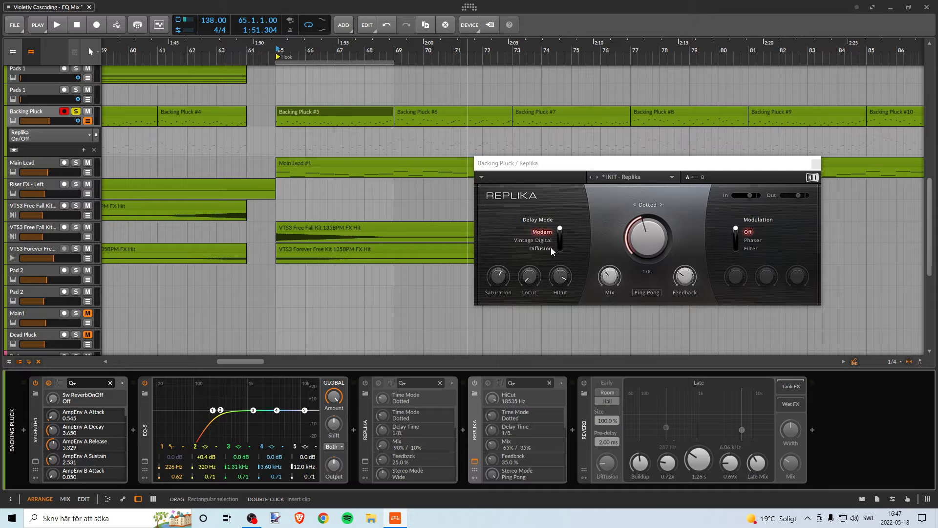
click(817, 167)
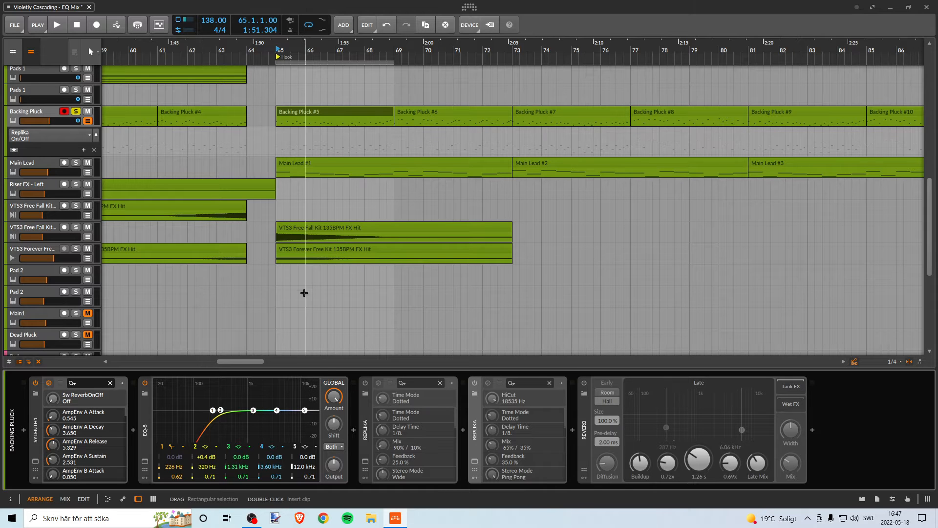
Play the pluck without its delays and reverb from bar 65, adding the Main Lead track to the solo.
key(space)
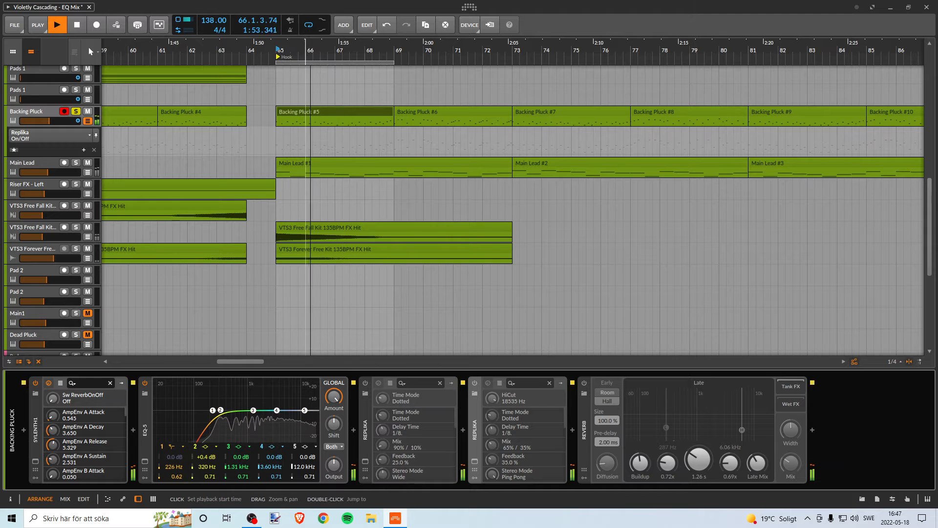
drag(307, 51, 348, 80)
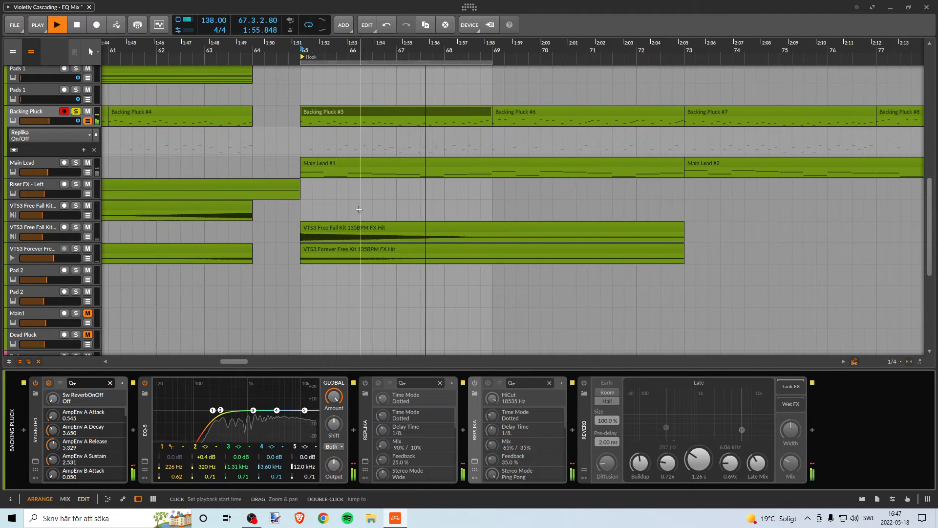
click(76, 164)
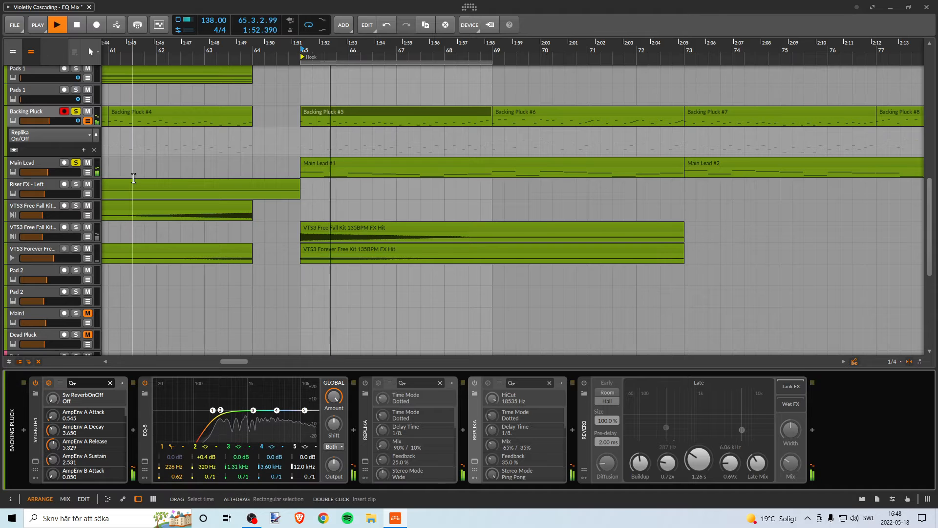
scroll(317, 218, up, 2)
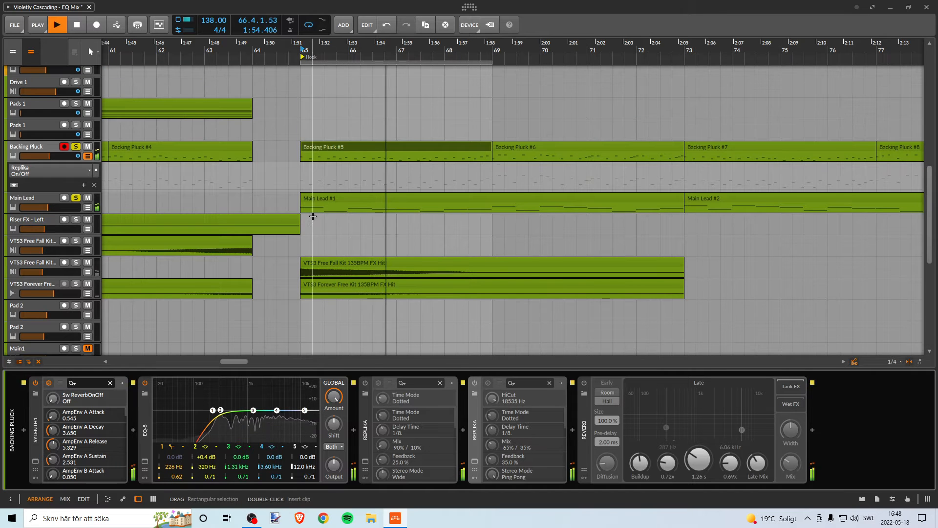
key(space)
Bypass the EQ-5 on Backing Pluck and play the pluck together with the lead.
click(145, 383)
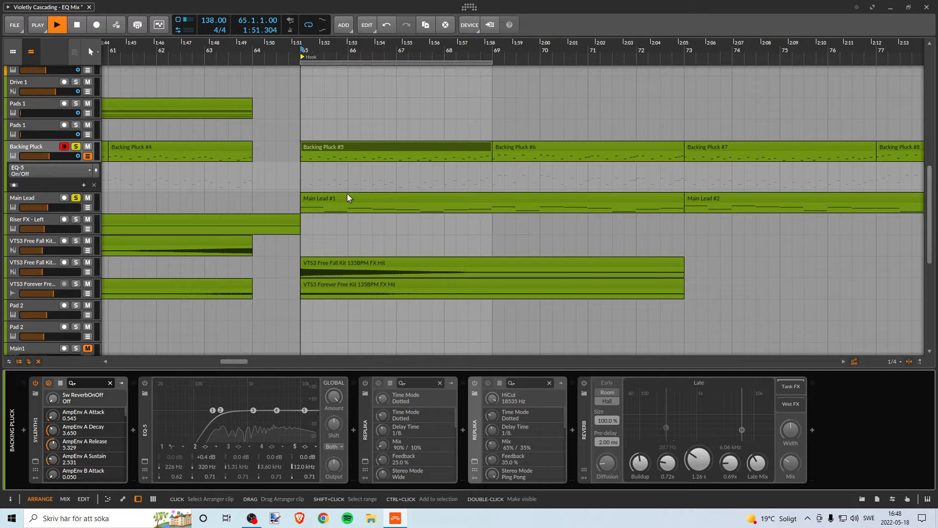
key(space)
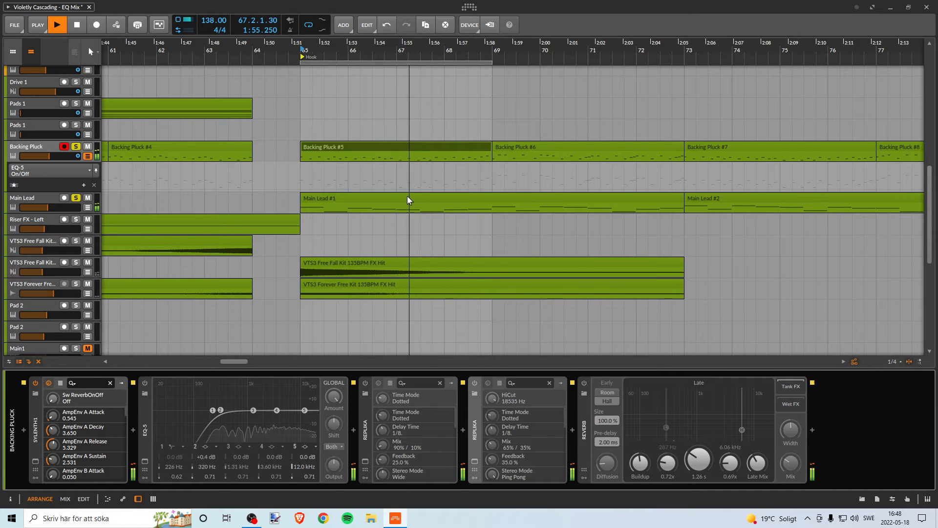
key(space)
Compare the pluck with Sylenth1's internal EQ switched off and back on during playback, and close the synth window.
click(36, 463)
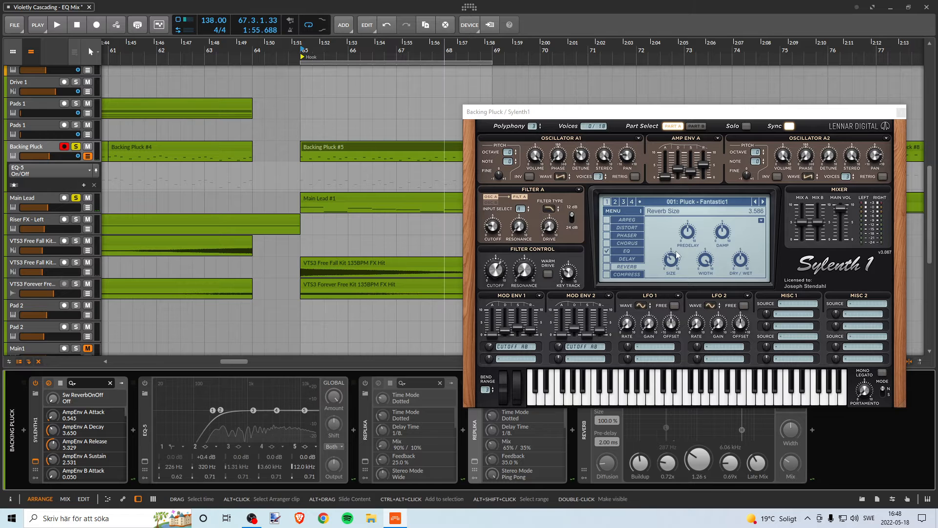
click(628, 253)
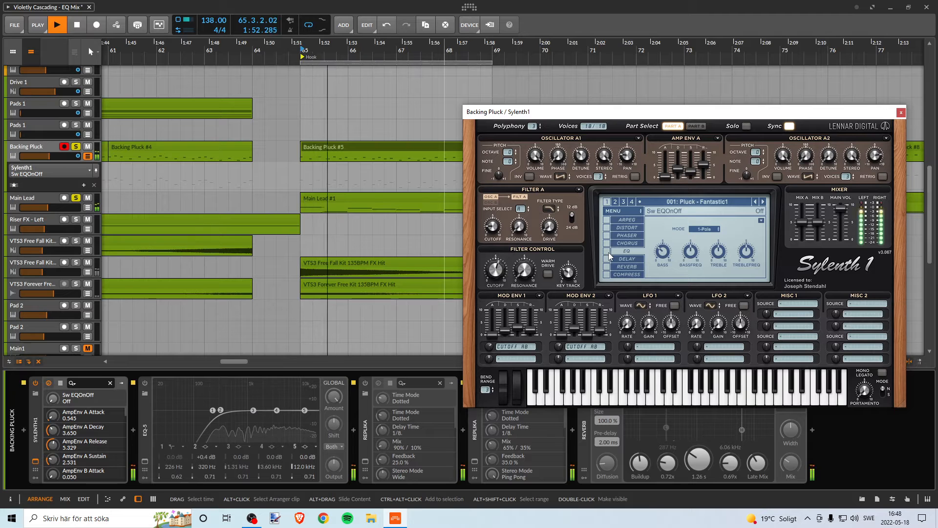
key(space)
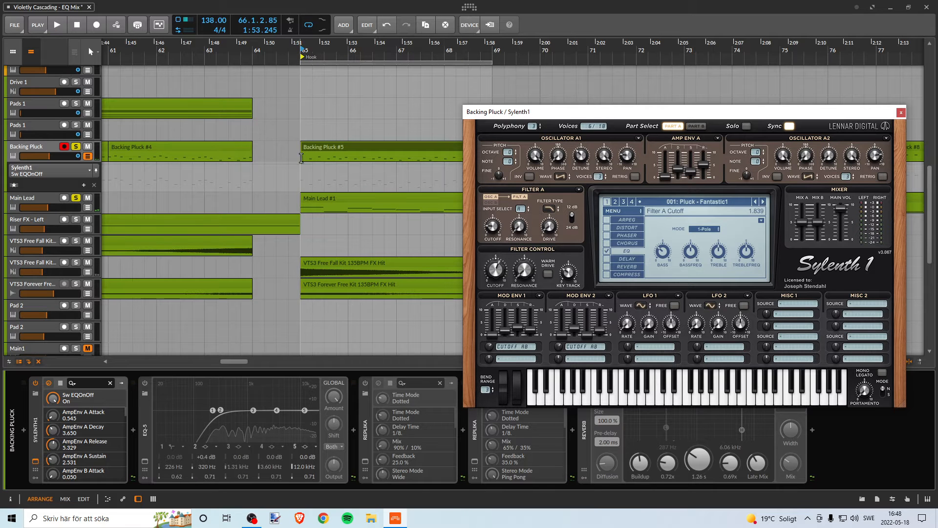
key(space)
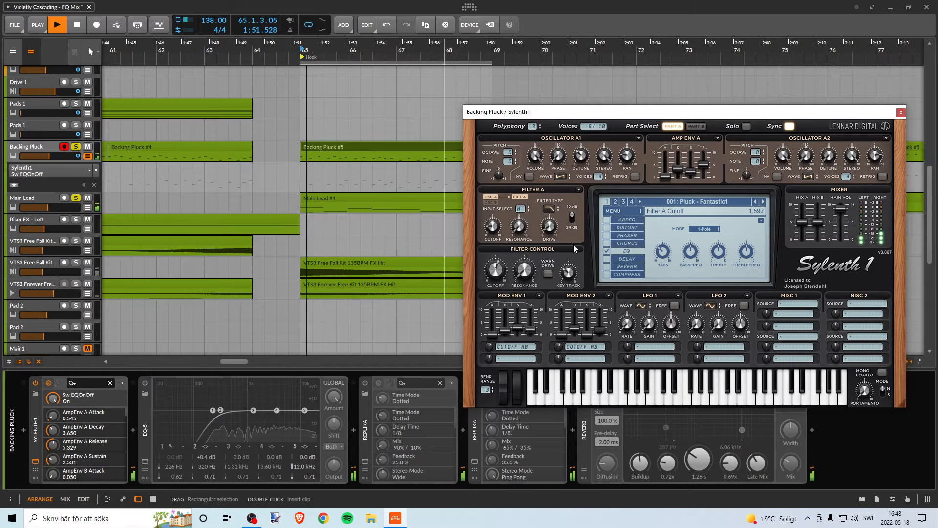
click(900, 113)
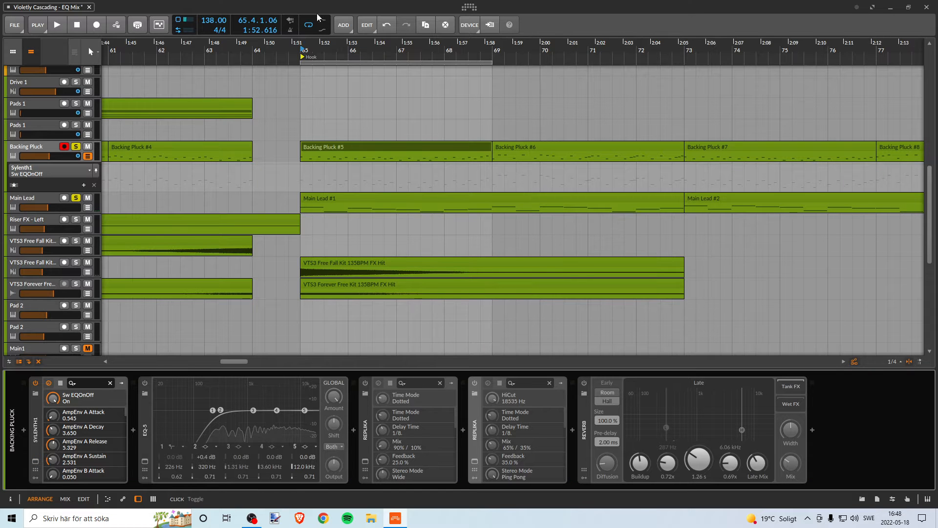
Open the Backing Pluck #5 notes in the note editor and play the clip with the lead from bar 65.
drag(347, 46, 279, 74)
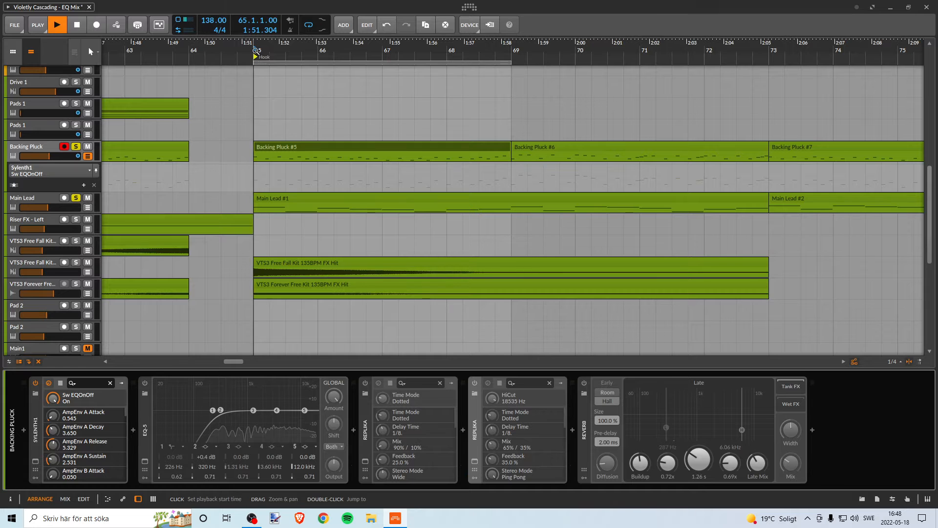
double_click(286, 149)
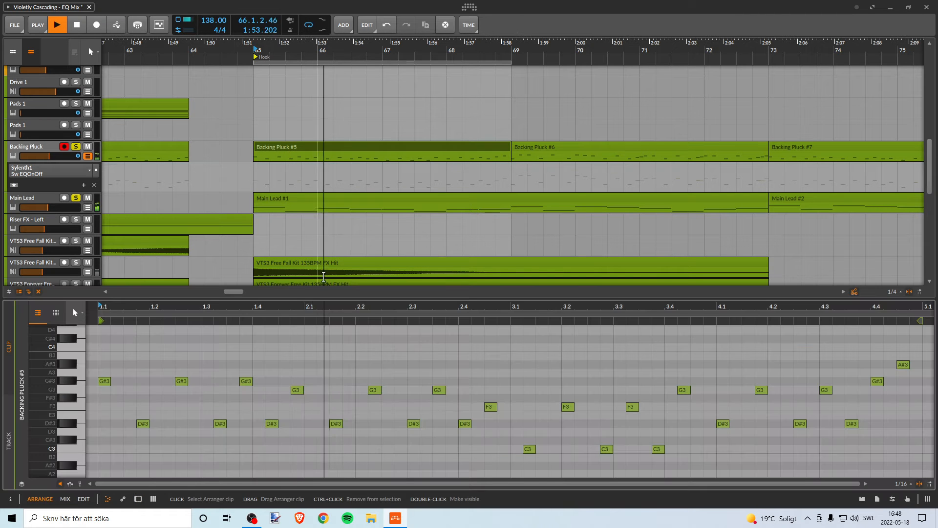
key(space)
key(space)
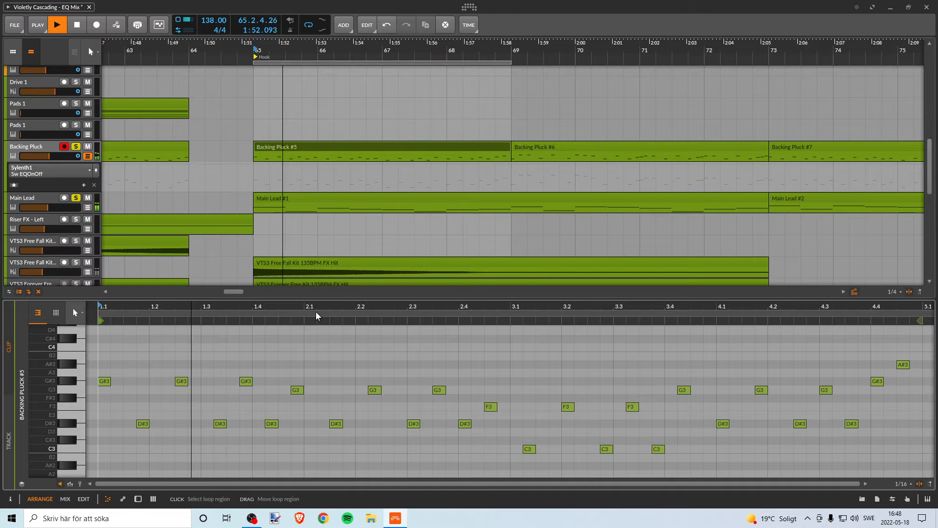
Replay the opening of the pluck clip together with the lead several times from bar 65.
key(space)
key(space)
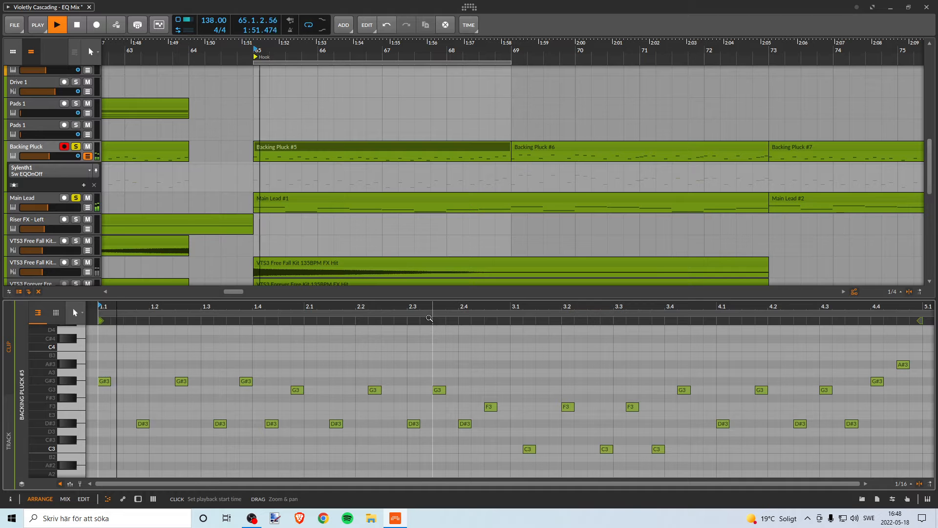
key(space)
key(space)
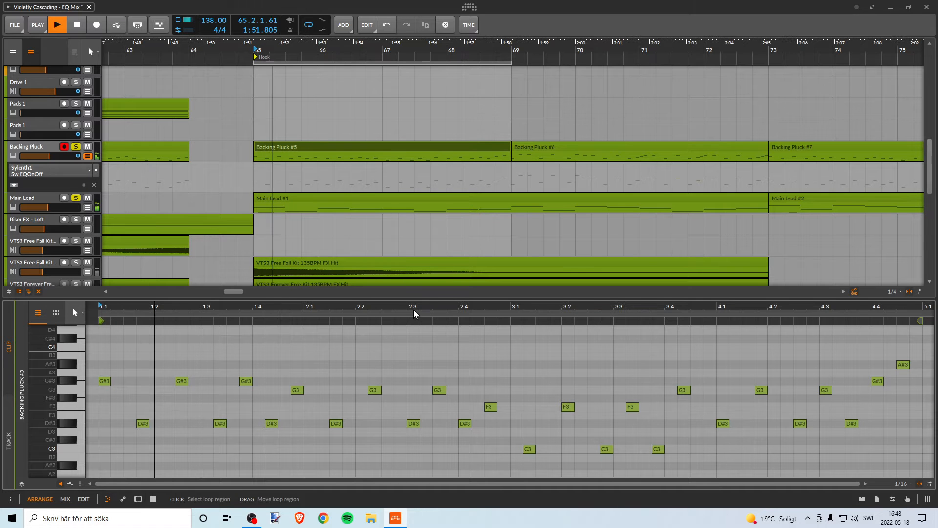
key(space)
key(space)
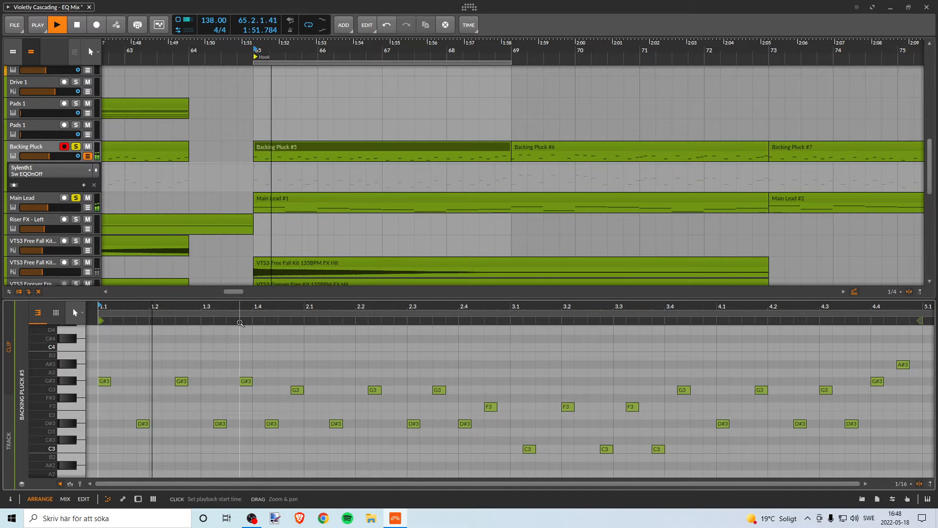
key(space)
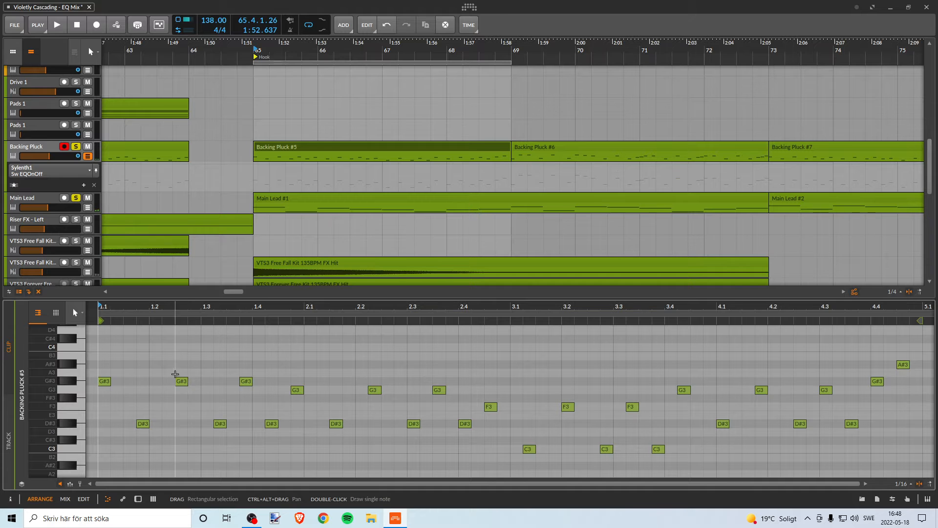
Delete the G#3 note between beats 1.2 and 1.3 of the pluck clip and play it with the lead.
click(179, 381)
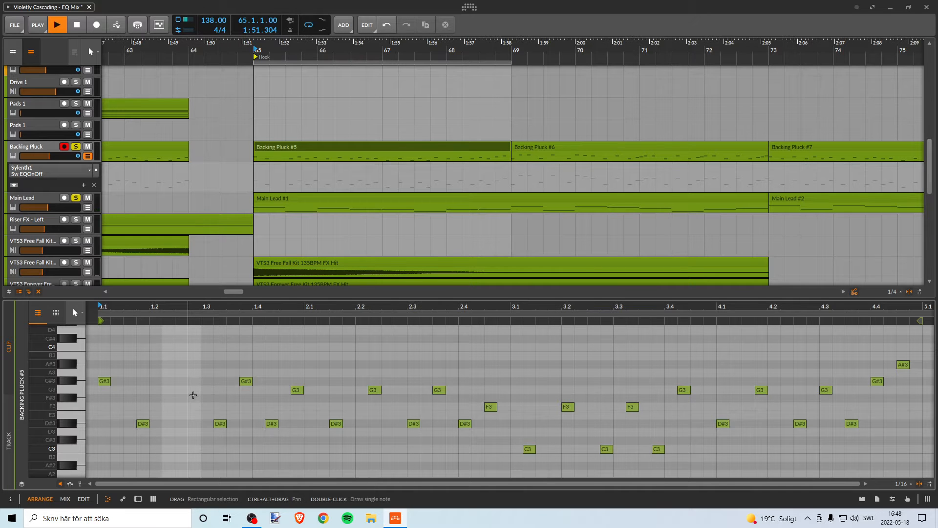
key(space)
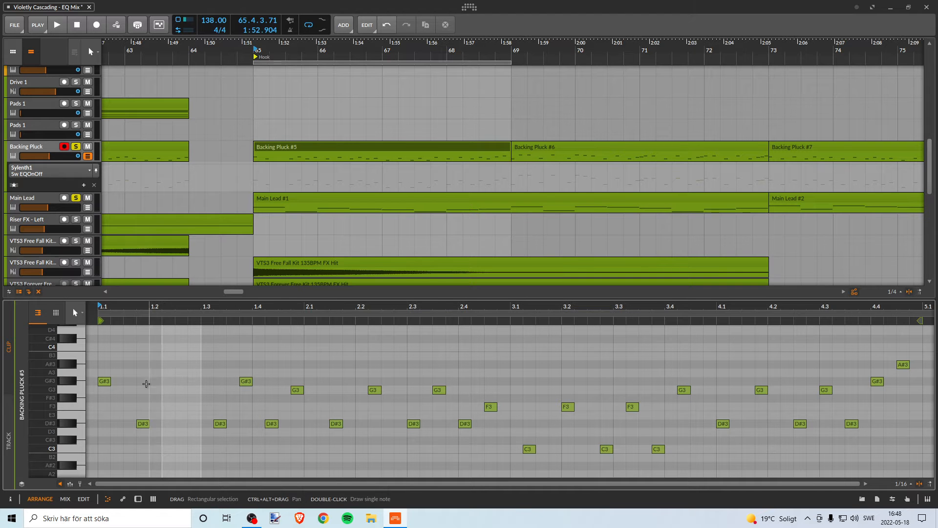
key(space)
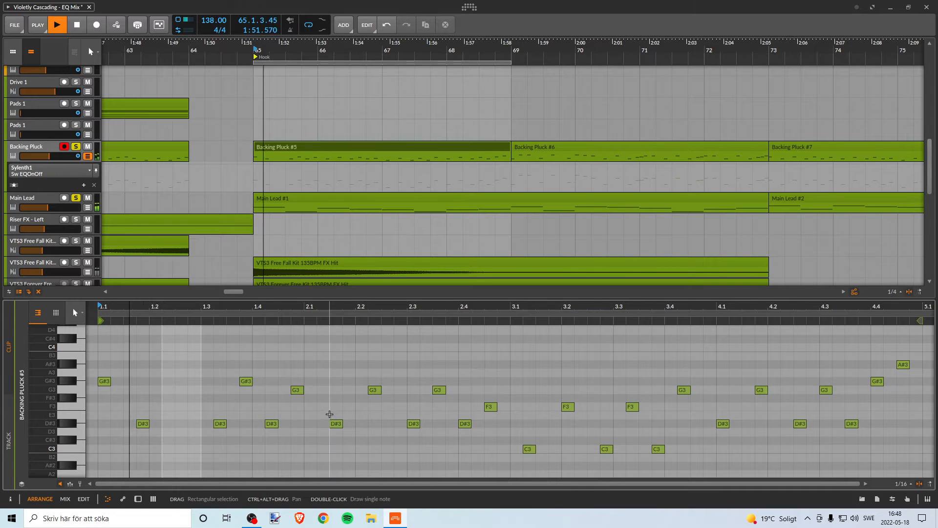
key(space)
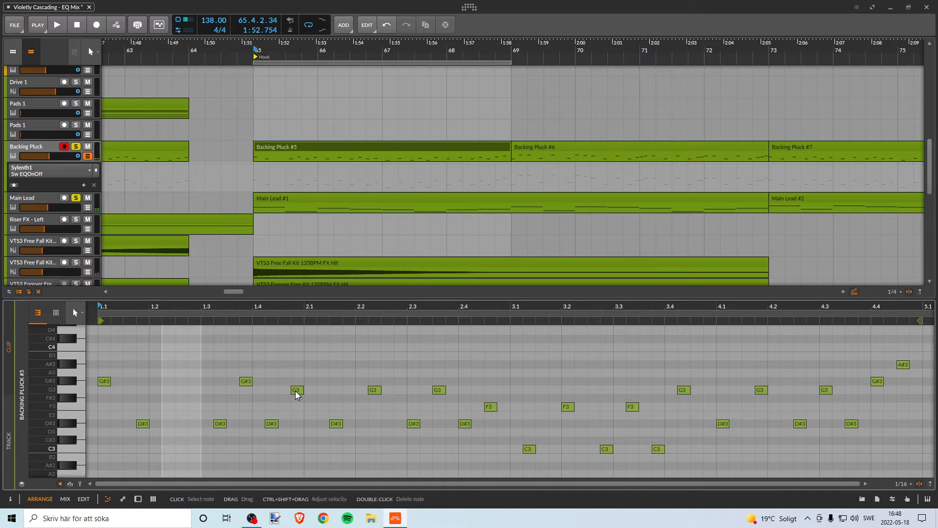
Try the pluck clip without the G3 note just before beat 2.1 during playback, and undo the deletion.
click(295, 391)
key(Delete)
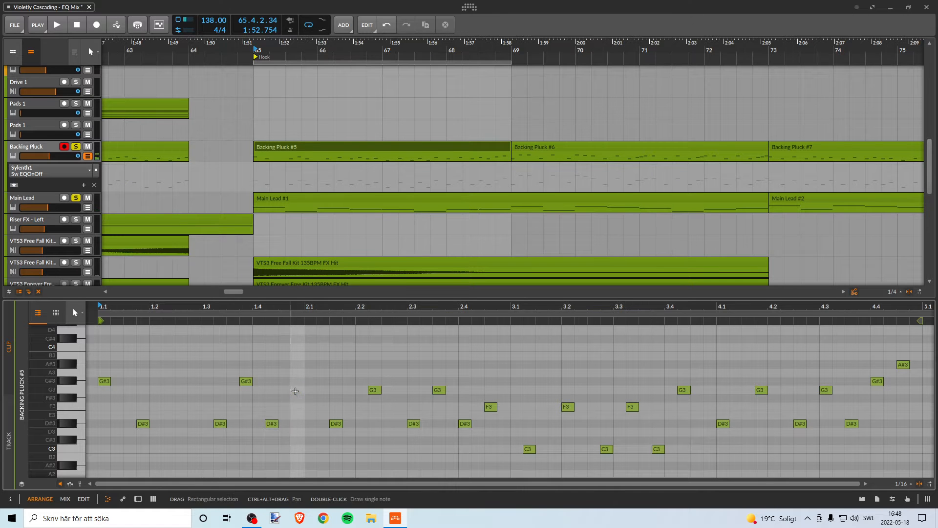
key(space)
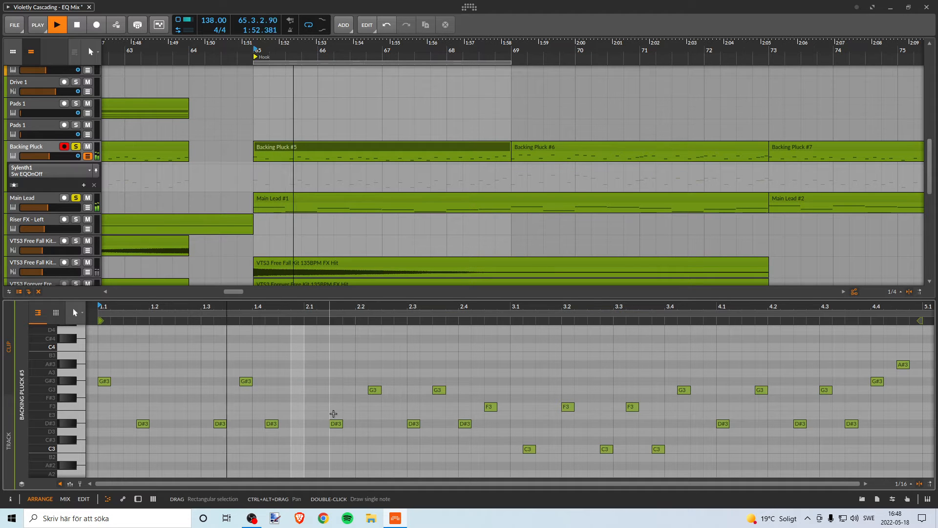
key(space)
key(ctrl+z)
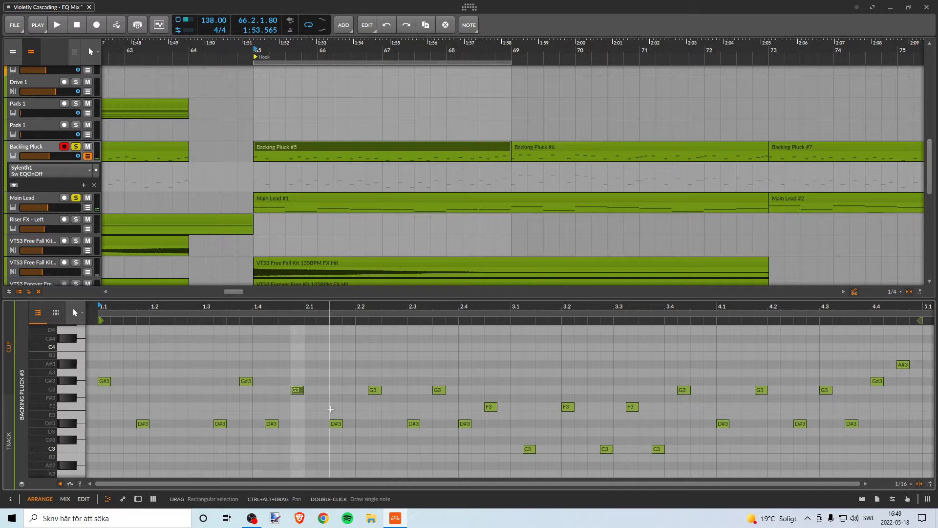
Delete the D#3 note between beats 2.1 and 2.2 and play the pluck with the lead.
click(335, 423)
key(Delete)
key(space)
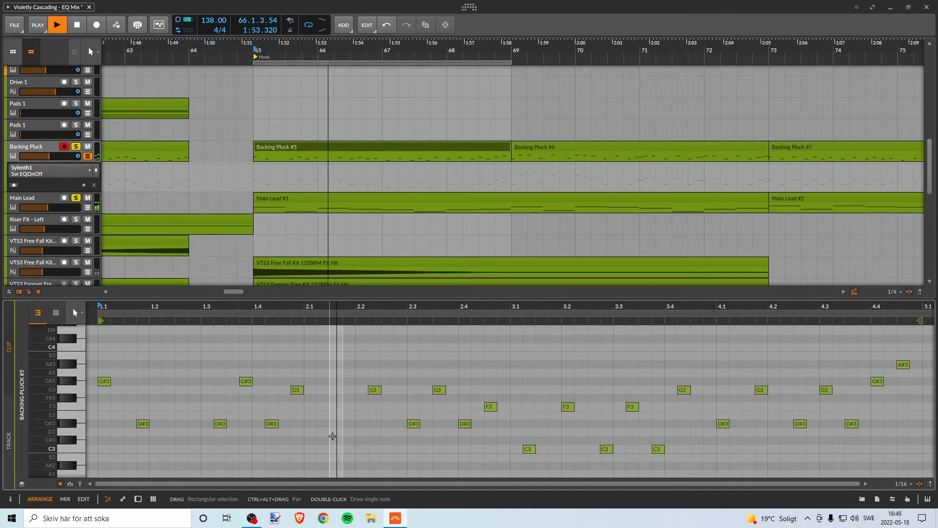
key(space)
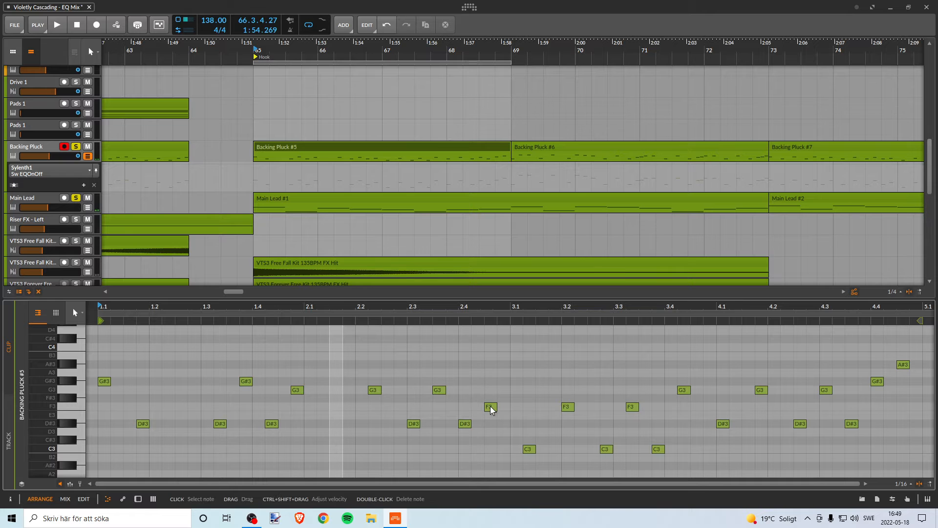
Delete the D#3 note on beat 2.4 and the F3 note before beat 3.1, and play the result with the lead.
drag(502, 397, 467, 437)
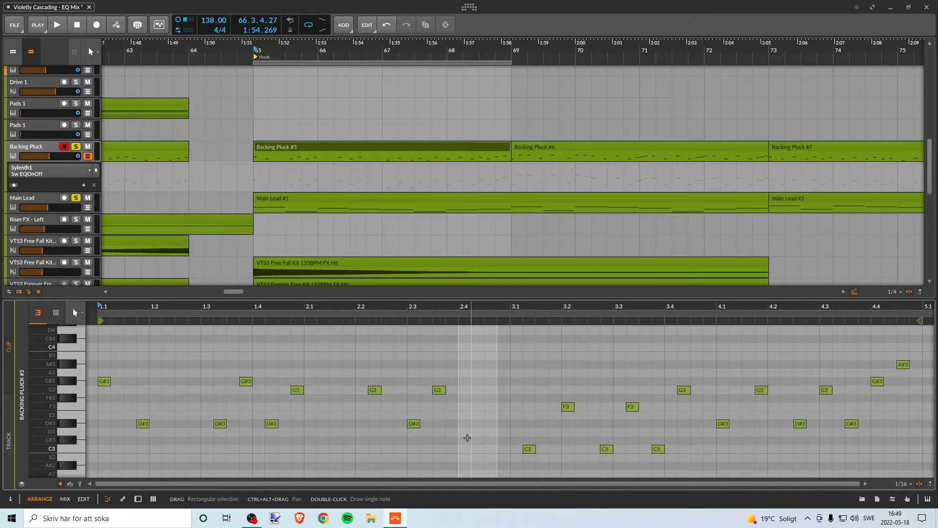
drag(342, 307, 313, 304)
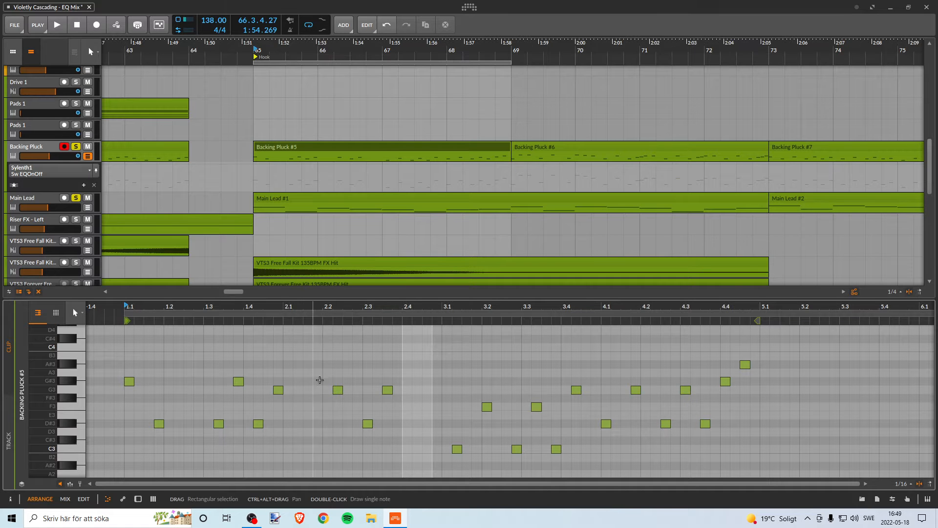
key(space)
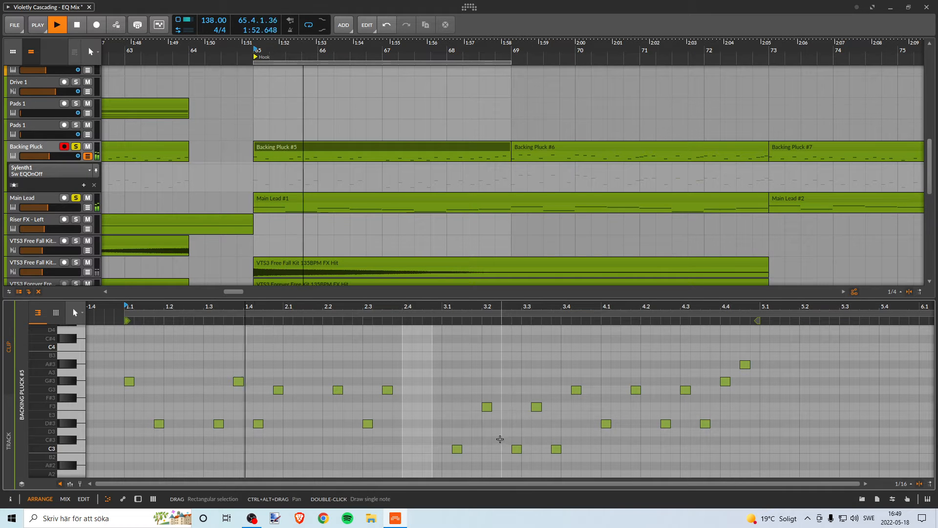
key(space)
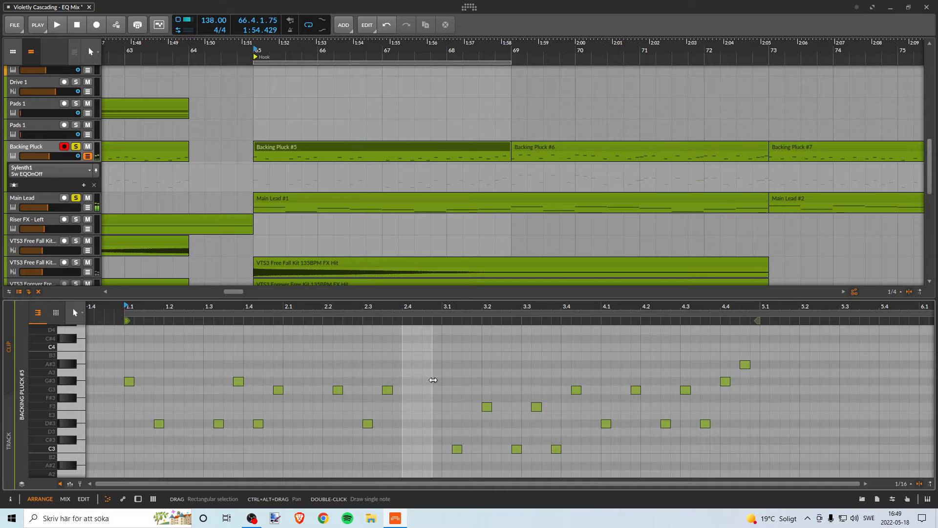
Replay the clip, move the G3 note just after beat 2.2 one sixteenth earlier onto the beat, and play it again.
drag(357, 308, 413, 326)
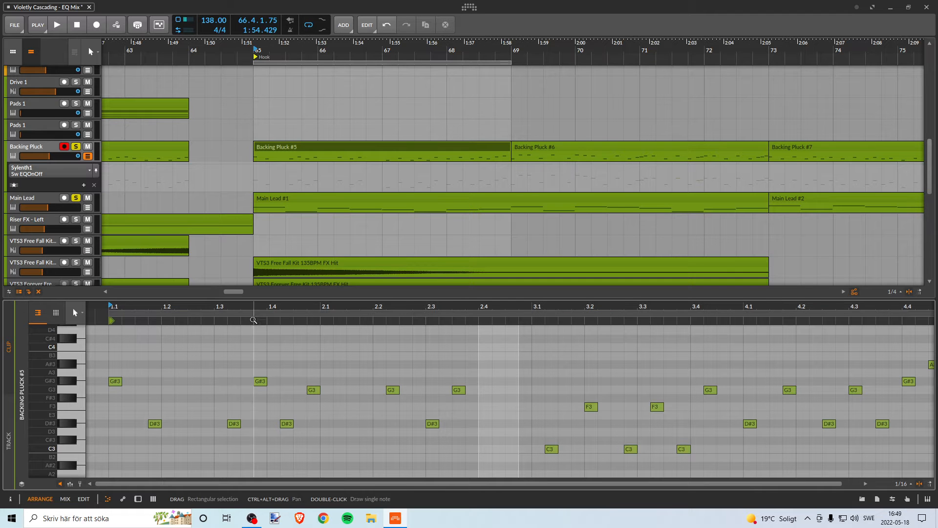
key(space)
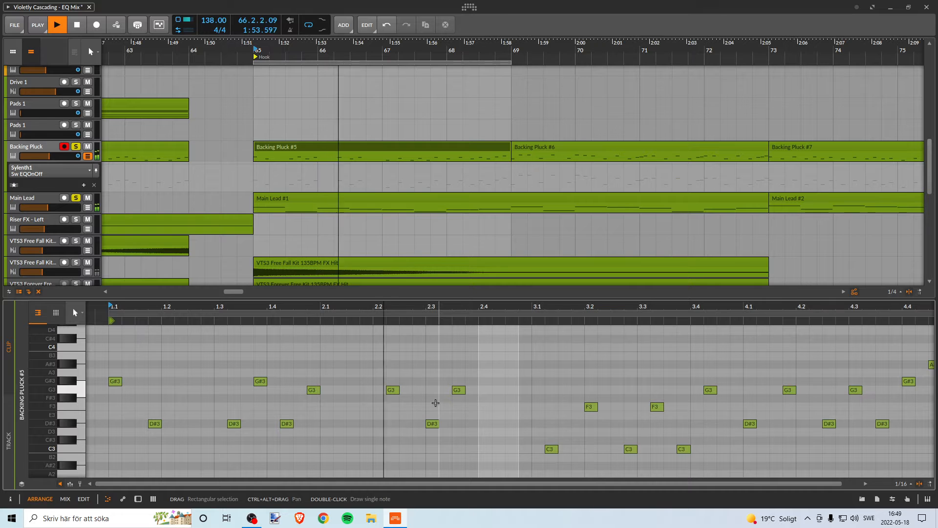
key(space)
click(392, 390)
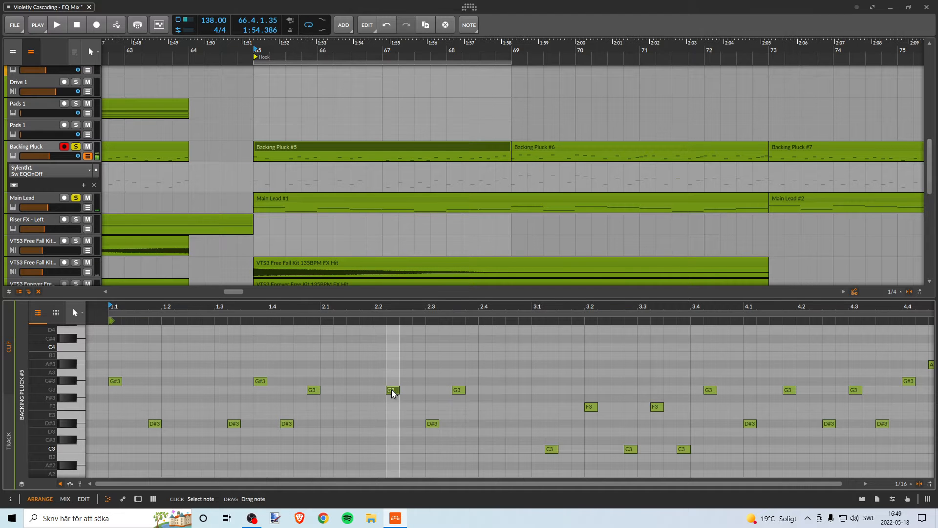
drag(382, 393, 380, 391)
key(space)
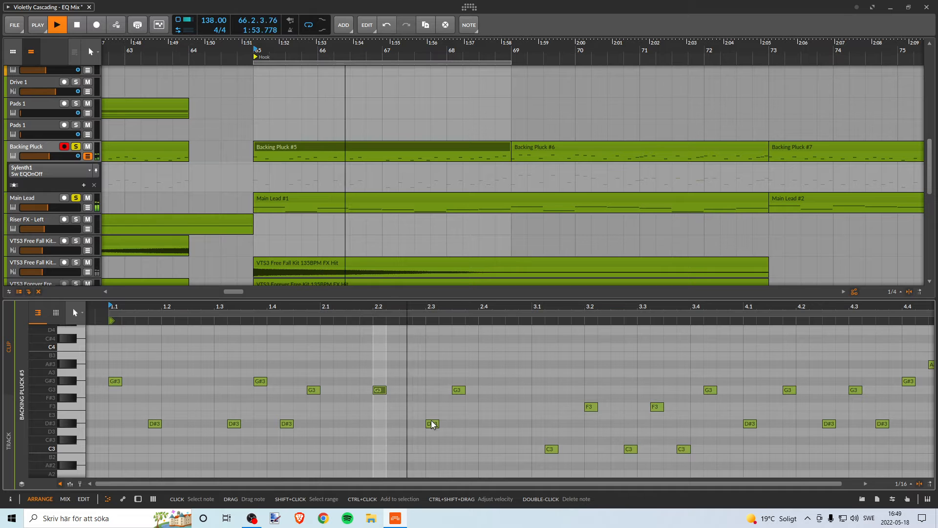
Move the D#3 note on beat 2.3 and the G3 note after it one sixteenth earlier each, and play the result.
drag(432, 425, 419, 425)
drag(461, 391, 448, 392)
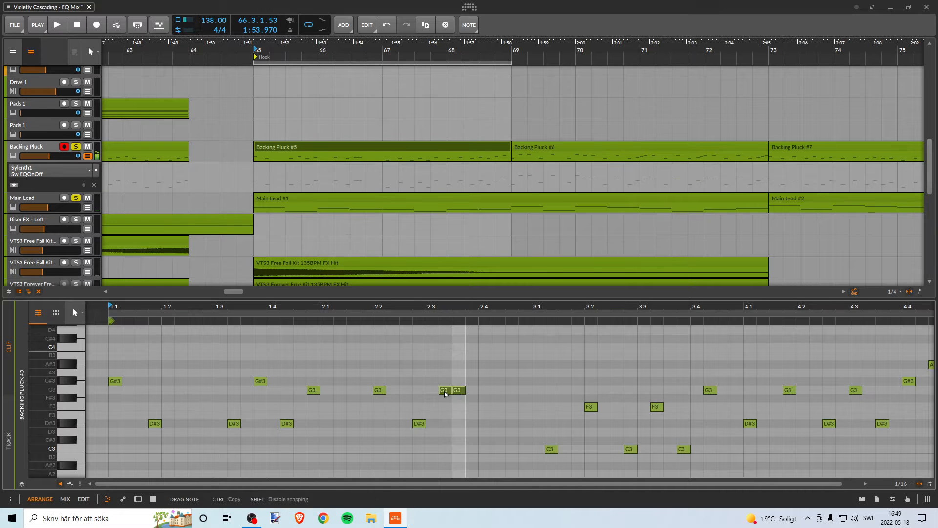
key(space)
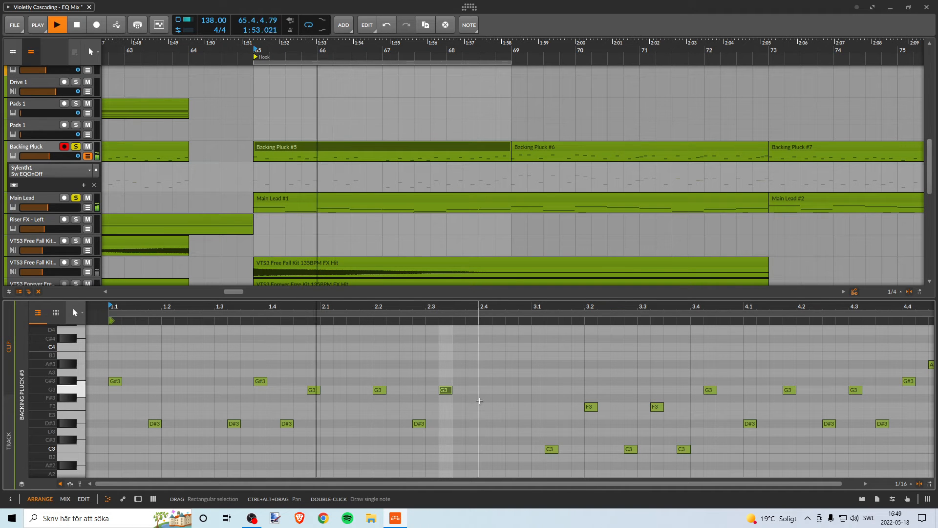
key(space)
Shift the D#3 before beat 2.3 another sixteenth earlier and the following G3 onto beat 2.3, playing after each move.
drag(419, 424, 405, 424)
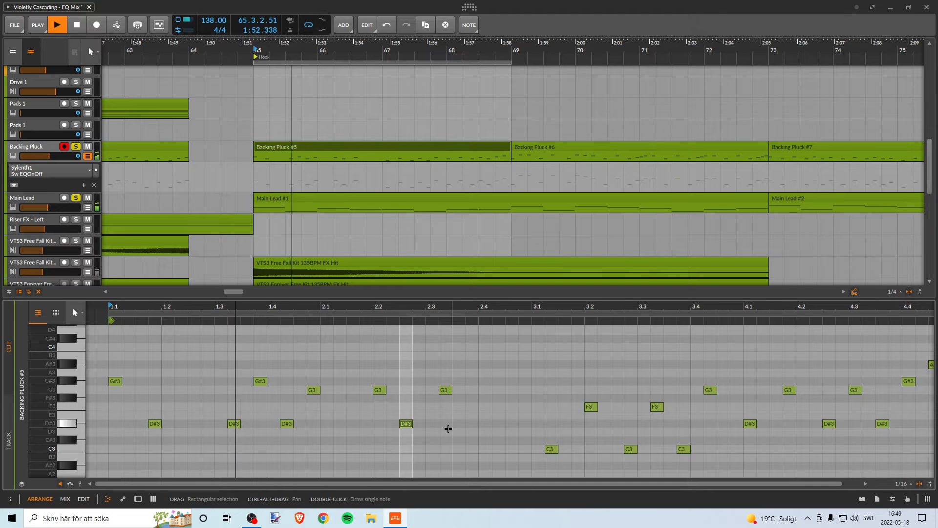
key(space)
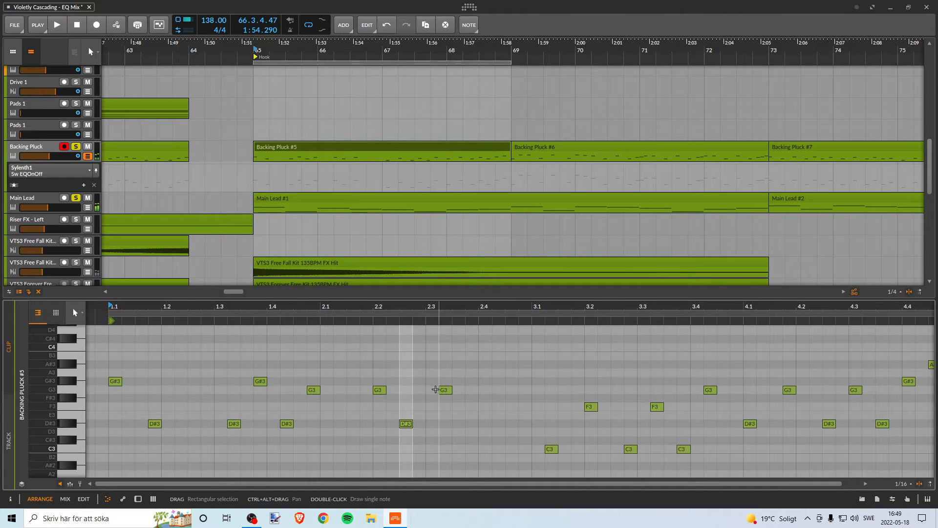
drag(446, 391, 432, 391)
key(space)
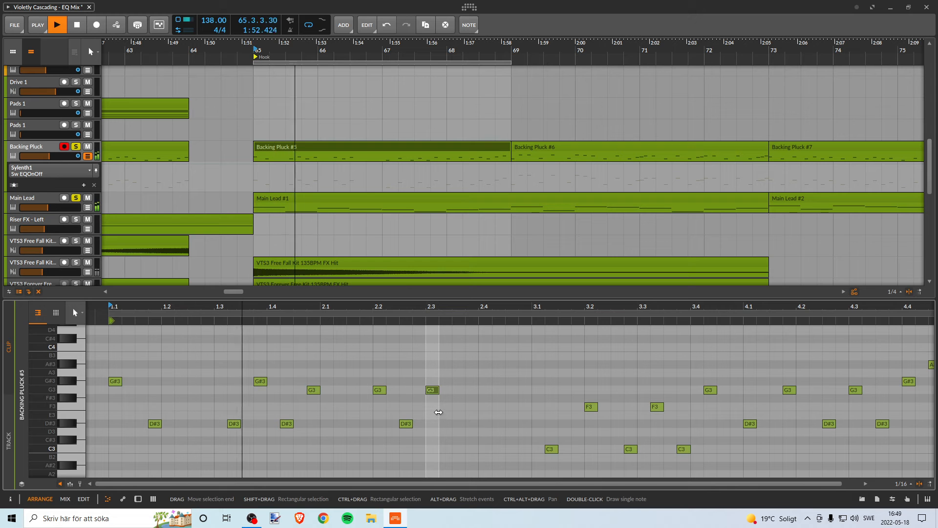
key(space)
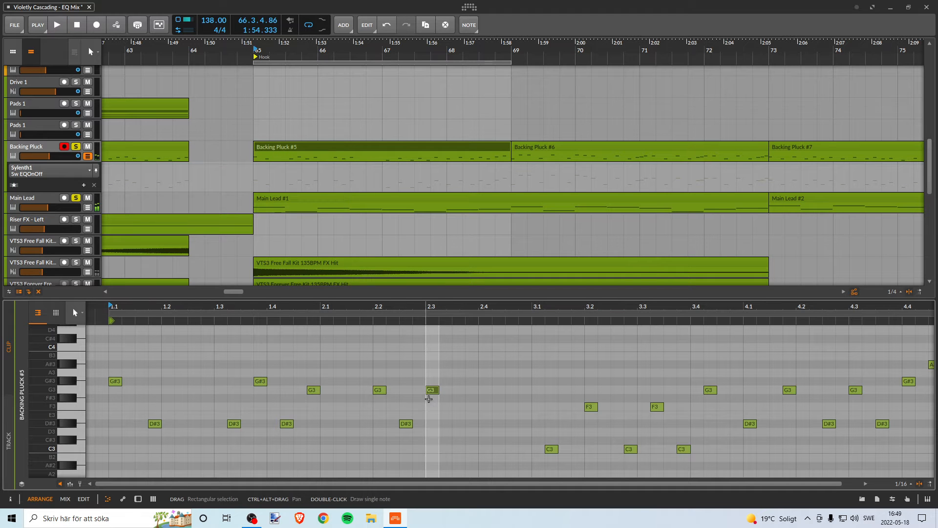
key(space)
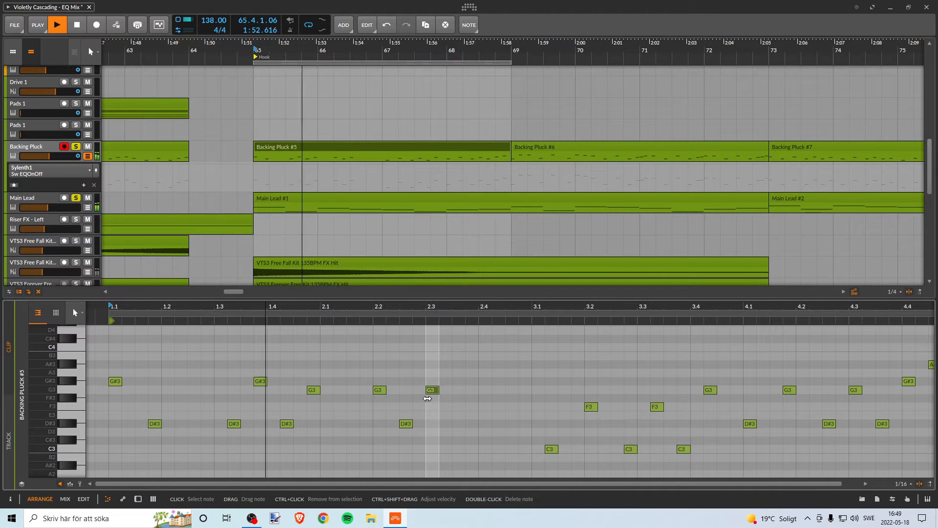
key(space)
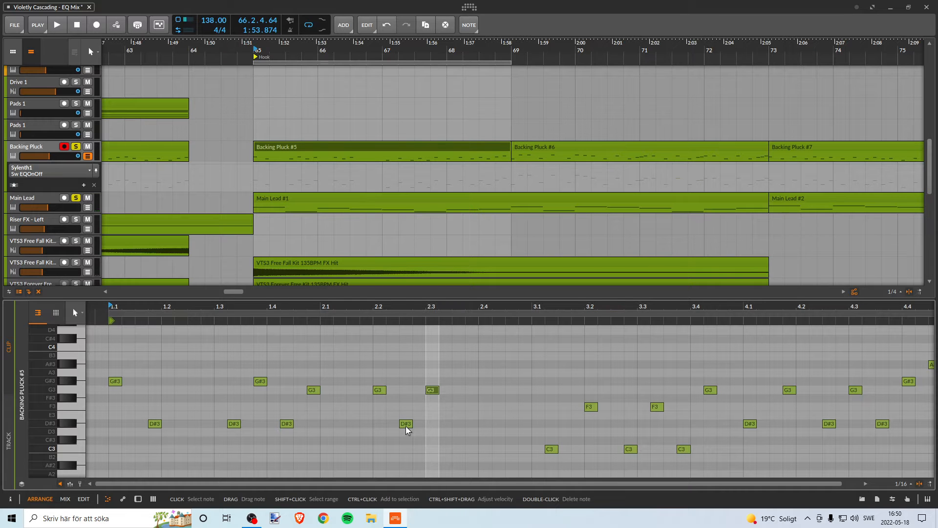
Move the D#3 note back onto beat 2.3 and the G3 note two sixteenths after it, and play the clip.
drag(406, 426, 444, 426)
drag(432, 389, 459, 390)
key(space)
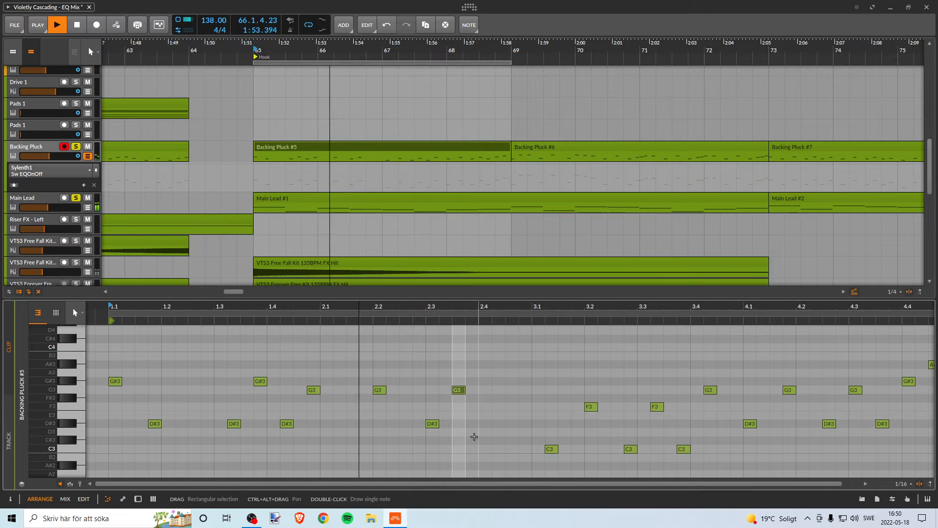
Add a one-sixteenth G#3 note on beat 2.4 of the pluck clip and play it repeatedly with the lead.
key(space)
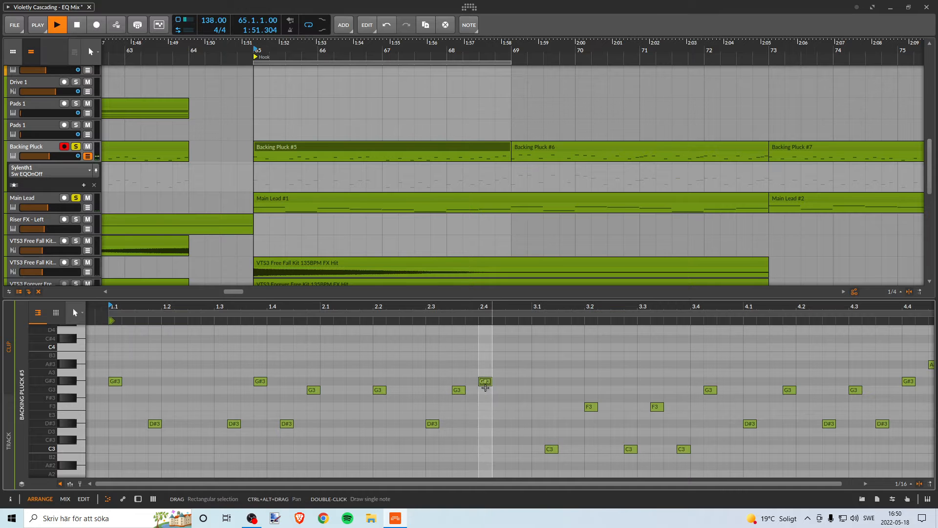
key(space)
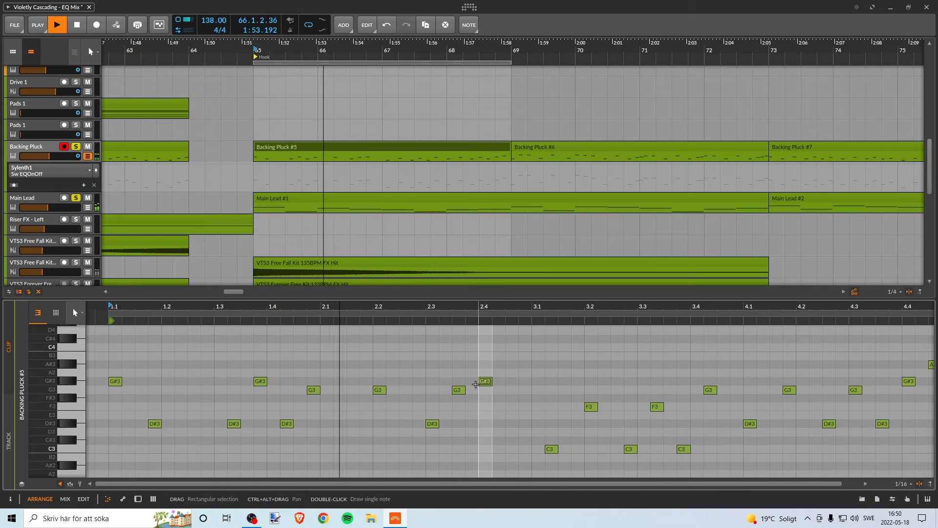
key(space)
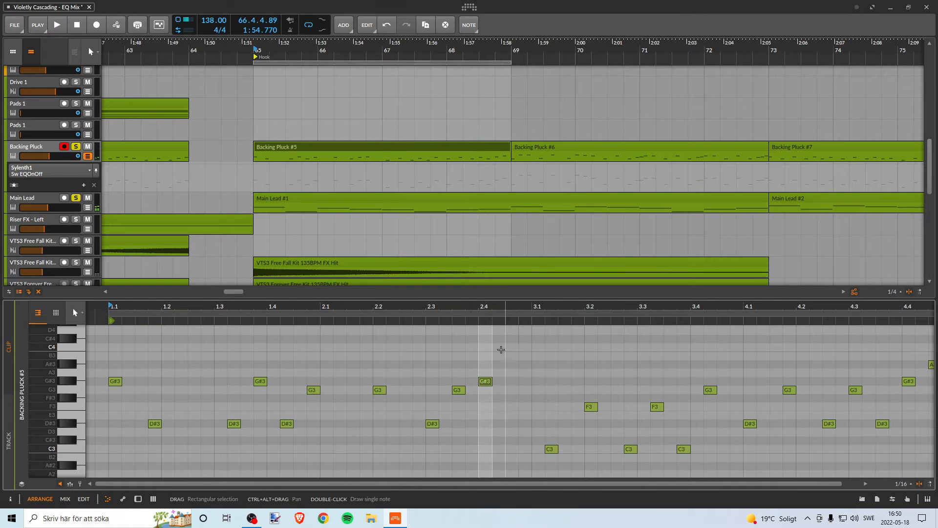
key(space)
drag(505, 309, 422, 312)
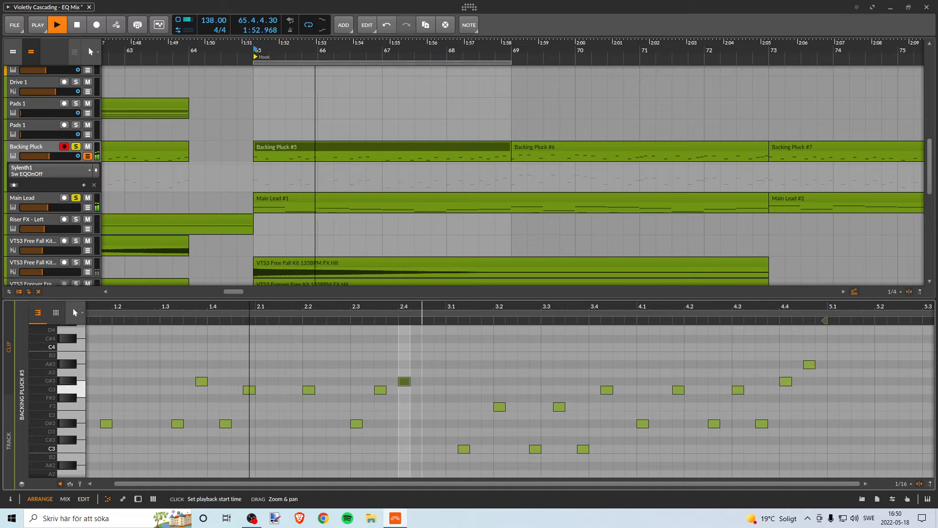
key(space)
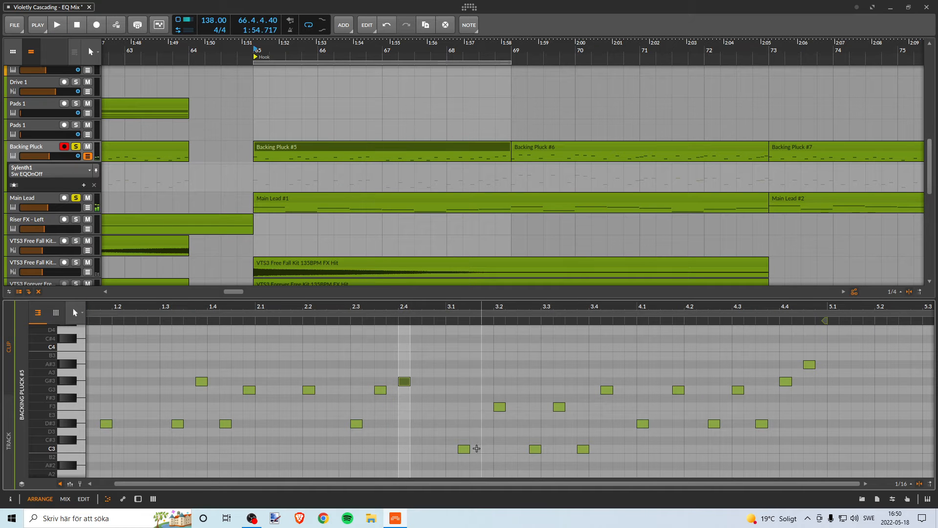
Move the C3 note just after beat 3.1 one sixteenth earlier onto the beat and play the clip.
click(460, 449)
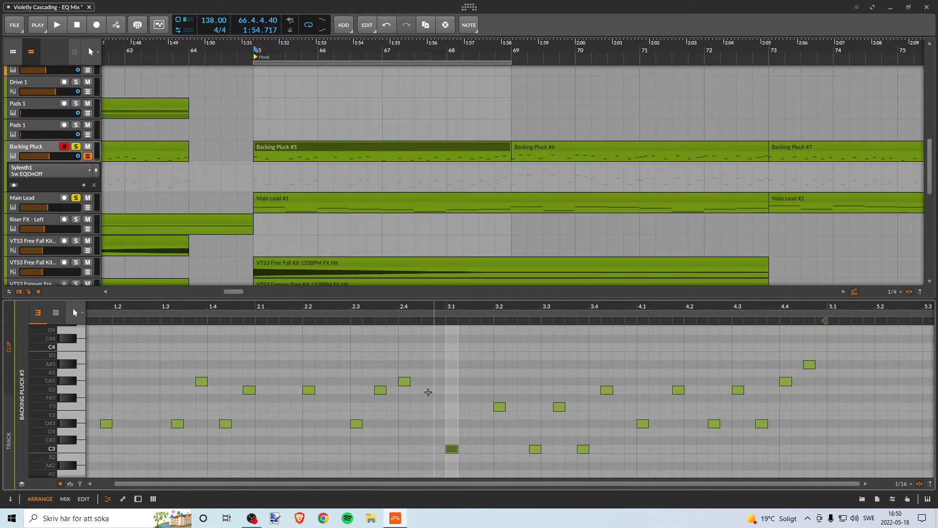
click(405, 383)
key(space)
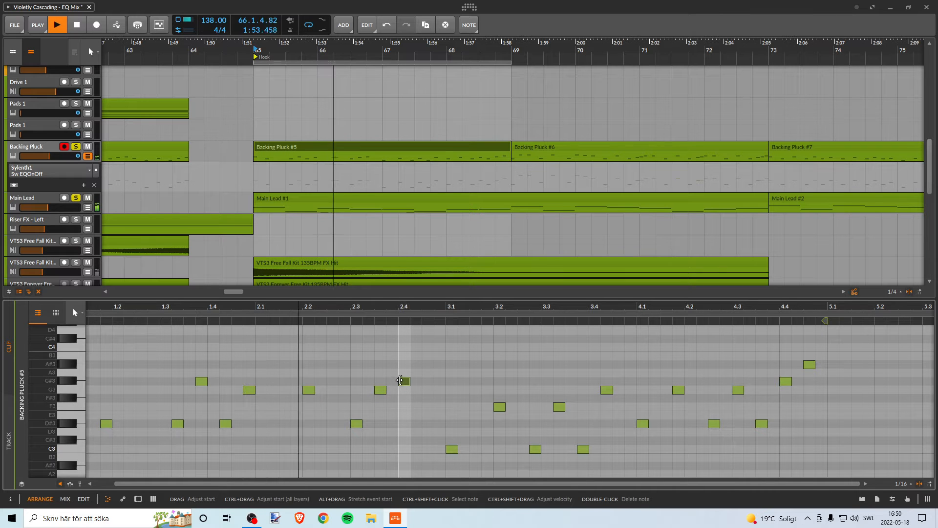
key(space)
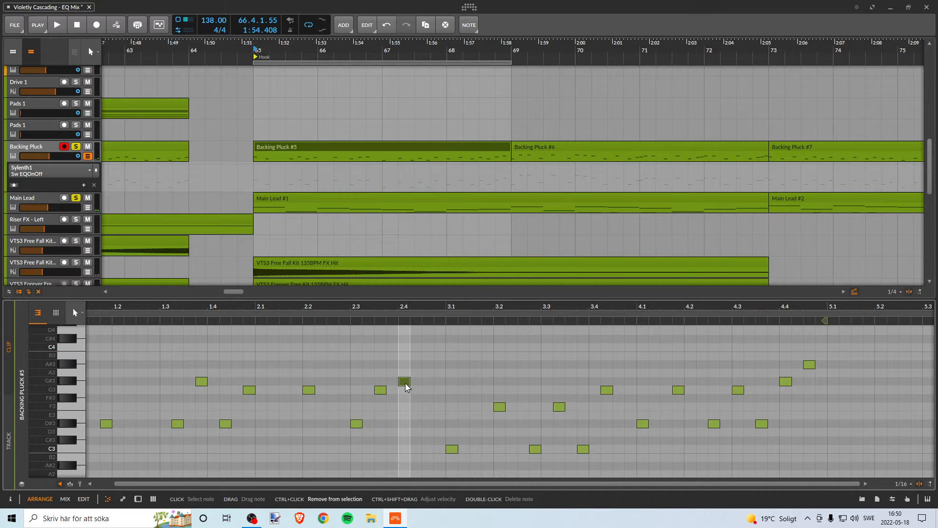
Try the G#3 note on beat 2.4 one sixteenth earlier and play the result repeatedly.
drag(410, 389, 396, 384)
key(space)
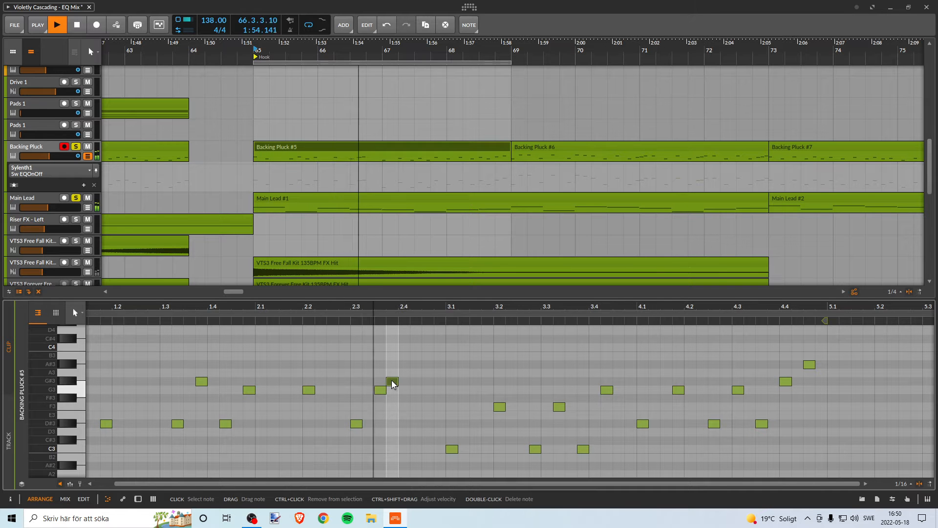
key(space)
key(space)
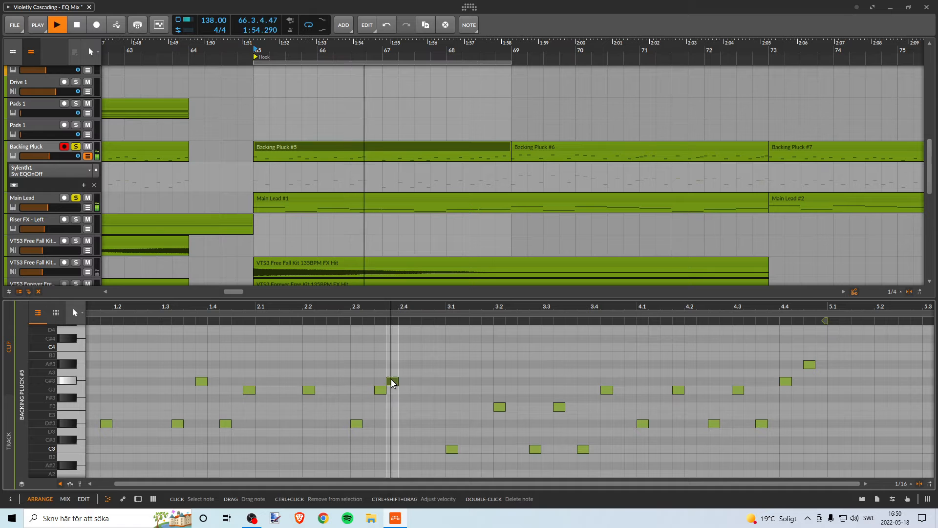
key(space)
Return the G#3 note to beat 2.4 and play the clip.
drag(392, 382, 400, 379)
key(space)
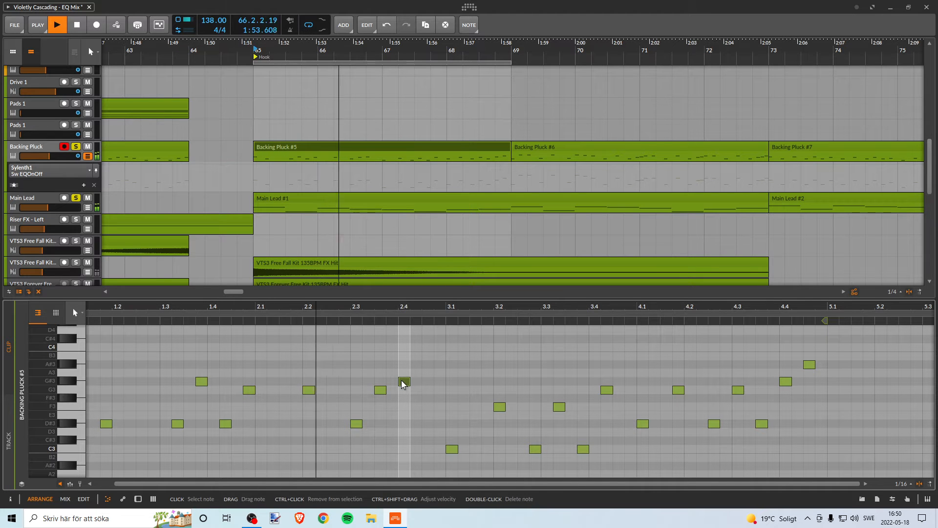
key(space)
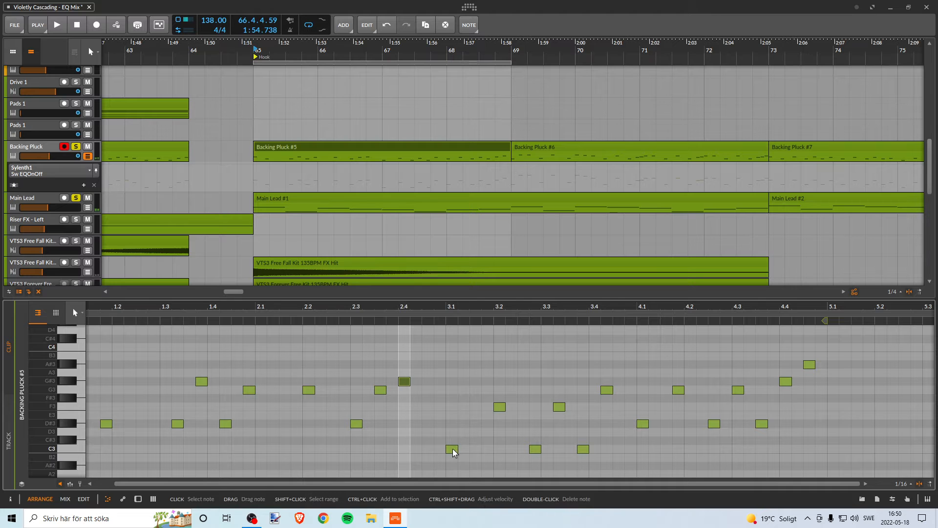
Move the C3 note on beat 3.1 two sixteenths later, add an F3 note on beat 3.1, and play the result.
drag(451, 447, 475, 452)
key(space)
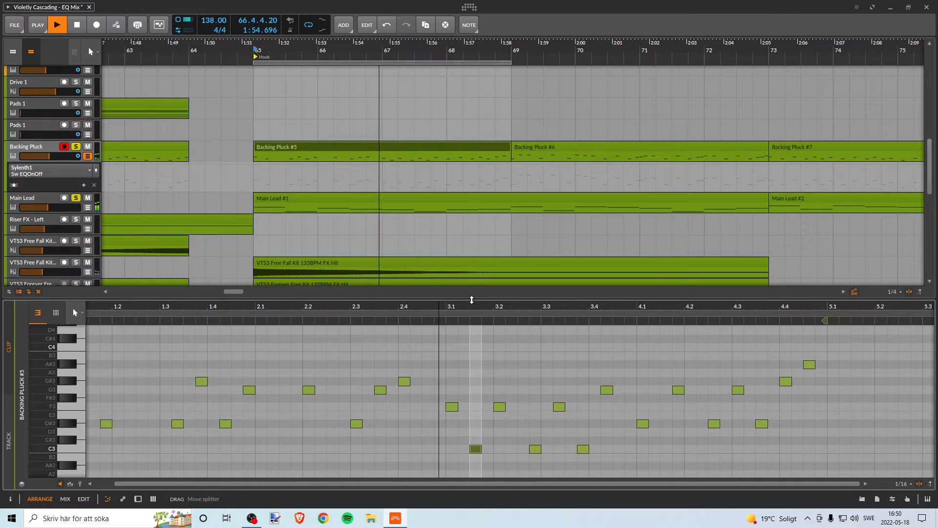
key(space)
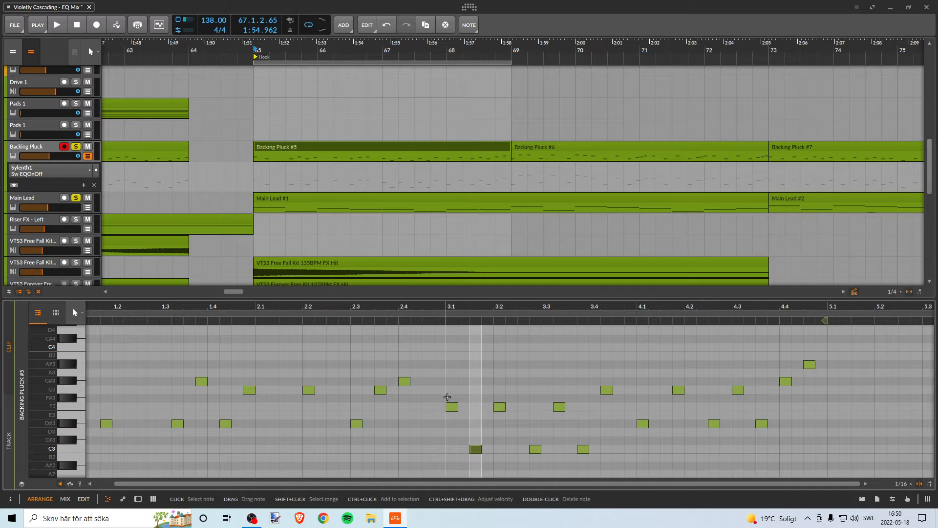
Shift the F3 note on beat 3.1 and the following C3 two sixteenths earlier together, and play the clip.
drag(443, 394, 485, 460)
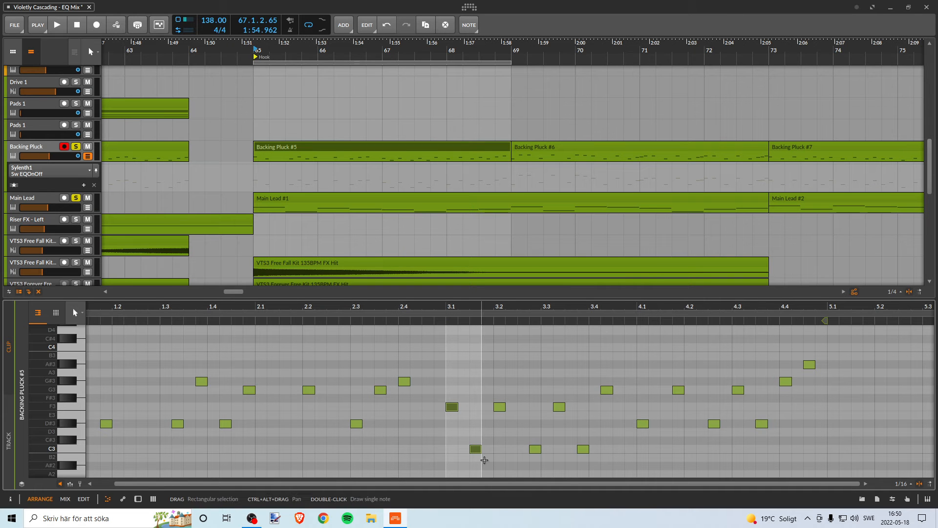
key(Left)
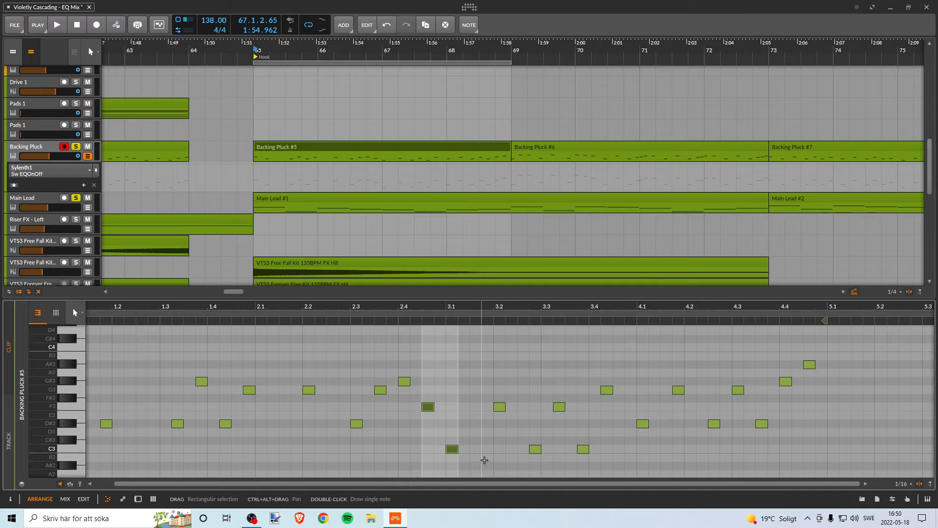
key(Left)
key(Right)
key(space)
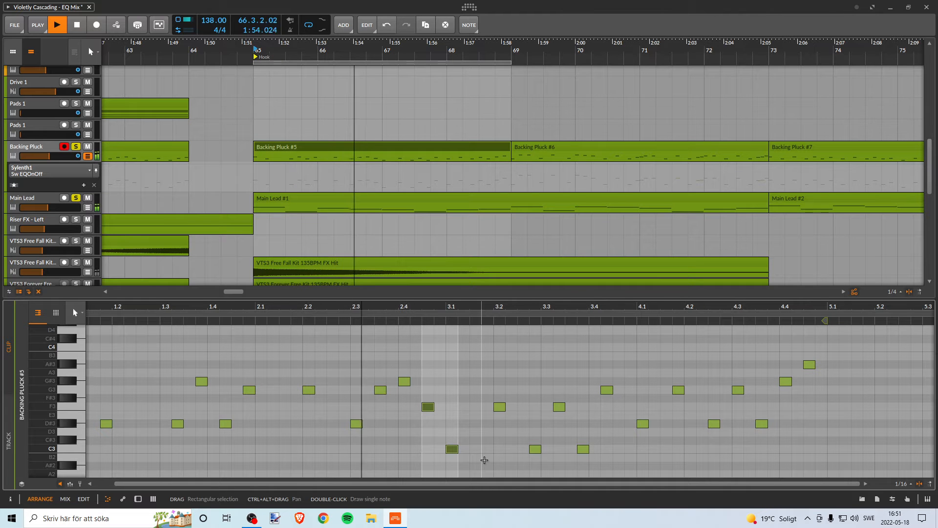
key(space)
key(space)
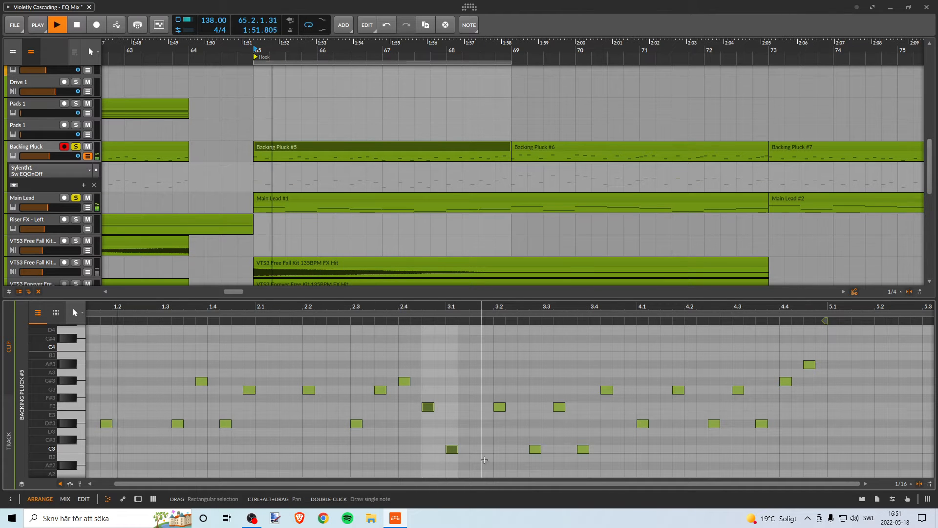
key(space)
Delete the F3 note before beat 3.1 and the C3 note on it, and play the pluck clip.
click(461, 408)
drag(466, 383, 423, 460)
key(Delete)
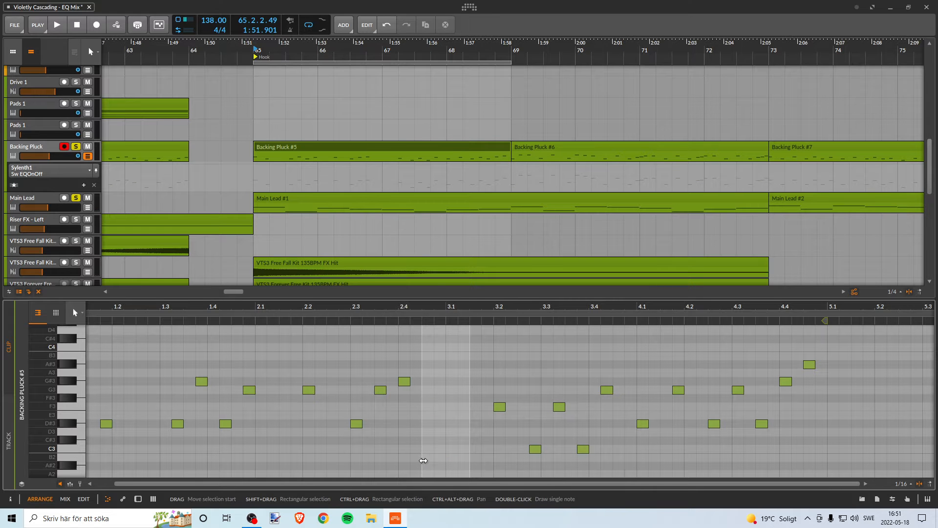
key(space)
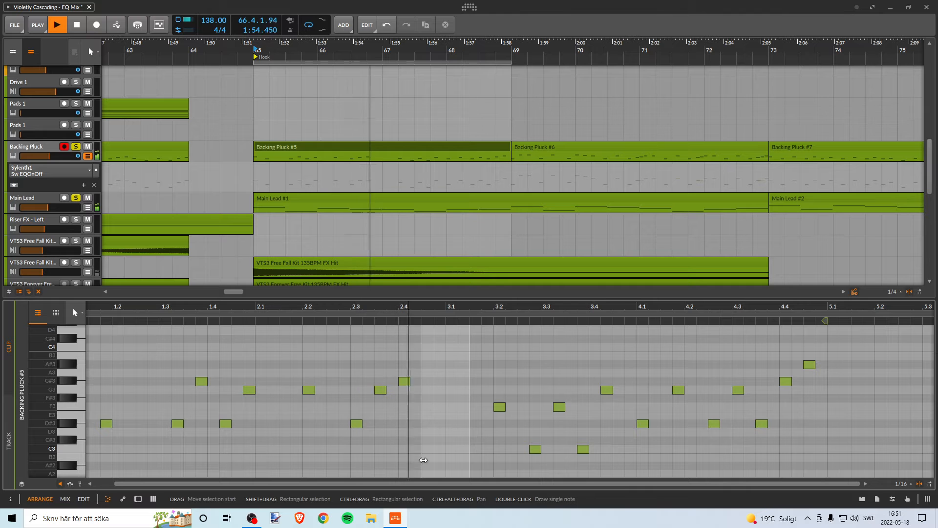
key(space)
Play the pluck melody from the clip's start together with the lead to check the phrase up to beat 2.4.
click(404, 381)
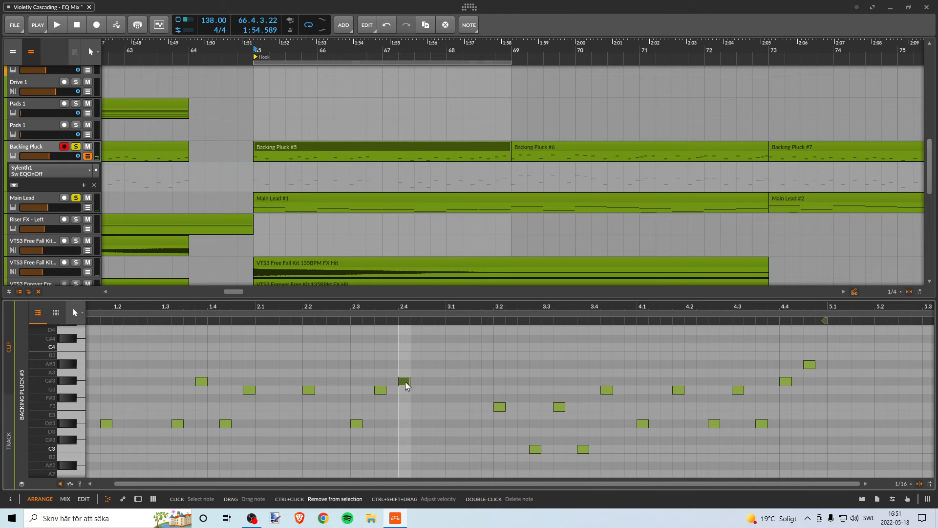
drag(173, 308, 252, 308)
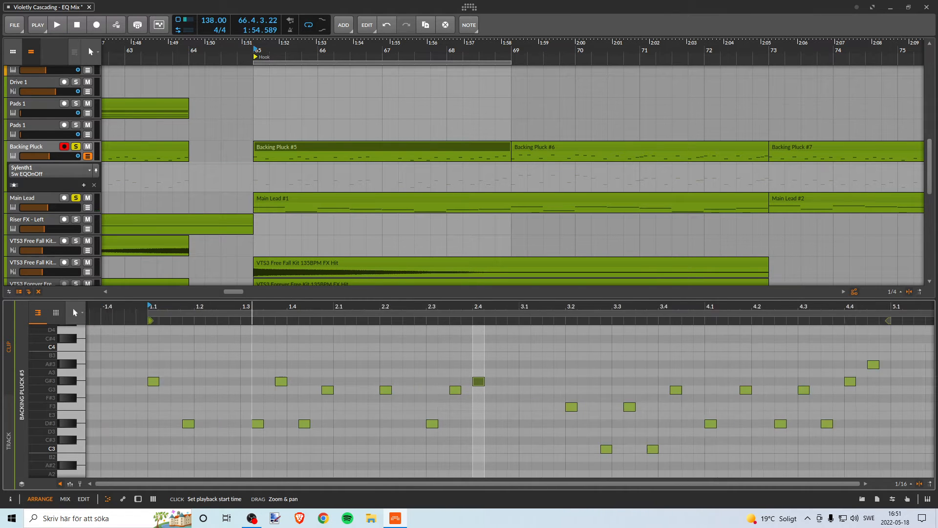
key(space)
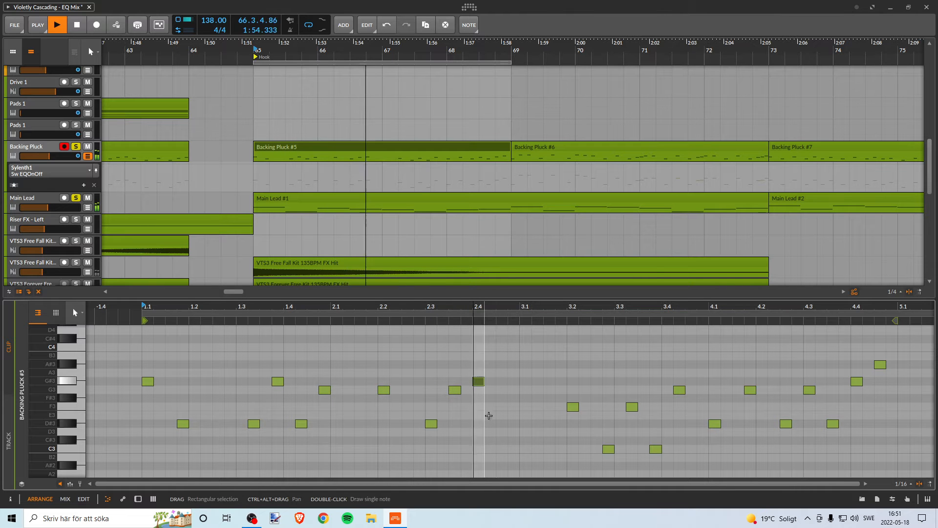
key(space)
key(space)
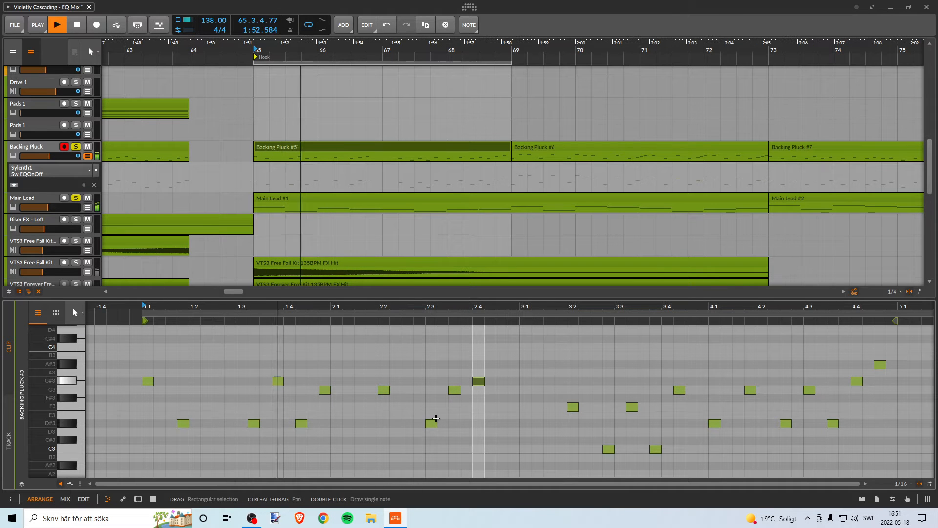
key(space)
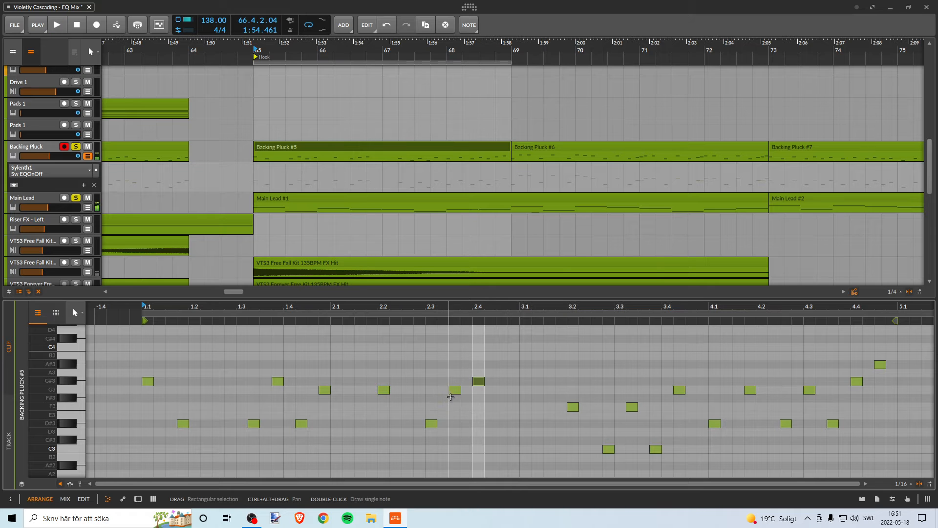
Unsolo the Main Lead and Backing Pluck tracks and play the hook in the full mix.
click(76, 197)
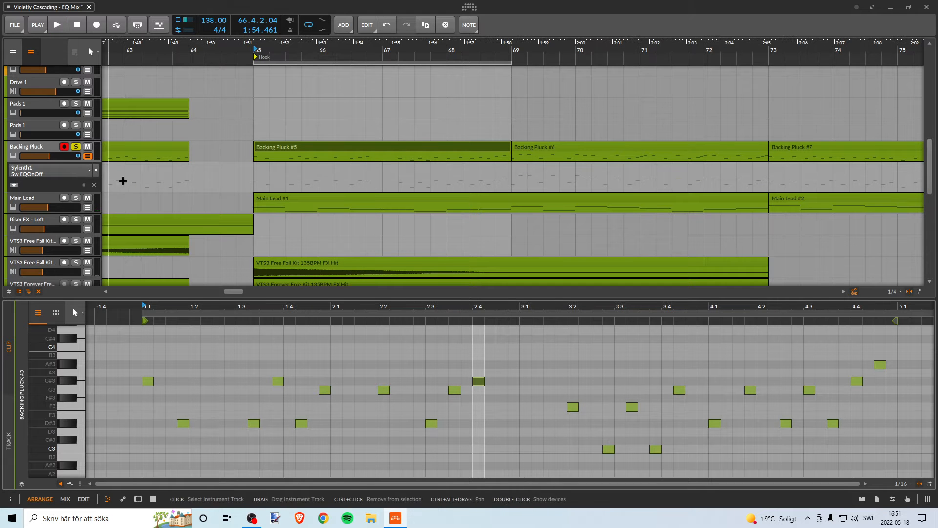
click(76, 146)
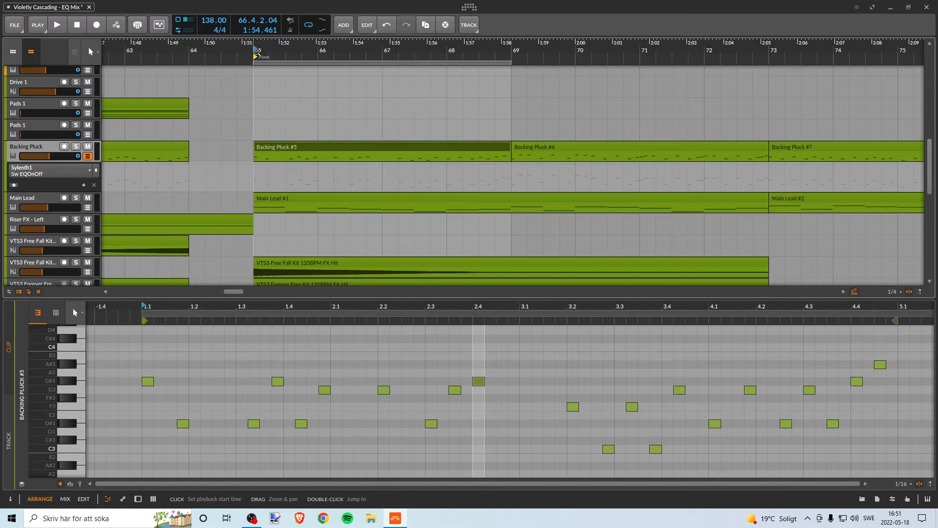
key(space)
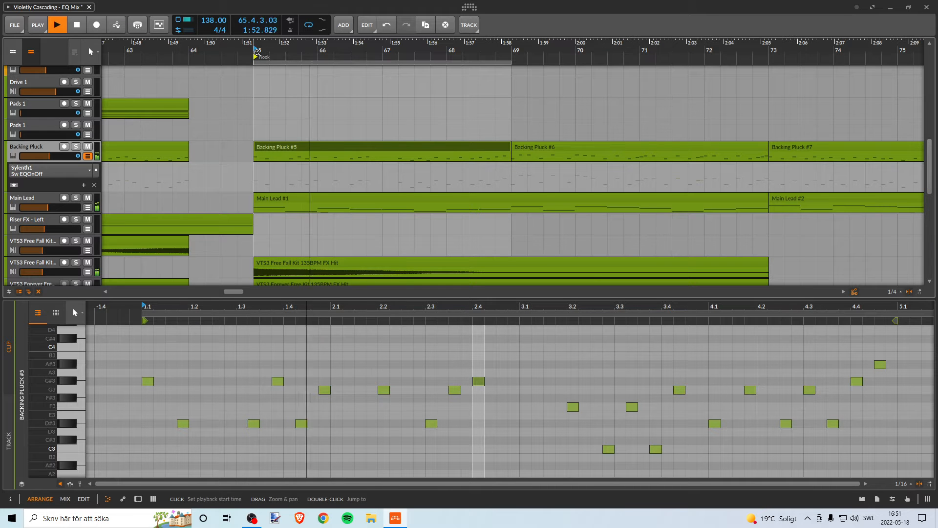
click(248, 42)
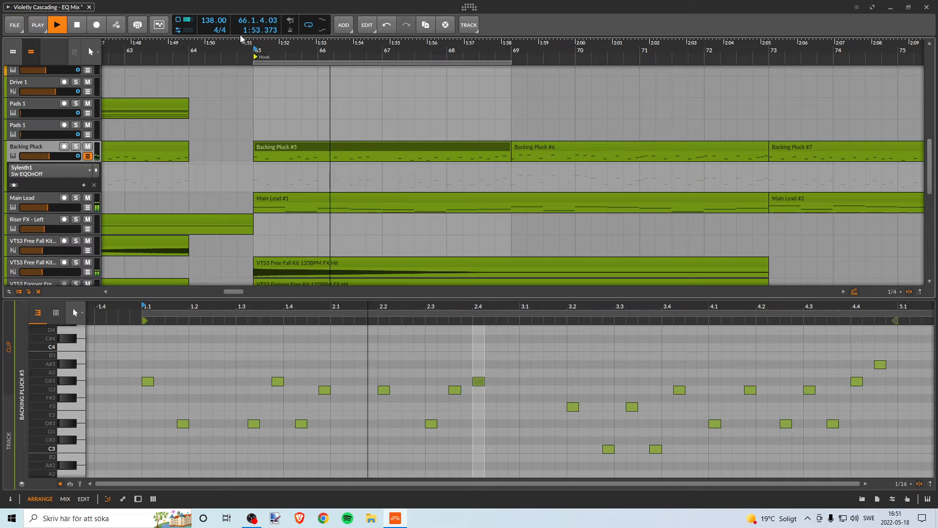
key(space)
key(space)
key(space)
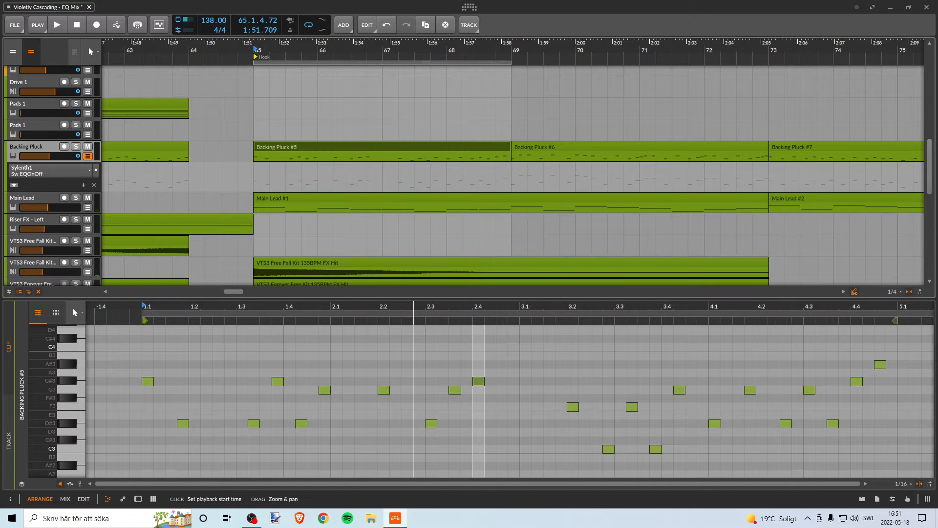
Toggle the Backing Pluck track's mute and play the arrangement from the Hook marker at bar 65.
drag(413, 309, 312, 330)
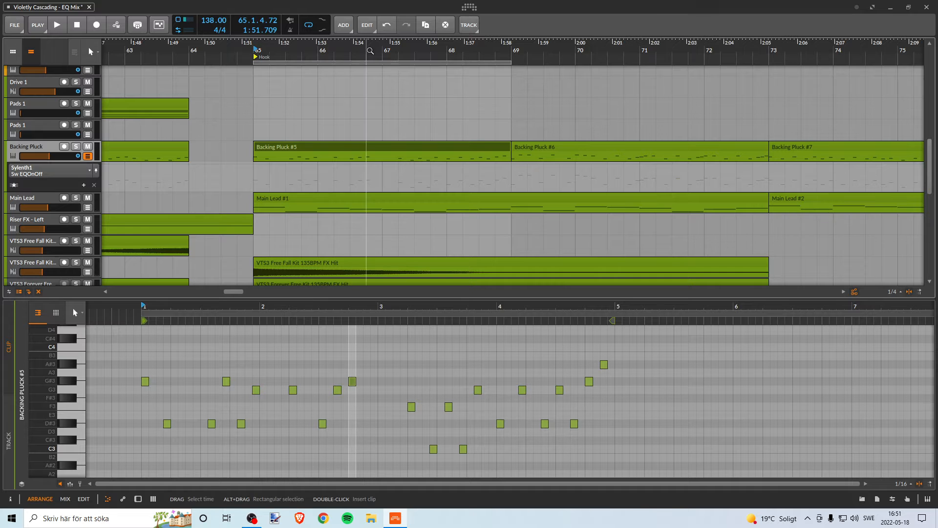
drag(368, 49, 249, 30)
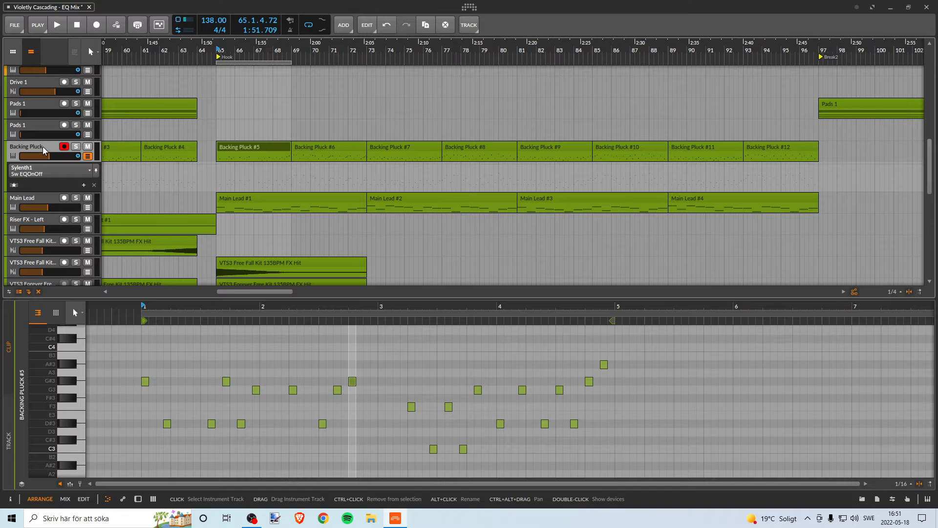
click(88, 147)
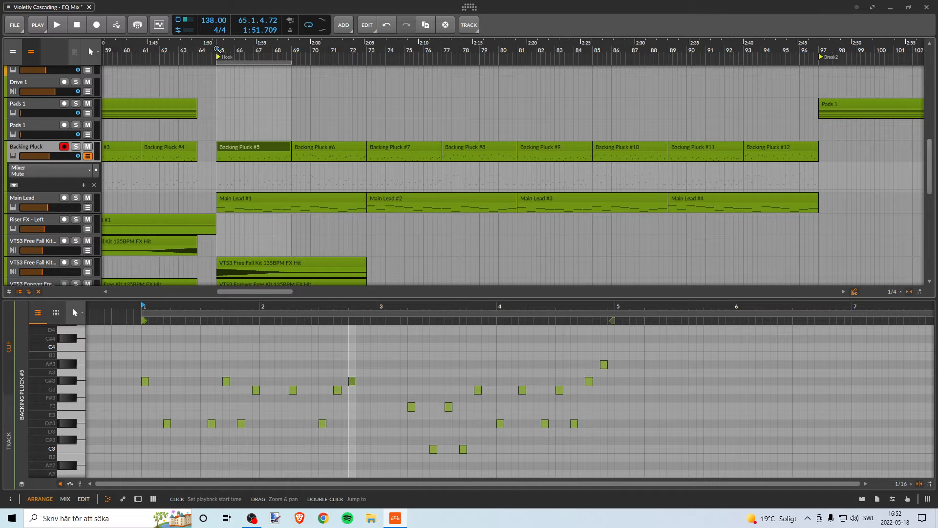
key(space)
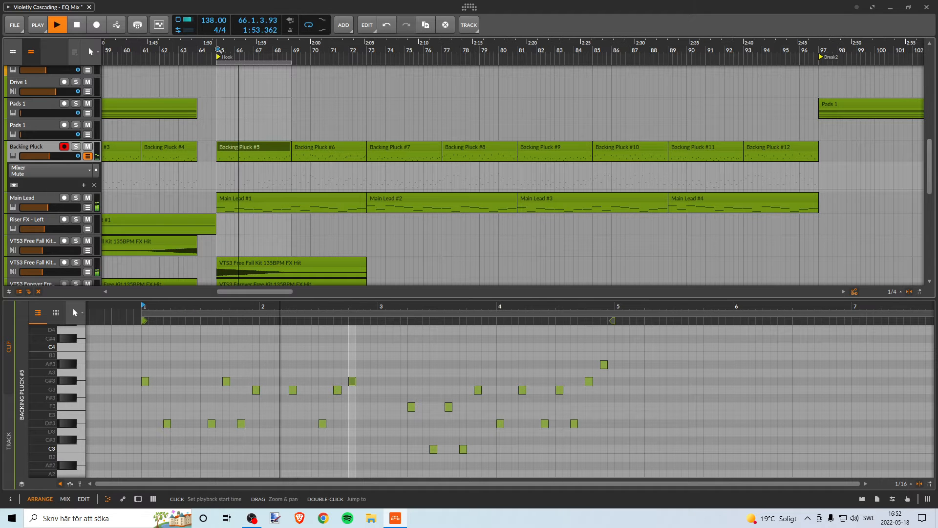
key(space)
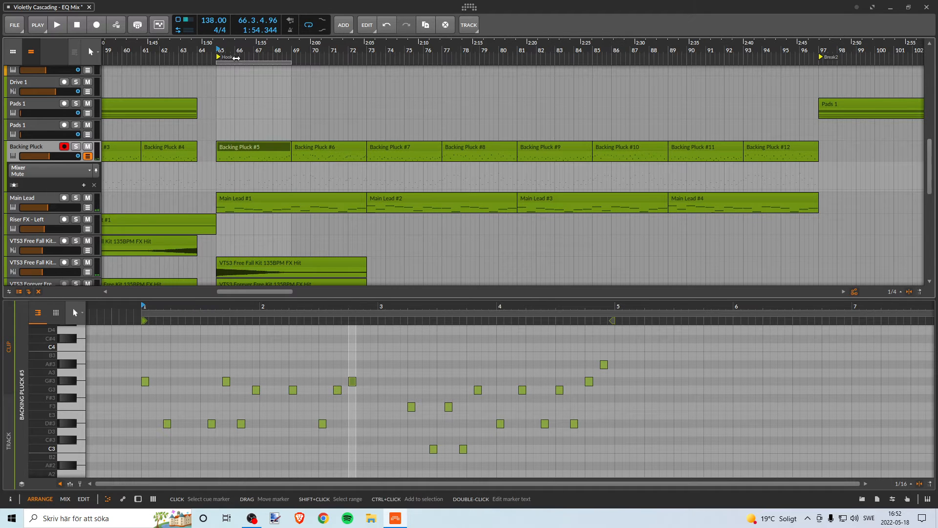
Play the arrangement from the Break marker at bar 49 to hear the Backing Pluck in the break.
drag(236, 51, 145, 53)
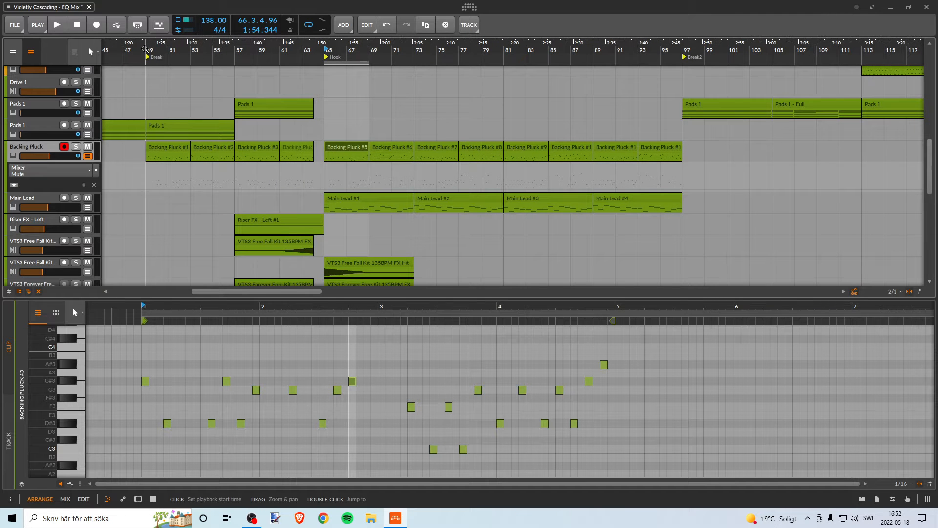
key(space)
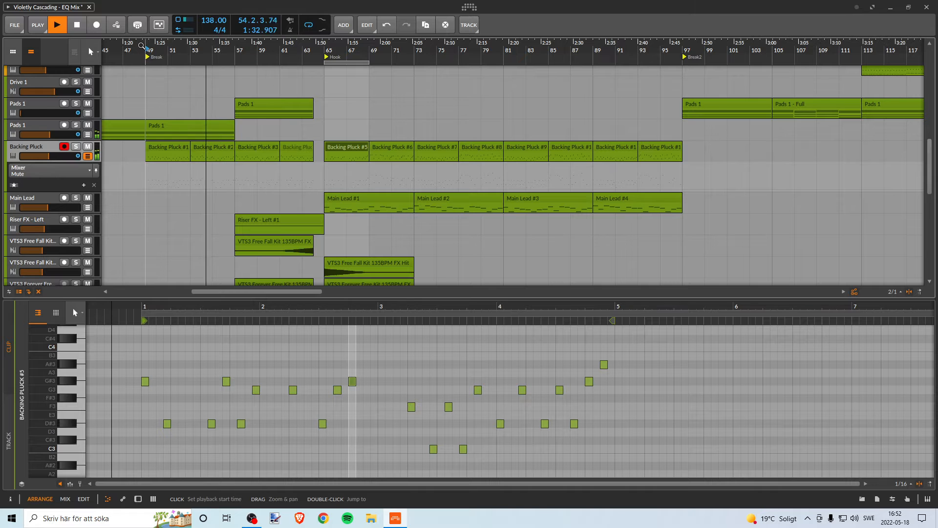
scroll(191, 169, up, 1)
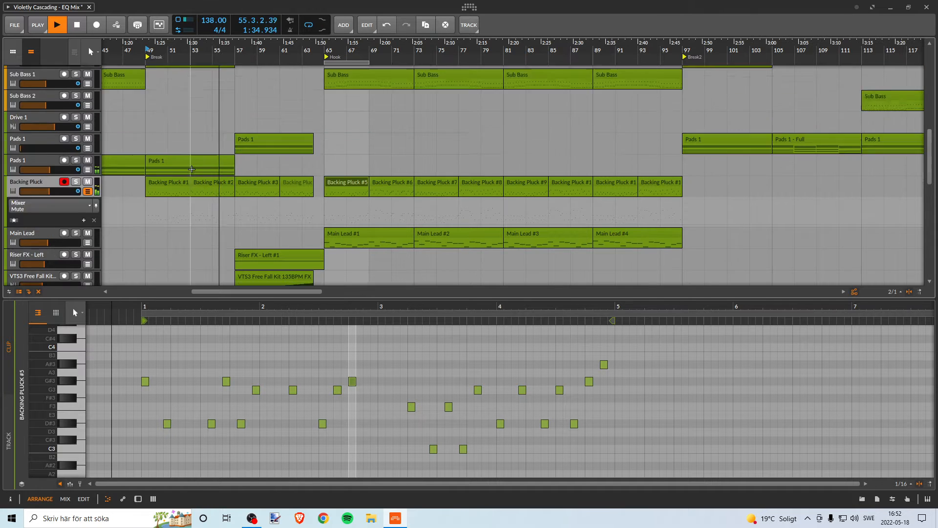
scroll(205, 166, down, 2)
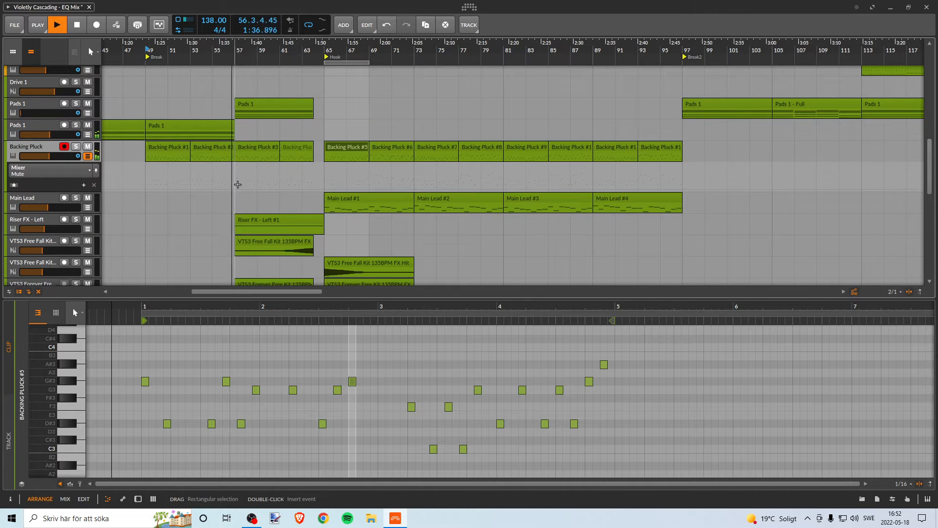
key(space)
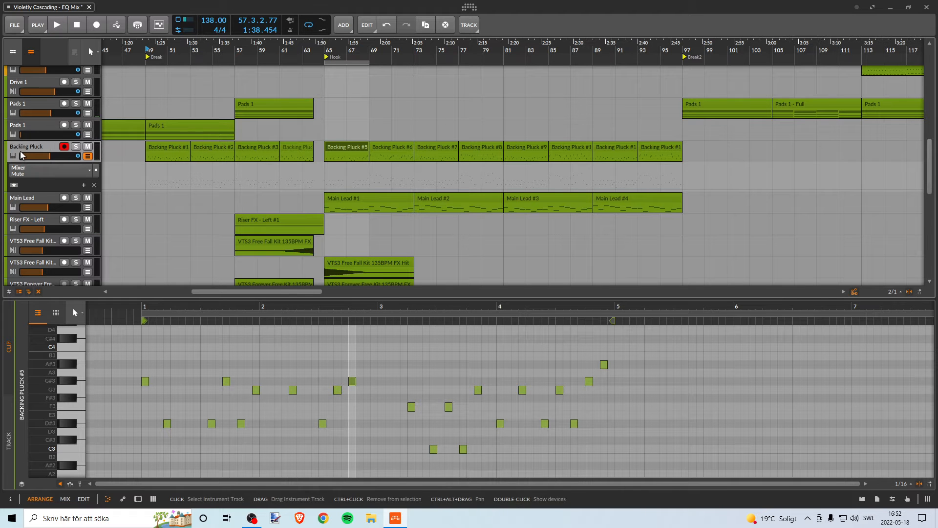
Solo the Backing Pluck track and play it from bar 57, unsolo it and show its device chain.
click(75, 146)
key(space)
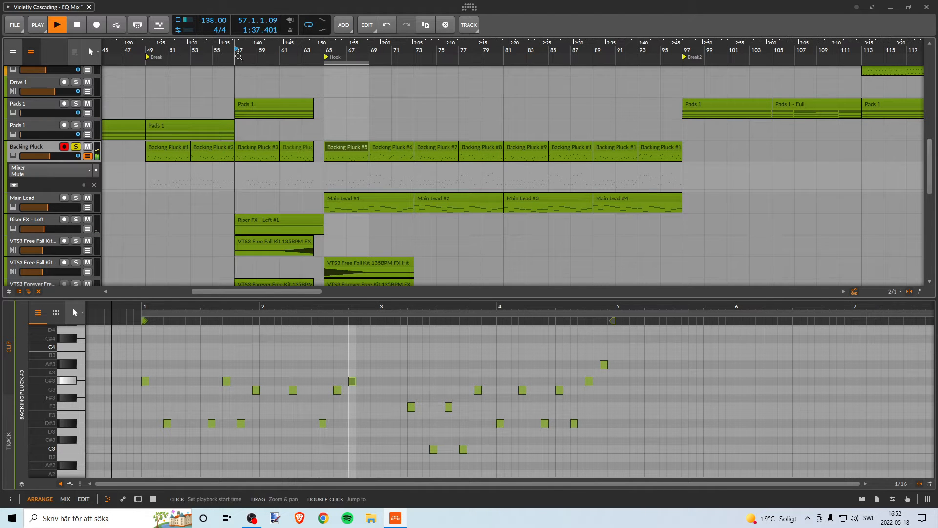
key(space)
click(75, 146)
double_click(43, 147)
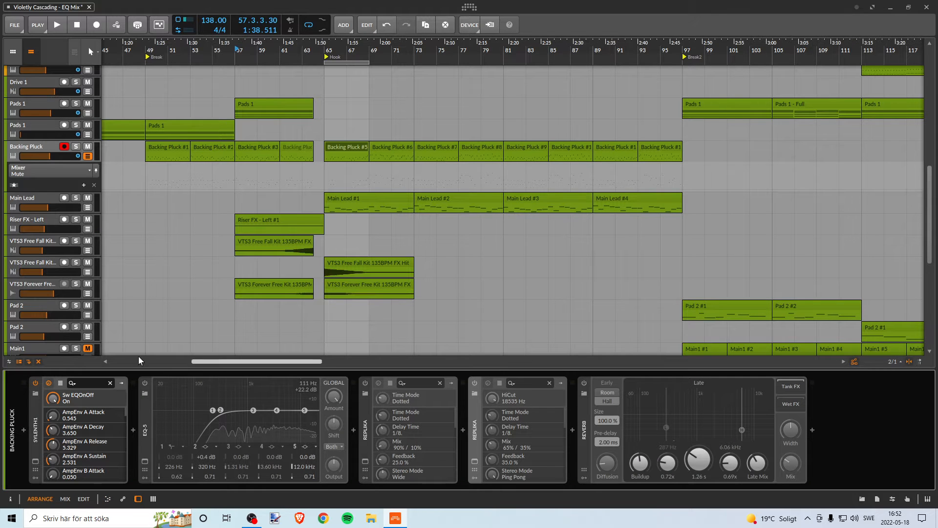
Play the hook from bar 65 and compare the full mix with the Backing Pluck muted and unmuted.
scroll(336, 157, up, 2)
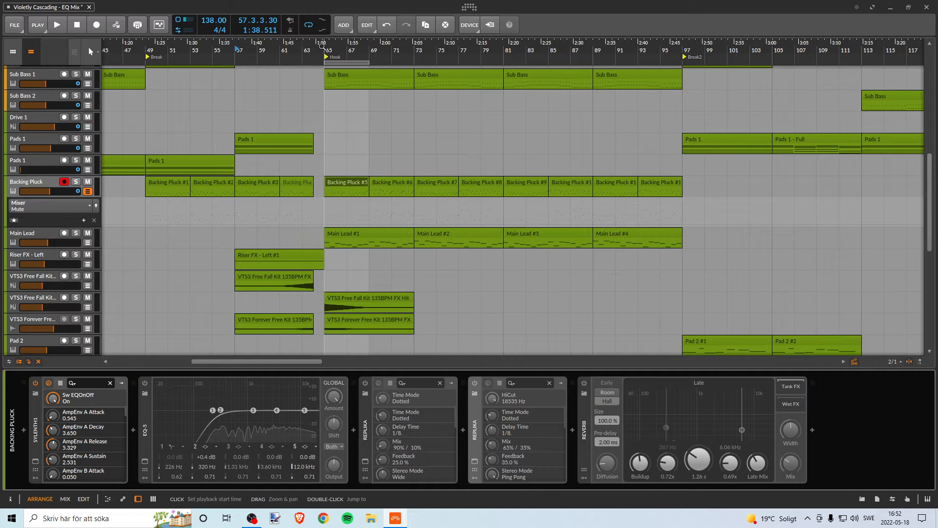
drag(322, 45, 259, 46)
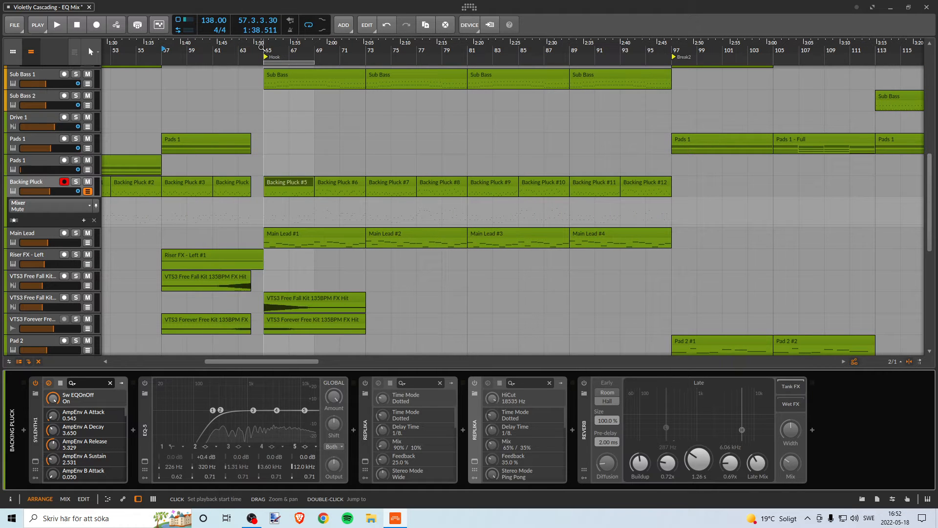
key(space)
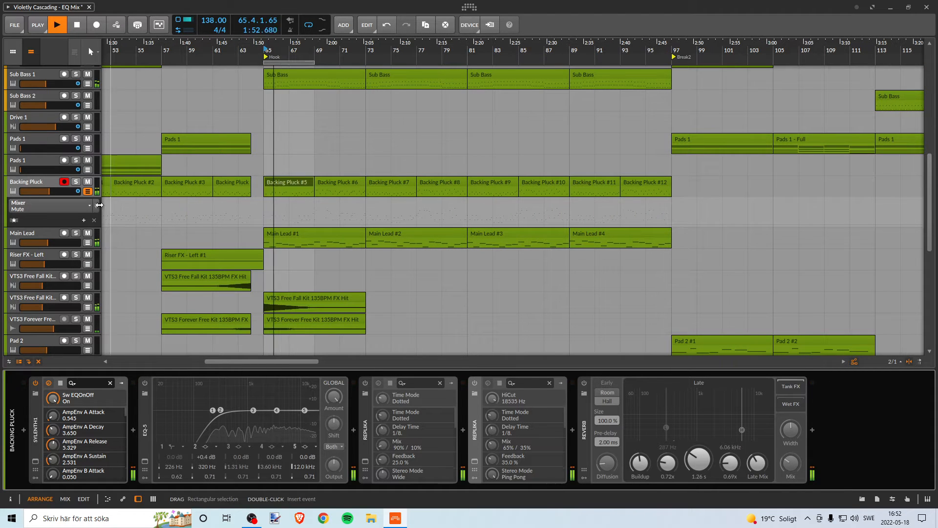
click(88, 182)
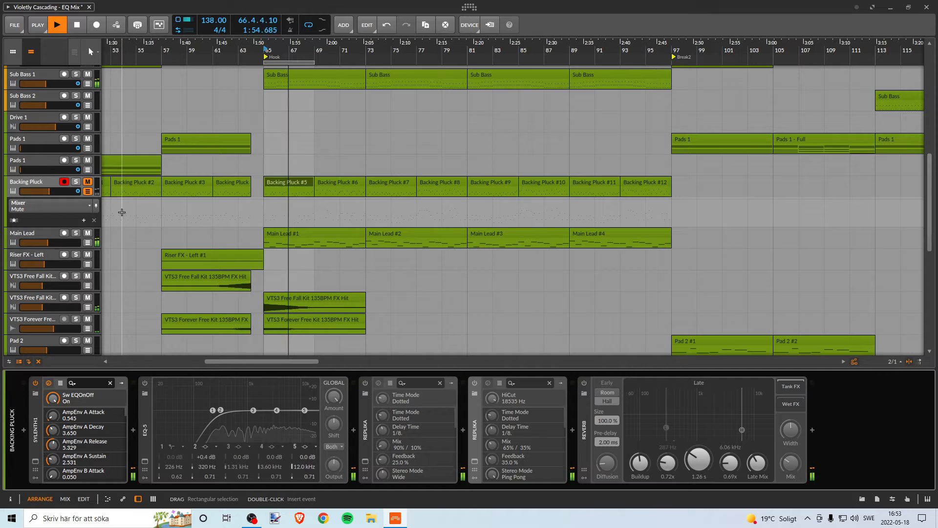
scroll(300, 207, up, 5)
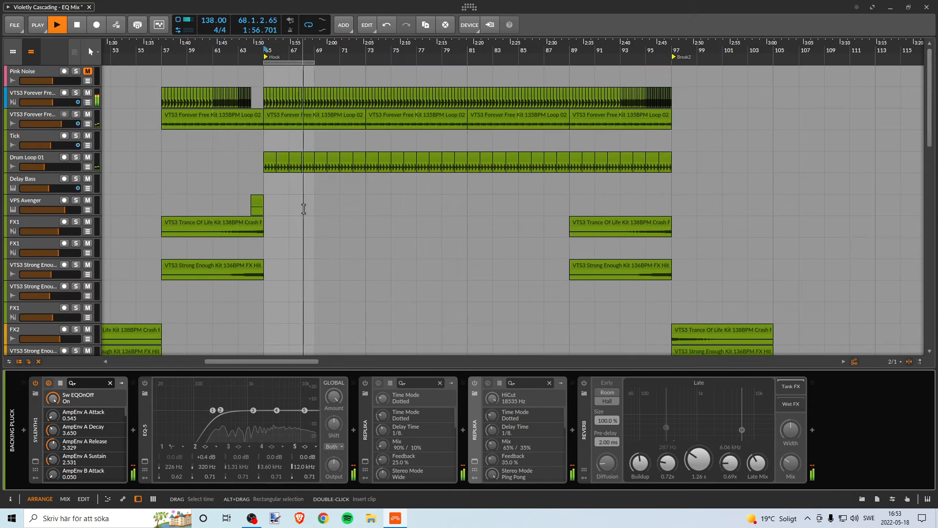
scroll(300, 206, down, 5)
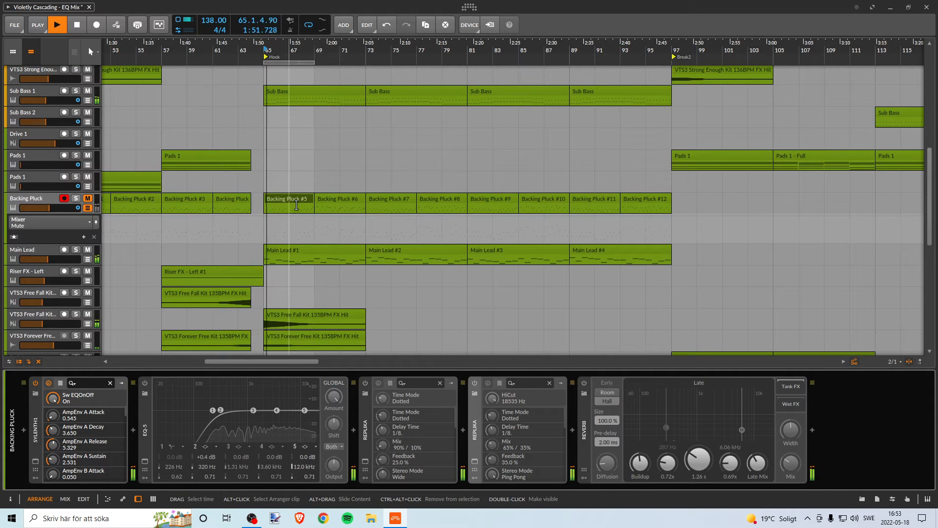
click(77, 199)
click(77, 199)
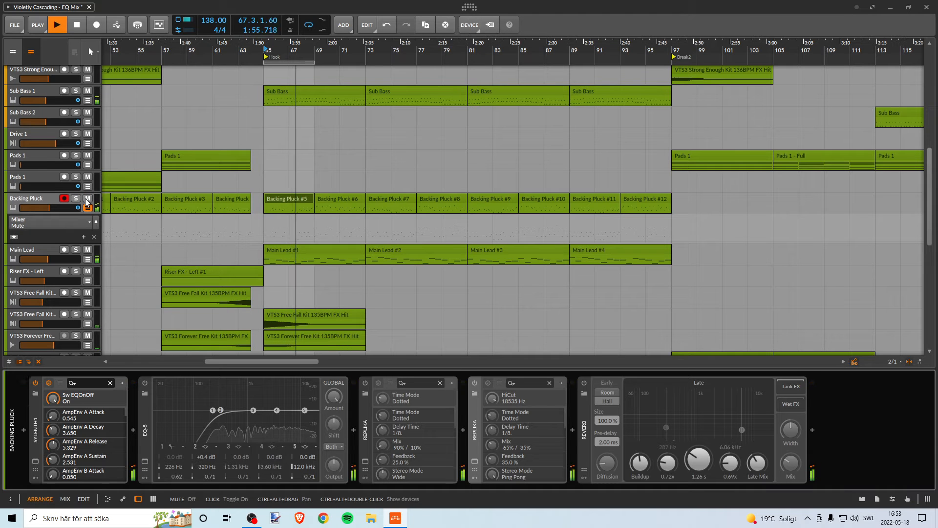
click(87, 199)
click(87, 199)
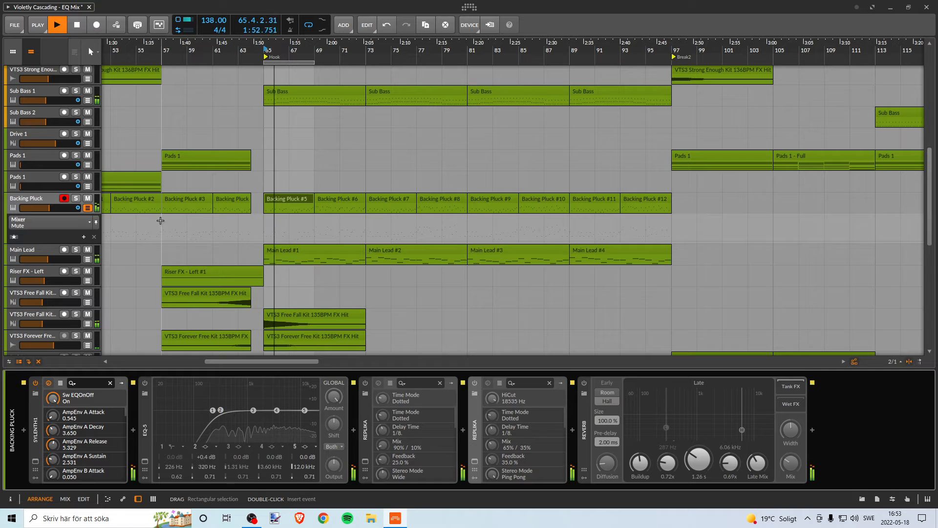
key(space)
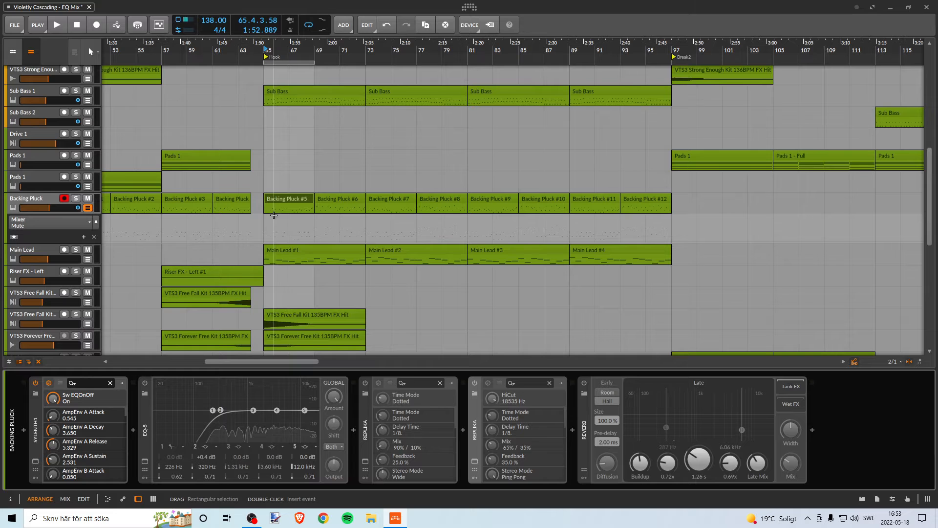
click(45, 199)
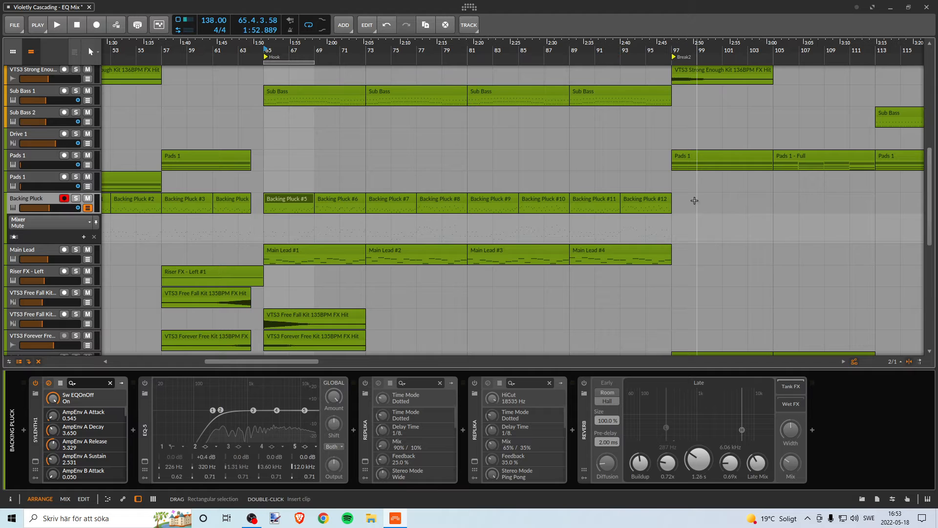
drag(693, 200, 382, 207)
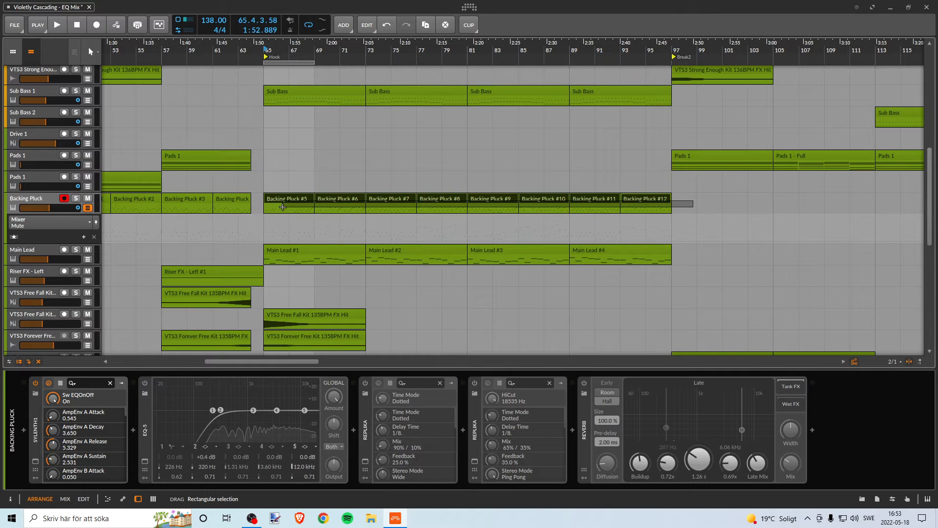
mouse_move(282, 207)
mouse_down()
mouse_move(286, 214)
mouse_move(279, 207)
mouse_up()
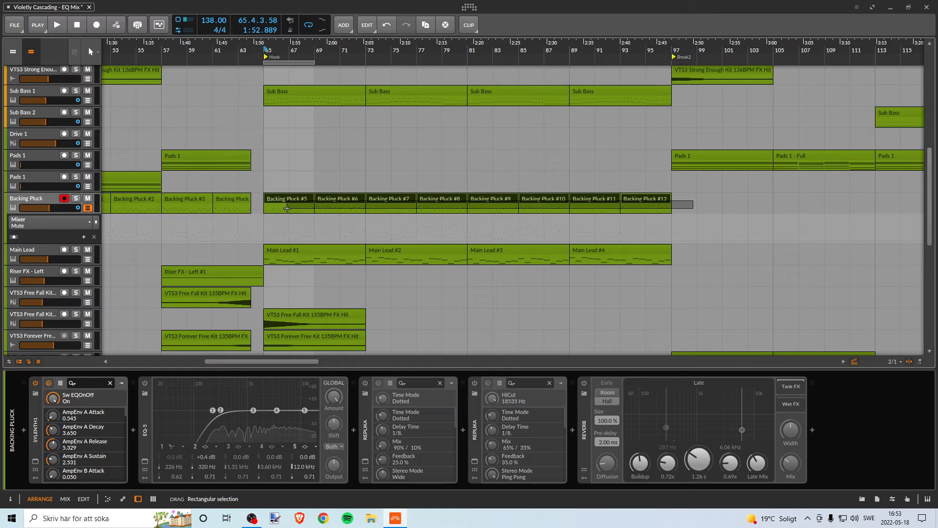
drag(287, 208, 293, 208)
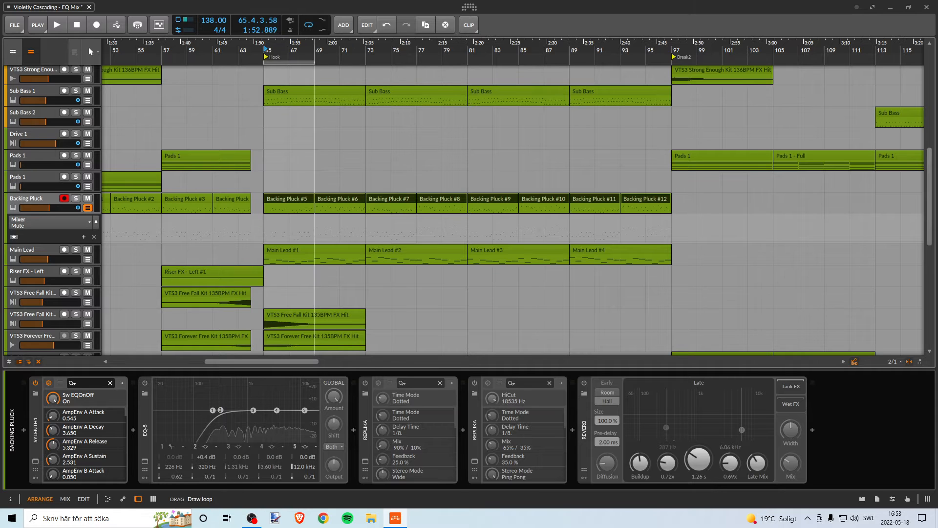
Set the arranger loop region to bars 65–73 and delete Backing Pluck clips #5 to #12 from the hook.
drag(265, 62, 288, 62)
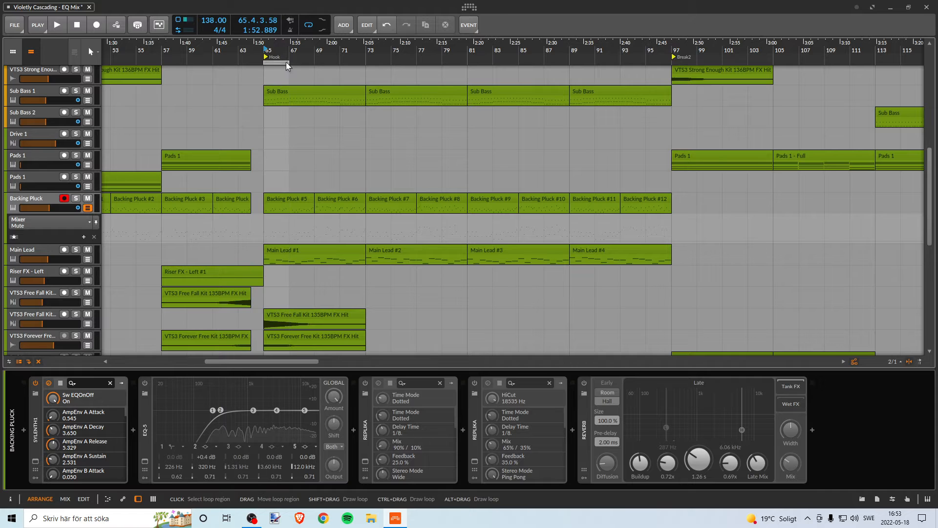
drag(287, 62, 365, 63)
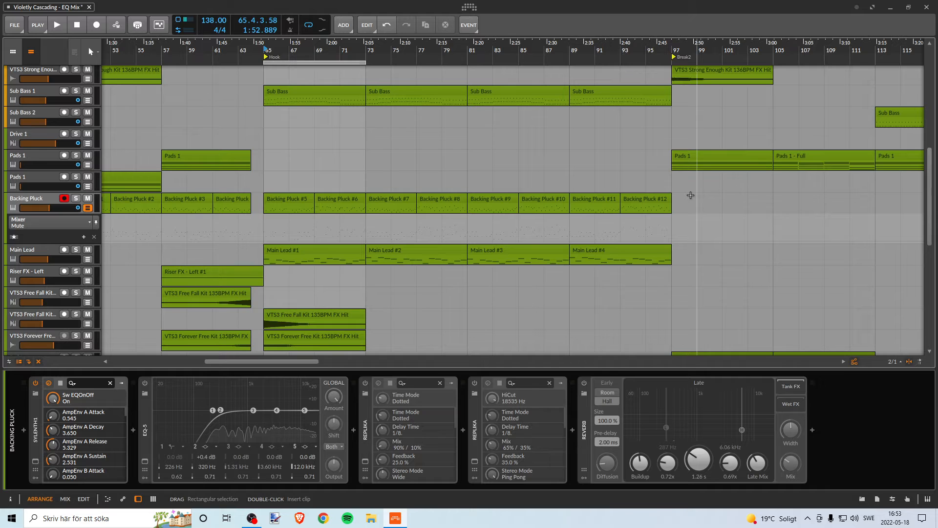
drag(691, 195, 274, 204)
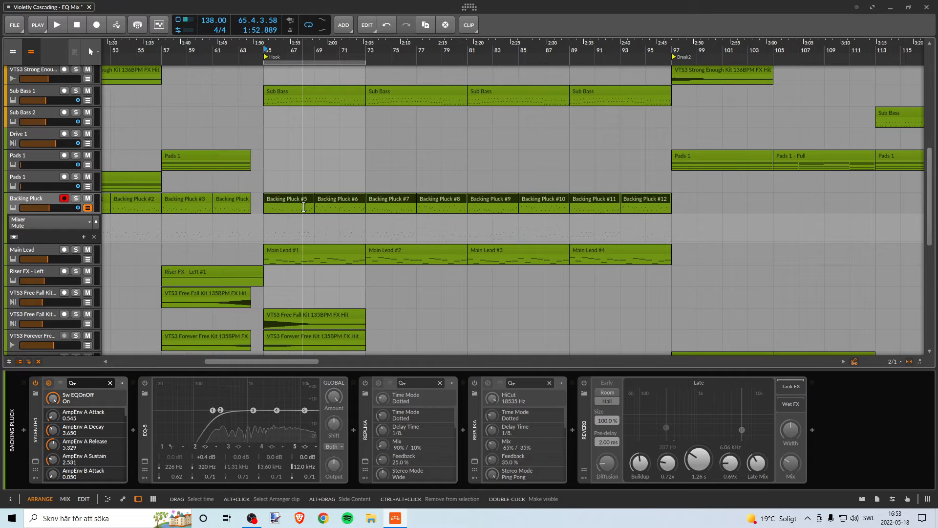
key(Delete)
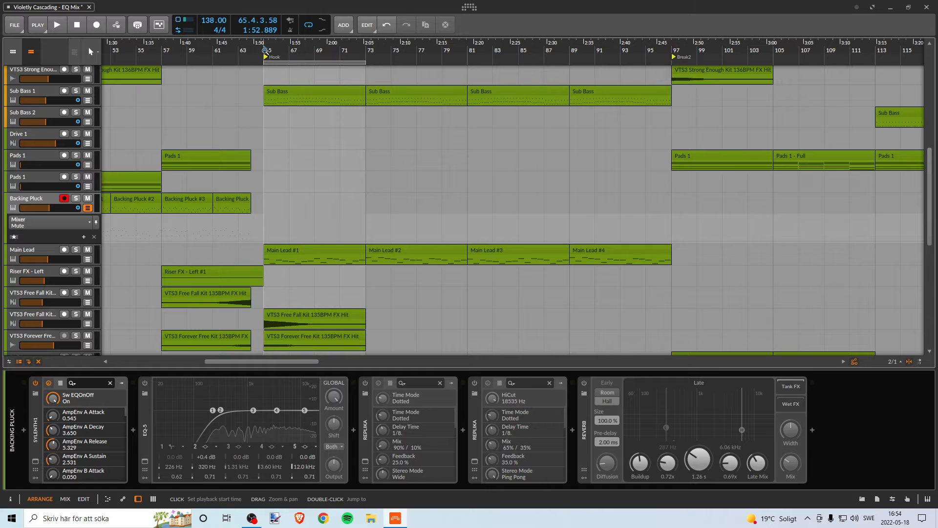
Enable the EQ-5, both Replika delays and the Reverb on the Backing Pluck track.
drag(250, 52, 349, 61)
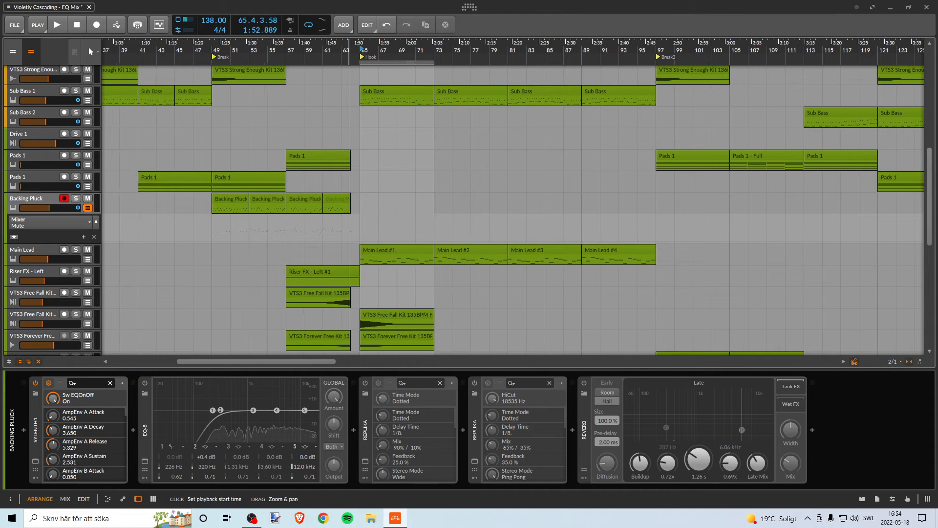
click(35, 208)
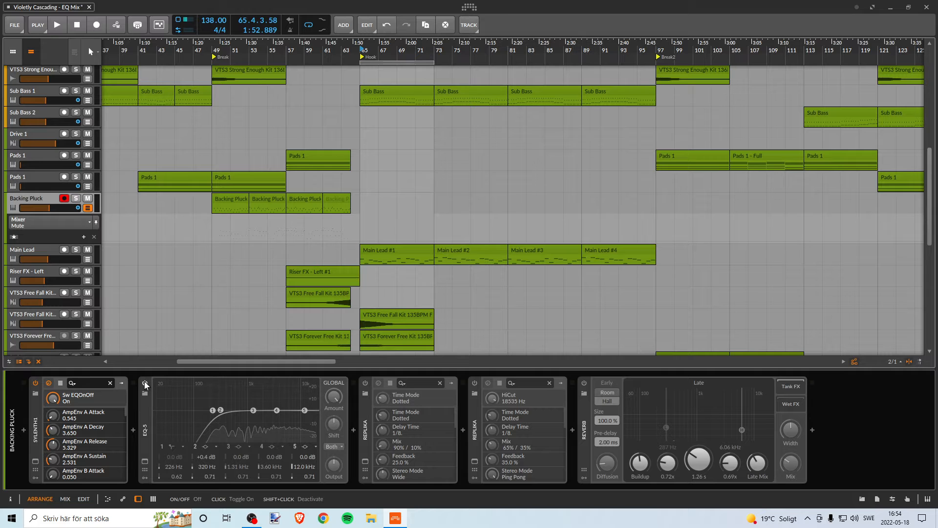
click(145, 384)
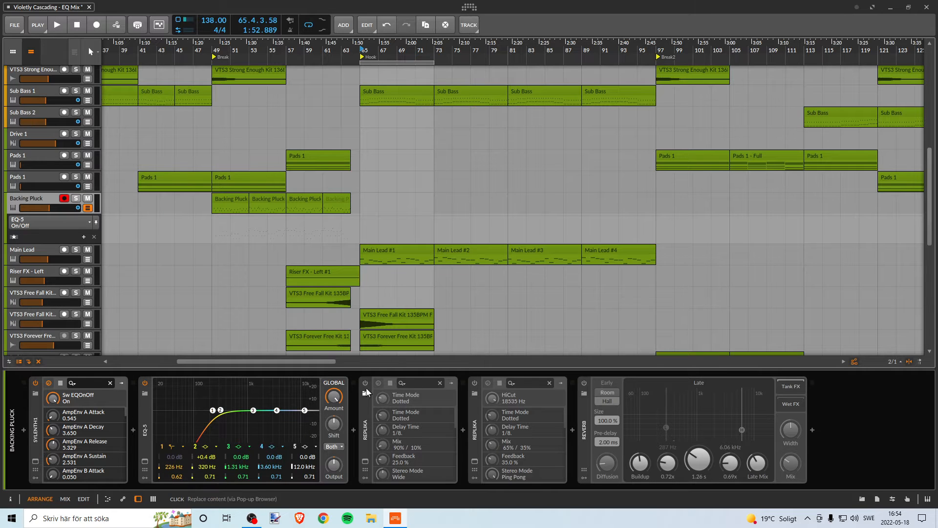
click(365, 384)
click(475, 383)
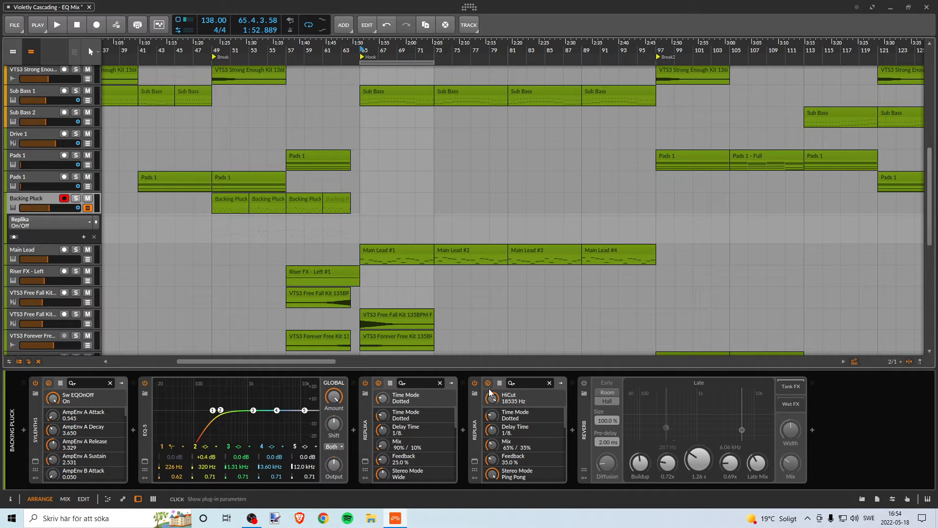
click(584, 382)
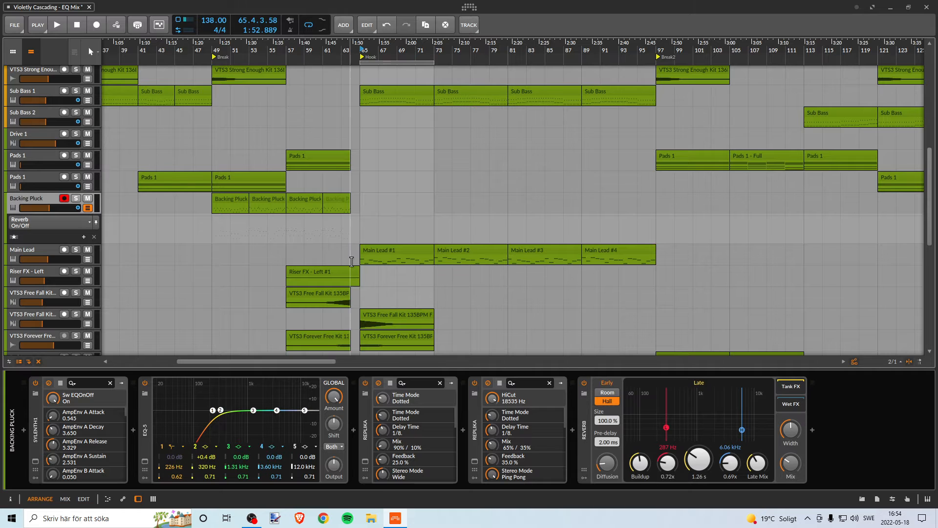
Play the arrangement from just before the Break marker to hear the Backing Pluck with its effects, both soloed and in the mix.
drag(268, 51, 337, 50)
click(277, 50)
key(space)
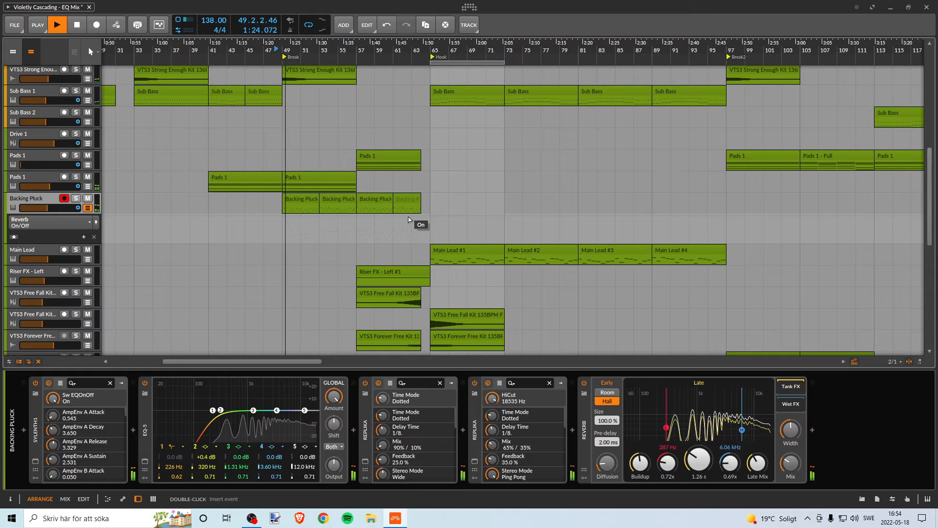
drag(412, 45, 347, 56)
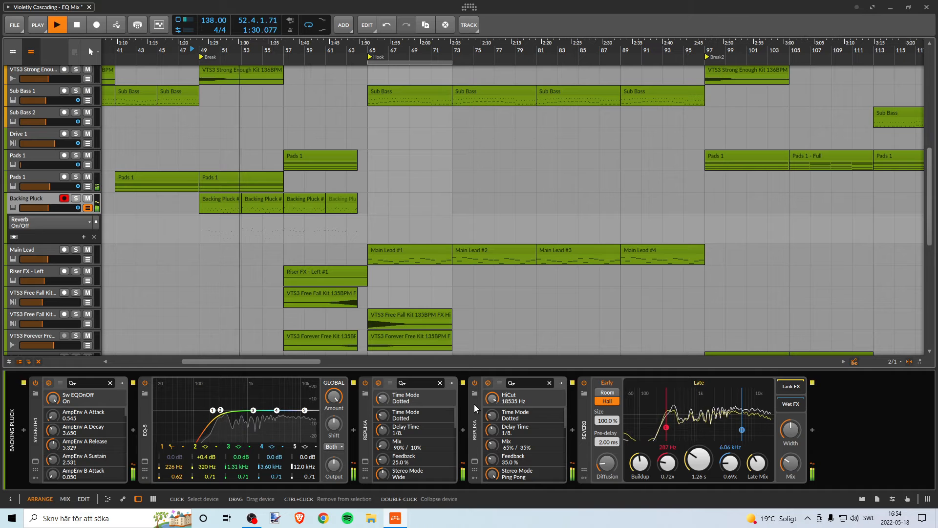
click(76, 200)
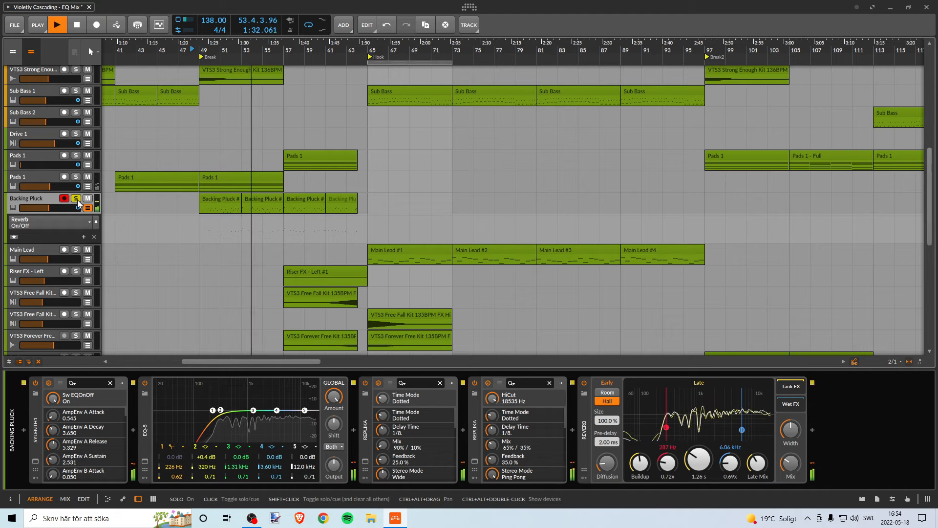
click(76, 200)
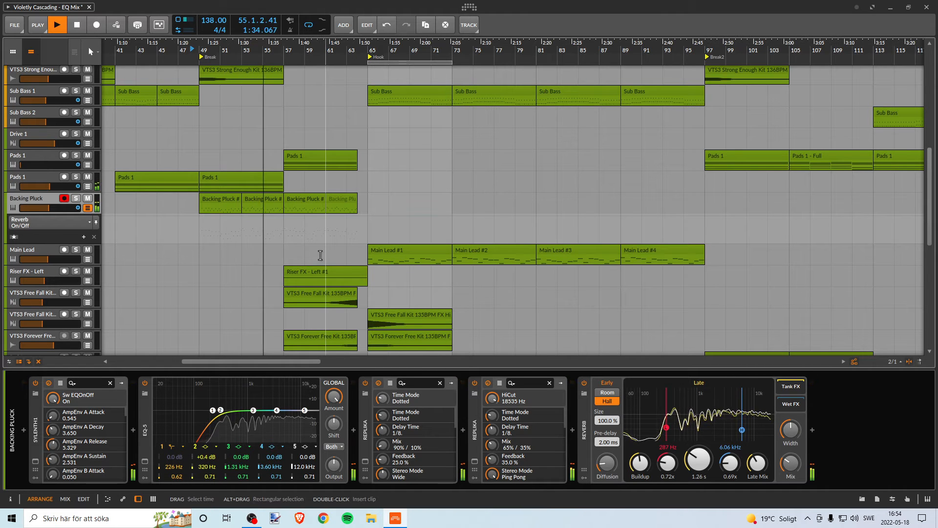
key(space)
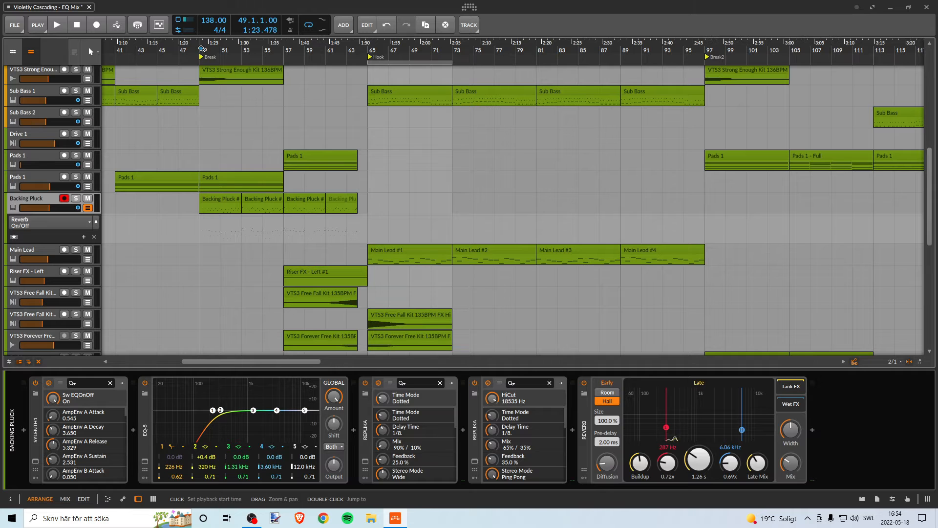
Audition the Backing Pluck in the break with the second Replika bypassed, soloed and in the mix, and delete that Replika.
key(s)
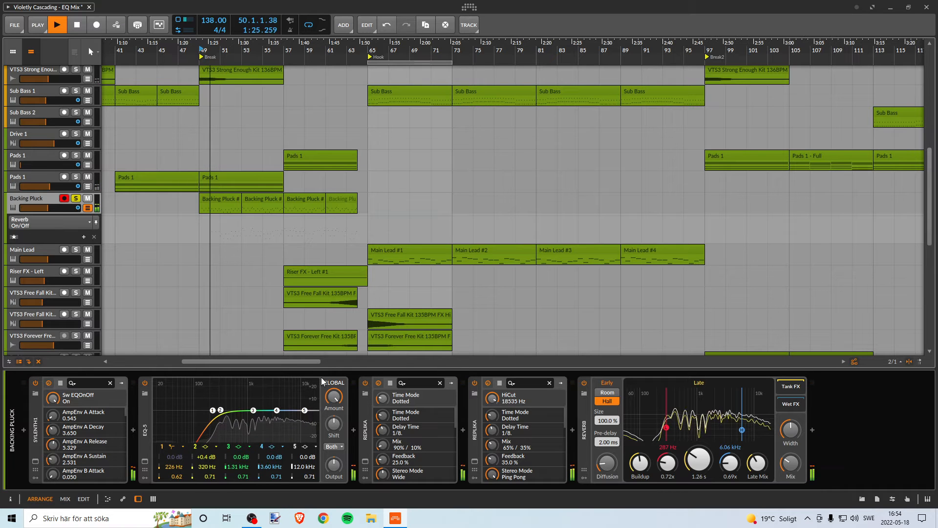
click(472, 382)
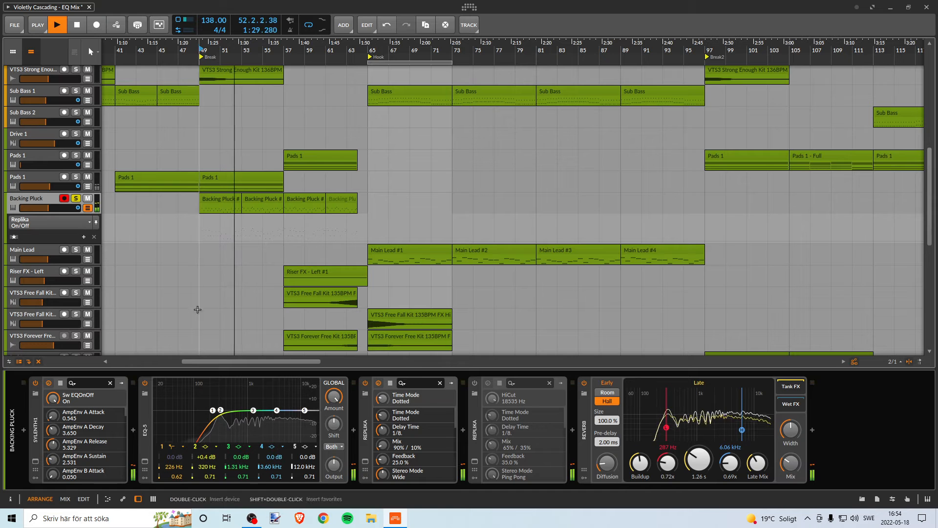
click(76, 199)
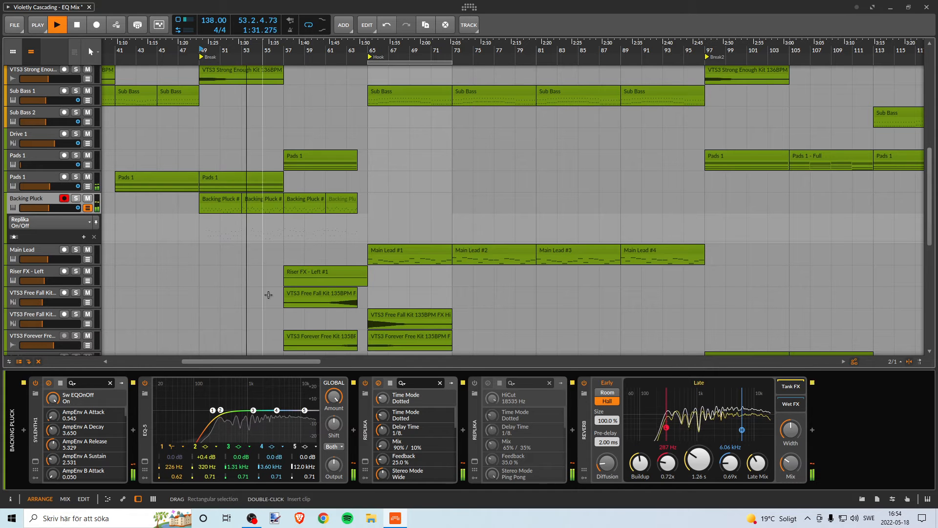
click(193, 39)
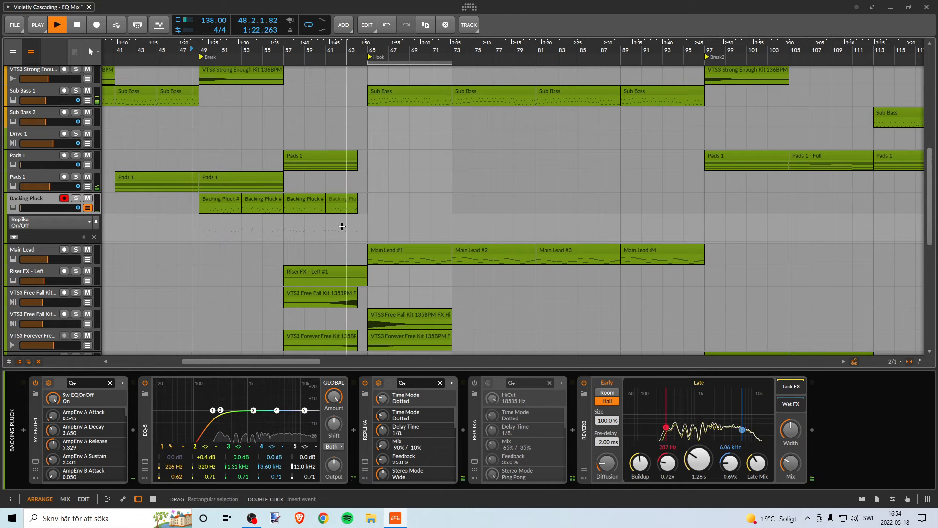
click(473, 421)
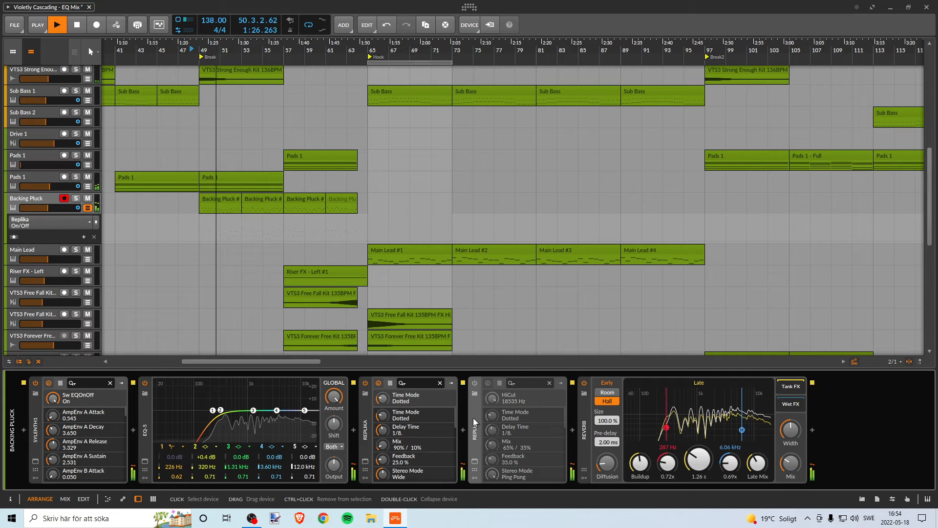
key(Delete)
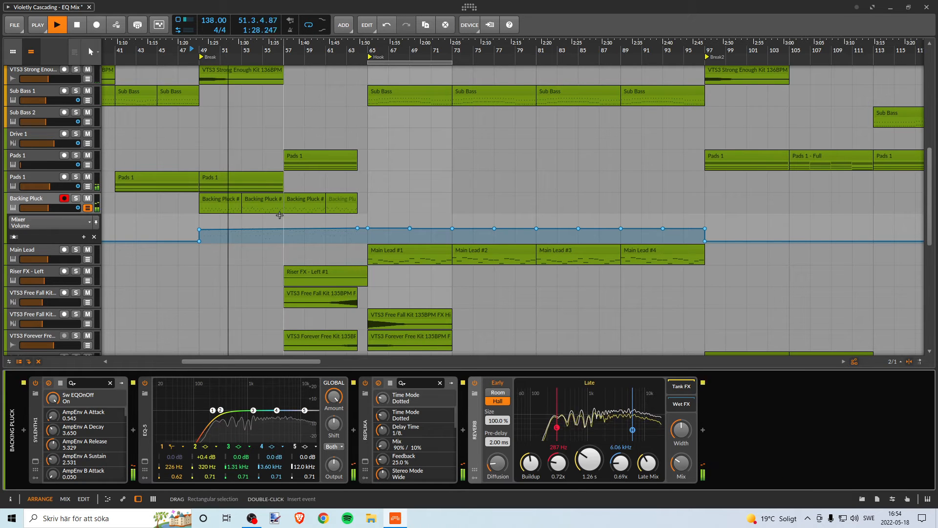
Raise the Backing Pluck's Reverb mix above 40 % while the break plays.
key(space)
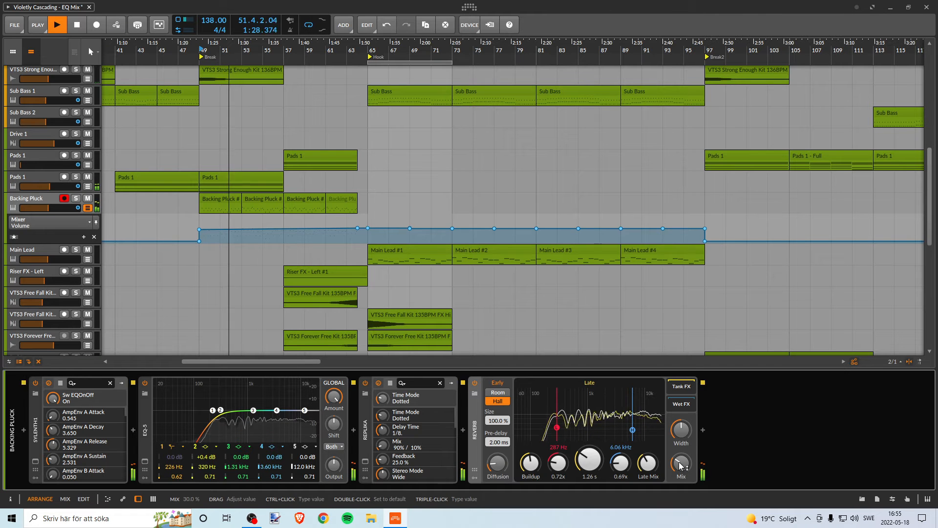
drag(682, 465, 683, 464)
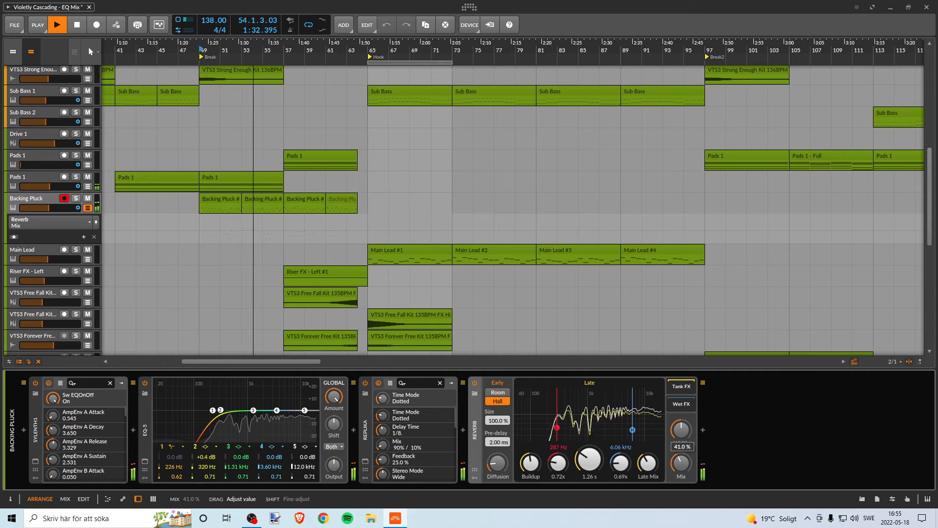
drag(682, 465, 682, 465)
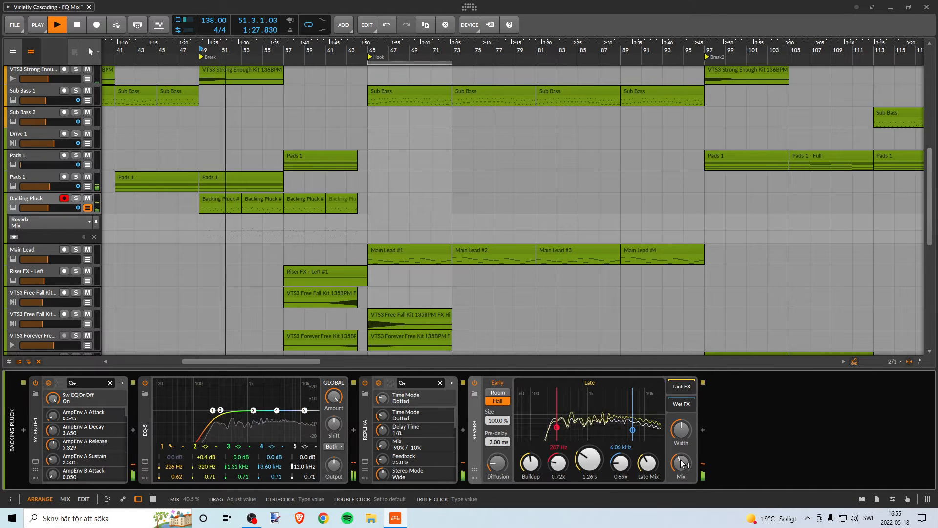
drag(682, 464, 682, 454)
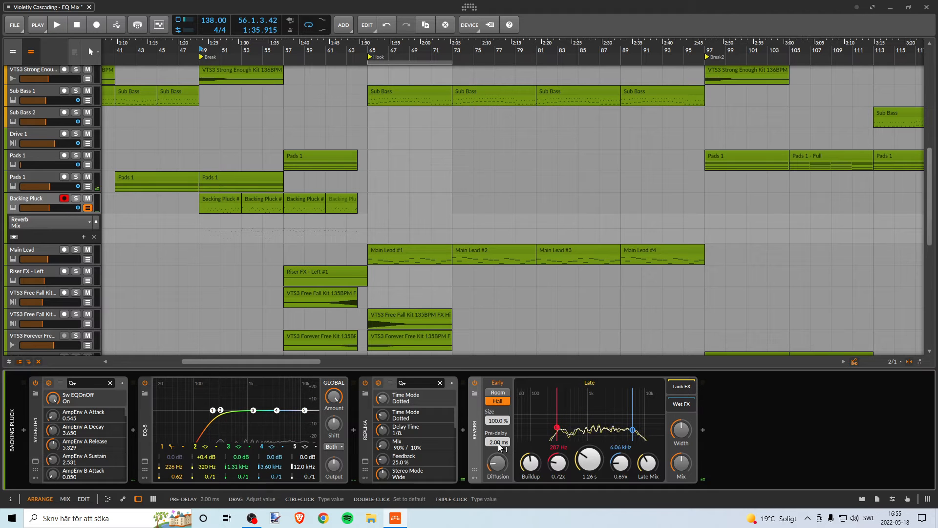
Try Reverb pre-delays of 0 ms and 1 ms against the break and return the pre-delay to 2 ms.
drag(497, 443, 497, 451)
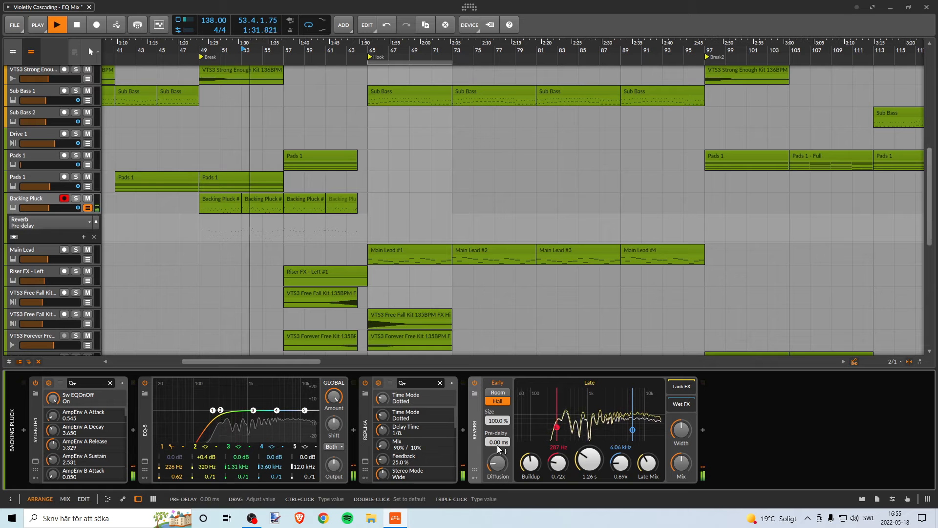
key(space)
drag(497, 443, 498, 439)
key(space)
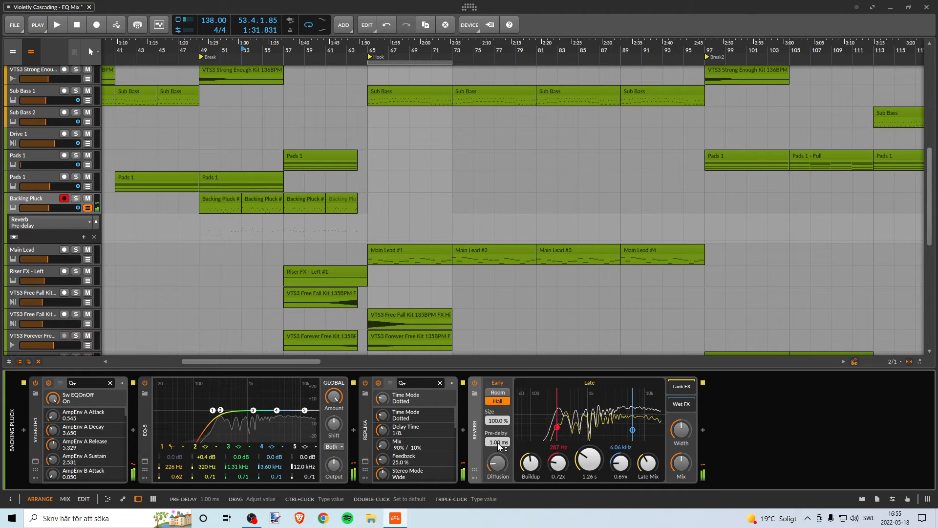
drag(498, 442, 498, 440)
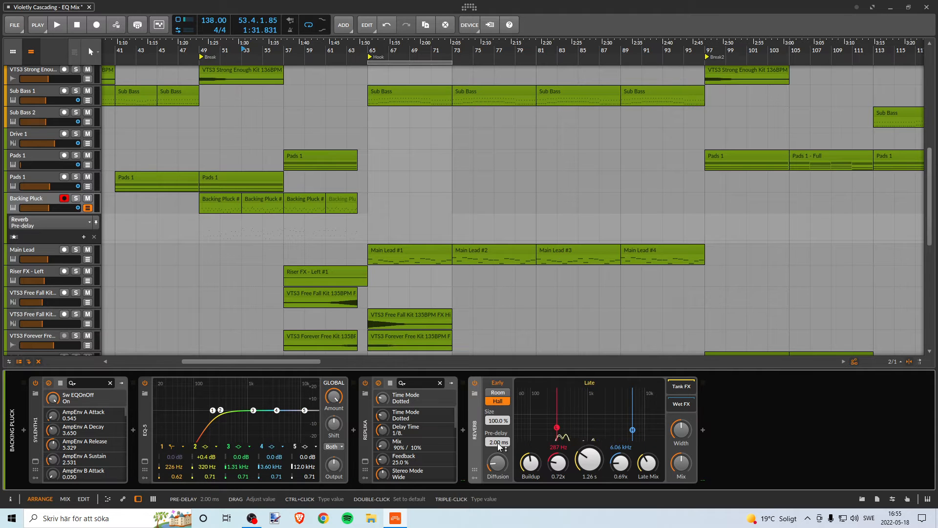
Play from the Break marker with the Reverb in Room mode and switch it back to Hall.
click(201, 51)
key(space)
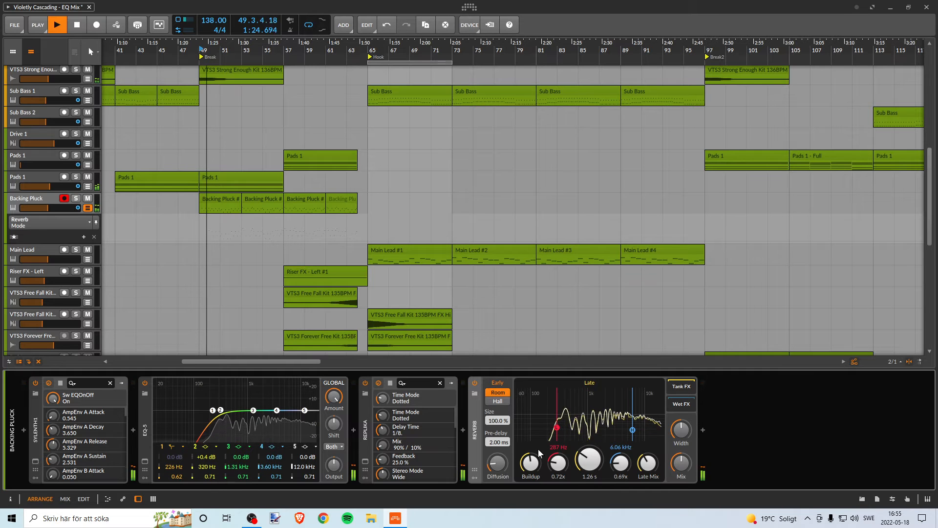
click(497, 401)
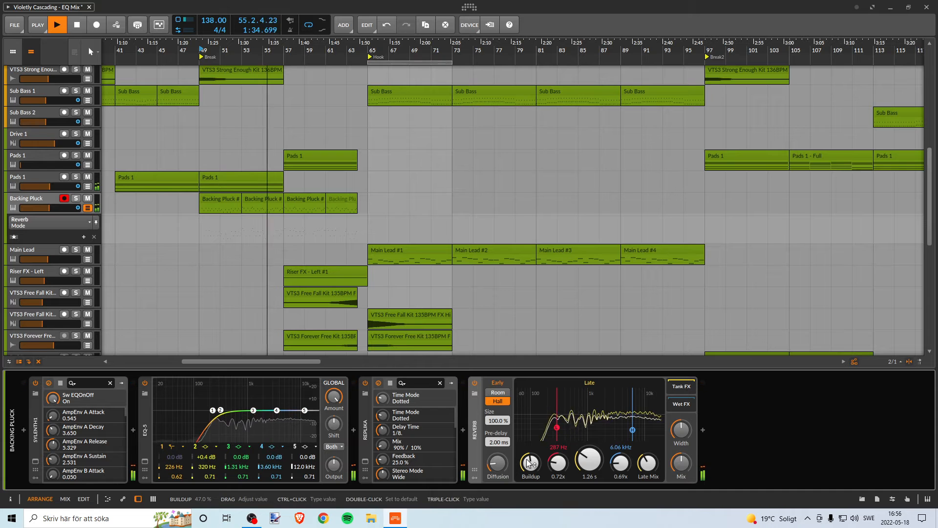
Set the Reverb's Diffusion to about 30 % and fine-tune its mix while playing the break into the hook.
drag(533, 463, 498, 468)
key(space)
key(space)
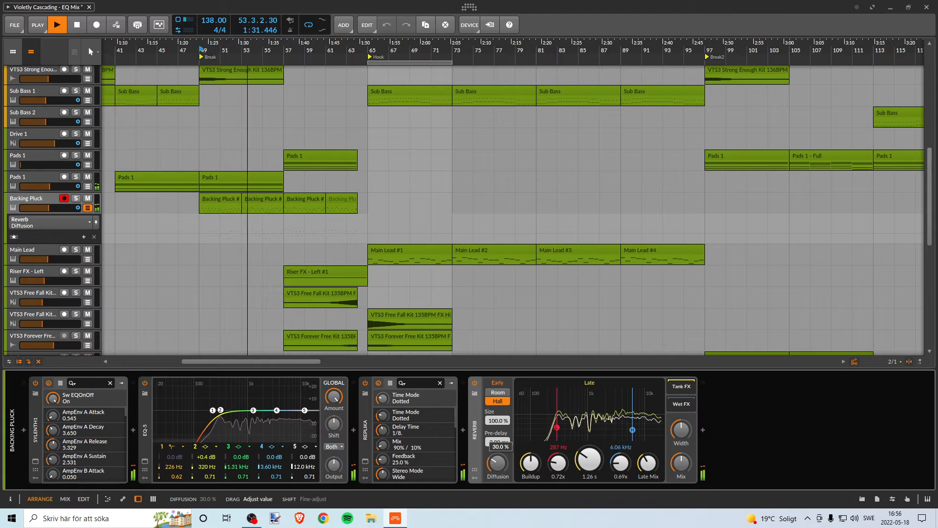
drag(500, 460, 500, 461)
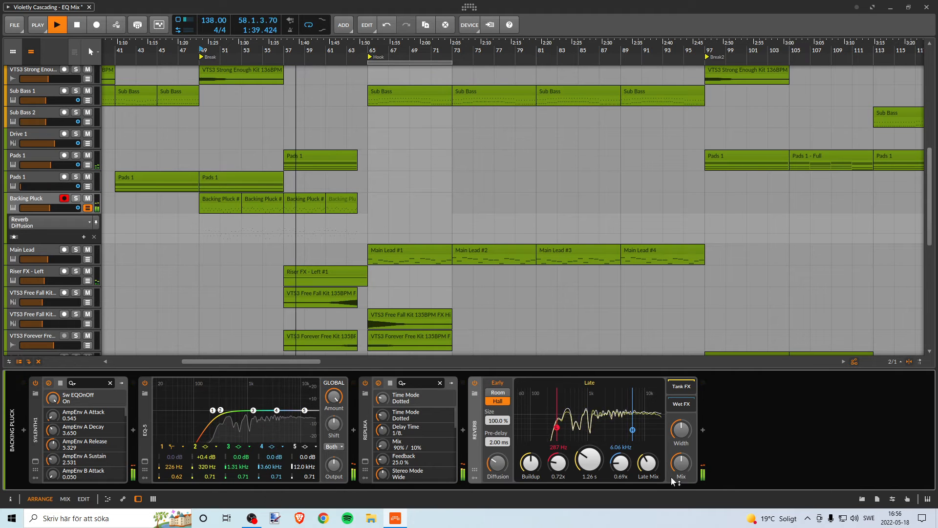
mouse_move(678, 467)
mouse_down()
mouse_move(679, 455)
mouse_move(678, 467)
mouse_up()
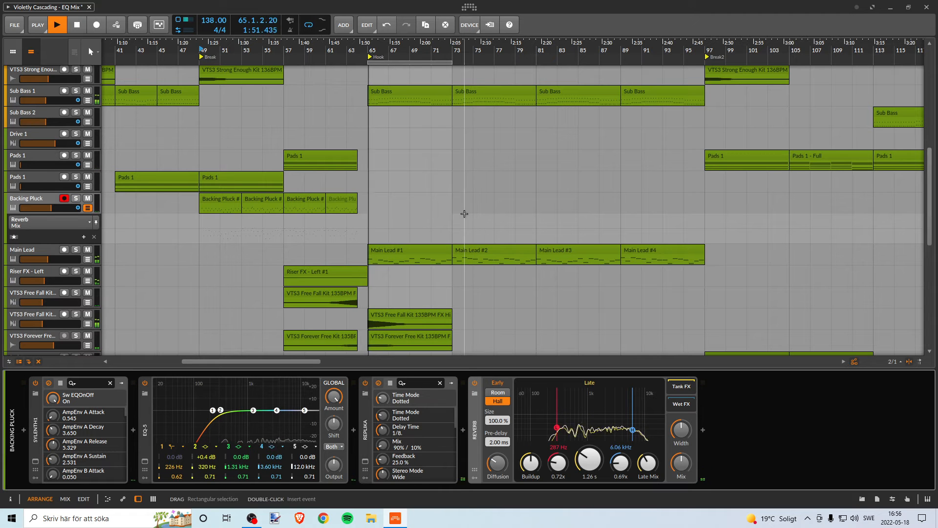
key(space)
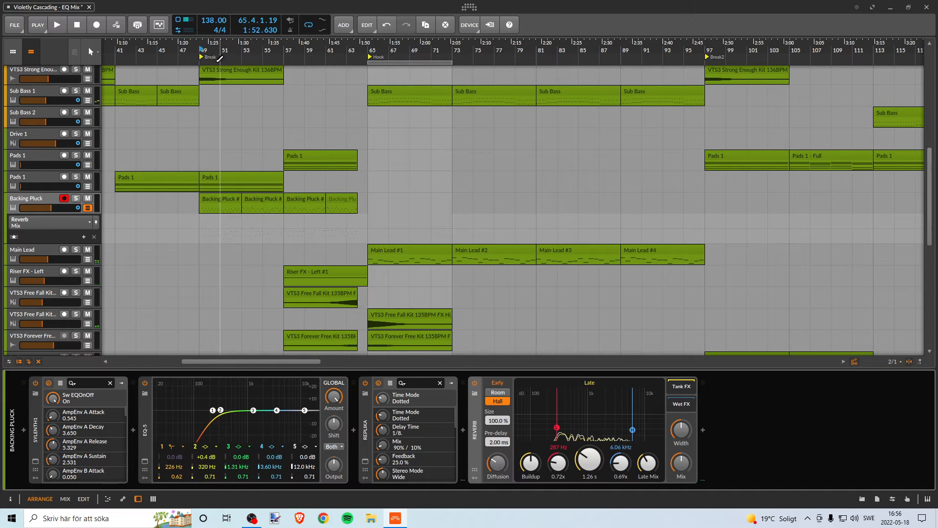
Play the break again and compare the Backing Pluck soloed and in the mix.
drag(211, 53, 246, 70)
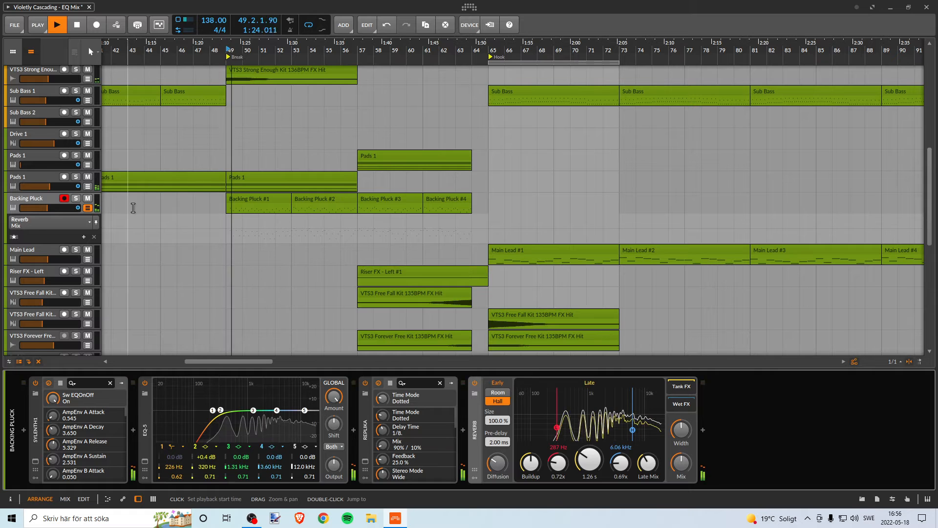
click(73, 198)
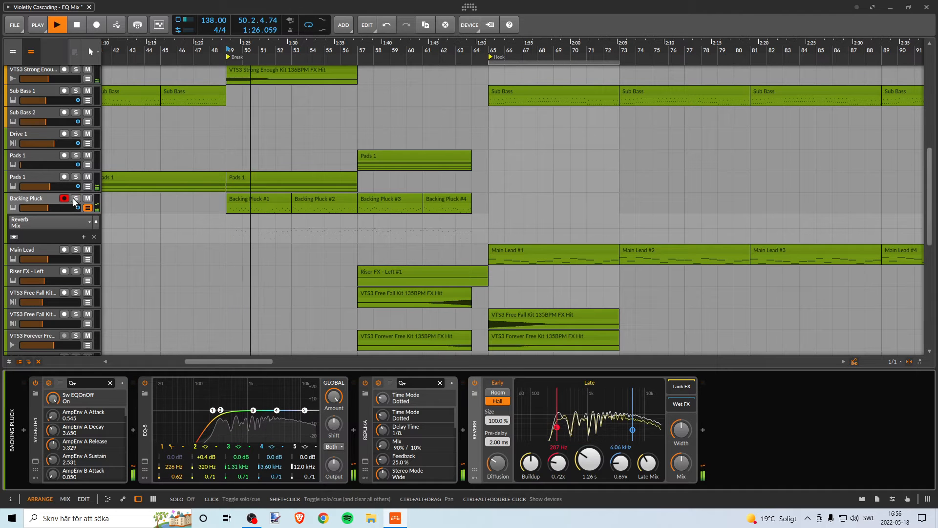
click(72, 198)
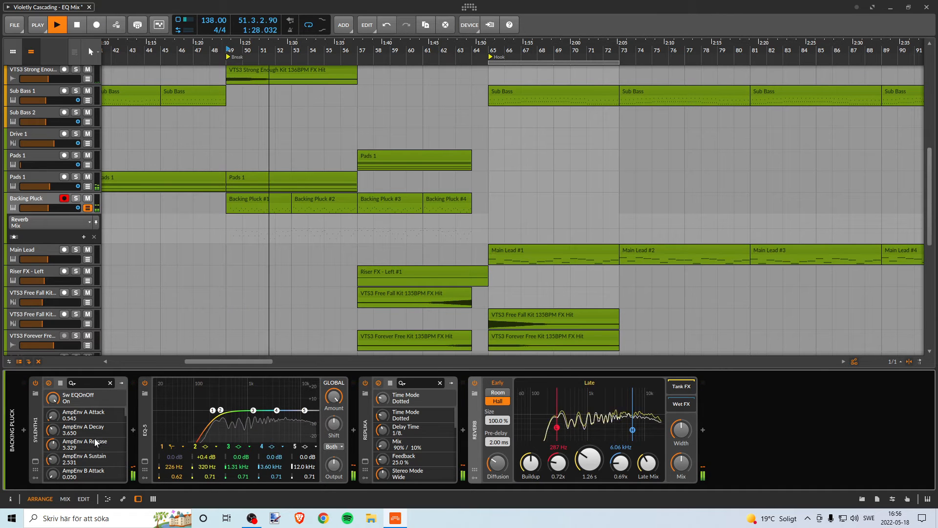
Open the Backing Pluck's Sylenth1 and set its filter key track to 1.267 while the break plays.
click(35, 461)
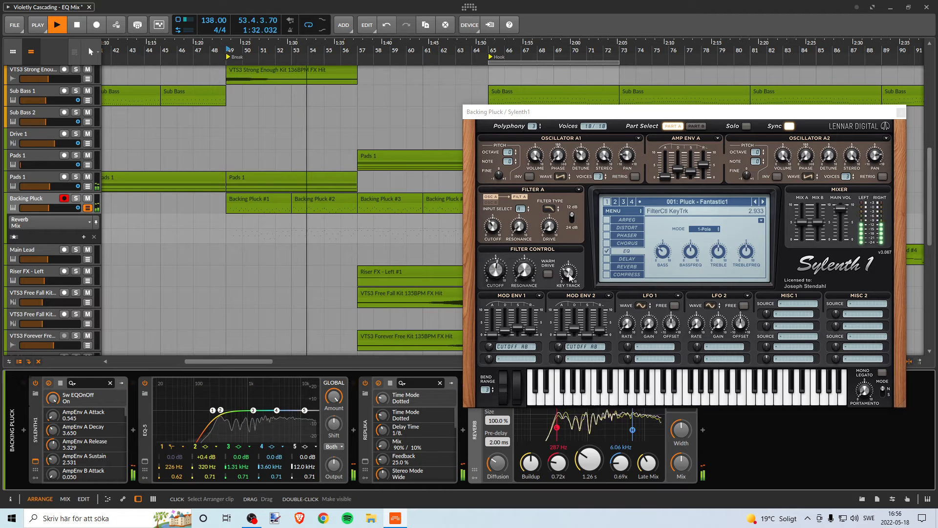
key(space)
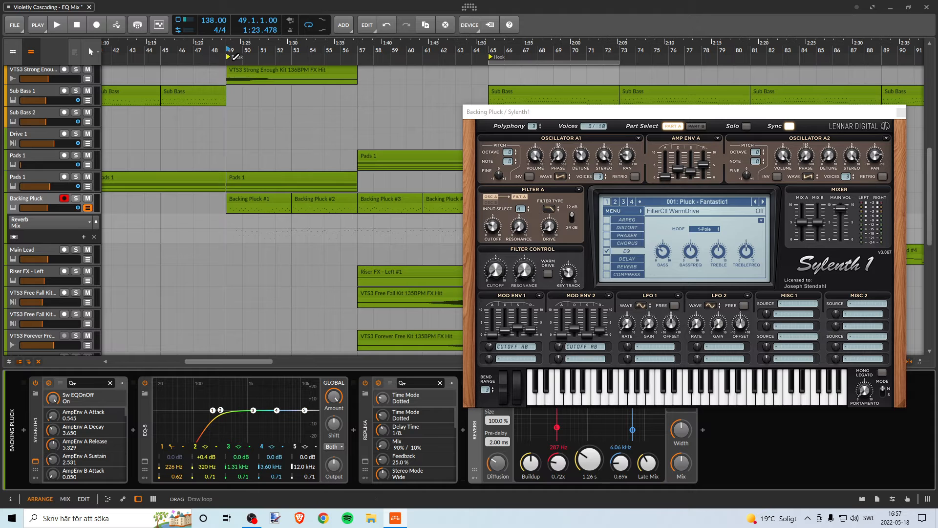
key(space)
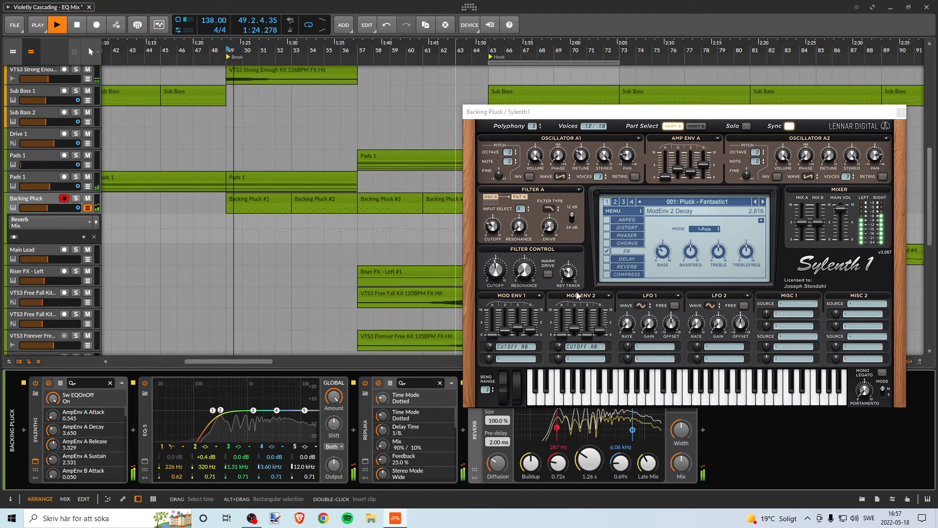
drag(569, 275, 569, 317)
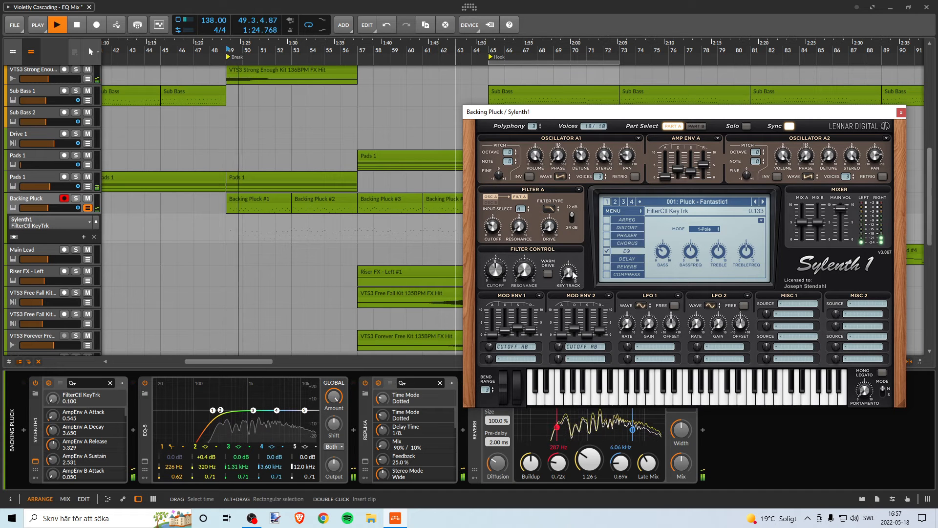
drag(568, 273, 568, 253)
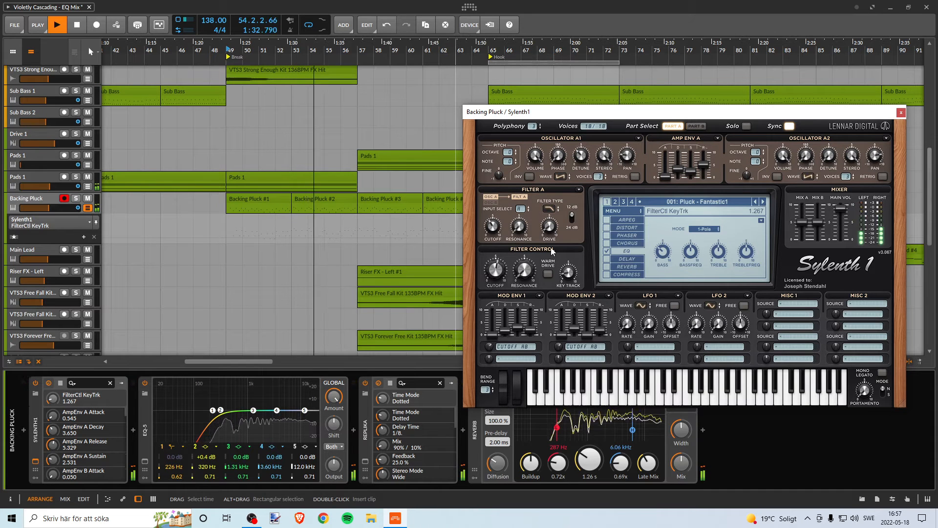
Check Sylenth1's filter resonance controls and set Filter A's drive to 0.367 while listening to the break.
click(524, 278)
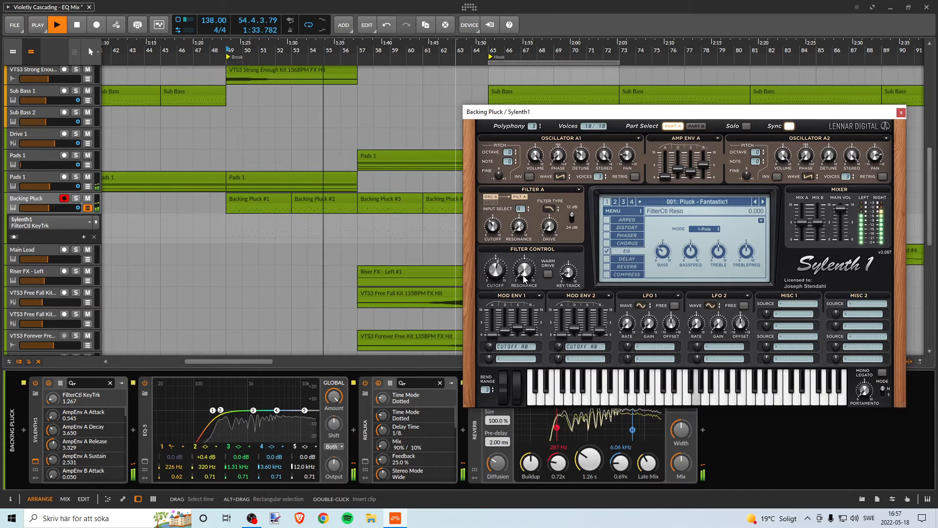
click(521, 229)
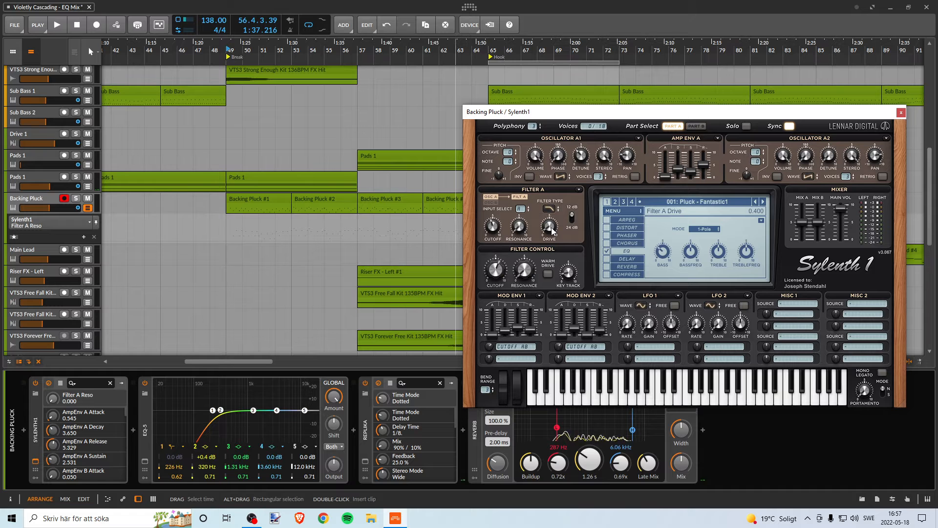
key(space)
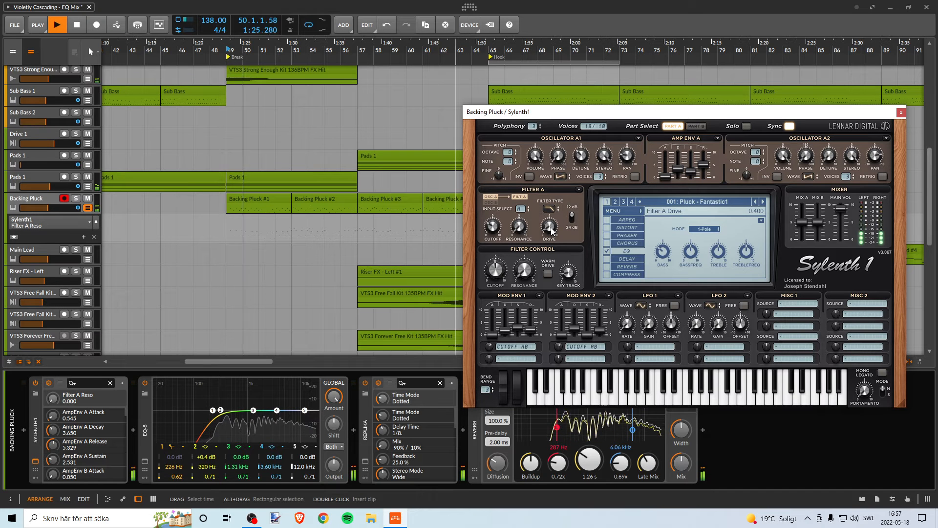
drag(551, 227, 551, 231)
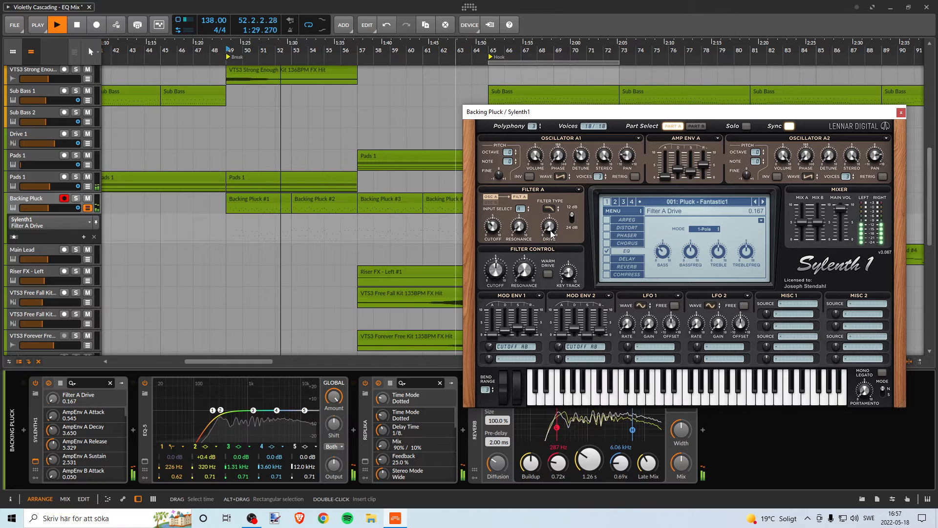
key(space)
key(space)
drag(551, 232, 558, 227)
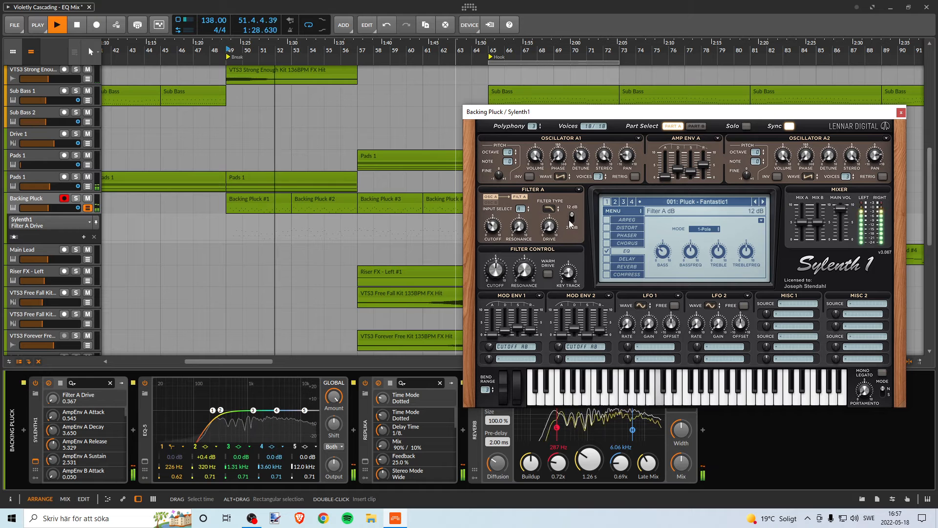
Replay from the Break marker and set Sylenth1's filter key track to 1.733.
key(space)
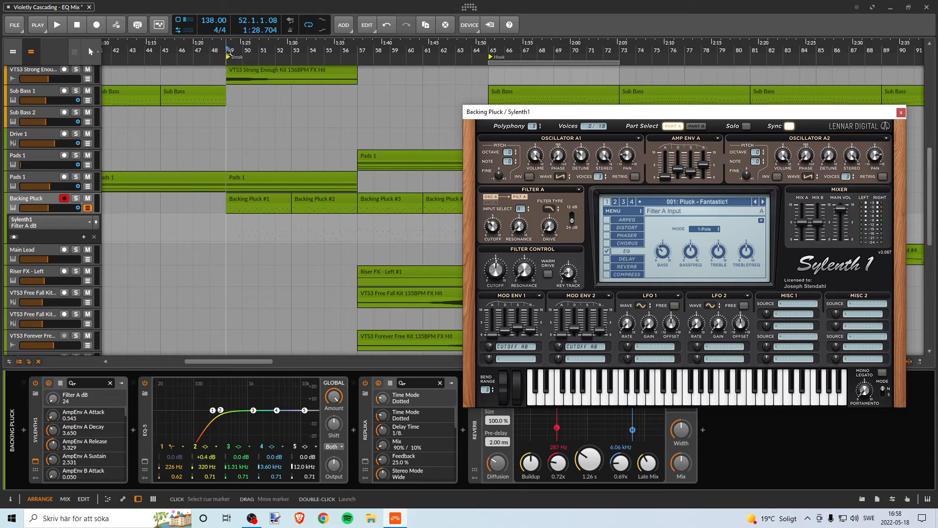
click(228, 51)
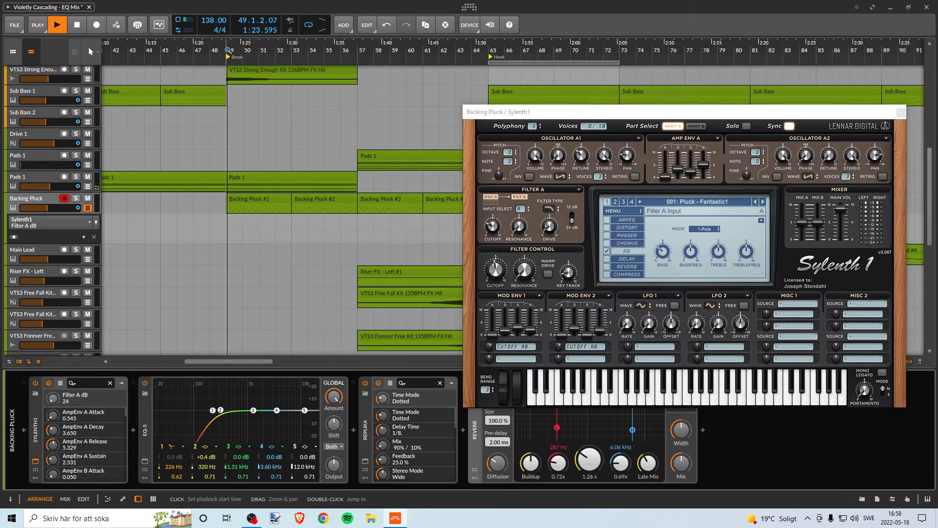
click(579, 268)
drag(578, 265, 579, 264)
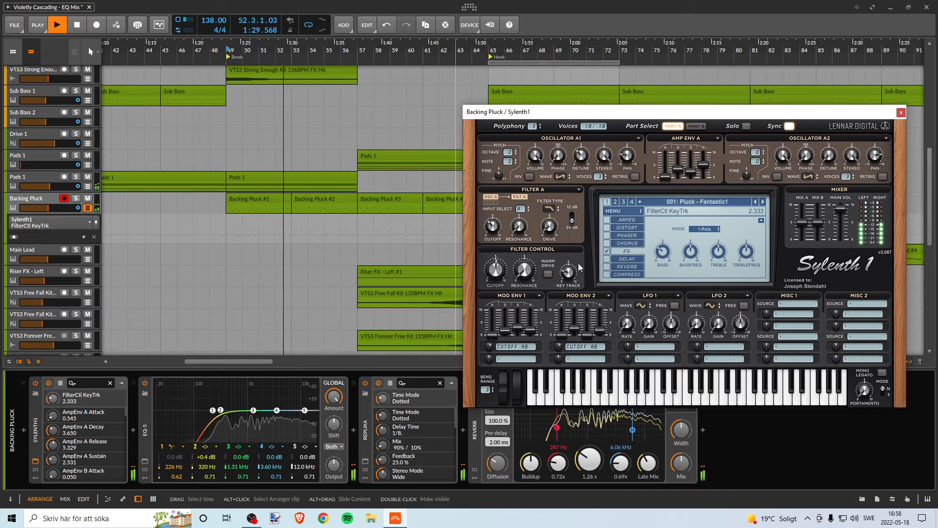
drag(579, 263, 573, 278)
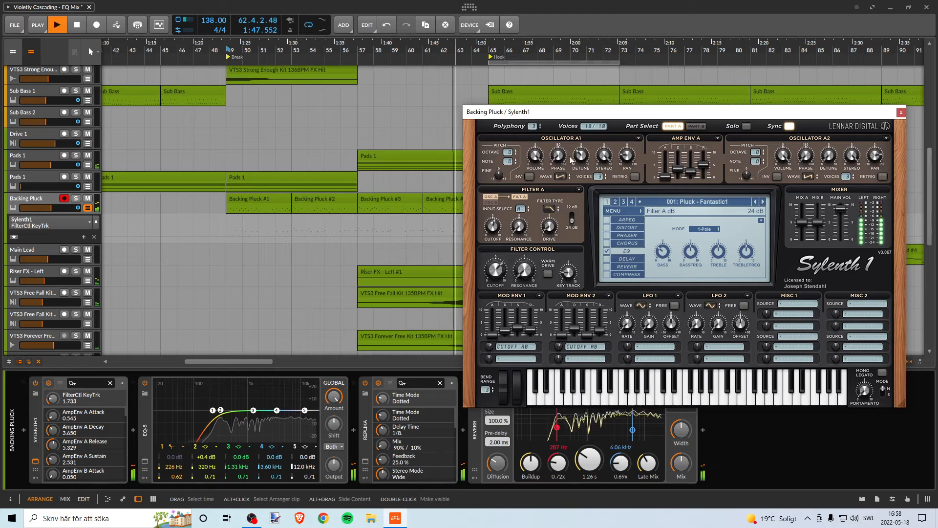
Move the Sylenth1 window clear of the Backing Pluck clips and replay the break into the hook to judge the sound.
drag(588, 115, 615, 267)
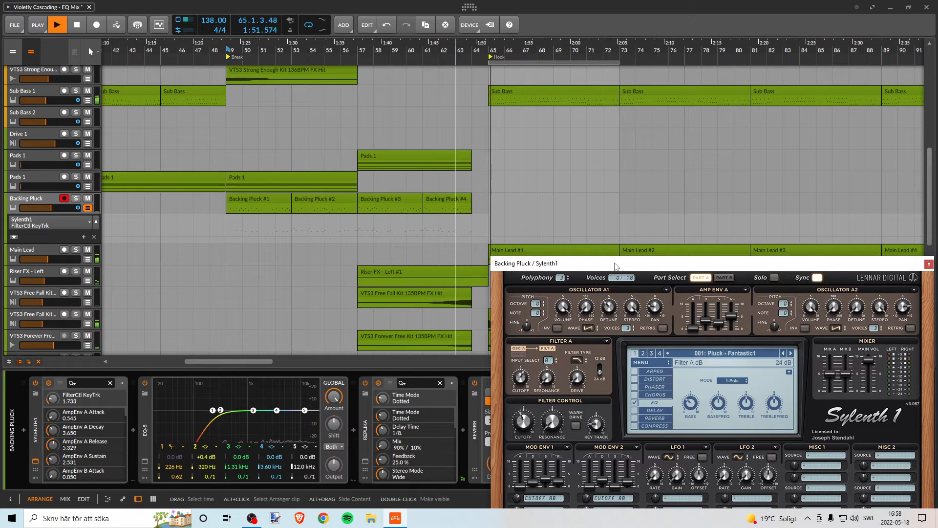
key(space)
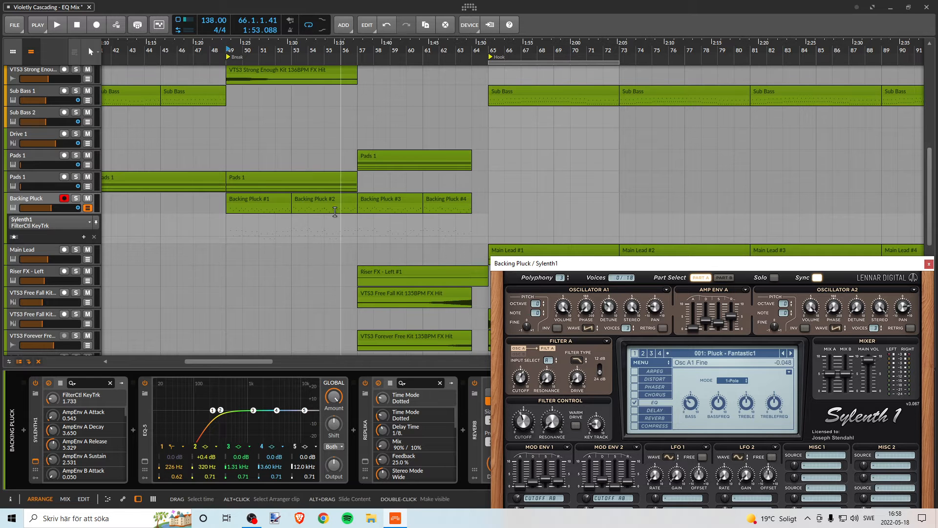
key(space)
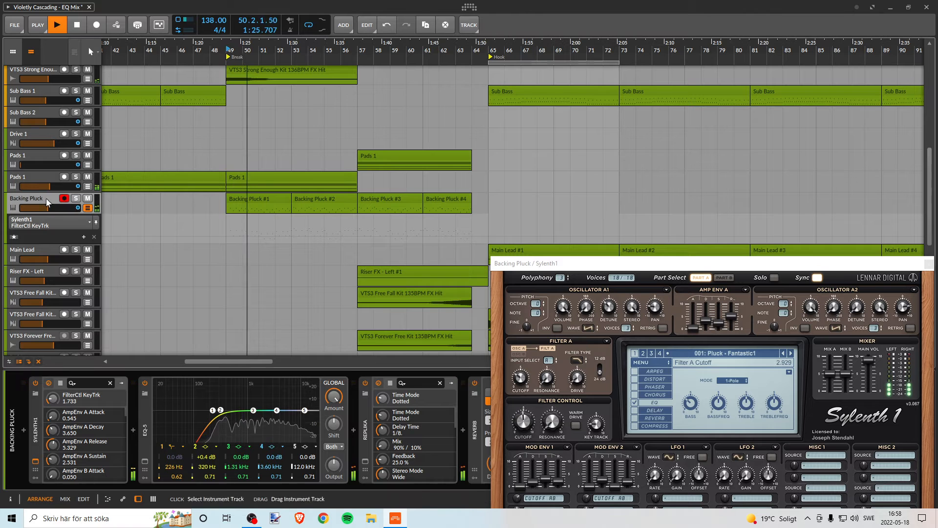
click(132, 212)
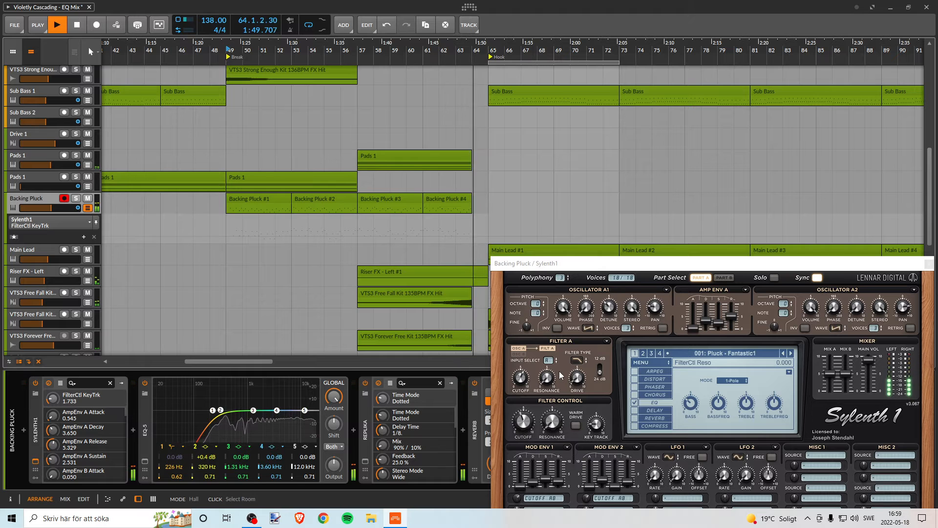
key(space)
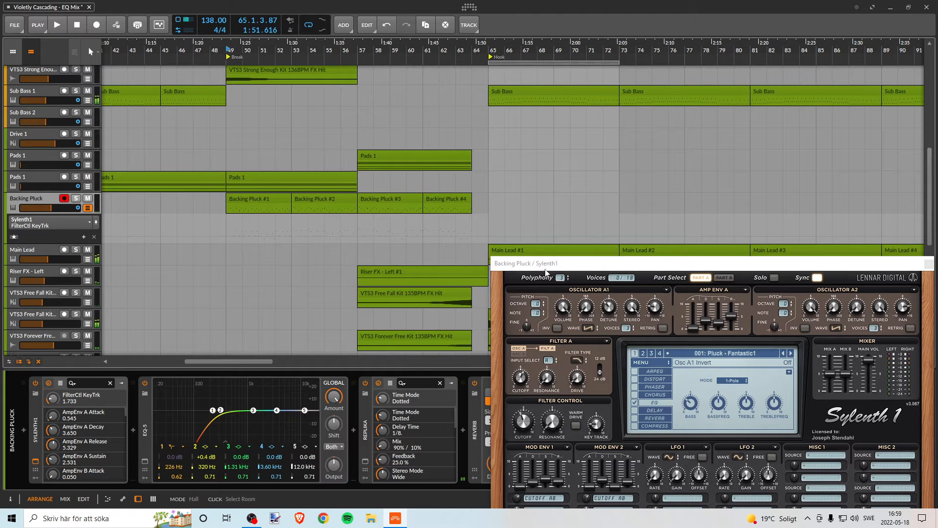
Close the Backing Pluck's Sylenth1 window.
click(14, 25)
click(56, 72)
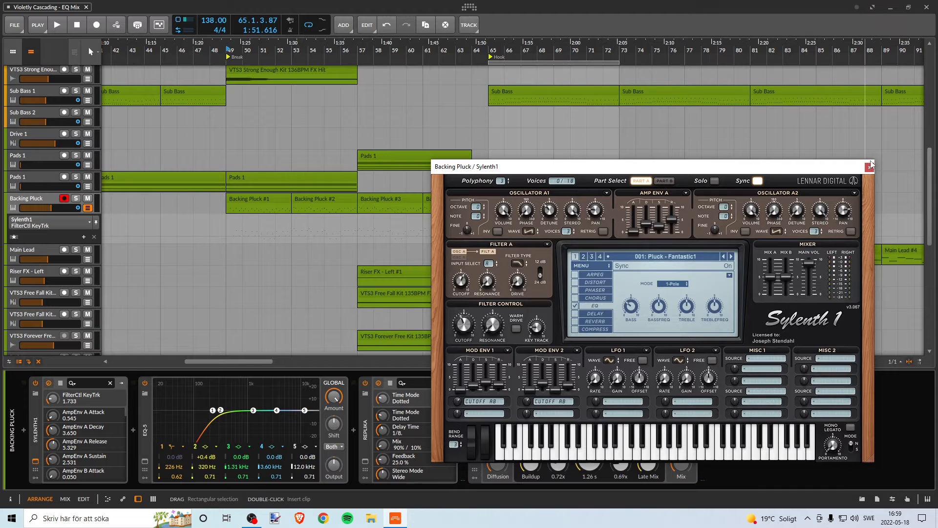
click(873, 165)
Show the automation lane of the VPS Avenger track and assign it to the mixer volume.
drag(928, 171, 929, 95)
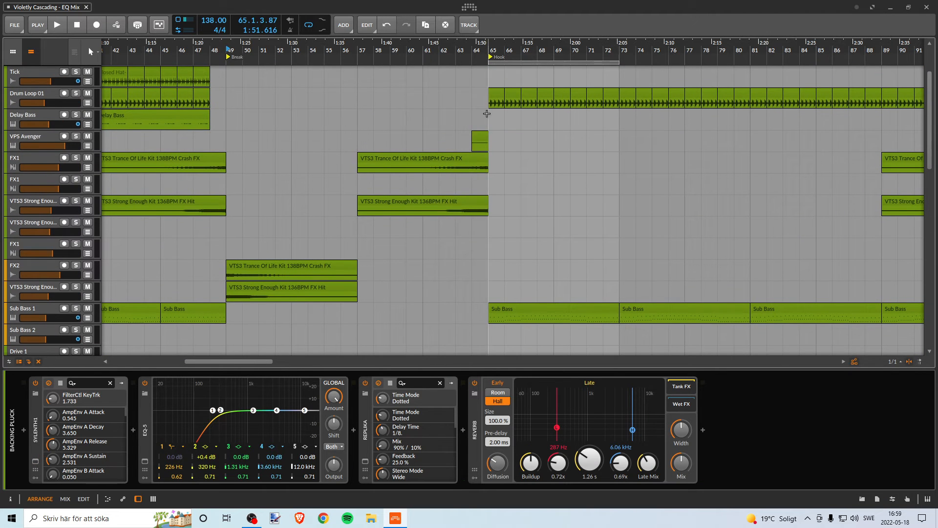
click(477, 137)
click(87, 146)
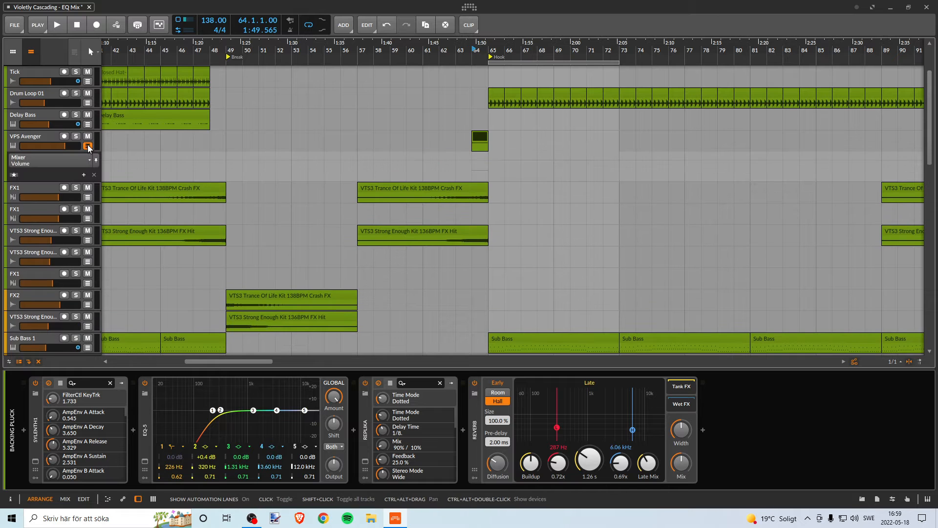
click(88, 146)
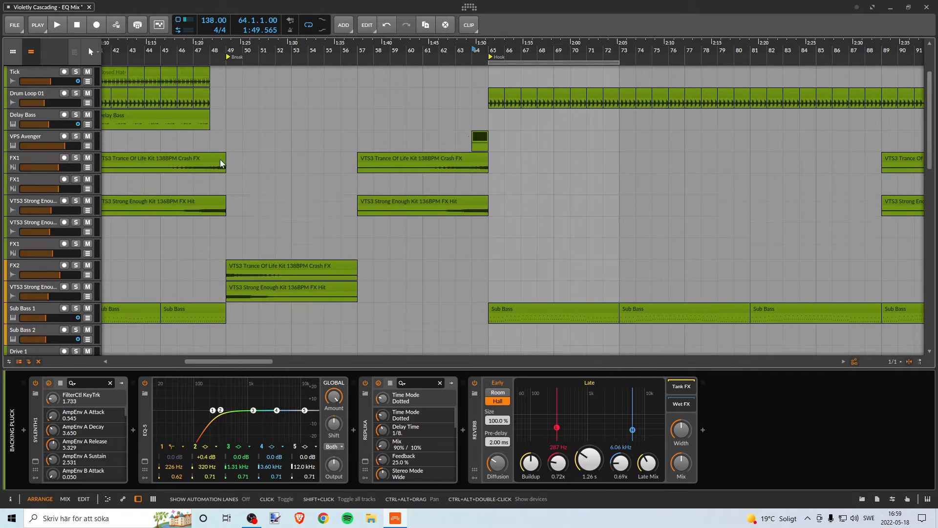
click(88, 146)
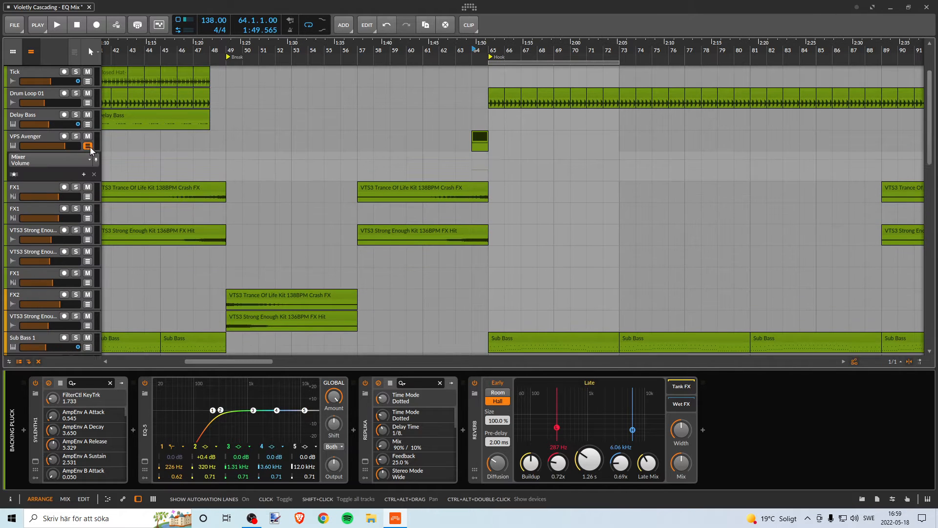
click(62, 160)
mouse_move(46, 195)
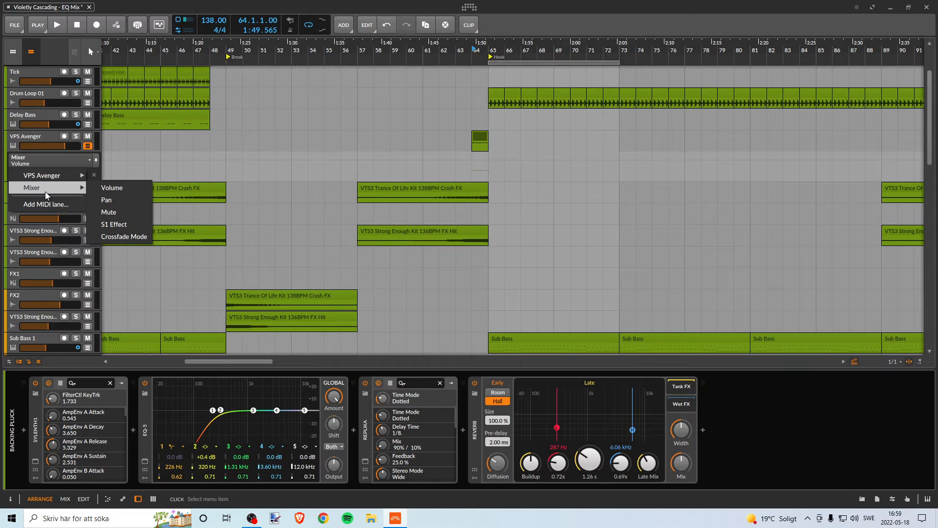
click(106, 188)
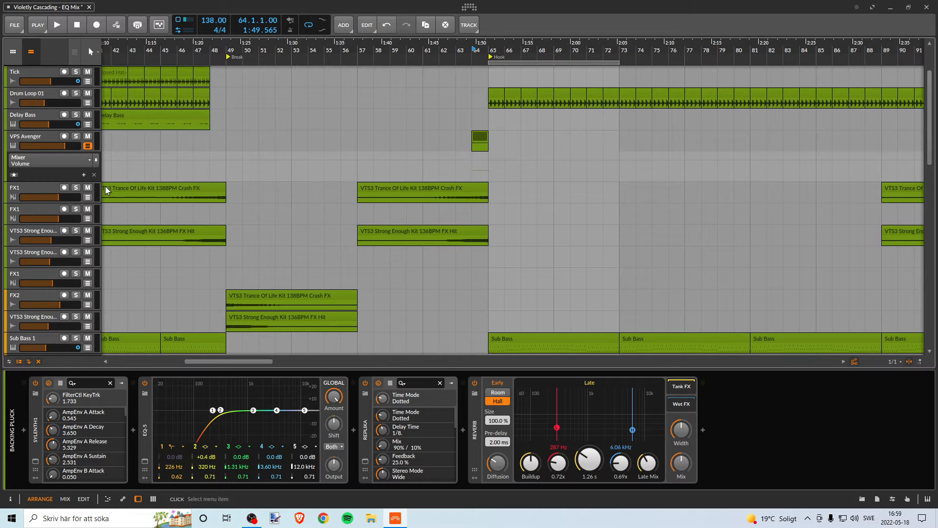
click(39, 165)
mouse_move(42, 192)
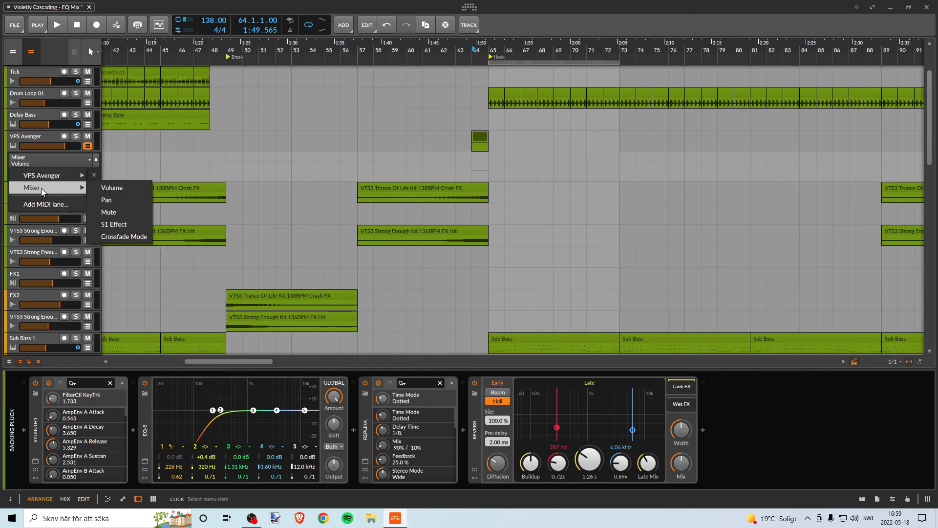
click(118, 190)
Play the VPS Avenger clip from bar 64, just ahead of the Hook marker, to judge its level.
drag(490, 48, 461, 96)
drag(431, 43, 405, 50)
key(space)
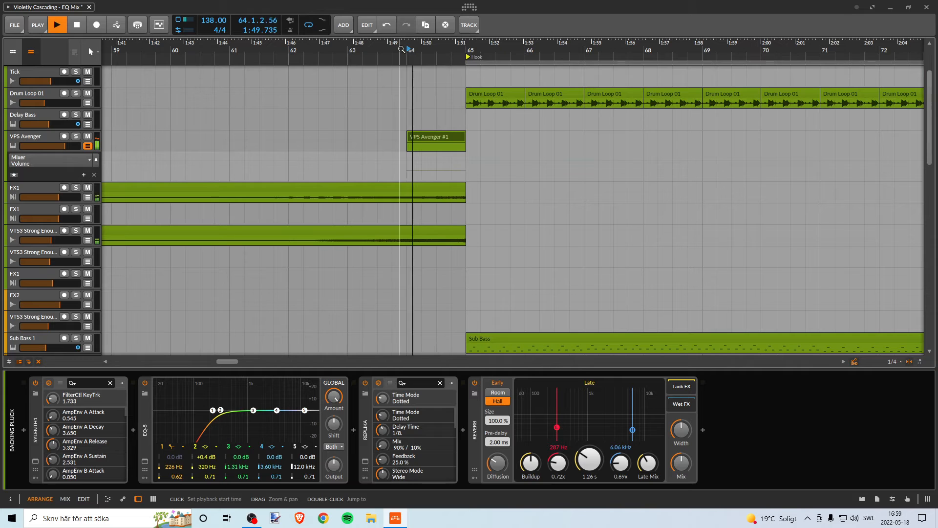
key(space)
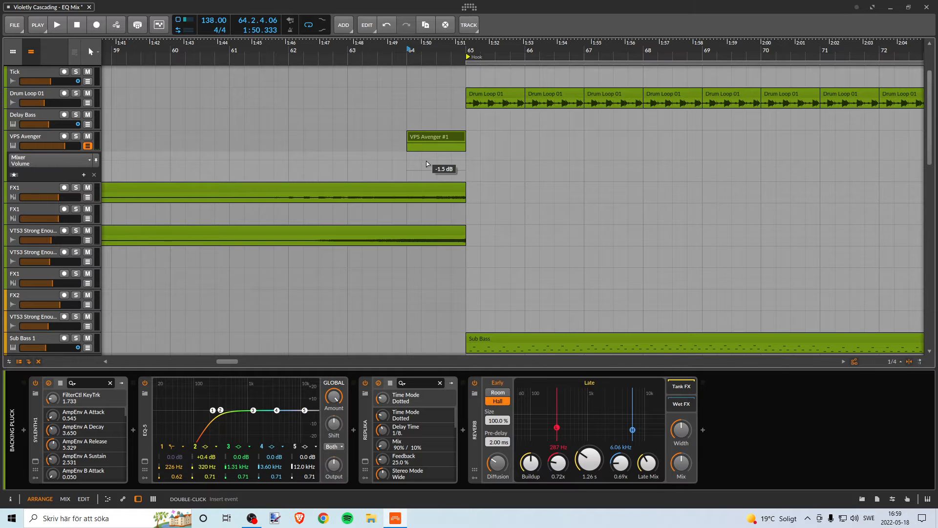
Automate the VPS Avenger volume to -1.5 dB across its clip, dropping it to near the minimum before and after.
double_click(426, 160)
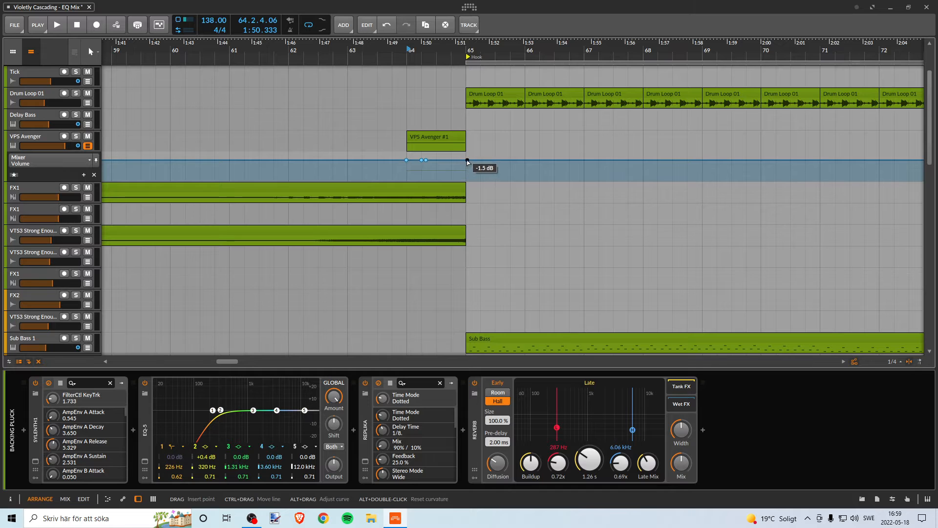
click(467, 159)
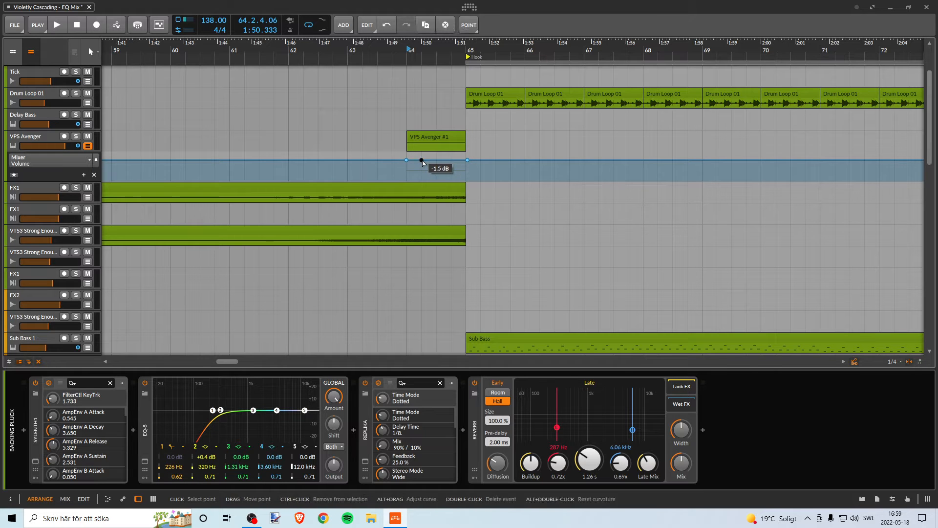
double_click(423, 160)
drag(393, 161, 393, 180)
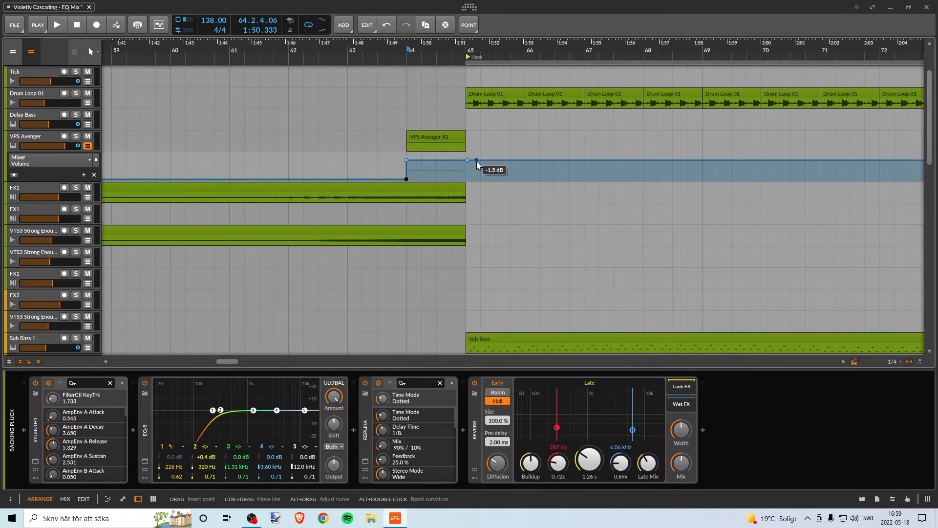
drag(477, 161, 477, 180)
Raise the volume automation over the VPS Avenger clip to +1.5 dB and replay the transition into the hook.
drag(419, 48, 187, 117)
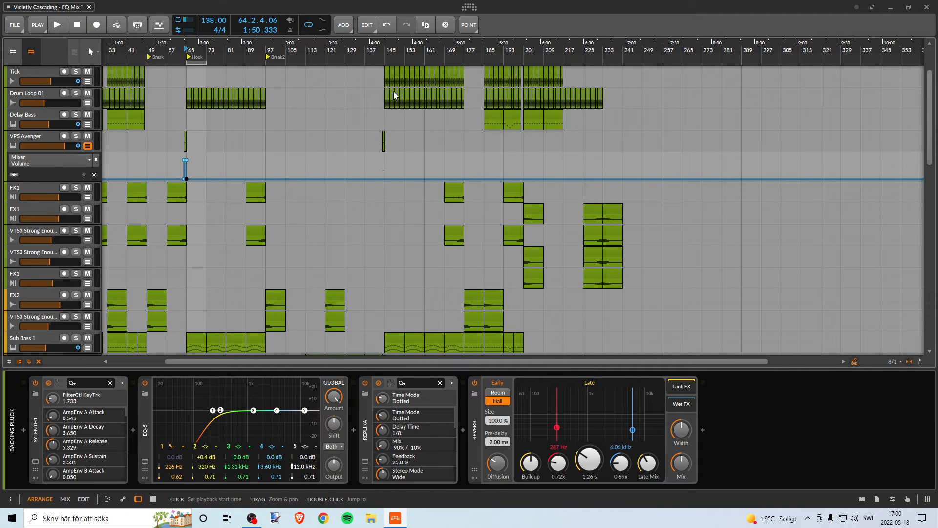
drag(190, 48, 311, 156)
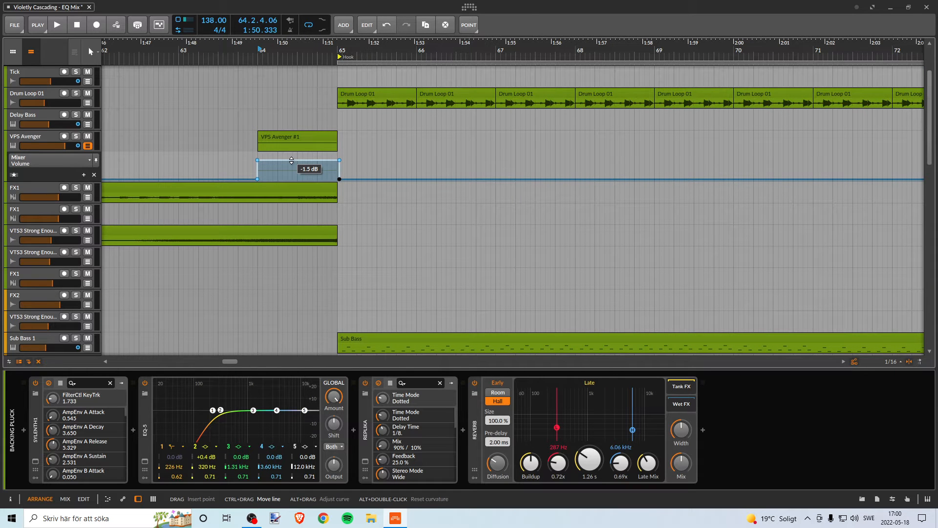
drag(291, 160, 291, 161)
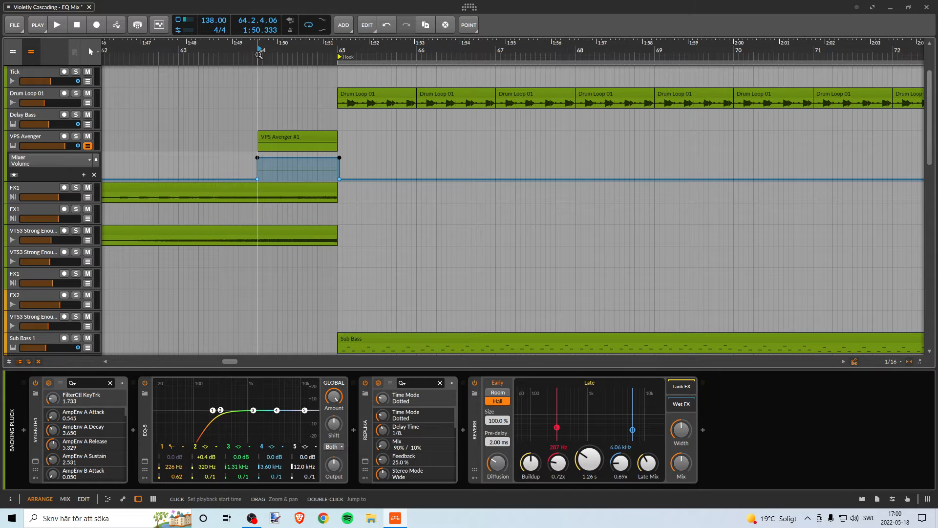
key(space)
key(space)
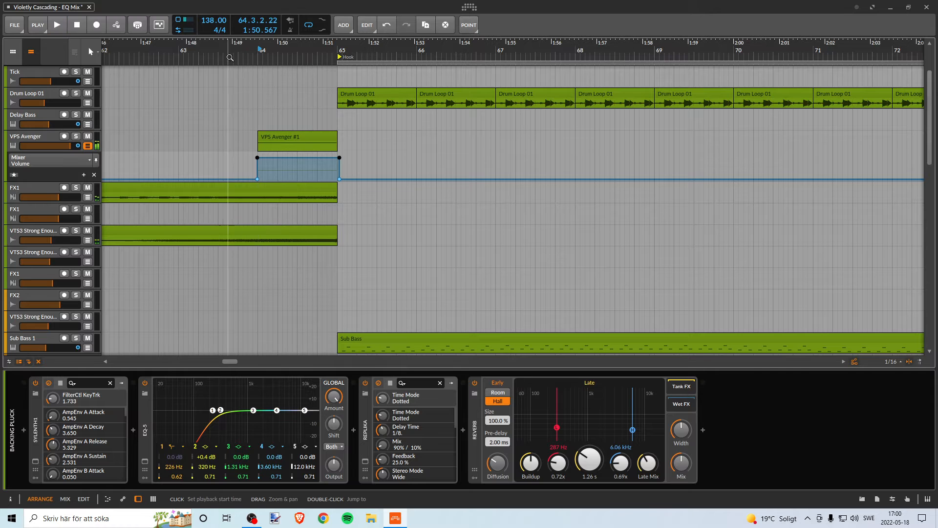
click(212, 55)
key(space)
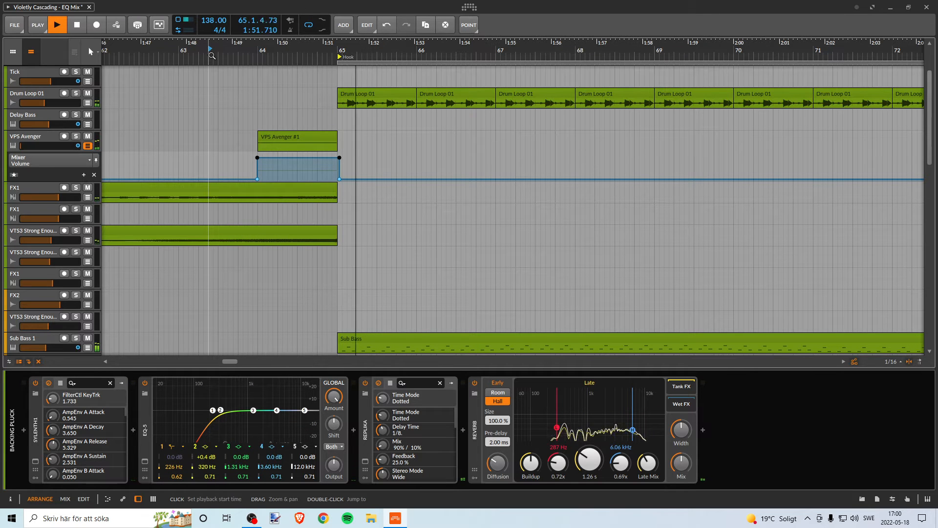
key(space)
drag(211, 56, 314, 52)
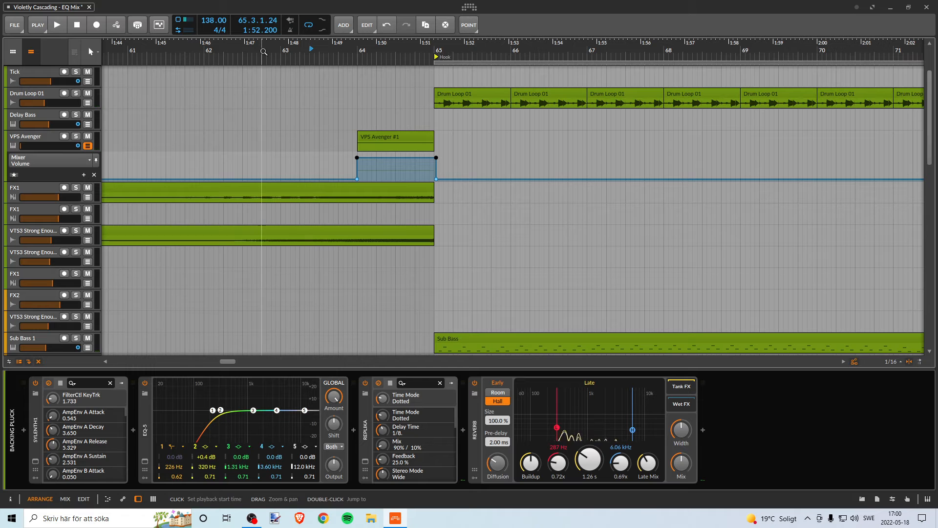
Raise the VPS Avenger clip's volume automation to +1.8 dB and replay from bar 63 into the hook.
scroll(375, 159, up, 3)
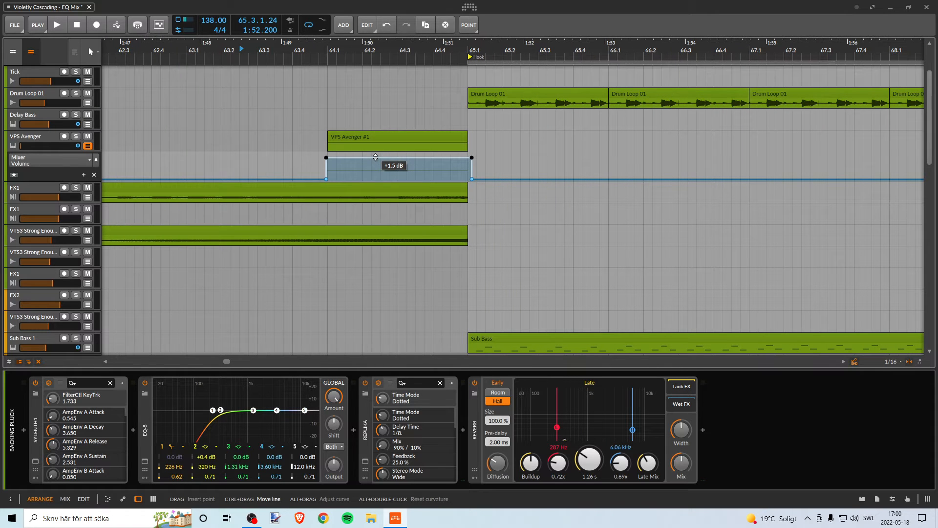
drag(376, 157, 375, 157)
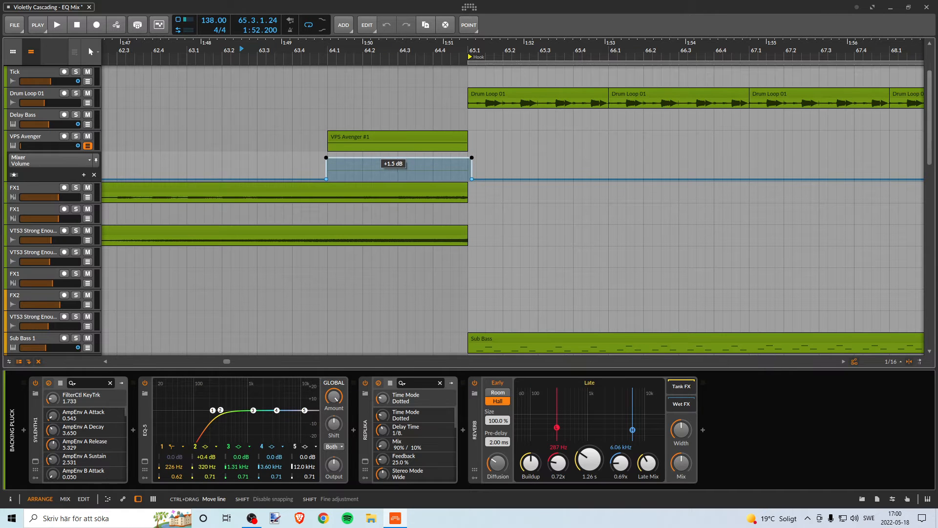
drag(375, 157, 375, 157)
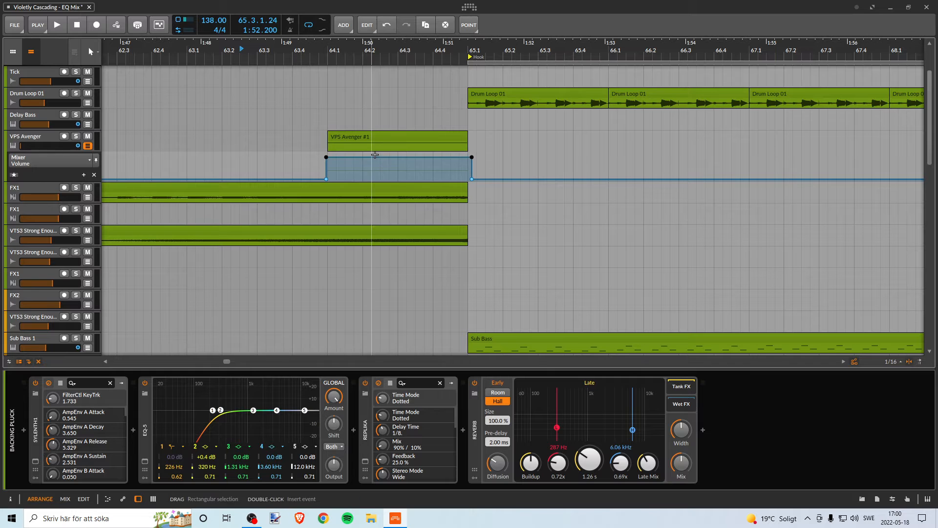
click(274, 52)
key(space)
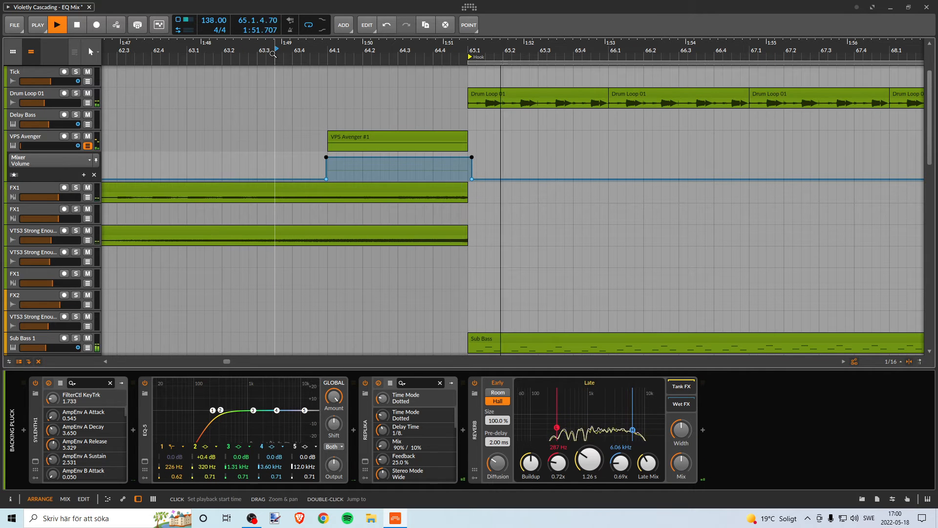
key(space)
click(223, 53)
key(space)
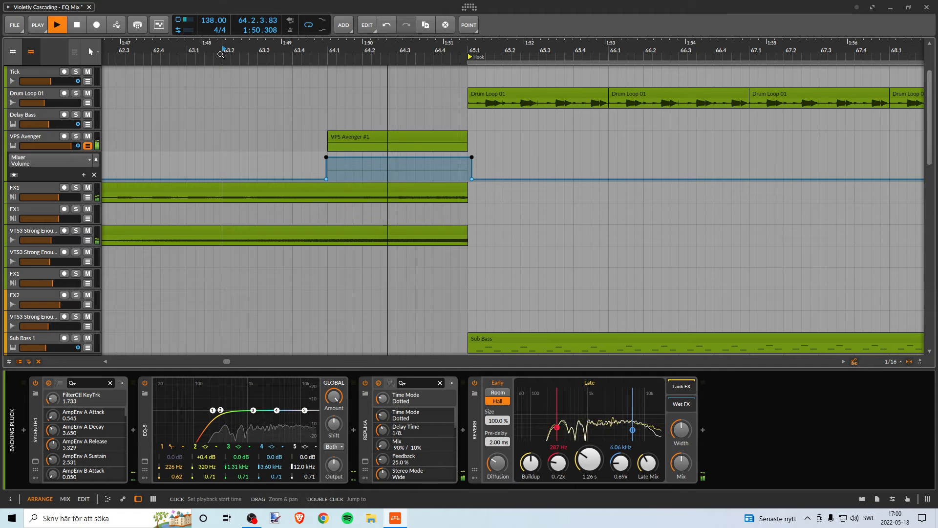
key(space)
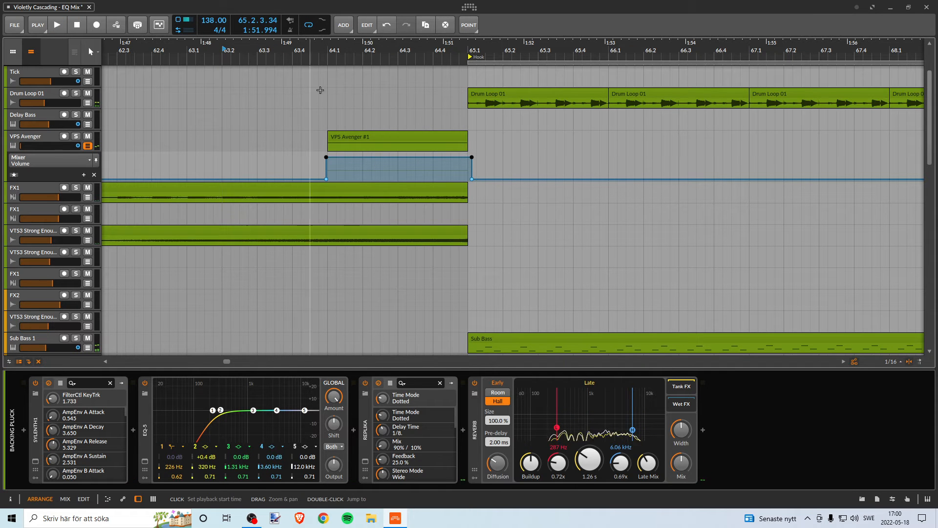
Lower the VPS Avenger clip's volume automation slightly and play the clip again.
drag(381, 50, 333, 108)
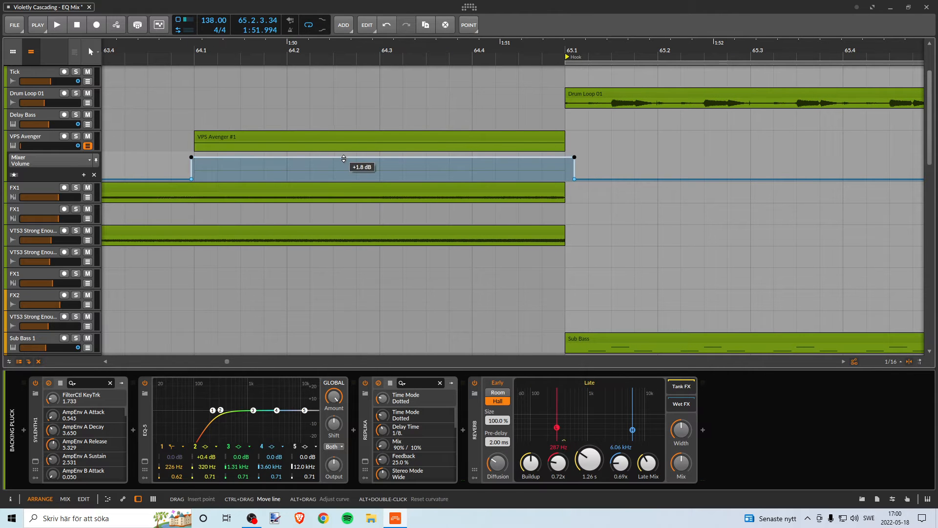
drag(342, 158, 342, 159)
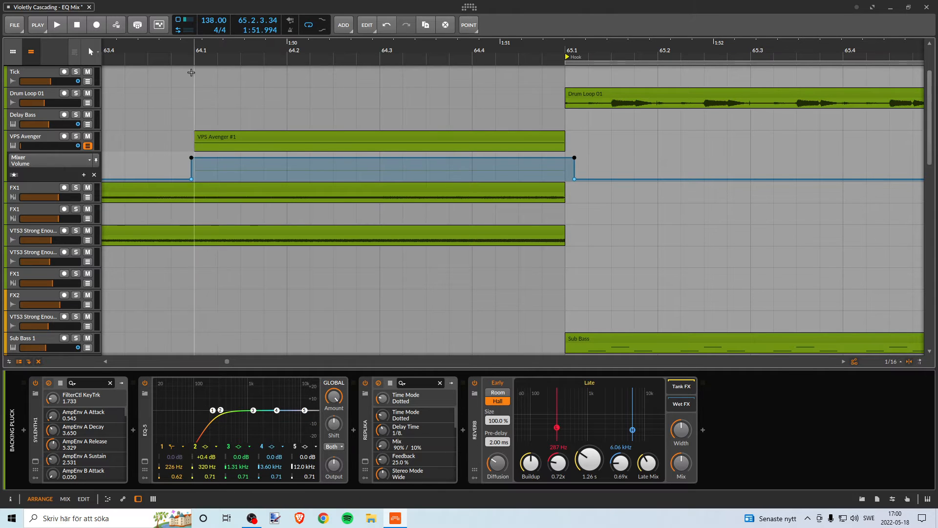
click(149, 54)
key(space)
key(space)
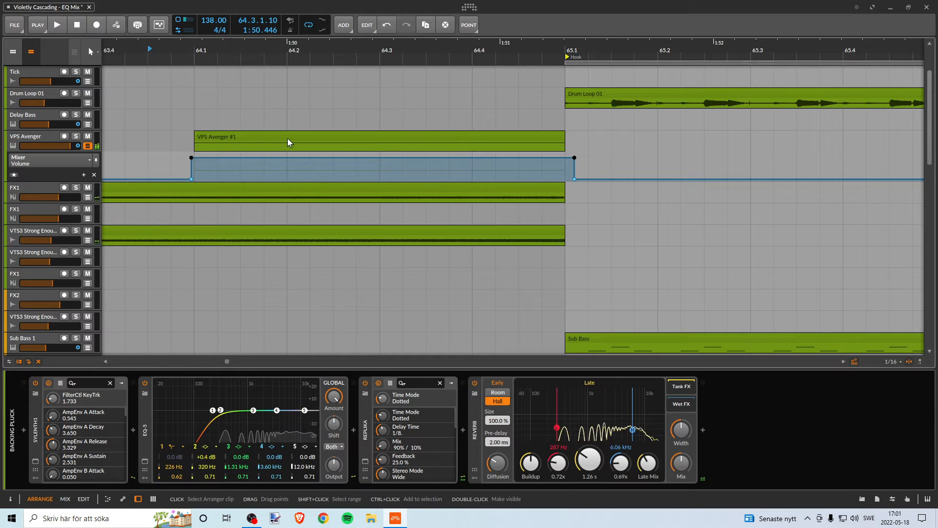
Open the VPS Avenger plugin and set its AMP1 volume to 22.86 while auditioning the fill.
drag(205, 55, 252, 34)
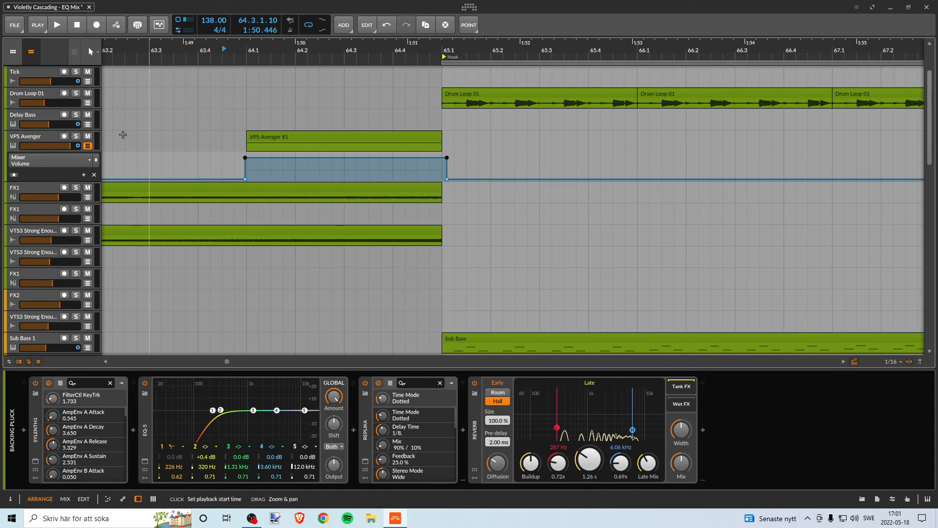
click(35, 141)
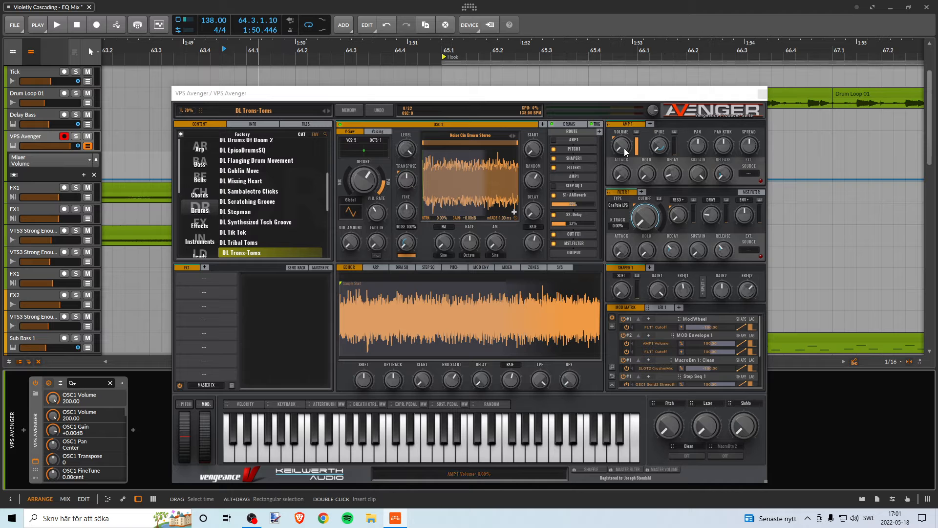
key(space)
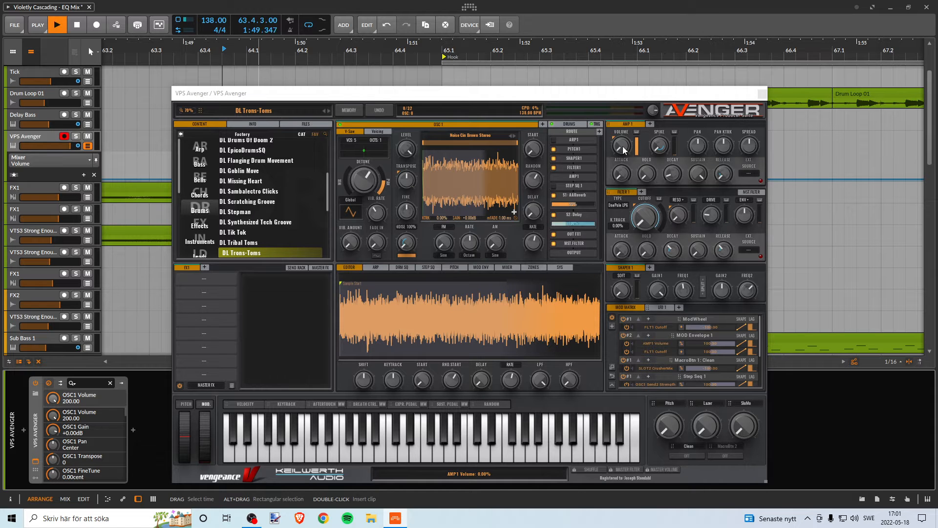
key(space)
drag(623, 146, 625, 143)
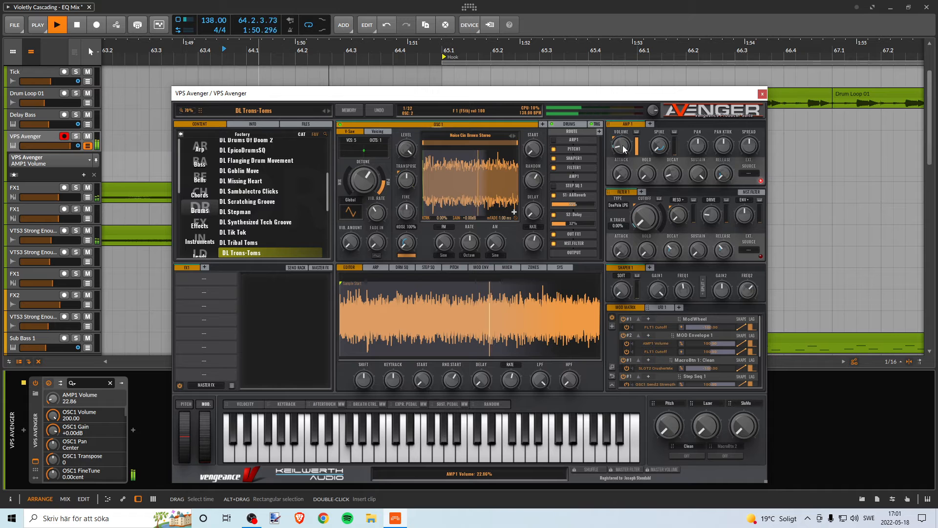
Set VPS Avenger's AMP1 volume to 34.29 and replay the fill to judge its level.
key(space)
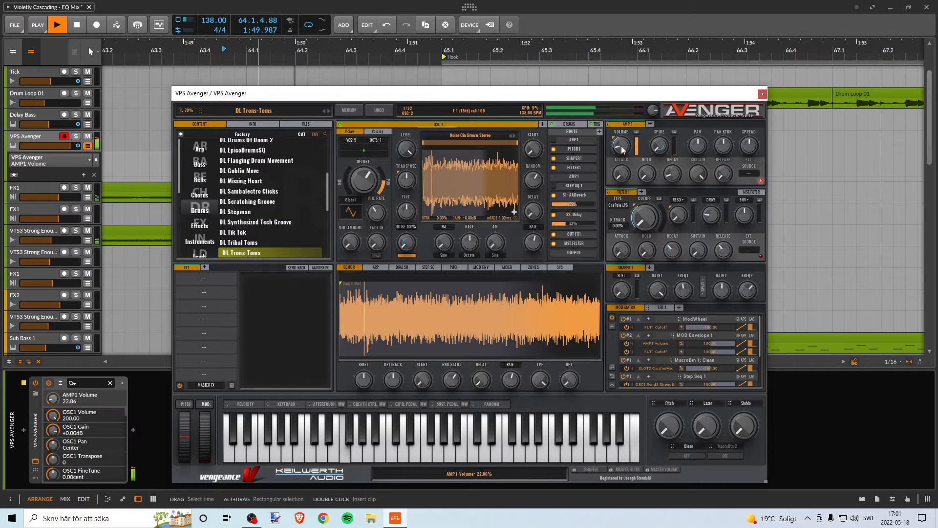
key(space)
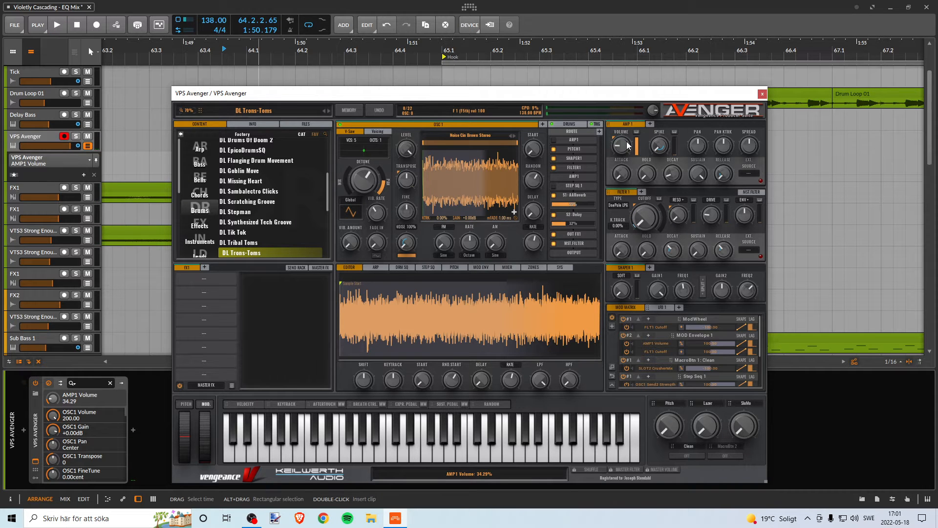
key(space)
key(space)
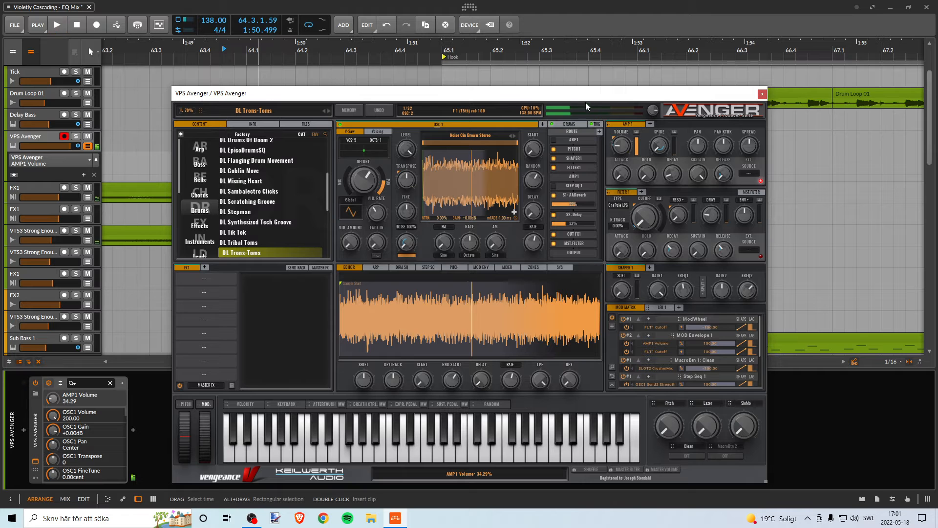
Raise VPS Avenger's AMP1 volume to 51.43 and replay the fill.
key(space)
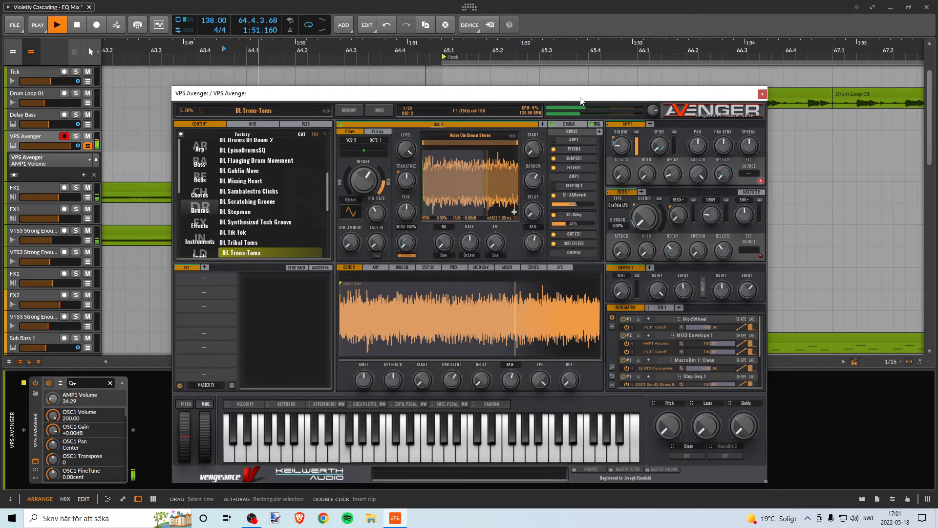
key(space)
key(space)
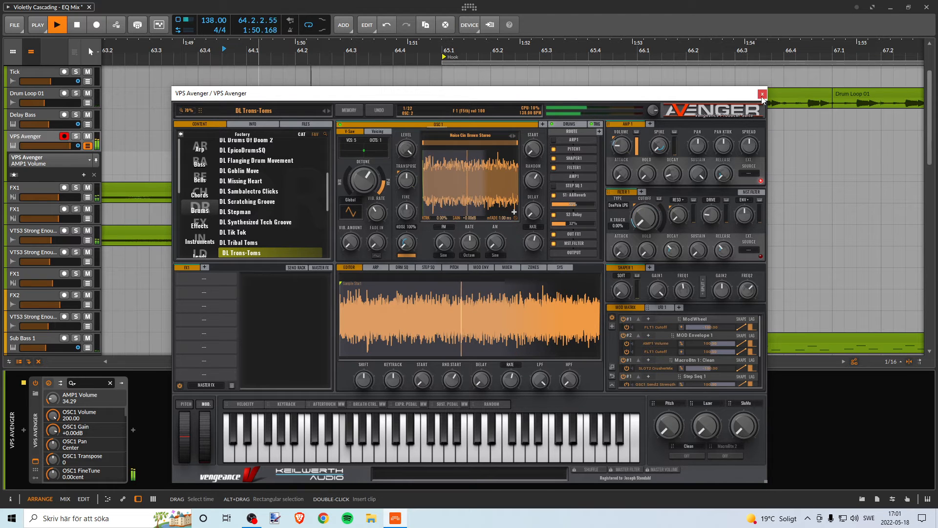
key(space)
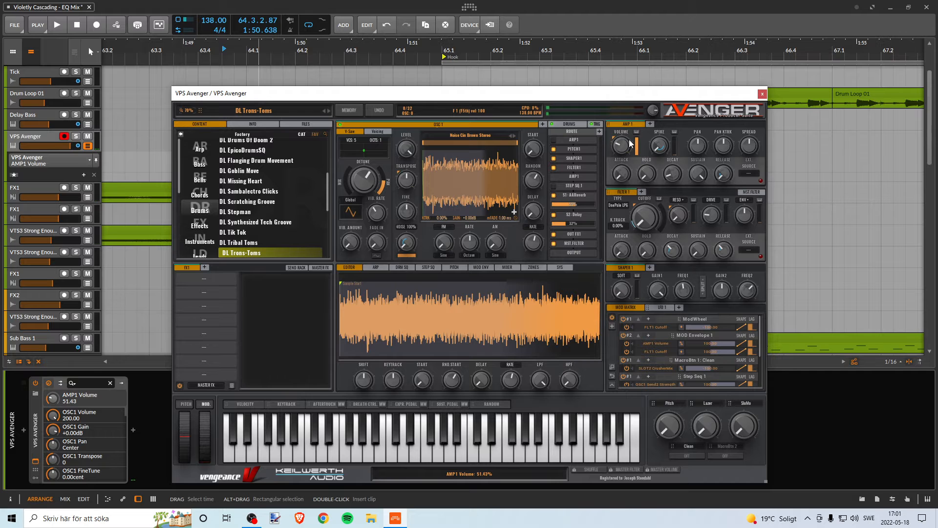
key(space)
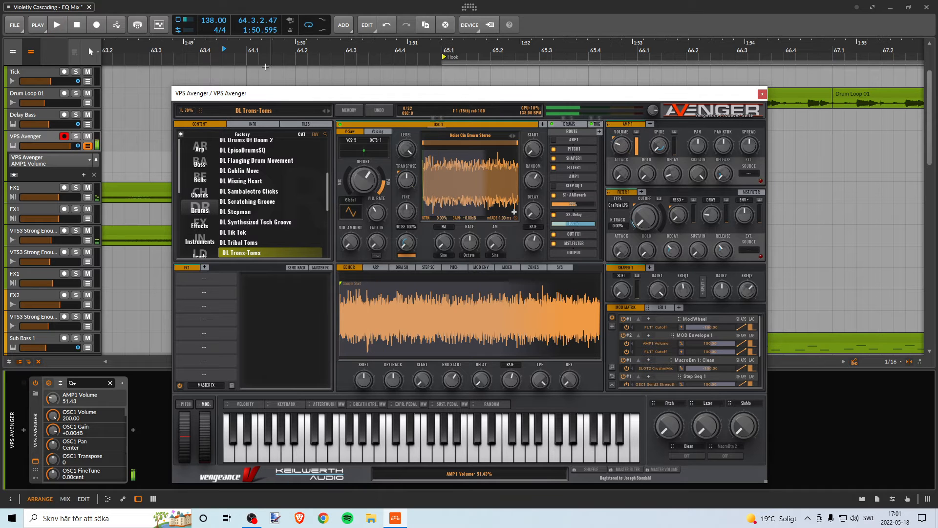
Move the playback start earlier within bar 63 and play into the VPS Avenger fill.
click(125, 51)
click(126, 50)
key(space)
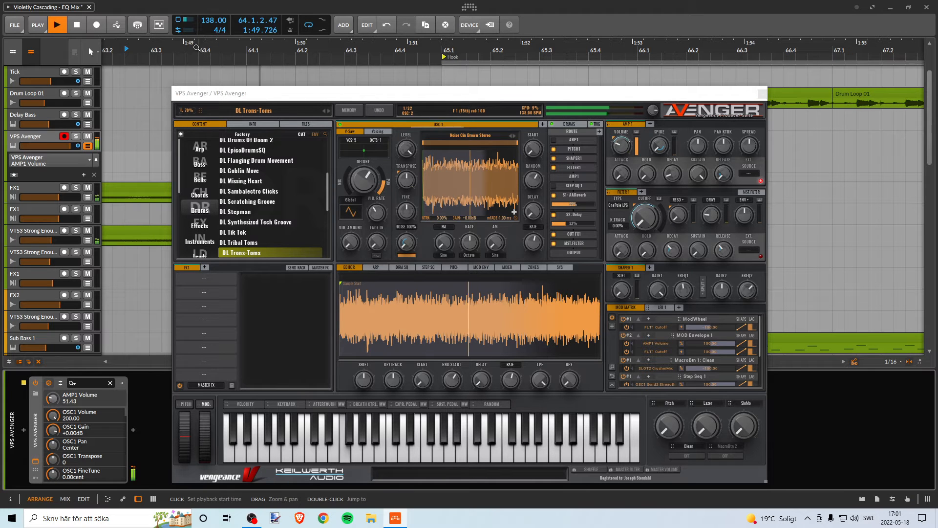
key(space)
Lower VPS Avenger's AMP1 volume to 34.29, raise it to 37.14, and replay the fill.
drag(621, 145, 620, 149)
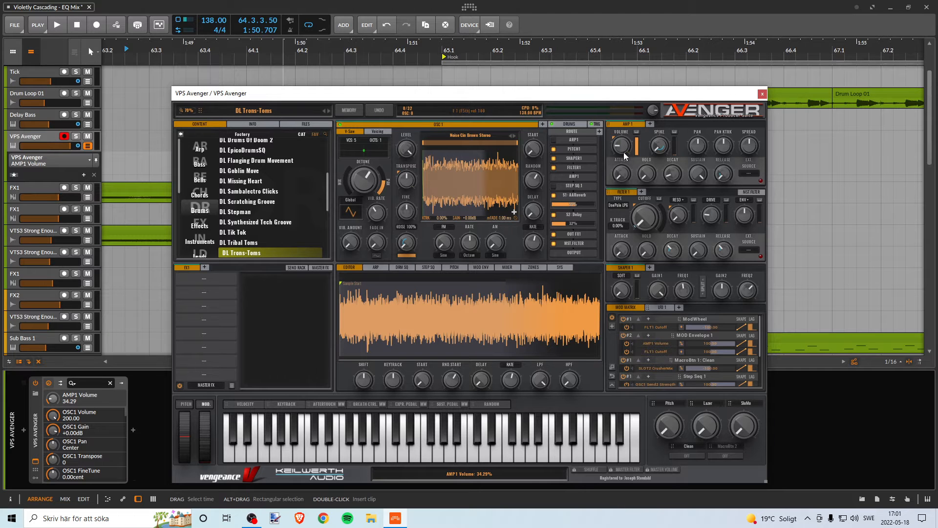
key(space)
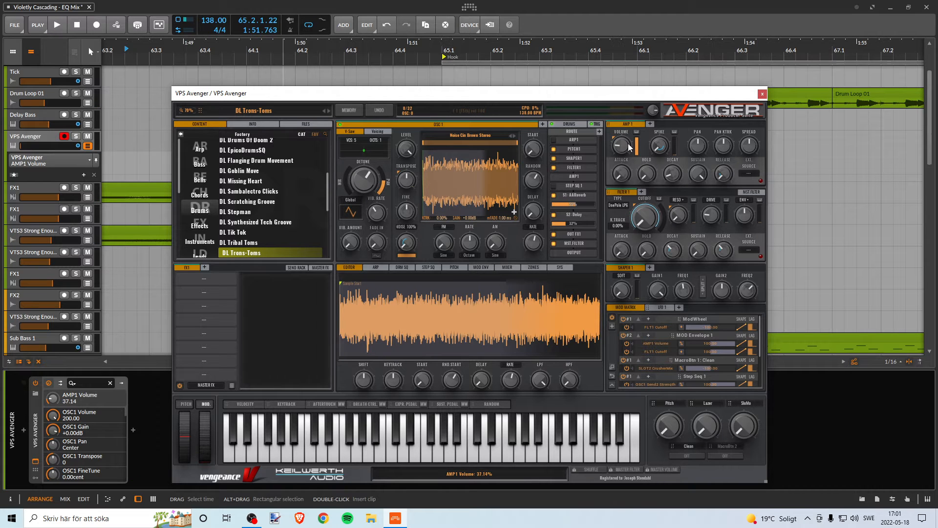
key(space)
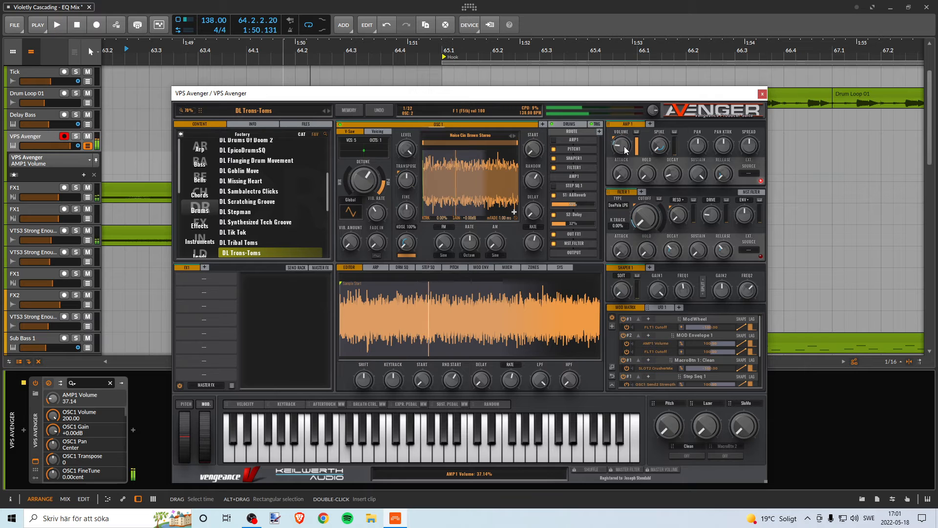
Set VPS Avenger's AMP1 volume to 38.57 and replay the transition from bar 63.
drag(627, 147, 630, 147)
key(space)
key(space)
key(space)
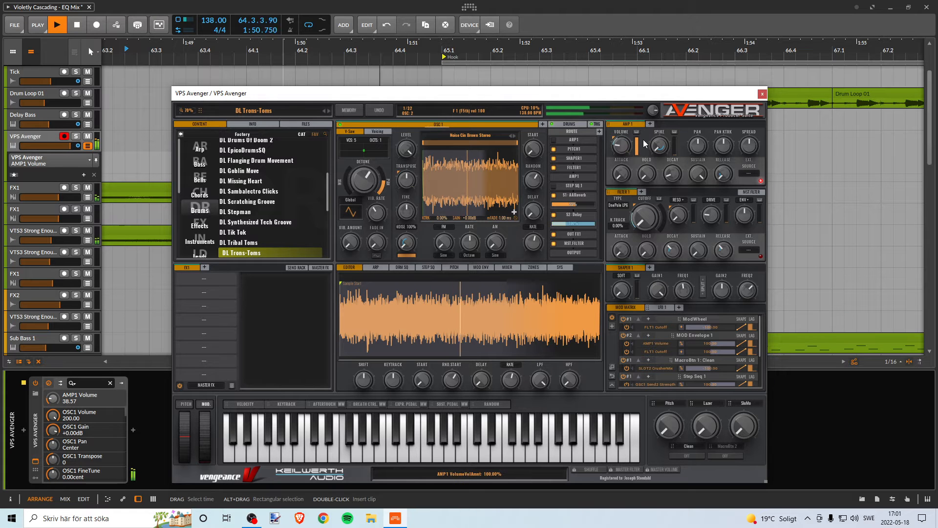
key(space)
key(space)
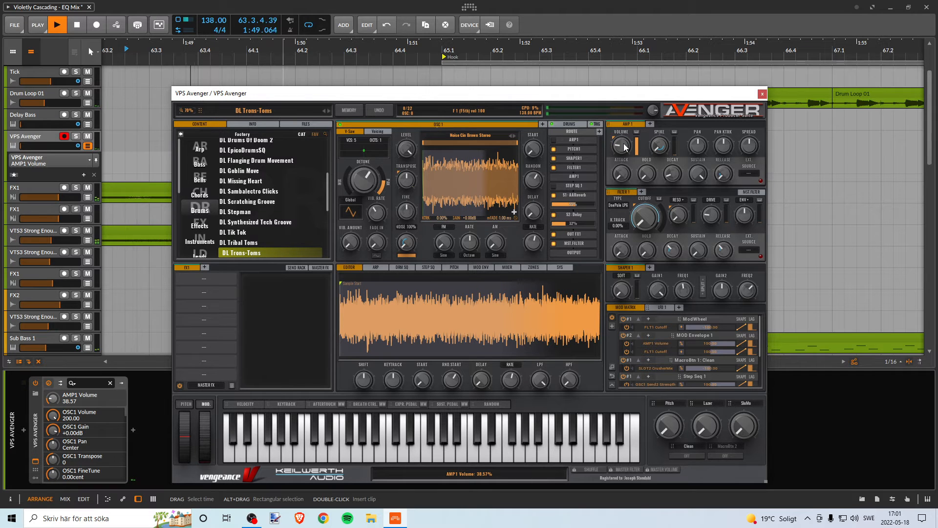
Set VPS Avenger's AMP1 volume to 42.86 and audition the fill again.
key(space)
key(space)
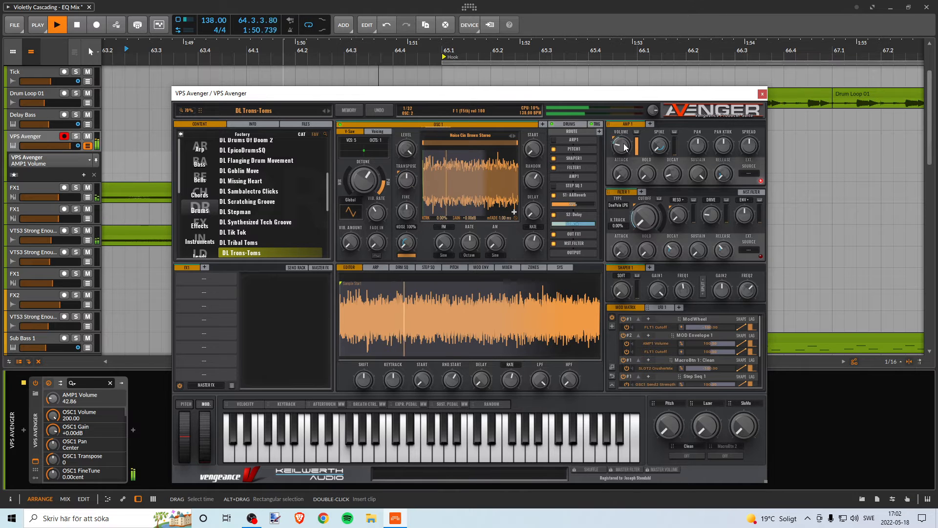
key(space)
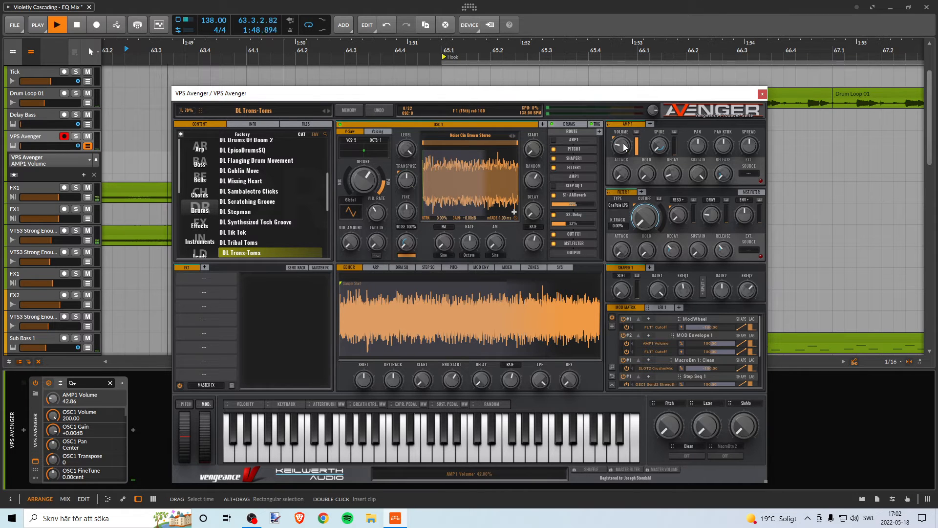
Raise VPS Avenger's AMP1 volume to 48.57 and on to 50.00 while replaying the fill.
drag(624, 143, 624, 141)
key(space)
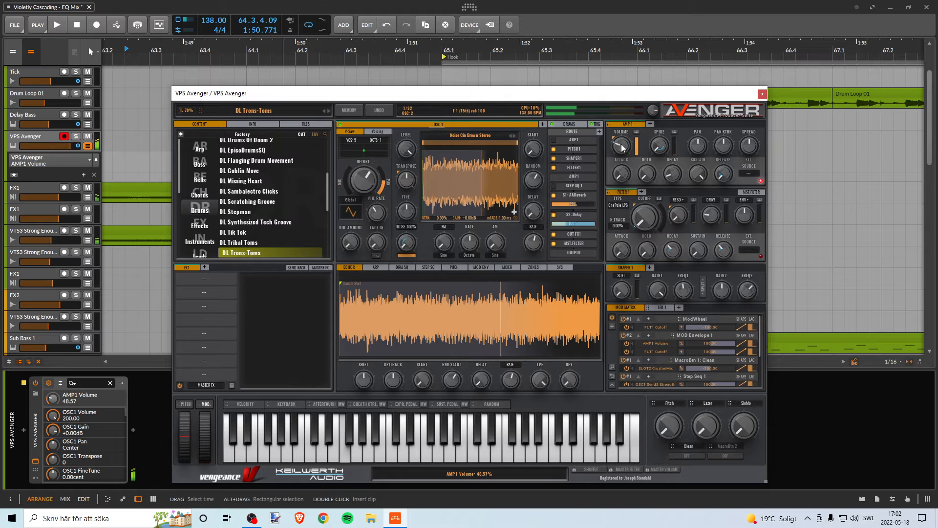
key(space)
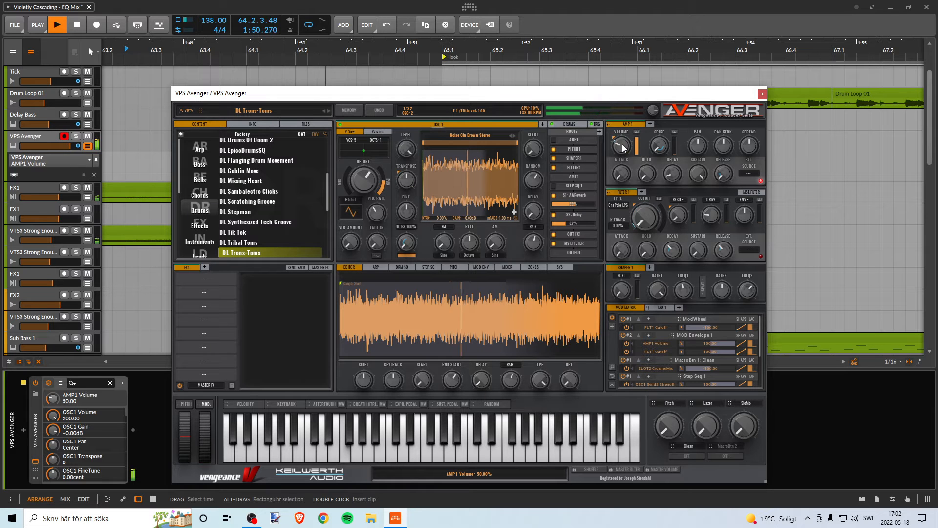
key(space)
key(space)
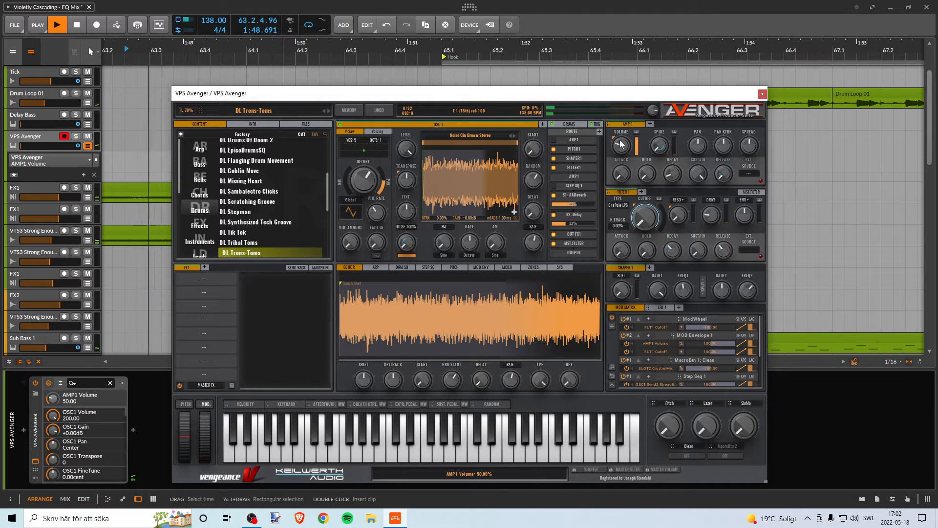
Raise VPS Avenger's AMP1 volume through 51.43 to 54.29 while auditioning the fill, and close the plugin window.
key(space)
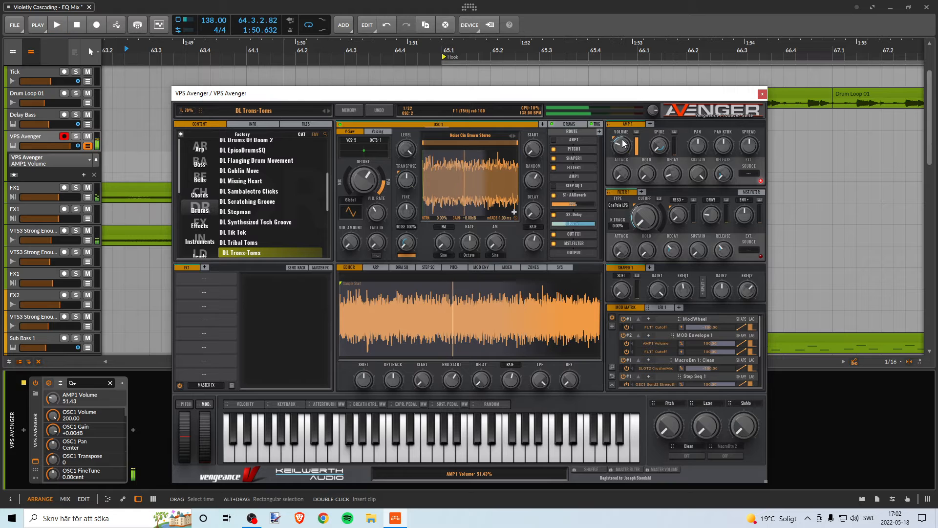
key(space)
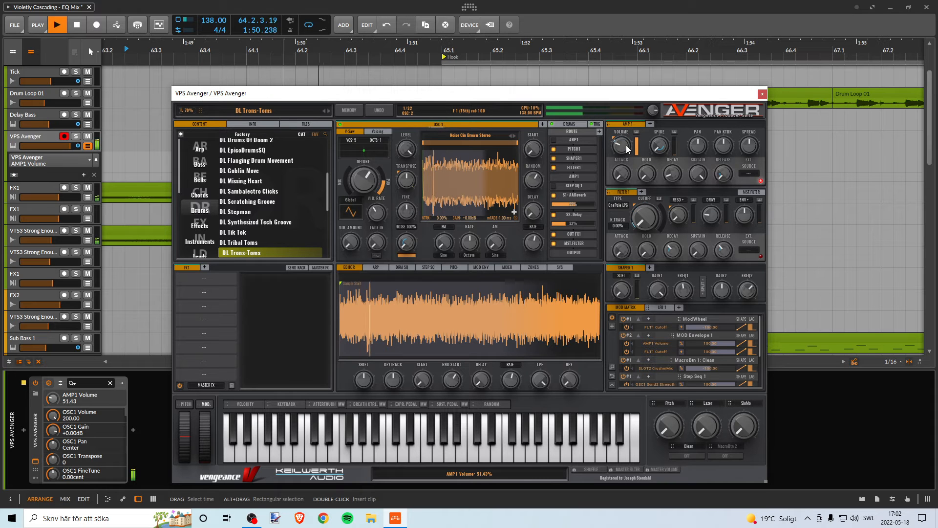
key(space)
key(space)
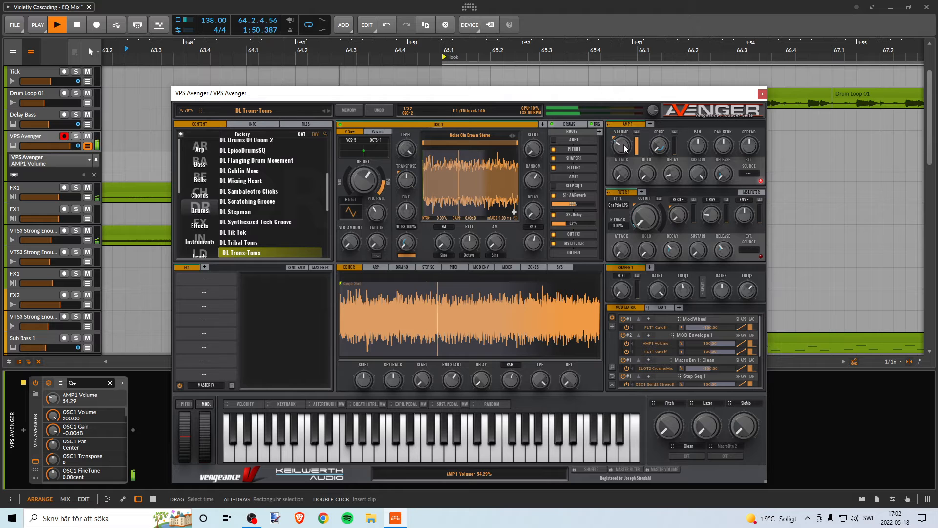
key(space)
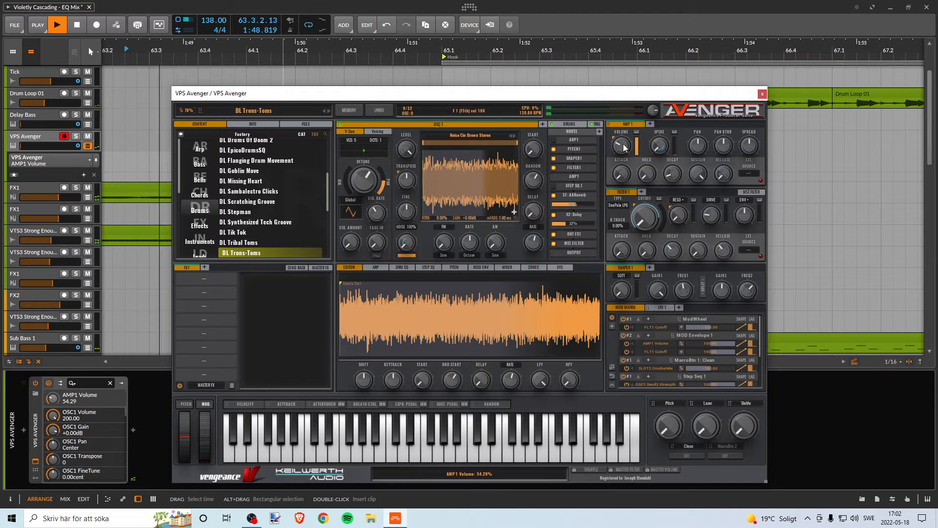
key(space)
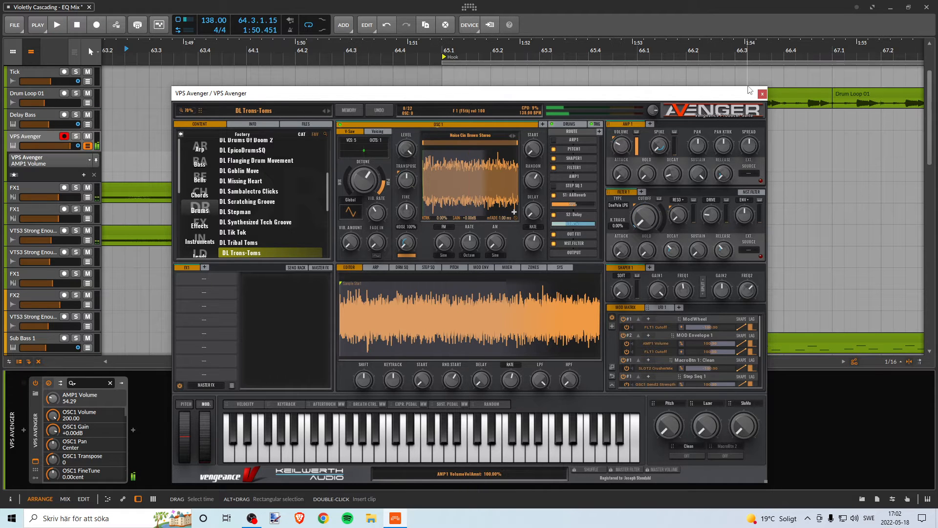
click(763, 94)
Play the arrangement from bar 57 through the fill into the hook to check the transition.
drag(332, 52, 460, 24)
drag(390, 51, 411, 49)
click(195, 55)
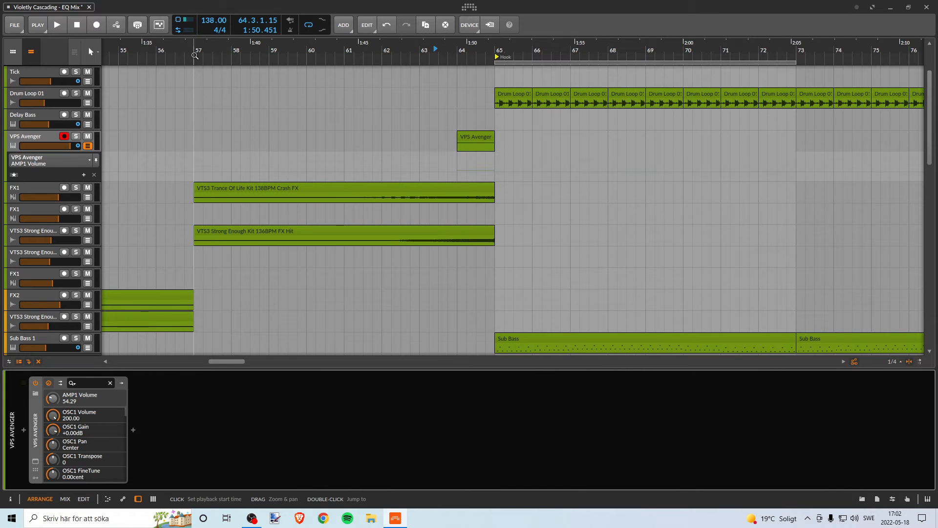
key(space)
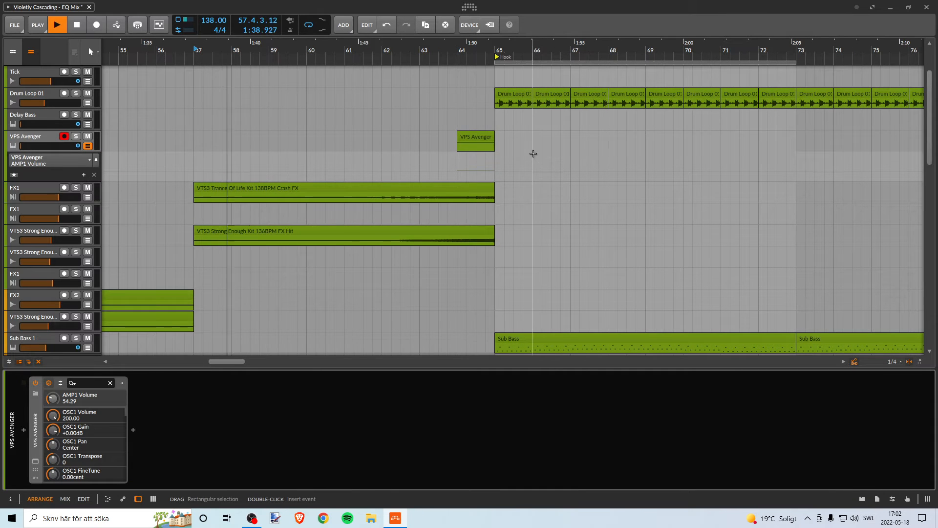
drag(488, 43, 414, 30)
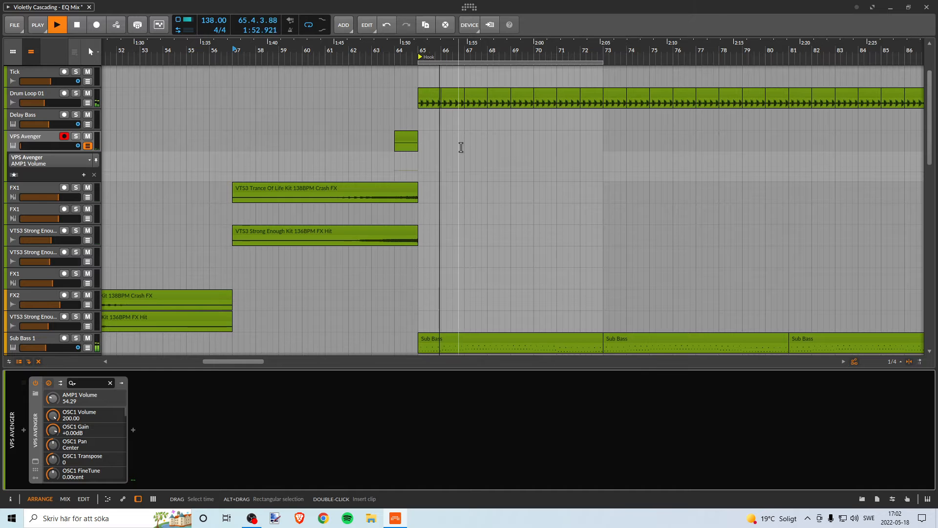
key(space)
Save the project.
scroll(446, 147, up, 3)
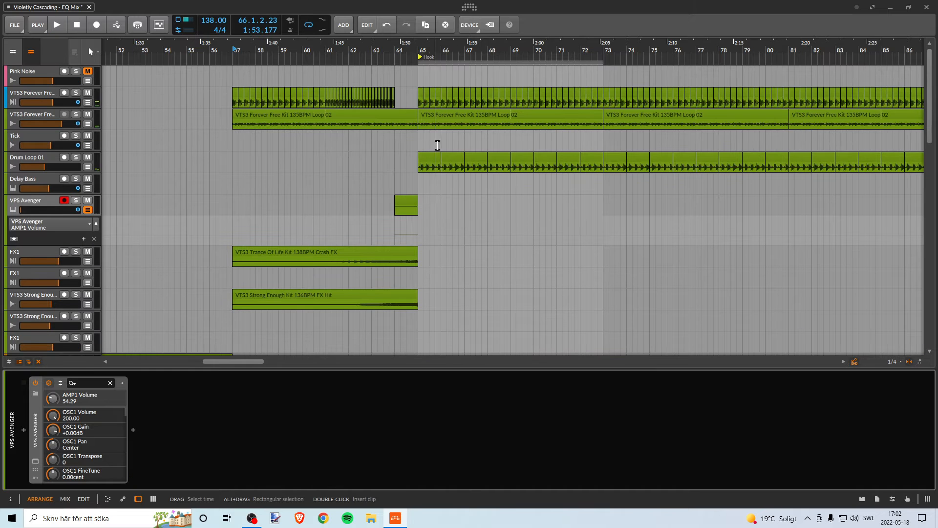
click(15, 22)
click(49, 83)
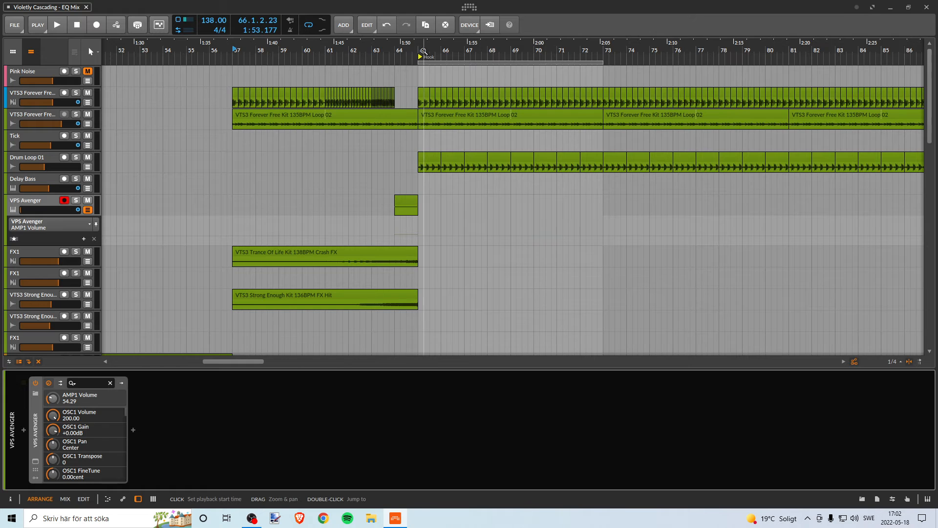
Play the start of the hook from bar 65 to listen to its mix.
mouse_move(424, 51)
mouse_down()
mouse_move(348, 61)
mouse_move(341, 97)
mouse_move(340, 60)
mouse_move(326, 59)
mouse_up()
key(space)
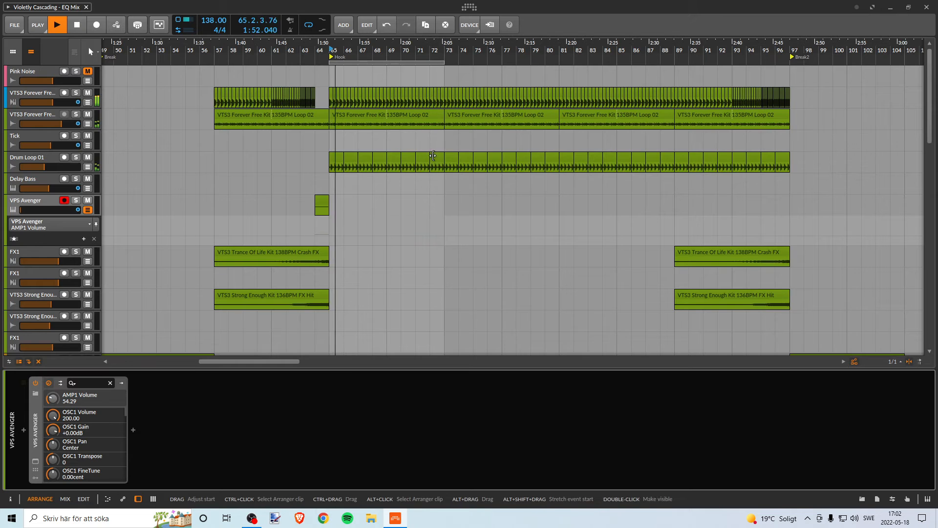
scroll(432, 152, down, 3)
scroll(431, 151, down, 1)
key(space)
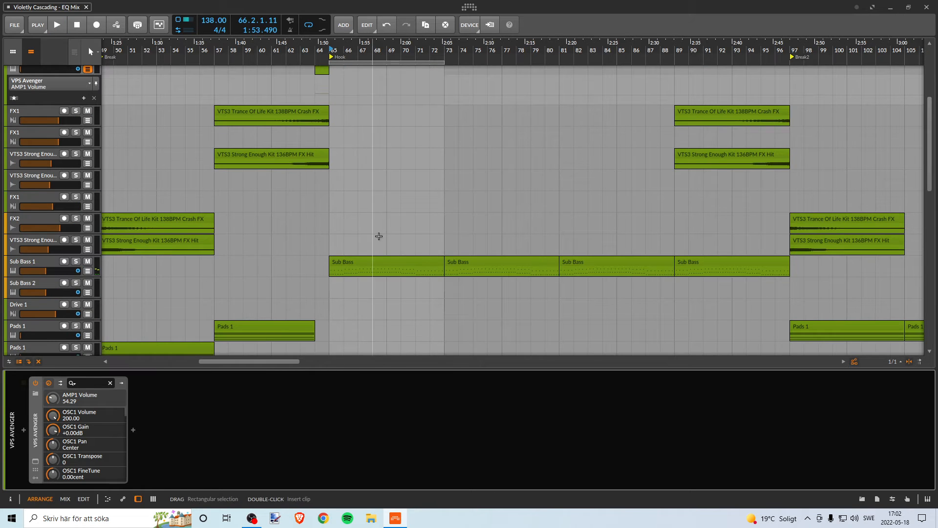
Extend the arranger loop range to cover the whole hook, from bar 65 to bar 97.
scroll(396, 264, down, 3)
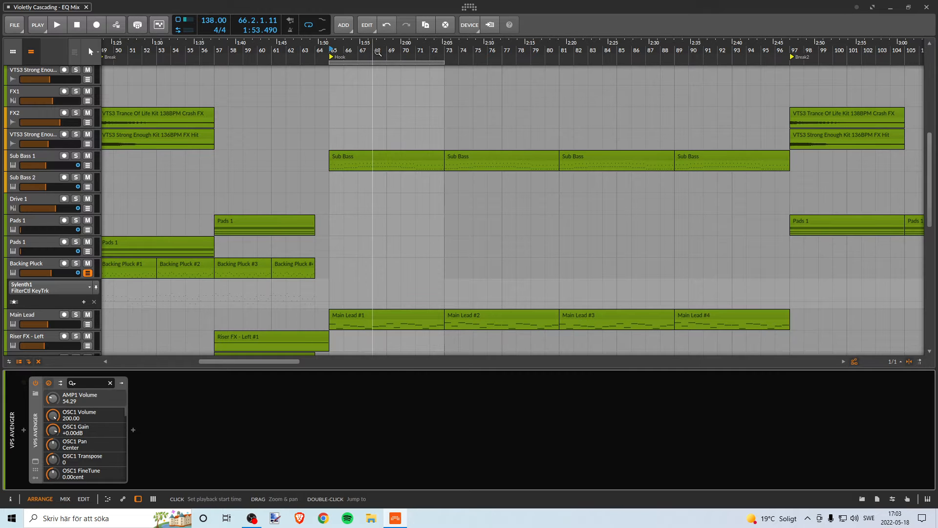
drag(376, 51, 311, 43)
drag(368, 69, 647, 87)
mouse_move(296, 50)
mouse_down()
mouse_move(285, 42)
mouse_move(301, 55)
mouse_up()
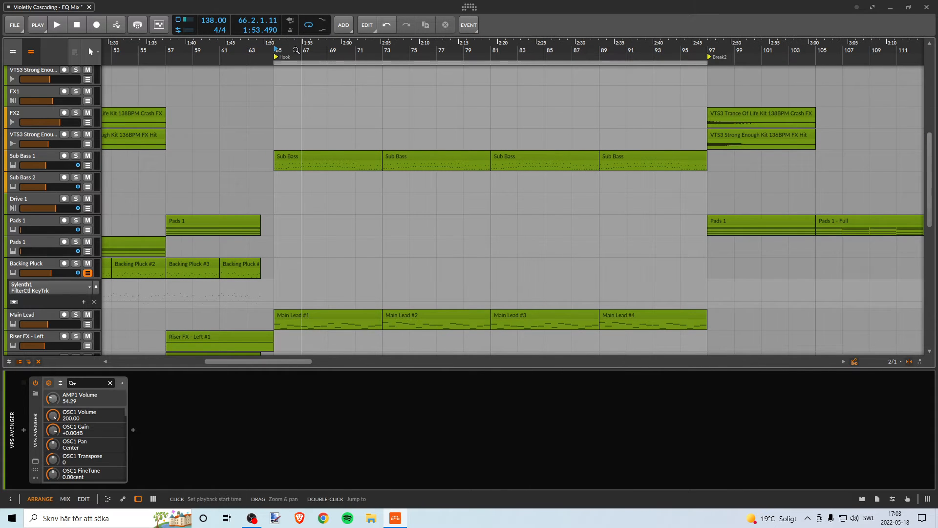
mouse_move(301, 51)
mouse_down()
mouse_move(250, 45)
mouse_move(292, 51)
mouse_up()
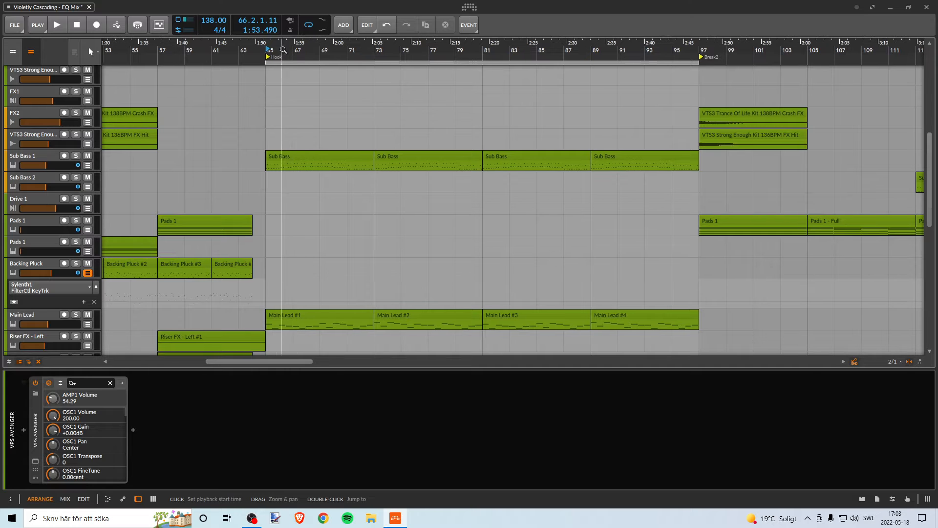
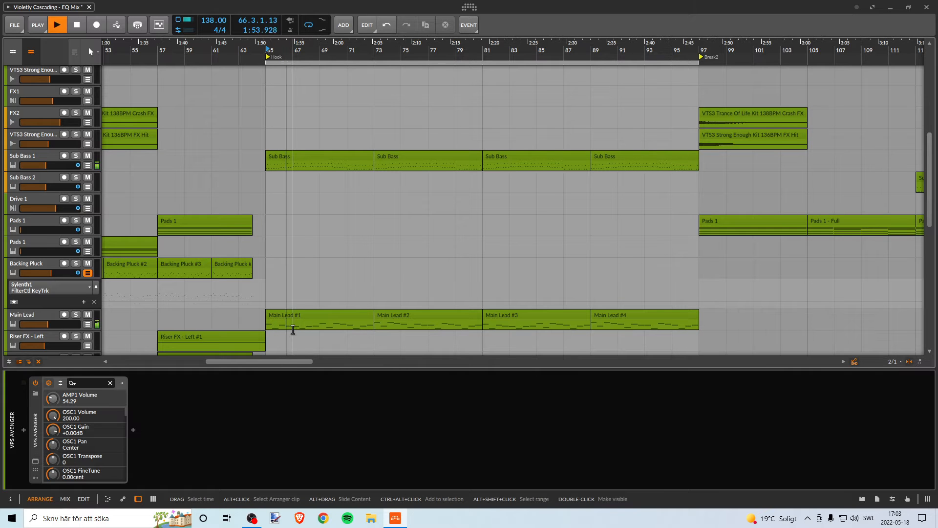
Inspect the Main Lead track's VPS Avenger plugin, close it, and replay the hook from bar 65.
key(space)
click(37, 315)
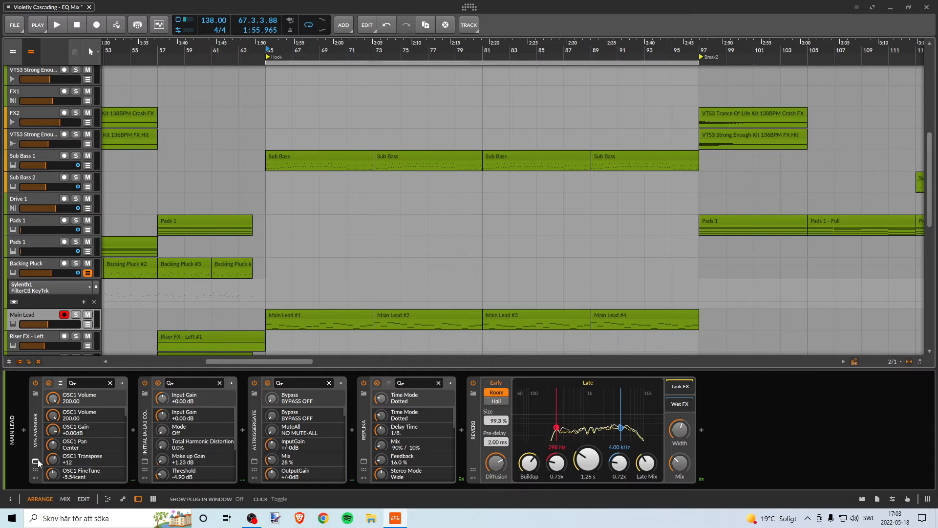
click(37, 459)
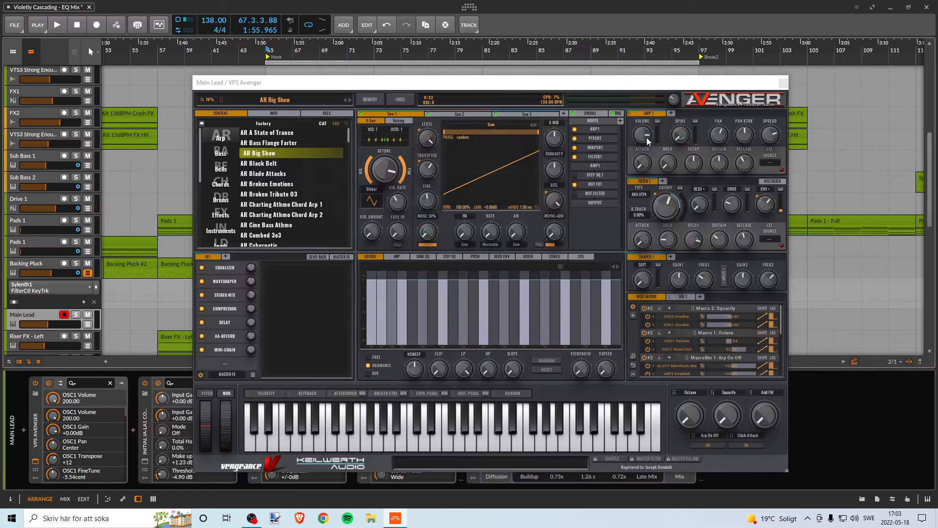
click(783, 82)
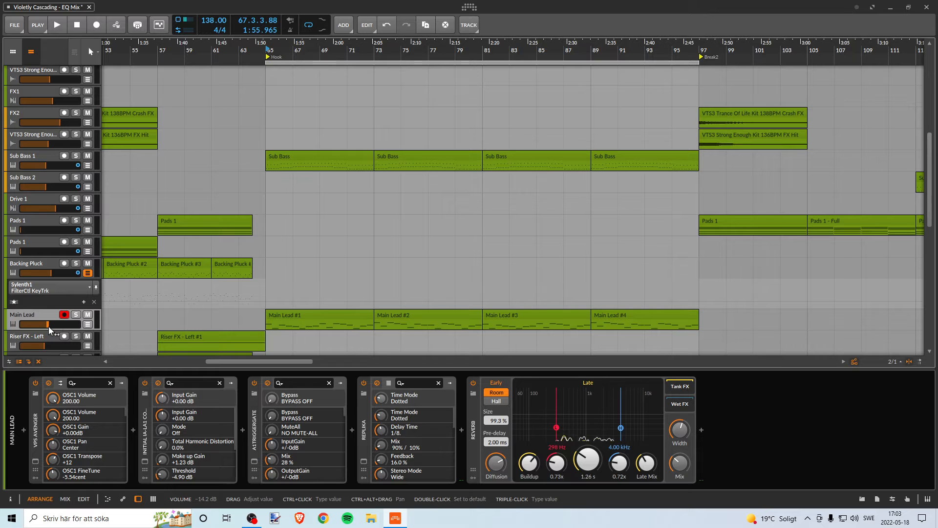
key(space)
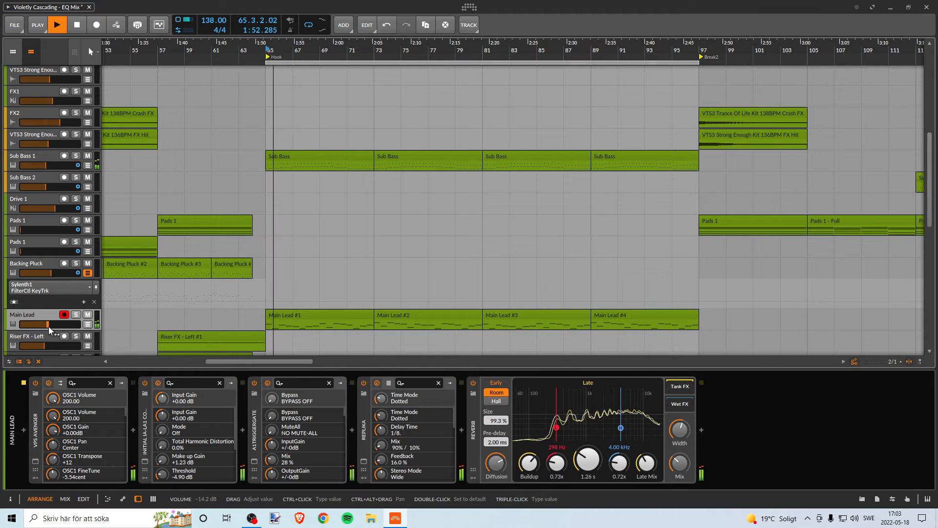
Restart the hook playback and slightly raise the Main Lead track's volume.
key(space)
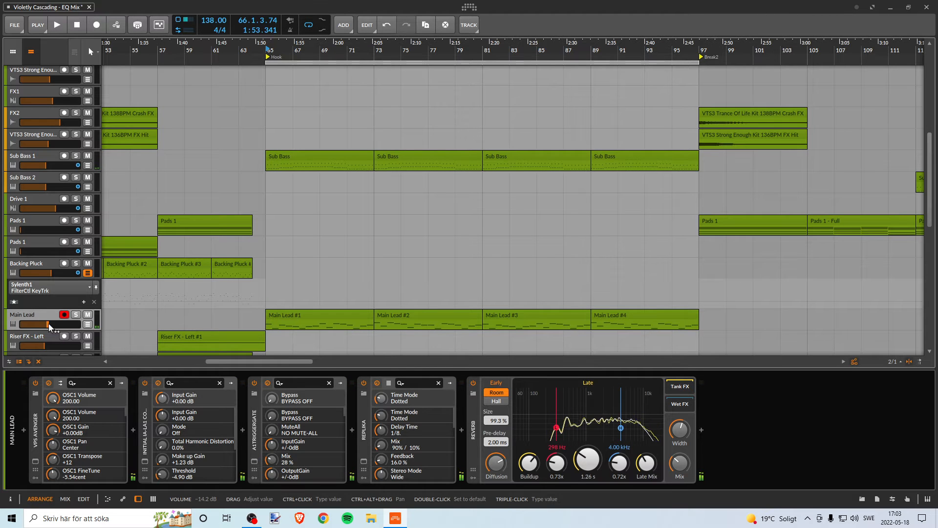
key(space)
drag(52, 325, 53, 325)
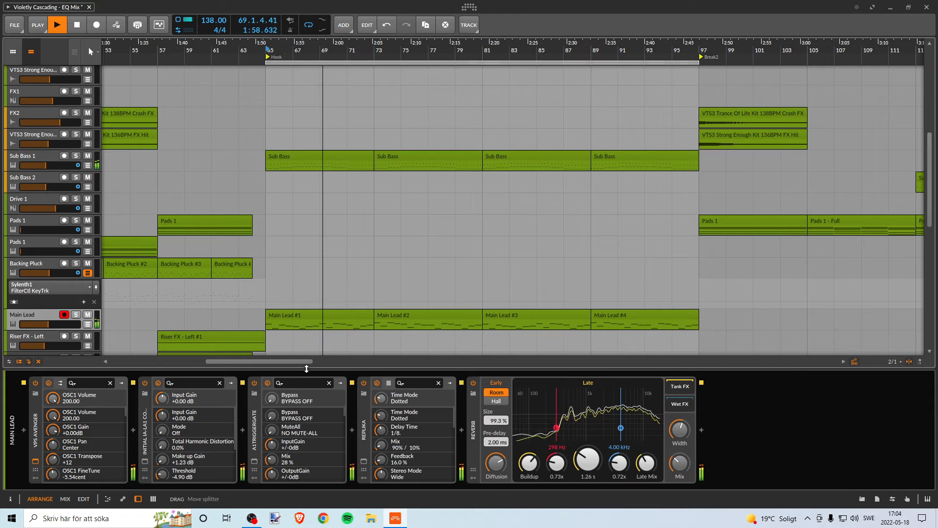
Set the AMP1 volume in the Main Lead track's VPS Avenger to 182.86 while listening to the hook, and close the plugin.
click(36, 461)
key(space)
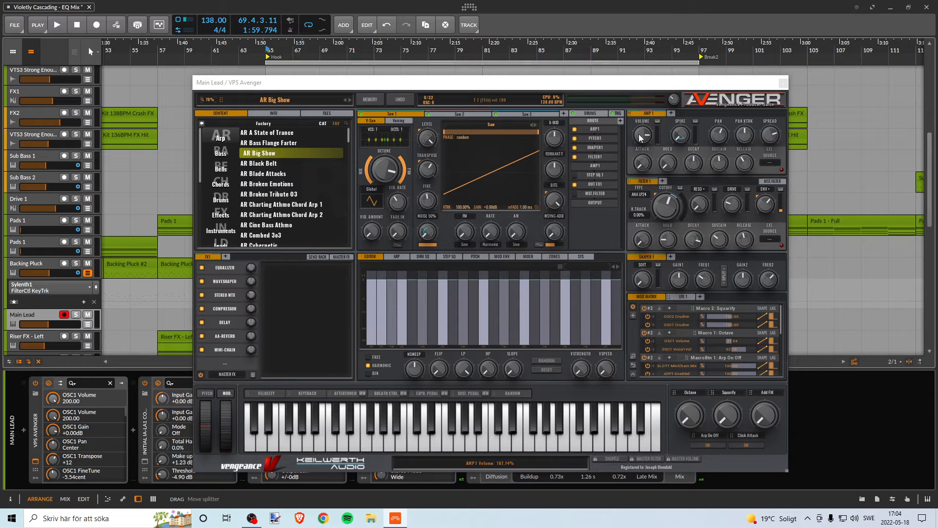
drag(638, 134, 639, 135)
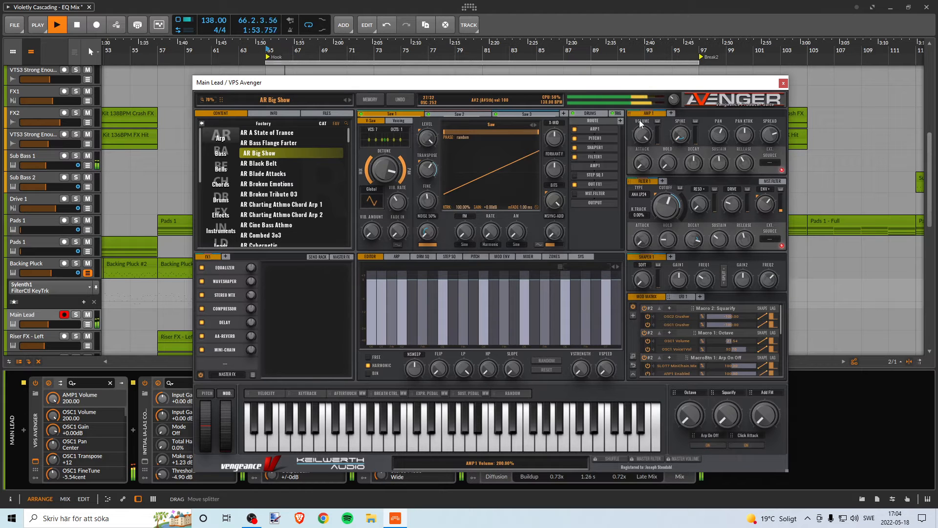
scroll(637, 130, down, 1)
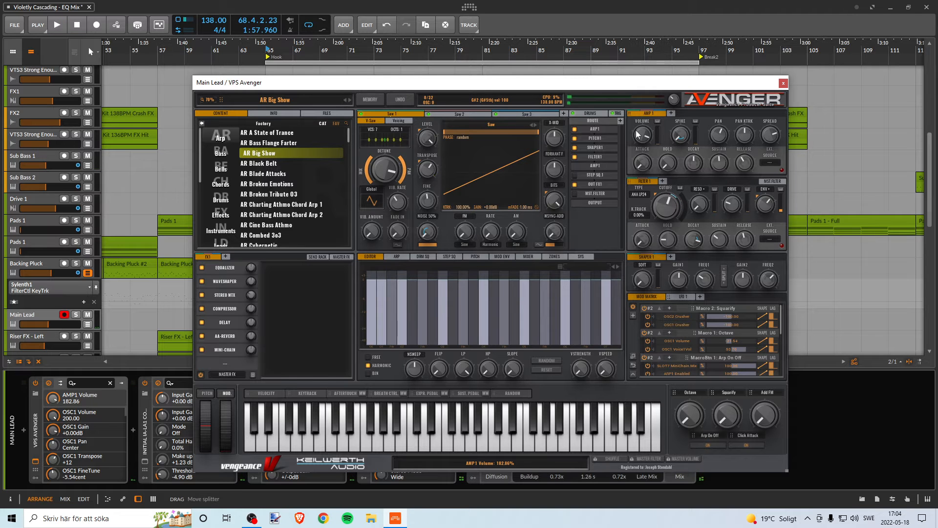
key(space)
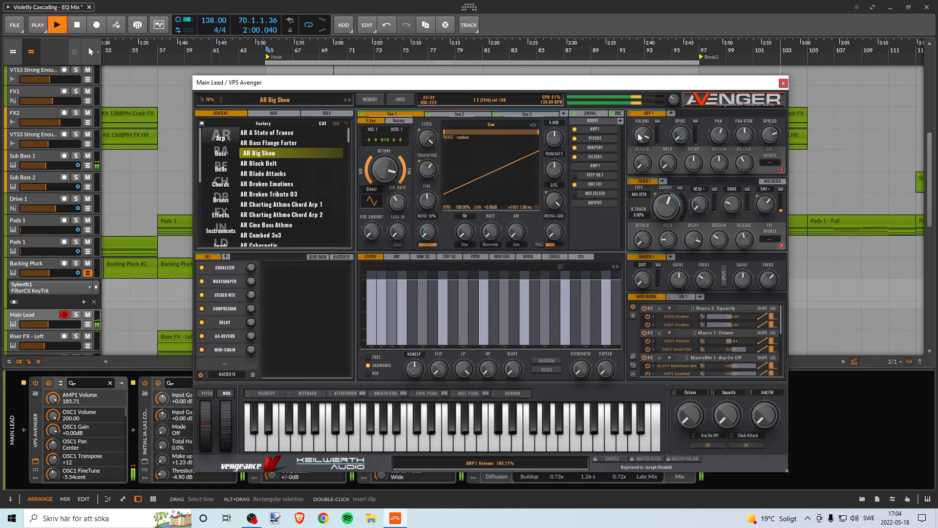
scroll(638, 137, down, 2)
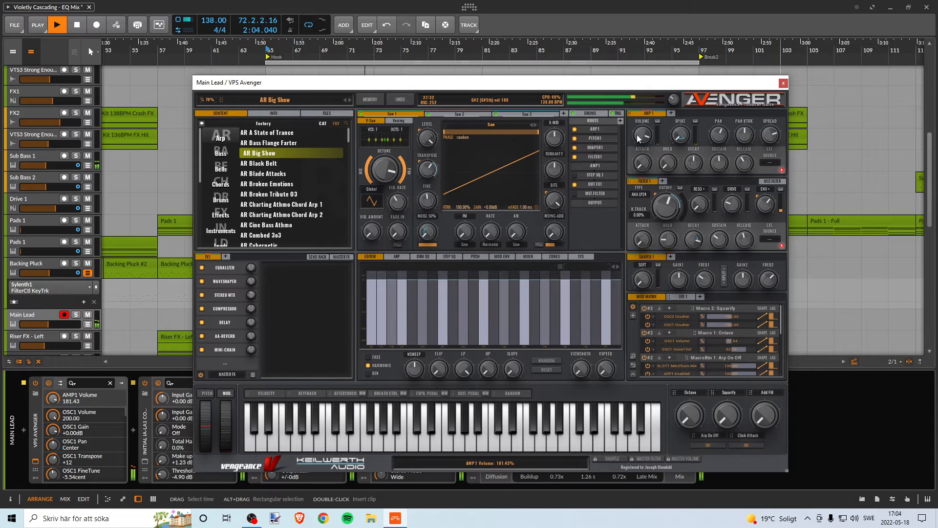
scroll(637, 139, down, 2)
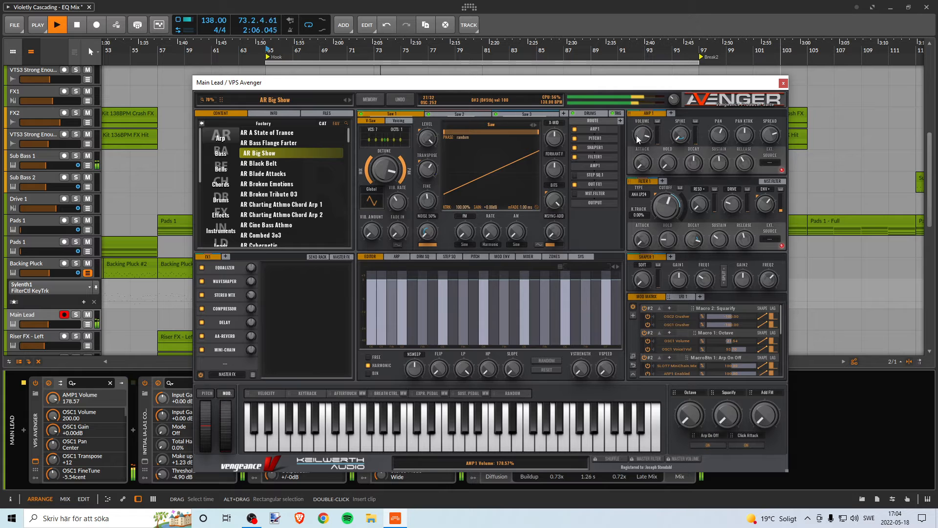
scroll(636, 135, up, 1)
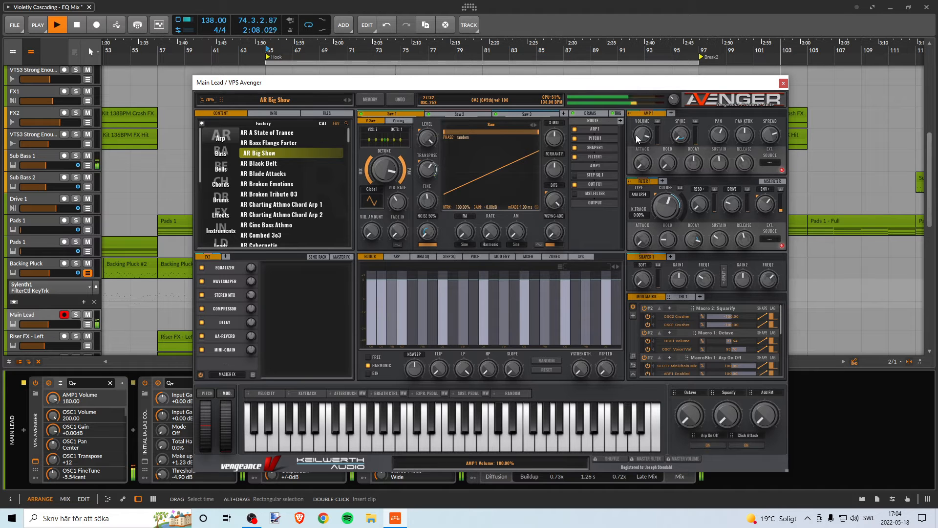
scroll(635, 136, down, 1)
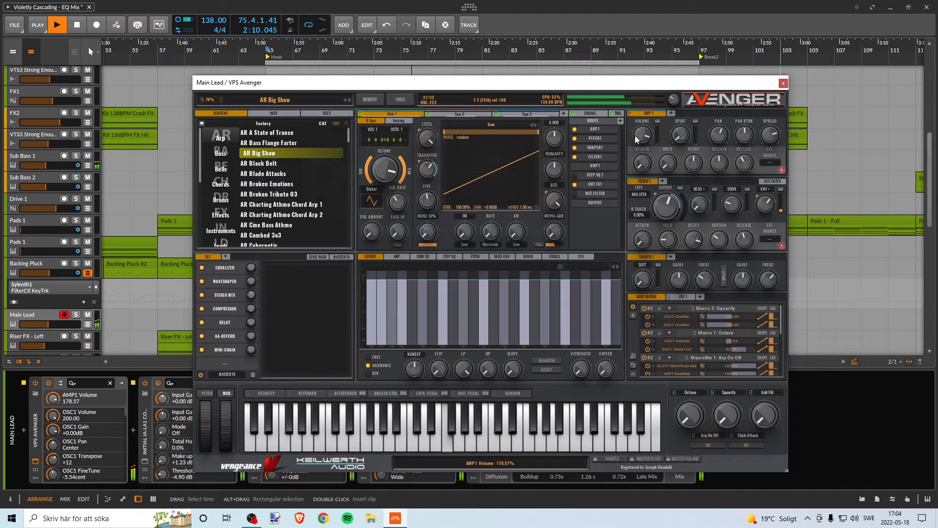
scroll(635, 136, up, 1)
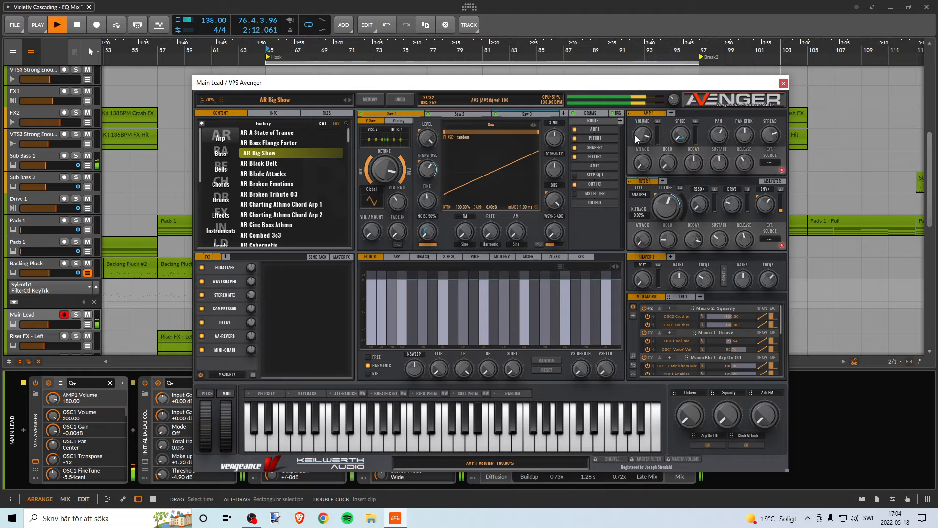
scroll(634, 135, up, 1)
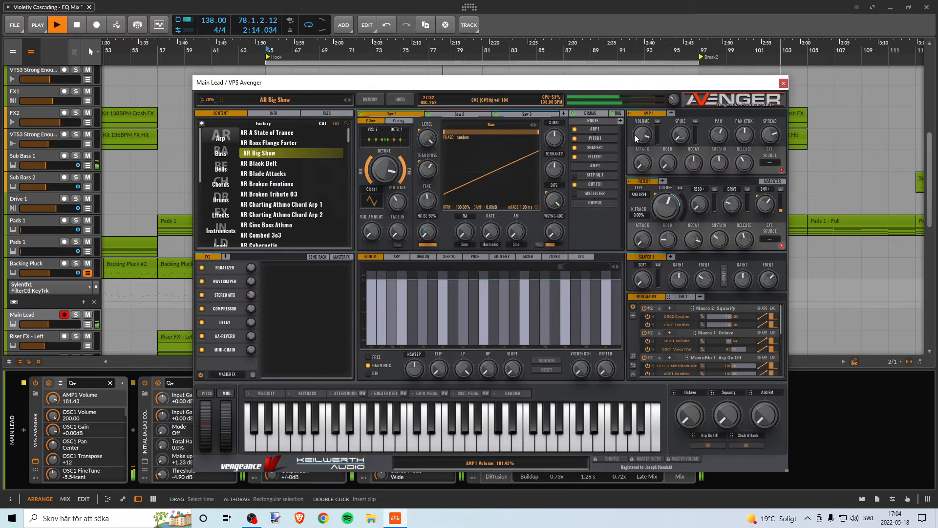
scroll(634, 134, up, 1)
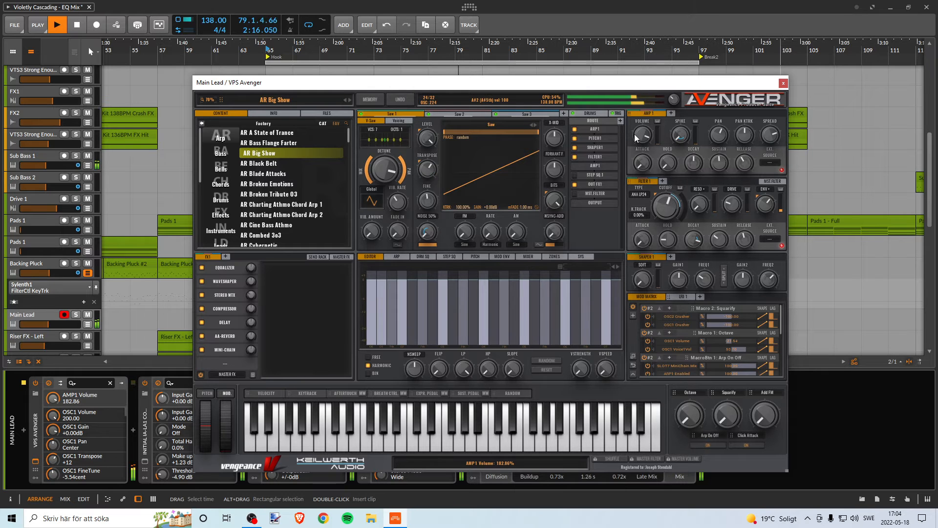
click(783, 83)
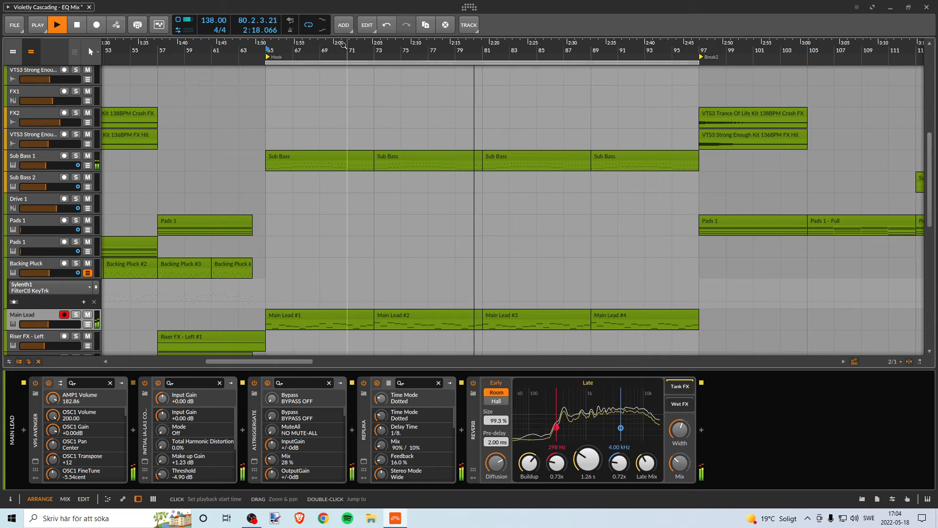
Look through all tracks of the arrangement while the hook plays to check which parts contribute to its mix.
drag(344, 46, 310, 63)
scroll(353, 133, down, 5)
scroll(335, 122, down, 4)
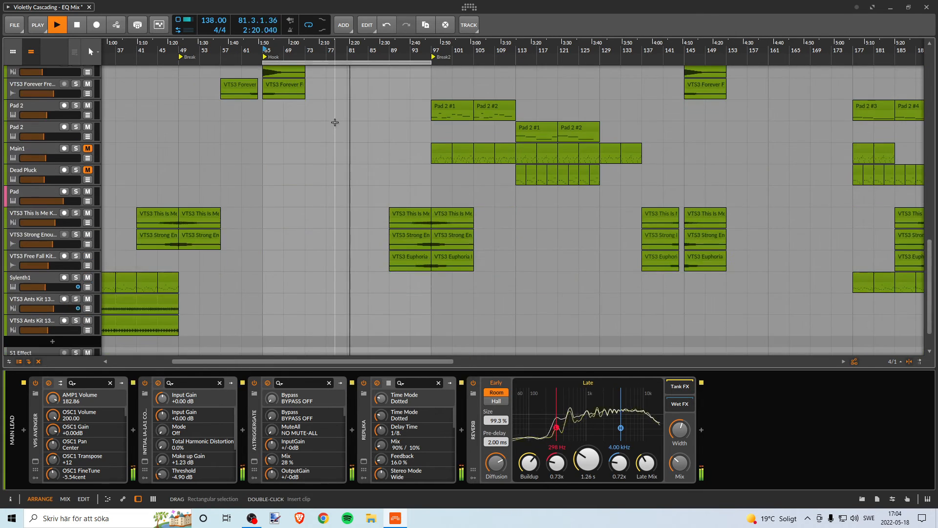
scroll(337, 120, up, 8)
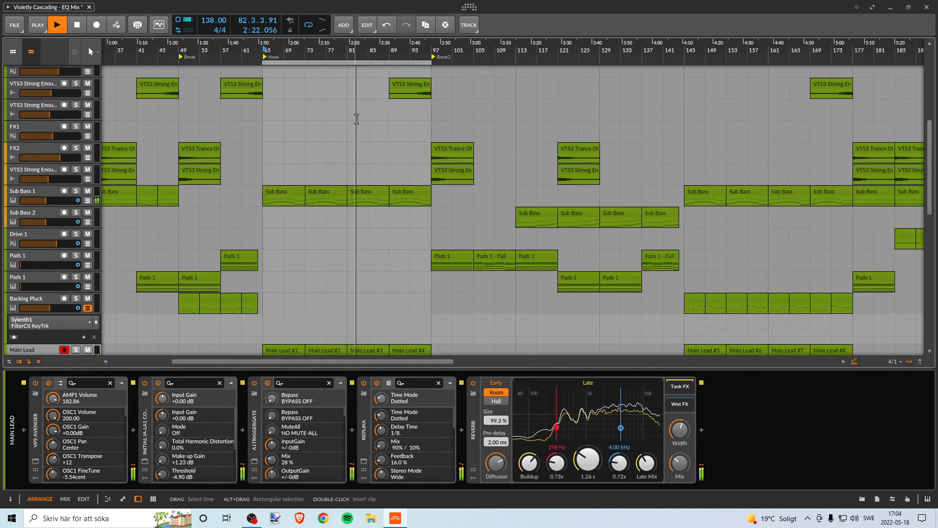
scroll(357, 119, down, 5)
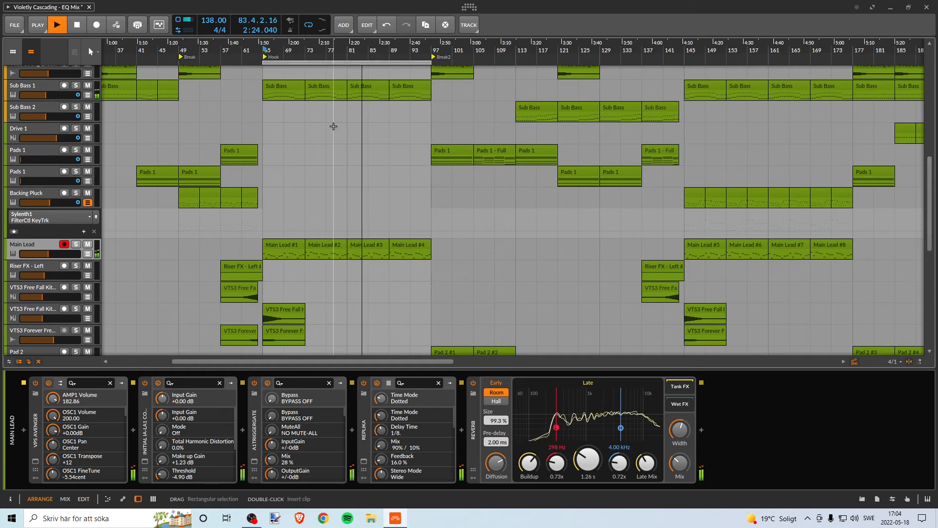
scroll(333, 127, down, 4)
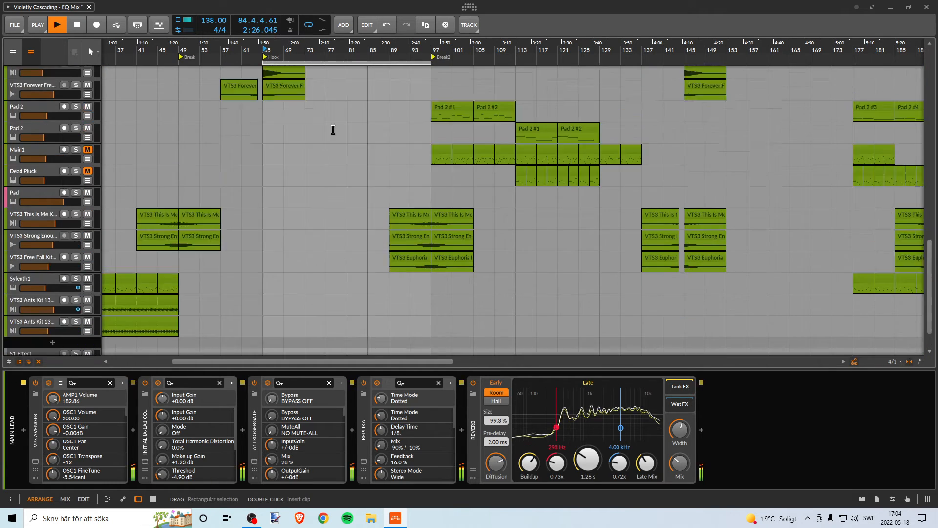
scroll(335, 128, up, 6)
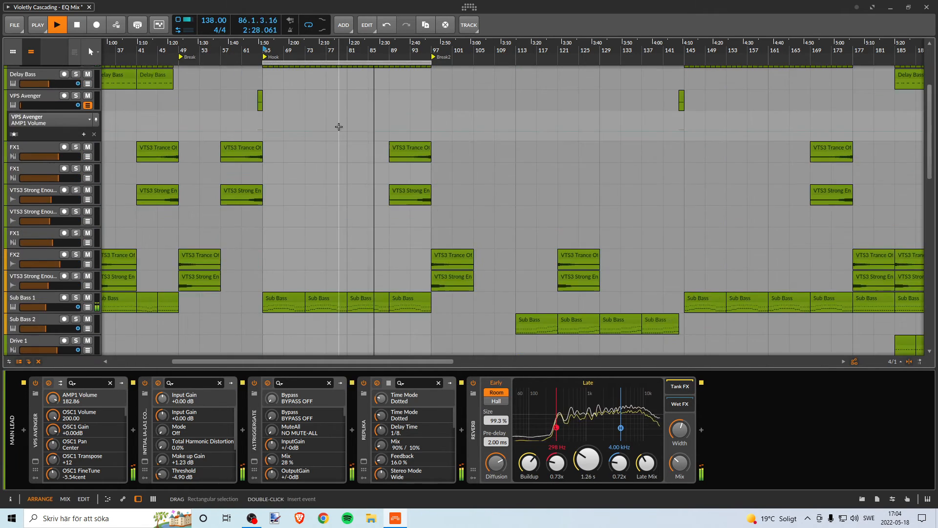
scroll(339, 127, down, 8)
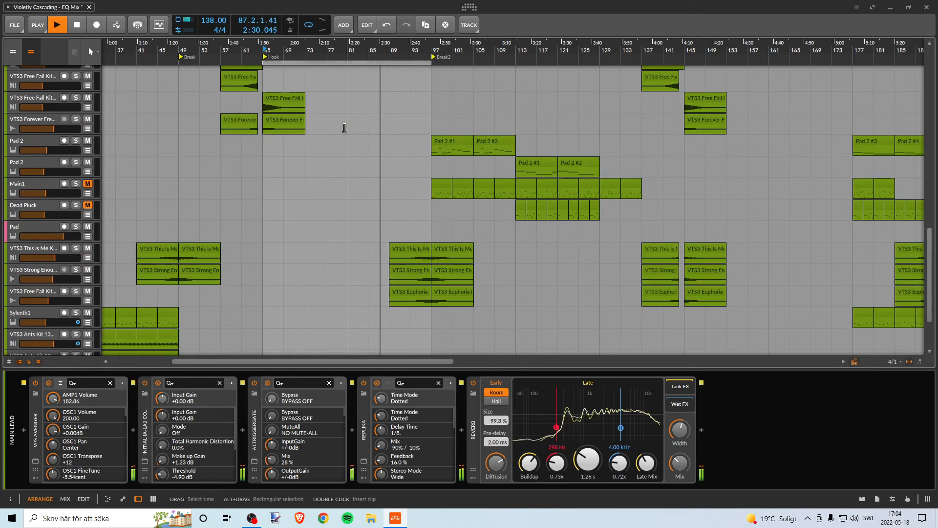
scroll(372, 265, down, 3)
scroll(372, 265, up, 8)
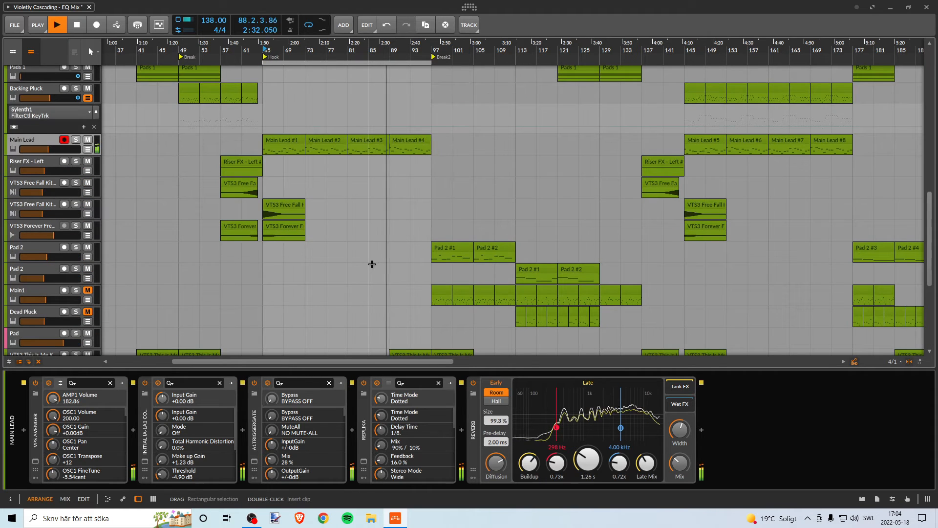
scroll(373, 263, up, 6)
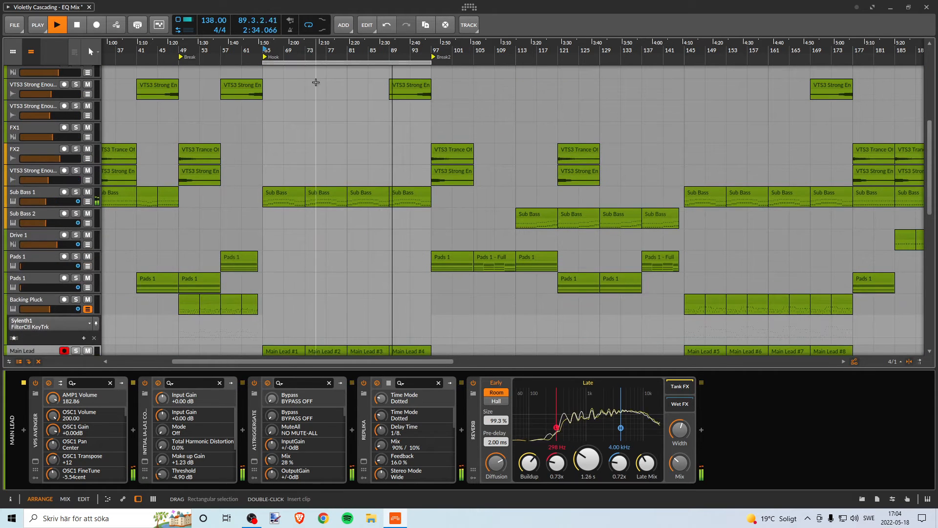
scroll(481, 210, down, 3)
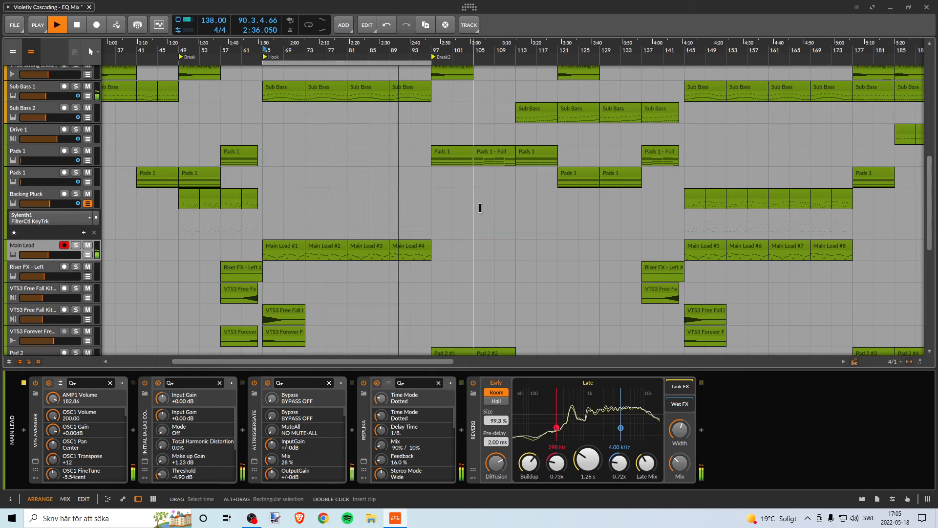
scroll(460, 209, up, 6)
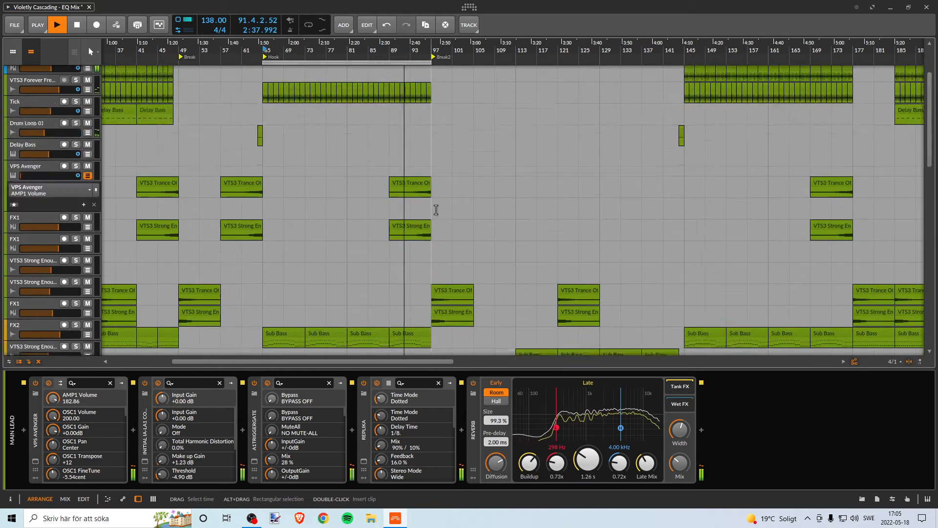
scroll(436, 209, up, 2)
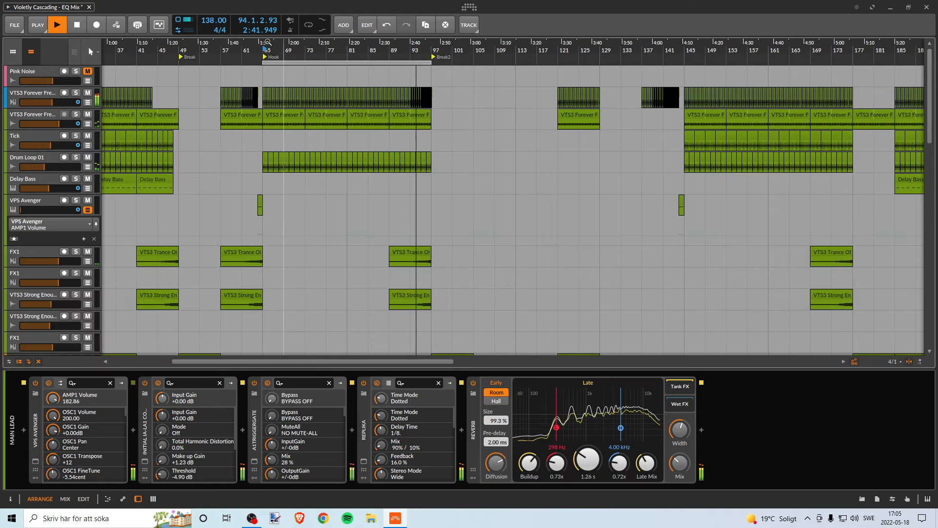
Replay the hook from bar 65, briefly solo the VTS3 Forever Free Kit 135BPM Loop 02 track, and stop playback.
drag(266, 42, 253, 104)
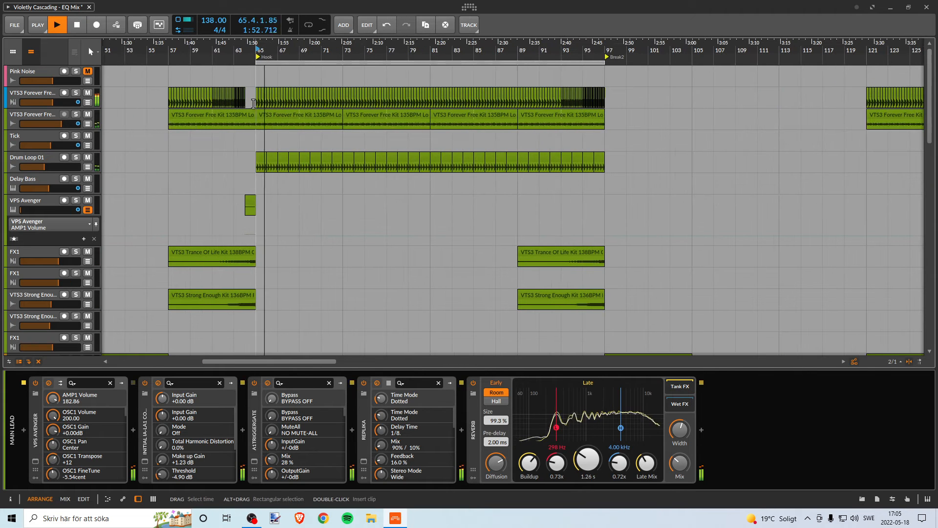
click(71, 121)
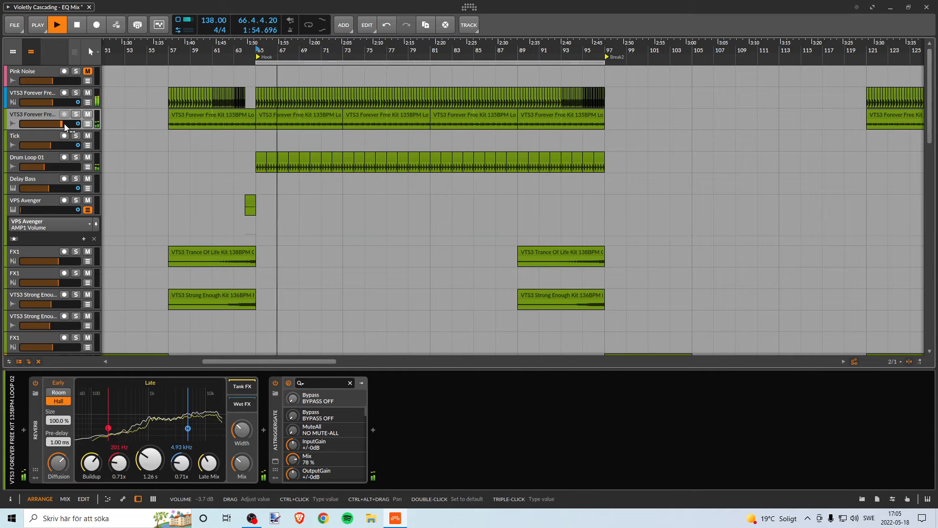
click(76, 114)
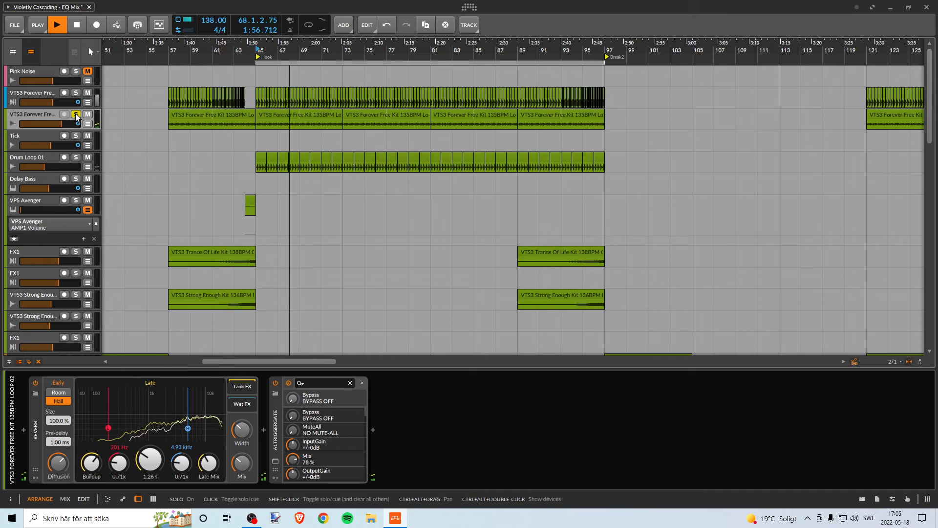
click(75, 115)
key(space)
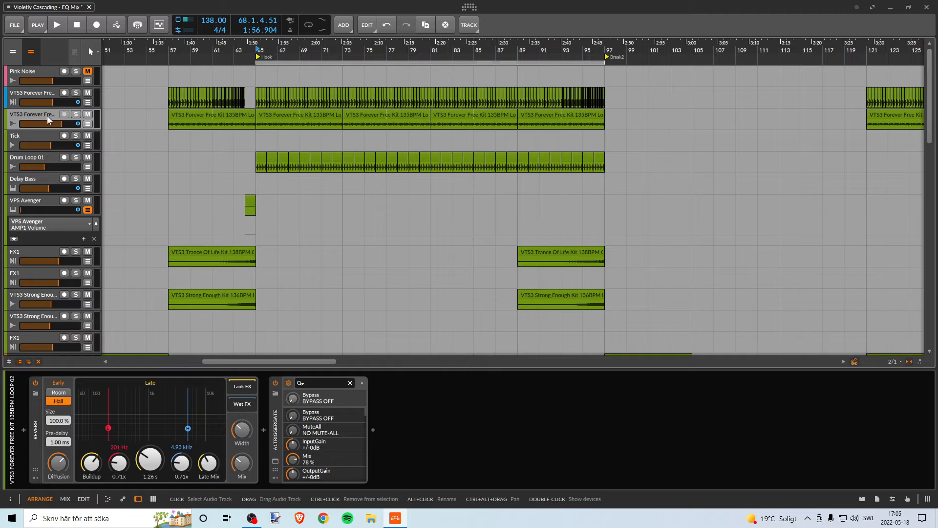
Raise the VTS3 Forever Free Kit 135BPM Loop 02 track's volume to -1.1 dB and replay the hook from bar 65.
click(283, 114)
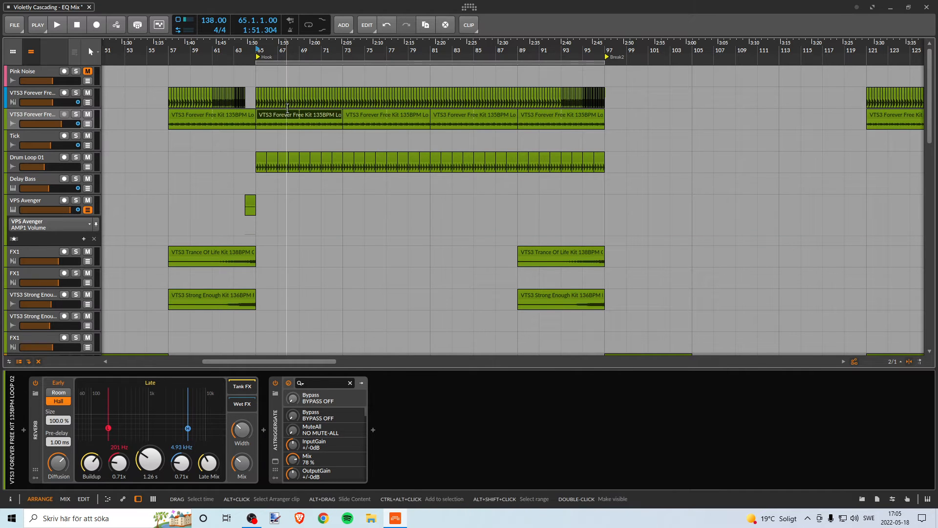
key(space)
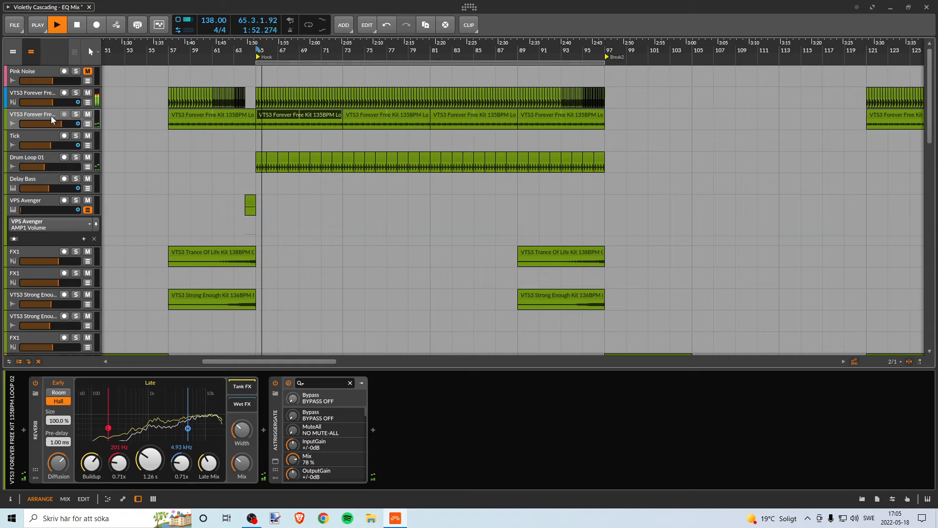
drag(61, 124, 66, 124)
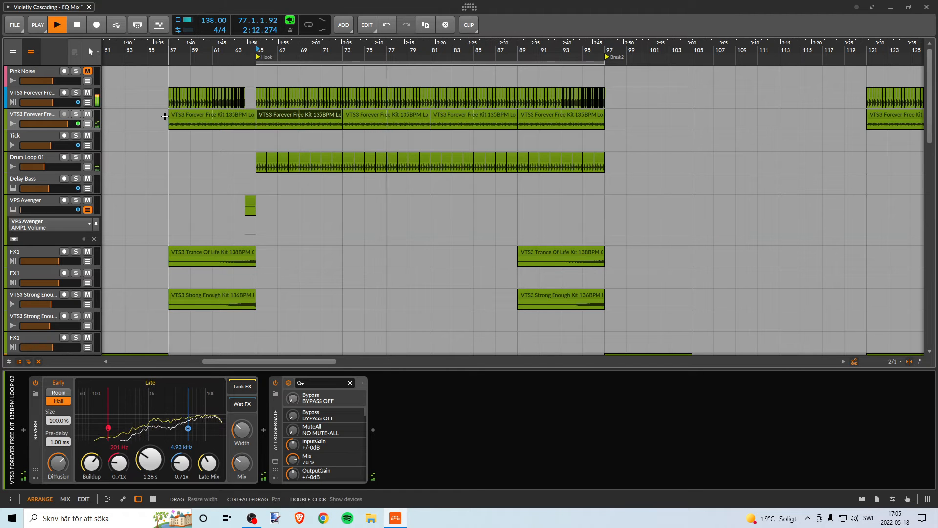
click(46, 95)
click(49, 117)
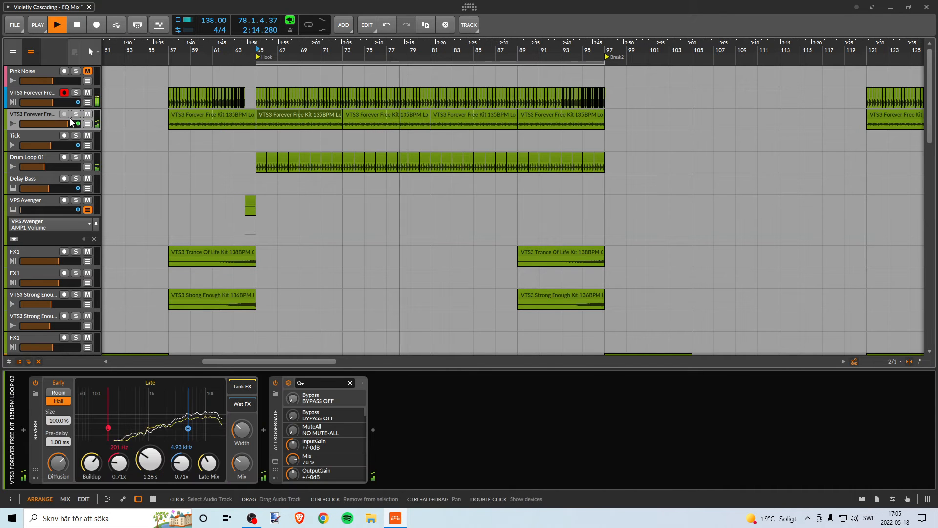
drag(66, 123, 66, 123)
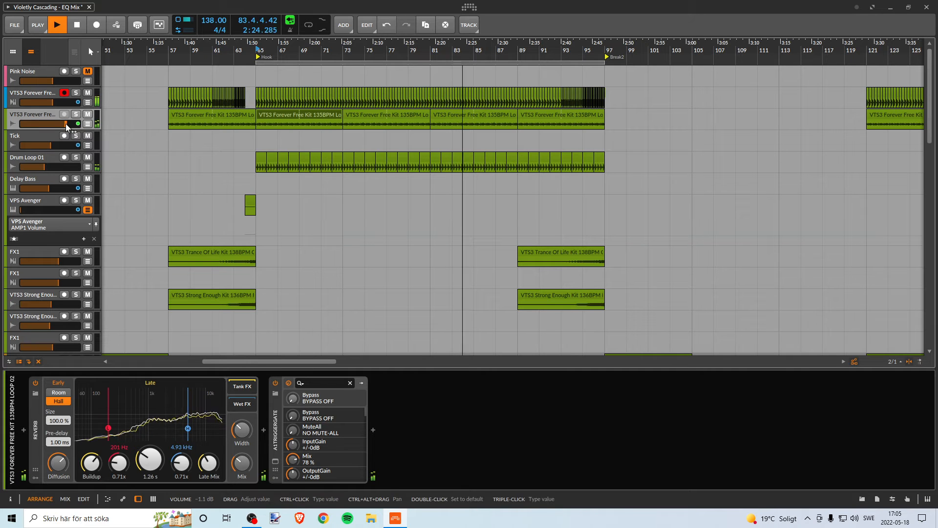
key(space)
key(space)
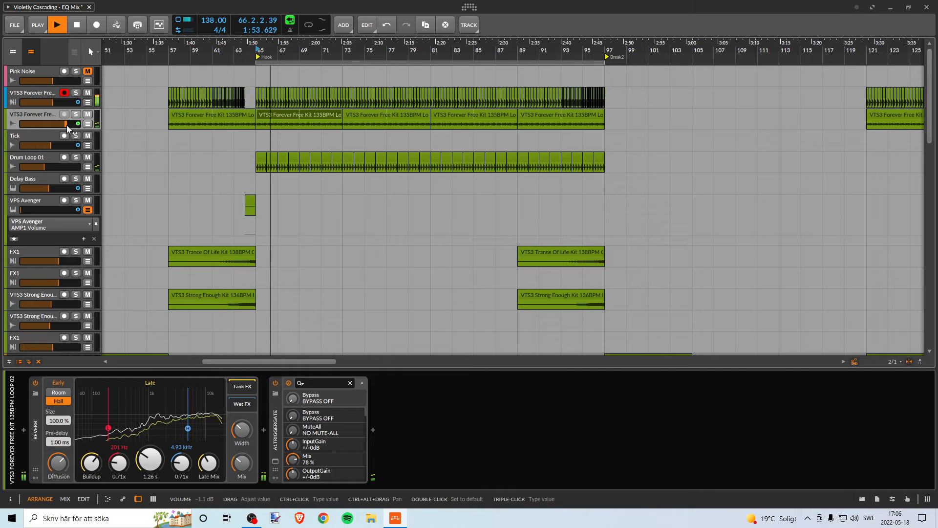
Fine-tune the VTS3 Forever Free Kit 135BPM Loop 02 track's volume and restart playback from about bar 63, just before the hook.
drag(67, 125, 66, 125)
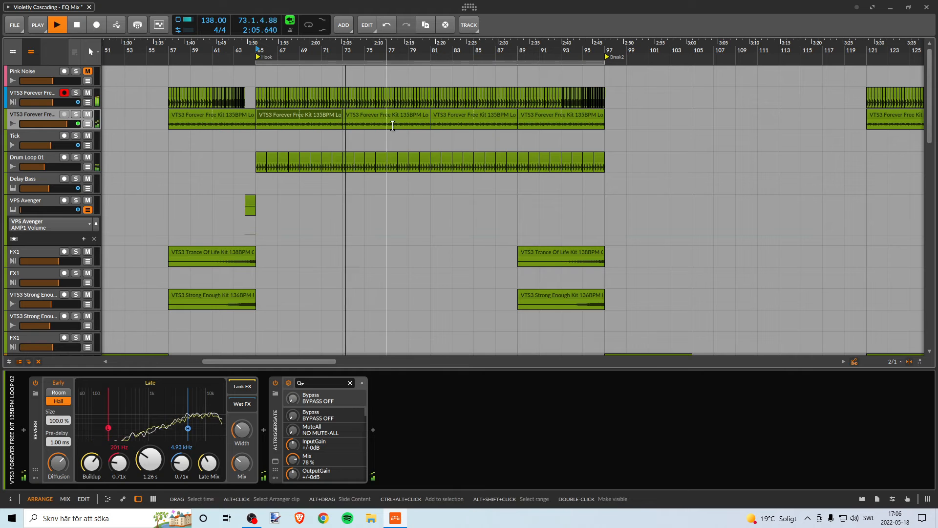
click(237, 51)
key(space)
key(space)
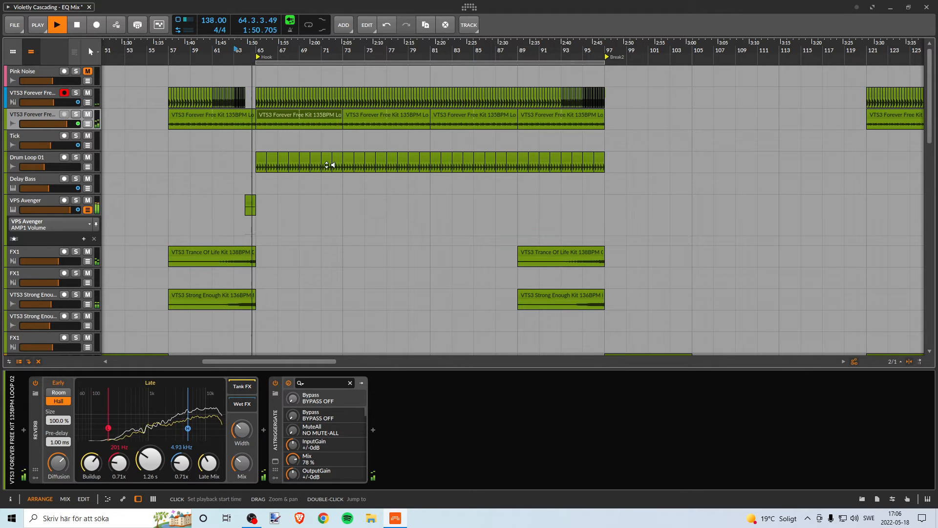
Fine-tune the Drum Loop 01 track's volume around -16.0 to -15.7 dB while the hook plays, and stop playback.
click(51, 161)
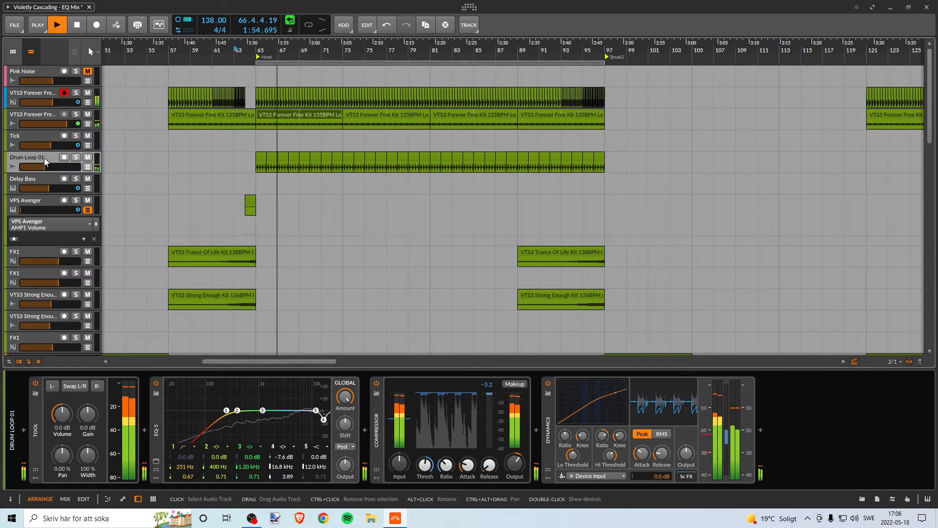
drag(44, 168, 46, 166)
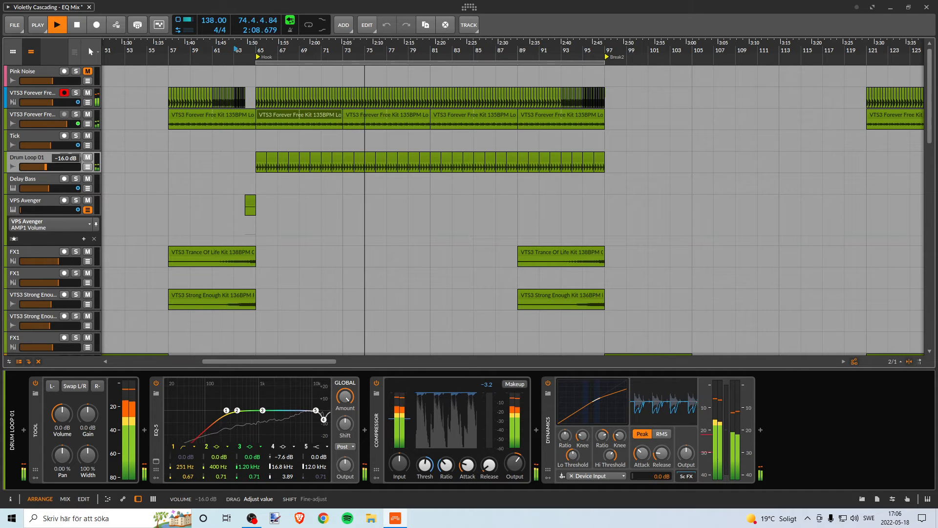
drag(46, 167, 46, 167)
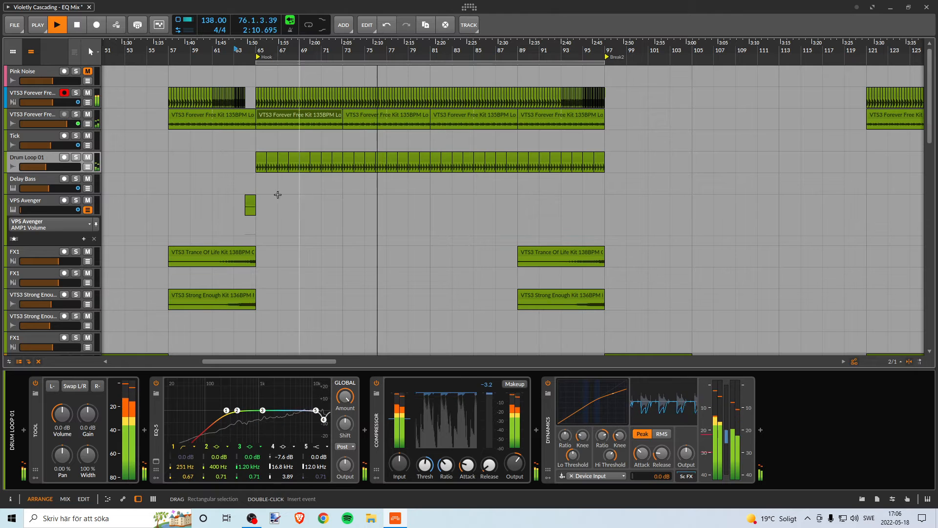
drag(46, 167, 47, 166)
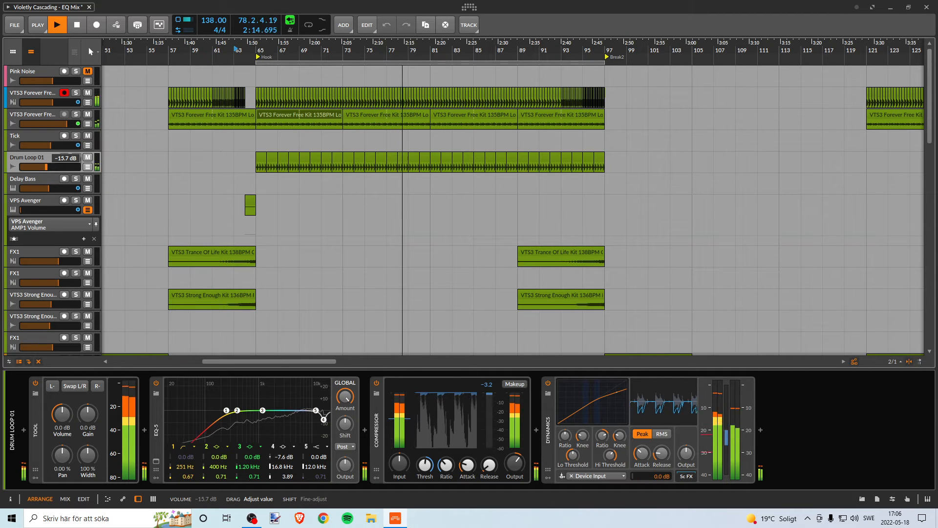
drag(46, 167, 46, 168)
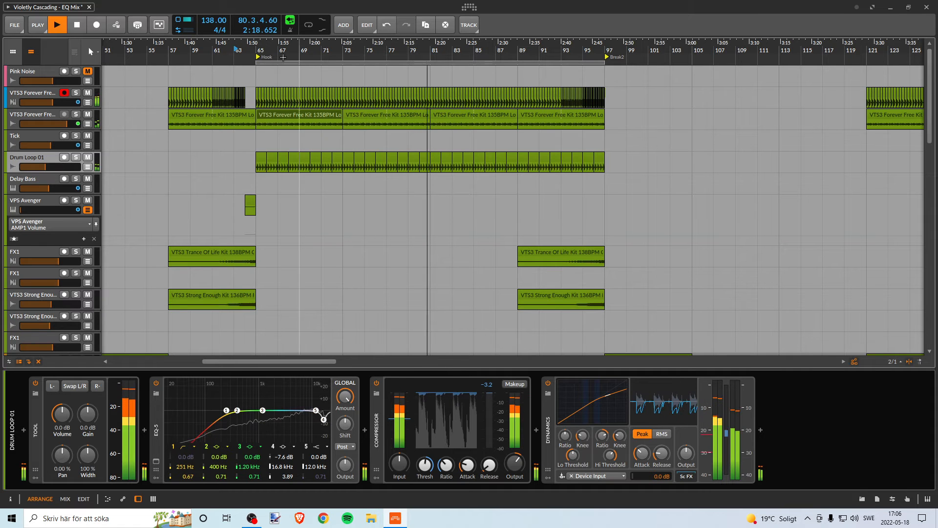
key(space)
Look through the tracks that have clips in the hook and show the Main Lead track's devices.
scroll(349, 151, down, 10)
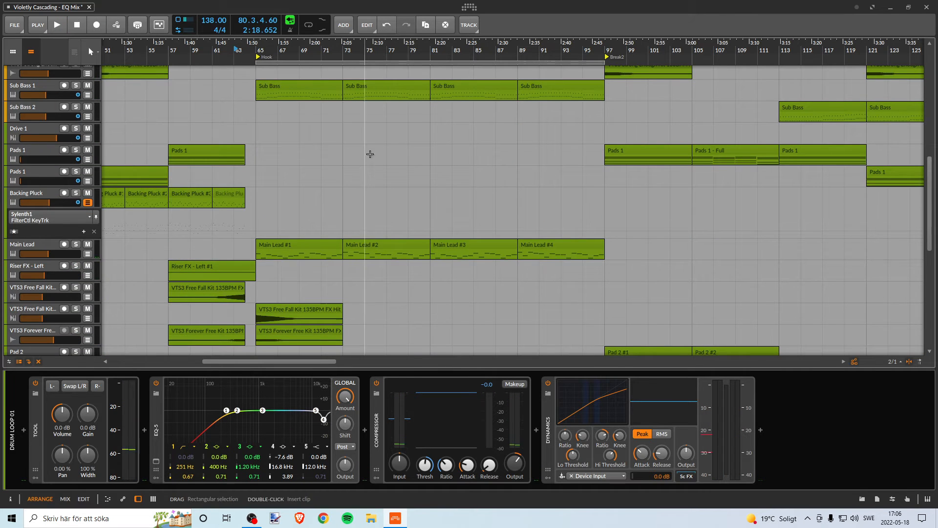
scroll(372, 154, up, 6)
scroll(367, 171, down, 8)
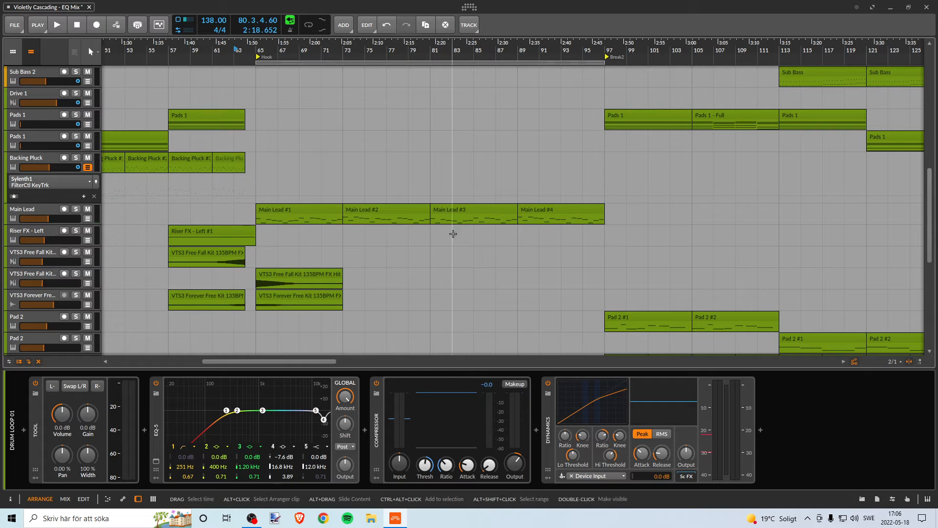
scroll(440, 250, down, 5)
scroll(421, 235, up, 10)
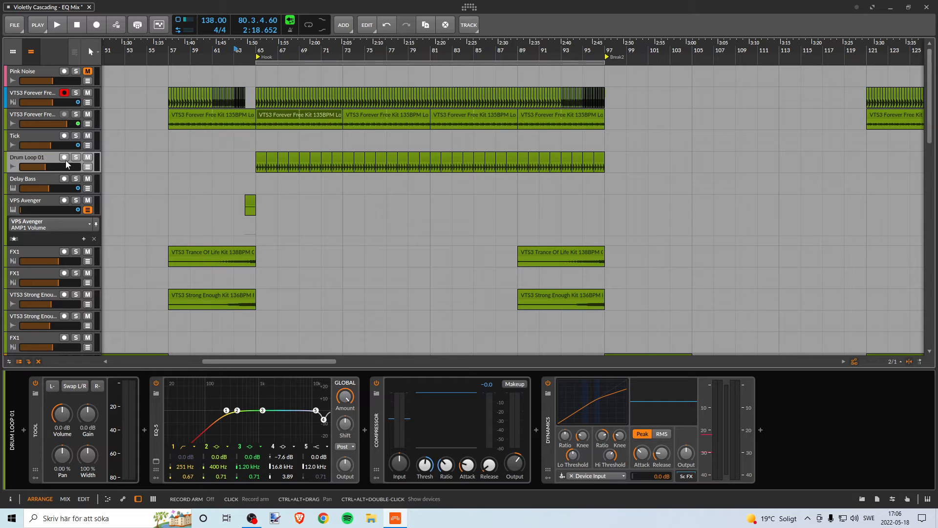
scroll(420, 234, down, 5)
scroll(371, 245, down, 1)
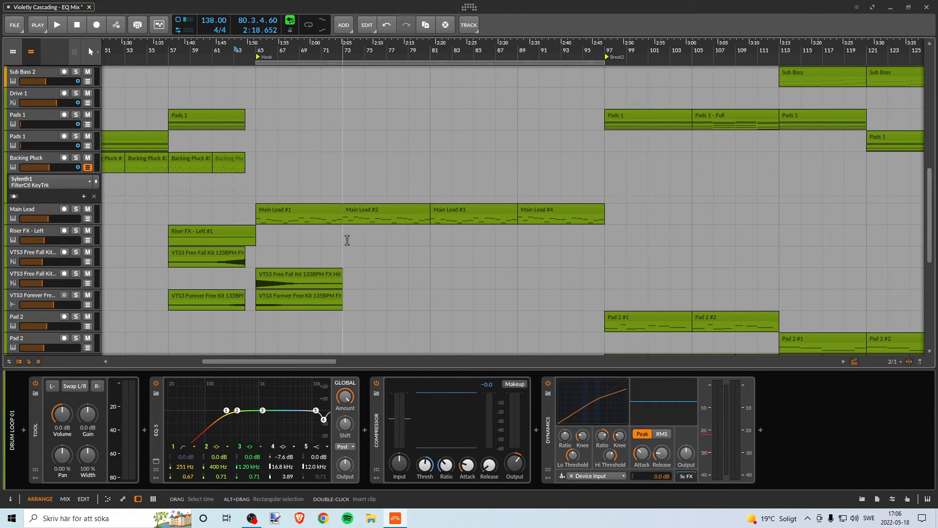
click(286, 211)
click(43, 214)
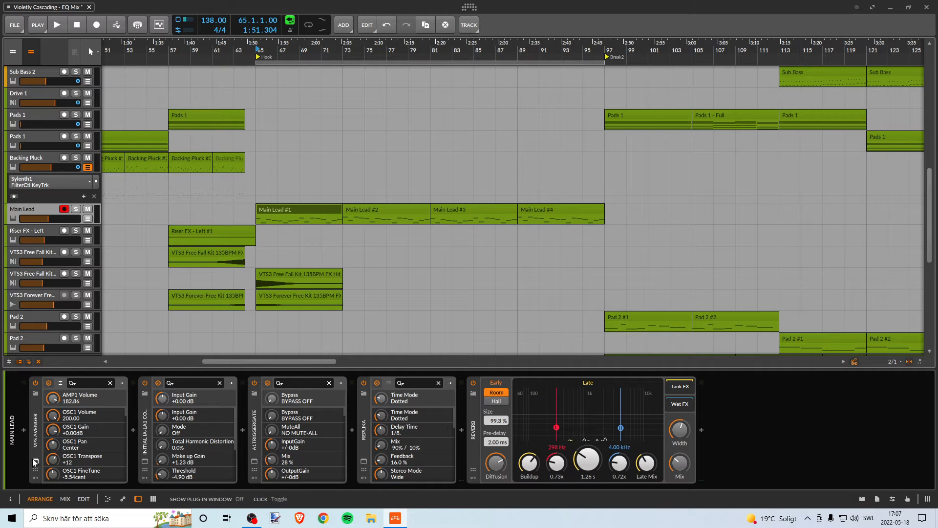
Compare the hook's drum, FX, sub bass and lead clips across the arrangement to check for missing parts.
scroll(315, 245, up, 12)
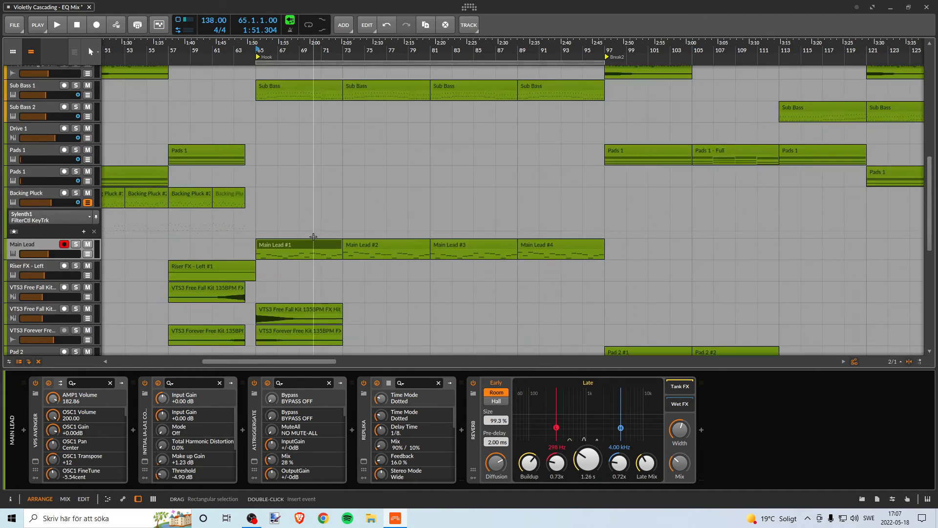
scroll(315, 296, down, 10)
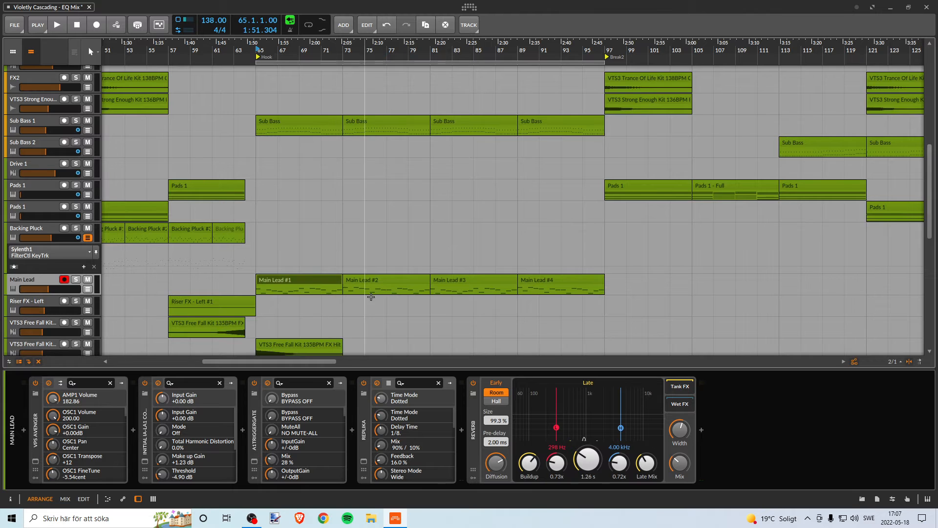
scroll(337, 280, down, 2)
scroll(313, 239, up, 15)
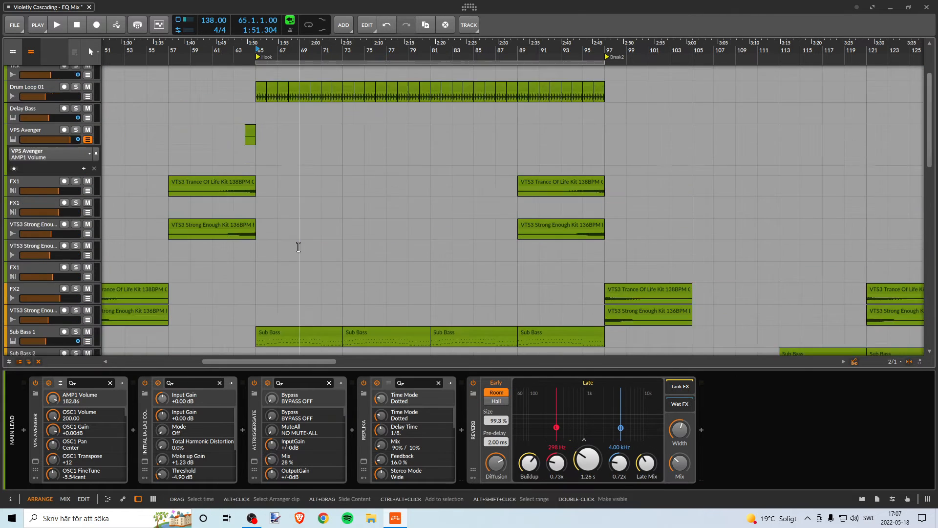
scroll(366, 215, down, 12)
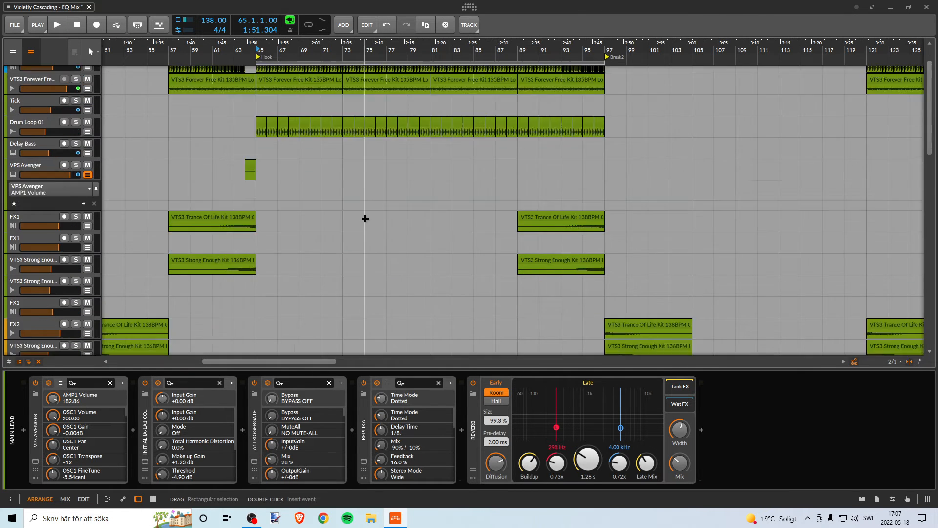
scroll(367, 215, up, 5)
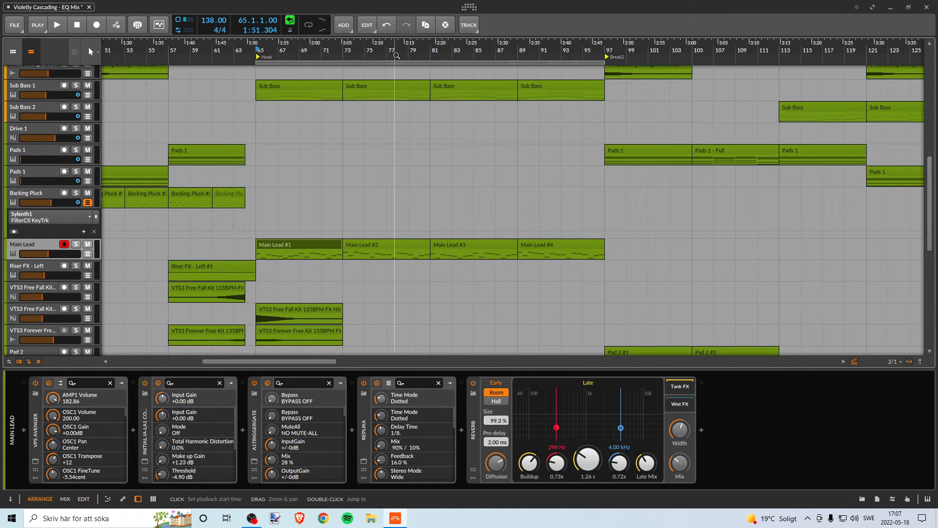
Select the Backing Pluck clips in the bars before the hook, one at a time.
drag(397, 56, 337, 44)
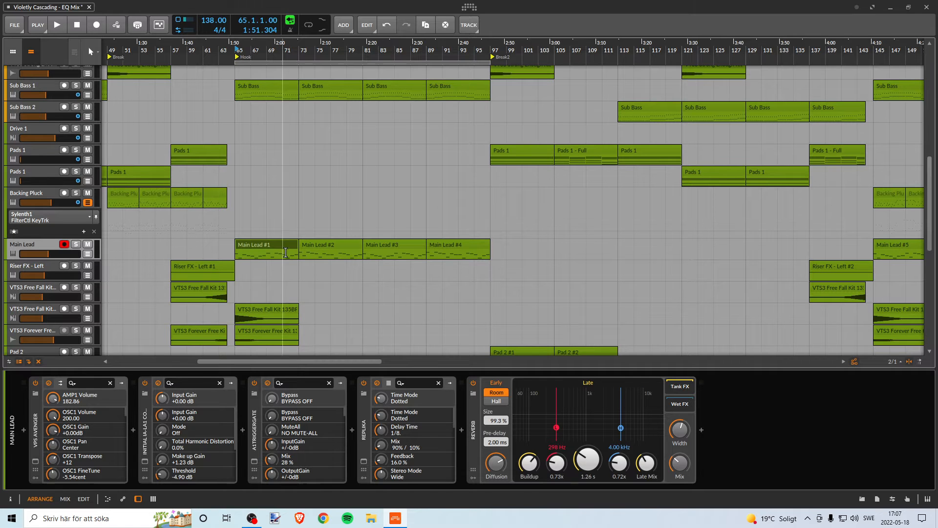
click(176, 192)
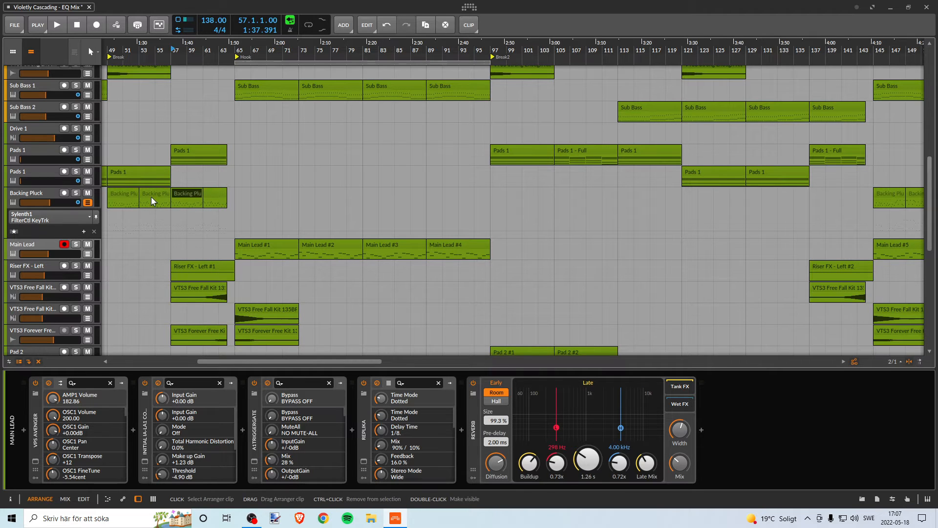
click(126, 192)
click(177, 192)
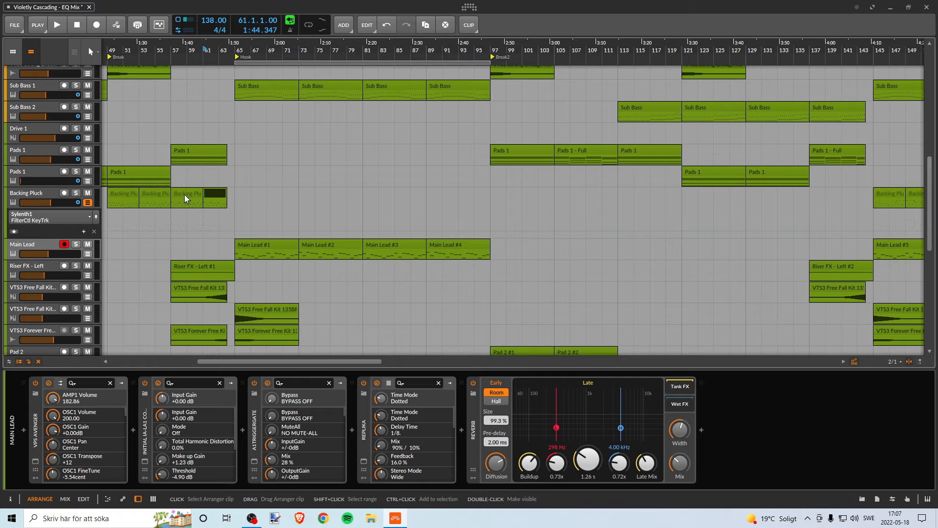
Move the loop region from the first hook to the second hook section, covering bars 145 to 177.
click(221, 199)
drag(334, 44, 307, 74)
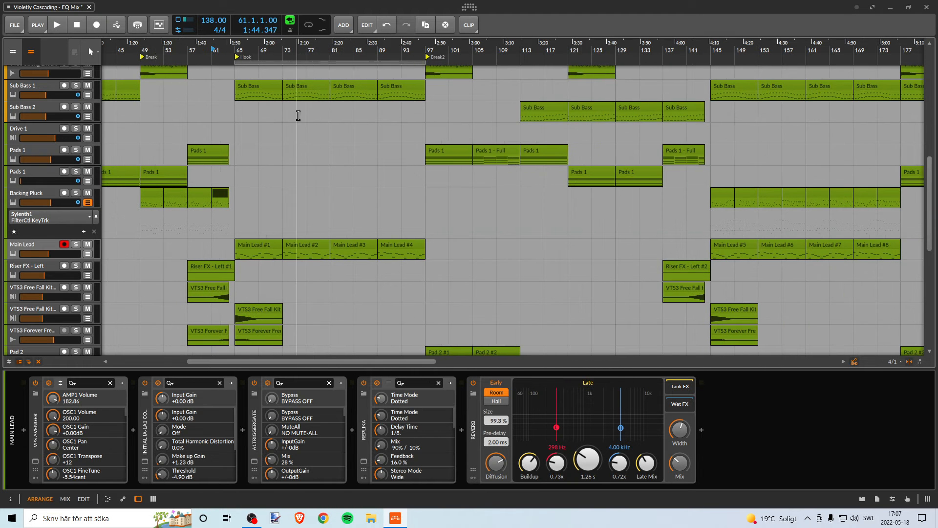
scroll(296, 109, up, 2)
scroll(295, 107, down, 1)
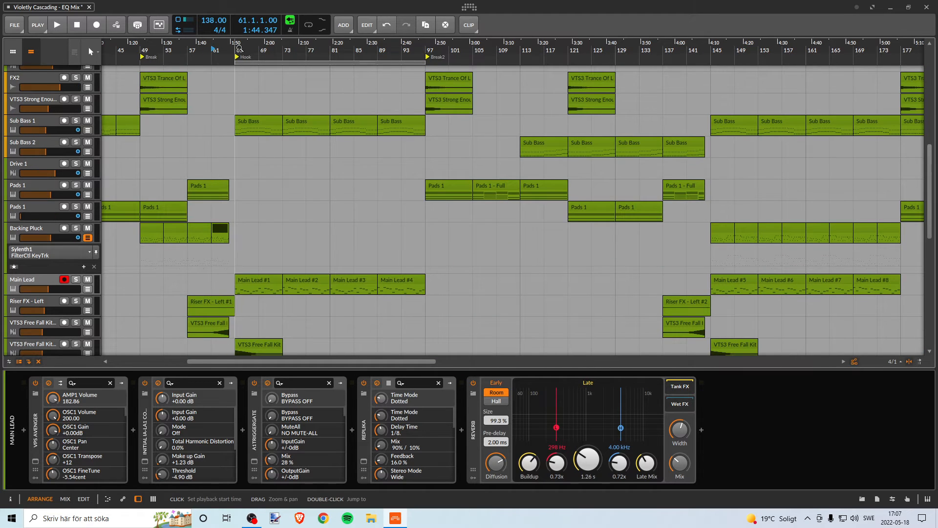
drag(238, 53, 317, 59)
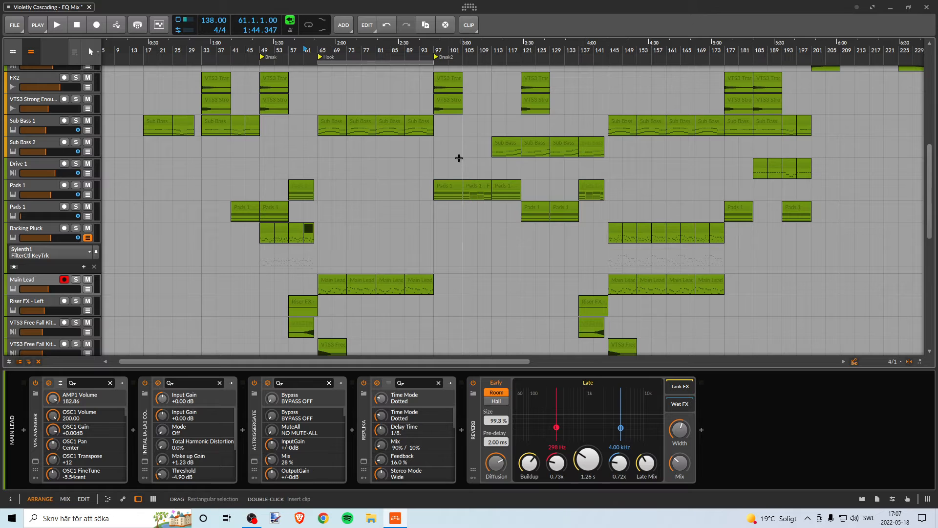
drag(427, 62, 514, 62)
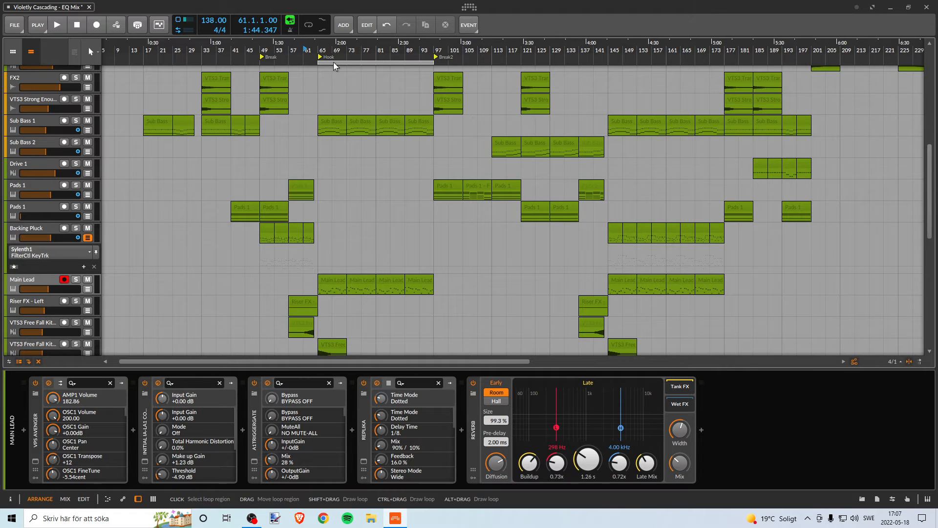
drag(333, 63, 536, 66)
drag(625, 77, 626, 79)
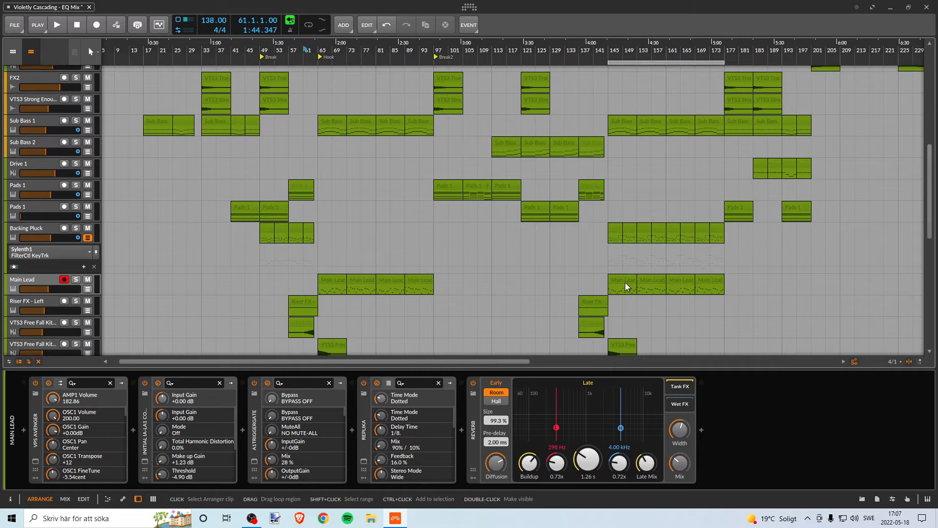
Insert a cue marker at bar 145 and name it "H".
right_click(611, 57)
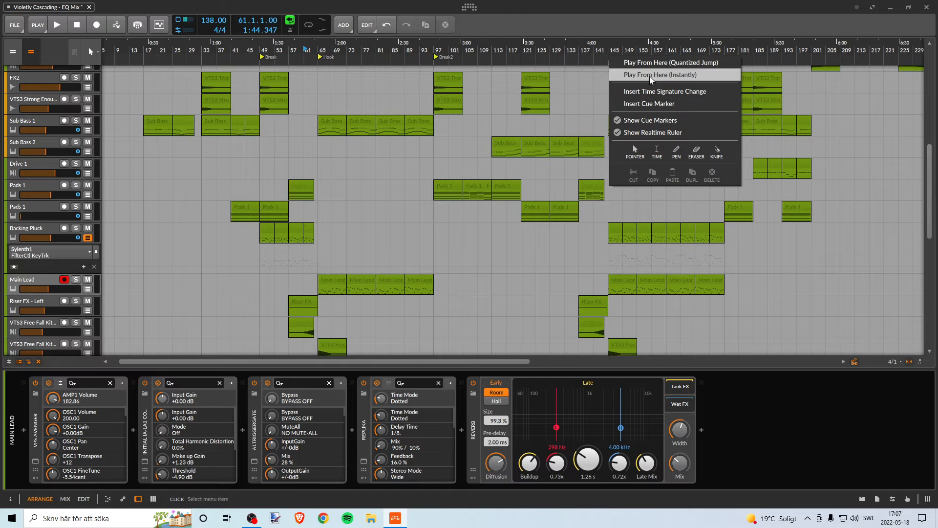
click(654, 104)
right_click(625, 60)
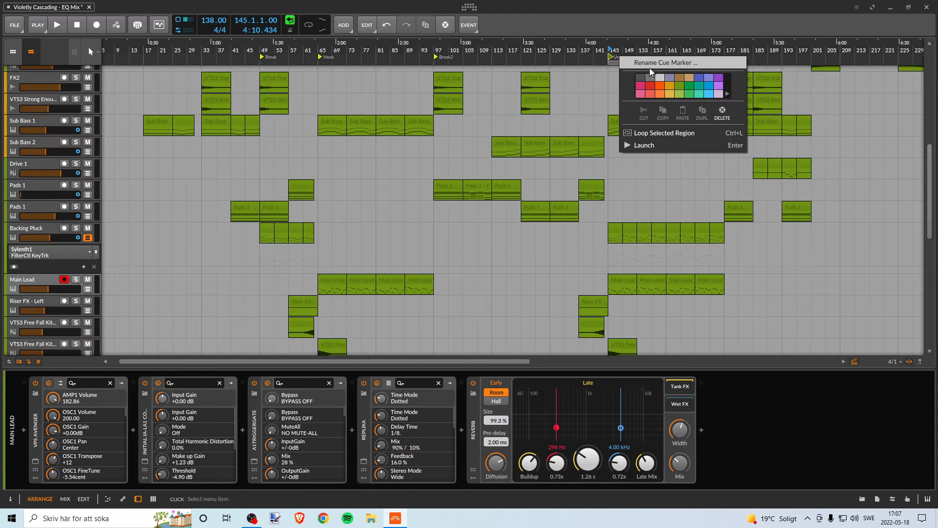
click(644, 59)
text(Hook2)
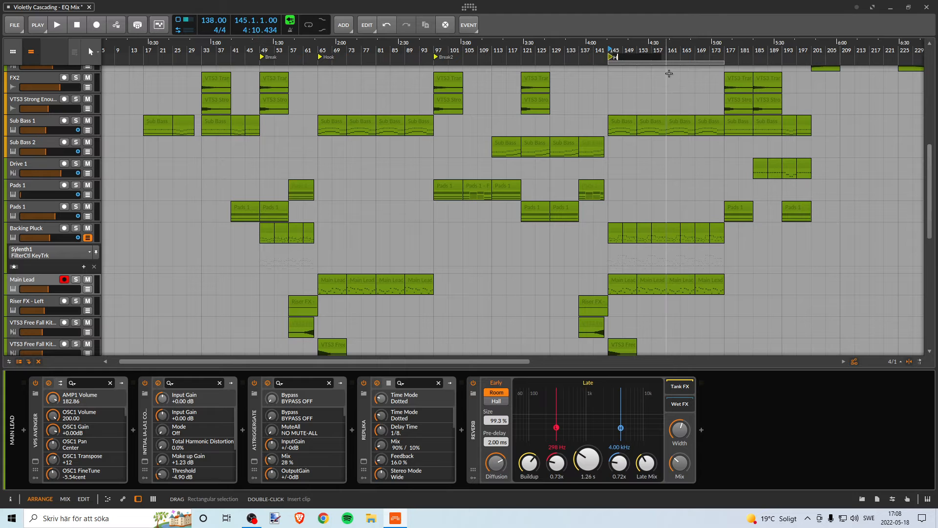
key(Return)
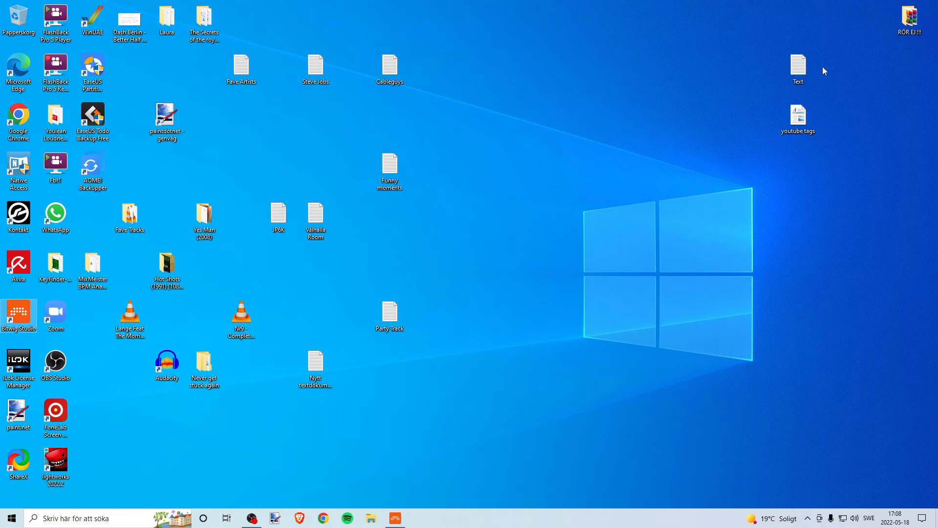
Open the Text note from the desktop, write "Hook" on the blank line above "More Music Tutorials in Bitwig!" and copy the word.
double_click(801, 69)
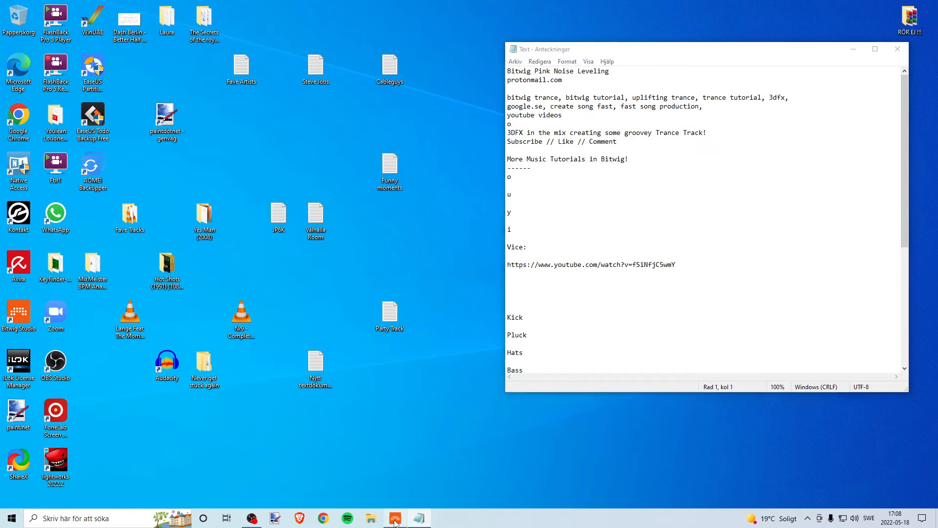
click(395, 518)
click(419, 518)
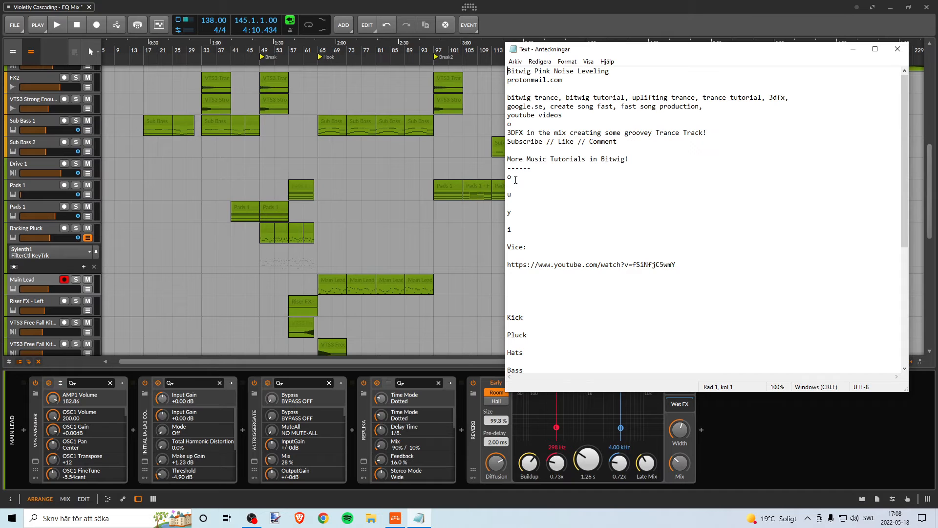
drag(513, 178, 507, 177)
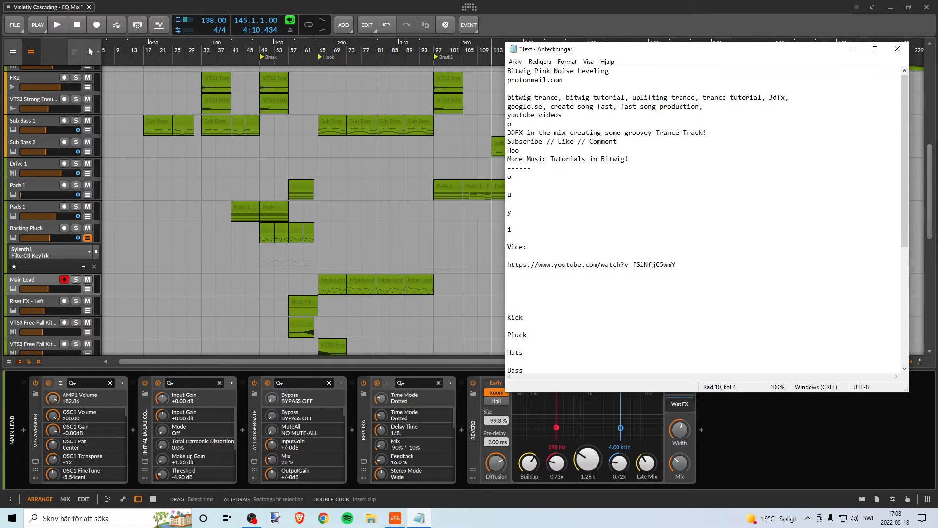
text(k)
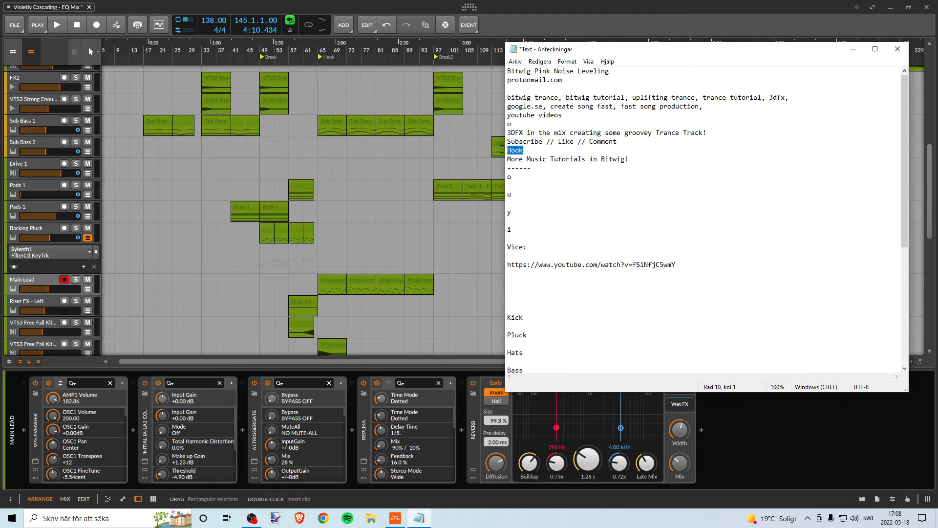
click(550, 41)
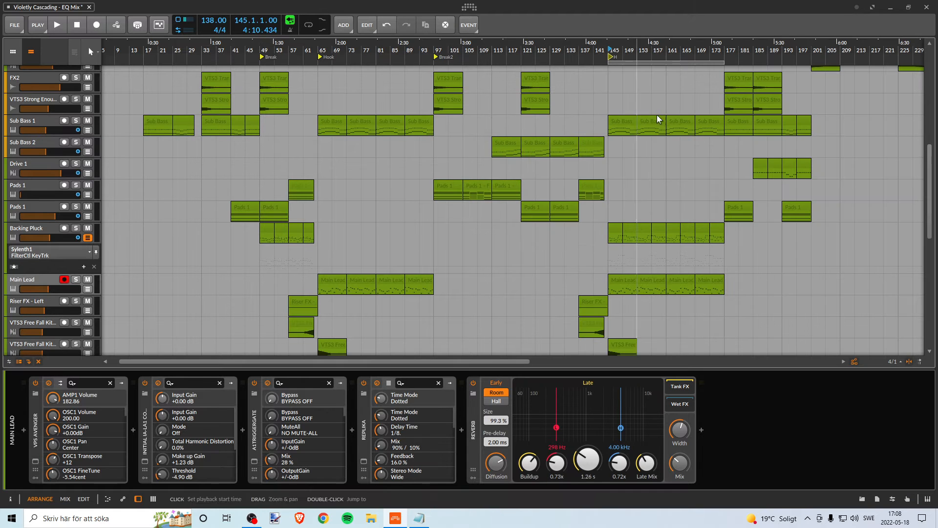
Return to Bitwig Studio and rename the cue marker at bar 145 as "Hook 2".
right_click(613, 56)
click(632, 64)
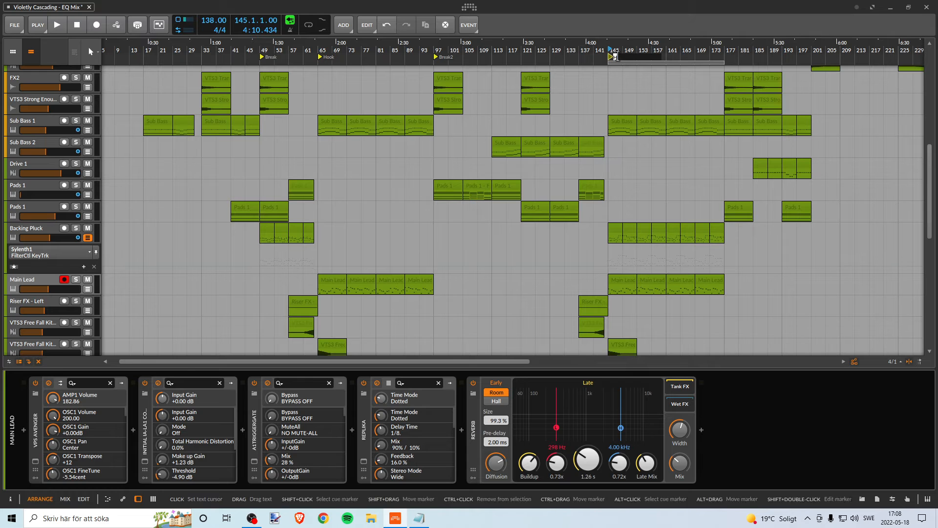
text(Hook)
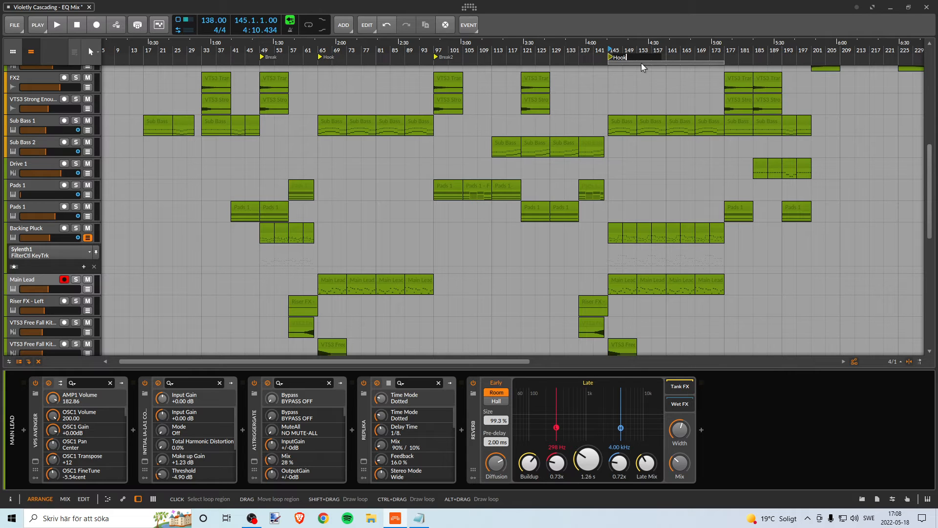
text( 2)
key(Return)
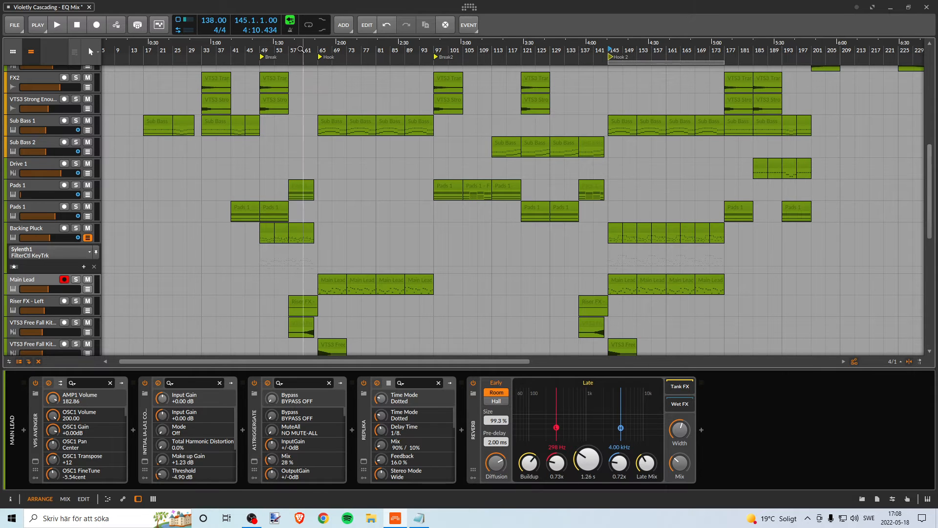
Rename the cue marker at bar 65 as "Hook 1".
click(325, 57)
right_click(324, 57)
click(372, 66)
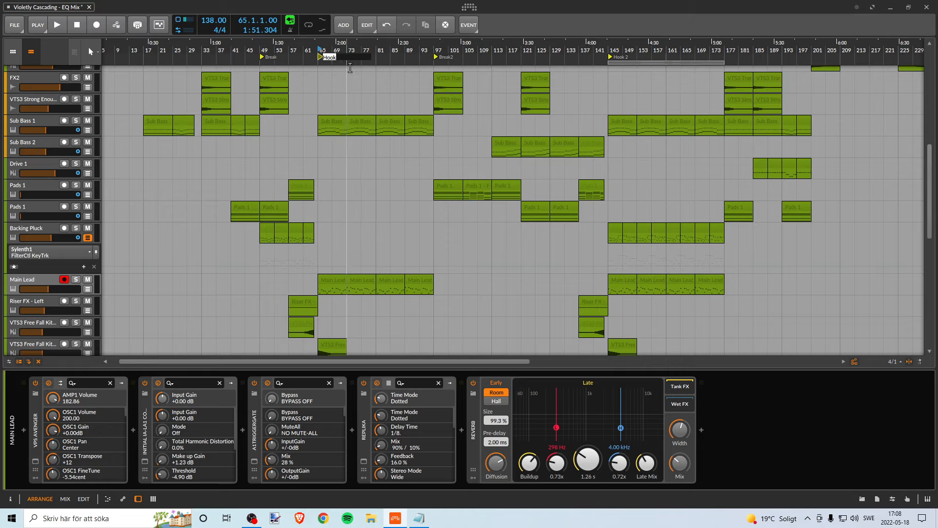
text(1)
key(Return)
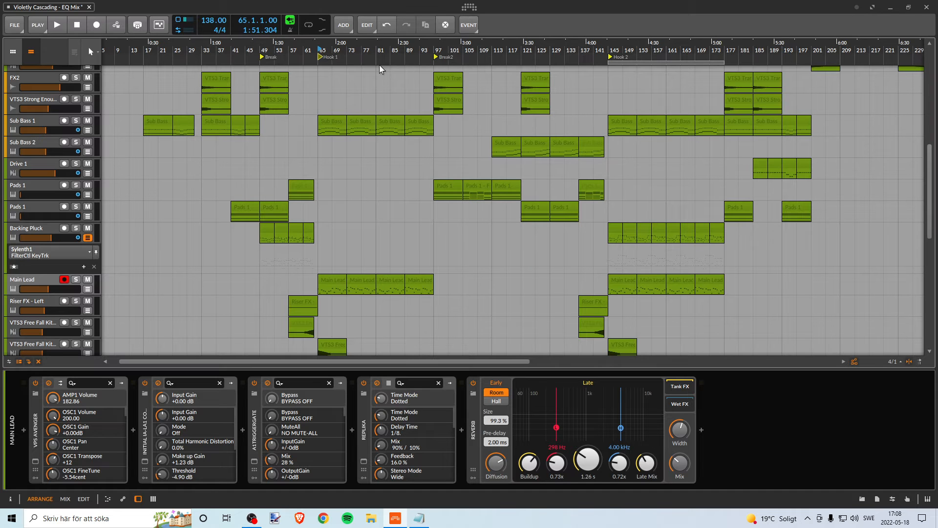
Rename the cue marker at bar 49 as "Break 1".
click(271, 57)
right_click(270, 57)
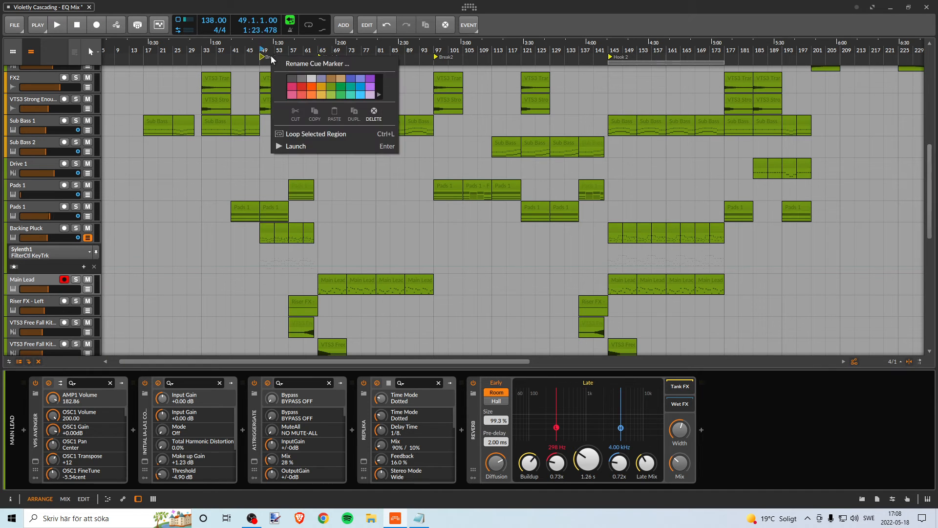
click(343, 65)
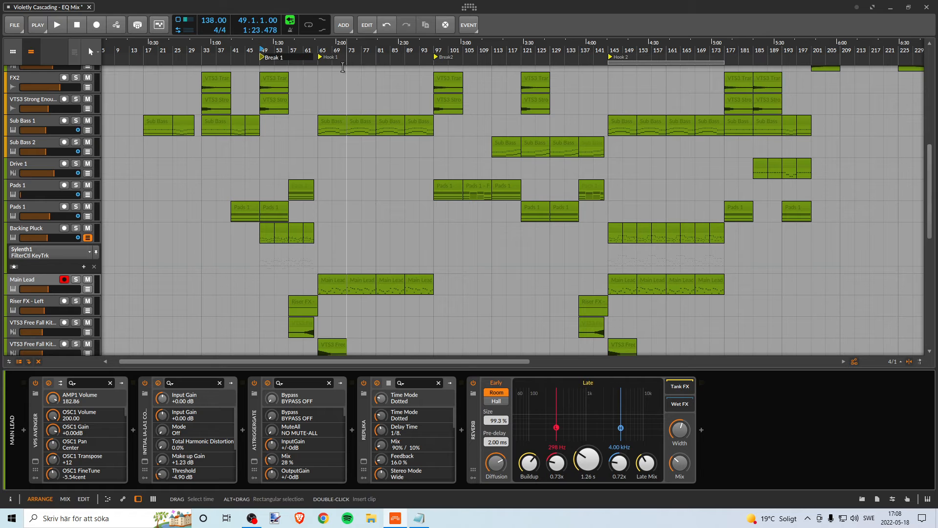
key(Return)
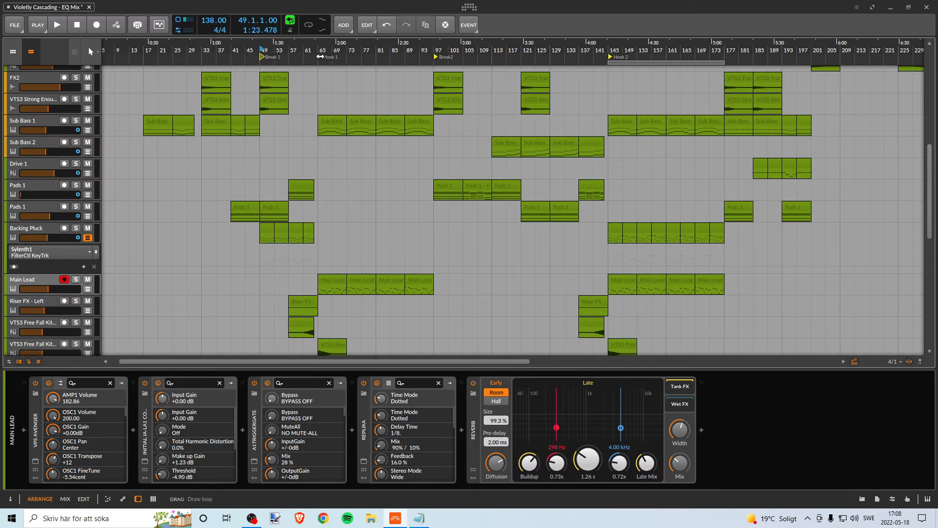
Review the cue markers from Start onward and examine the clips on all tracks after the Hook 2 section.
drag(245, 49, 274, 49)
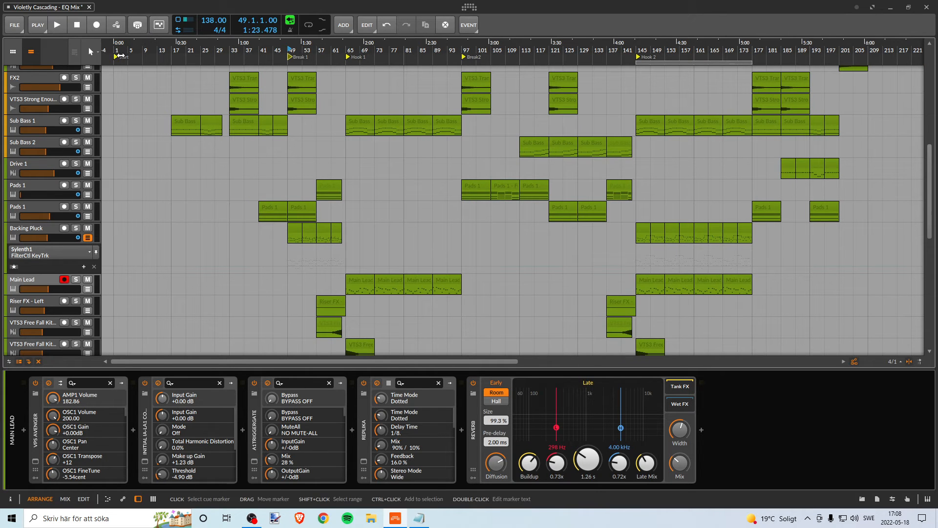
click(118, 56)
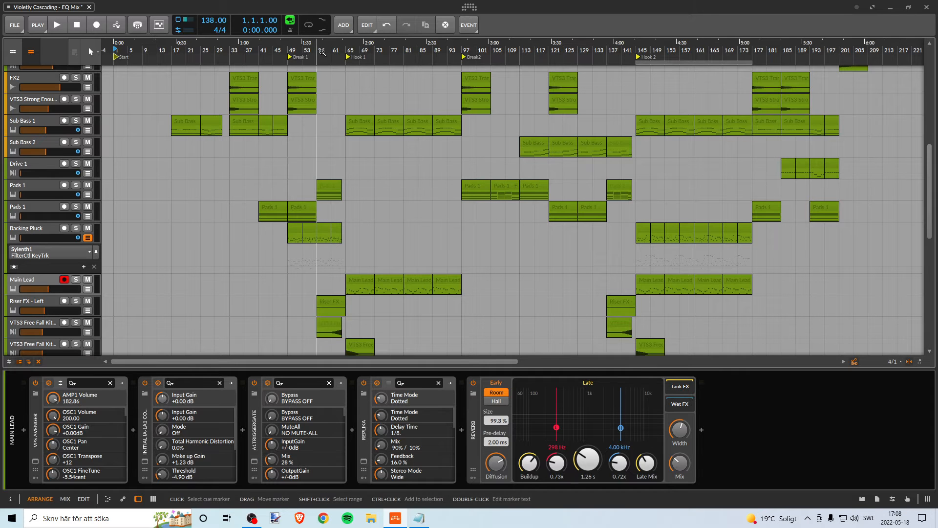
drag(323, 52, 217, 51)
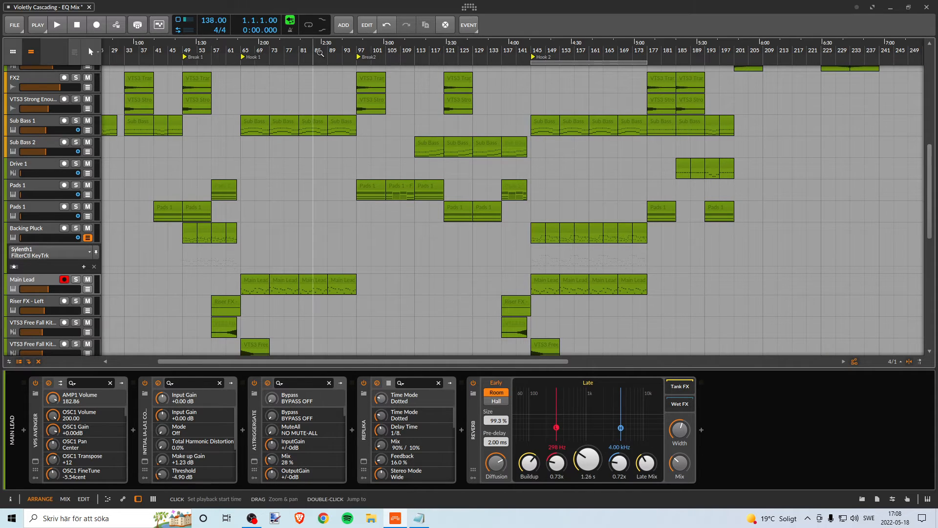
drag(319, 53, 265, 52)
drag(323, 52, 255, 52)
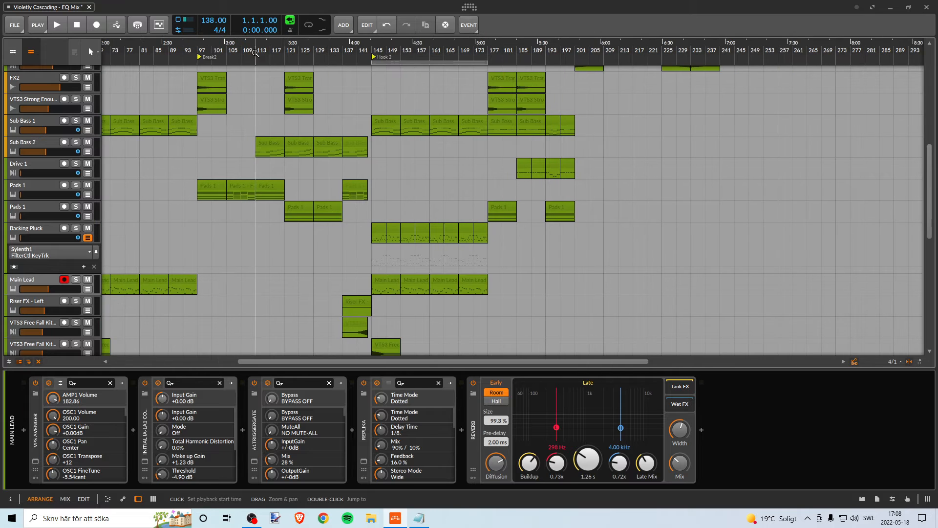
mouse_move(399, 52)
mouse_down()
mouse_move(356, 52)
mouse_move(397, 53)
mouse_up()
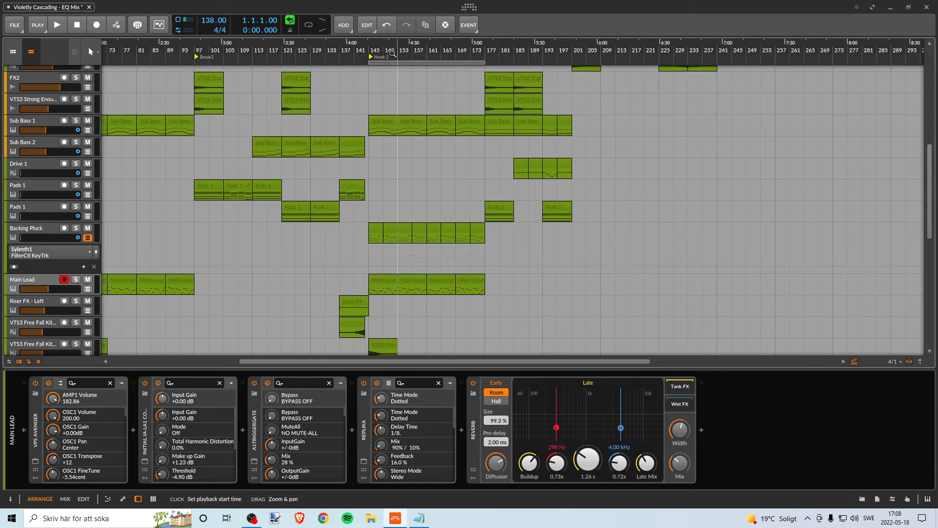
scroll(306, 131, up, 3)
scroll(307, 128, down, 2)
scroll(528, 166, up, 4)
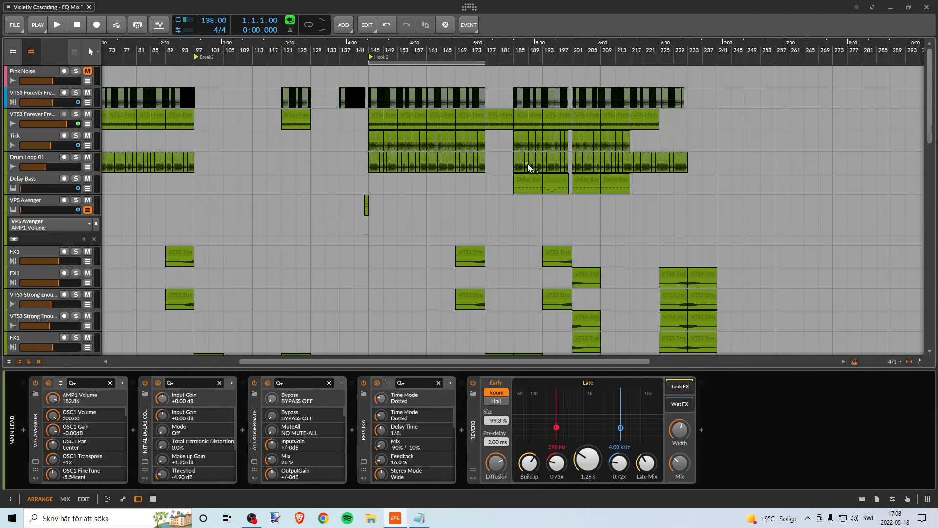
Play the arrangement from bar 177 and examine which tracks have clips in the section following Hook 2.
click(487, 50)
key(space)
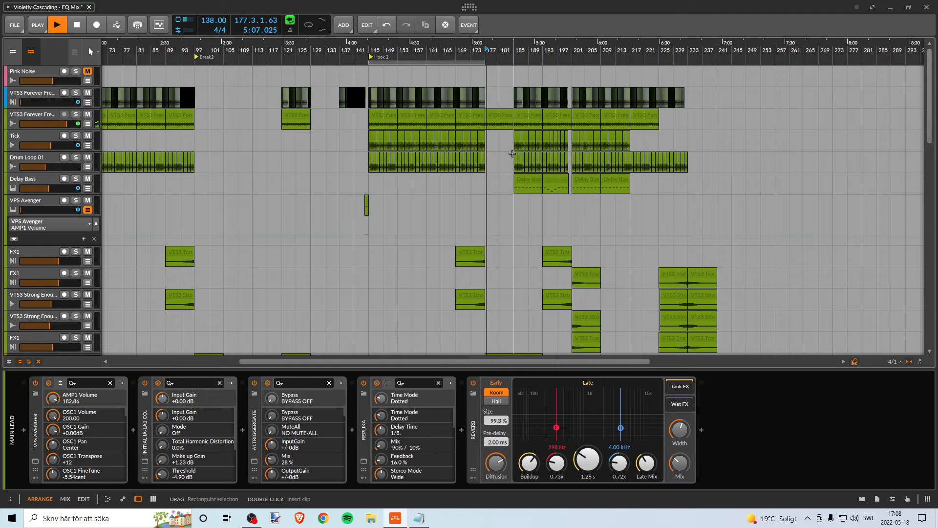
scroll(289, 60, down, 3)
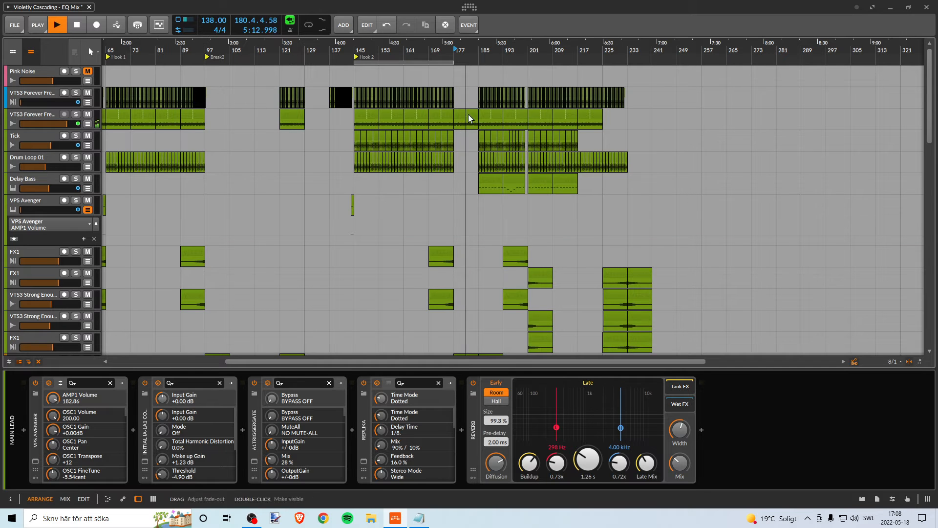
scroll(468, 122, down, 5)
scroll(468, 122, up, 4)
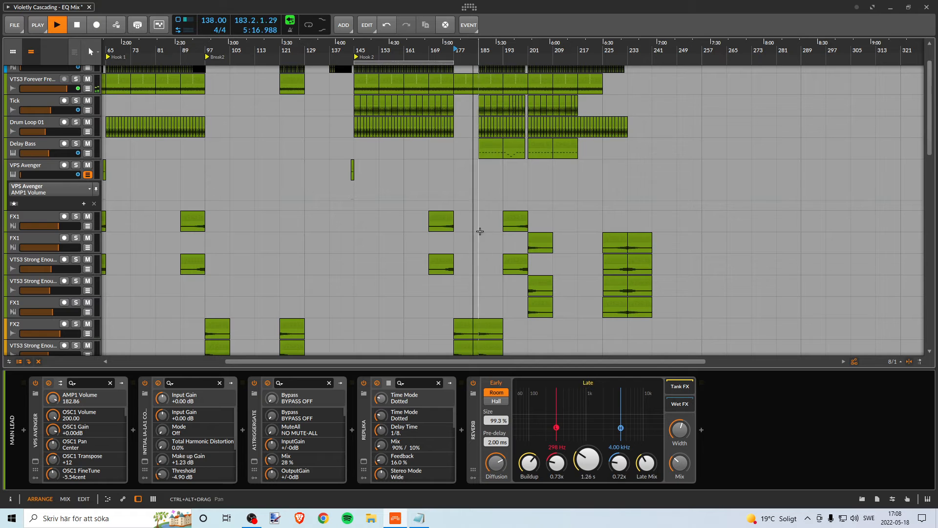
scroll(480, 231, up, 1)
scroll(470, 225, down, 1)
scroll(470, 224, up, 1)
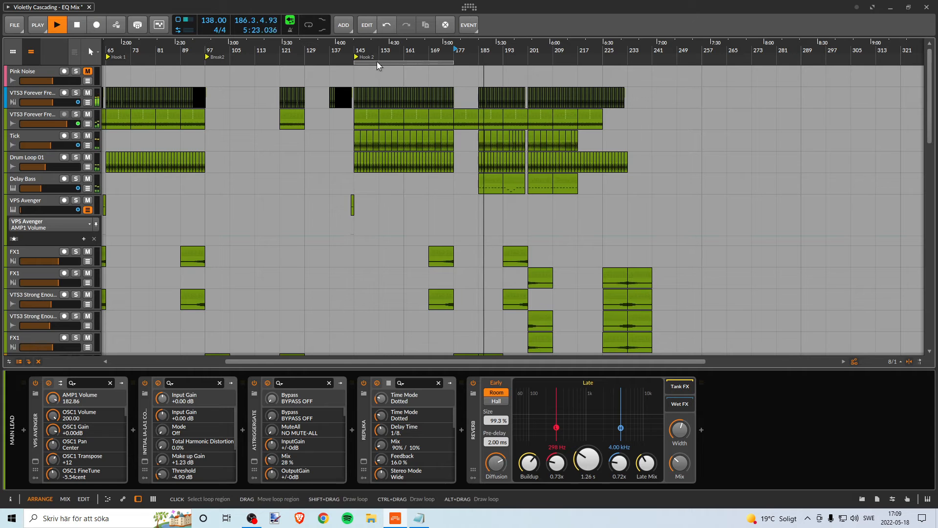
Move the loop region to start at bar 177 and shorten it to end at bar 201.
drag(377, 61, 480, 59)
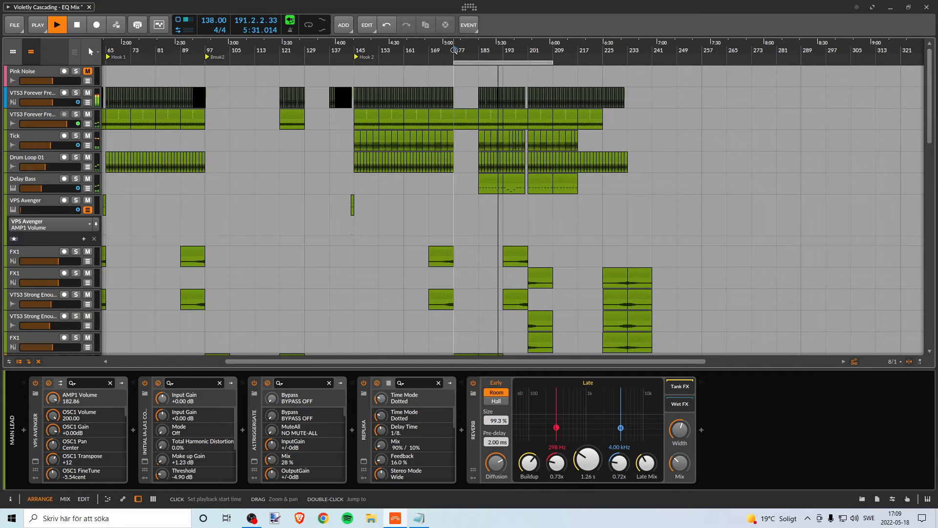
drag(553, 62, 528, 62)
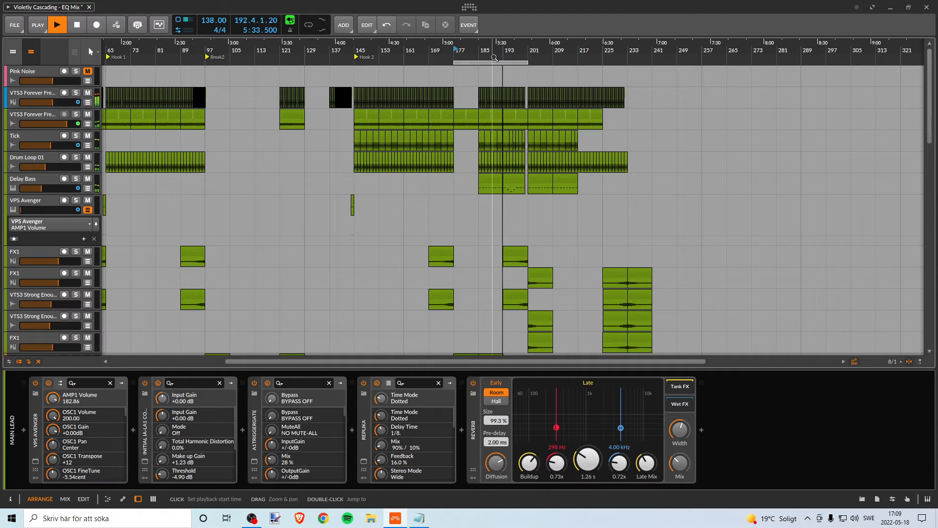
Insert a cue marker at bar 177 after the Hook 2 section and name it "Bridge".
right_click(455, 51)
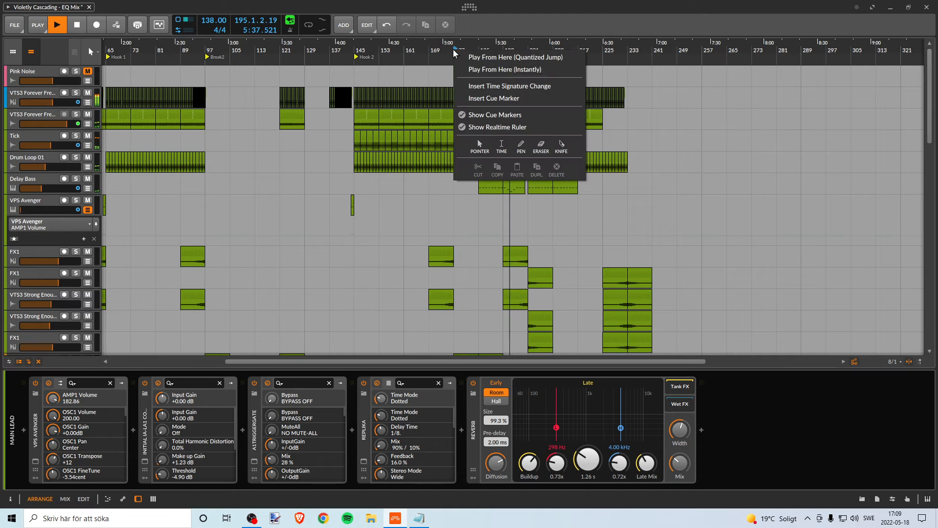
click(478, 99)
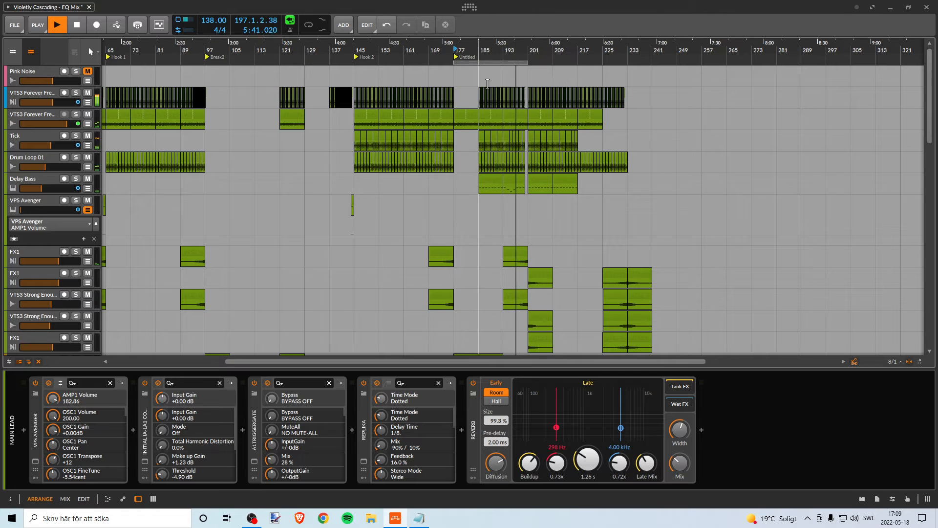
right_click(462, 59)
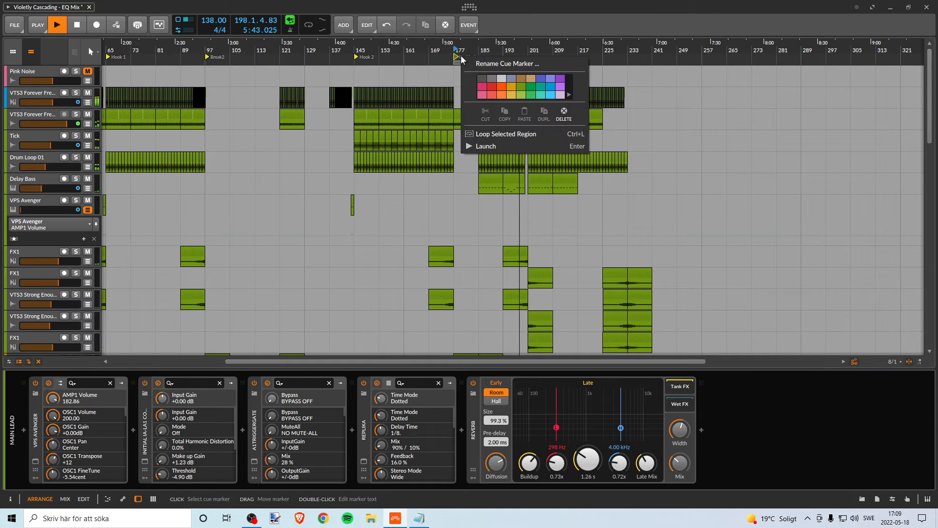
click(506, 64)
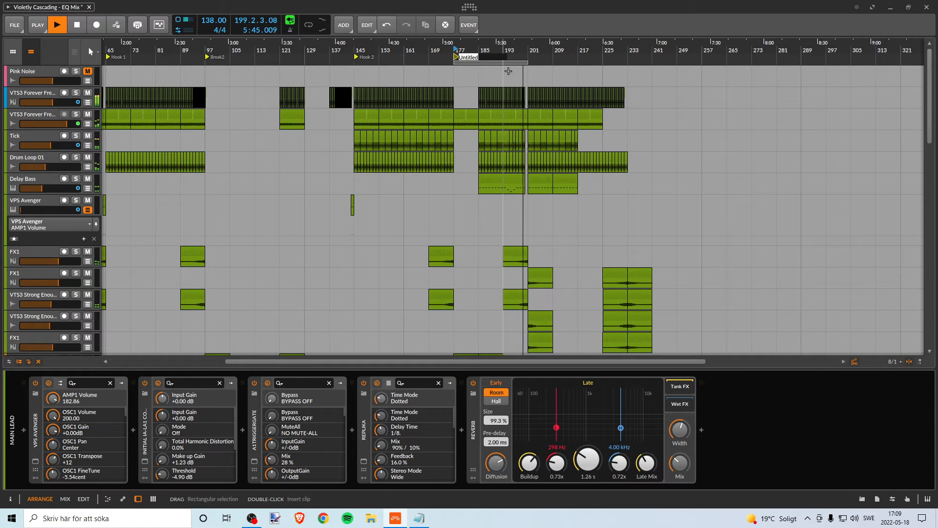
text(Br)
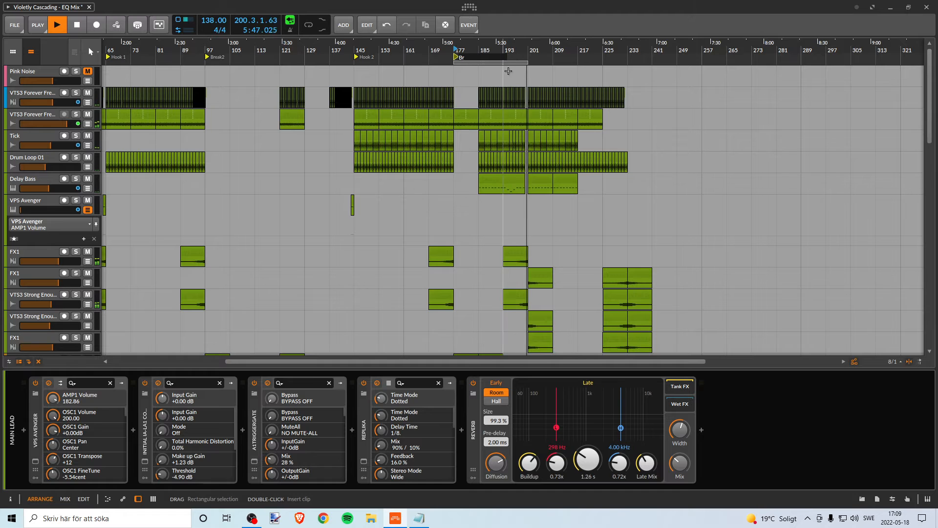
key(alt+Tab)
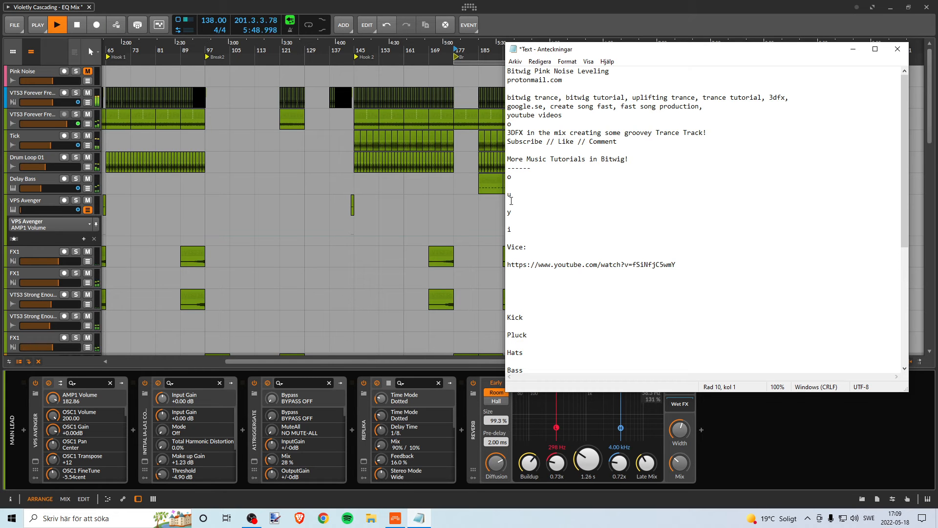
key(alt+Tab)
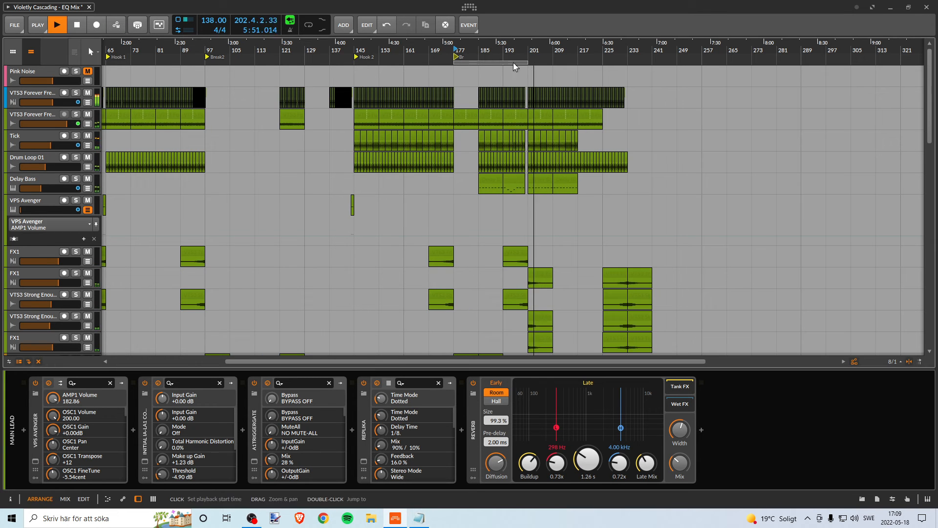
right_click(458, 57)
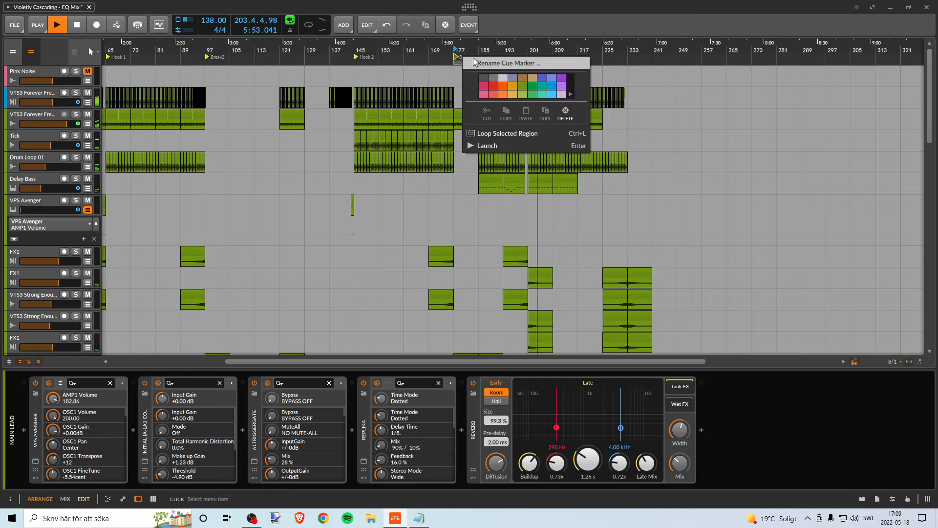
click(470, 62)
text(Bridge)
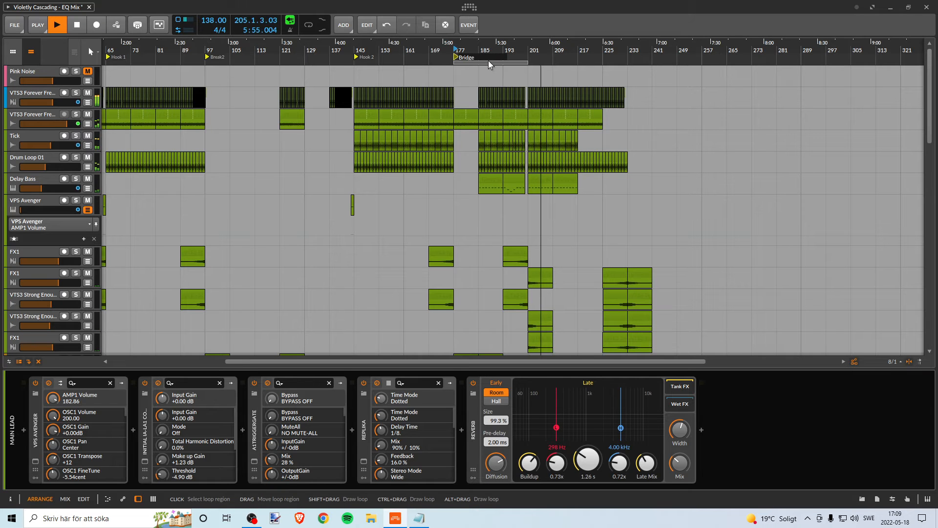
key(Return)
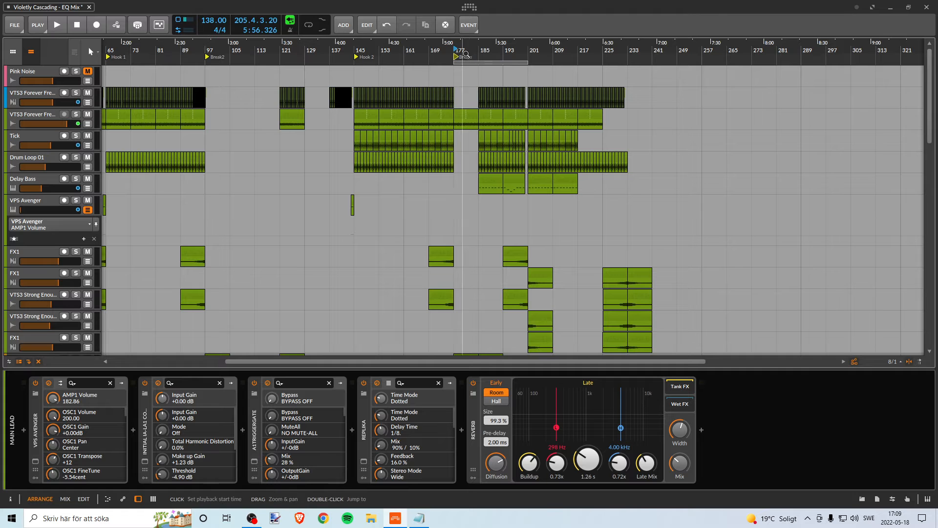
Move the loop region to start at bar 33, ahead of the Break 1 marker.
mouse_move(470, 53)
mouse_down()
mouse_move(567, 53)
mouse_move(475, 59)
mouse_up()
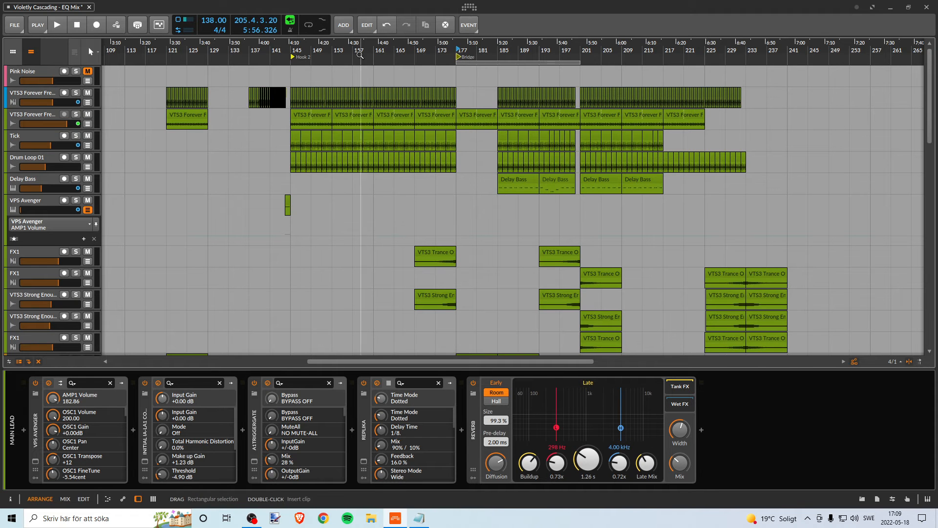
drag(333, 53, 548, 53)
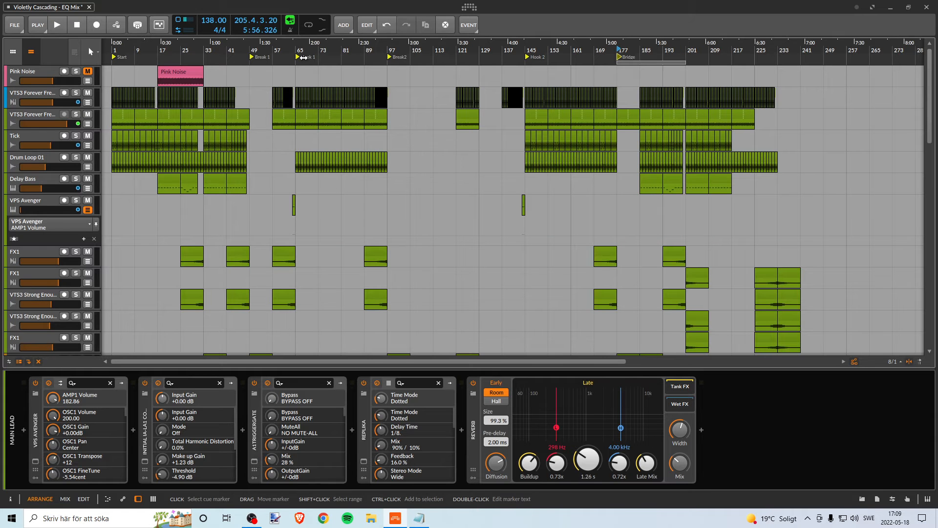
drag(305, 56, 247, 52)
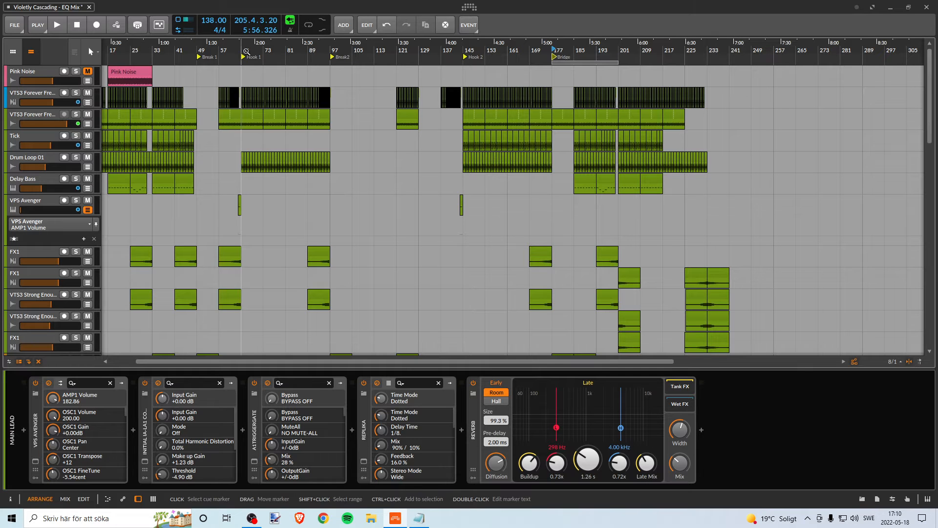
drag(566, 55, 495, 61)
mouse_move(431, 53)
mouse_down()
mouse_move(524, 48)
mouse_move(66, 58)
mouse_move(376, 52)
mouse_move(595, 72)
mouse_move(165, 57)
mouse_up()
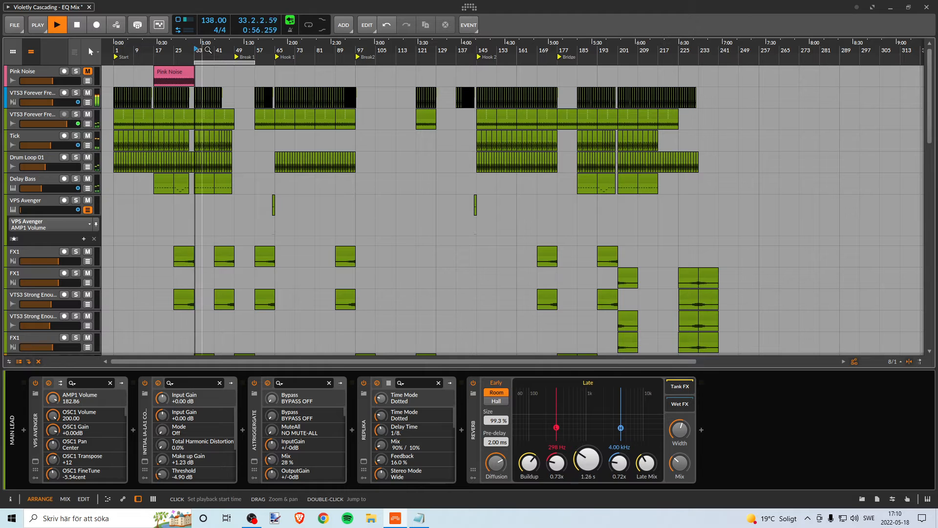
Play the arrangement from bar 41 and examine the clips on the lower tracks around the Break 1 marker.
key(space)
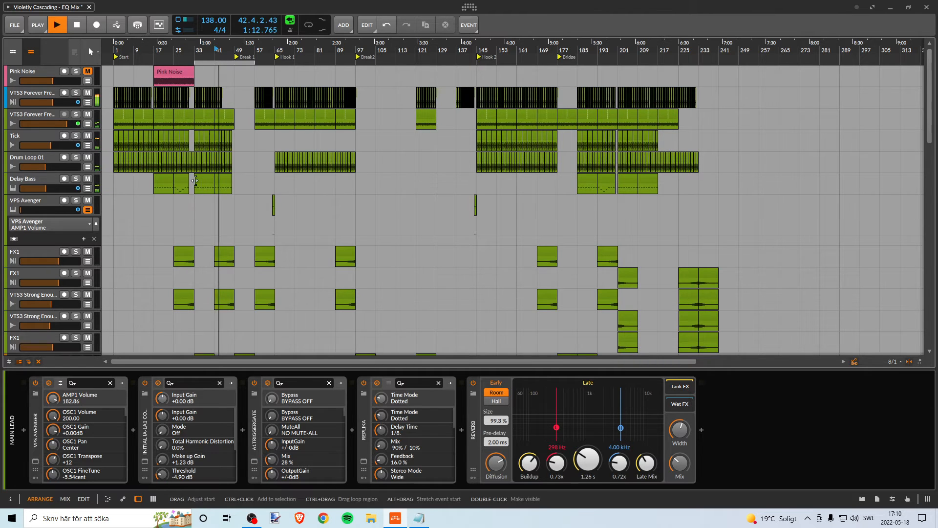
scroll(195, 181, down, 10)
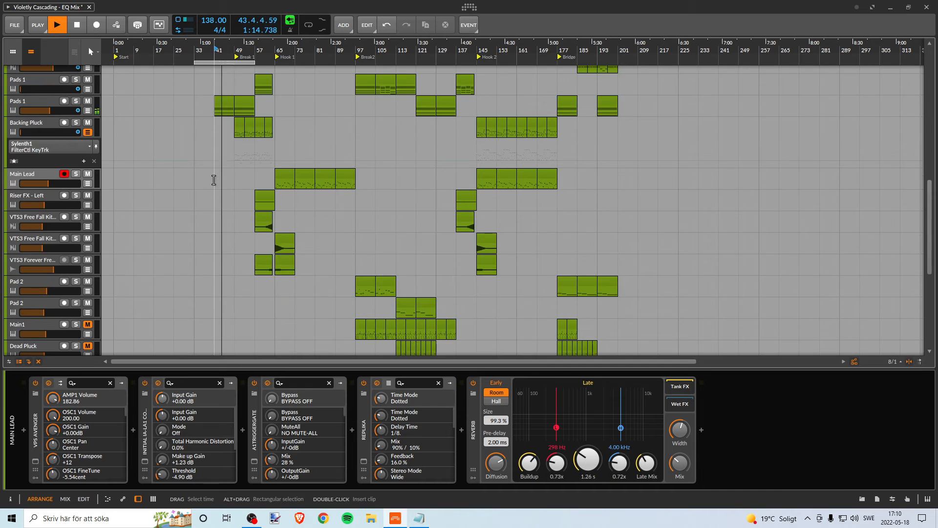
scroll(214, 182, down, 10)
key(space)
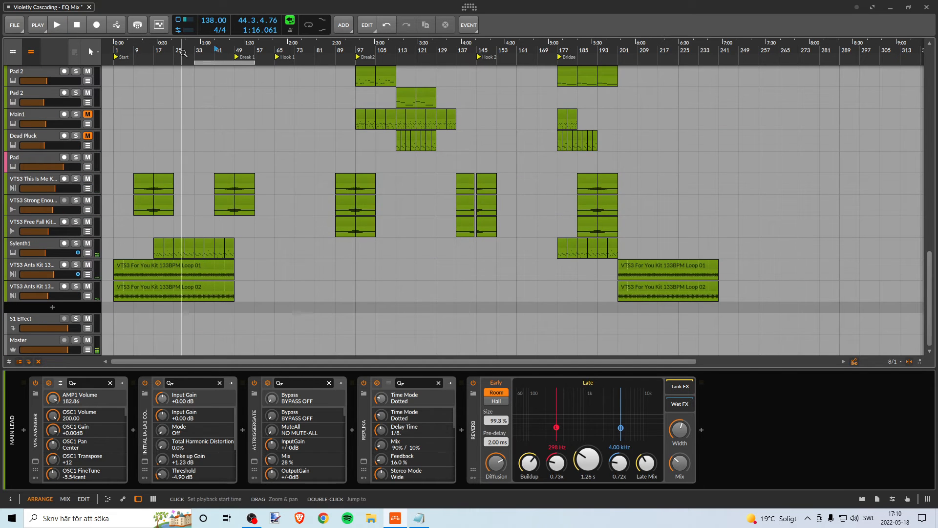
Move the loop region to start at bar 49, aligned with the Break 1 marker.
drag(182, 52, 167, 132)
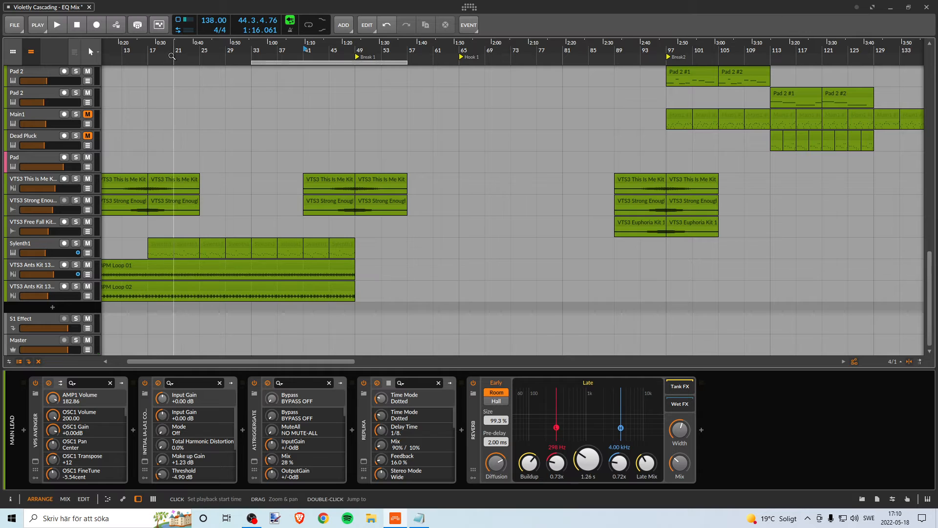
drag(273, 61, 379, 76)
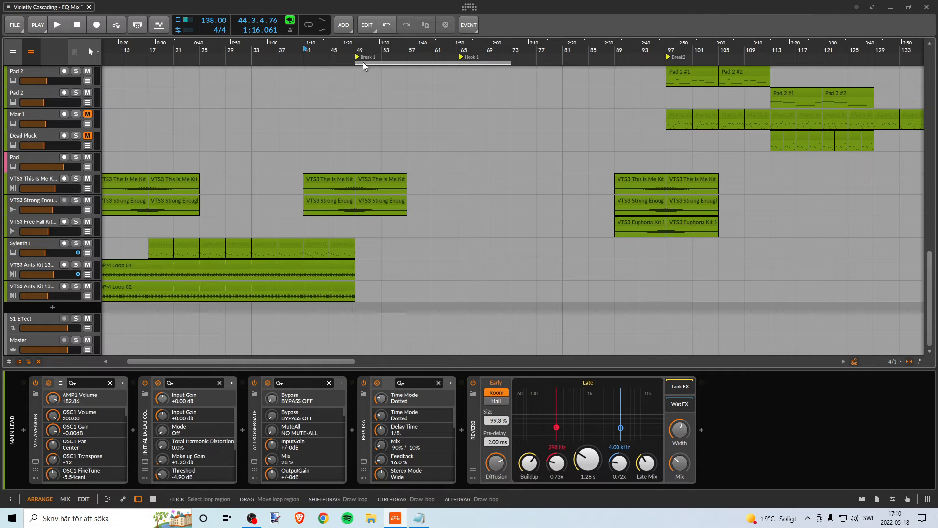
Solo the Sylenth1 track, play it briefly from bar 17, and turn the solo off again.
click(76, 243)
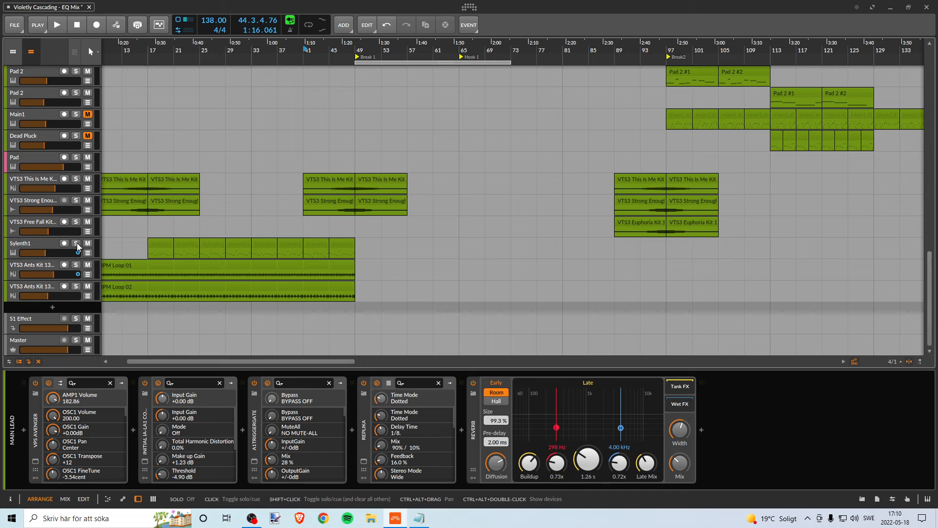
click(149, 51)
key(space)
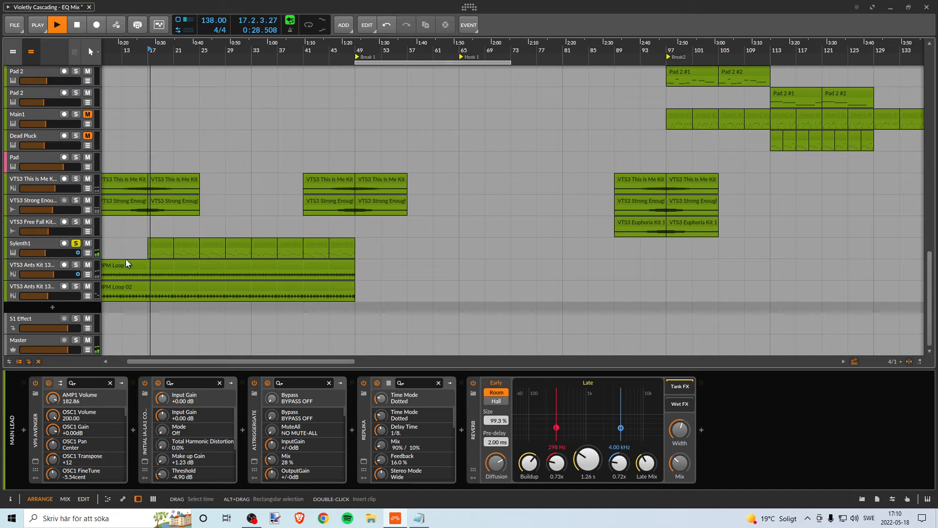
key(space)
click(76, 243)
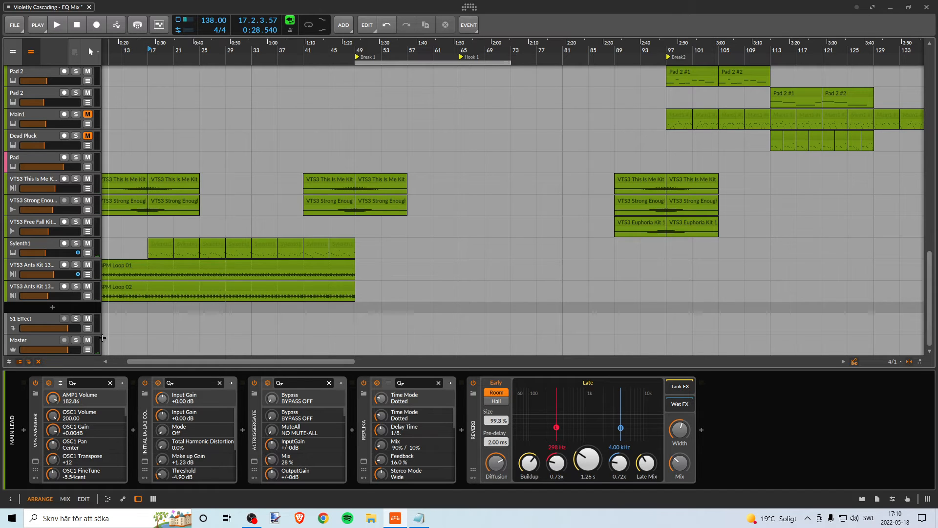
Move the loop region to start at bar 177, aligned with the Bridge marker.
scroll(264, 171, left, 3)
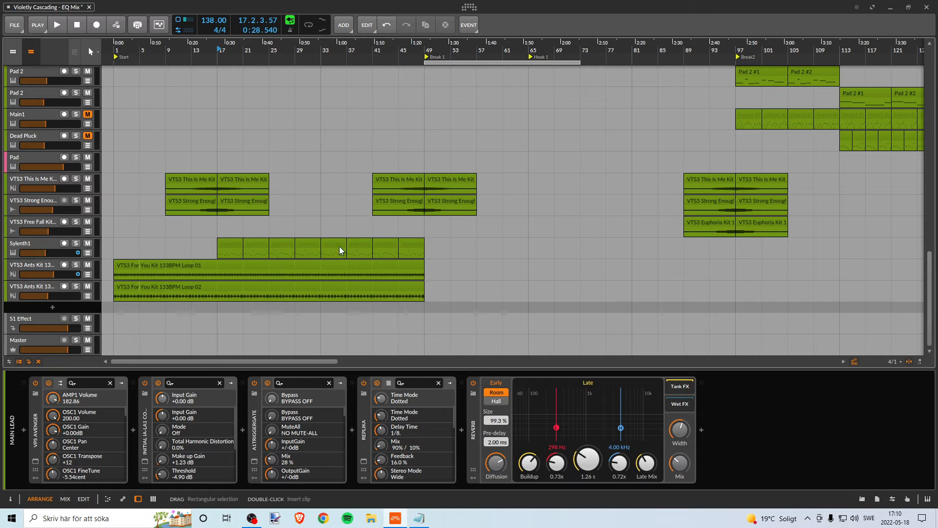
drag(453, 47, 347, 34)
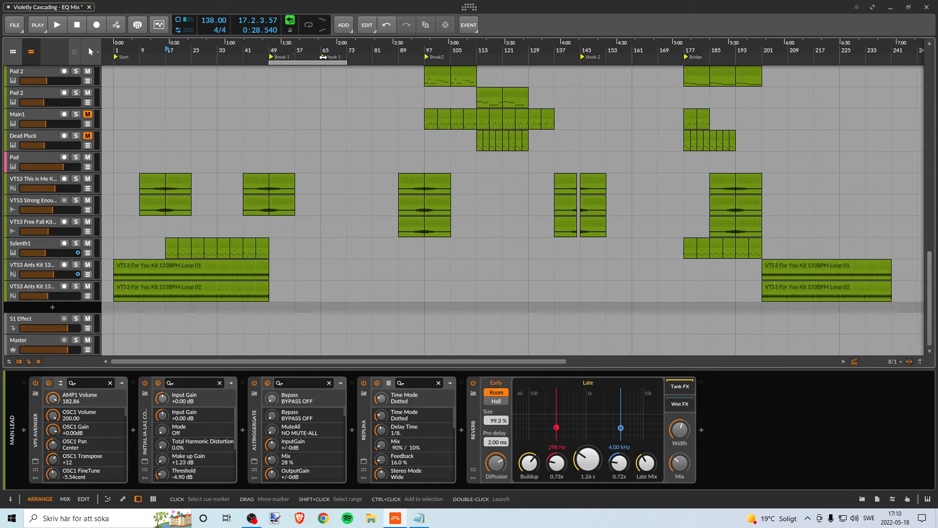
drag(687, 64, 741, 63)
Examine which tracks, from the lowest up to Pink Noise, have clips in the Bridge section.
drag(727, 51, 470, 57)
scroll(470, 112, up, 5)
scroll(463, 104, up, 8)
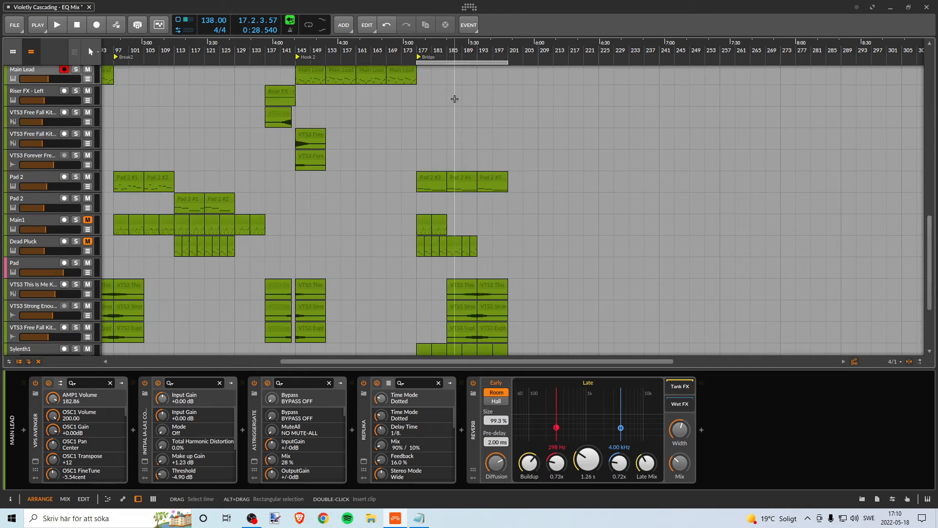
scroll(455, 98, up, 10)
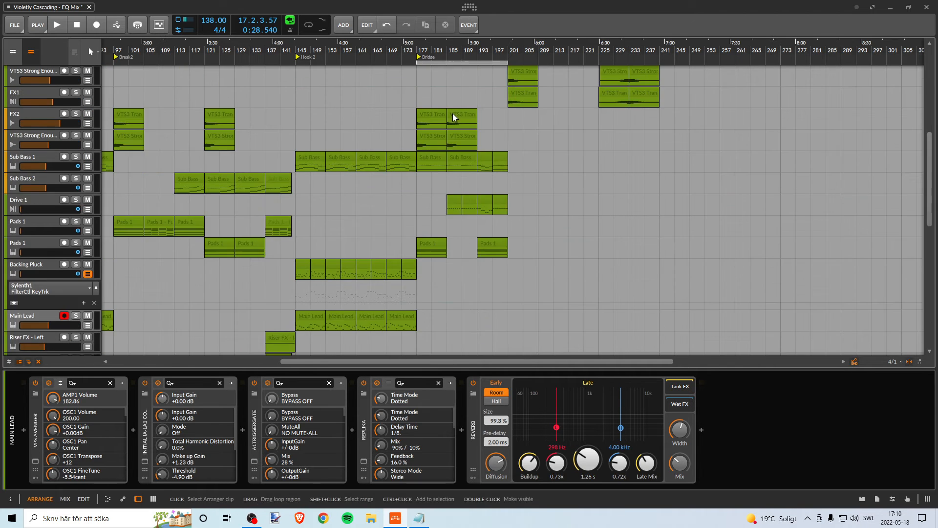
scroll(455, 105, down, 7)
scroll(454, 107, up, 6)
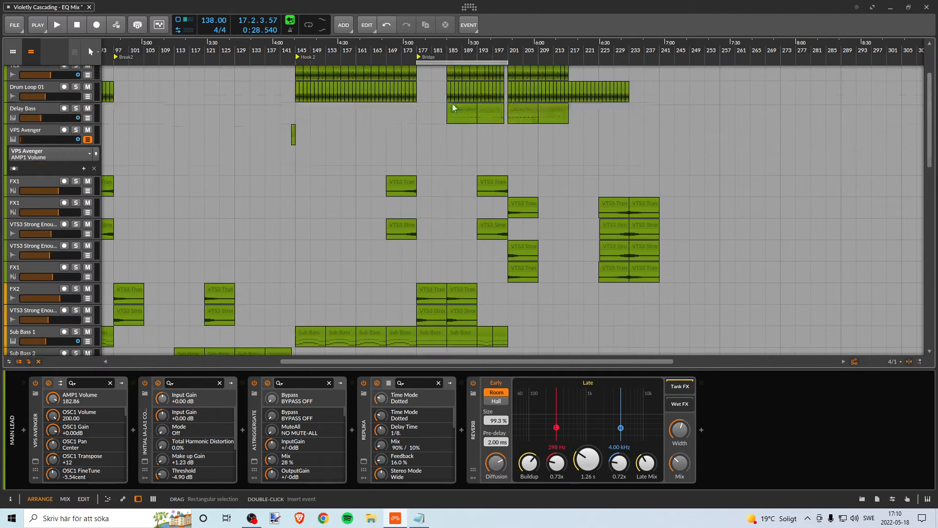
scroll(452, 110, down, 3)
scroll(452, 109, up, 3)
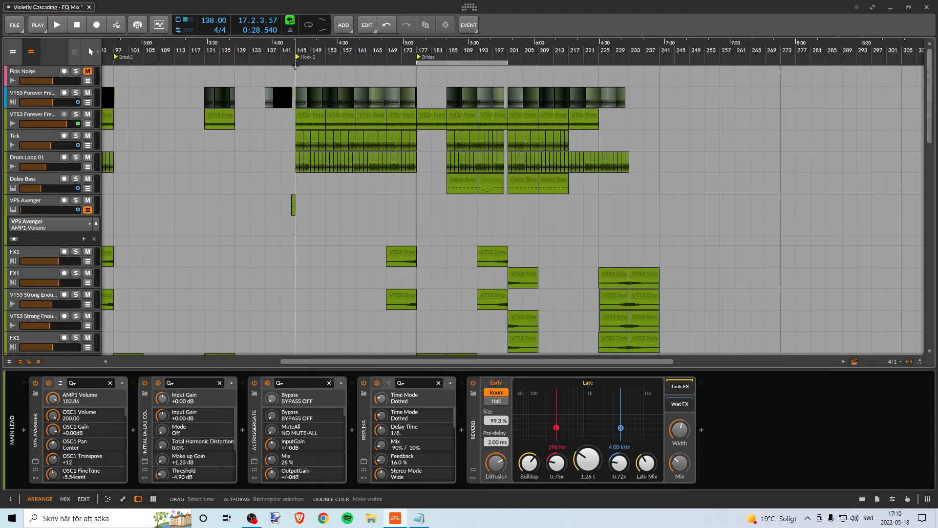
Compare the clip layout of the Bridge section with Hook 2 and the other marked sections along the timeline.
mouse_move(209, 49)
mouse_down()
mouse_move(365, 49)
mouse_move(102, 78)
mouse_move(114, 72)
mouse_move(104, 52)
mouse_up()
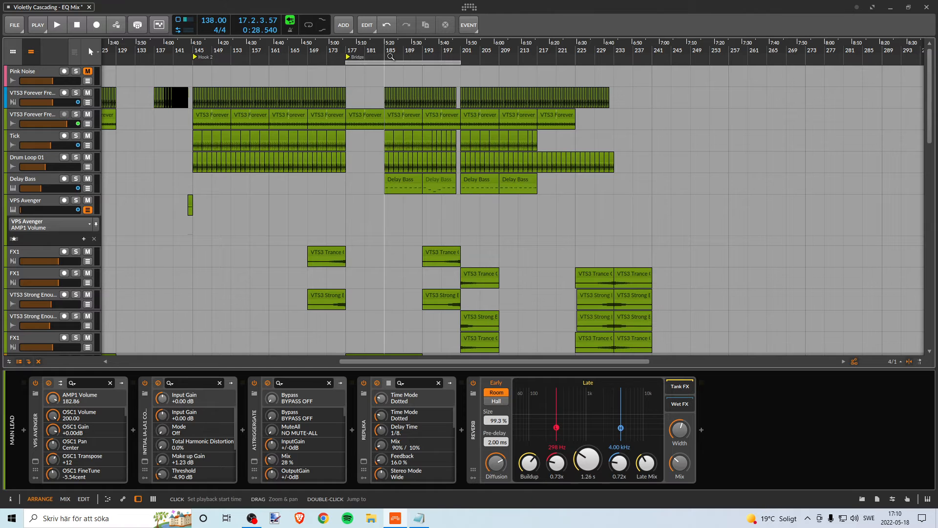
drag(391, 57, 367, 65)
mouse_move(314, 45)
mouse_down()
mouse_move(285, 51)
mouse_move(306, 45)
mouse_up()
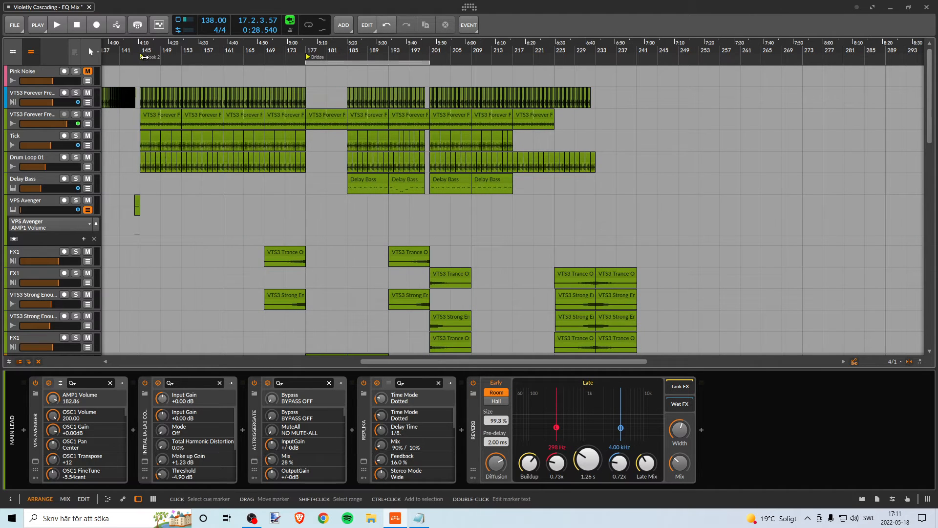
drag(148, 51, 230, 51)
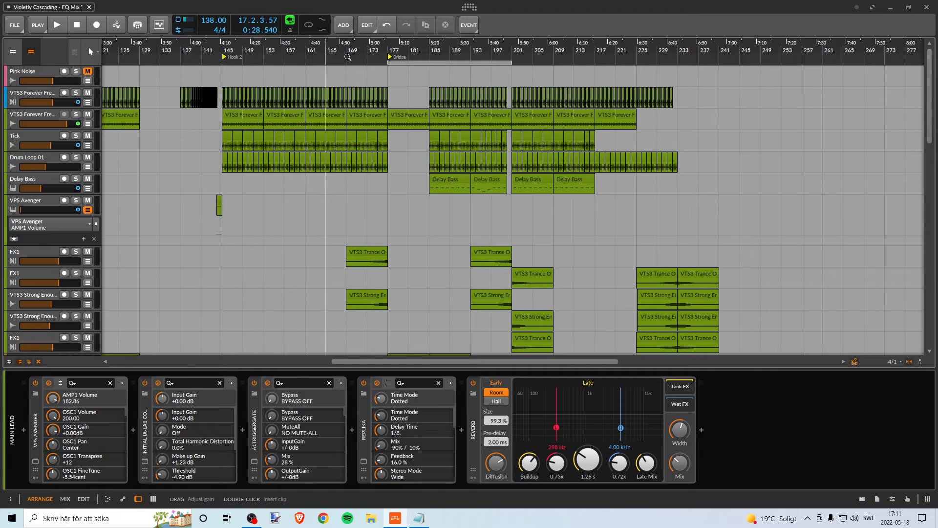
drag(348, 57, 461, 66)
drag(341, 65, 379, 64)
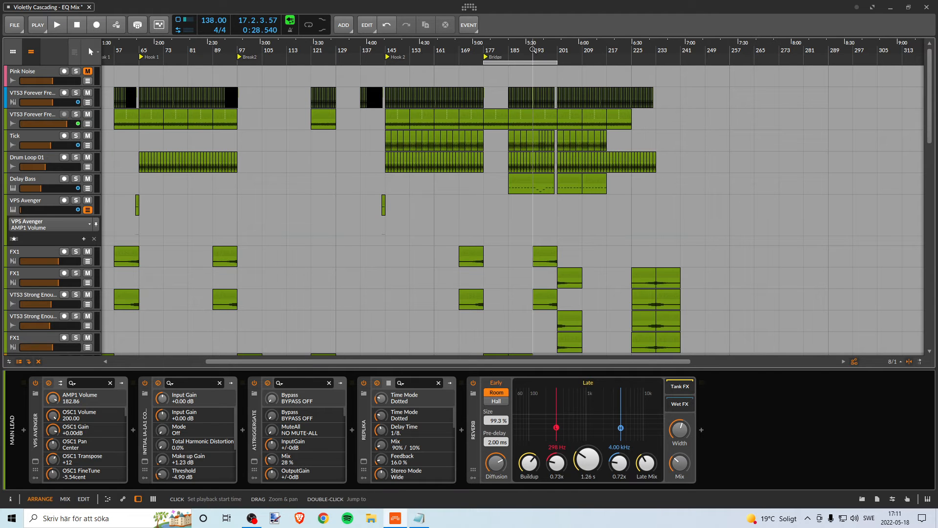
drag(533, 52, 463, 61)
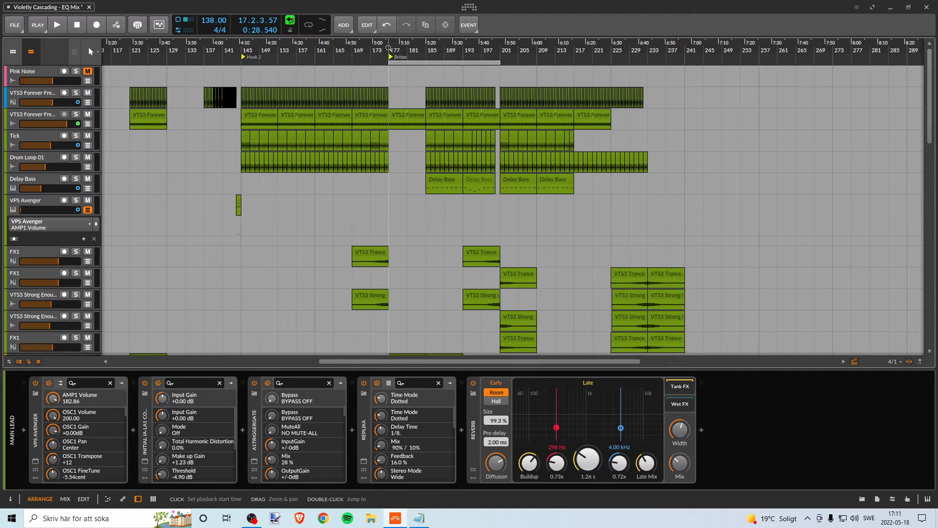
Play the Bridge from bar 177, briefly soloing the second VTS3 Forever Free track and Sub Bass 1 one after the other.
drag(389, 48, 346, 49)
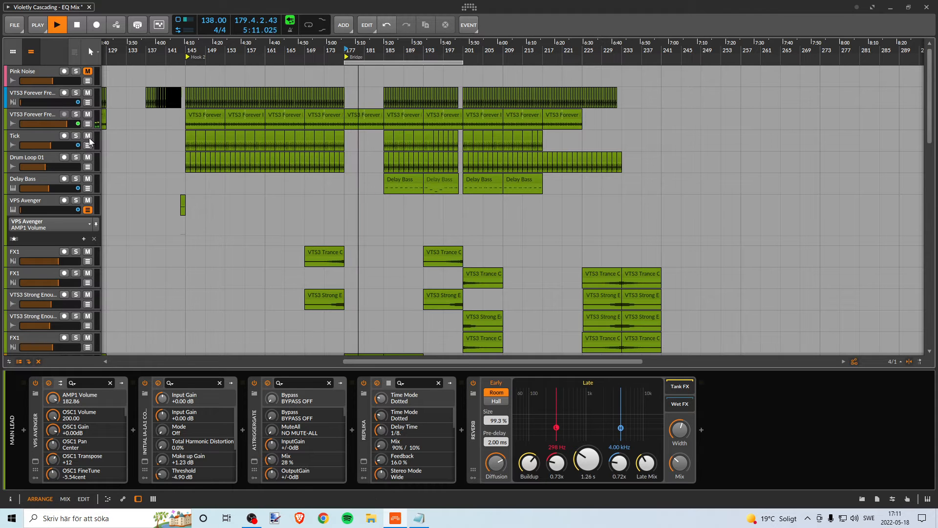
click(76, 115)
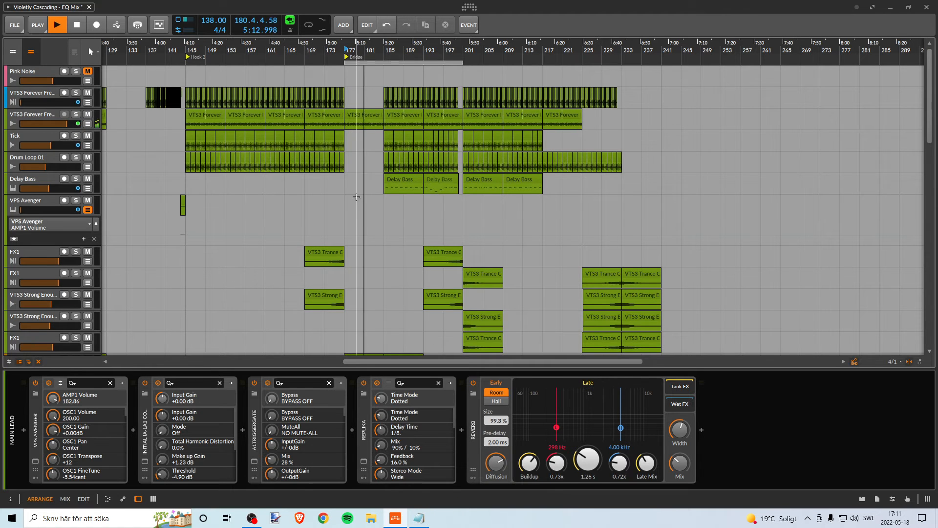
scroll(356, 198, down, 6)
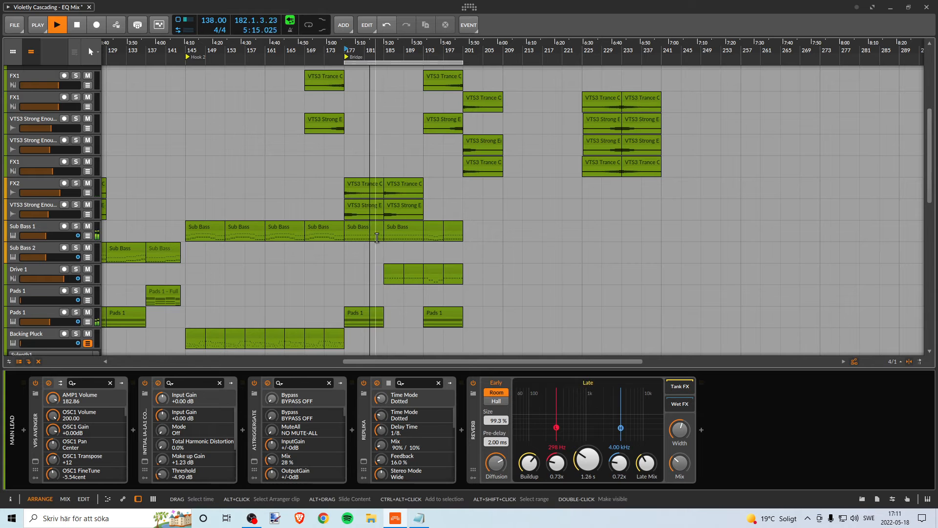
key(space)
click(76, 226)
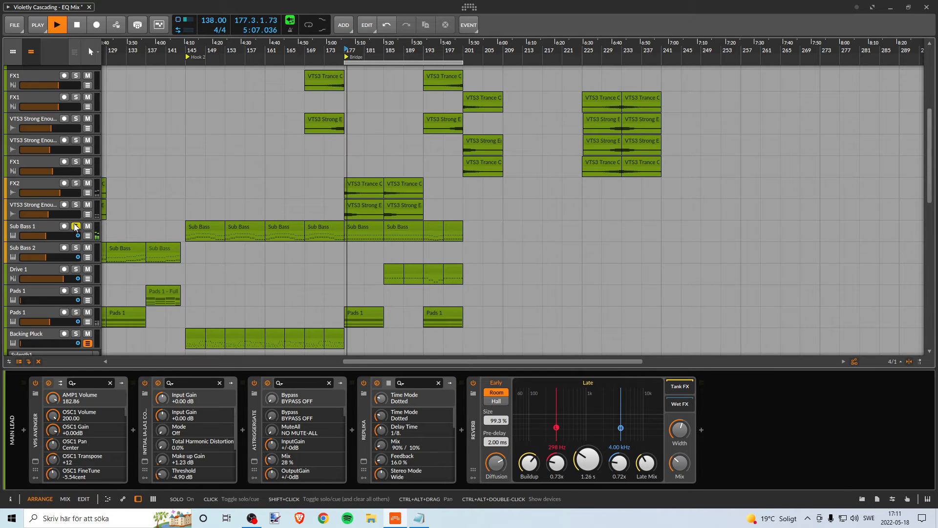
scroll(353, 207, up, 5)
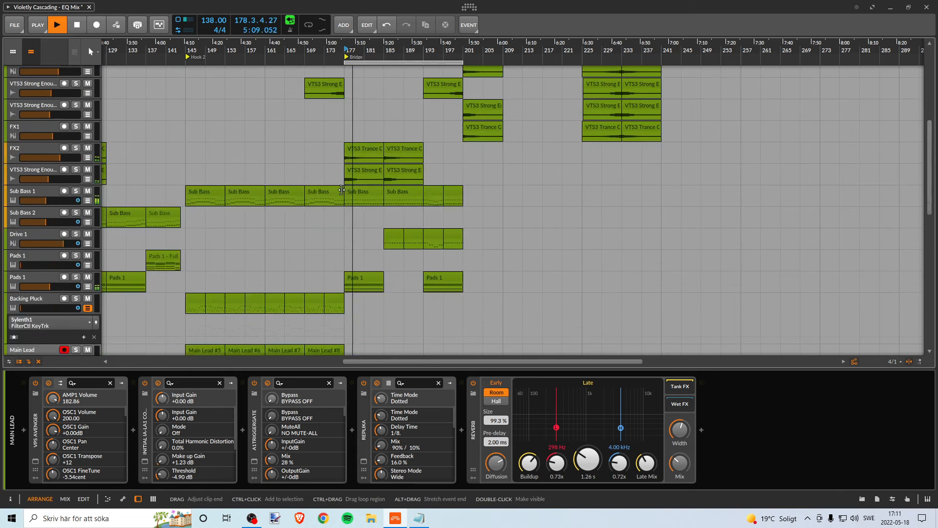
Play the final part of Hook 2 briefly from bar 169.
key(space)
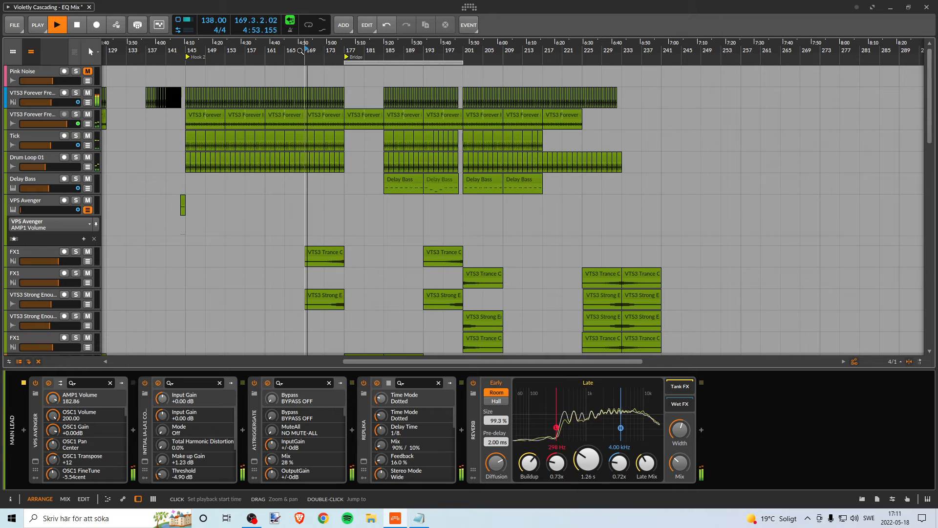
key(space)
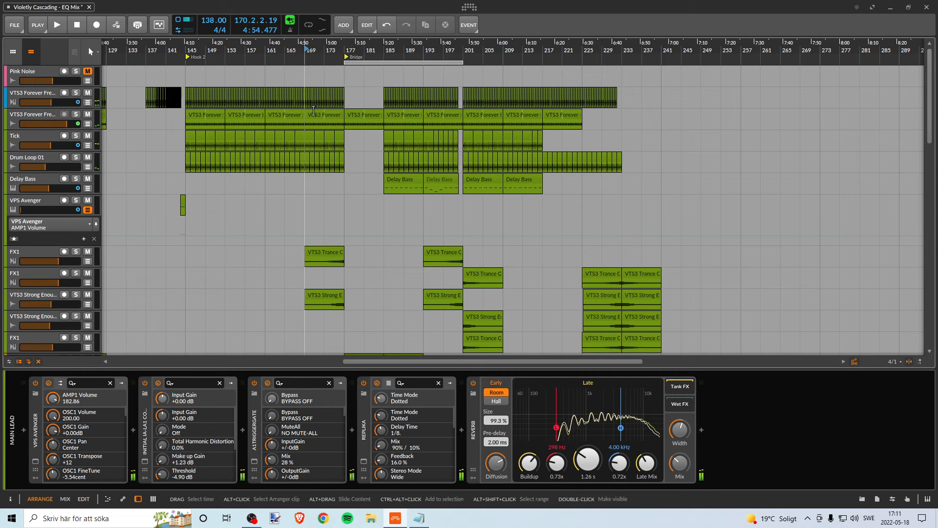
click(349, 50)
drag(349, 50, 315, 78)
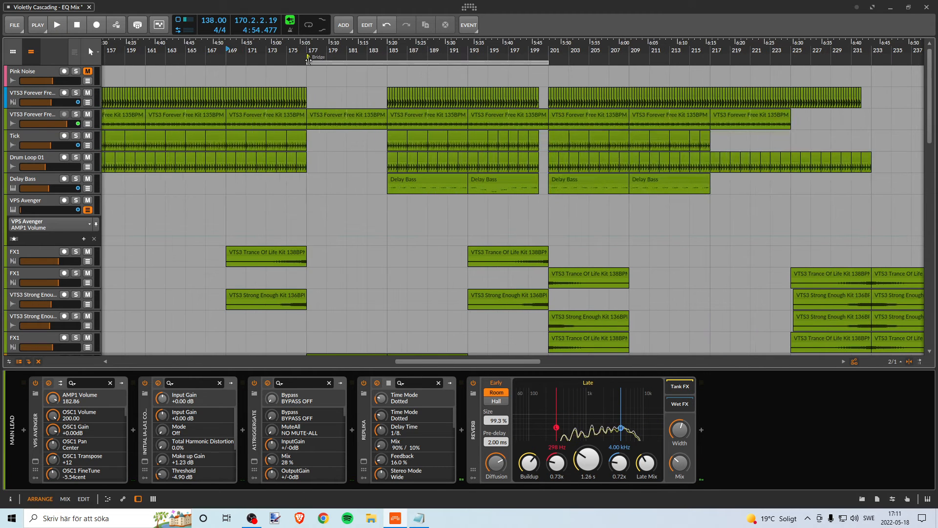
Solo the Tick and Drum Loop 01 tracks, play them briefly from bar 173, and turn both solos off.
click(310, 51)
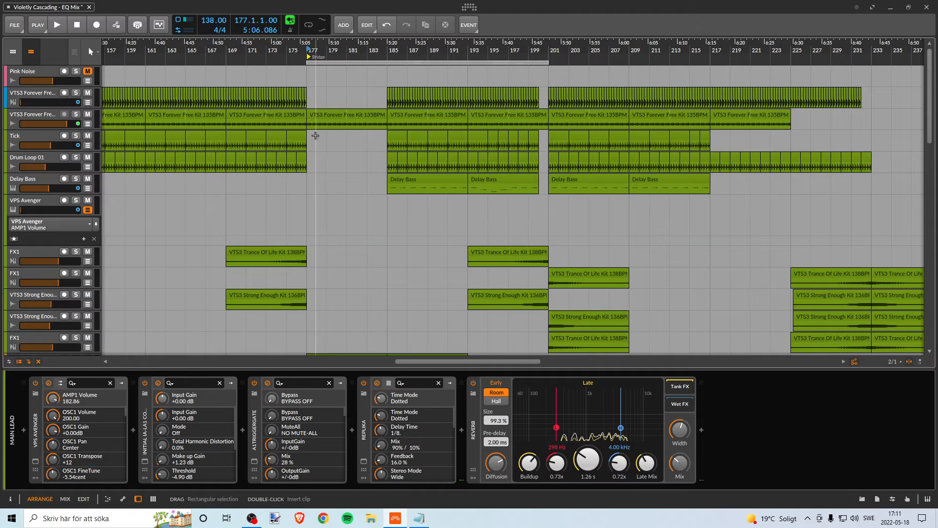
click(76, 137)
click(76, 158)
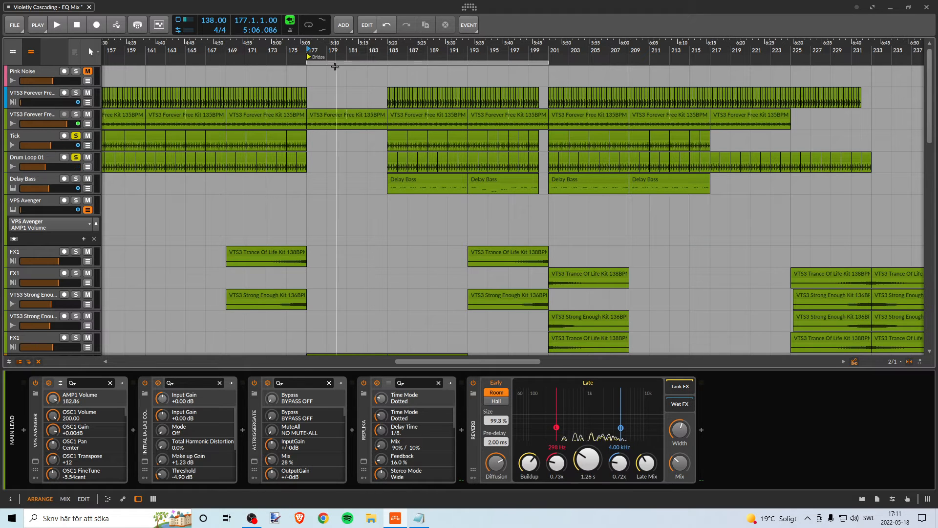
click(268, 50)
key(space)
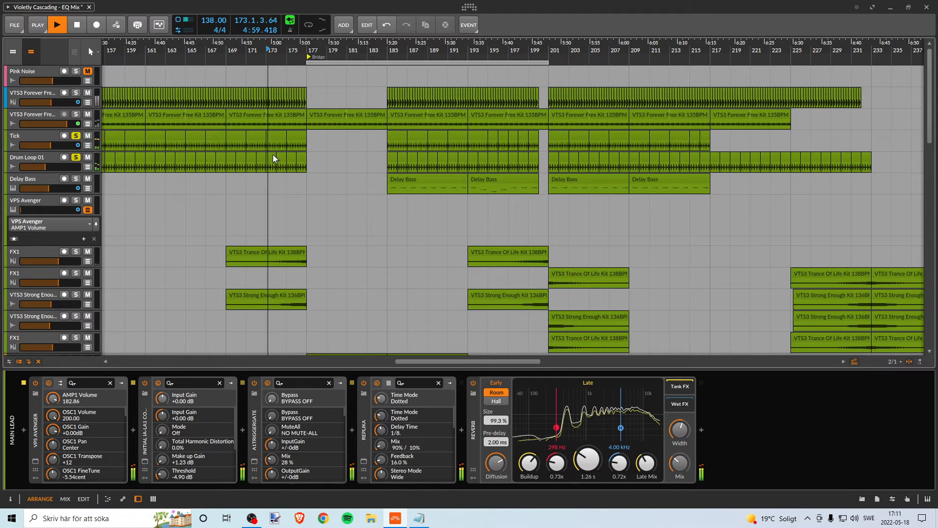
key(space)
click(75, 157)
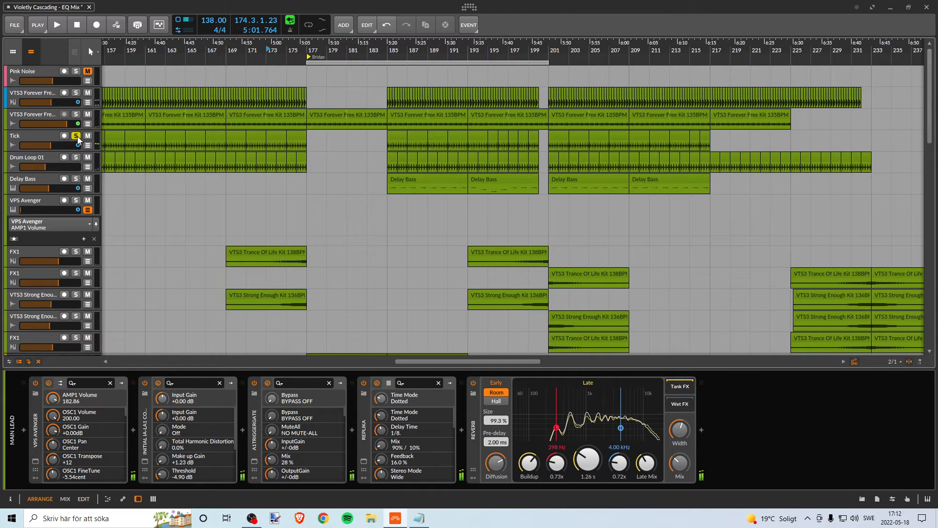
click(76, 136)
Play the start of the Bridge from bar 177 and examine which tracks, from the drums to the pads, have clips there.
drag(340, 55, 264, 51)
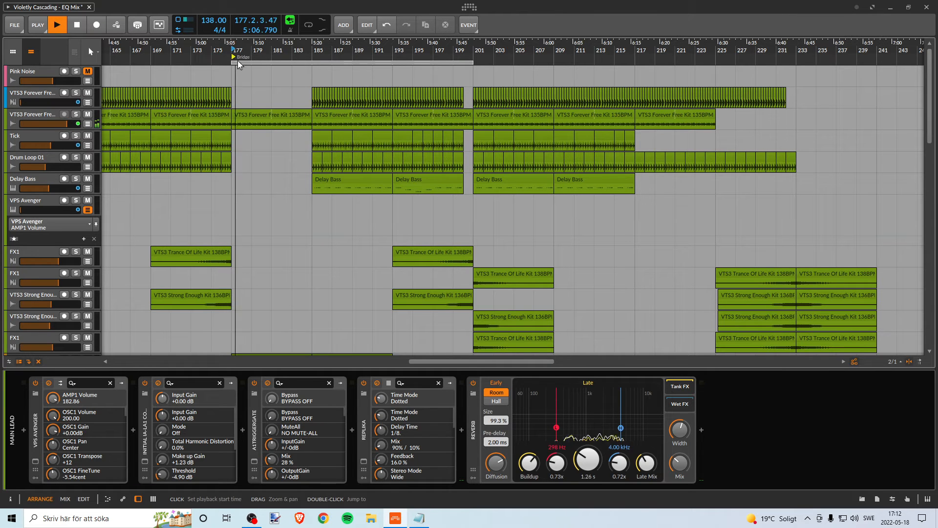
key(space)
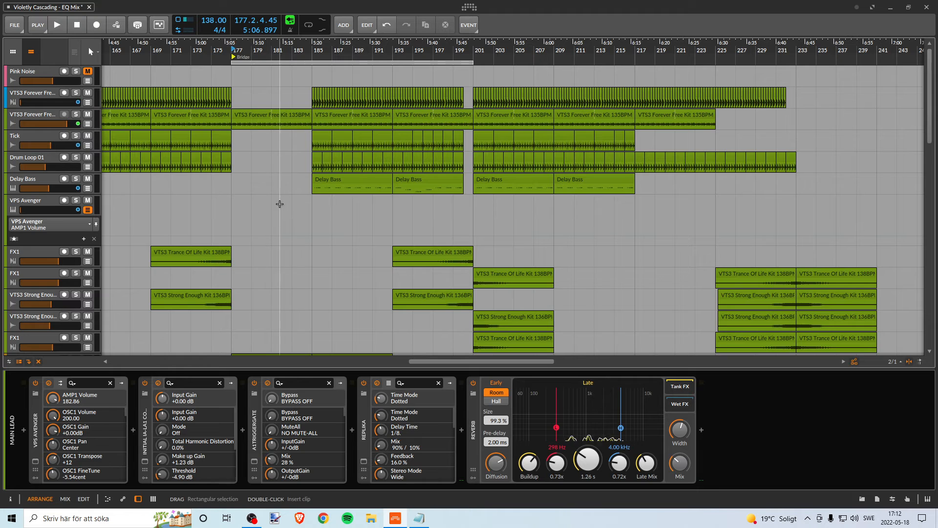
scroll(281, 207, down, 2)
scroll(281, 208, up, 2)
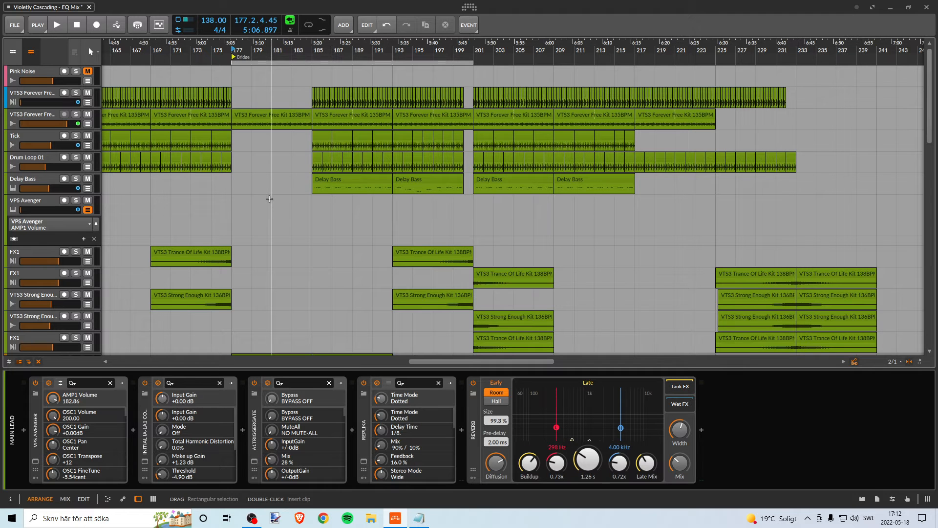
scroll(277, 191, down, 6)
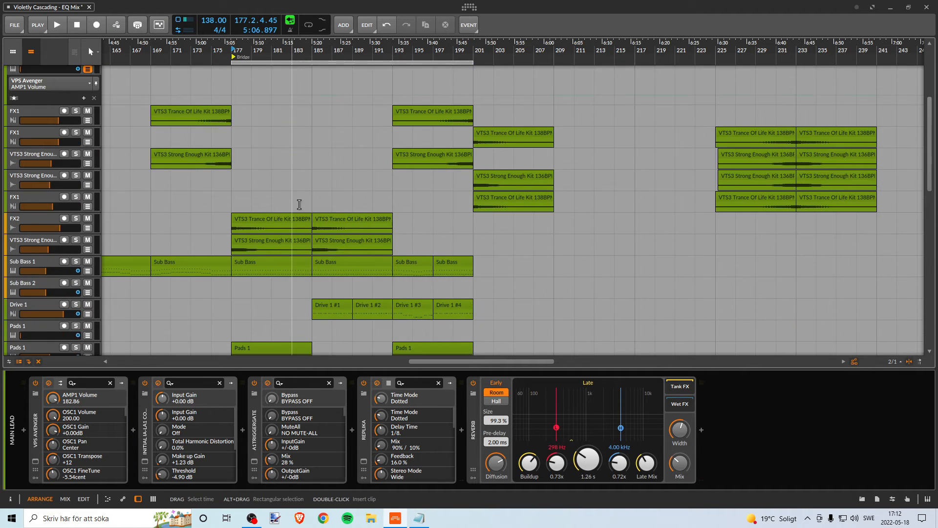
scroll(301, 200, up, 3)
scroll(301, 200, down, 4)
scroll(300, 199, up, 1)
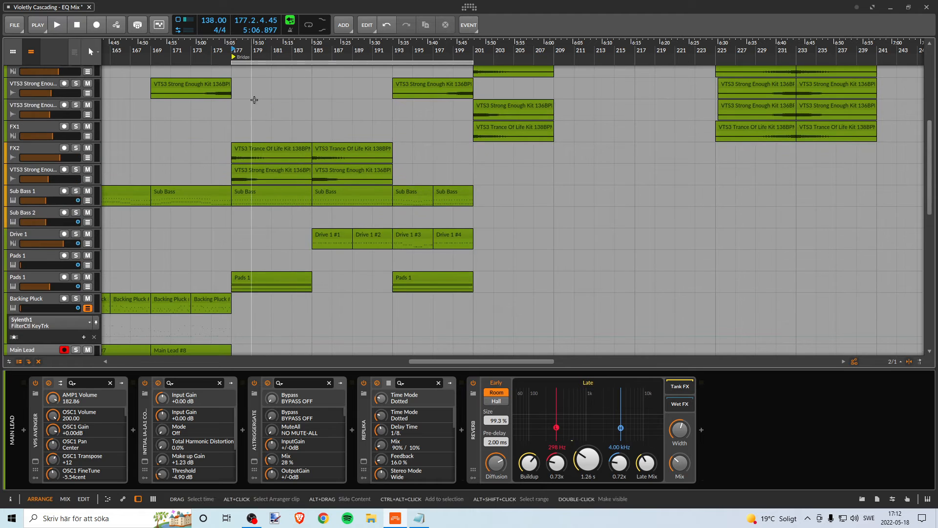
Play from the Bridge marker with the lower Pads 1 track briefly soloed, and select its first clip in the Bridge.
double_click(233, 52)
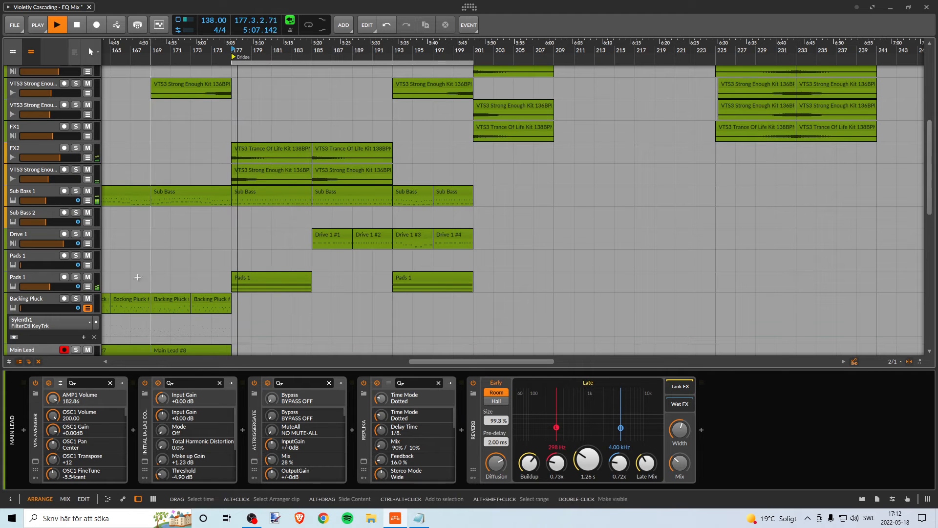
click(76, 277)
click(76, 278)
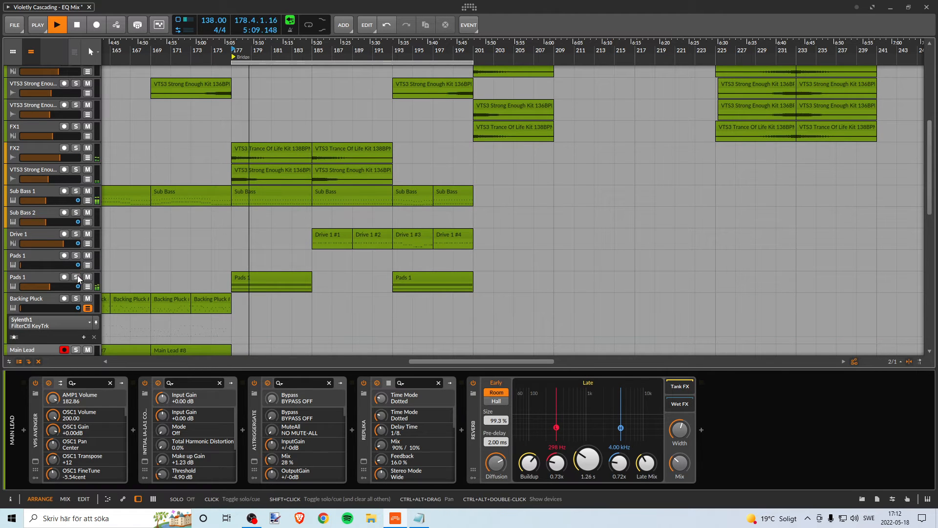
key(space)
click(243, 279)
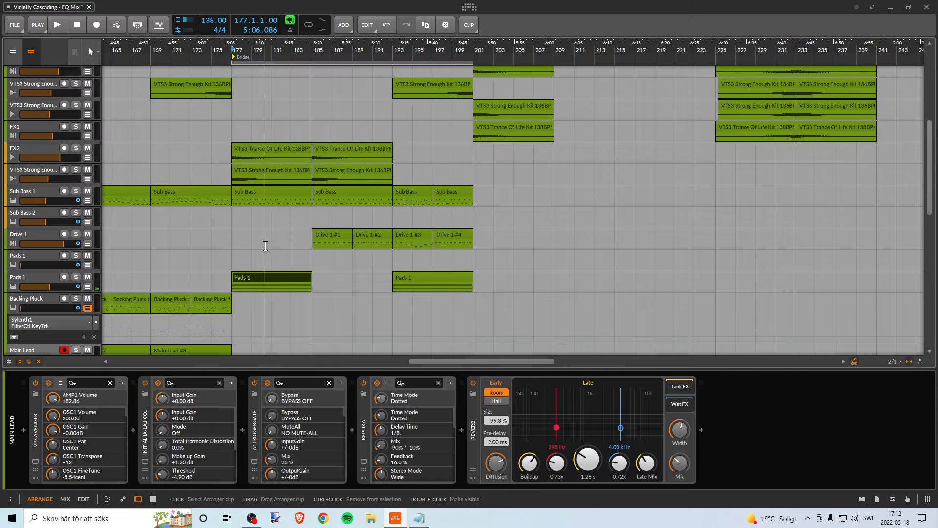
Play the Bridge from bar 185, solo the Drive 1 track for a moment, and turn its solo off.
scroll(318, 288, up, 2)
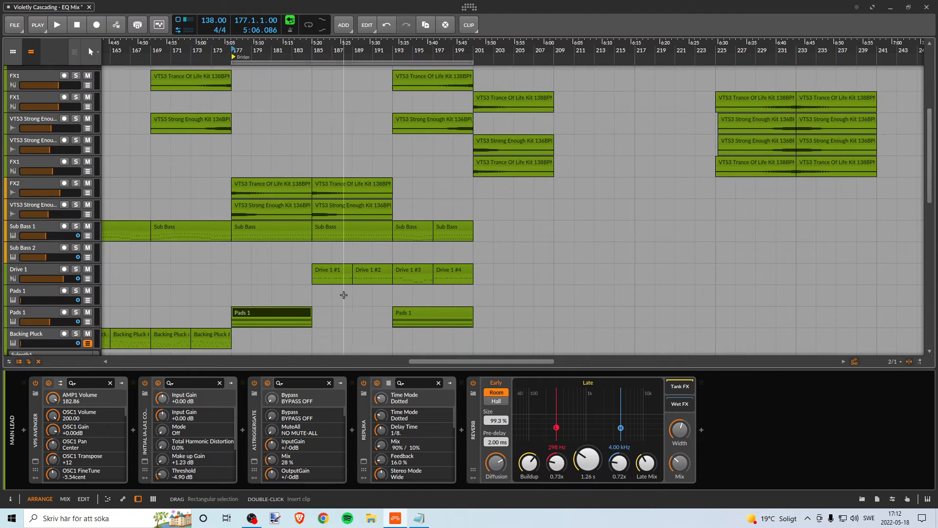
scroll(346, 305, down, 2)
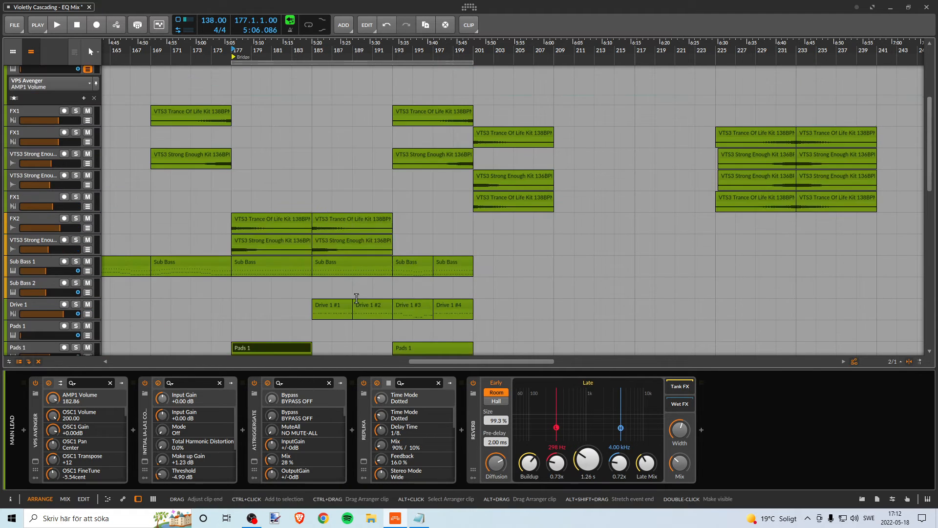
scroll(361, 259, up, 2)
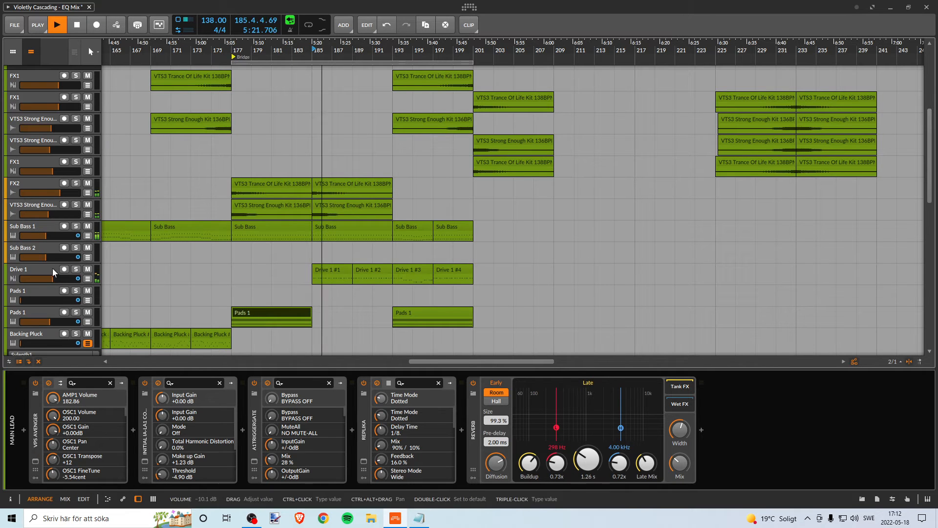
click(76, 269)
key(space)
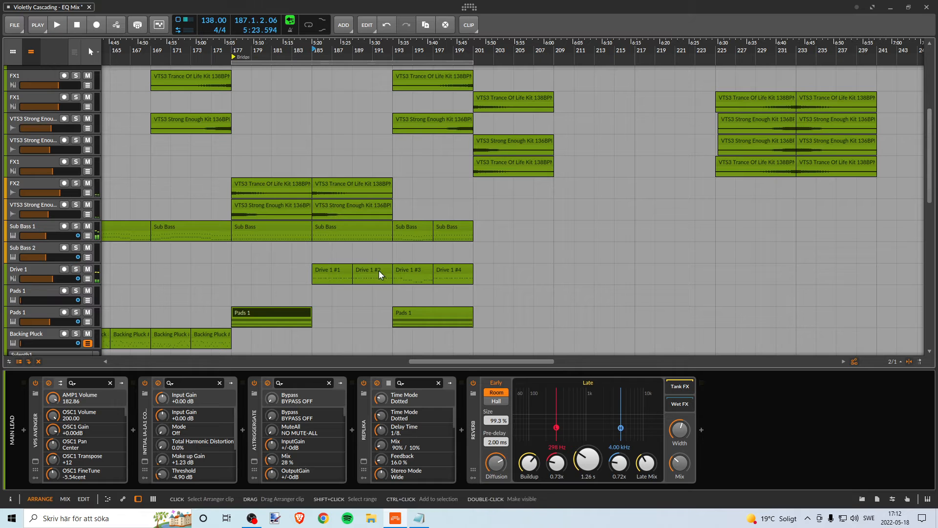
click(76, 270)
Select and solo the Drive 1 track, listen to its clips from bars 185, 189 and 193, and turn the solo off.
click(41, 273)
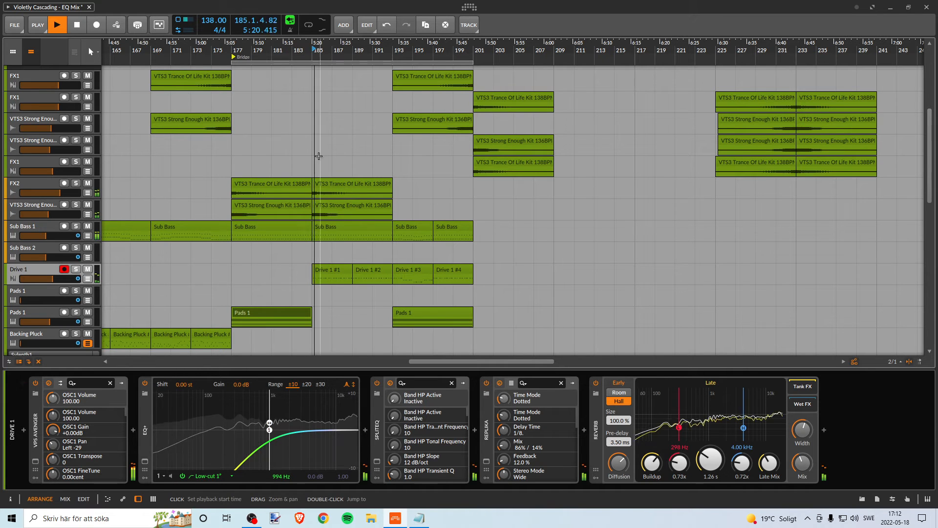
click(75, 270)
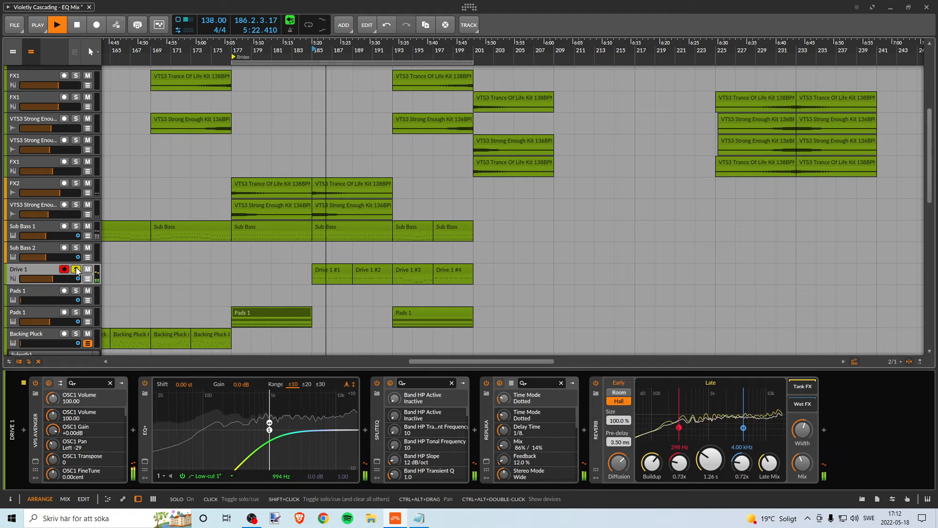
key(space)
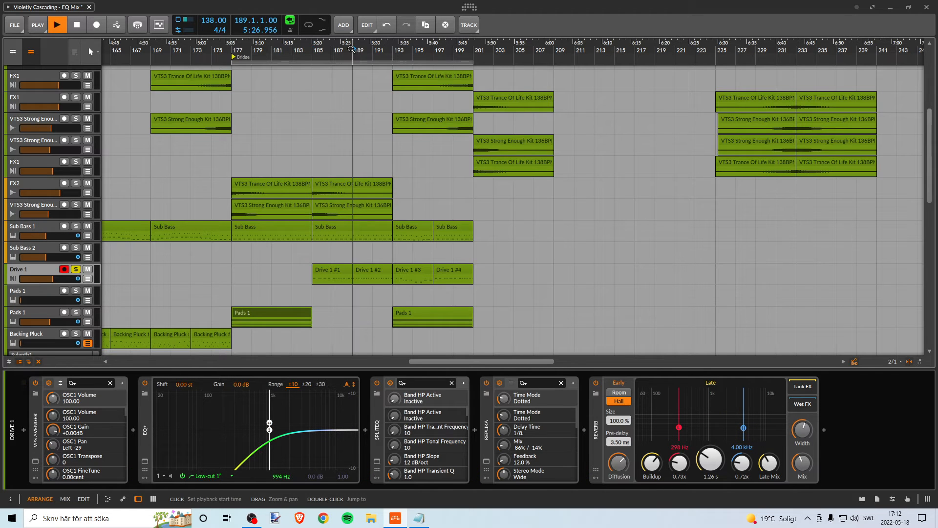
click(380, 90)
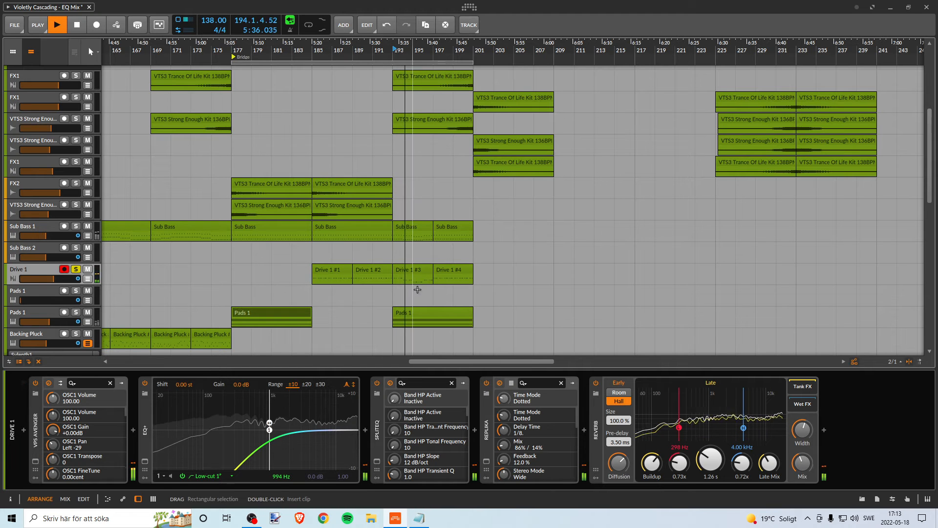
key(space)
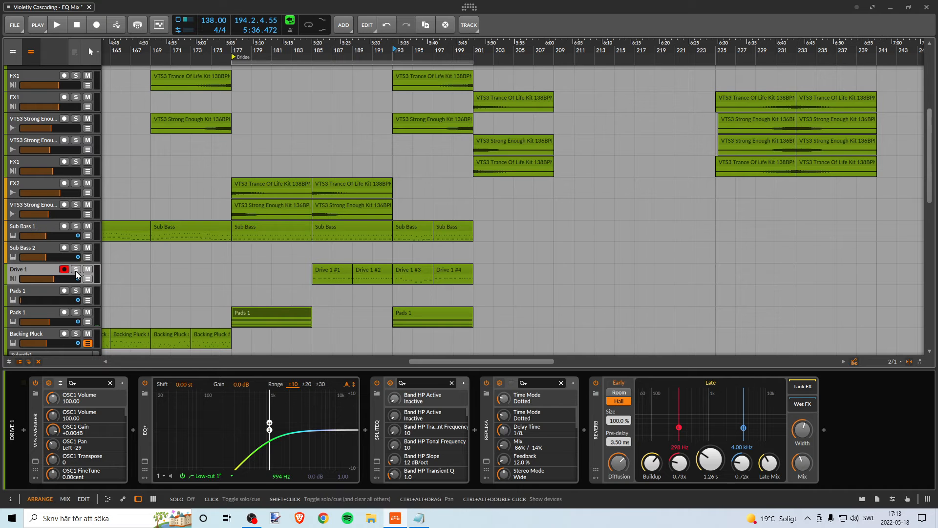
Delete the Drive 1 track from the arrangement.
drag(216, 45, 485, 24)
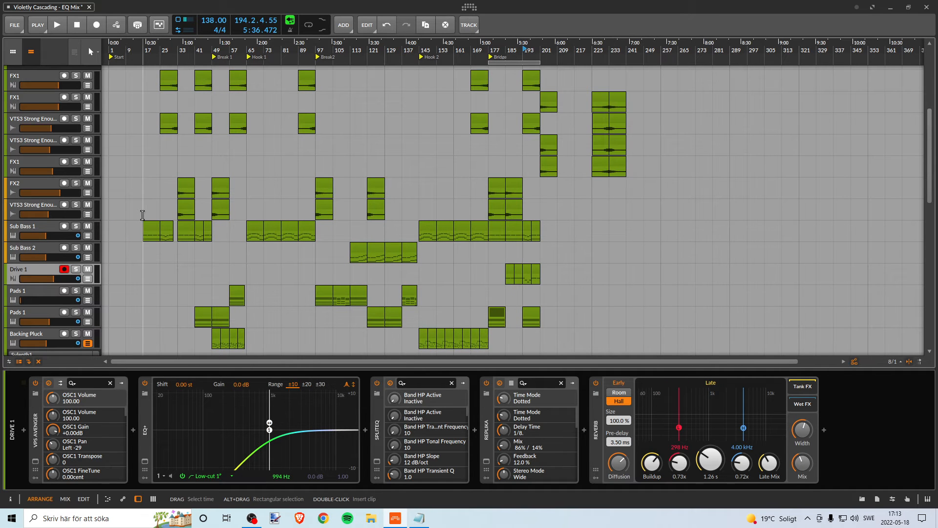
key(Delete)
click(315, 110)
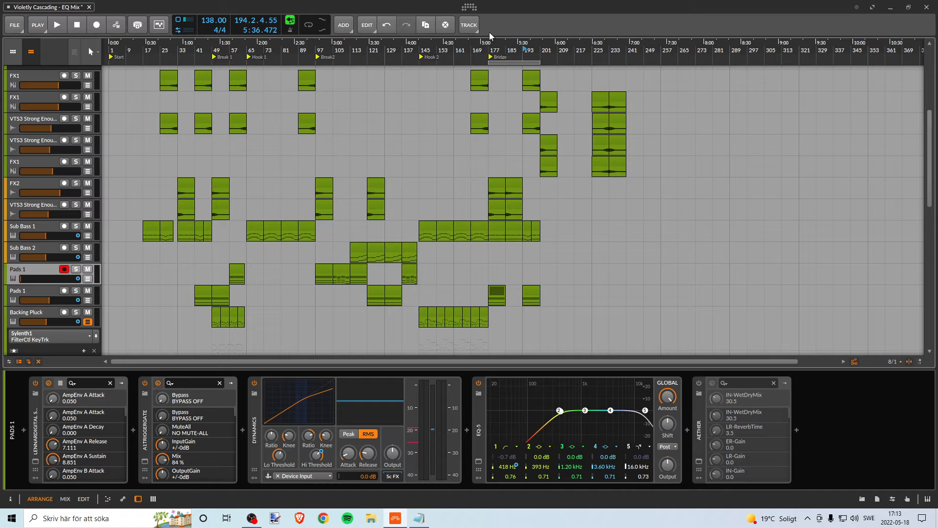
Play the Bridge again from bar 177 with Sub Bass 1 briefly soloed, and check the remaining tracks' clips in that section.
double_click(491, 49)
mouse_move(506, 46)
mouse_down()
mouse_move(460, 88)
mouse_move(458, 77)
mouse_move(441, 85)
mouse_up()
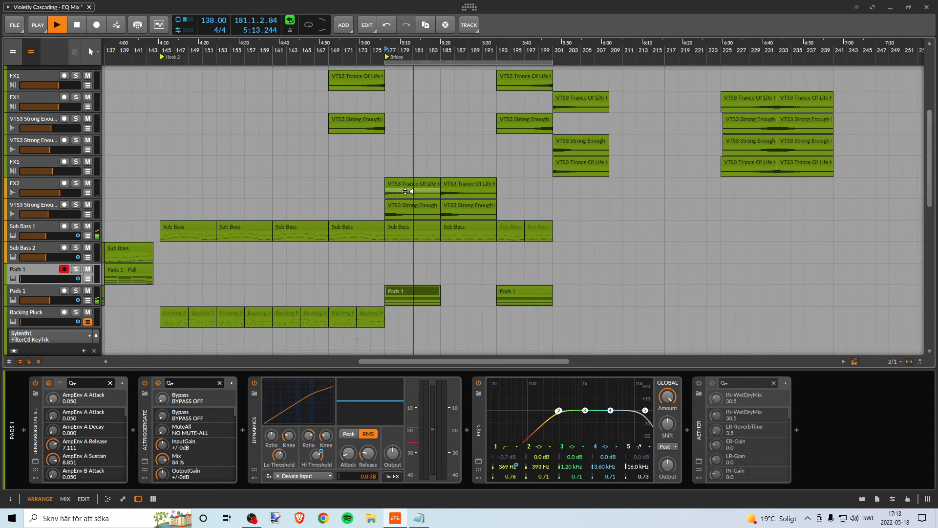
scroll(409, 192, up, 5)
scroll(409, 191, down, 4)
scroll(409, 195, down, 2)
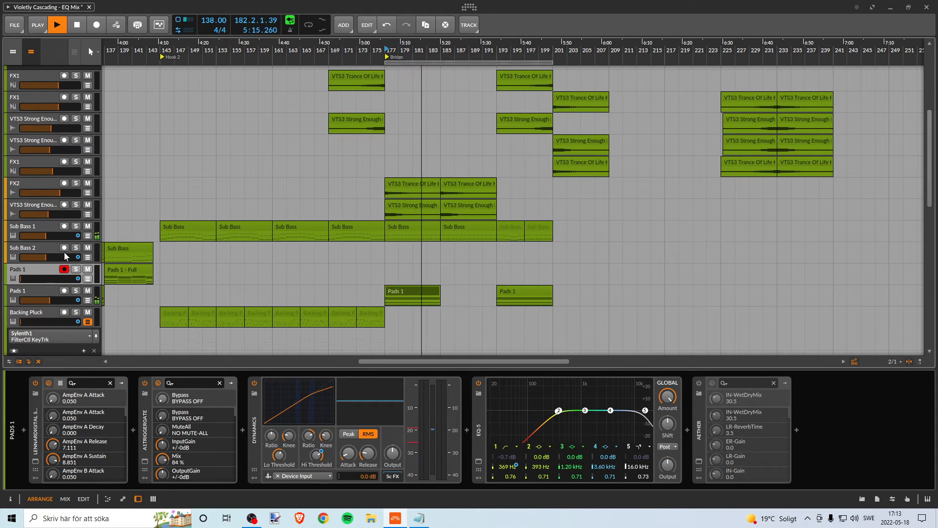
click(75, 227)
scroll(418, 239, up, 10)
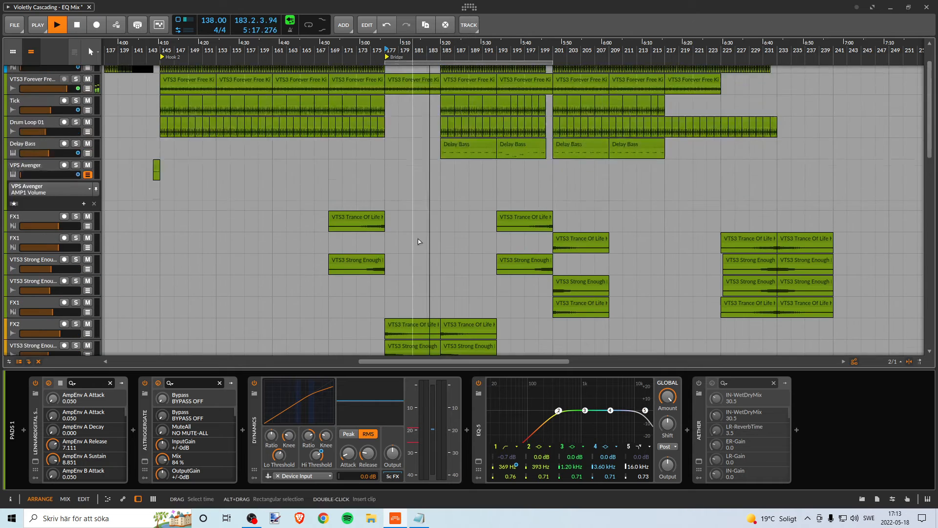
scroll(459, 189, down, 10)
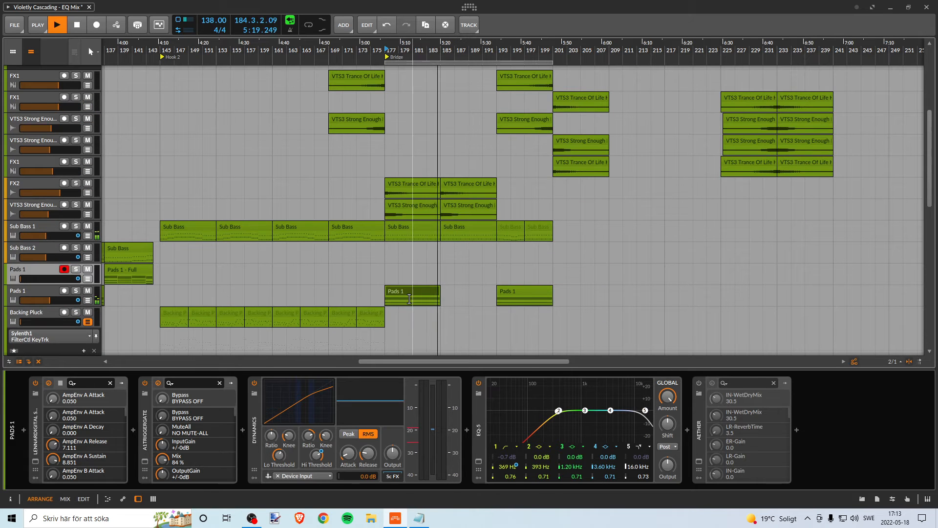
Check the remaining tracks' Bridge clips during playback, stop, and set the playback start to bar 177 at the first Bridge Pad 2 clip.
scroll(455, 229, up, 10)
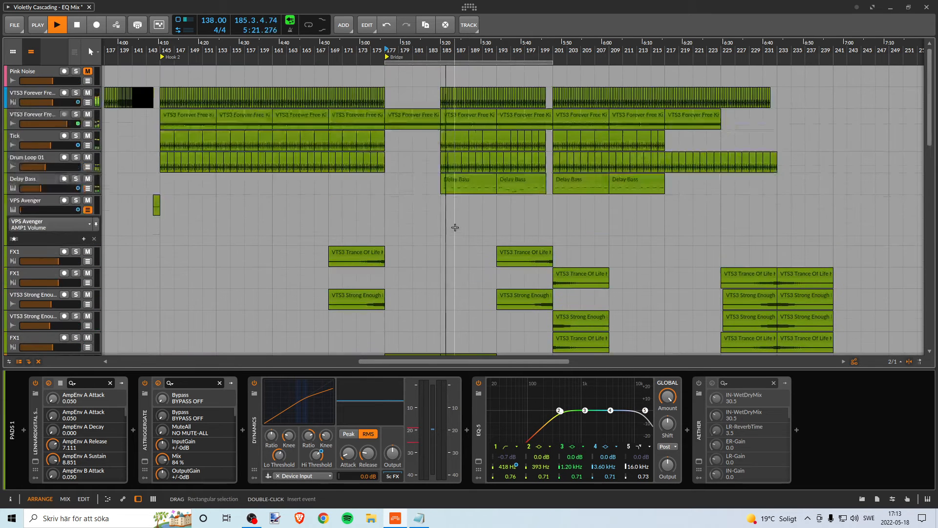
scroll(460, 205, down, 15)
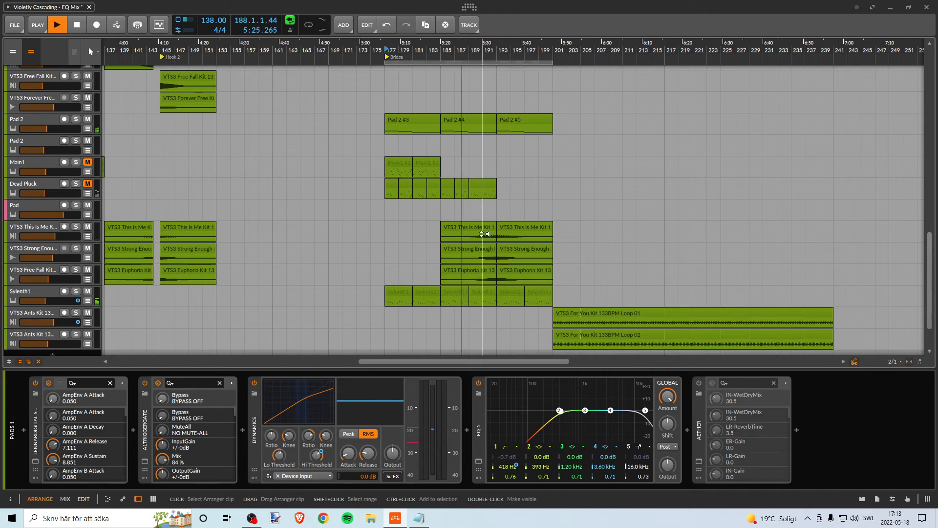
key(space)
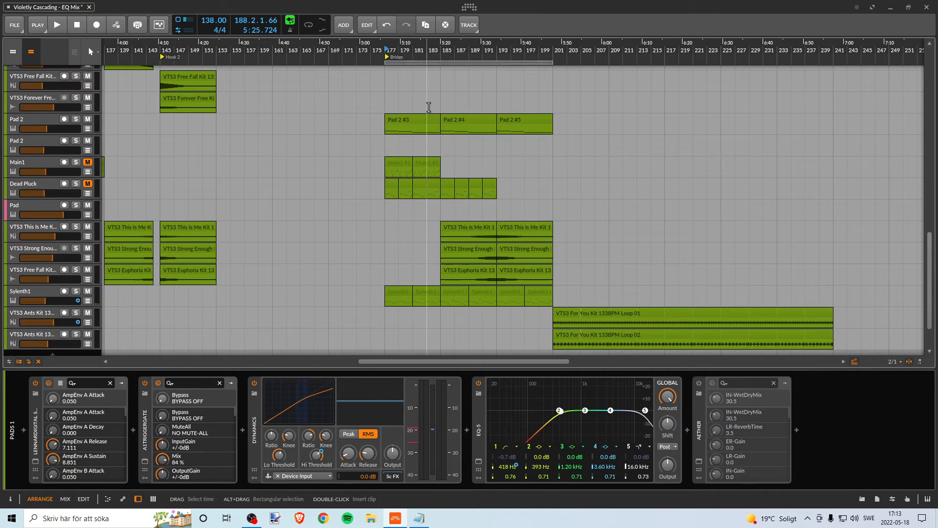
click(399, 118)
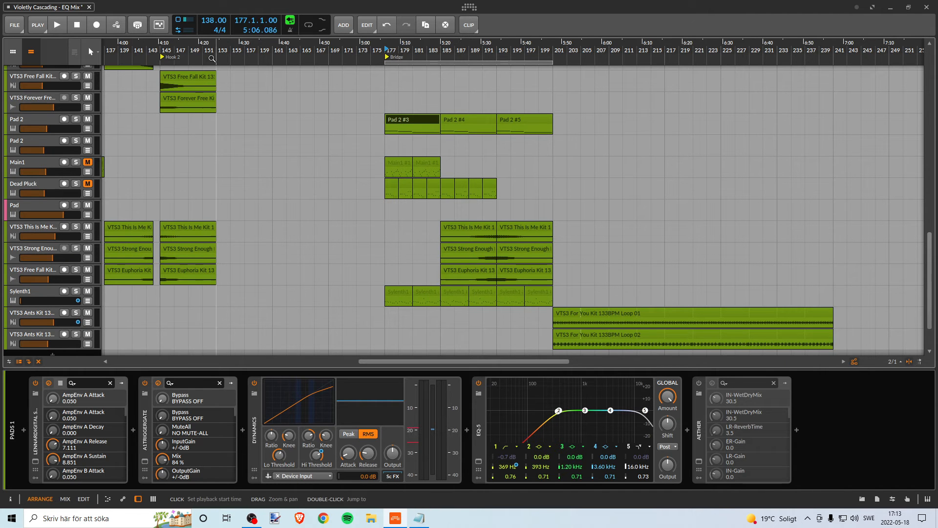
drag(216, 50, 297, 52)
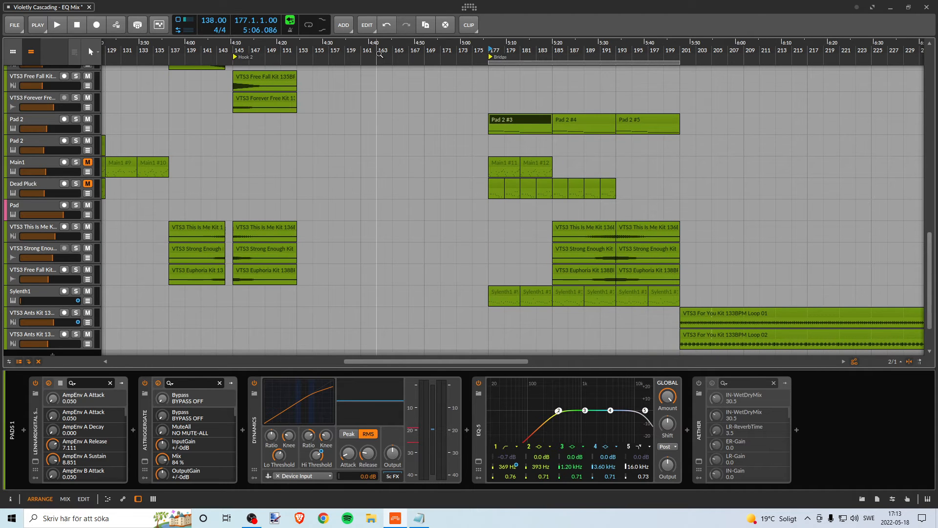
drag(376, 50, 424, 36)
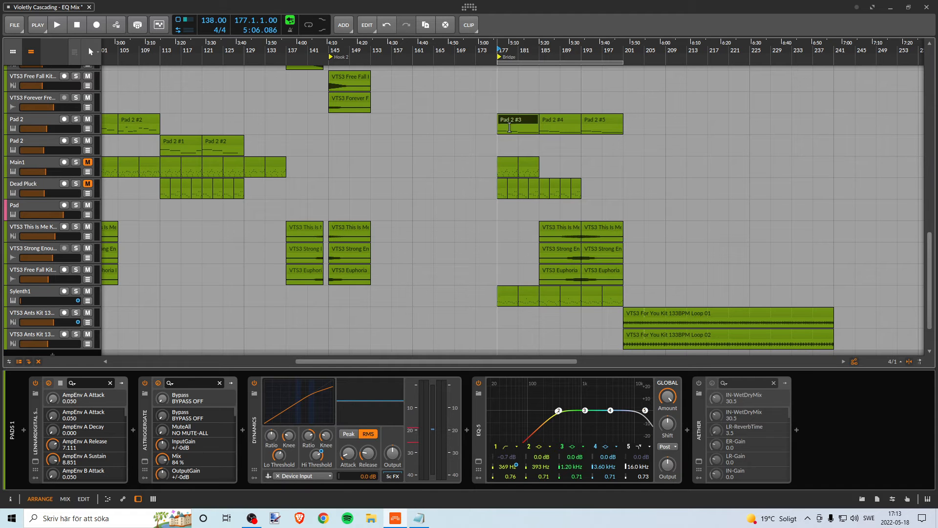
drag(539, 52, 510, 75)
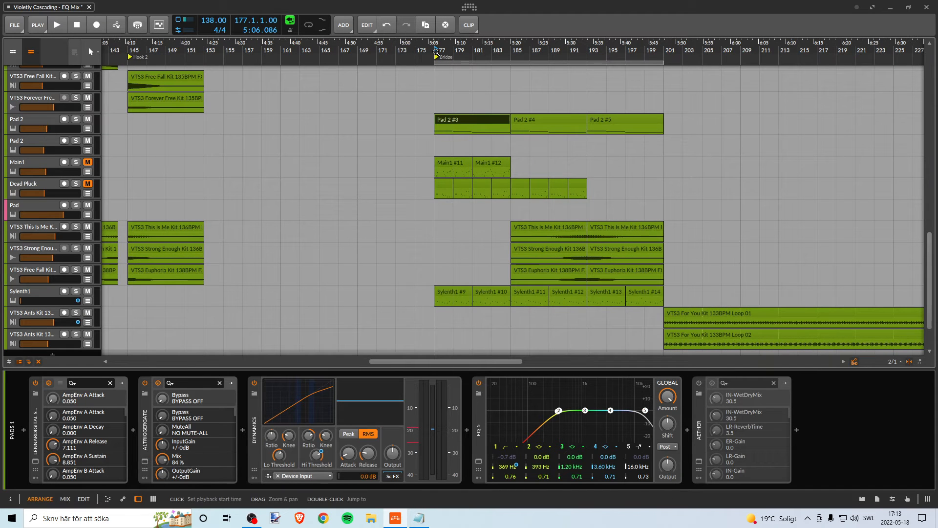
Play the Bridge from bar 177, listening with Main1 unmuted for a moment and with Dead Pluck unmuted instead.
key(space)
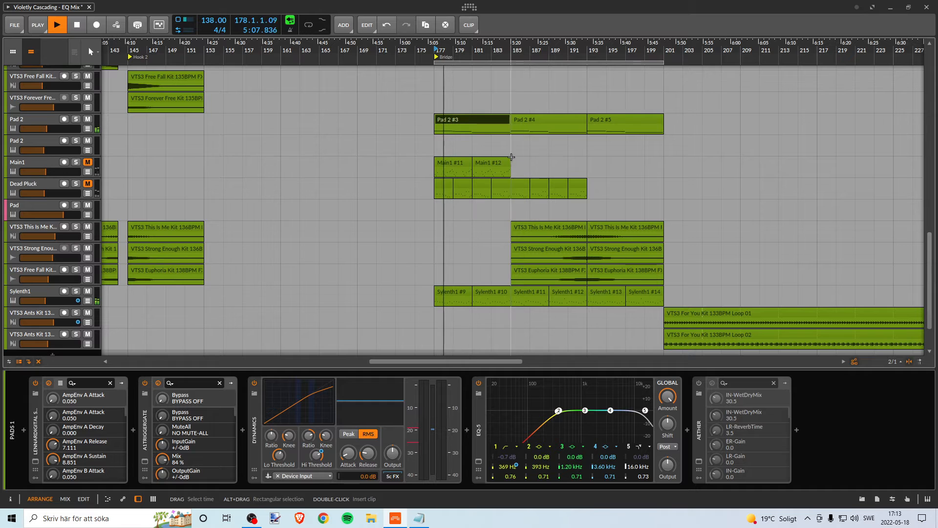
click(87, 163)
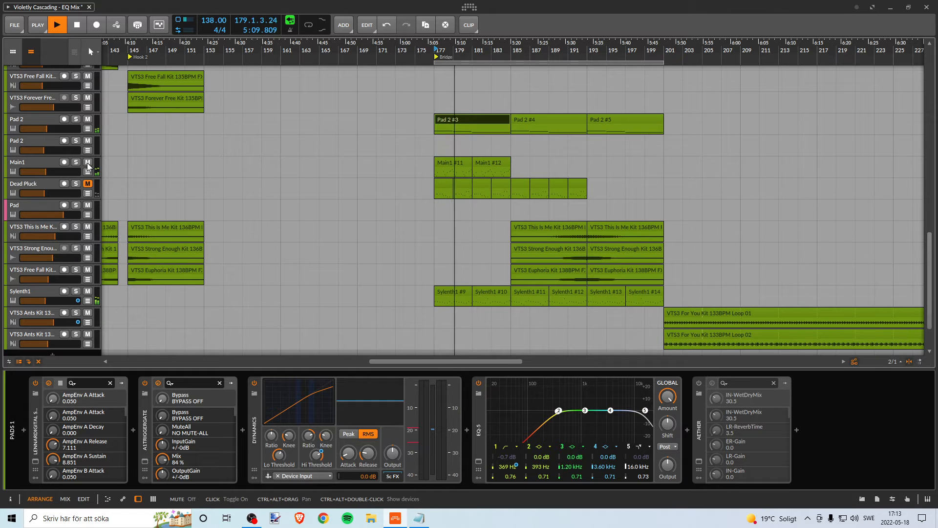
click(88, 163)
click(88, 184)
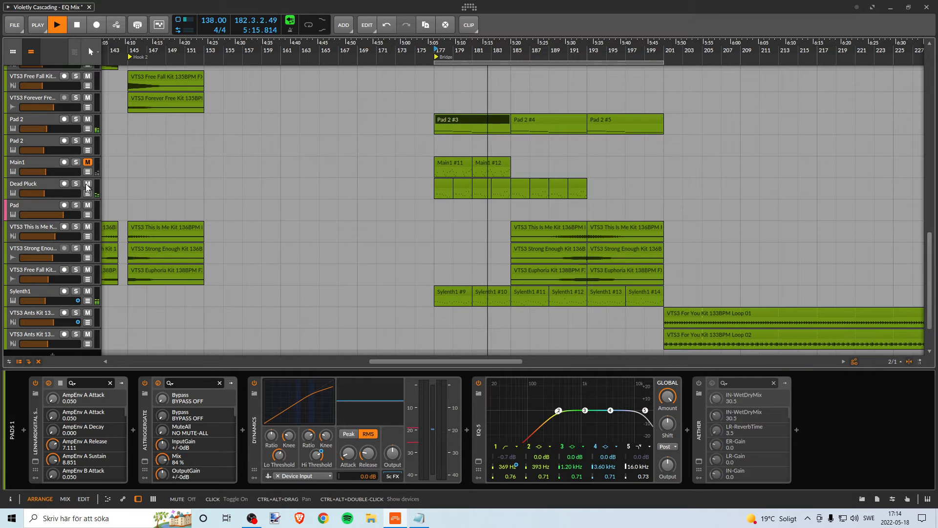
key(space)
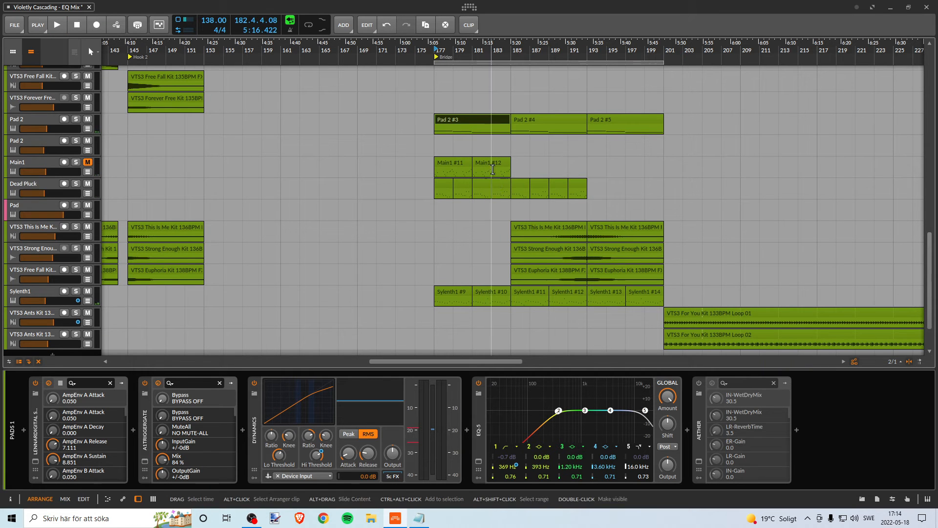
Unmute Main1, mute Dead Pluck, and listen to the Bridge from bar 177, undoing a trial change to Dead Pluck's volume.
click(497, 161)
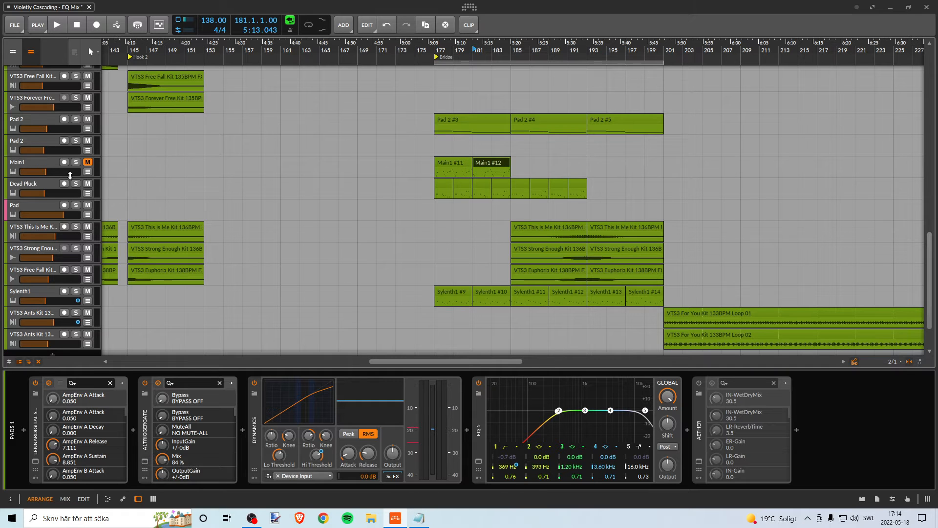
click(85, 162)
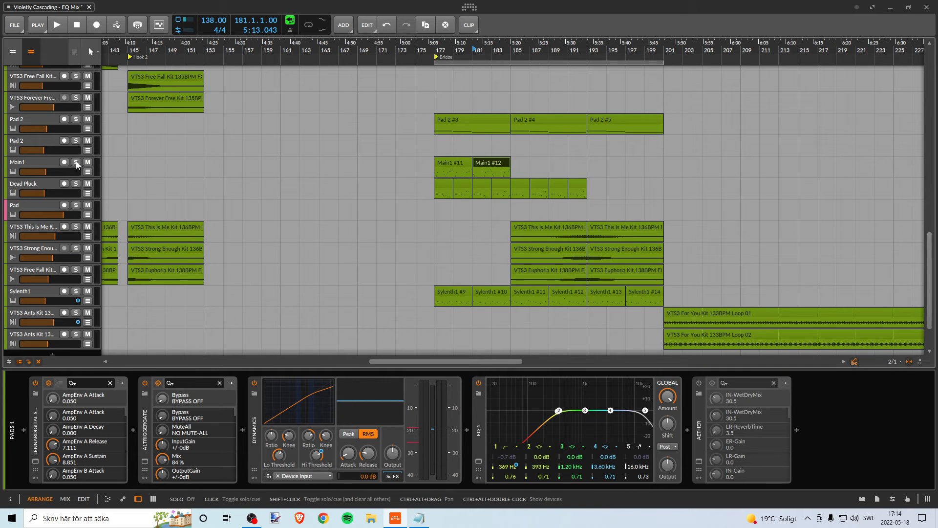
click(87, 184)
key(space)
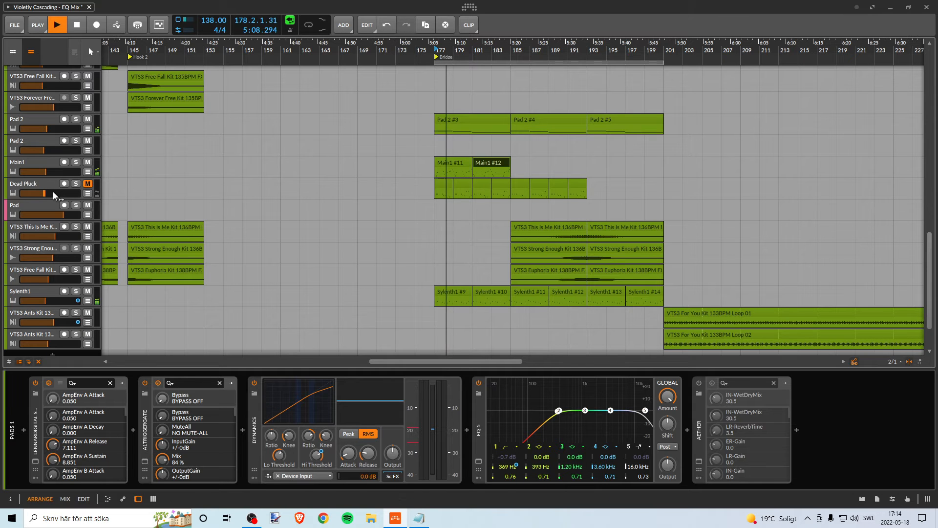
drag(53, 192, 80, 193)
key(ctrl+z)
key(space)
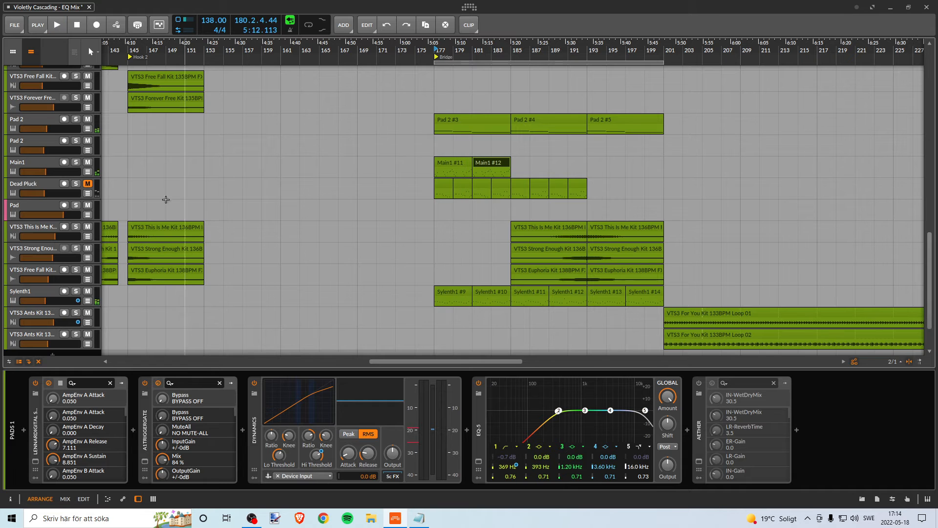
Unmute Dead Pluck and raise Main1's volume while listening to the Bridge with Main1's solo turned off.
click(88, 184)
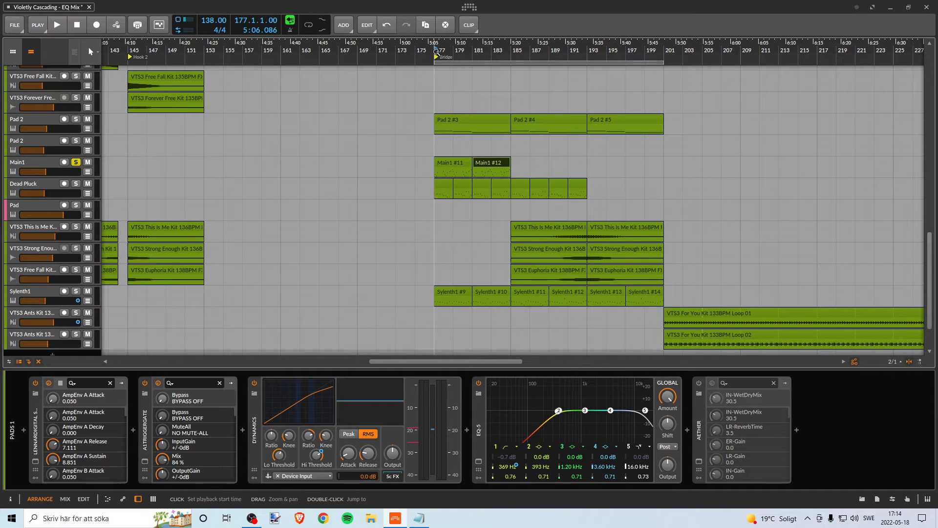
key(space)
click(75, 162)
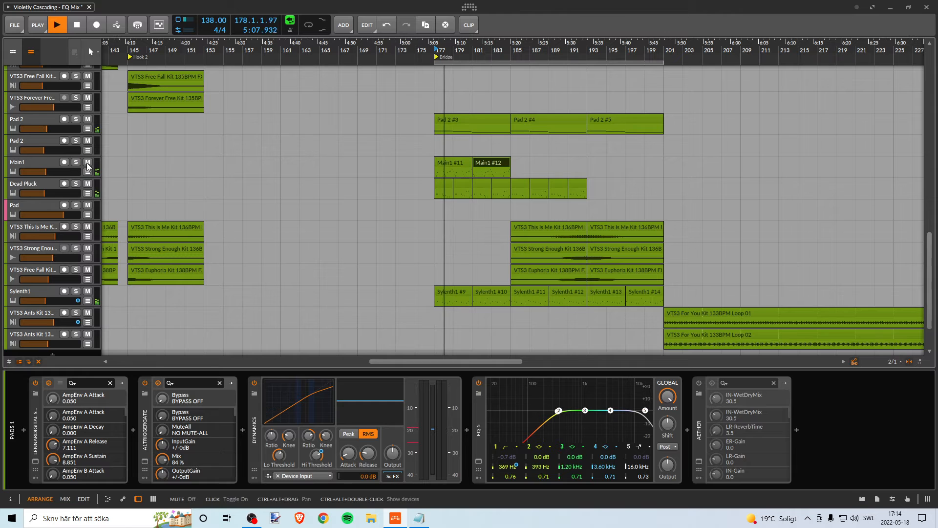
drag(52, 171, 74, 171)
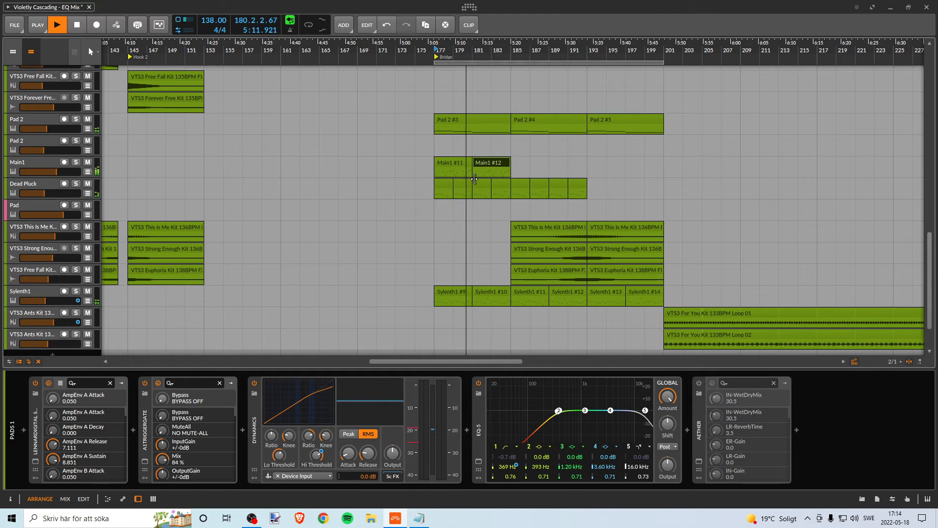
key(space)
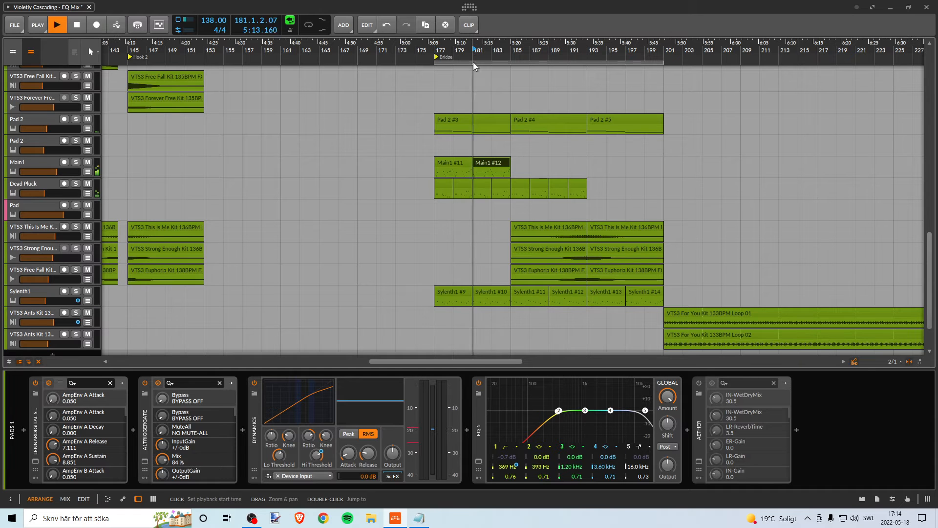
key(space)
Delete the two Main1 clips at bars 177 and 181 from the Bridge.
click(38, 168)
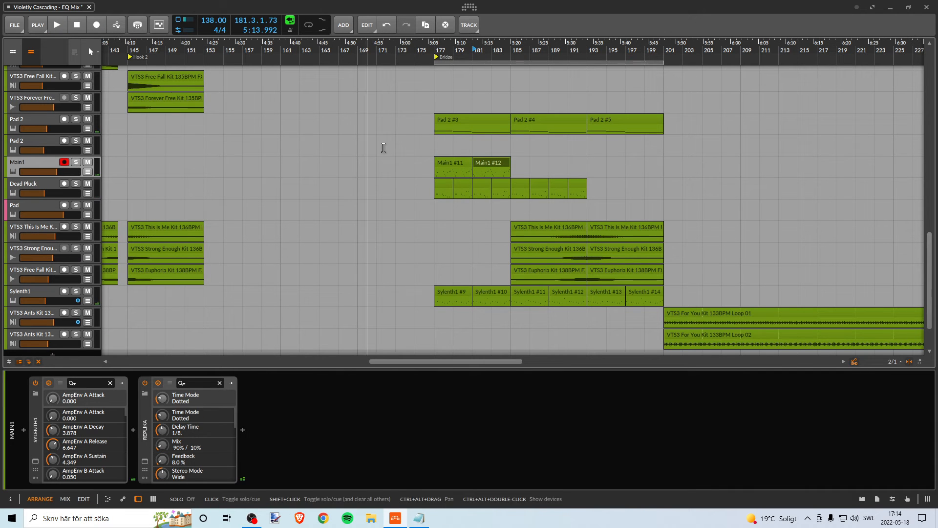
click(459, 162)
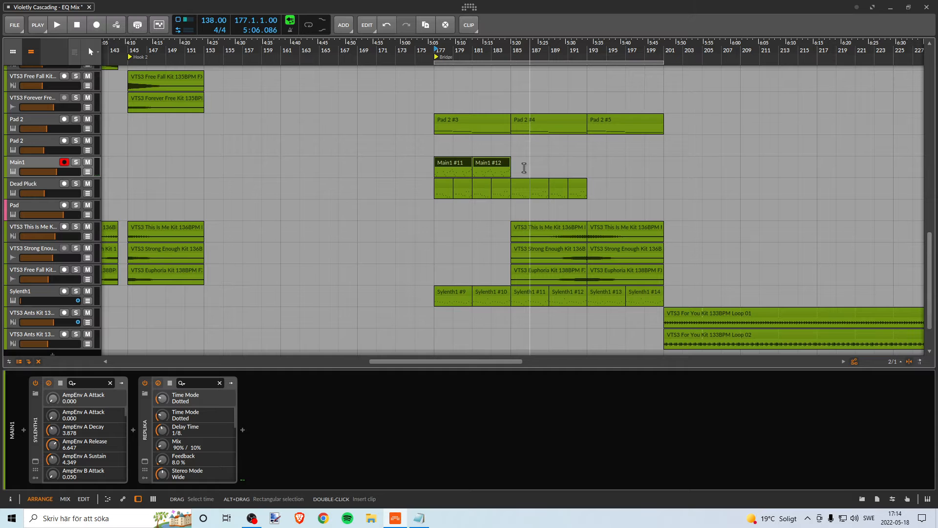
key(Delete)
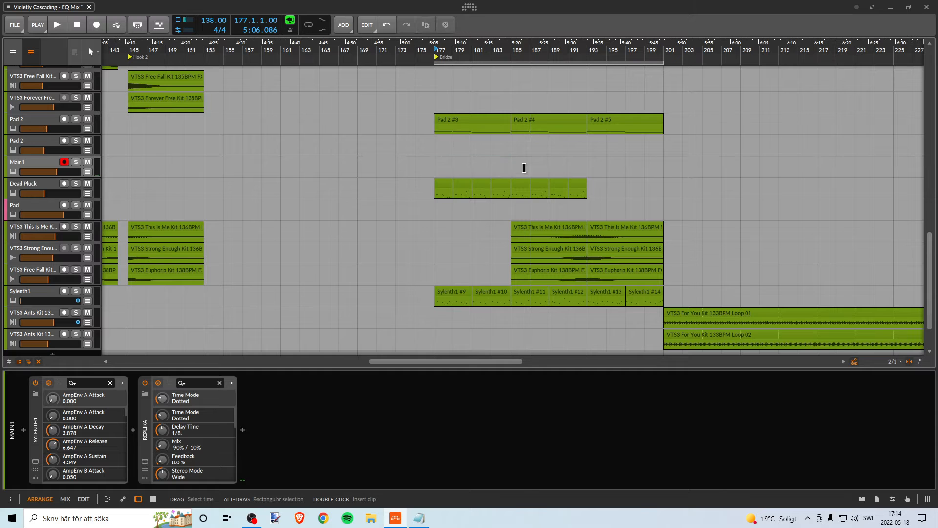
Select the Dead Pluck track and play the Bridge from bar 177, soloing Dead Pluck for a moment.
click(43, 183)
scroll(431, 49, right, 1)
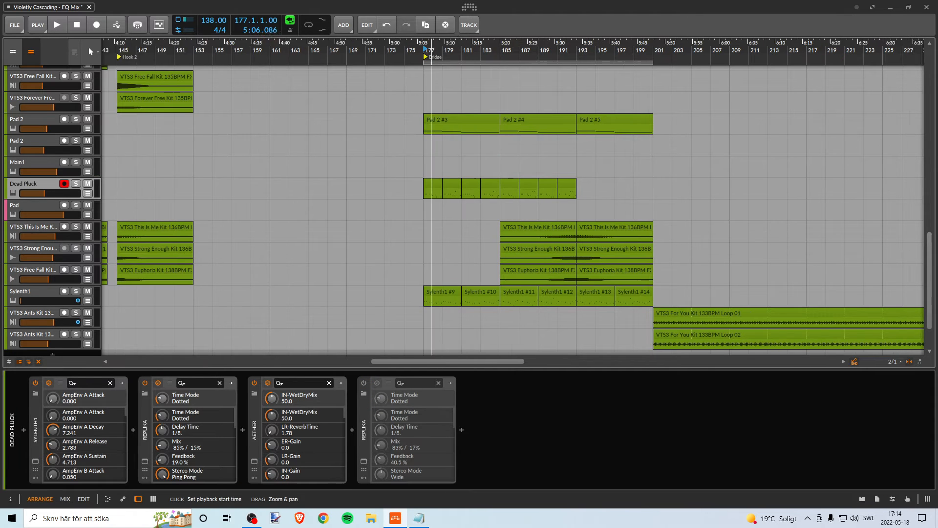
drag(432, 49, 351, 49)
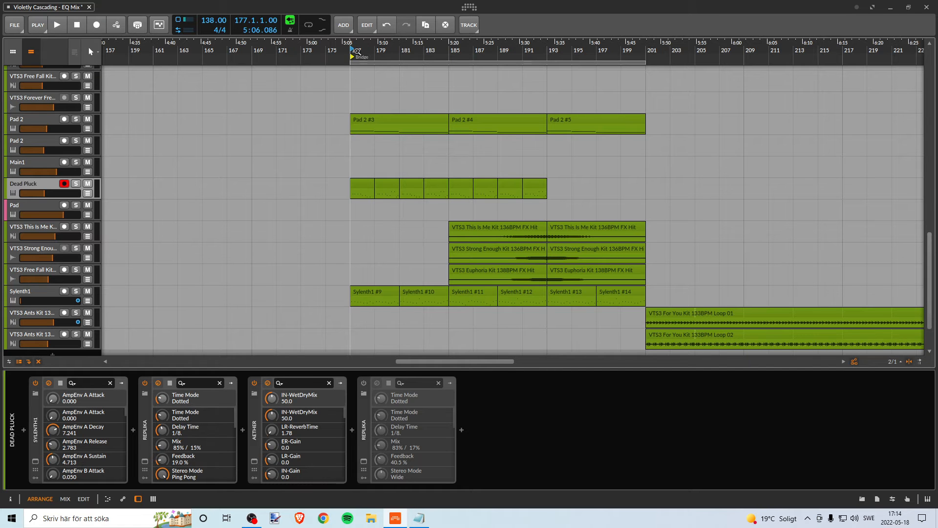
key(space)
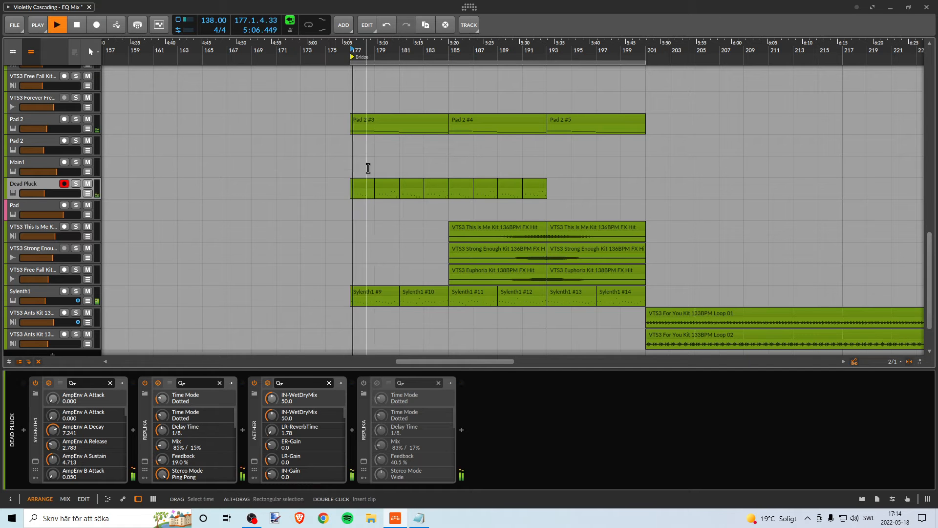
click(76, 183)
click(76, 184)
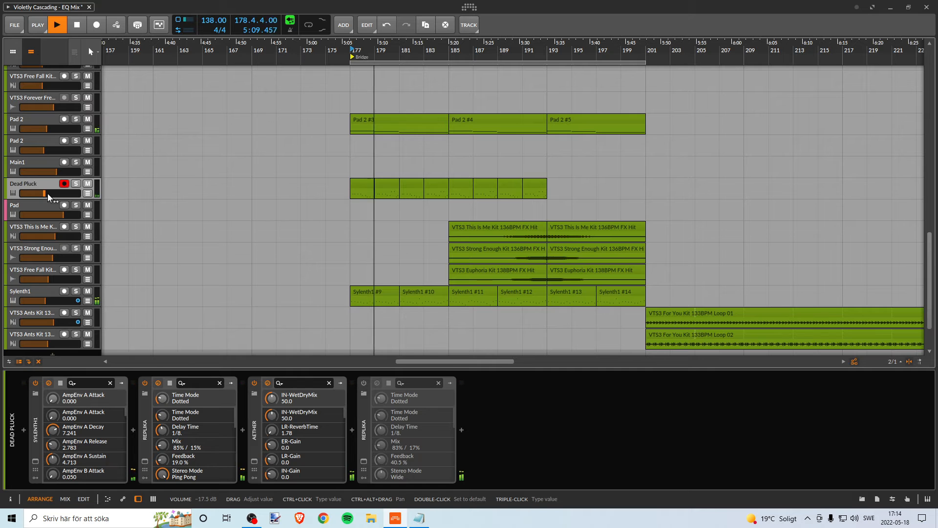
Listen to the earlier section from bar 113 where Dead Pluck plays together with Main1 and Pad 2.
drag(326, 49, 454, 27)
key(space)
drag(297, 46, 325, 75)
click(324, 53)
key(space)
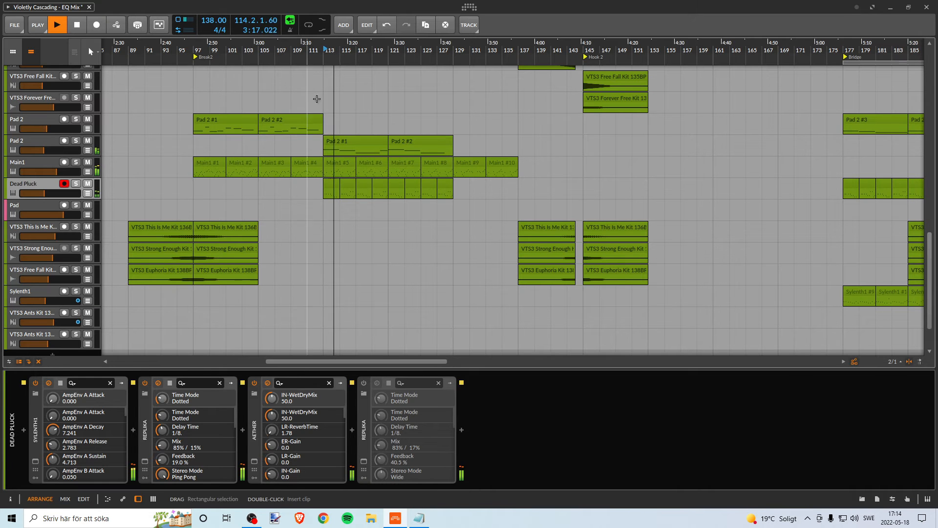
mouse_move(291, 52)
mouse_down()
mouse_move(294, 23)
mouse_move(372, 63)
mouse_move(381, 53)
mouse_move(352, 63)
mouse_move(294, 47)
mouse_up()
key(space)
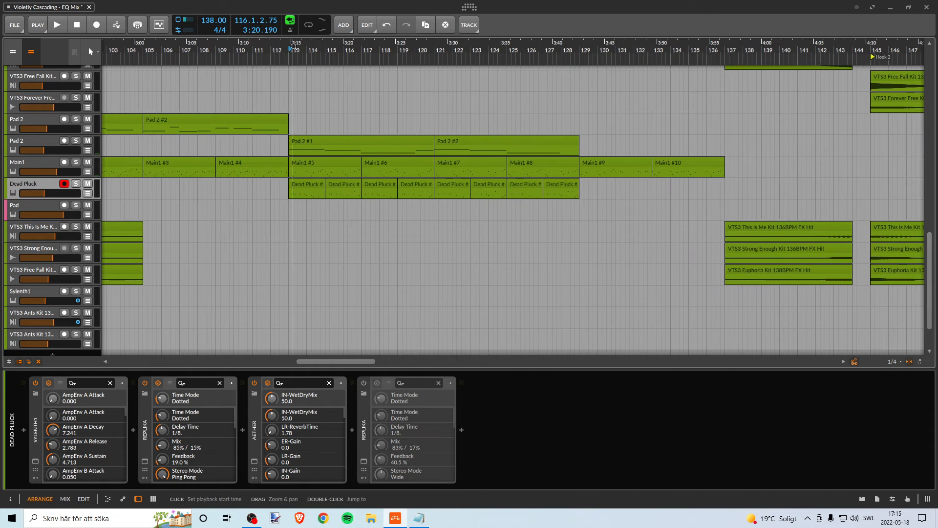
Raise the Dead Pluck track's volume to -10.5 dB while playing from bar 113, and replay the passage to check it.
key(space)
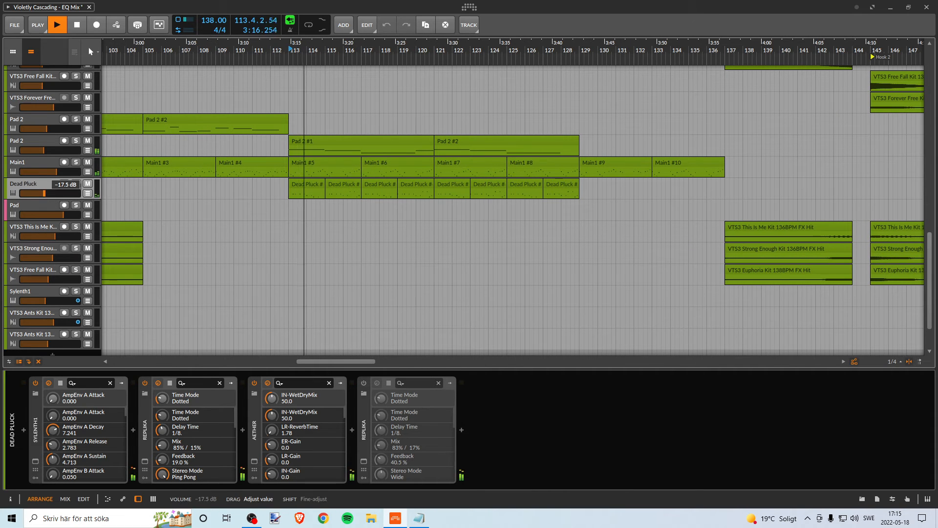
drag(46, 193, 50, 193)
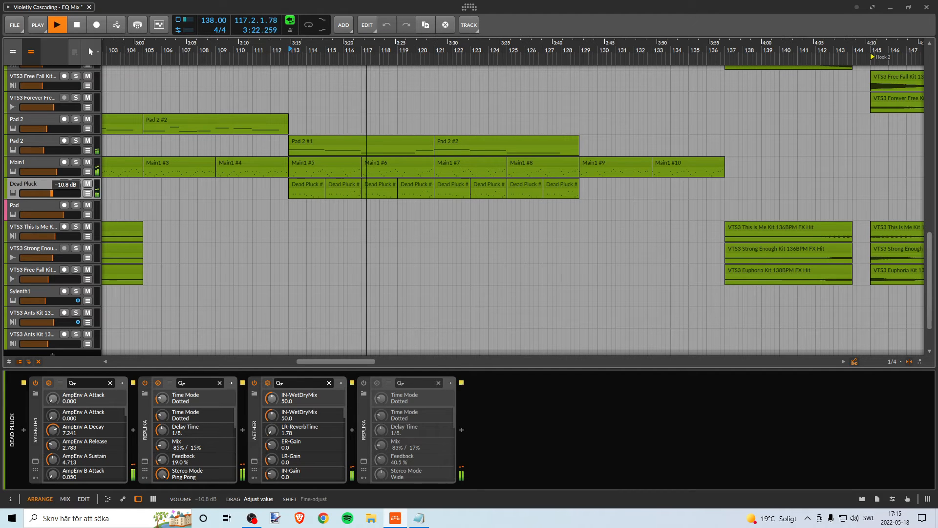
drag(53, 193, 52, 193)
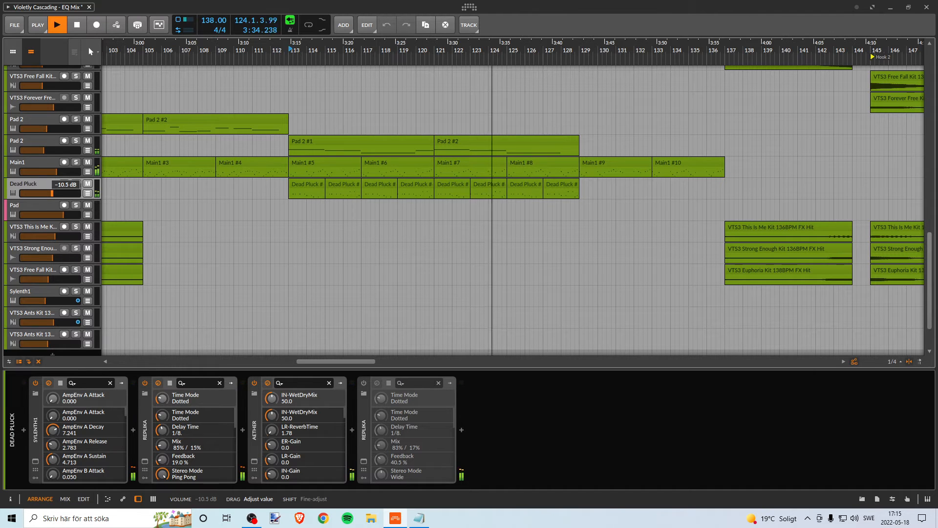
click(292, 50)
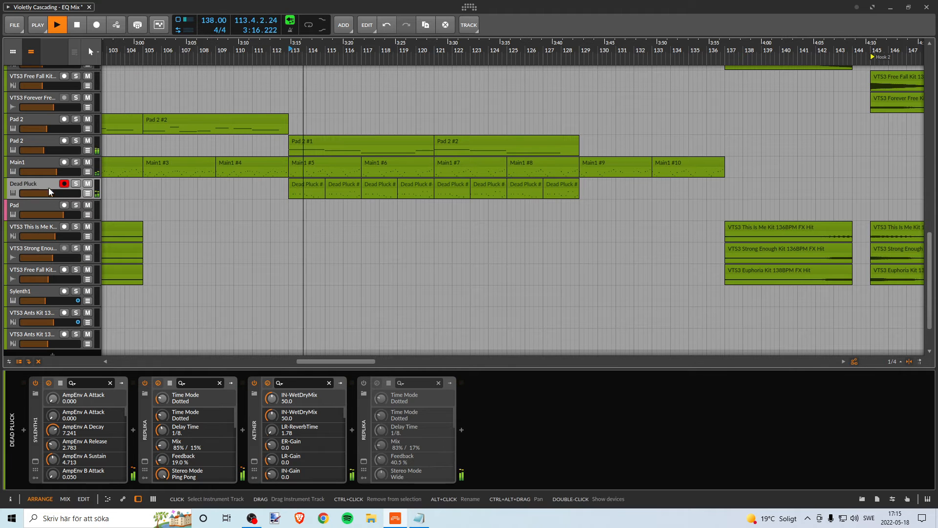
key(space)
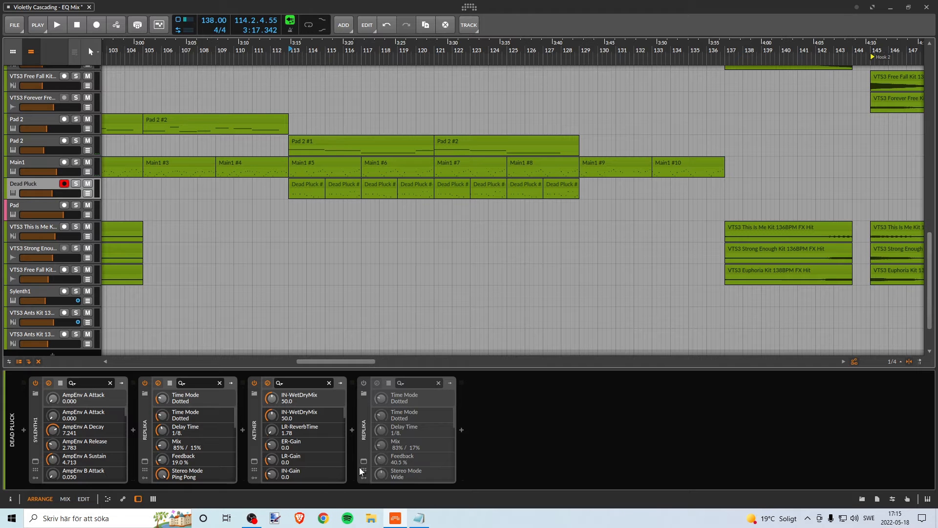
Turn on Dead Pluck's second Replika delay and, while playing from bar 113, set its feedback to 44% and mix to 75% / 25%.
click(363, 382)
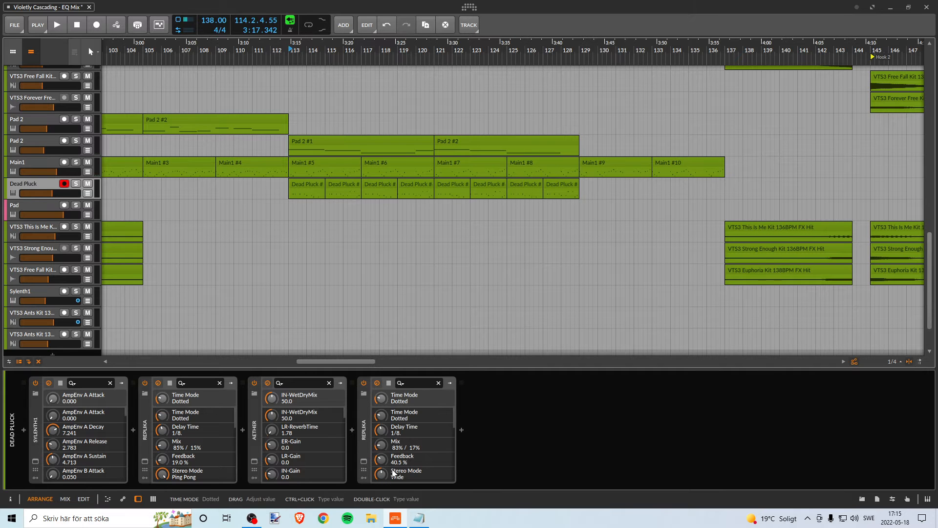
click(364, 462)
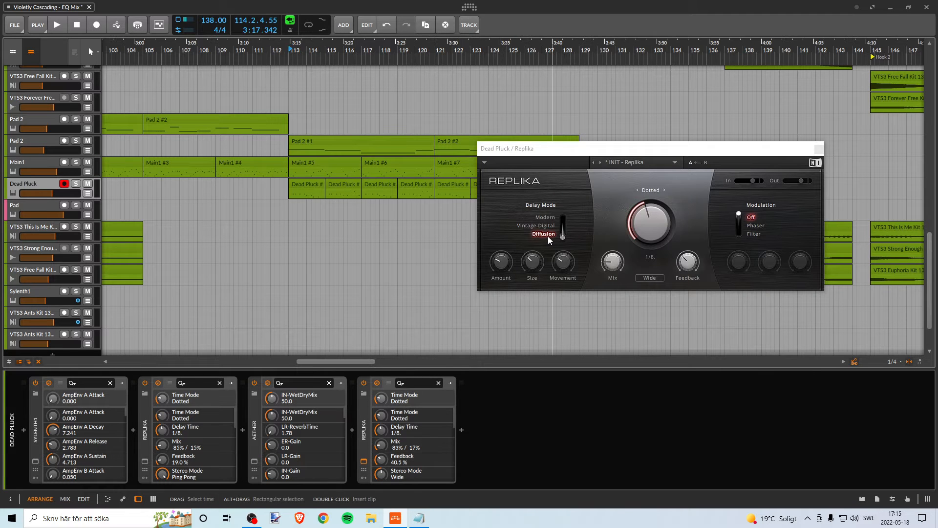
key(space)
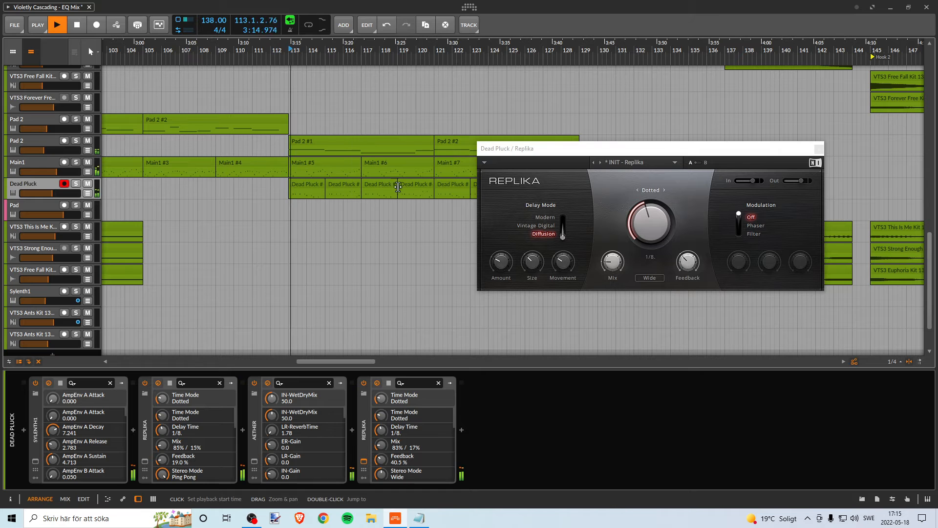
drag(688, 262, 687, 261)
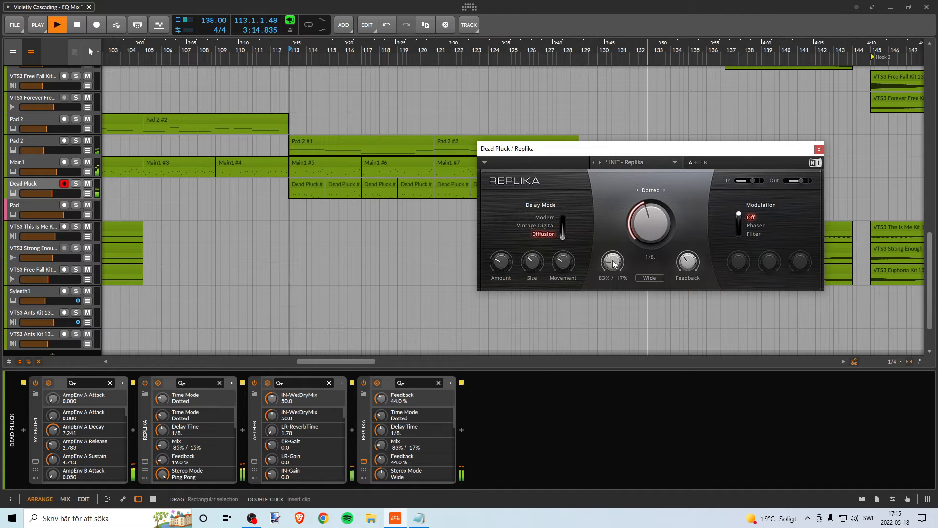
drag(612, 262, 613, 264)
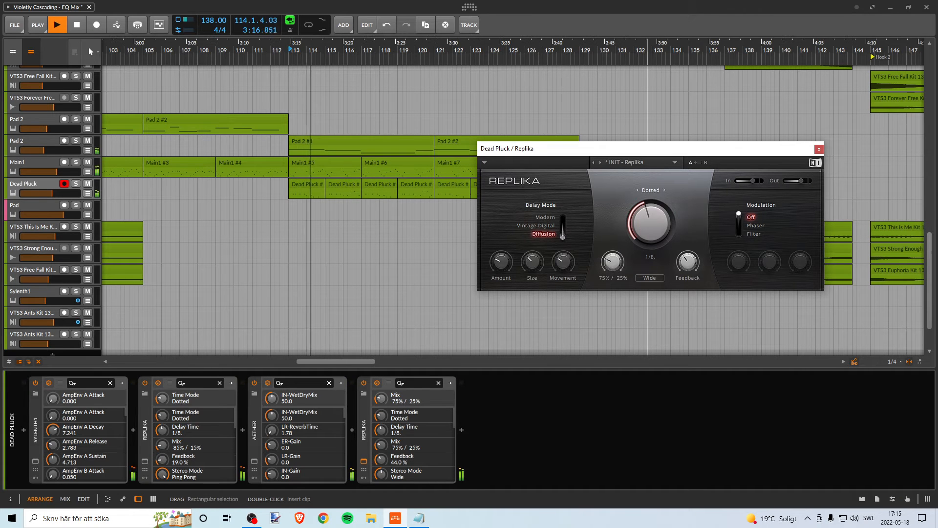
mouse_move(613, 263)
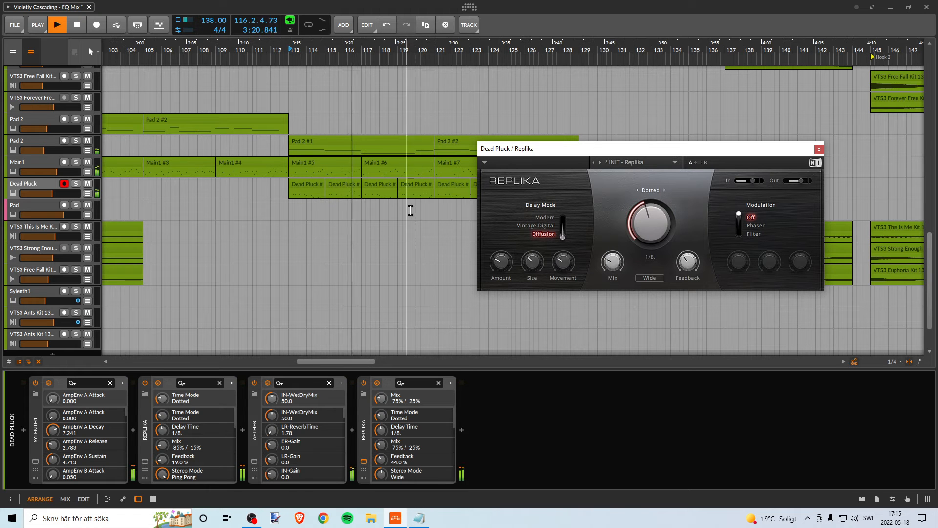
Reduce the second Replika's mix to 82% / 18% and feedback to 30% while listening, and close its window.
drag(690, 264, 687, 265)
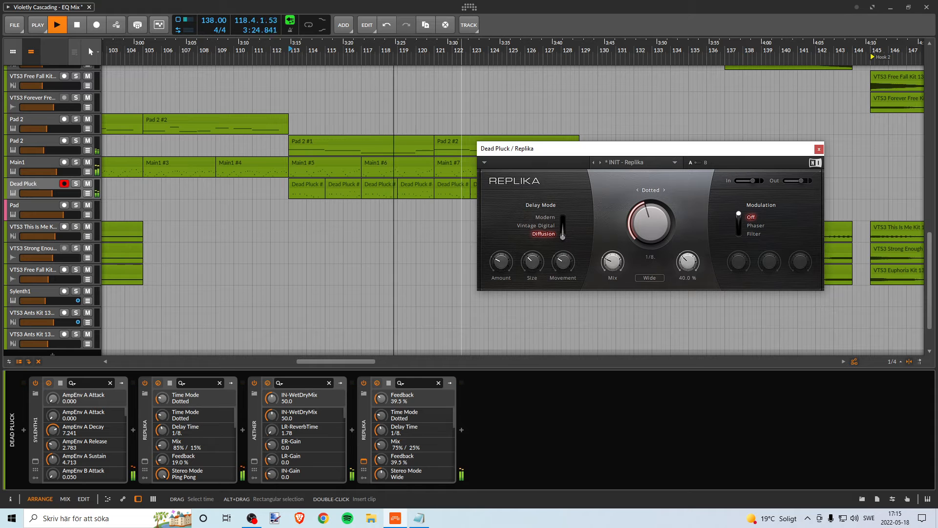
mouse_move(625, 263)
drag(616, 260, 618, 266)
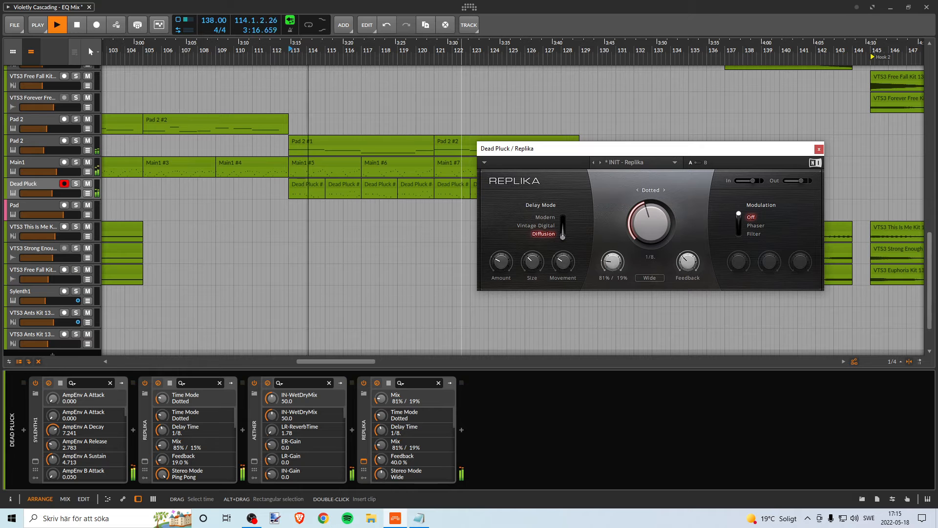
drag(687, 263, 687, 272)
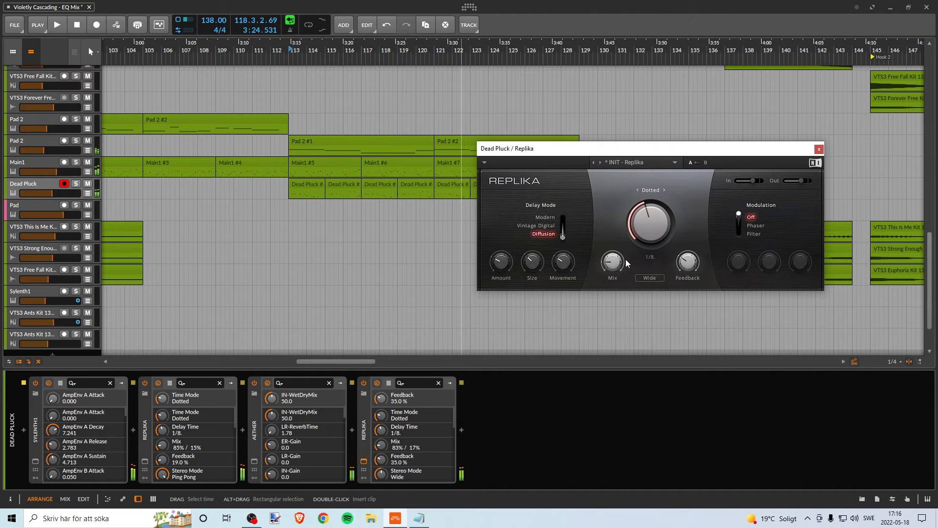
key(space)
drag(625, 259, 616, 264)
drag(687, 265, 687, 268)
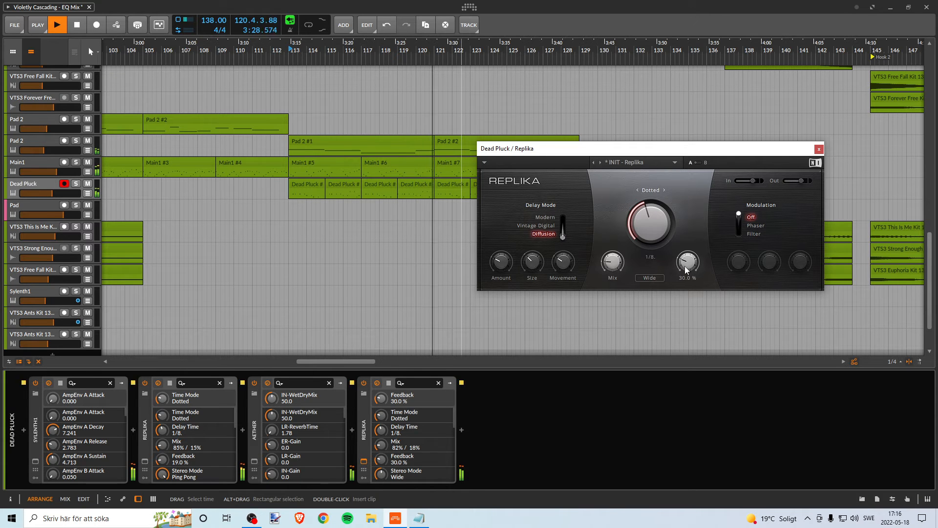
drag(616, 151, 666, 218)
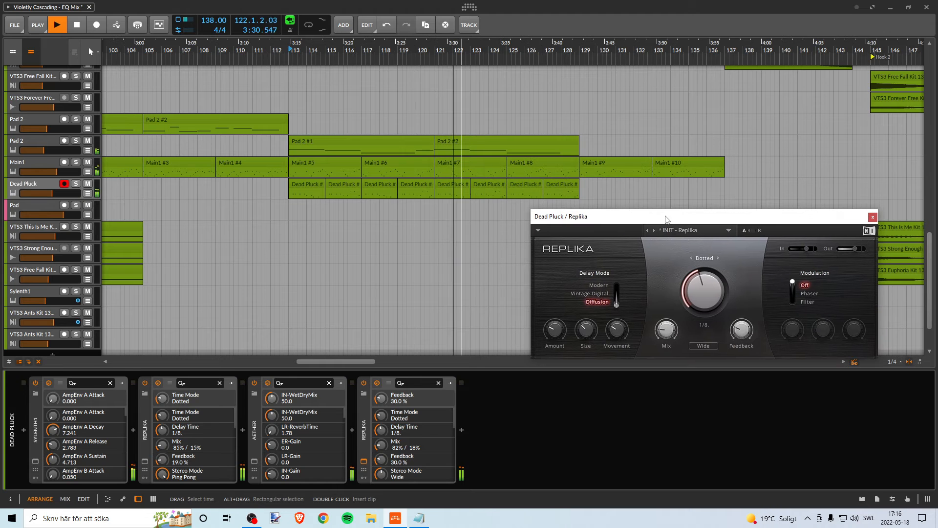
click(873, 218)
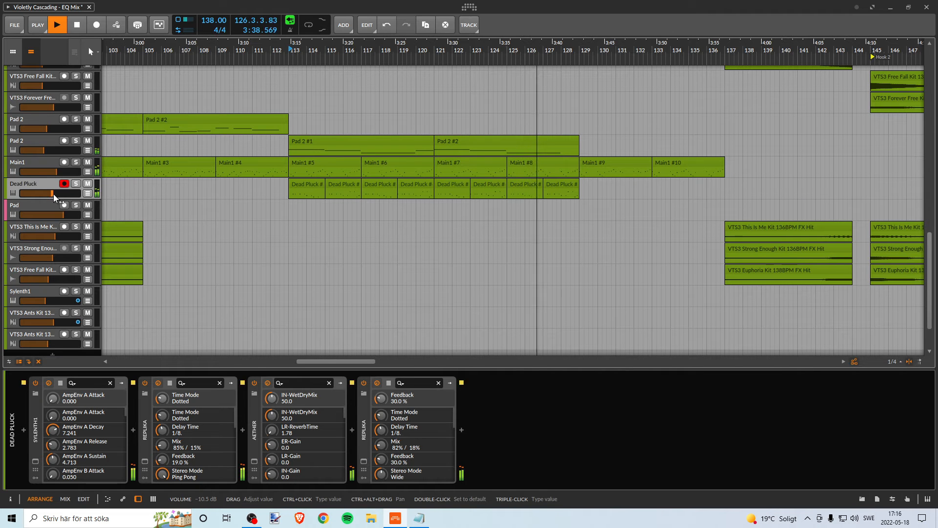
Lower the Dead Pluck track's volume slightly and replay the passage from bar 113.
drag(54, 194, 51, 194)
key(space)
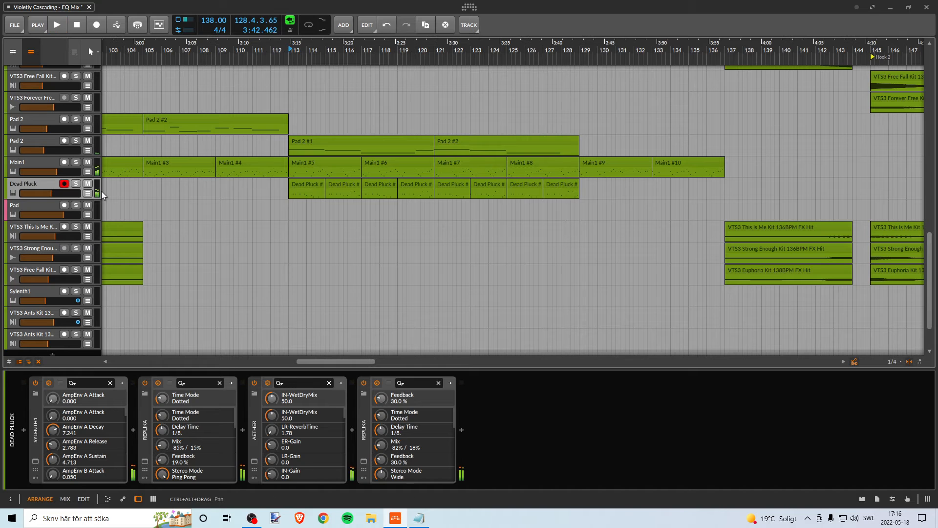
key(space)
key(space)
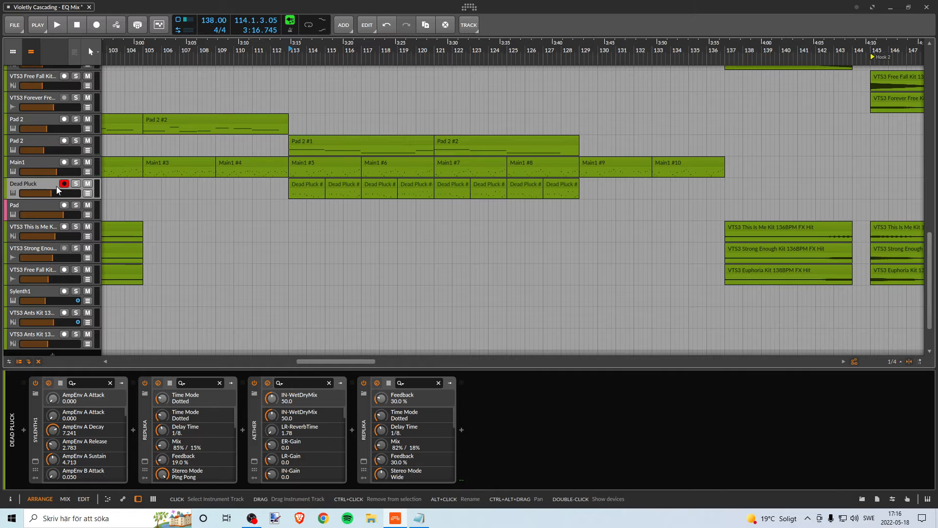
key(space)
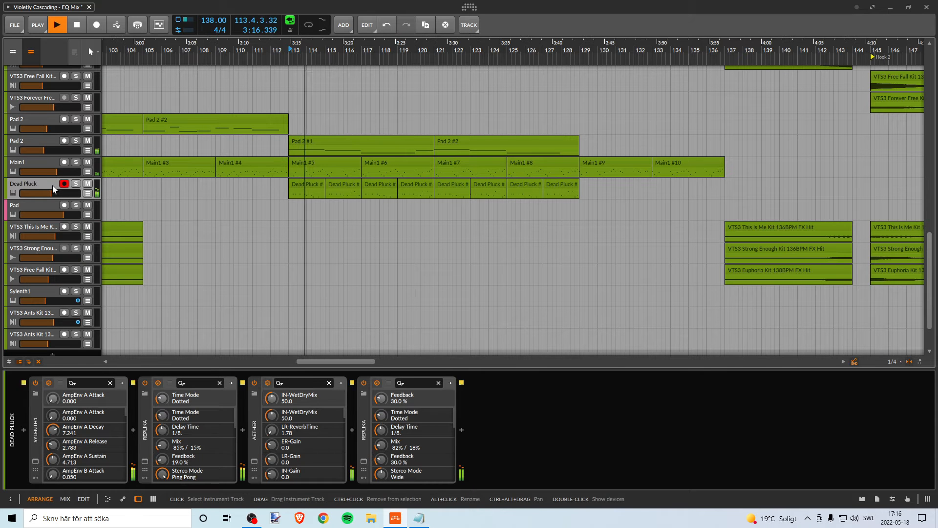
key(space)
Open Dead Pluck's Sylenth1, check the oscillator octave settings, and set the synth's main volume to 9.648 during playback.
click(35, 461)
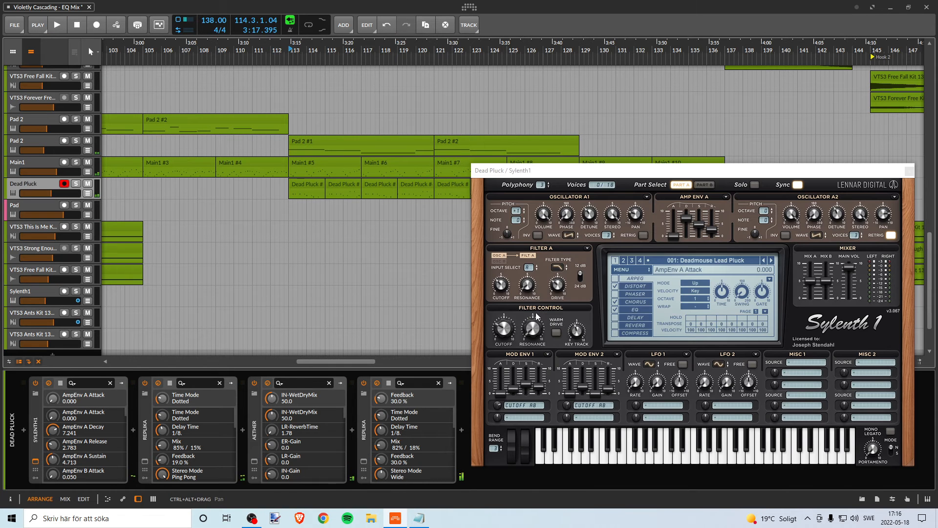
drag(691, 177, 667, 196)
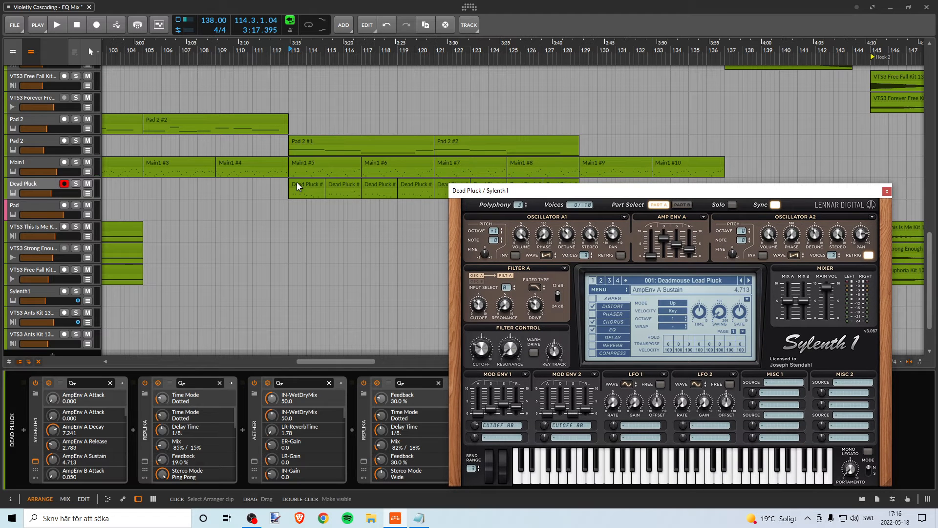
click(744, 234)
key(space)
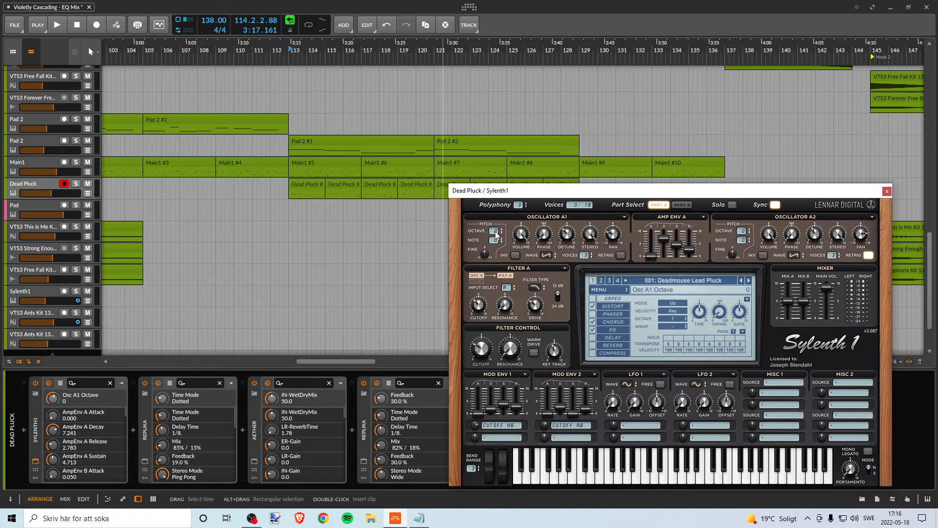
key(space)
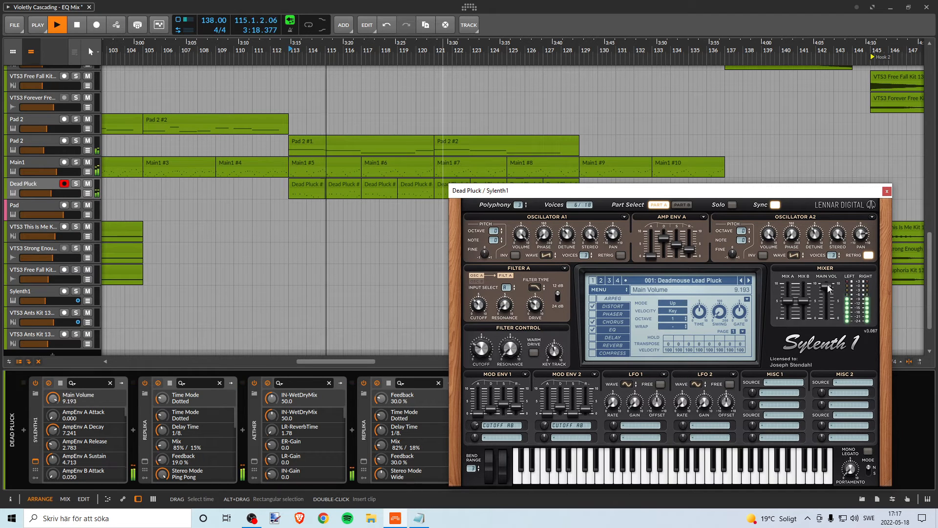
drag(828, 288, 831, 282)
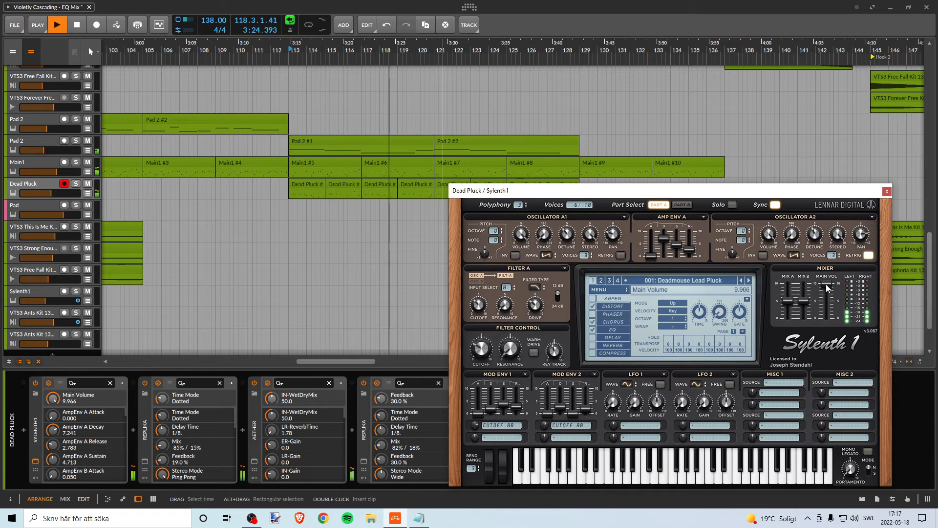
drag(827, 285, 829, 293)
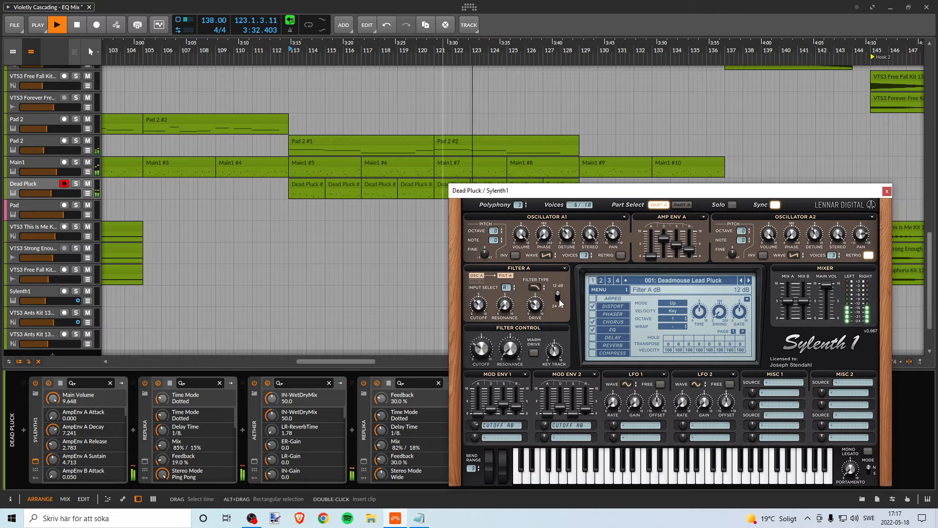
Replay the passage, try the 24 dB slope on Sylenth1's Filter A, and set the filter key tracking to 4.890.
key(space)
key(space)
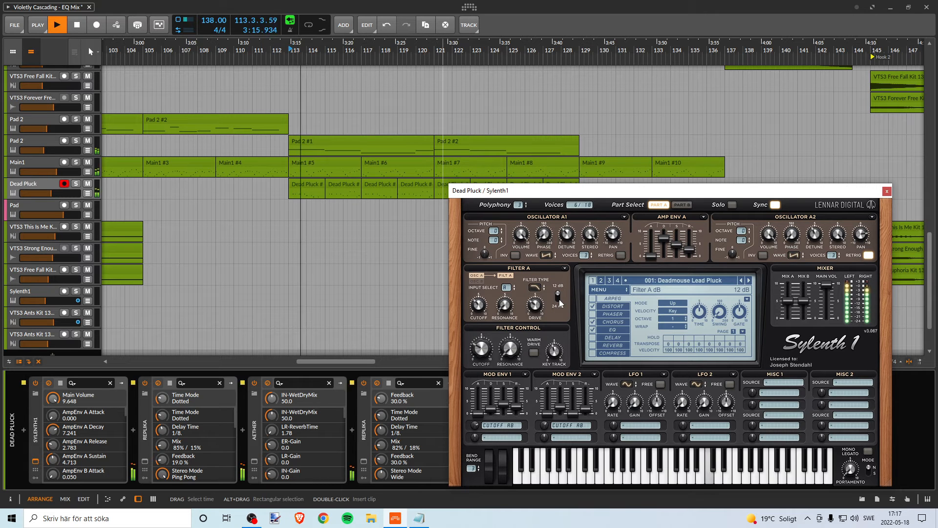
click(559, 299)
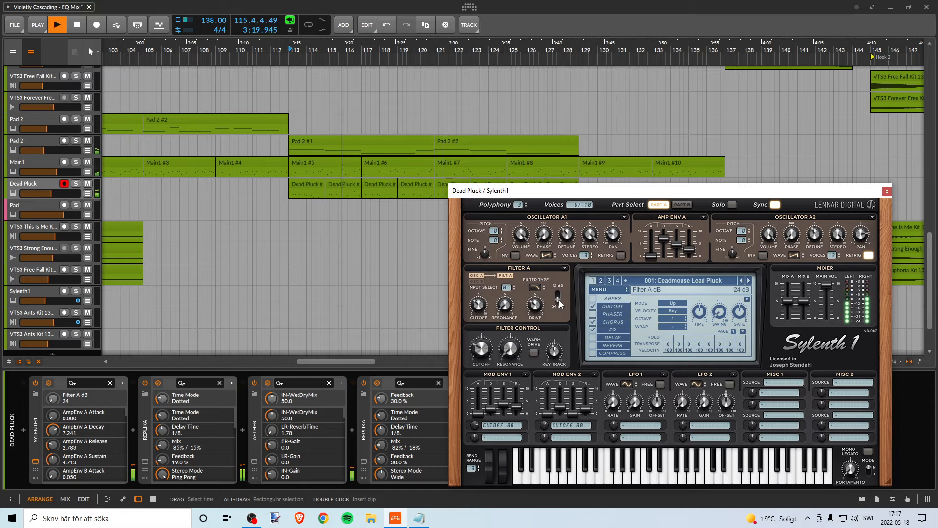
drag(547, 351, 560, 345)
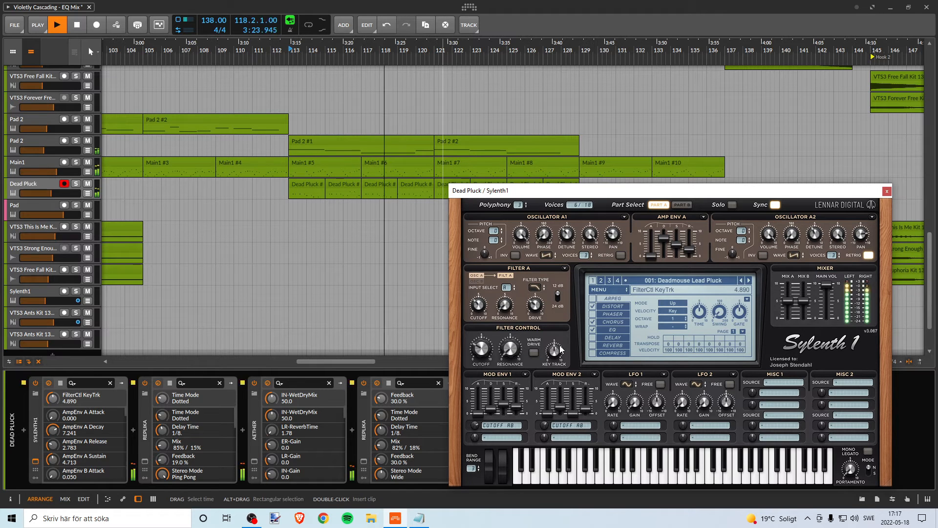
Set Sylenth1's Filter A drive to 3.443 while the passage plays.
click(511, 349)
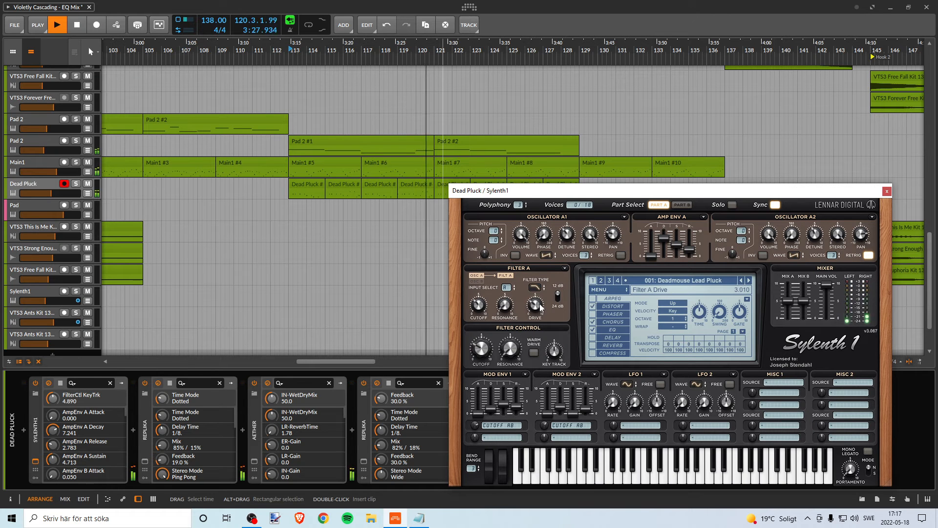
scroll(539, 304, up, 3)
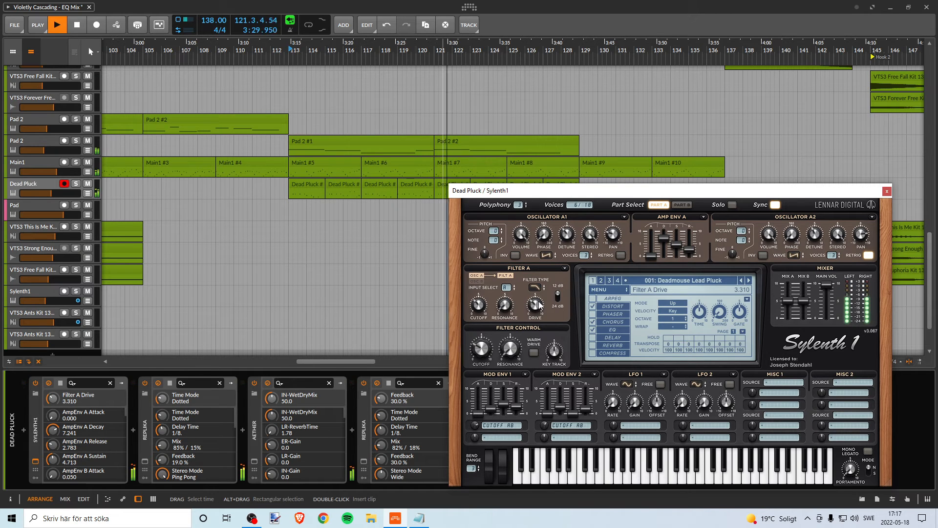
drag(542, 299, 542, 298)
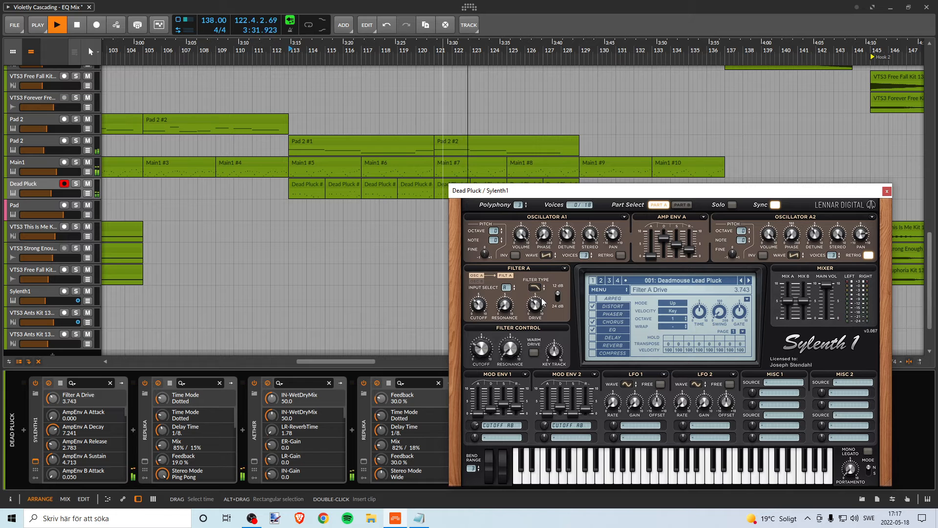
scroll(543, 303, down, 1)
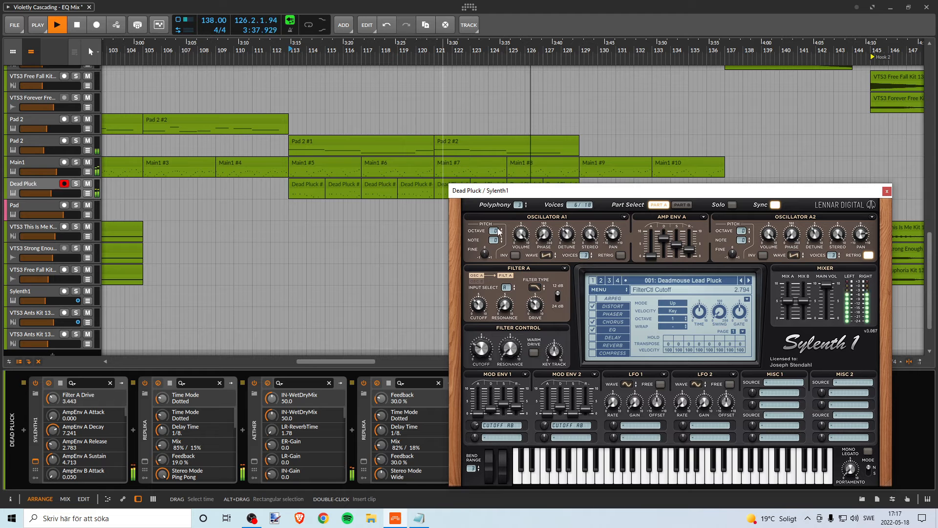
Replay the passage from bar 113 and turn off retrigger for Sylenth1's oscillator A2.
mouse_move(371, 41)
mouse_down()
mouse_move(371, 112)
mouse_move(368, 47)
mouse_up()
key(space)
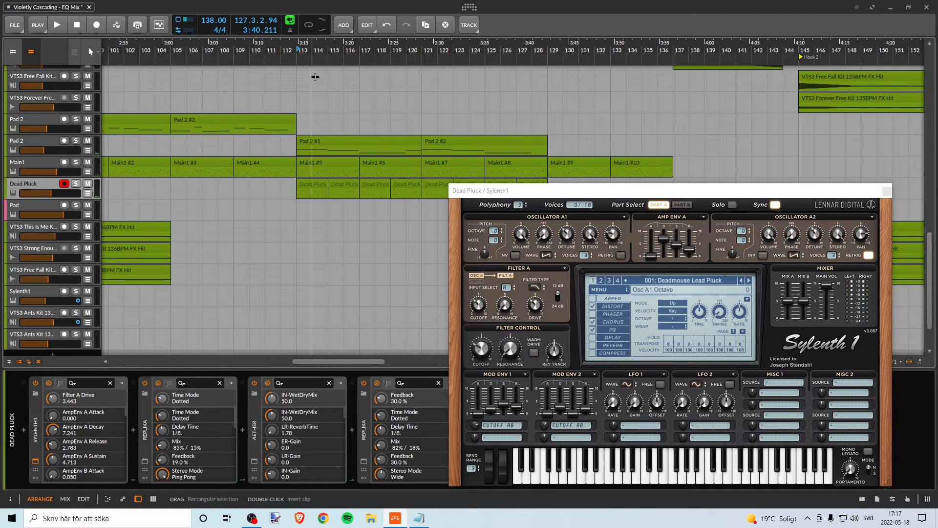
click(297, 52)
key(space)
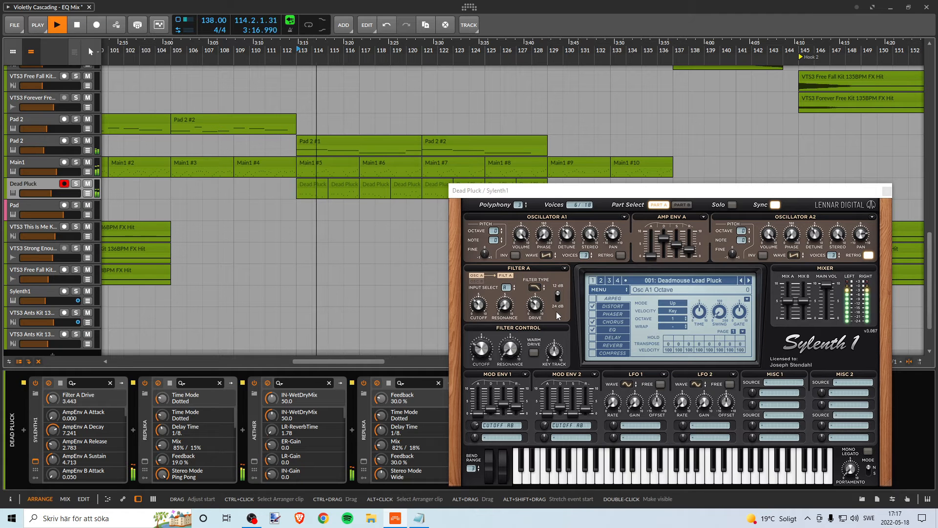
mouse_move(823, 281)
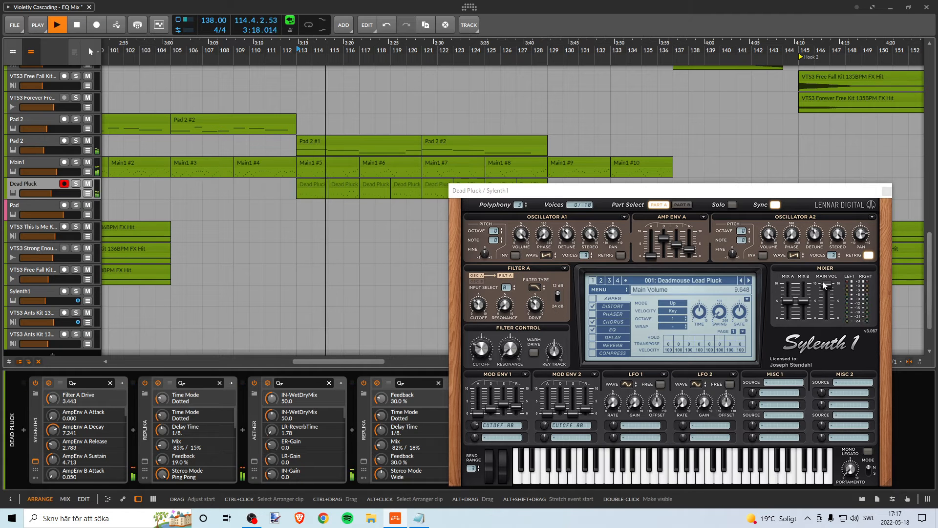
click(869, 255)
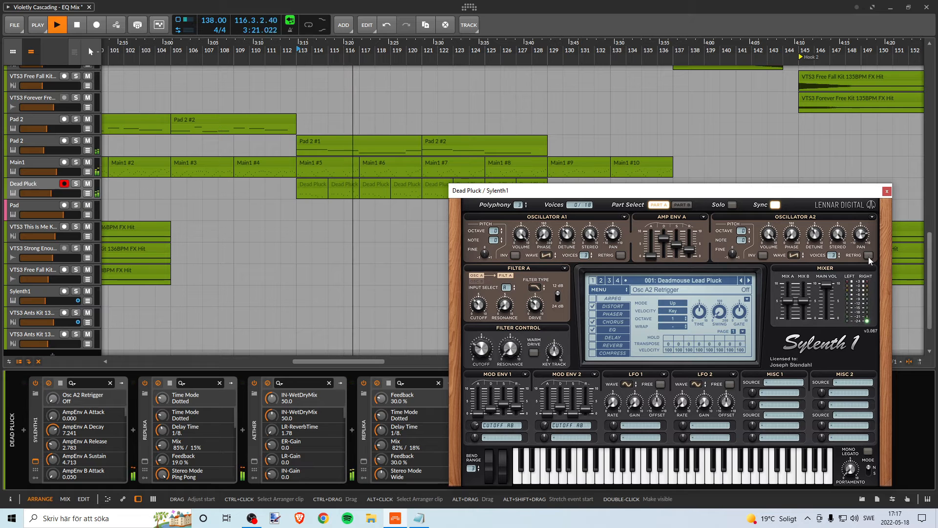
key(space)
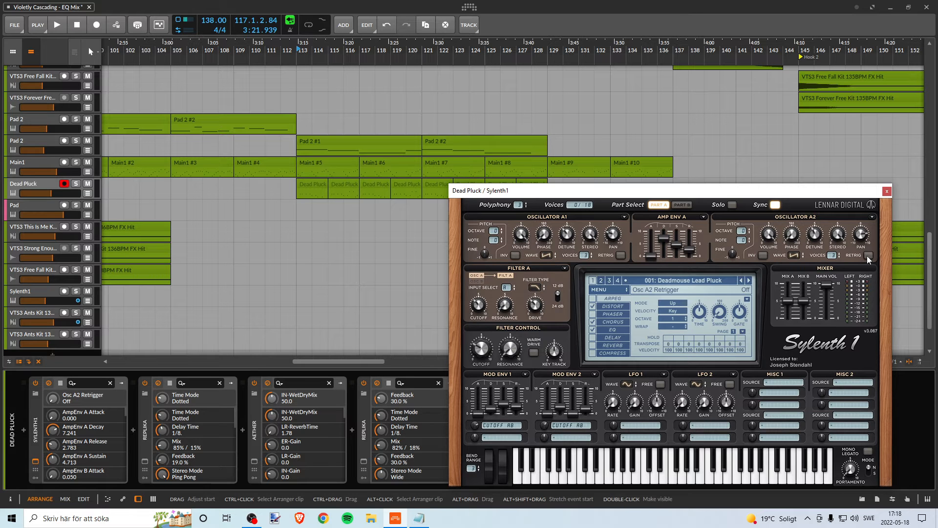
Play from bar 113 again and solo the Dead Pluck track to listen to it alone.
click(297, 49)
key(space)
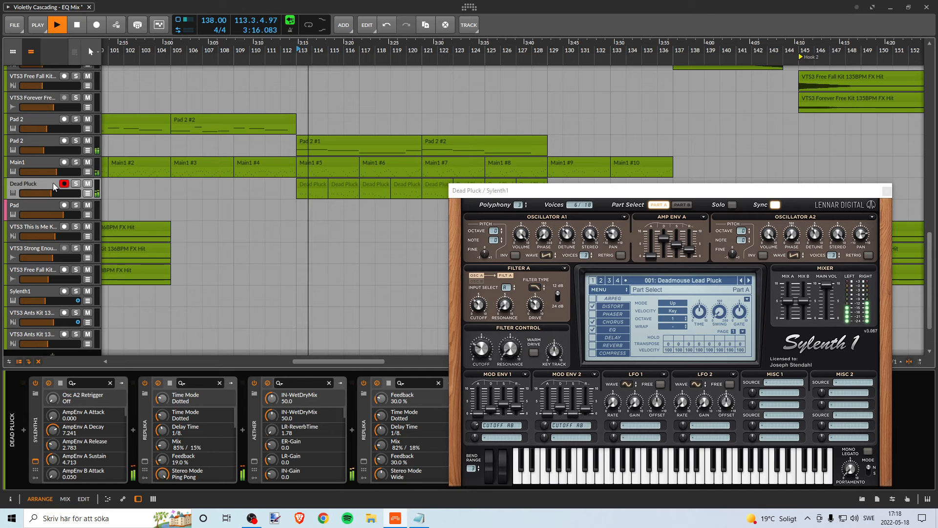
click(76, 184)
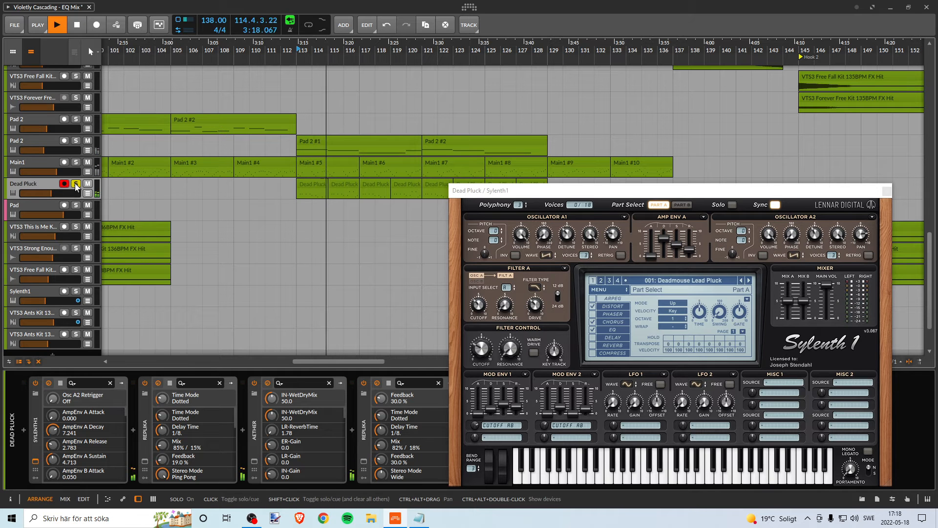
Take Dead Pluck out of solo and set its Sylenth1 main volume to 8.921.
click(76, 184)
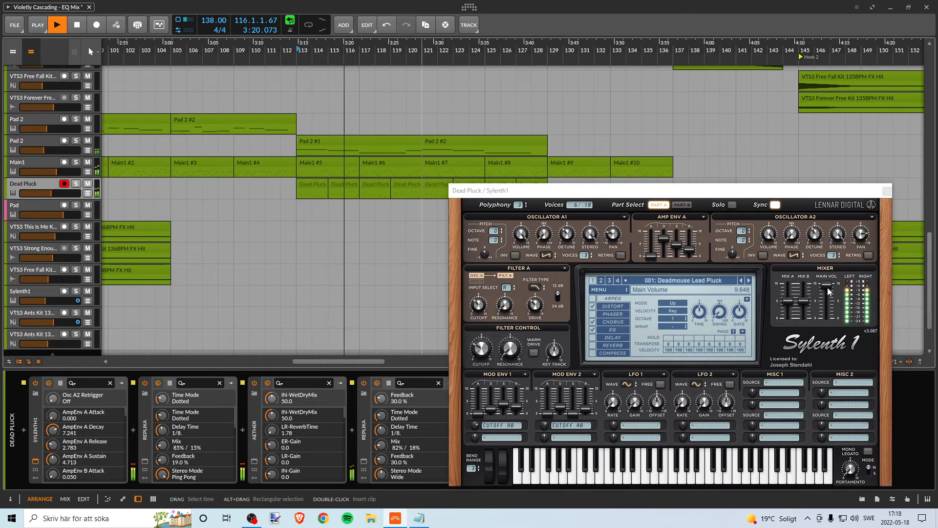
drag(829, 292, 829, 292)
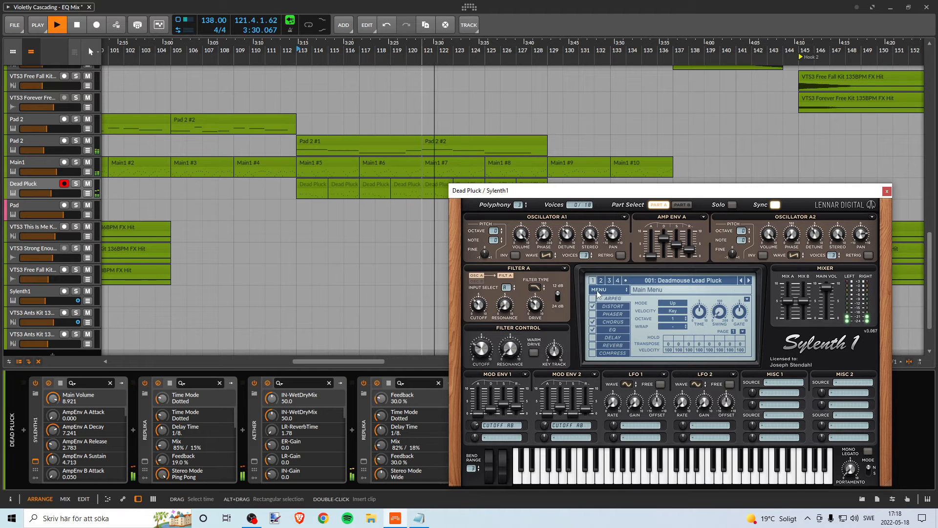
Try the 24 dB slope on Sylenth1's Filter A while replaying the passage, and return it to 12 dB.
click(558, 297)
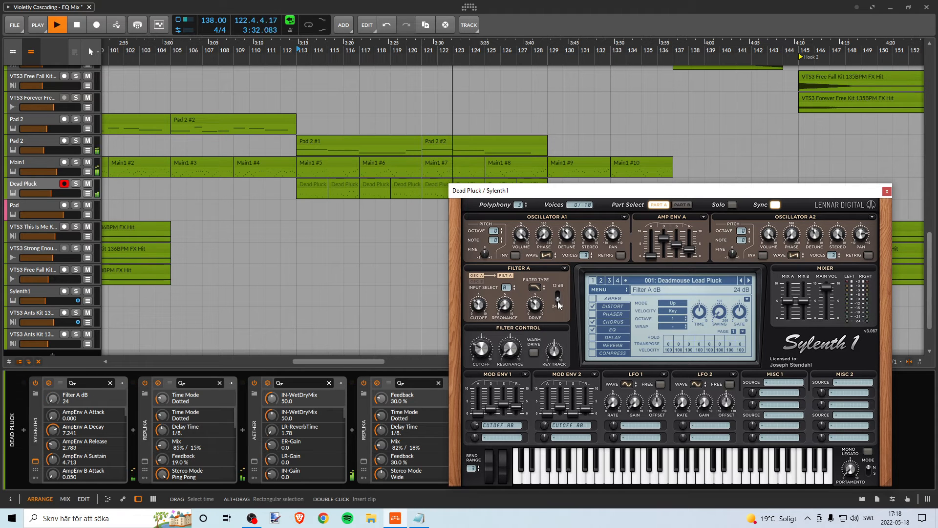
key(space)
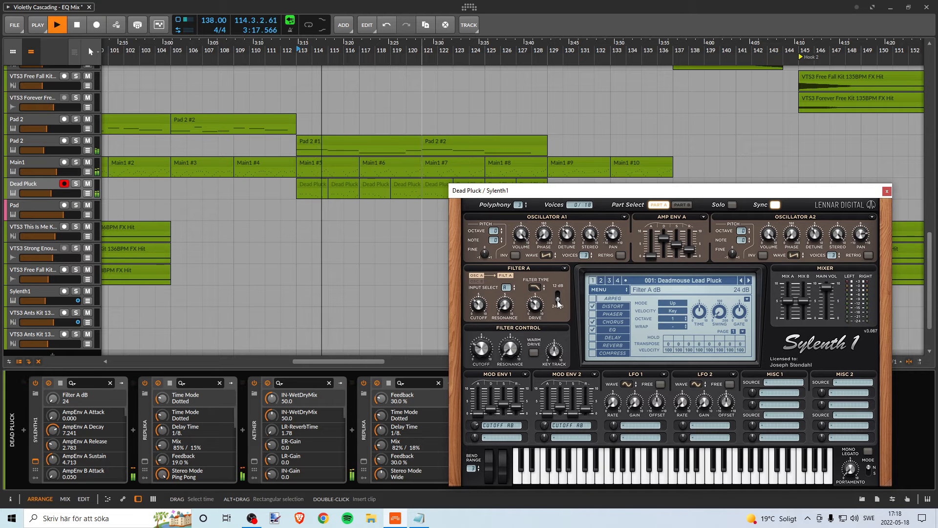
click(557, 301)
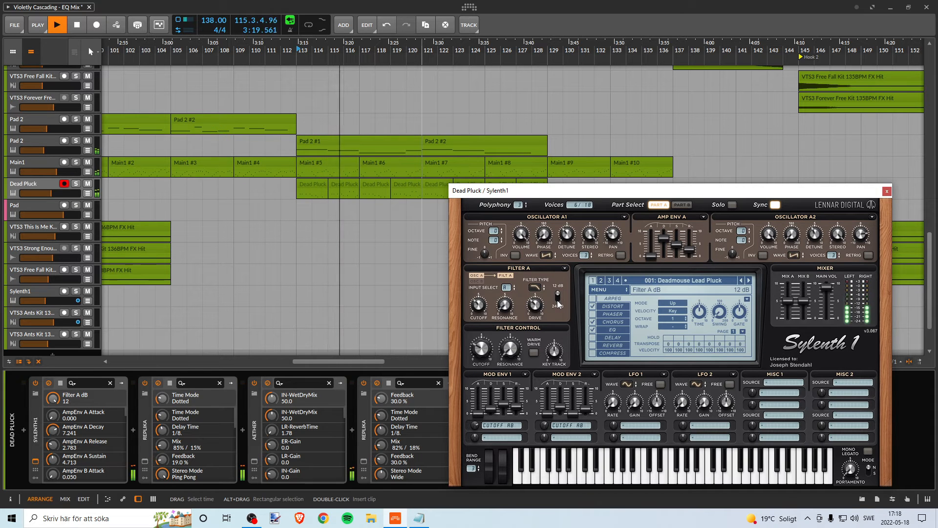
Turn on Warm Drive in Sylenth1's filter control and move the plug-in window slightly lower over the arrangement.
click(534, 353)
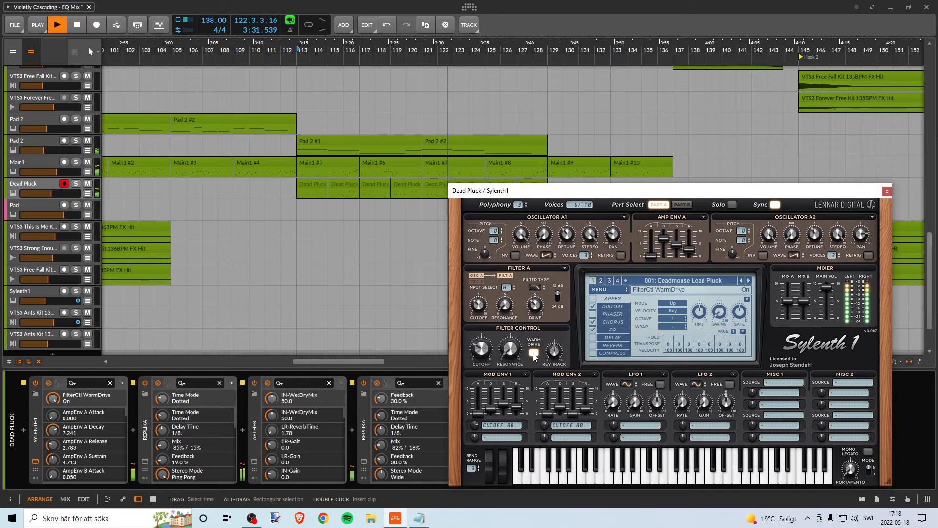
drag(598, 200, 591, 215)
click(550, 370)
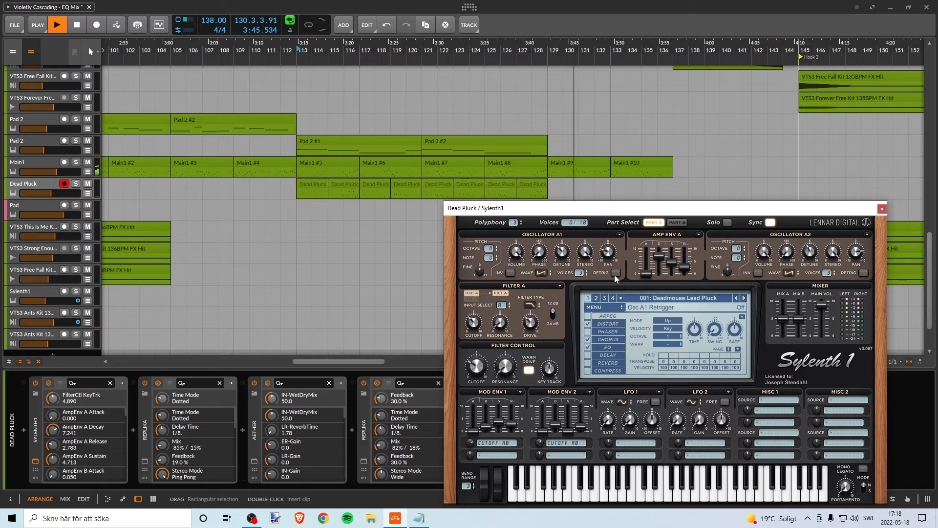
Try retrigger on Sylenth1's oscillator A1 during playback, turn it off again and stop playback.
click(616, 273)
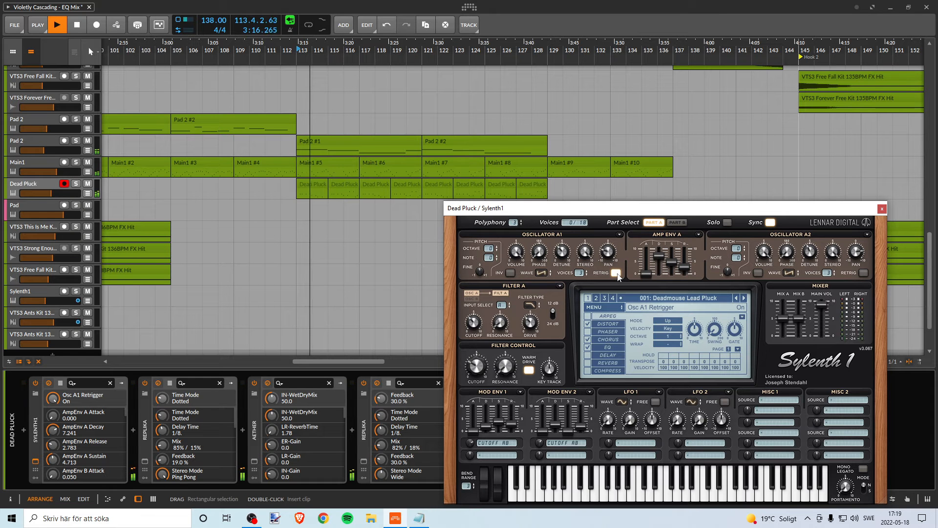
click(615, 273)
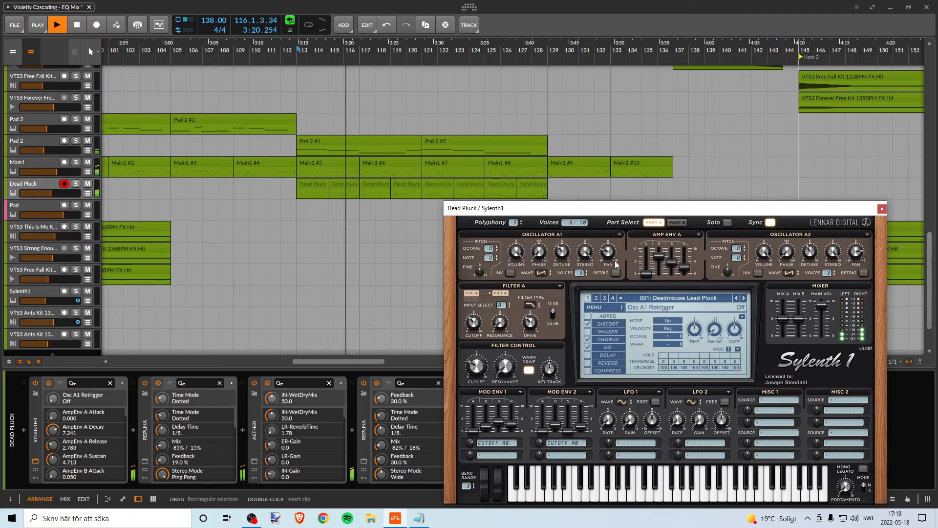
key(space)
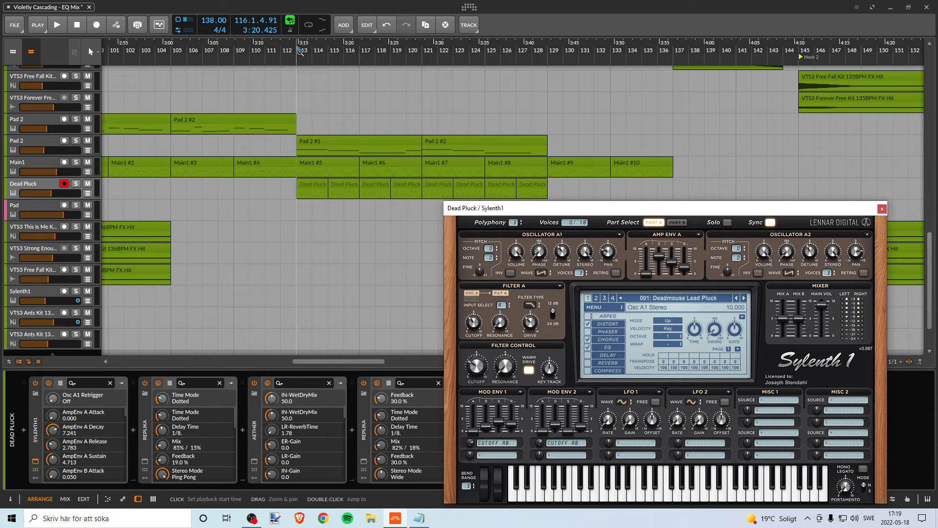
Play from bar 113 and set the panning of Sylenth1's oscillator A1 to -4.867 and oscillator A2 to 6.067.
click(299, 51)
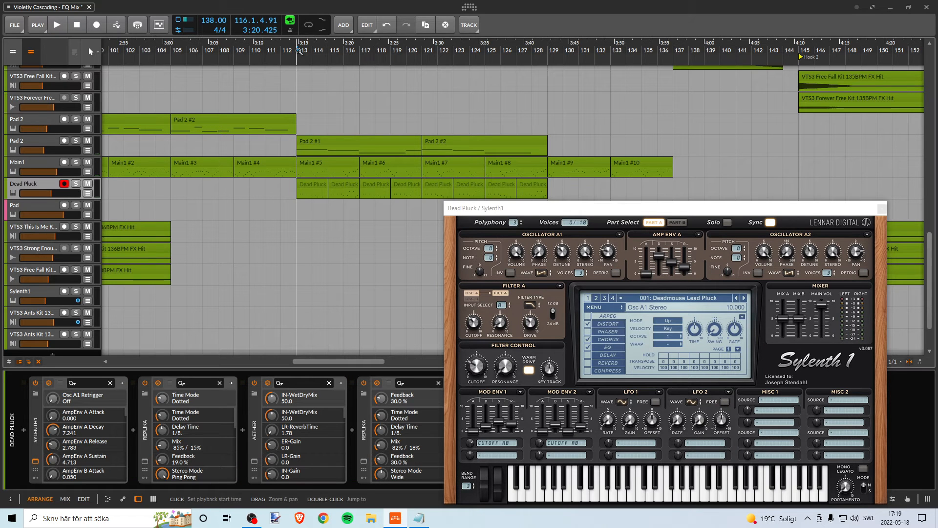
key(space)
click(625, 209)
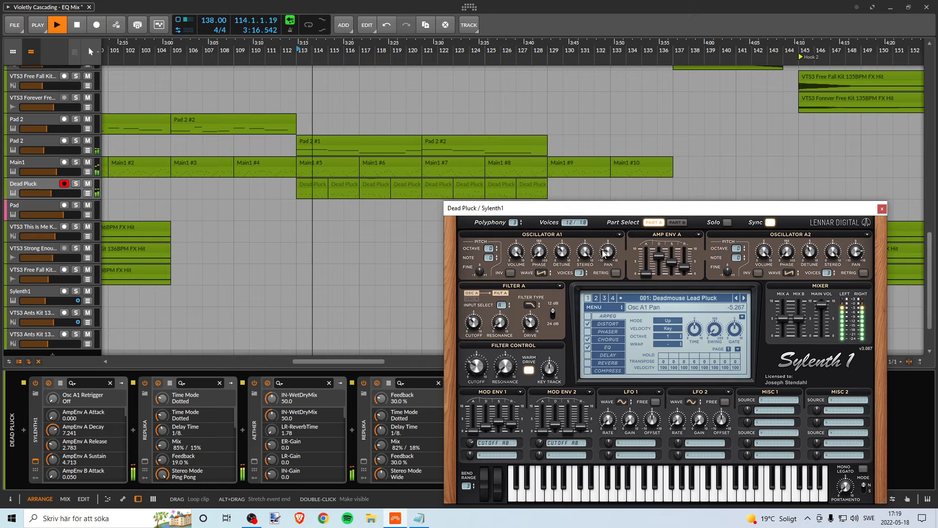
click(611, 252)
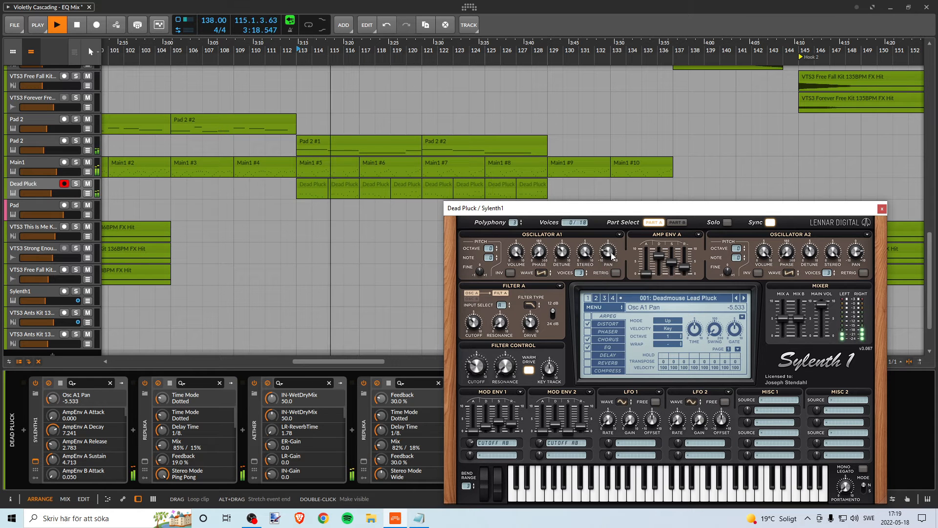
drag(611, 252, 612, 252)
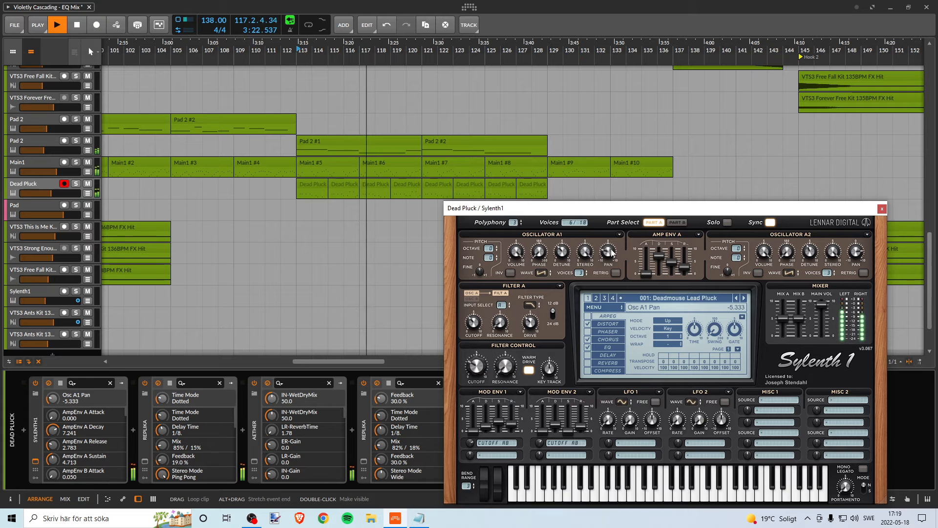
drag(611, 252, 612, 251)
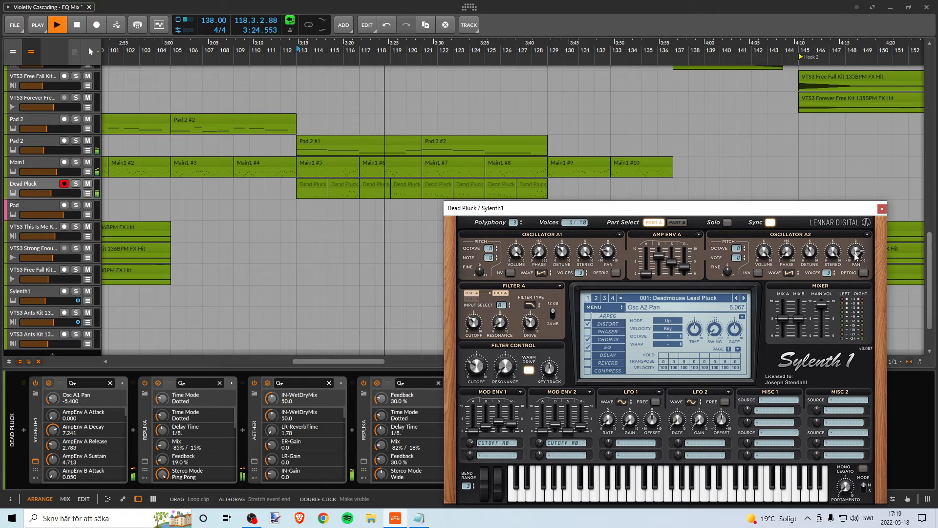
drag(857, 255, 857, 256)
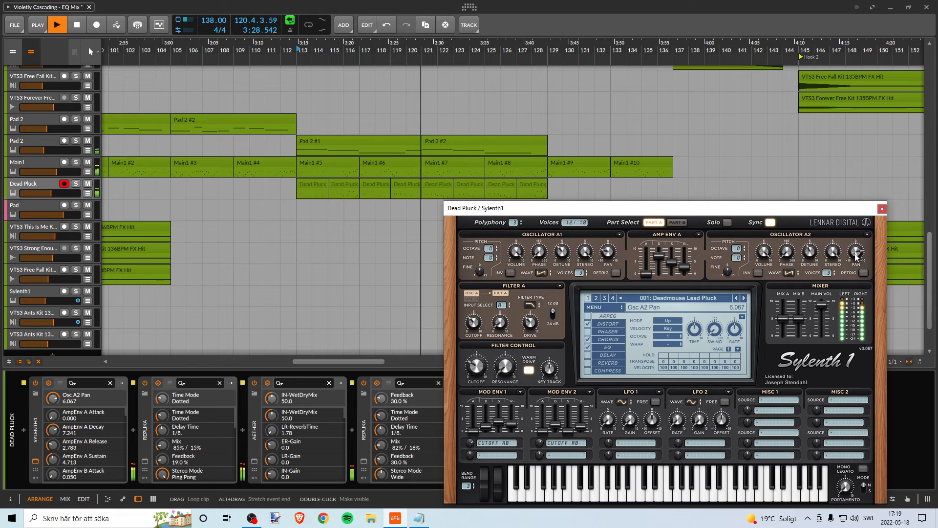
drag(856, 255, 856, 256)
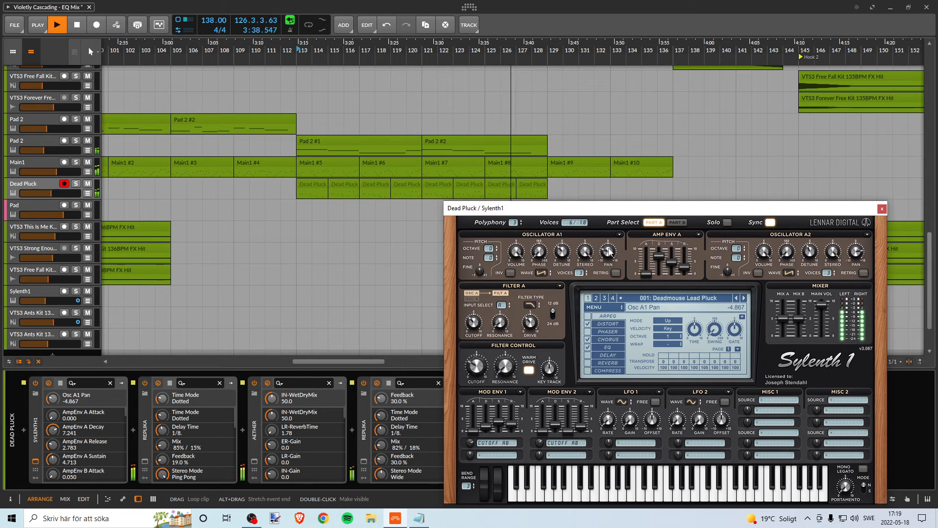
Replay the passage, fine-tune the panning of oscillators A1 and A2 with A2 at 6.000, and close Dead Pluck's Sylenth1 window.
key(space)
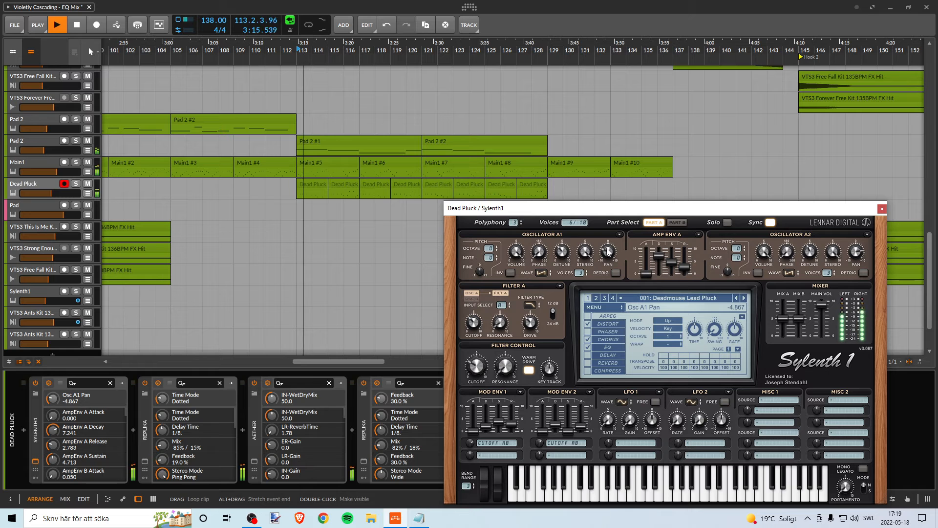
drag(608, 247, 608, 248)
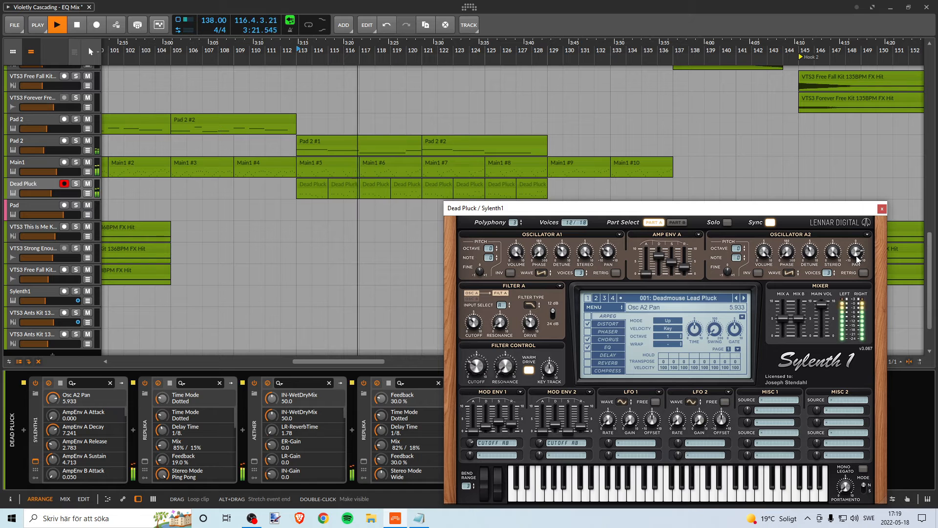
key(space)
click(882, 209)
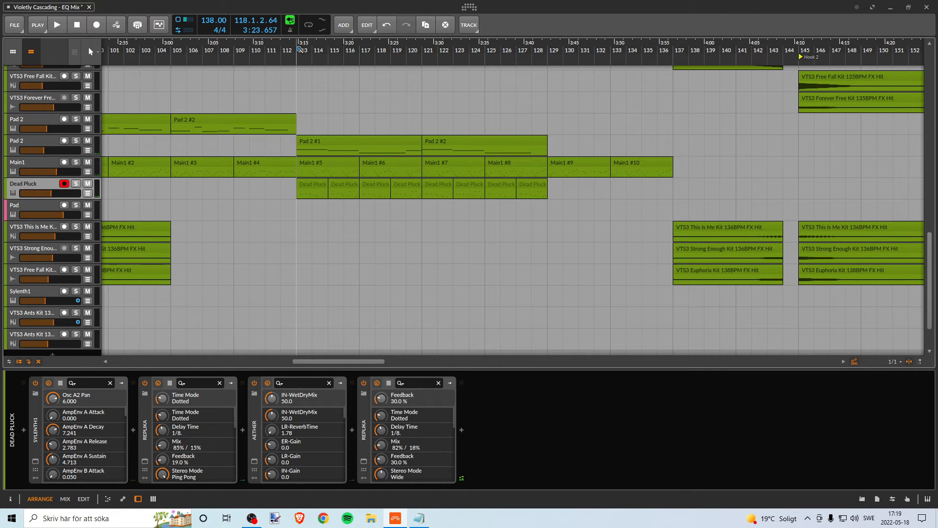
Play from bar 113, solo the Main1 track to hear it alone, and return it to the full mix.
key(space)
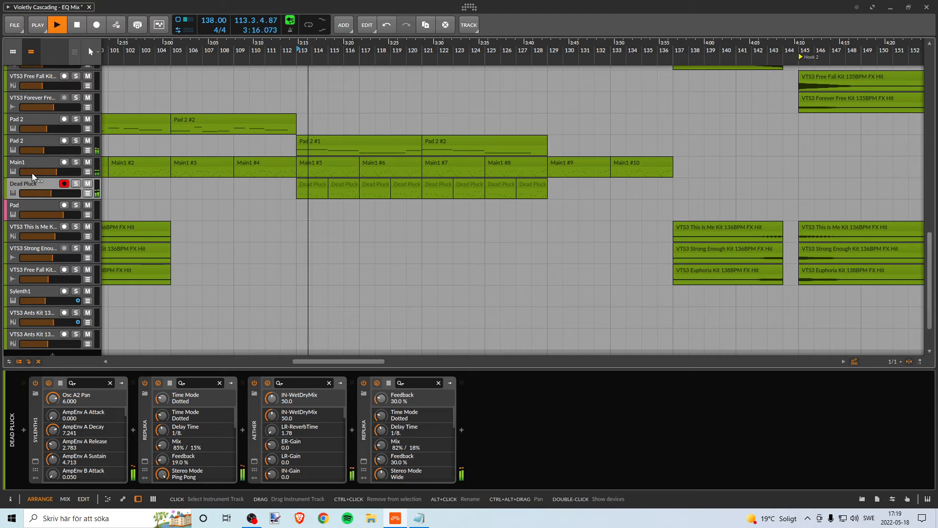
click(84, 169)
click(76, 163)
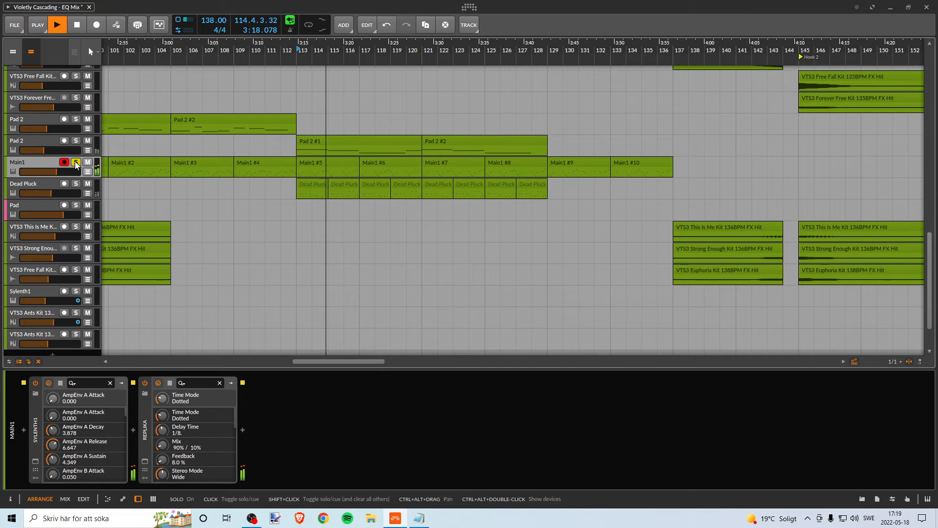
click(76, 163)
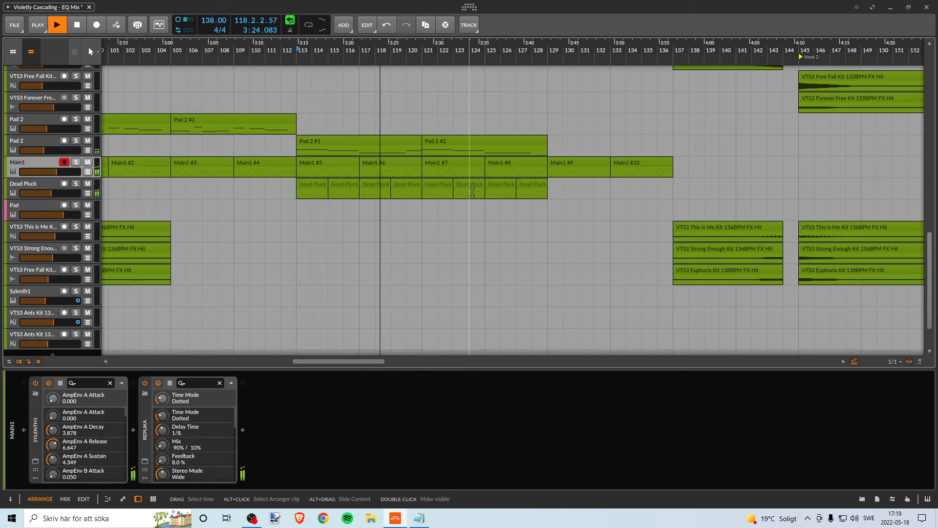
Open Sylenth1 on the Pad 2 track that plays from bar 113 and raise its main volume to 8.136 during playback.
click(47, 139)
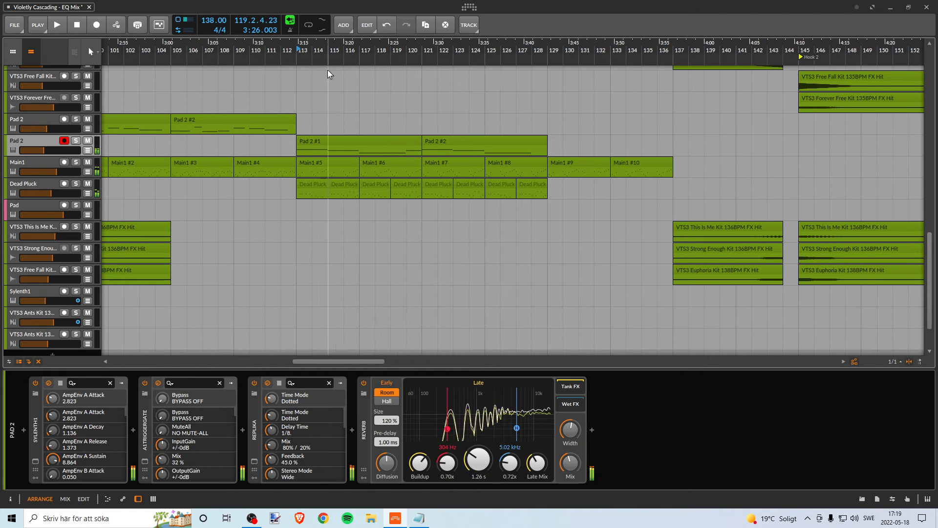
key(space)
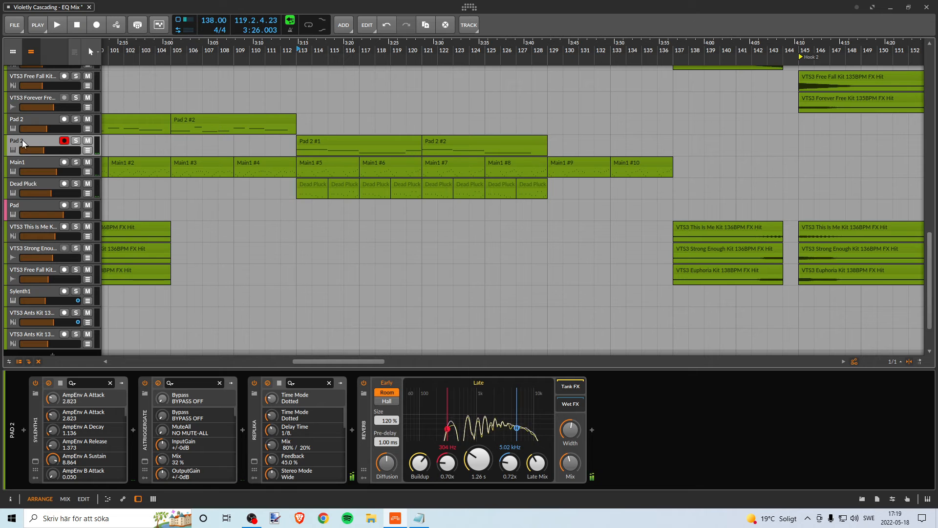
click(35, 461)
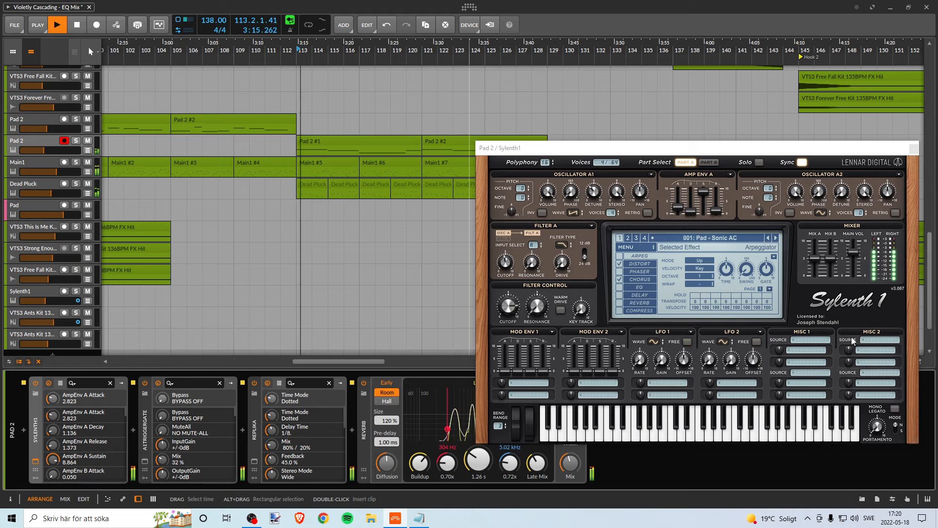
click(854, 256)
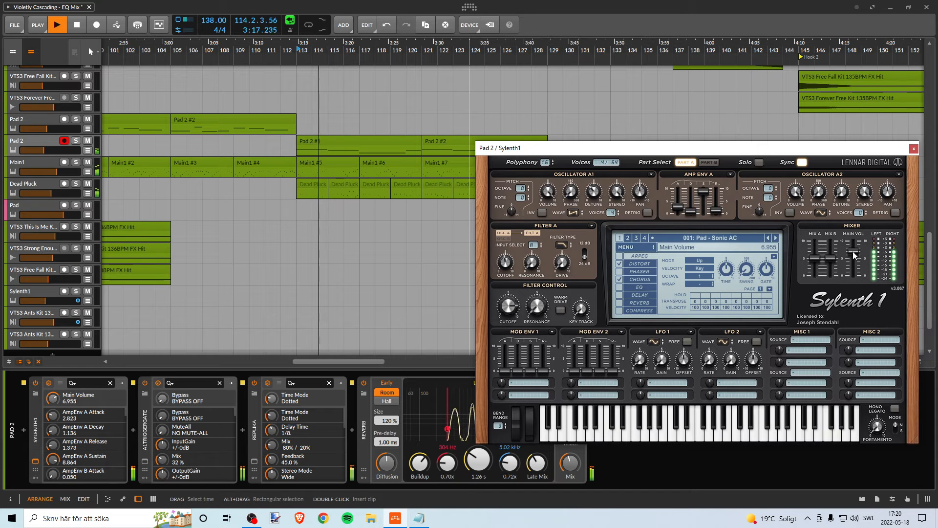
drag(853, 253, 855, 253)
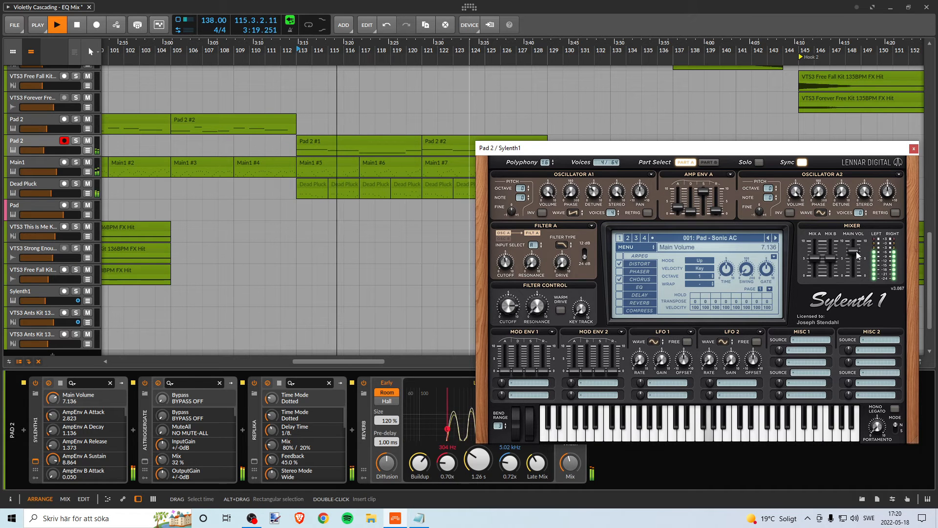
drag(858, 254, 858, 250)
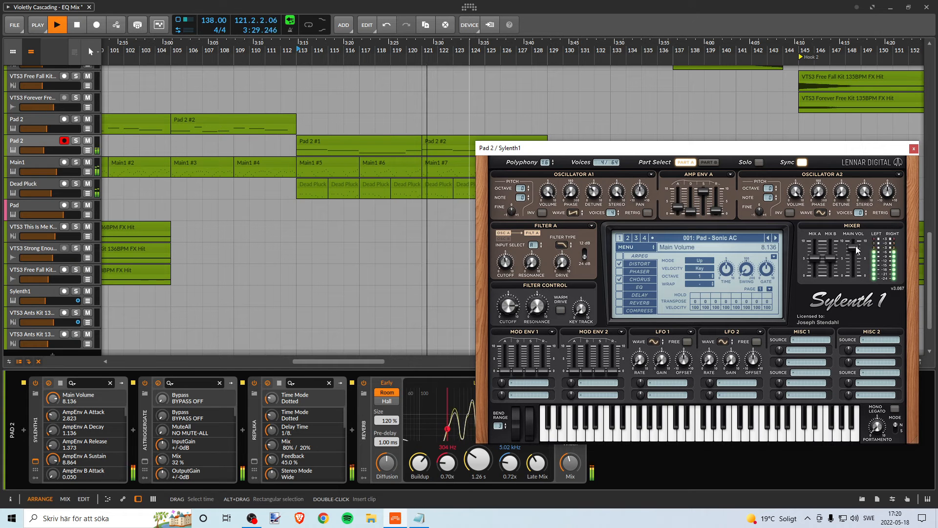
Set the Filter A slope in Pad 2's Sylenth1 to 12 dB while replaying from bar 112.
click(586, 256)
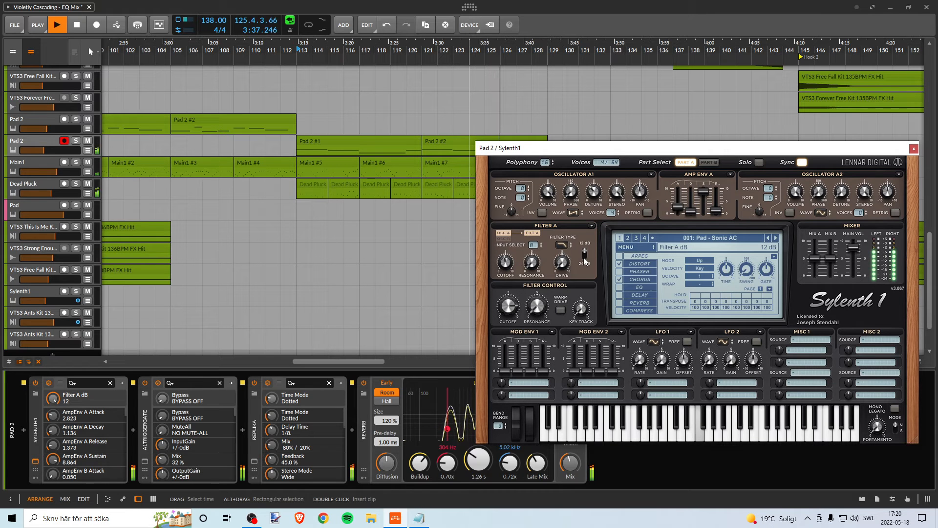
click(293, 50)
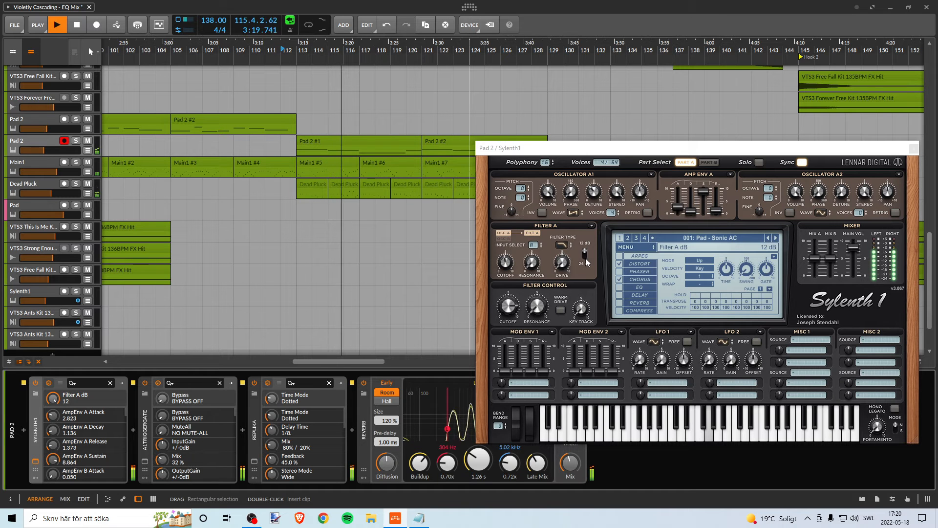
click(585, 259)
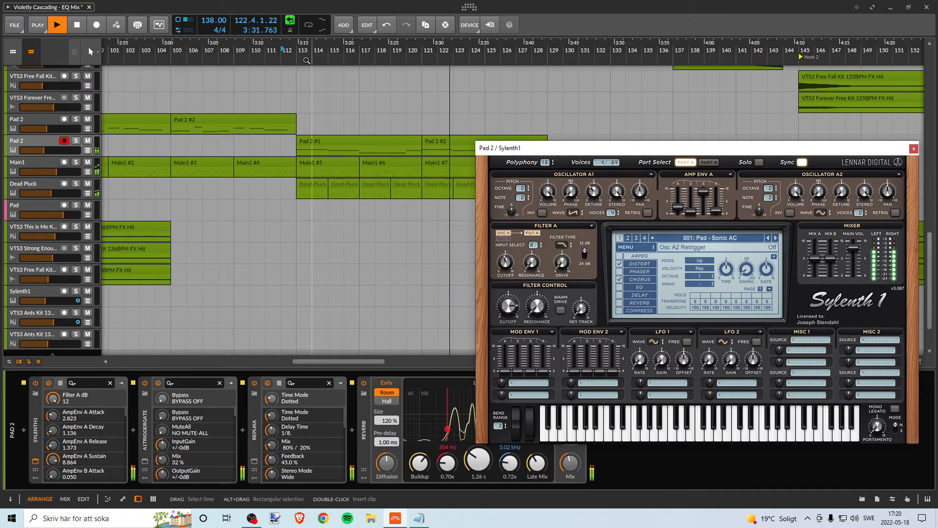
Move the playback start to bar 115, stop playback and save the project.
click(335, 53)
key(space)
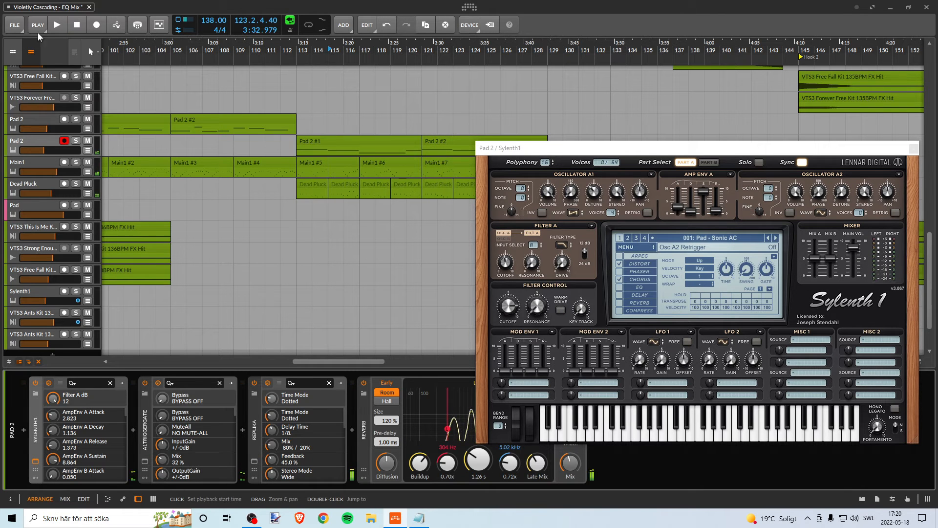
click(15, 25)
click(22, 72)
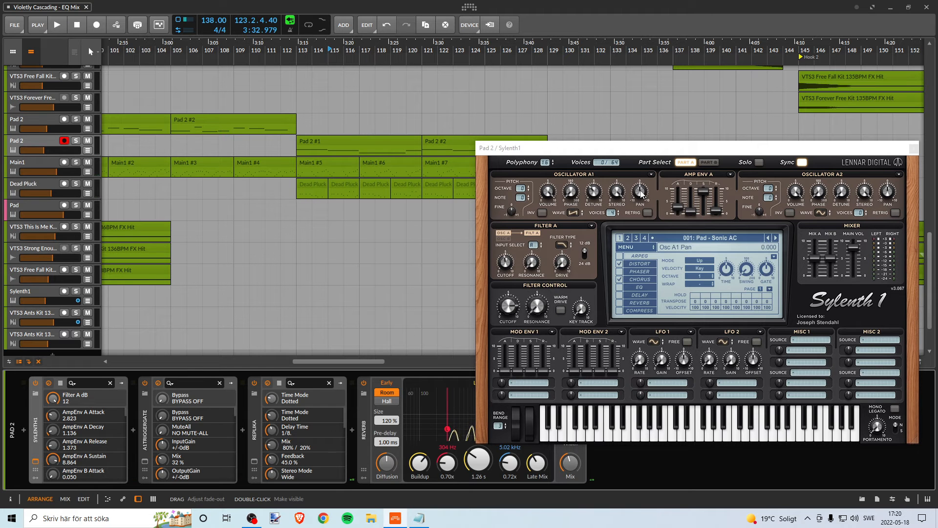
Play from bar 113 and pan Pad 2's Sylenth1 oscillator A1 to -2.800 and oscillator A2 to 5.800.
click(297, 50)
key(space)
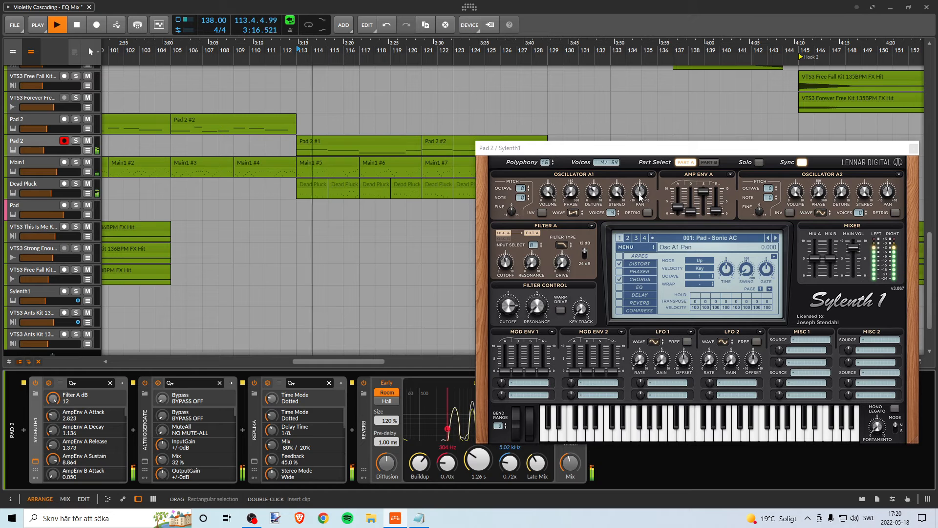
drag(639, 197, 640, 201)
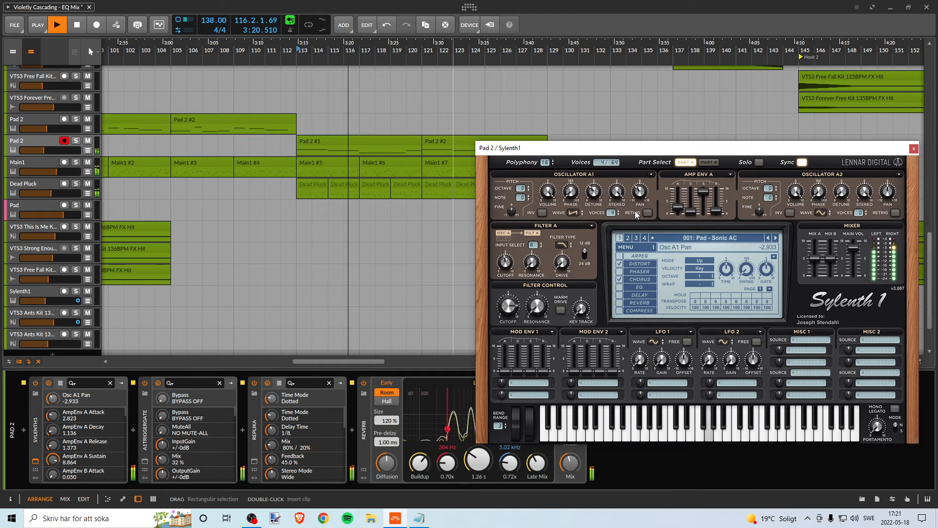
drag(885, 187, 875, 159)
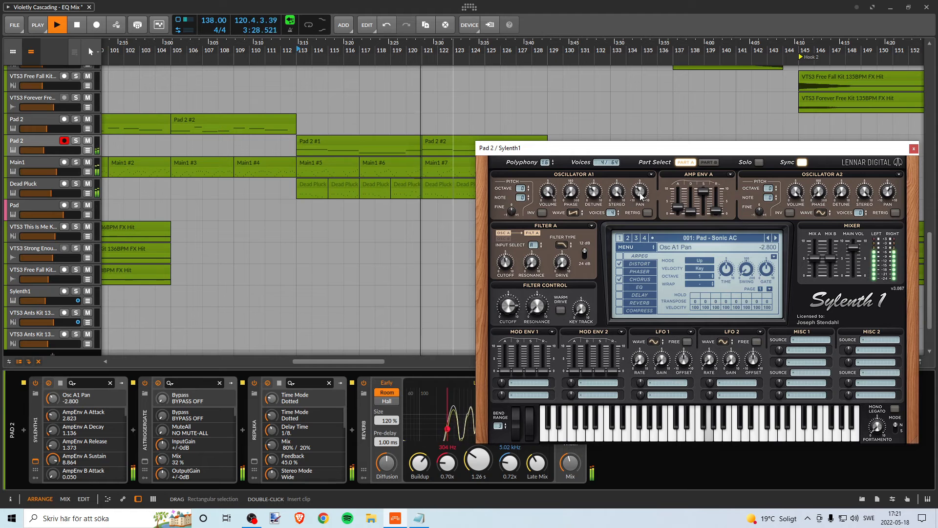
drag(641, 193, 641, 194)
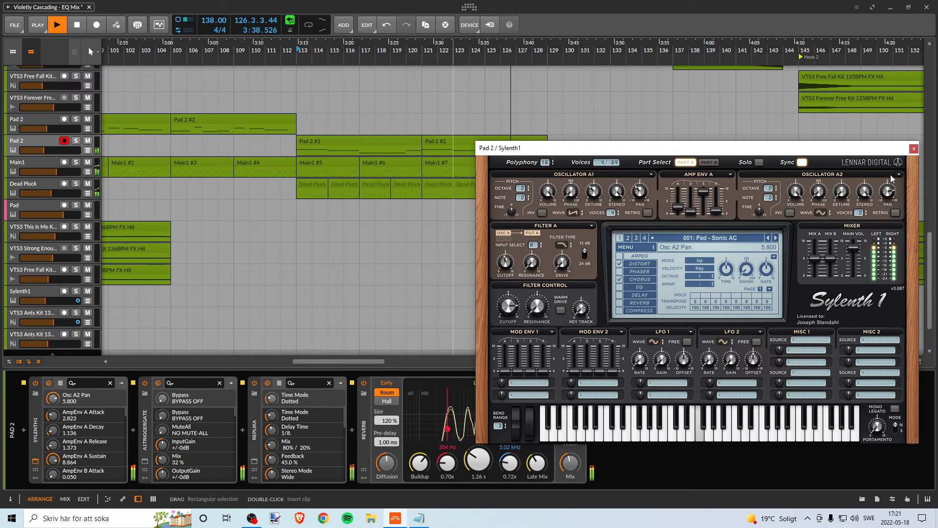
Set Pad 2's Osc A1 pan to -3.467 and Osc A2 pan to 4.467 while replaying from bar 113.
key(space)
scroll(644, 198, down, 2)
scroll(644, 201, down, 4)
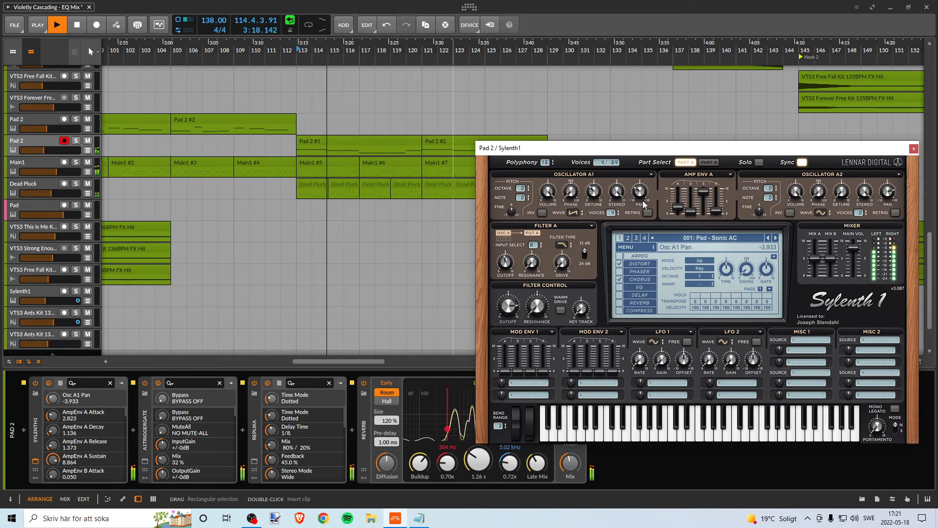
drag(643, 197, 643, 189)
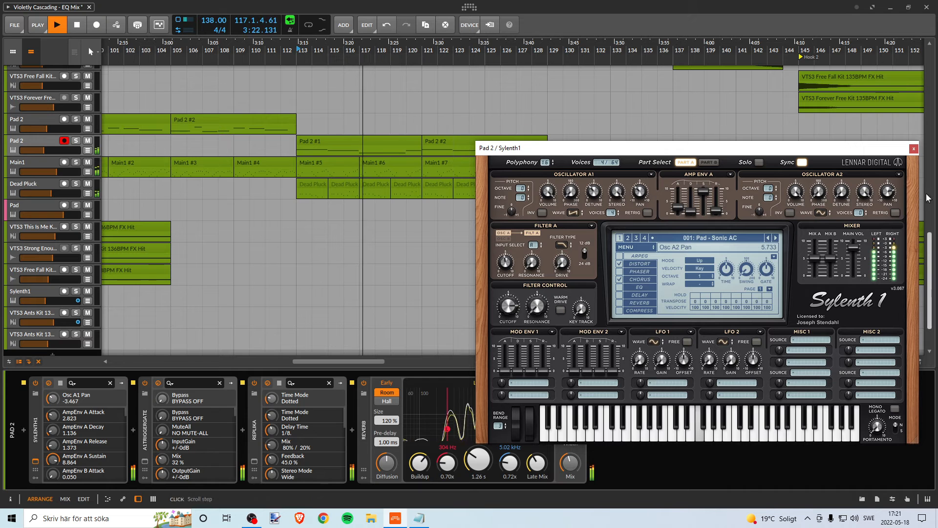
drag(892, 195, 891, 209)
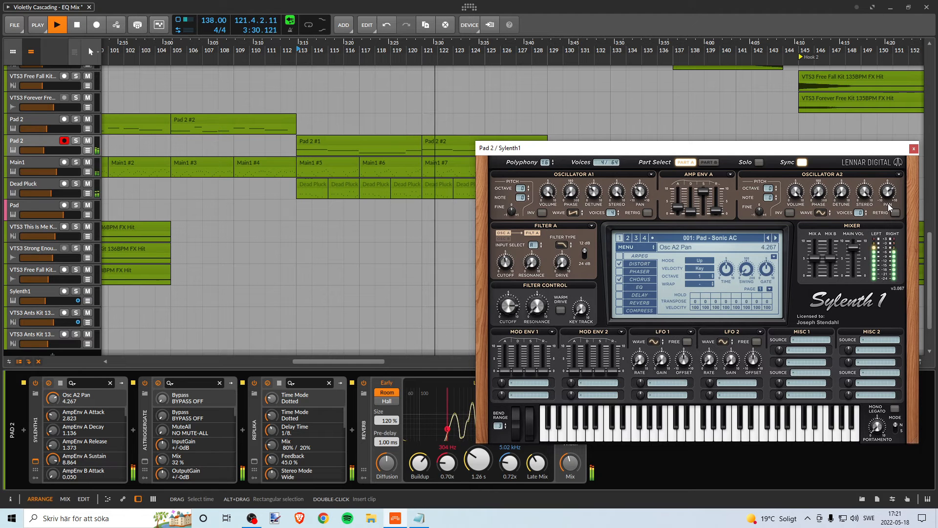
drag(891, 197, 891, 196)
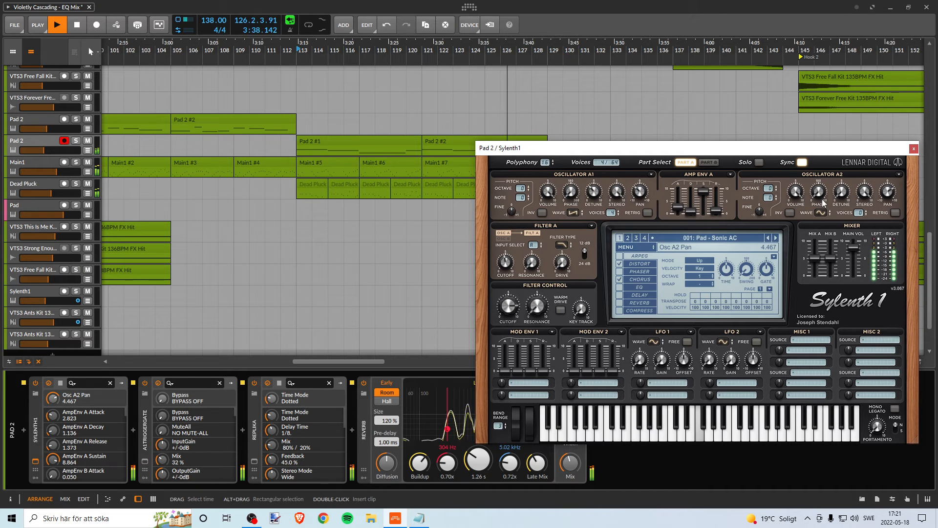
key(space)
key(space)
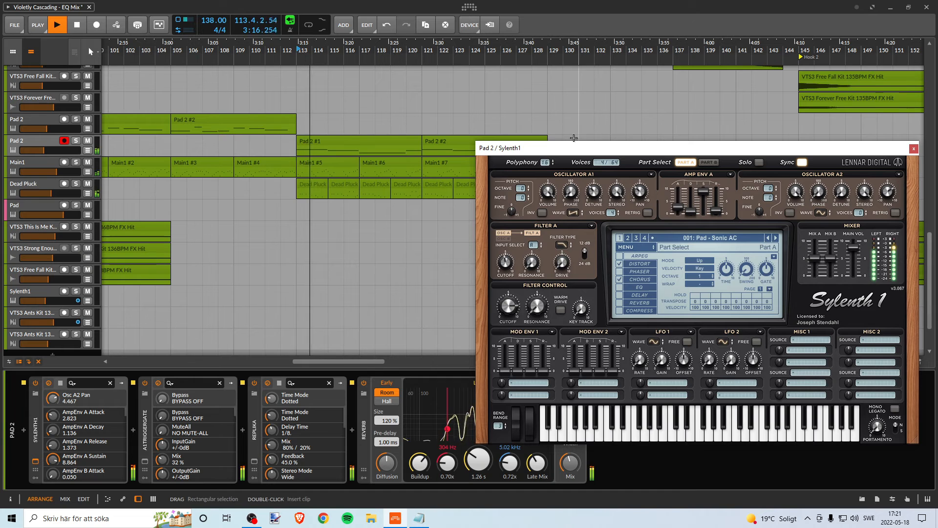
Try retrigger on Pad 2's Sylenth1 oscillators during playback, switch it back off and close the plugin window.
drag(576, 148, 568, 206)
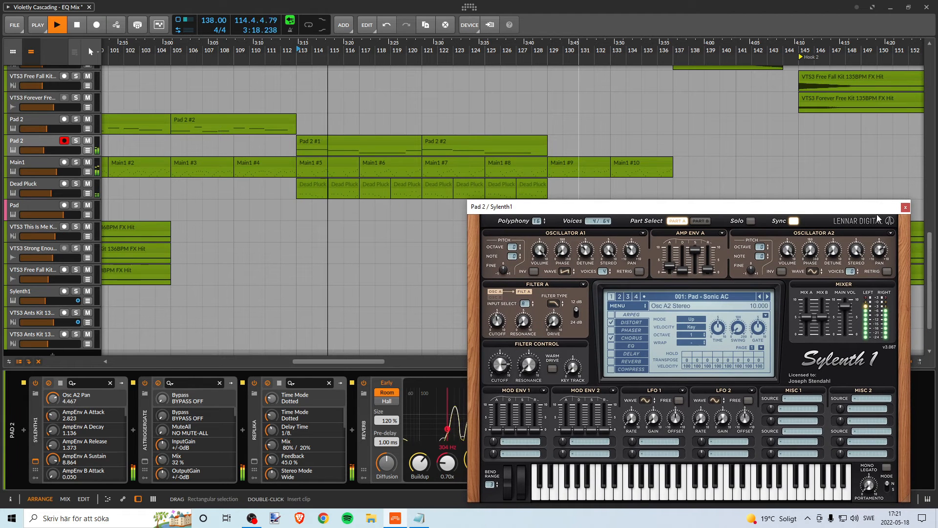
click(639, 272)
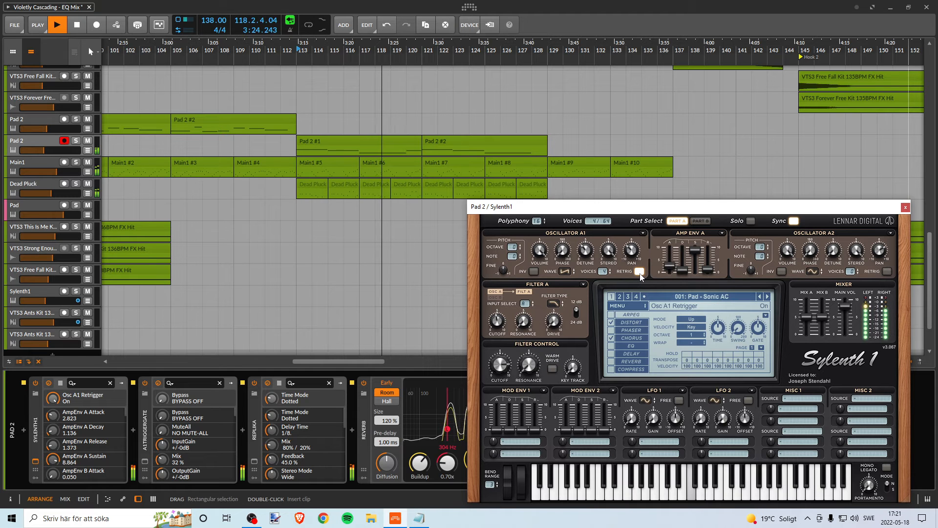
key(space)
key(space)
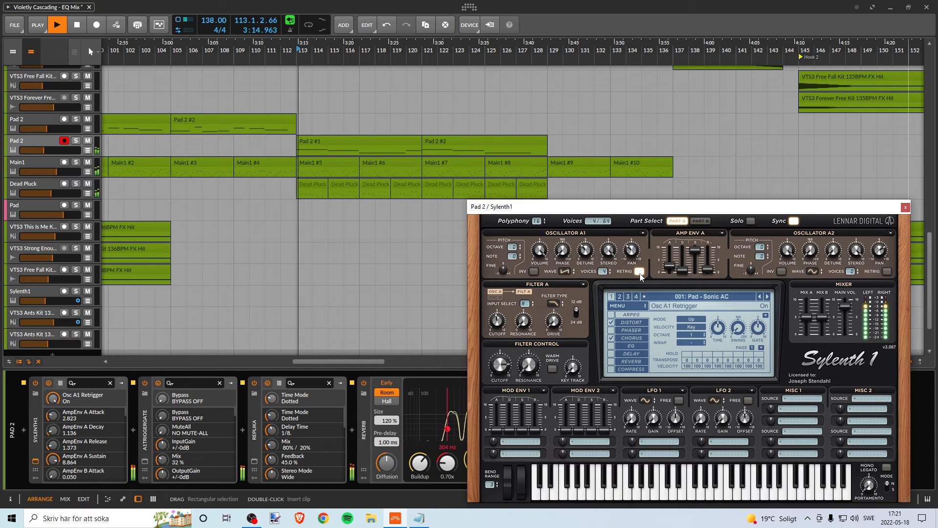
click(888, 273)
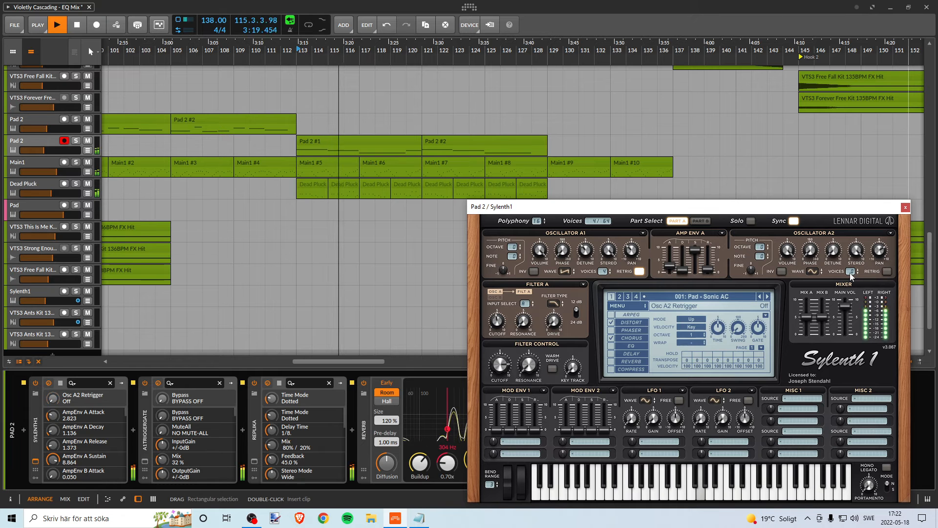
click(644, 272)
click(906, 207)
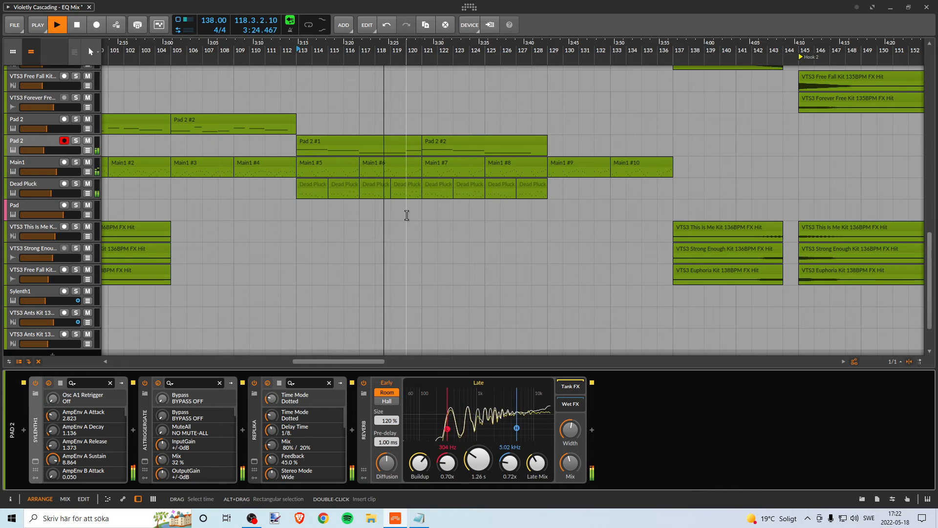
Audition the breakdown from bar 97 and again from bar 113, stop playback and select the first Dead Pluck clip.
drag(418, 51, 385, 115)
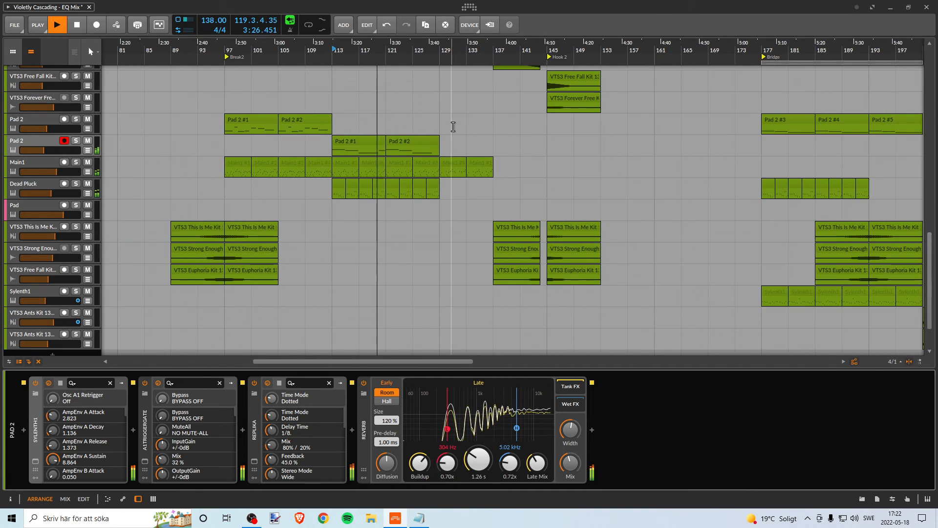
scroll(452, 122, up, 3)
scroll(450, 96, down, 1)
drag(440, 51, 357, 70)
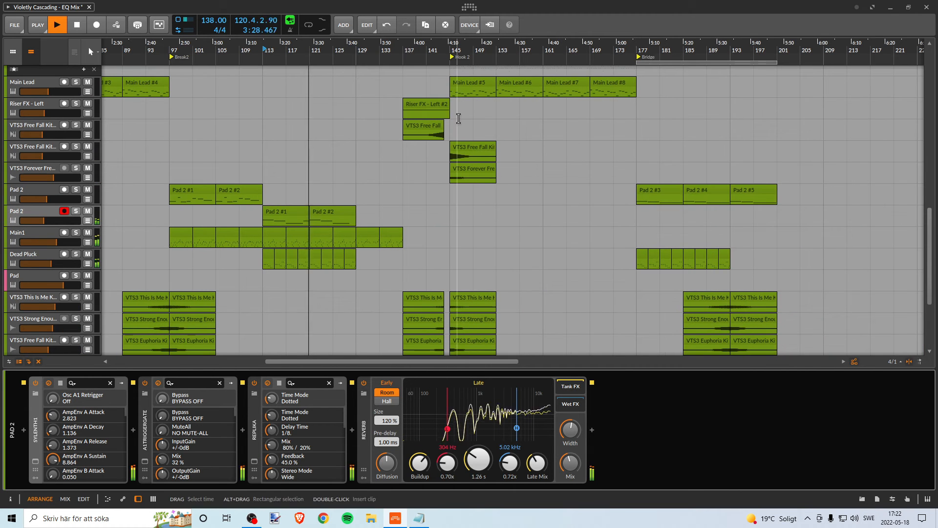
key(space)
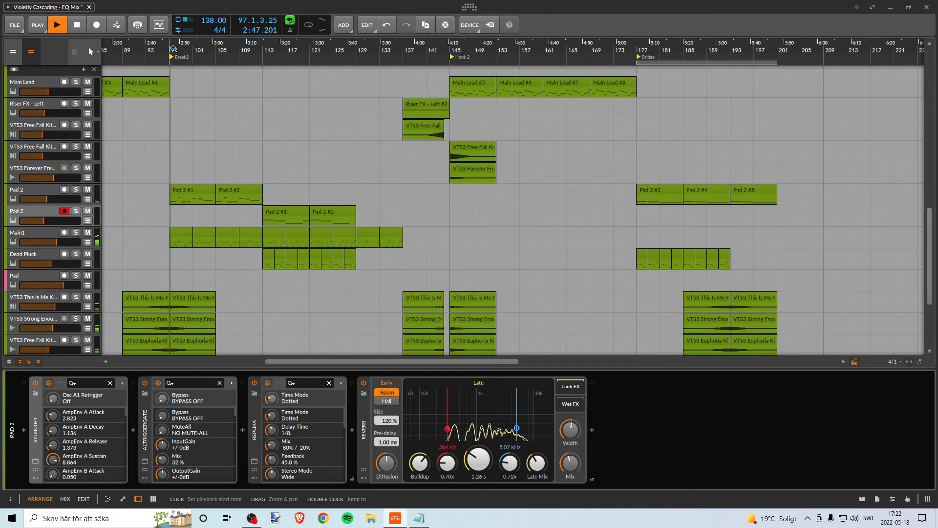
click(264, 49)
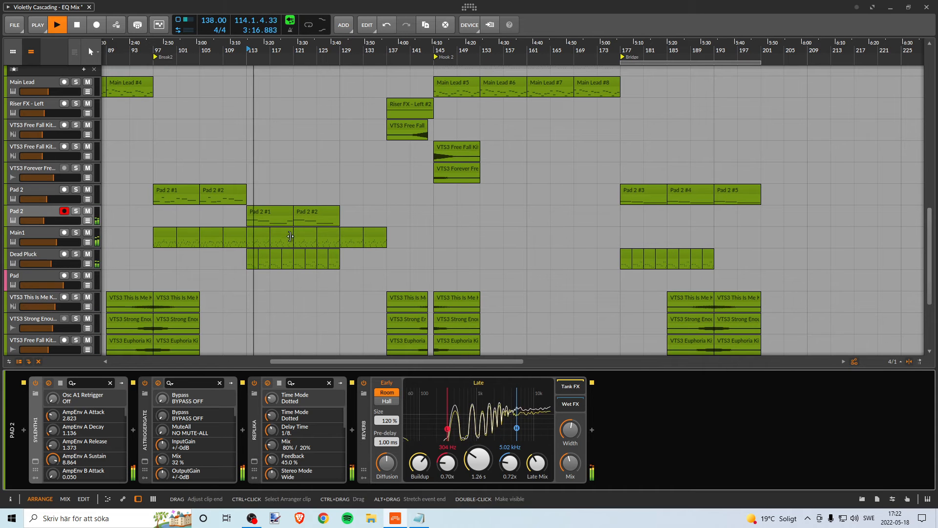
key(space)
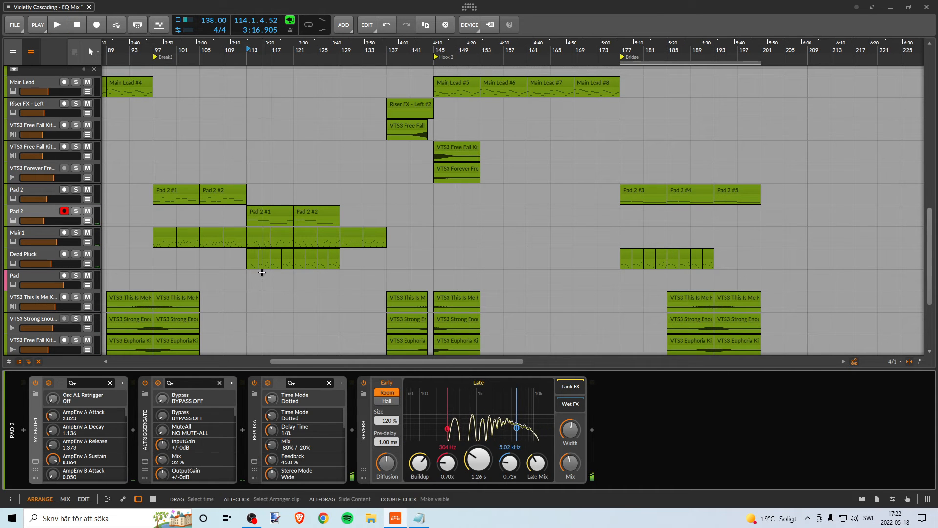
click(252, 258)
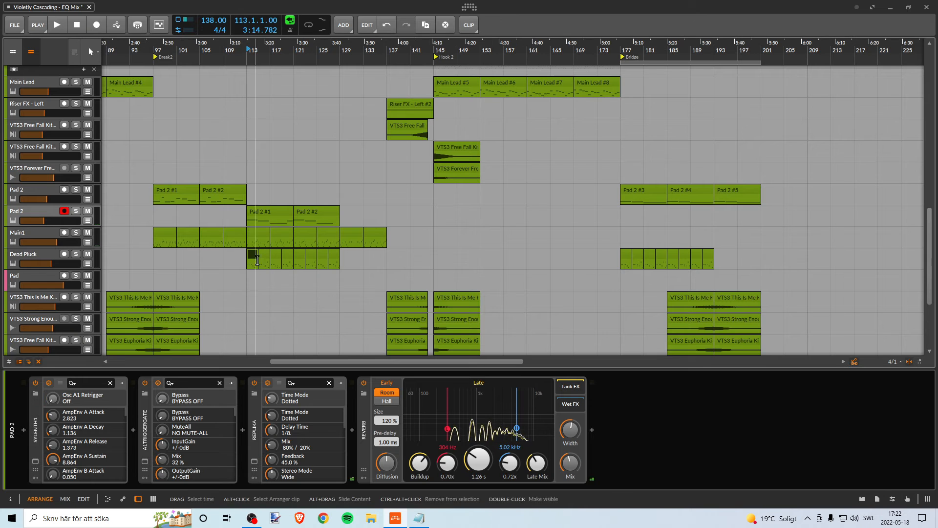
Start playback from bar 121, where the FX2 and second Pads 1 clips begin.
drag(317, 45, 425, 58)
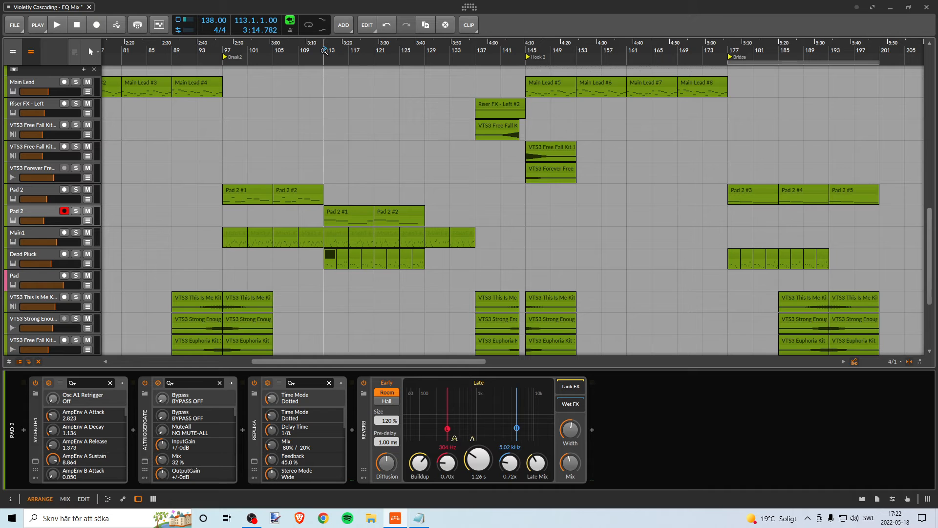
drag(325, 51, 296, 52)
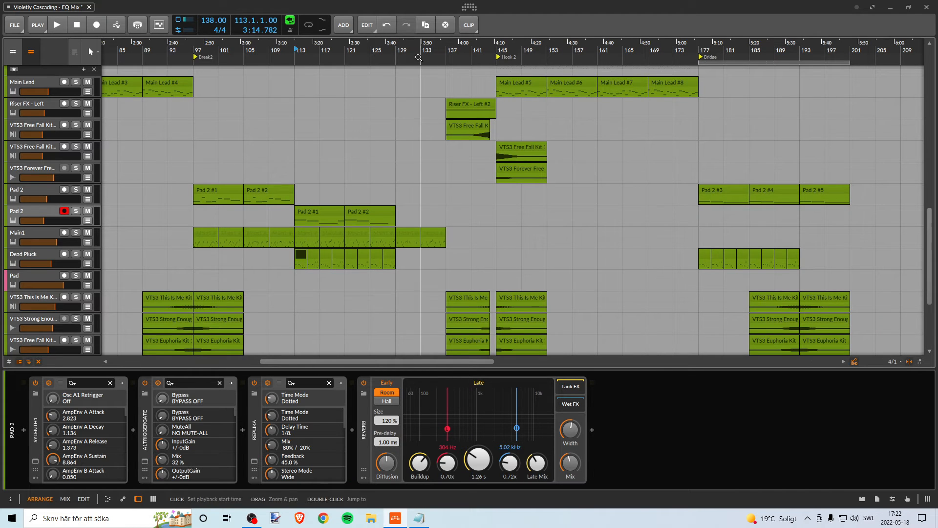
drag(419, 58, 267, 58)
scroll(339, 128, up, 3)
scroll(335, 124, down, 2)
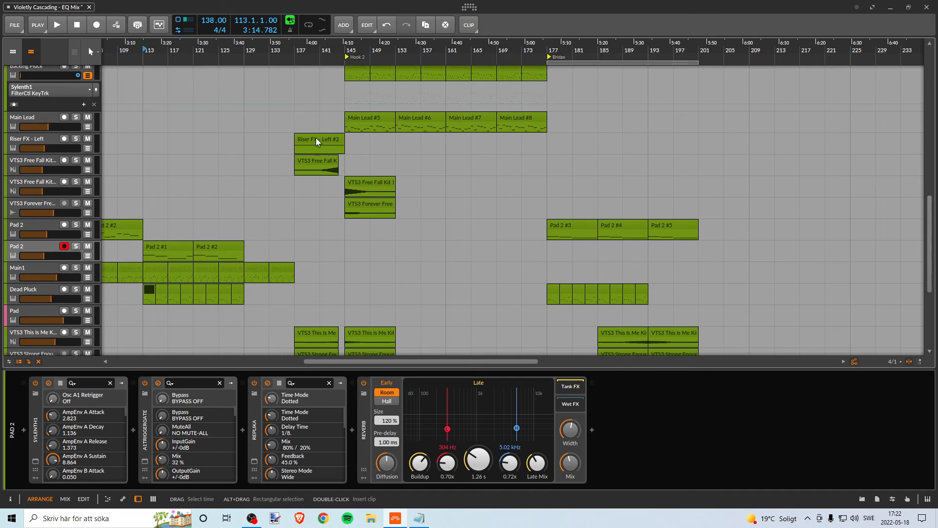
scroll(264, 161, up, 4)
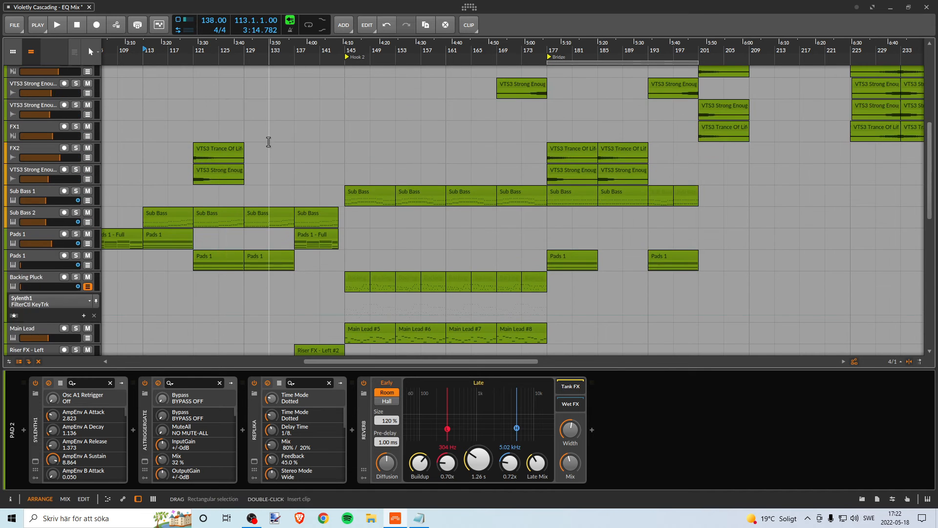
double_click(202, 57)
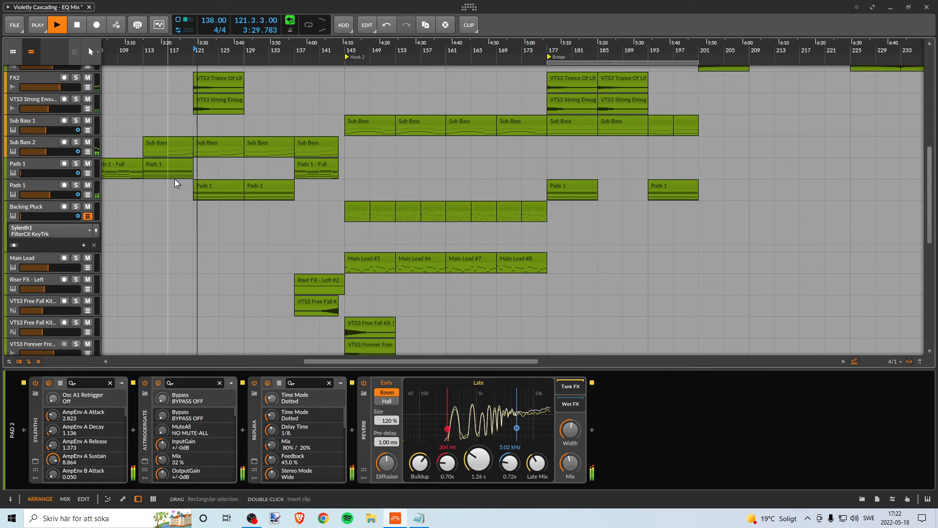
Examine the clips on the pad, bass, pluck and FX tracks between bar 121 and Hook 2 during playback.
scroll(178, 176, up, 2)
scroll(293, 235, left, 4)
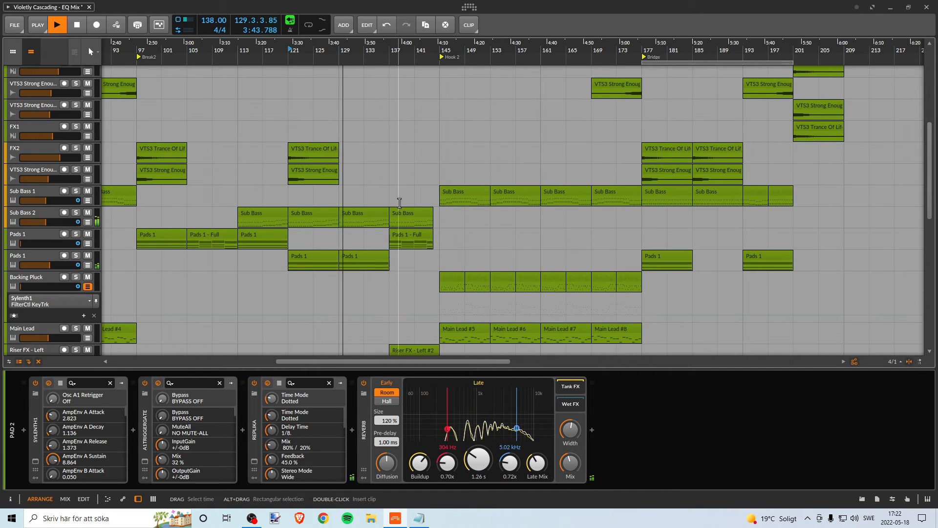
scroll(394, 195, up, 8)
scroll(392, 189, down, 8)
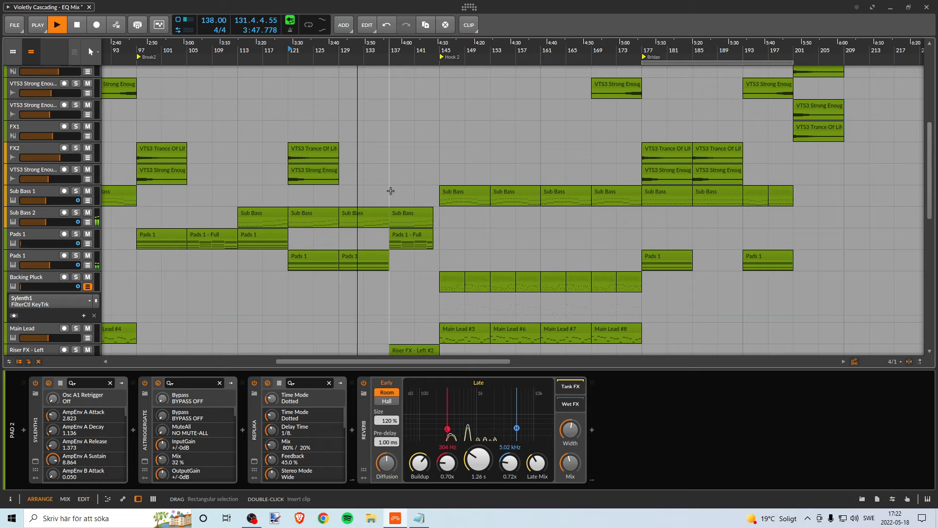
scroll(390, 190, down, 10)
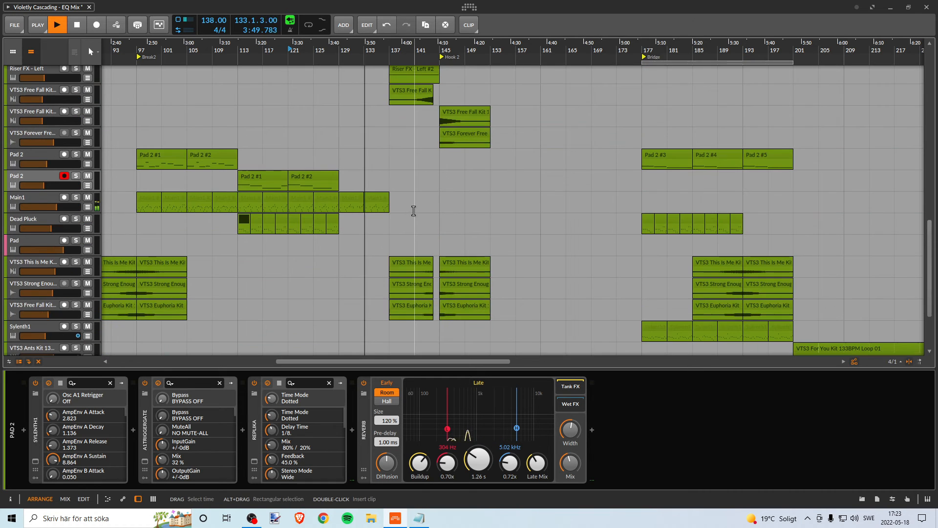
scroll(413, 210, up, 4)
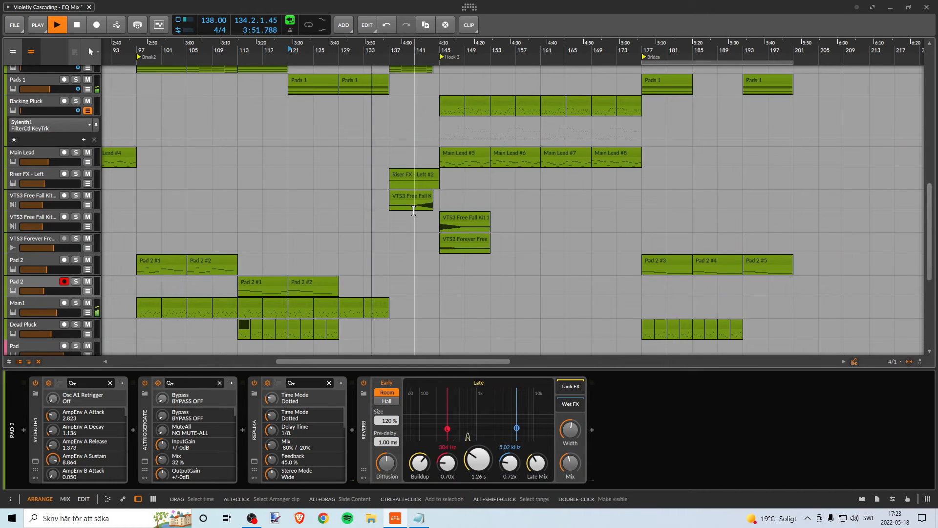
scroll(450, 199, up, 4)
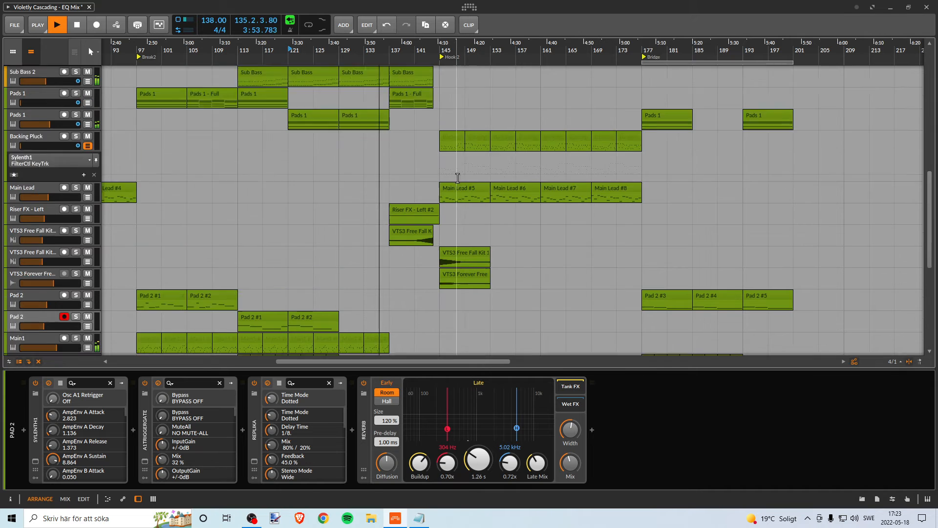
scroll(509, 201, up, 3)
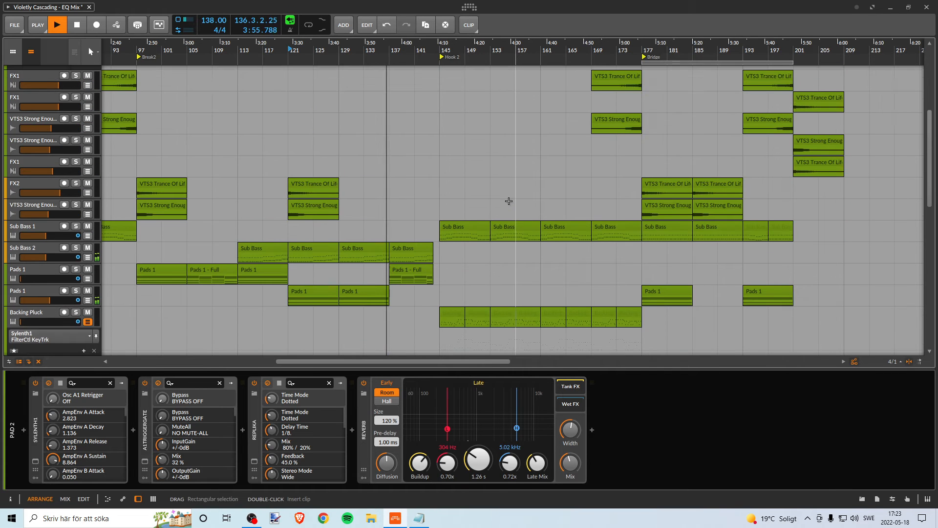
Set the playback start to bar 137 and select the Pads 1 - Full clip there.
drag(483, 55, 369, 56)
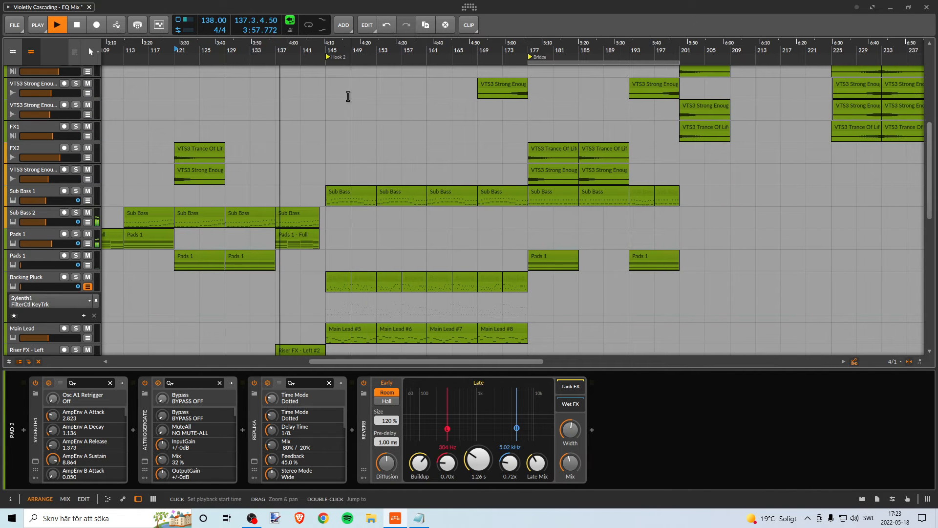
scroll(269, 261, down, 3)
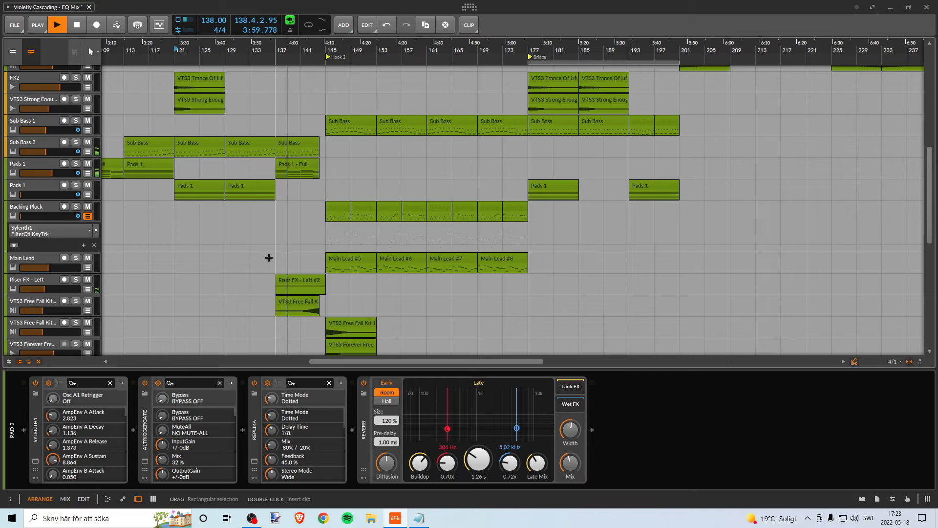
scroll(268, 258, up, 2)
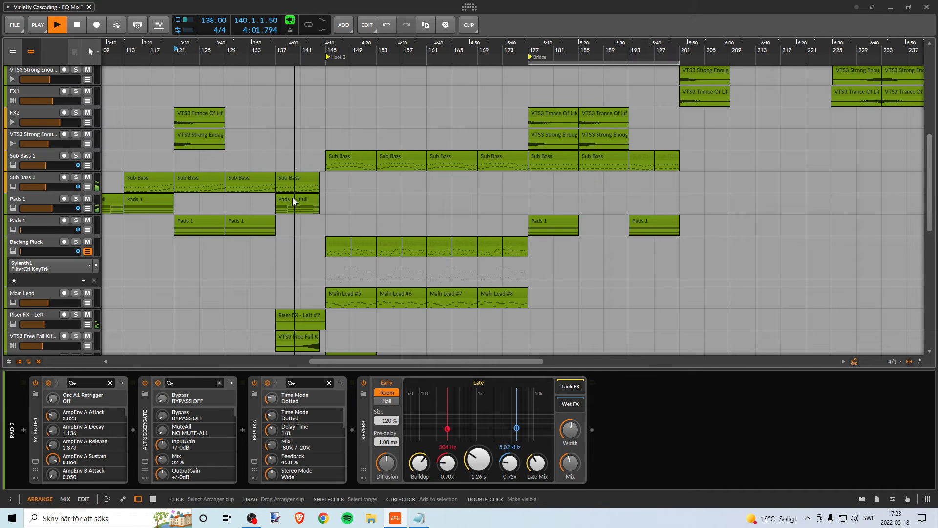
drag(302, 51, 316, 139)
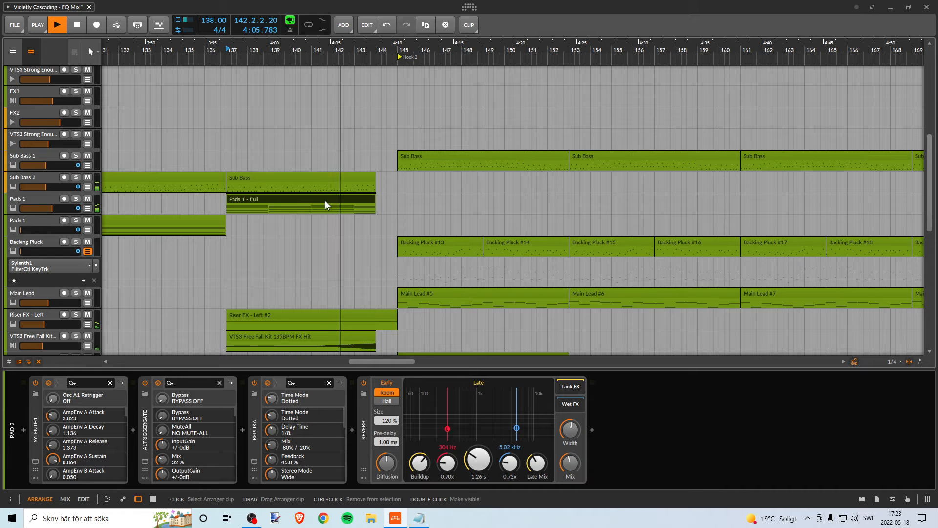
Examine the pad, FX, bass and drum tracks around the transition into Hook 2 while playback runs from bar 137.
scroll(392, 274, down, 6)
scroll(392, 274, down, 3)
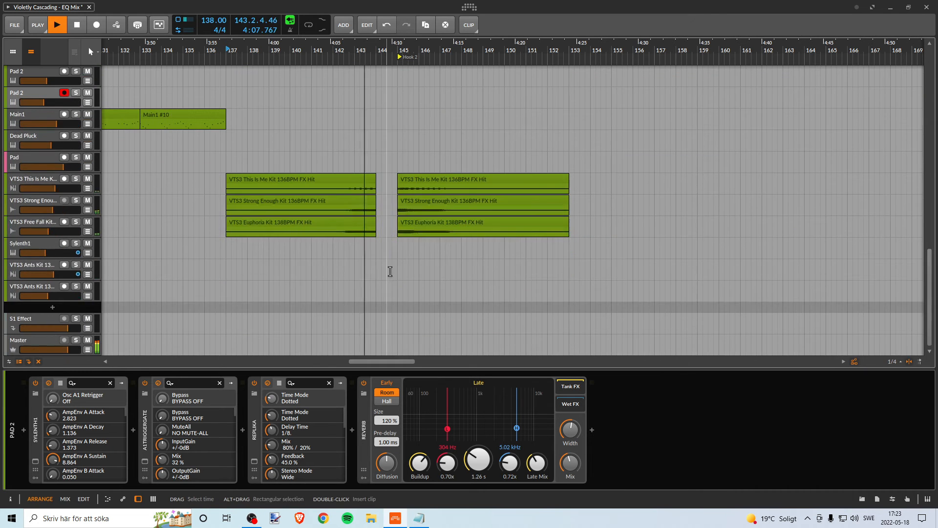
scroll(398, 285, up, 7)
scroll(476, 298, down, 9)
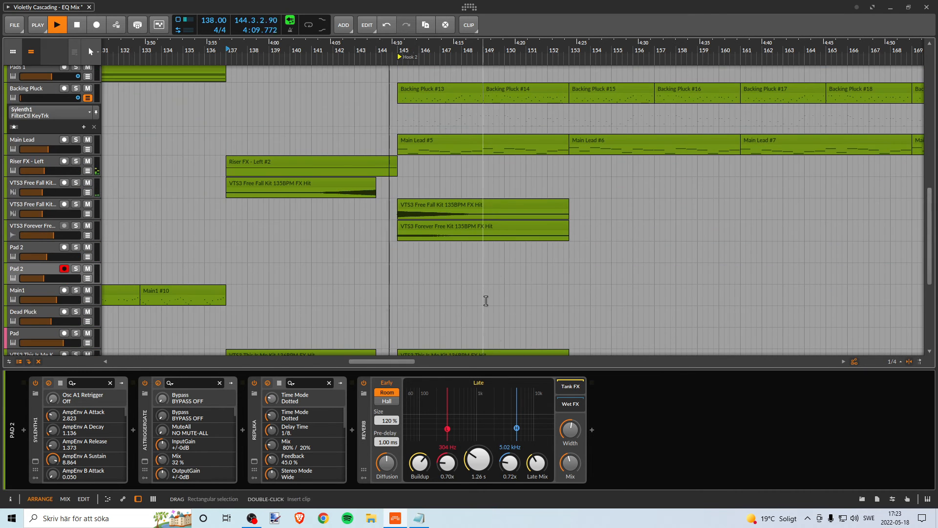
scroll(462, 289, up, 6)
scroll(471, 291, up, 6)
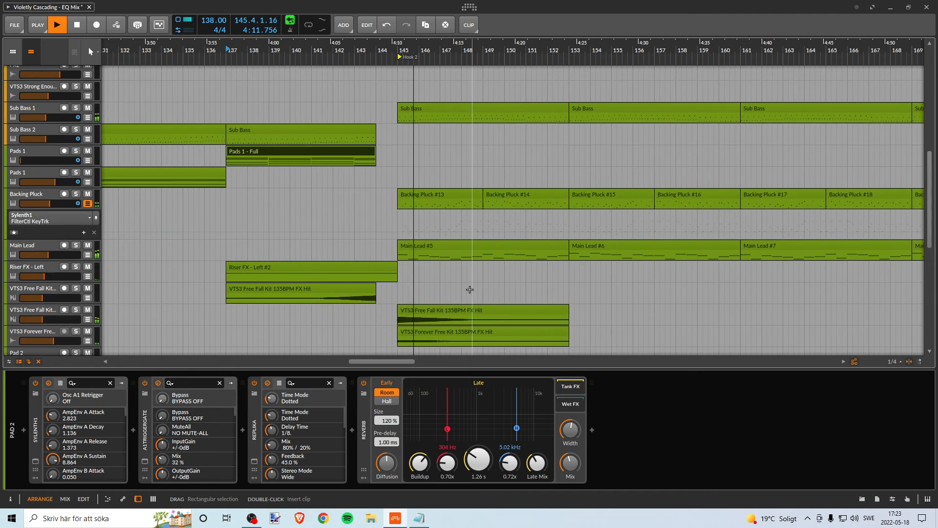
scroll(469, 288, up, 9)
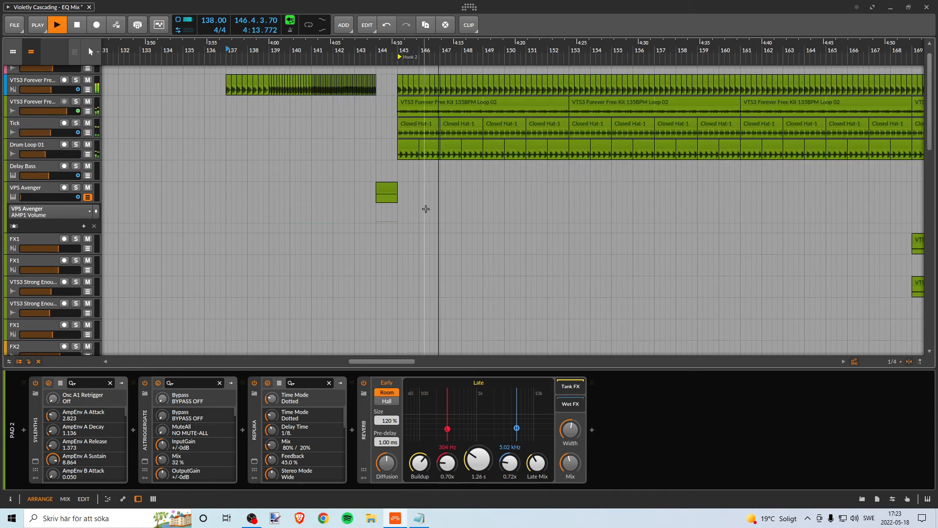
Audition the VPS Avenger clip from bar 144, select the clip and stop playback.
key(space)
click(377, 58)
key(space)
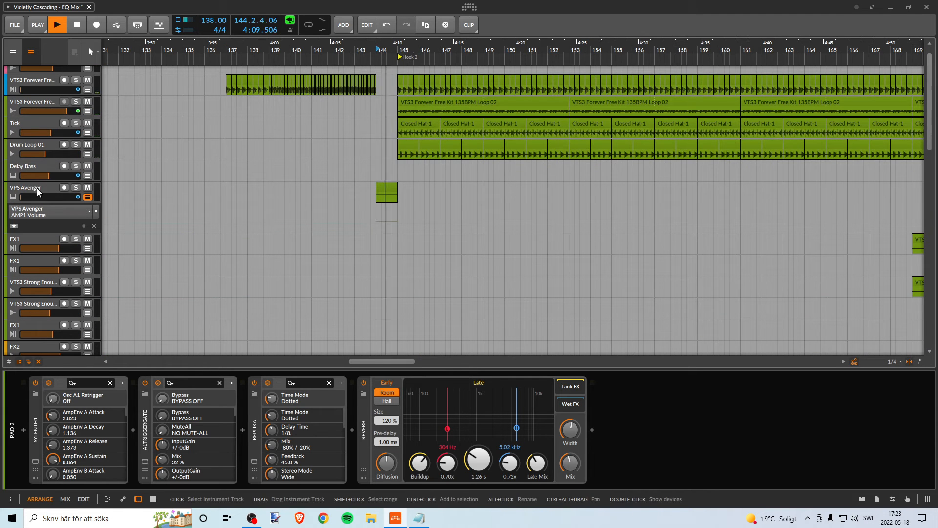
click(381, 185)
key(space)
Select the VPS Avenger clip just before Hook 1 and check the track's AMP1 Volume automation lane.
drag(368, 56, 644, 27)
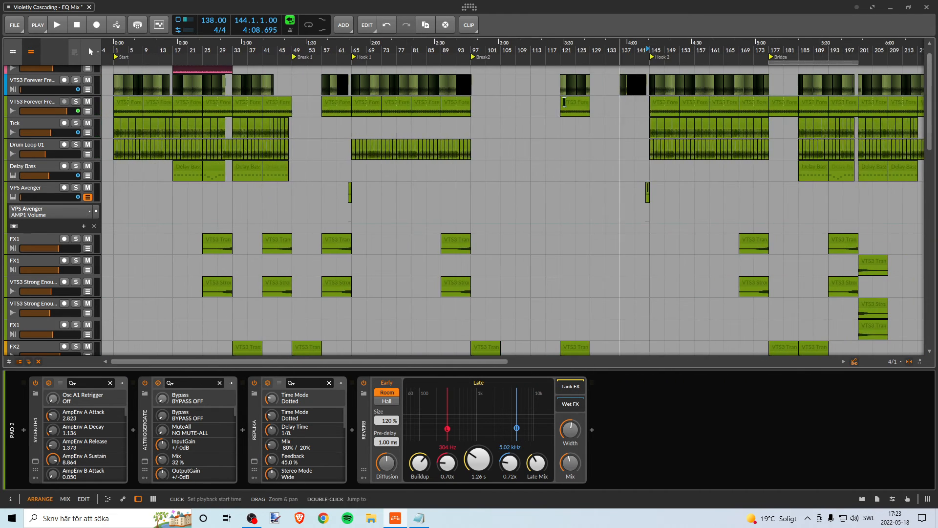
click(350, 187)
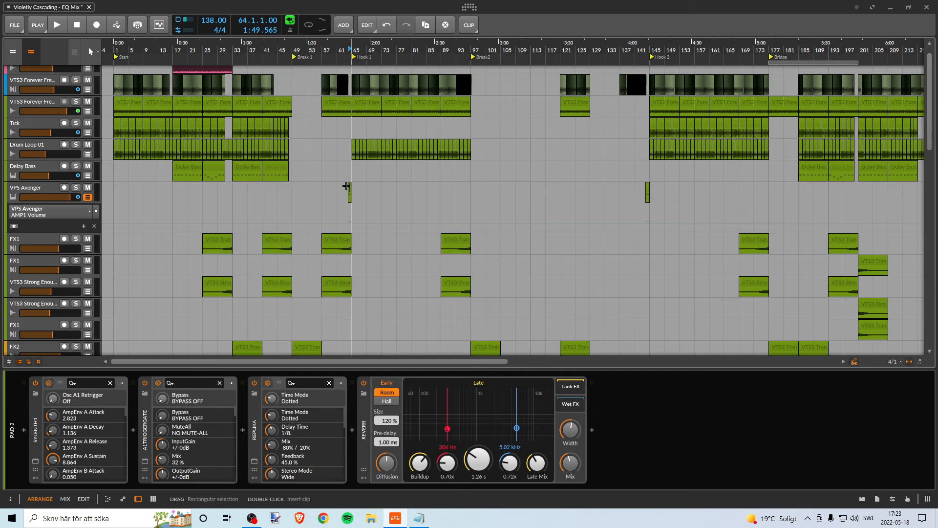
drag(336, 47, 299, 93)
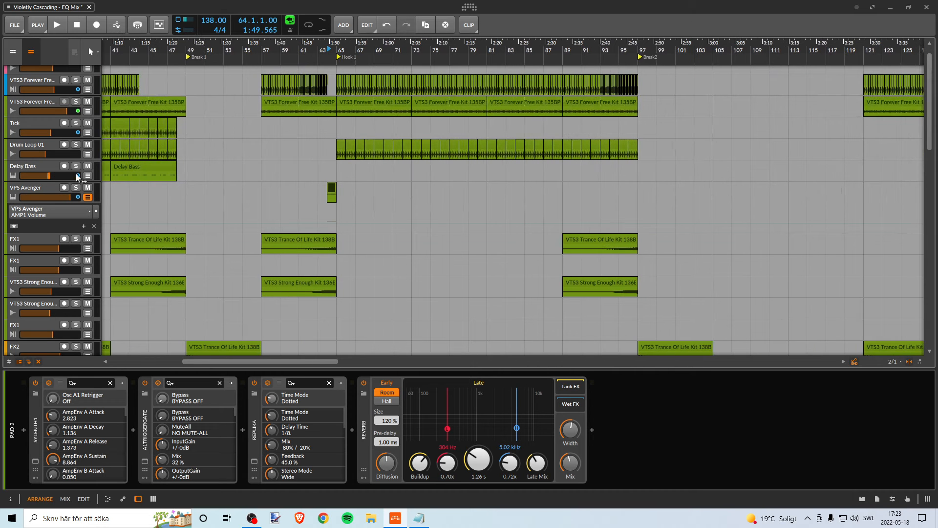
click(88, 198)
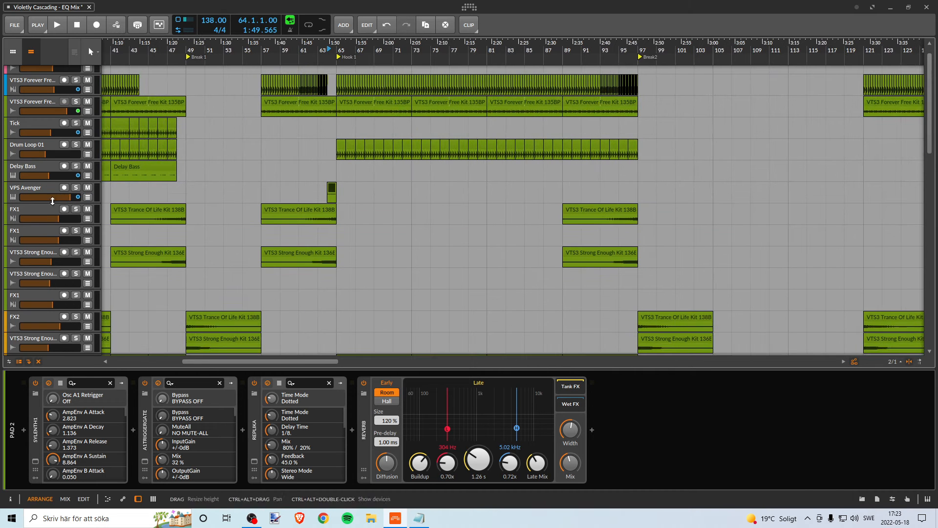
click(88, 198)
click(44, 212)
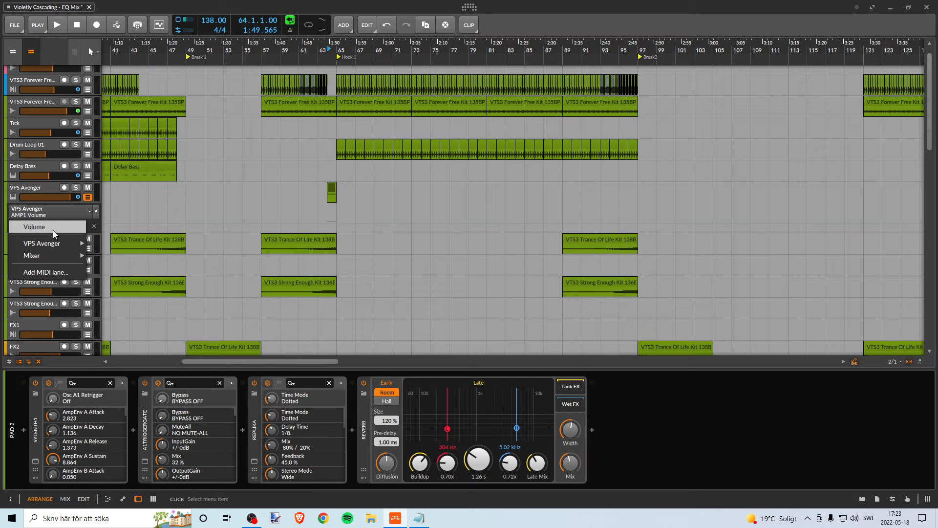
click(44, 216)
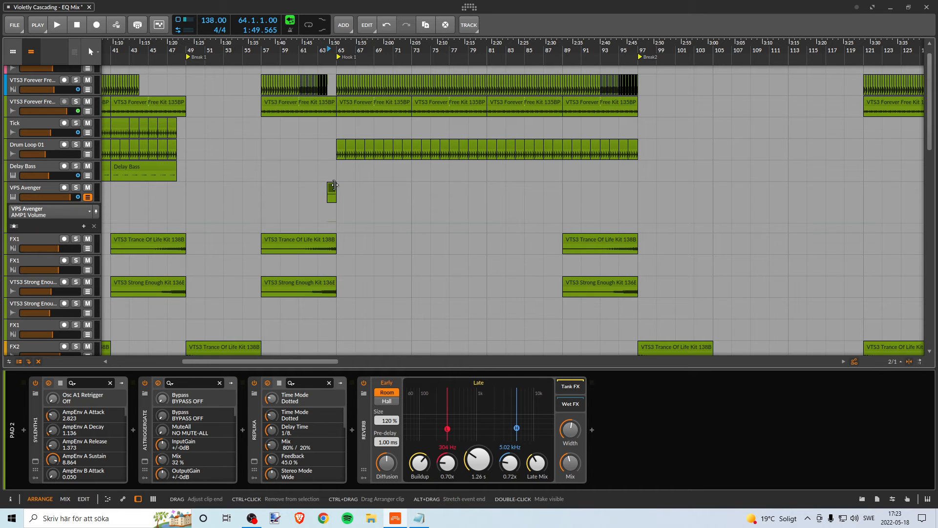
Copy the VPS Avenger clip from before Hook 1 to bar 144, replacing the clip just before Hook 2.
drag(409, 58, 341, 146)
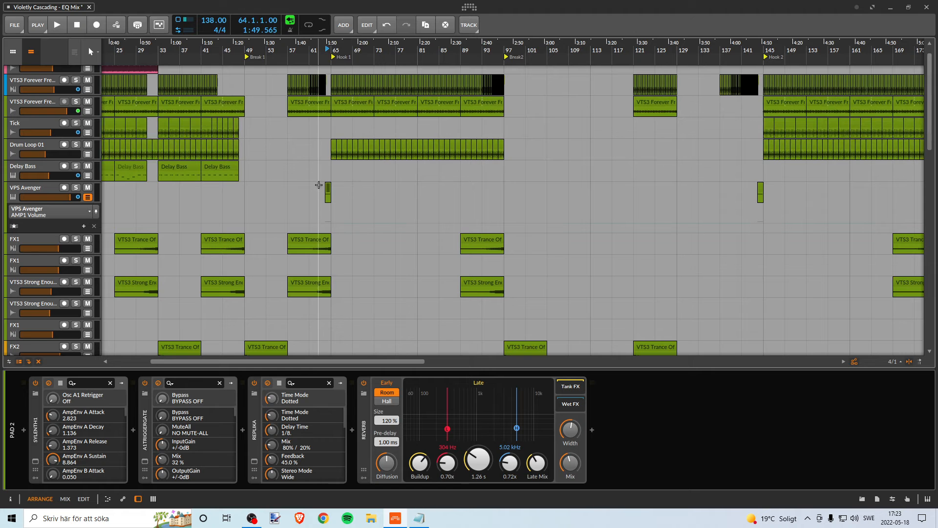
drag(328, 188, 760, 208)
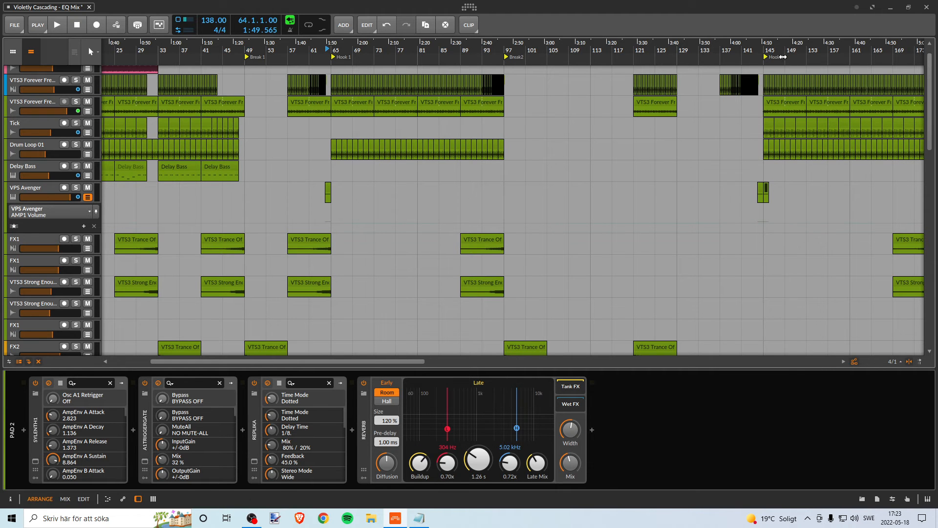
drag(777, 51, 672, 9)
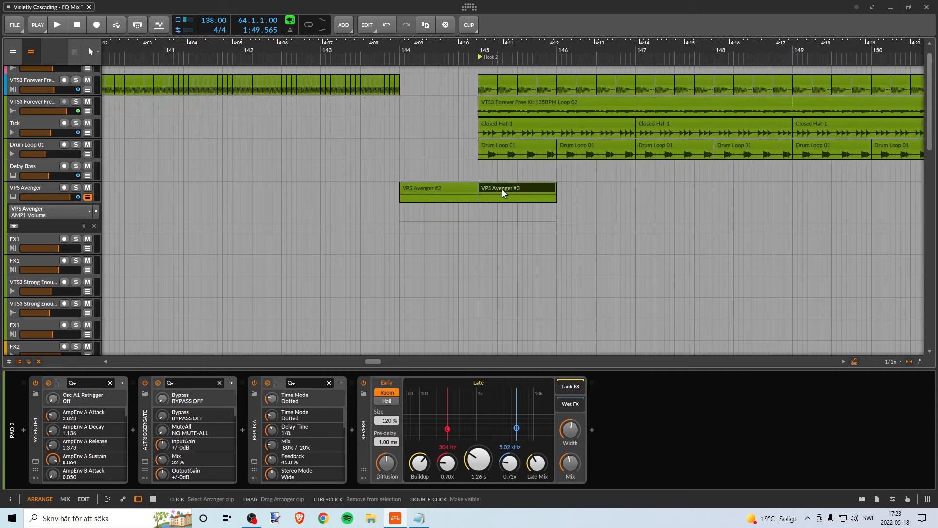
drag(503, 190, 422, 195)
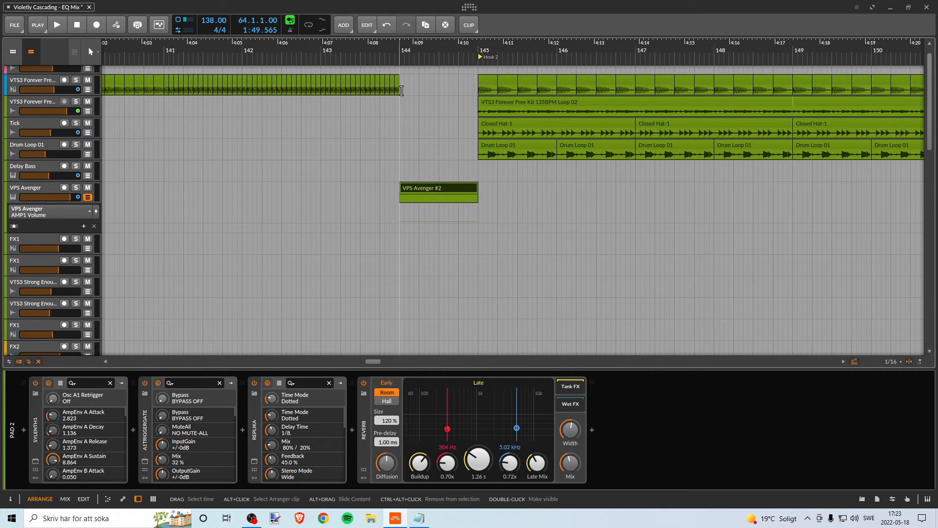
Audition the copied VPS Avenger clip leading into Hook 2 by playing twice from bar 143.
double_click(326, 53)
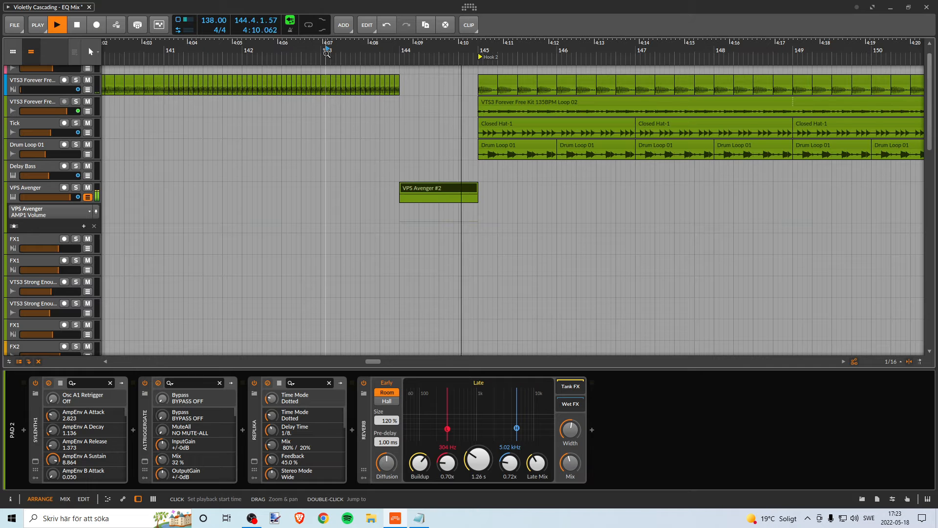
mouse_move(419, 52)
mouse_down()
mouse_move(395, 88)
mouse_move(445, 100)
mouse_move(381, 111)
mouse_up()
key(space)
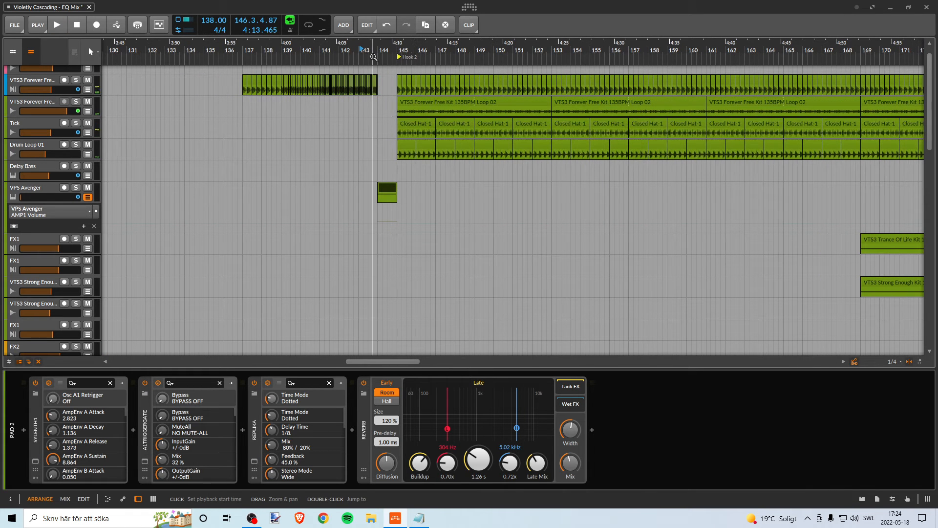
click(363, 52)
key(space)
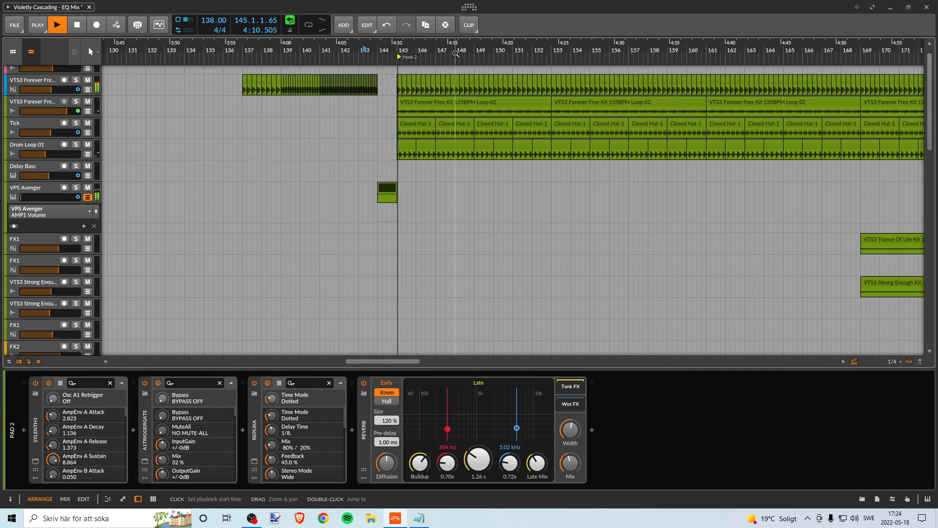
Stop playback and delete all Backing Pluck clips in Hook 2, from Backing Pluck #13 to #20.
drag(484, 52, 338, 51)
scroll(402, 178, down, 10)
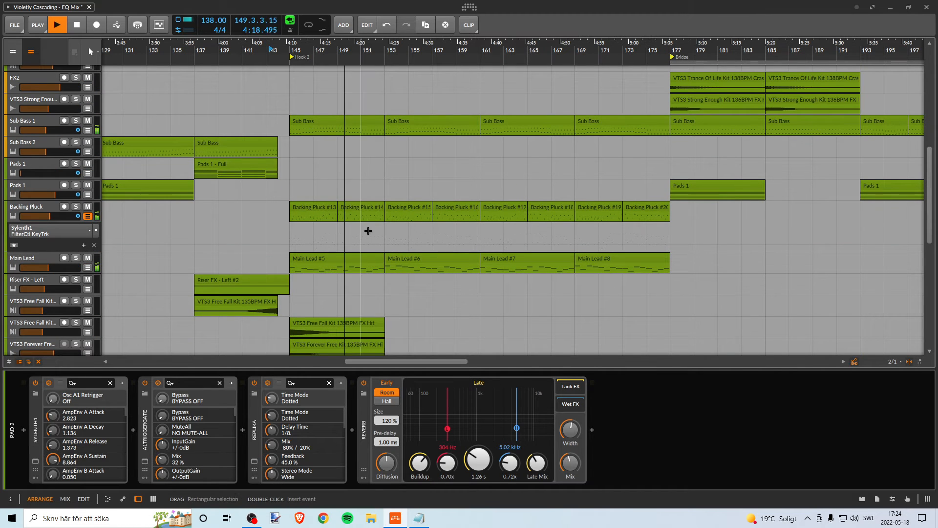
click(650, 205)
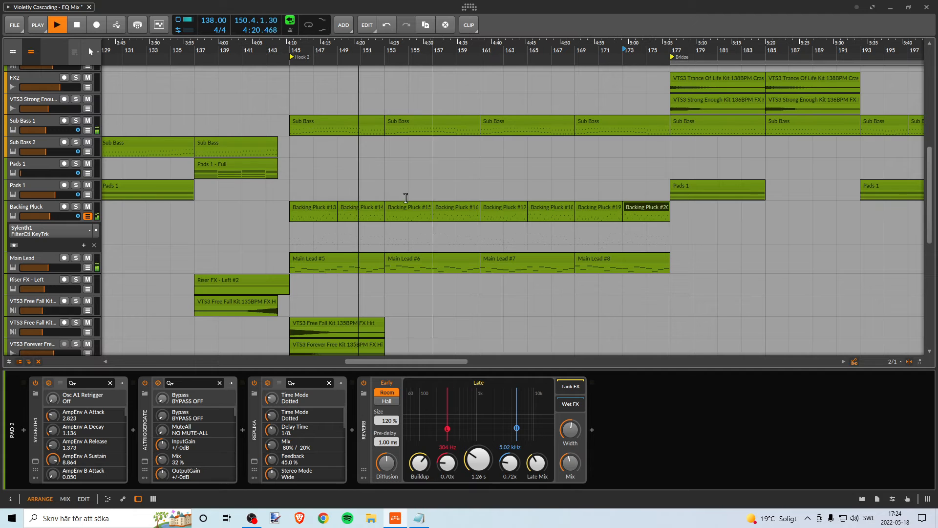
key(space)
click(306, 206)
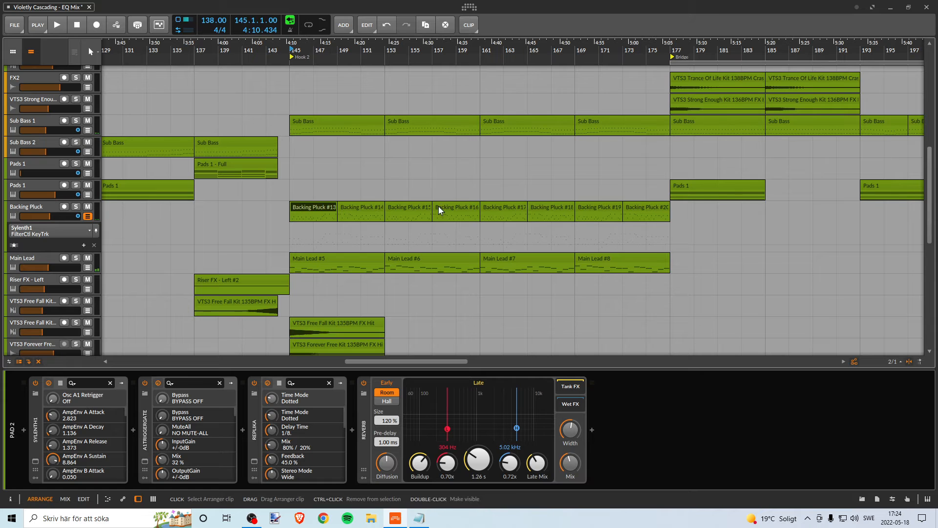
shift+click(659, 207)
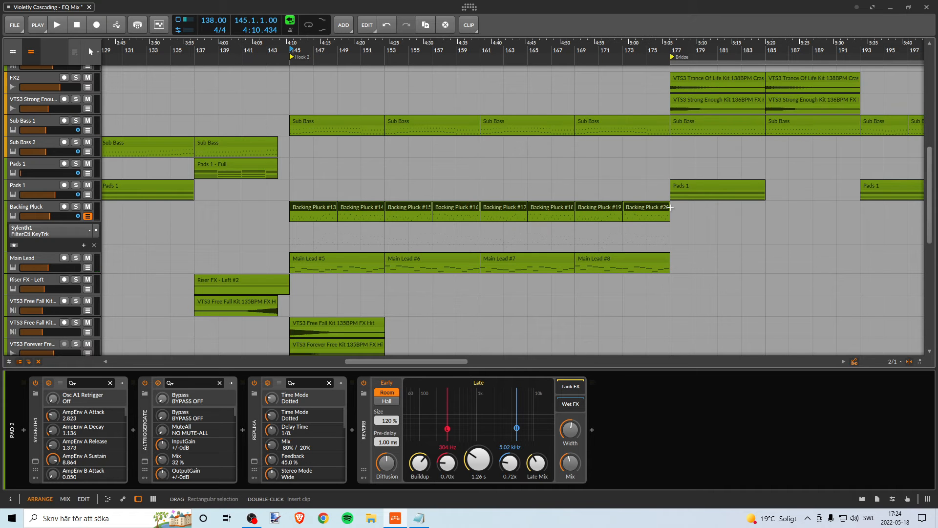
drag(246, 50, 295, 157)
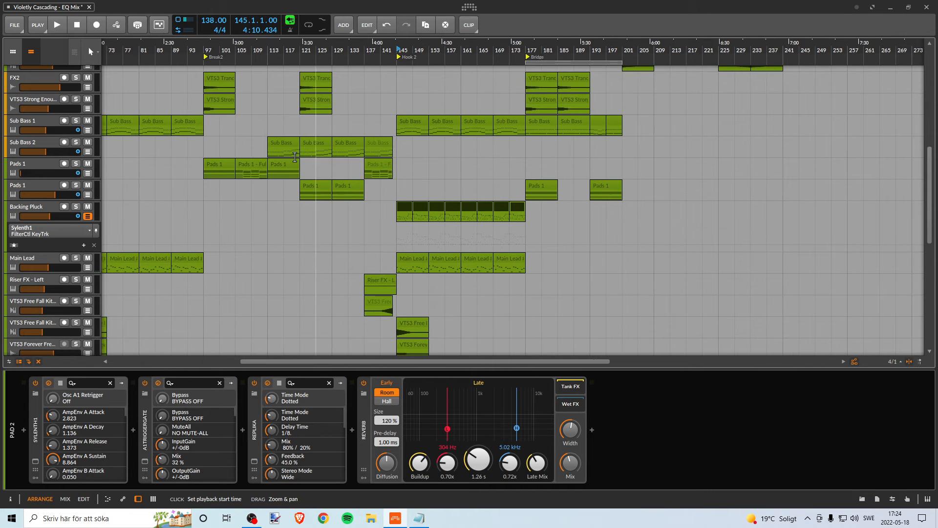
mouse_move(438, 50)
mouse_down()
mouse_move(440, 78)
mouse_move(431, 47)
mouse_up()
key(Delete)
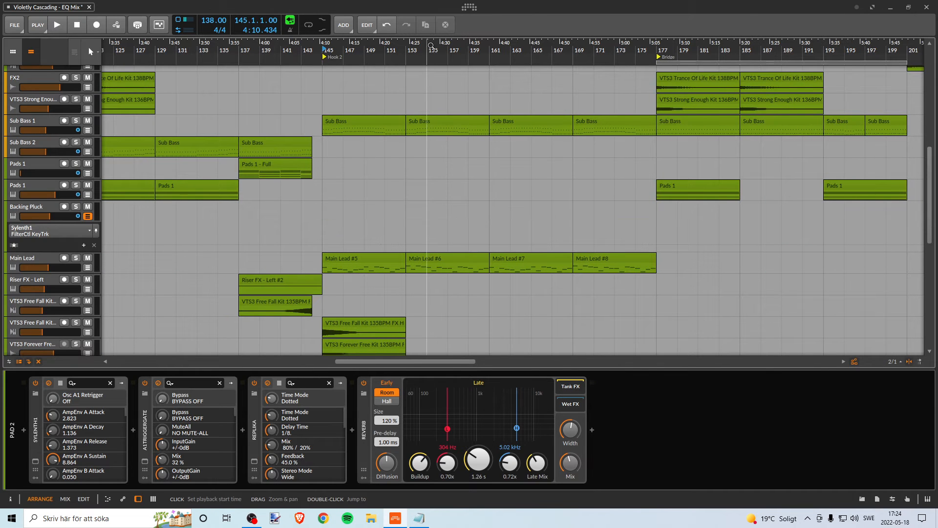
Audition the transition from bar 143 and Hook 2 from bar 145 without the backing plucks, checking the other tracks' clips.
click(303, 54)
key(space)
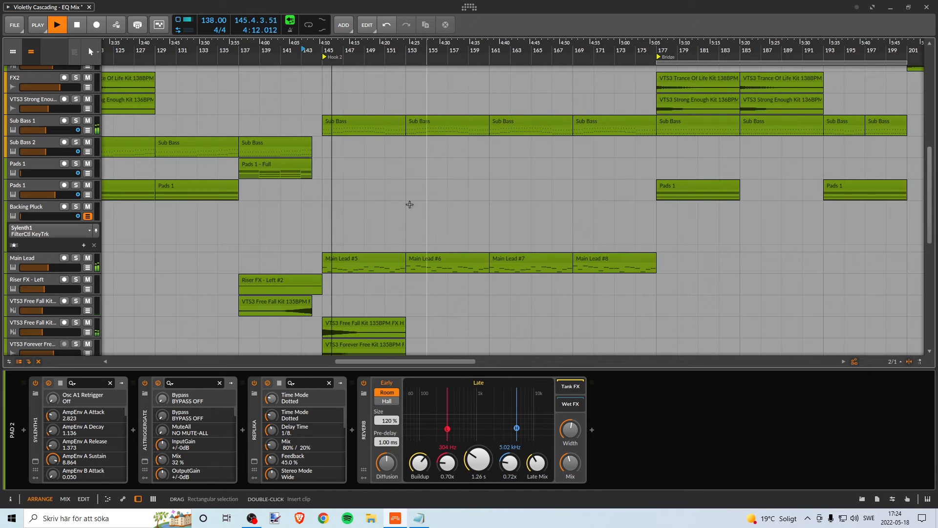
key(space)
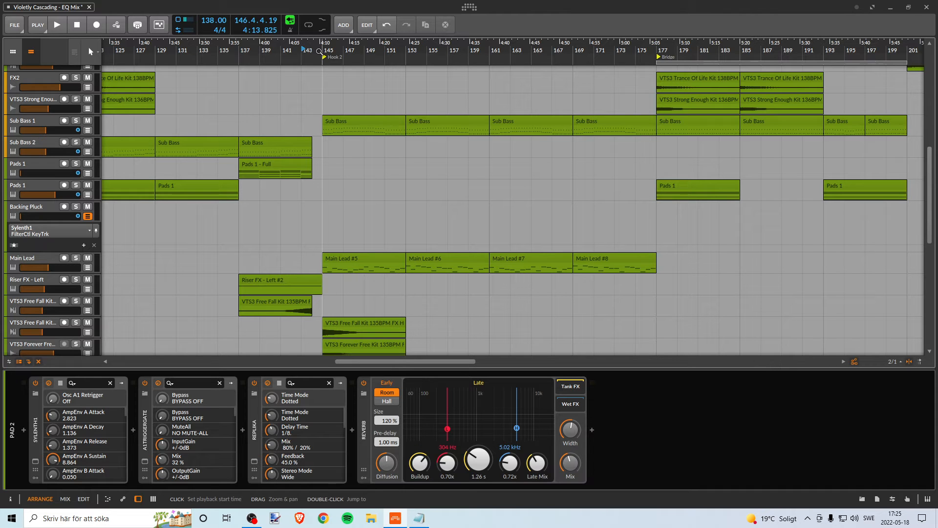
key(space)
scroll(398, 163, up, 5)
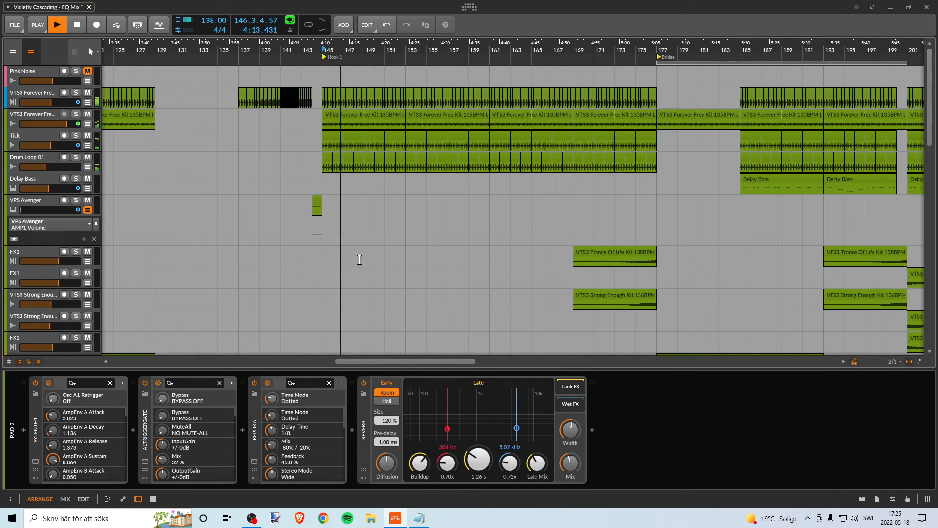
scroll(416, 194, down, 10)
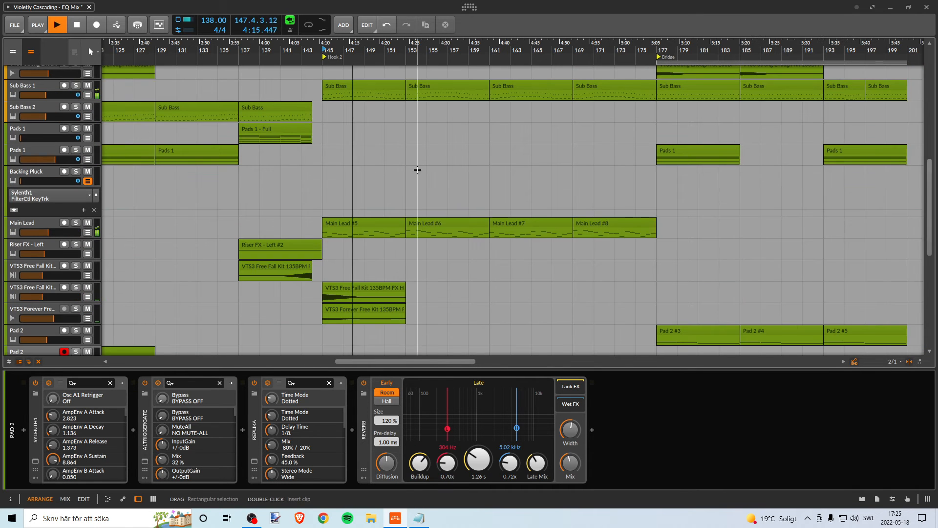
key(space)
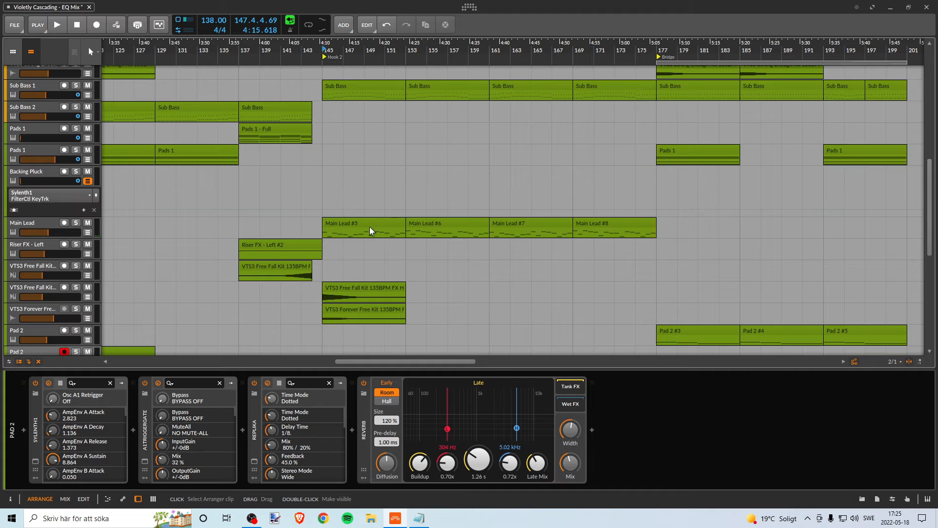
Select the Main Lead #5 clip at the start of Hook 2 and examine the surrounding arrangement.
click(369, 227)
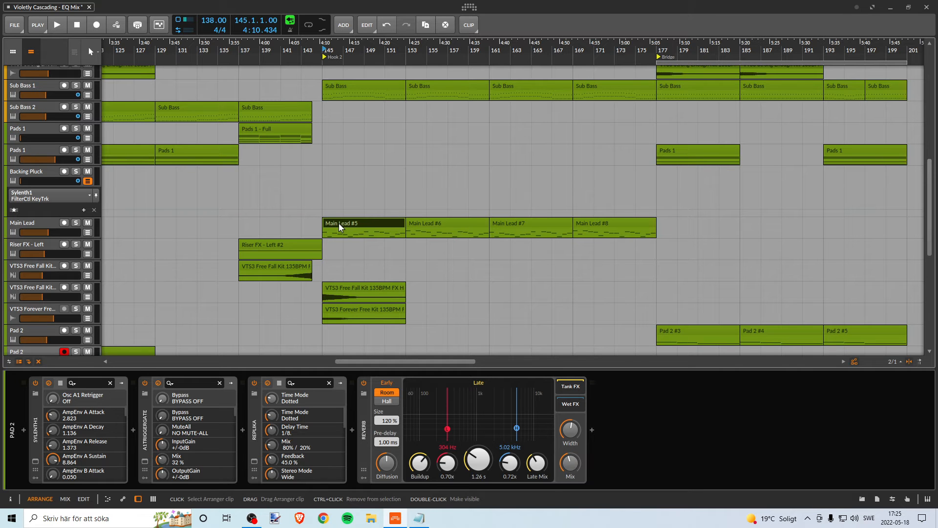
scroll(341, 198, up, 7)
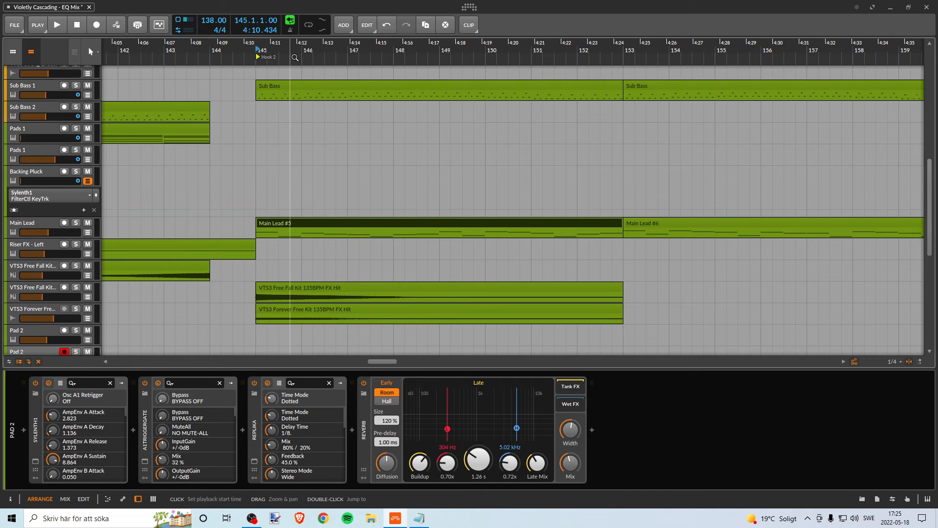
drag(291, 51, 256, 51)
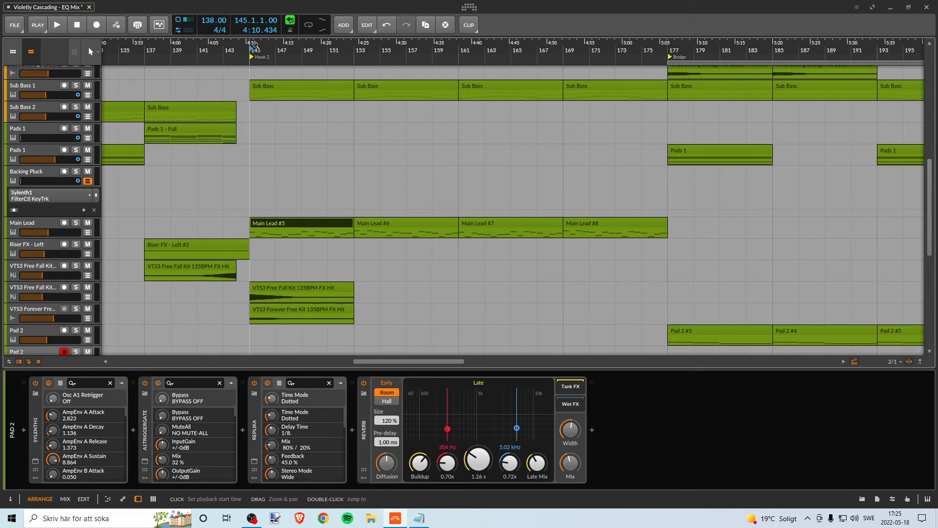
drag(255, 45, 296, 81)
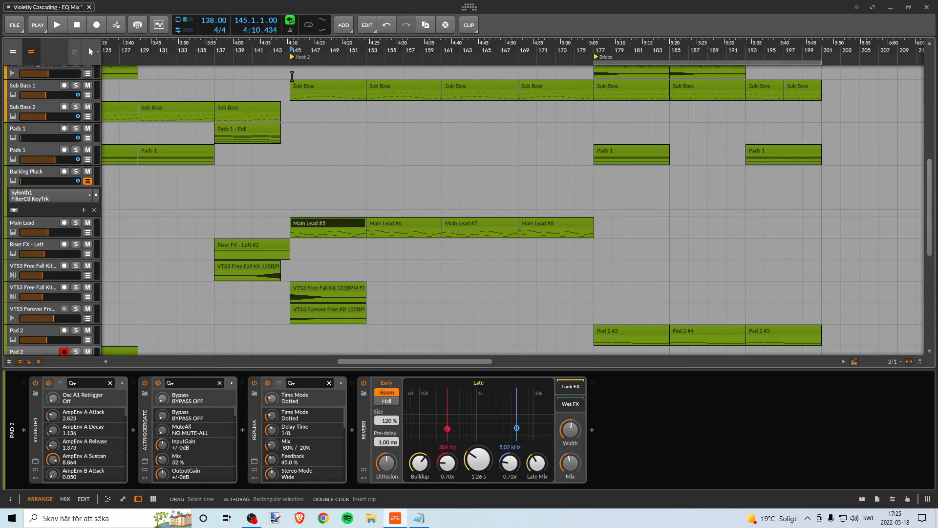
Start playback from bar 143 and set the loop region across Hook 2, from bar 145 to bar 177.
click(271, 49)
key(space)
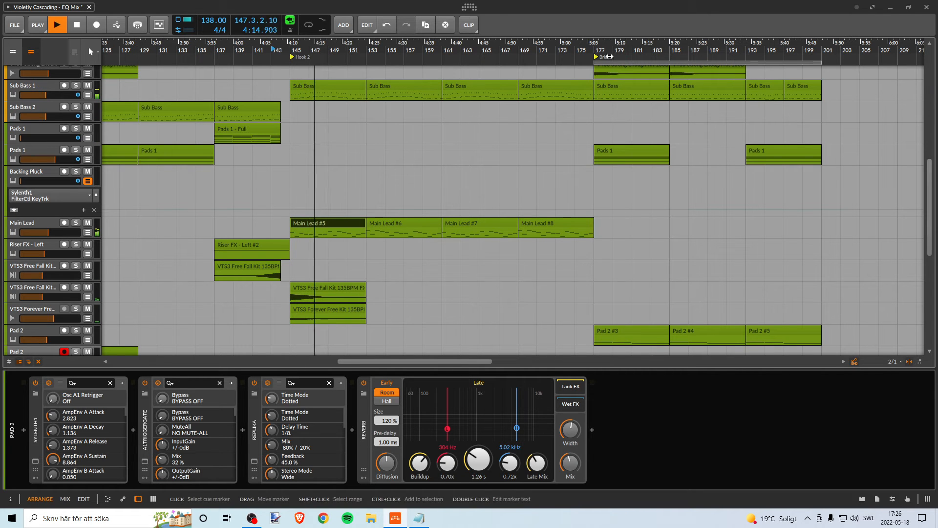
drag(603, 62, 300, 42)
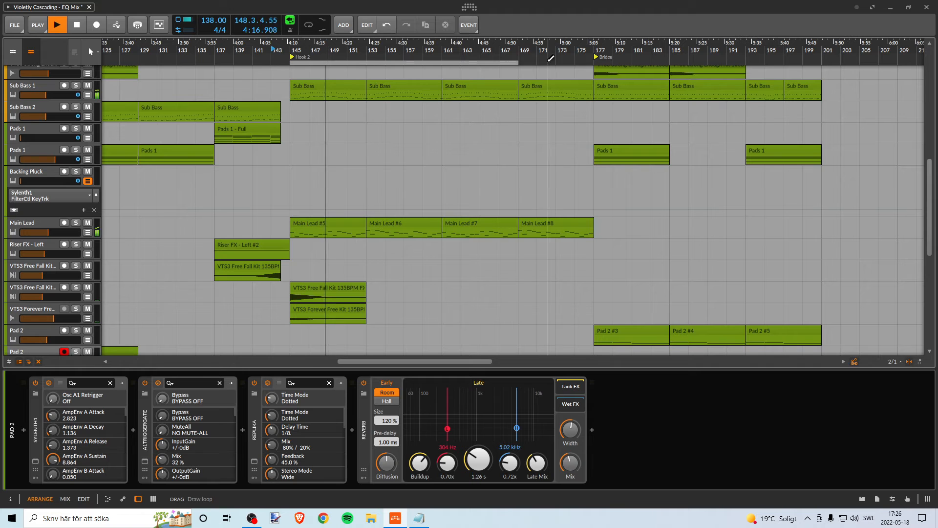
drag(518, 62, 590, 61)
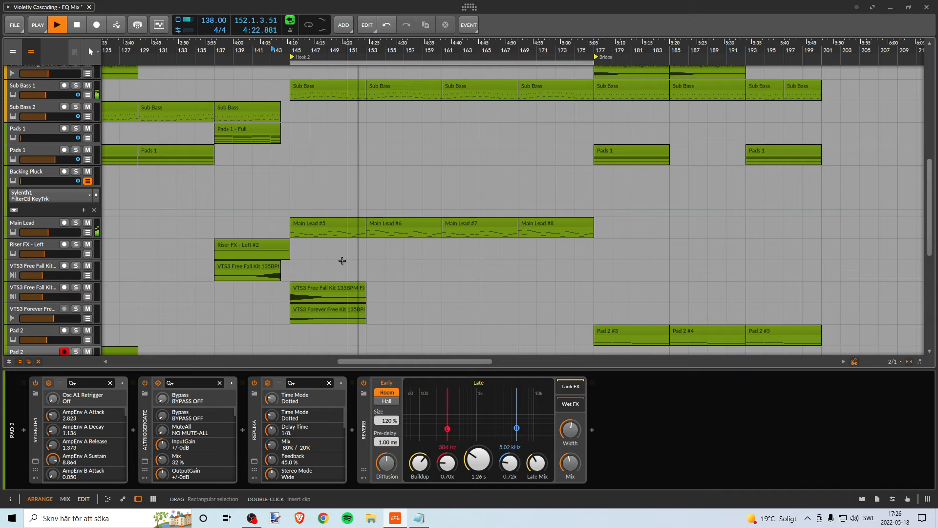
Check the other tracks' clips in Hook 2 while it plays and stop playback.
scroll(342, 259, up, 3)
scroll(344, 254, up, 5)
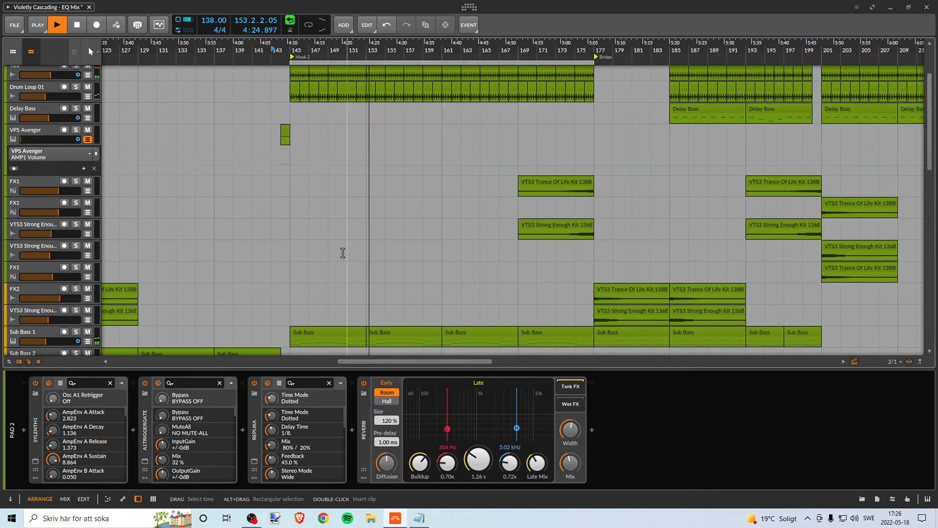
scroll(341, 250, down, 4)
scroll(341, 247, down, 2)
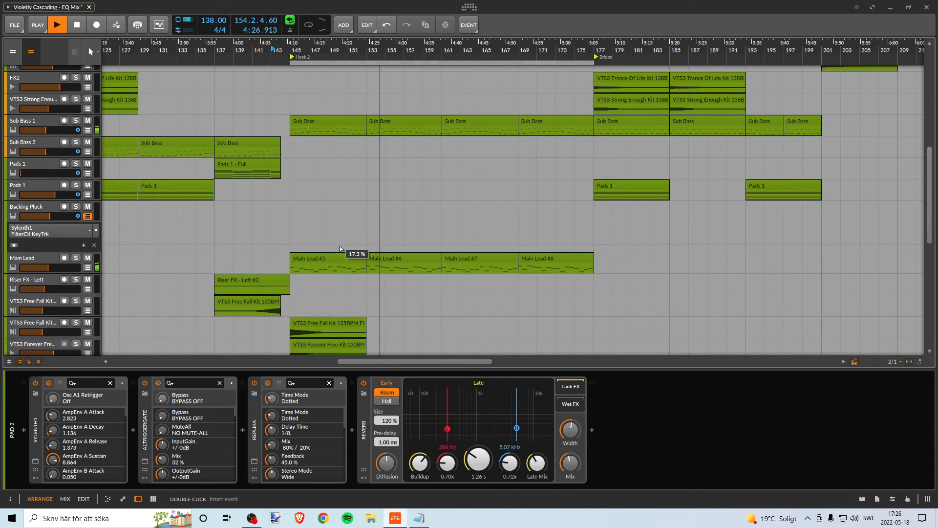
scroll(337, 244, up, 1)
key(space)
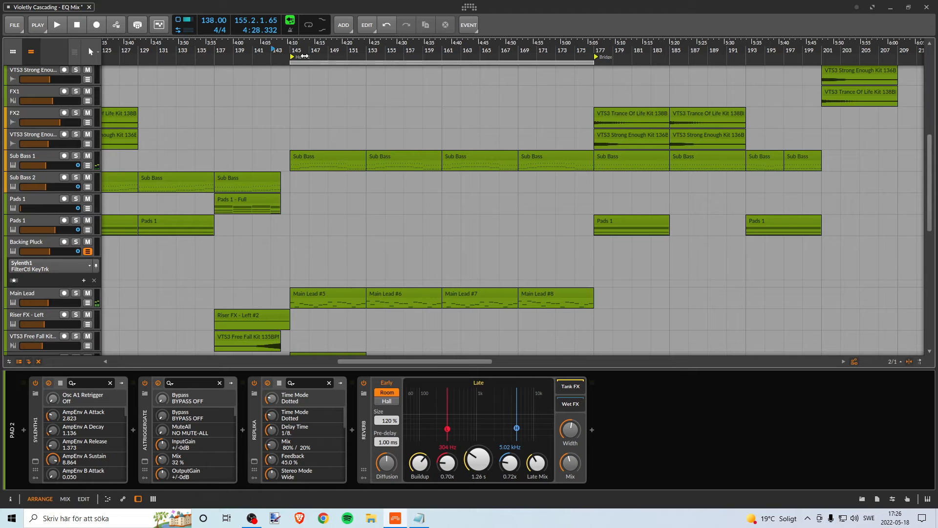
Shorten the loop region to the first eight bars of Hook 2, from bar 145 to bar 153.
drag(299, 48, 303, 61)
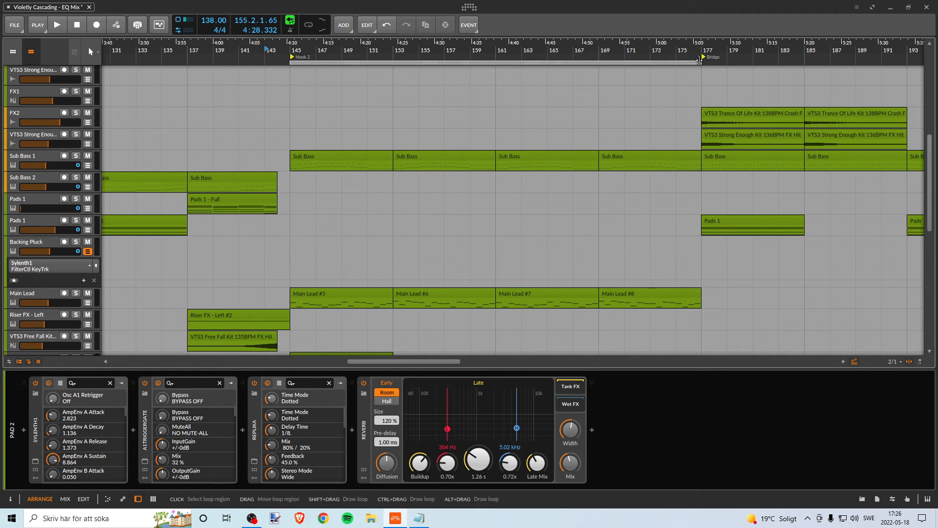
drag(698, 63, 388, 62)
drag(318, 44, 316, 54)
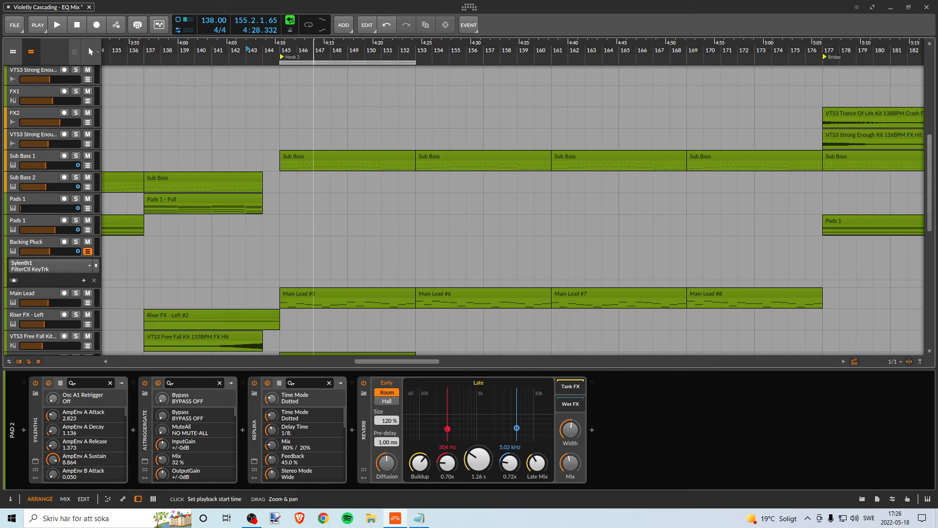
Open the Sylenth1 plug-in of the Sub Bass 1 track and move its window clear of the early Hook 2 clips.
click(29, 157)
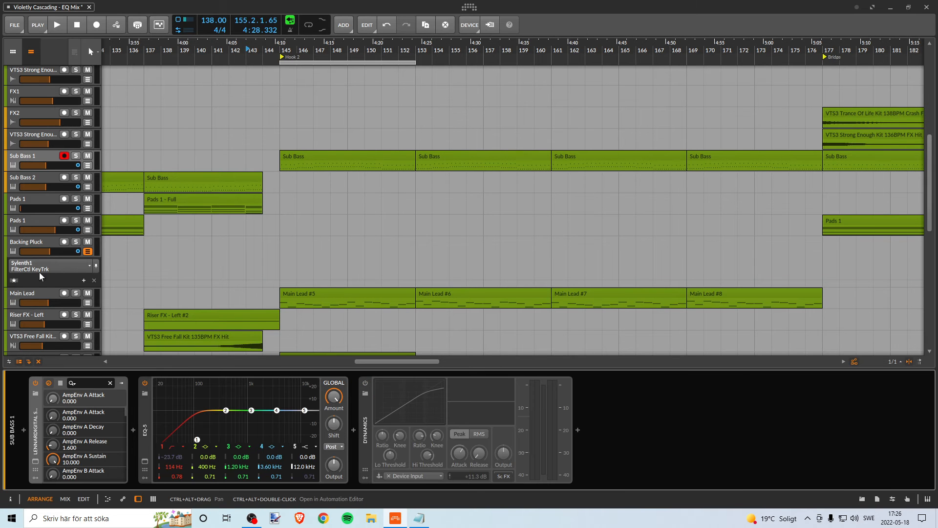
click(37, 461)
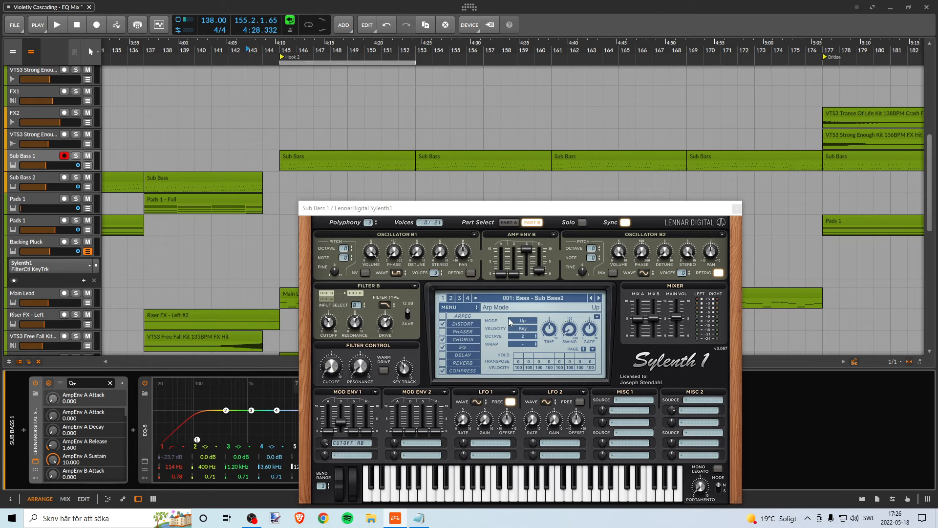
drag(468, 210, 615, 166)
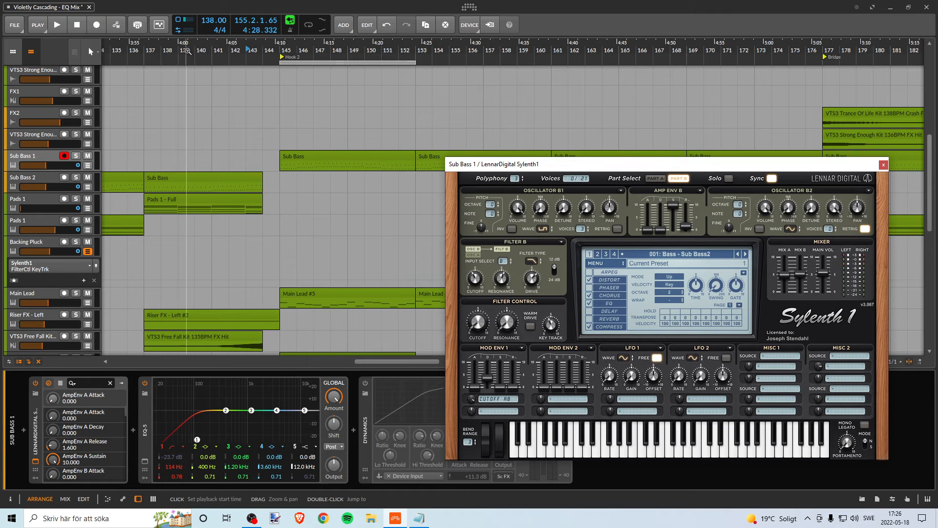
Extend the loop region to bars 137 to 153 and audition the build-up into Hook 2 from bar 137.
drag(297, 62, 169, 63)
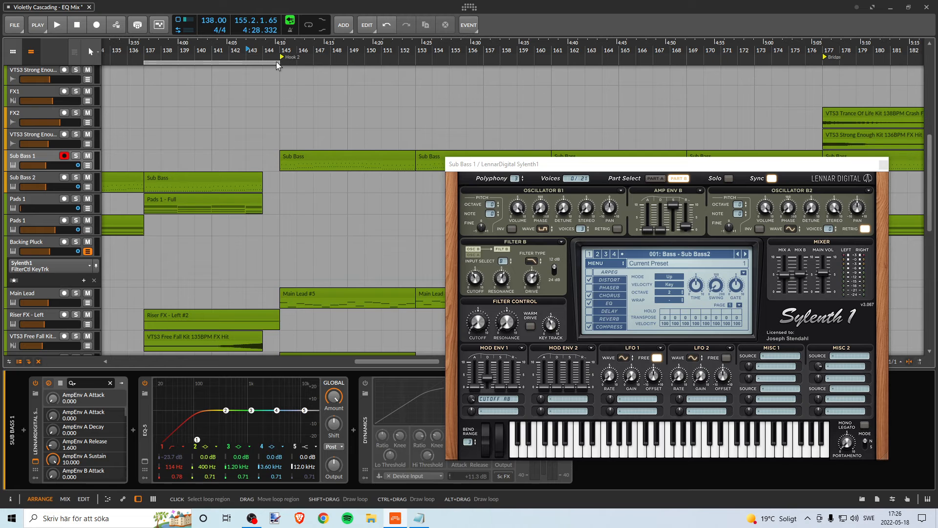
drag(277, 62, 380, 64)
drag(410, 65, 415, 64)
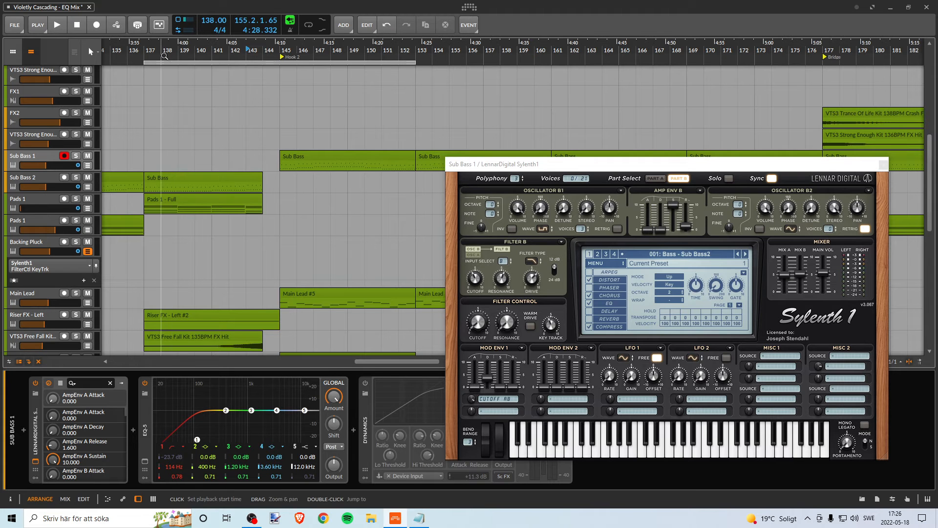
key(space)
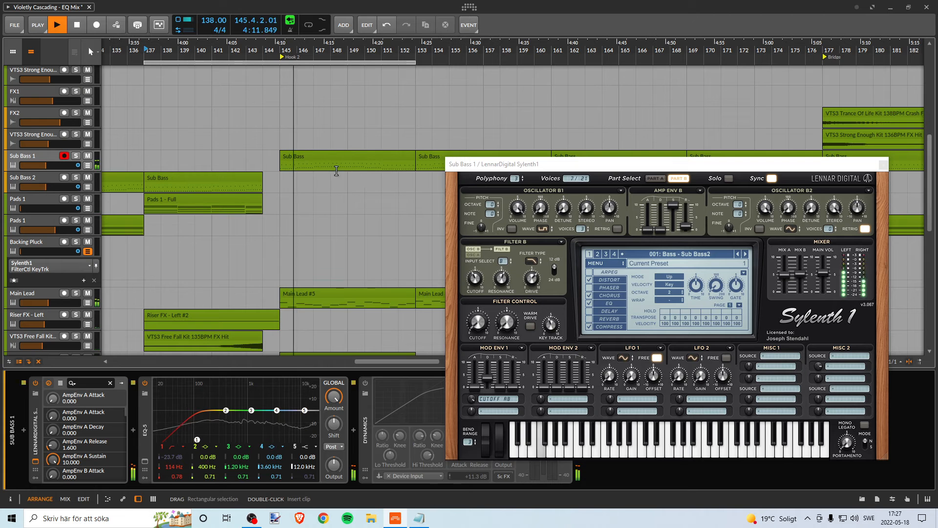
key(space)
Save the Violetly Cascading - EQ Mix project.
mouse_move(293, 51)
mouse_down()
mouse_move(303, 69)
mouse_move(299, 59)
mouse_up()
click(14, 25)
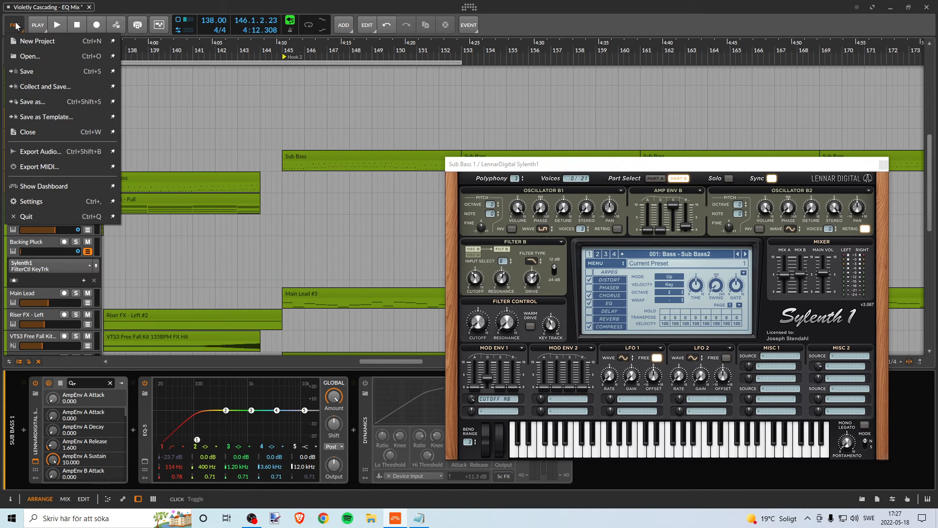
click(47, 69)
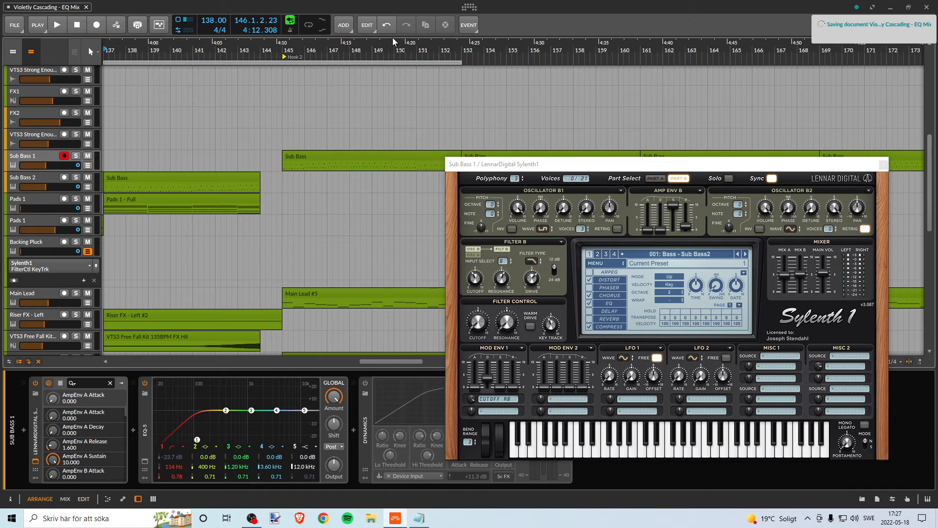
drag(394, 47, 394, 44)
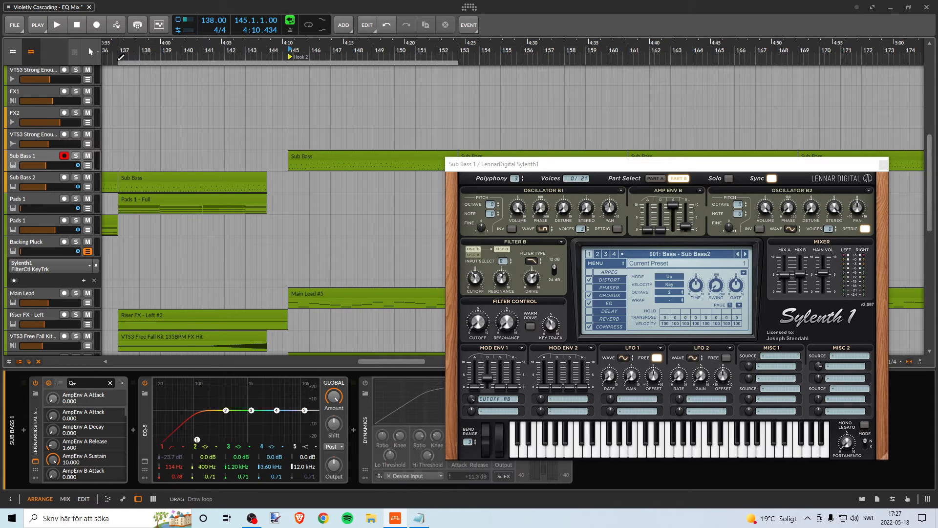
Move the loop start to bar 145 and raise Sub Bass 1's Sylenth1 main volume to 7.645 while Hook 2 plays.
drag(121, 57, 257, 68)
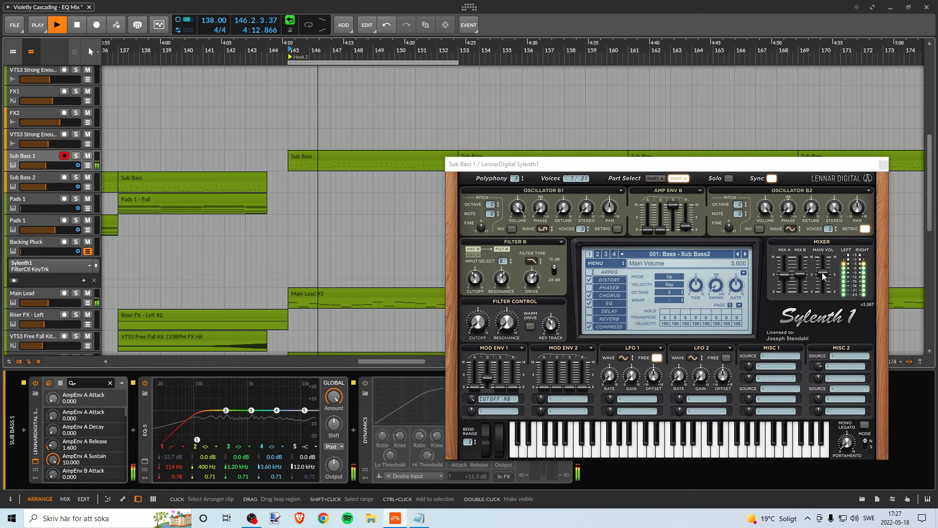
drag(822, 272, 823, 269)
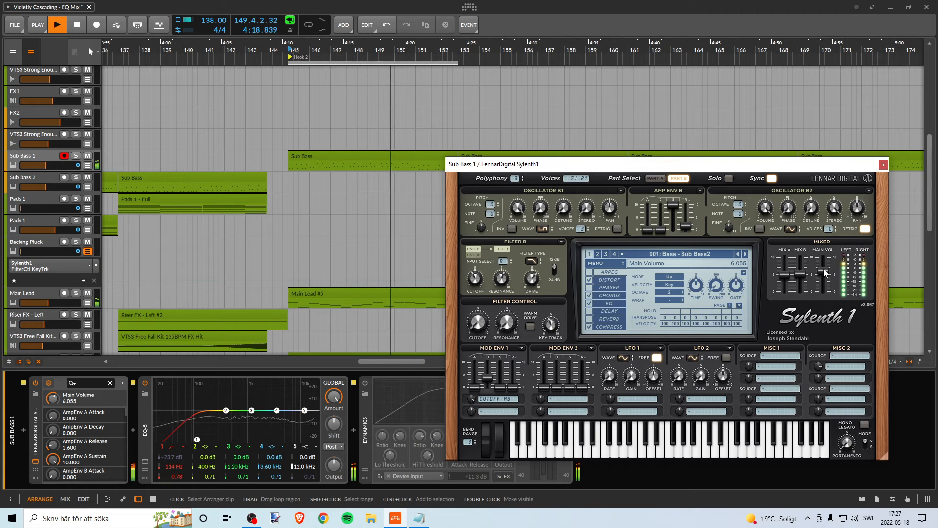
mouse_move(824, 269)
mouse_down()
mouse_move(827, 230)
mouse_move(823, 258)
mouse_up()
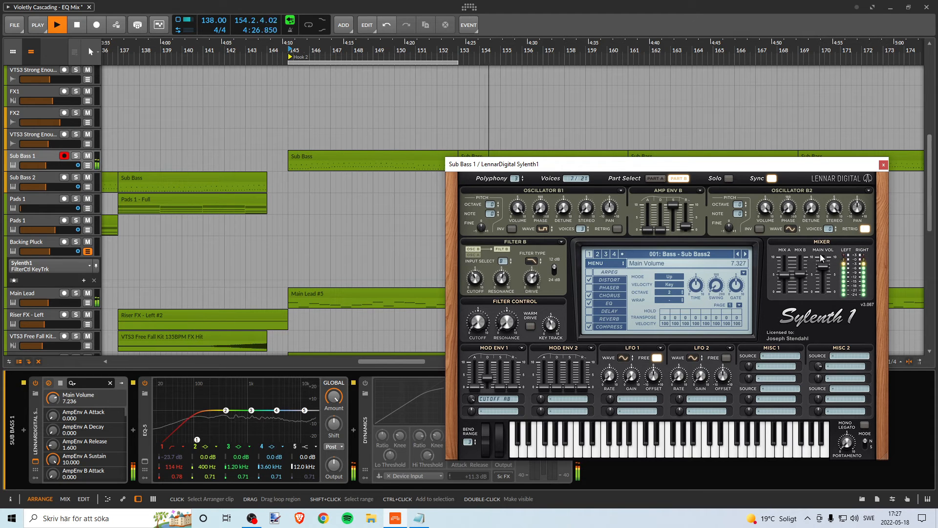
drag(820, 248, 819, 248)
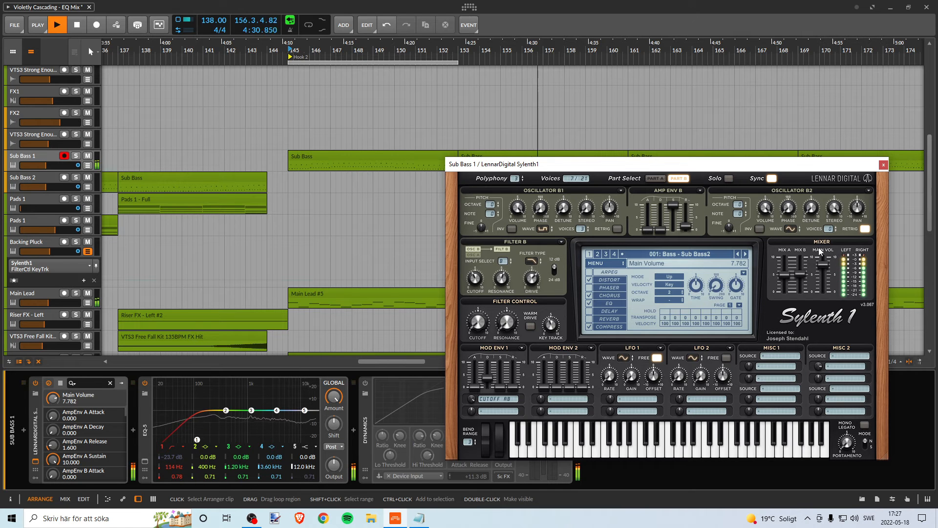
key(space)
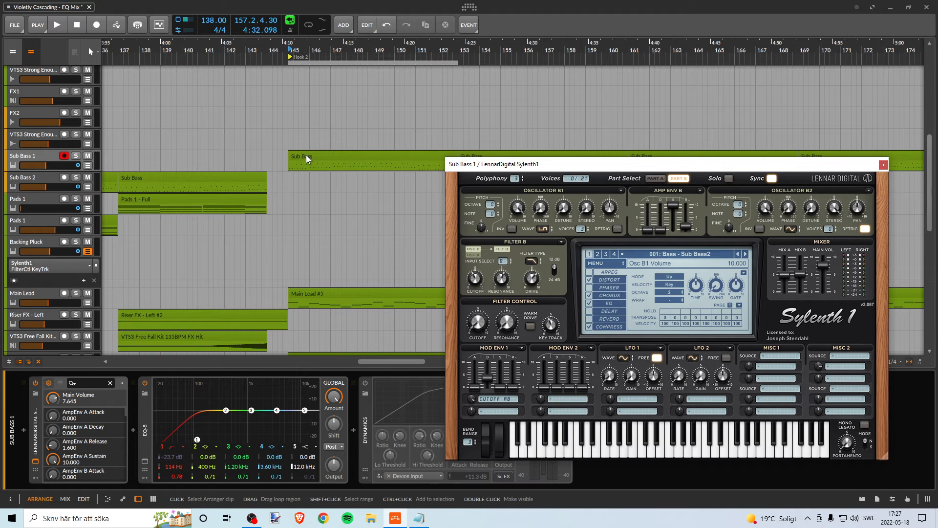
Audition the transition into Hook 2 with the louder sub bass, playing from before bar 141 and again from bar 143.
double_click(197, 53)
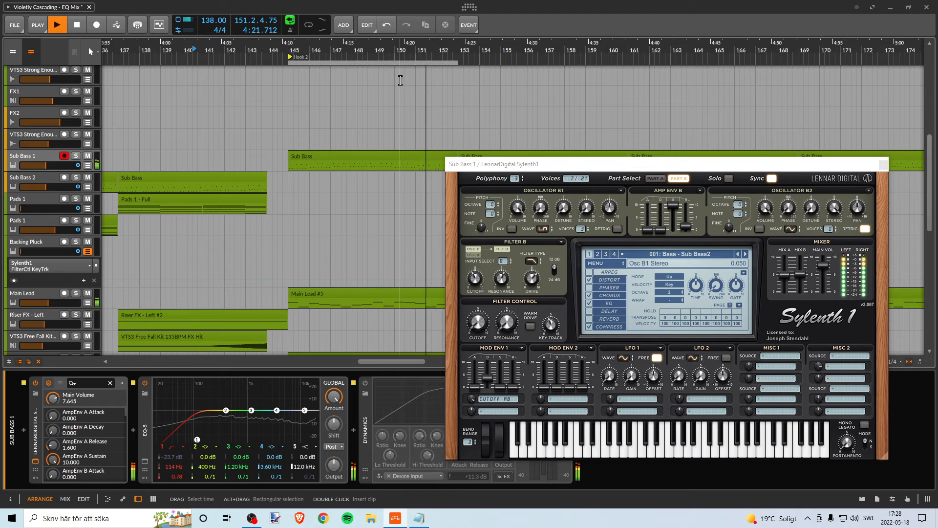
key(space)
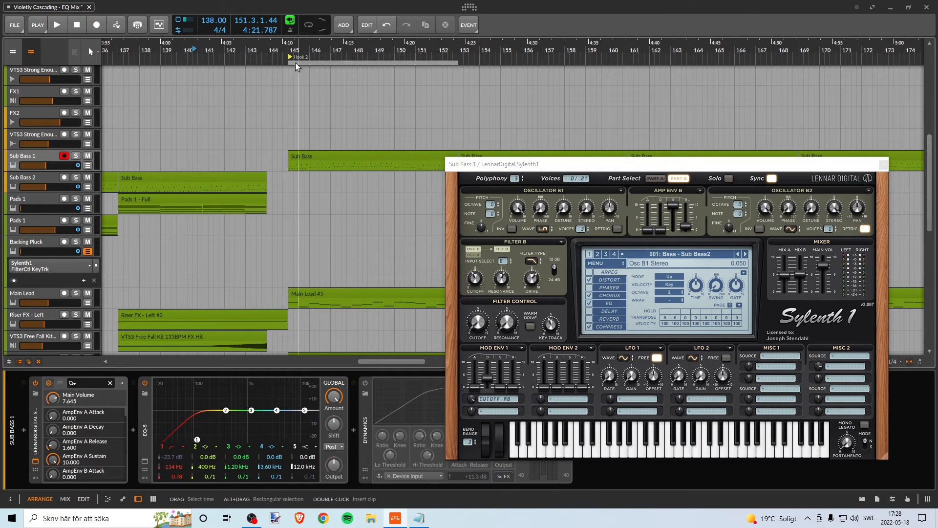
click(253, 55)
key(space)
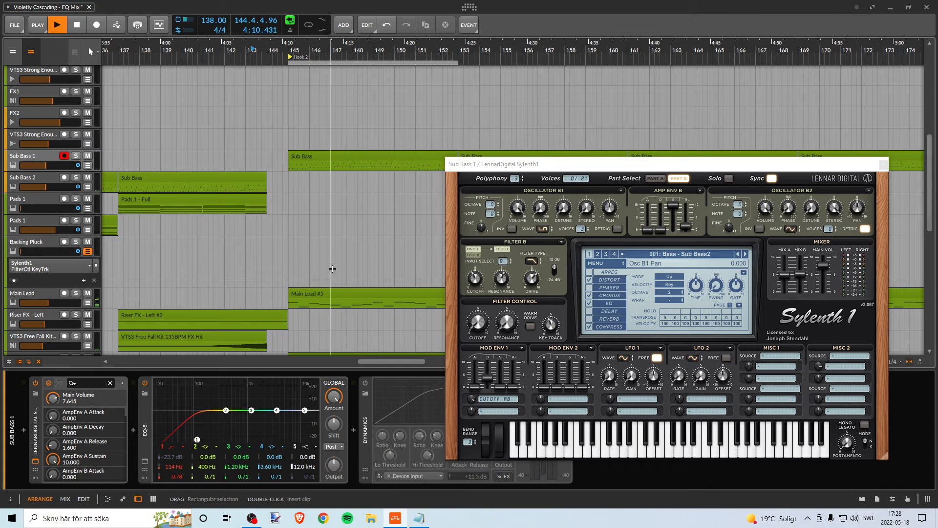
key(space)
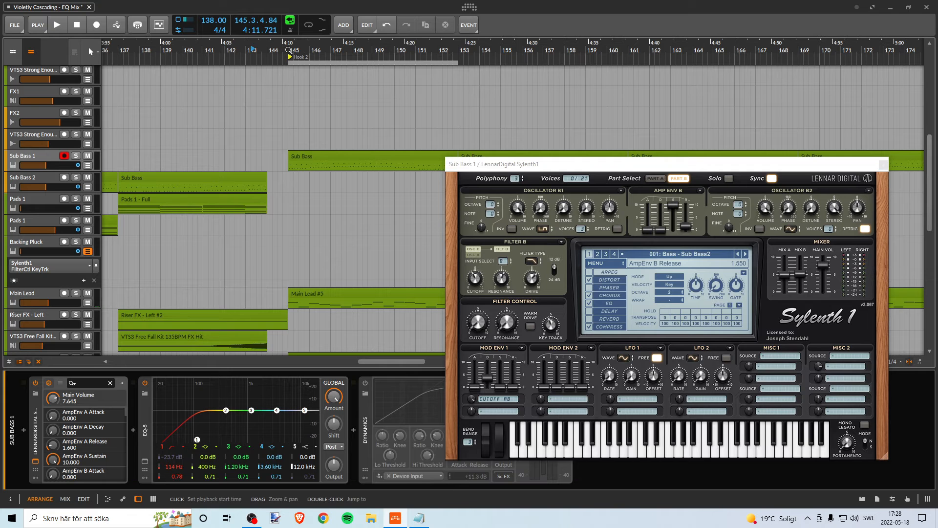
Play Hook 2 from bar 145 and set Sub Bass 1's Sylenth1 main volume to 7.236, replaying to compare levels.
key(space)
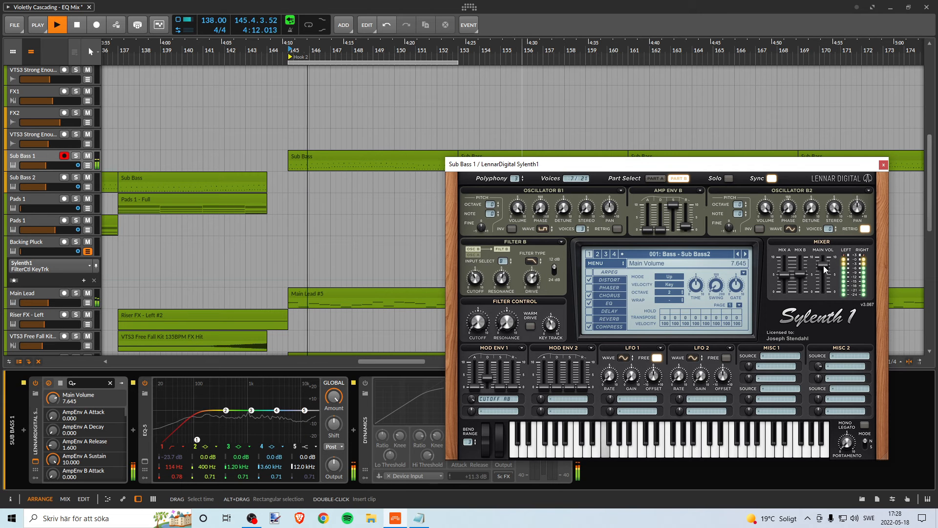
drag(825, 269, 824, 272)
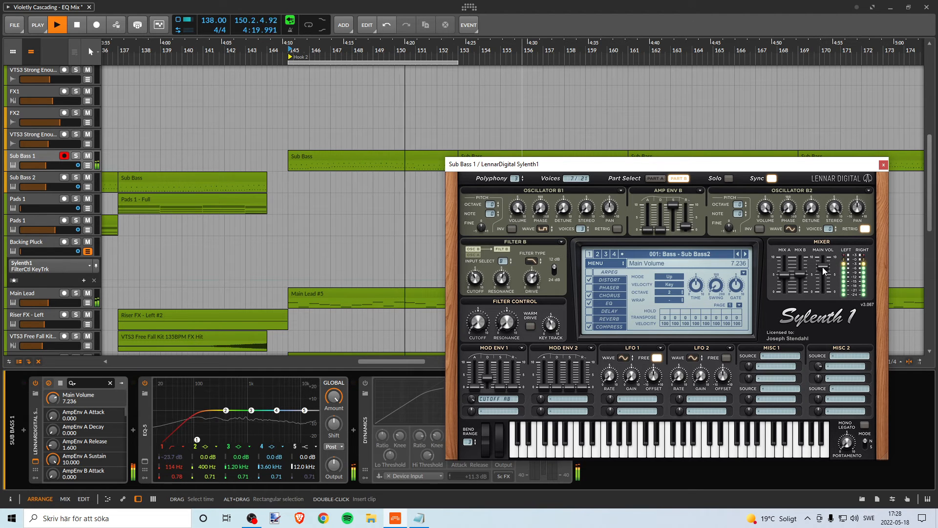
drag(823, 267, 823, 272)
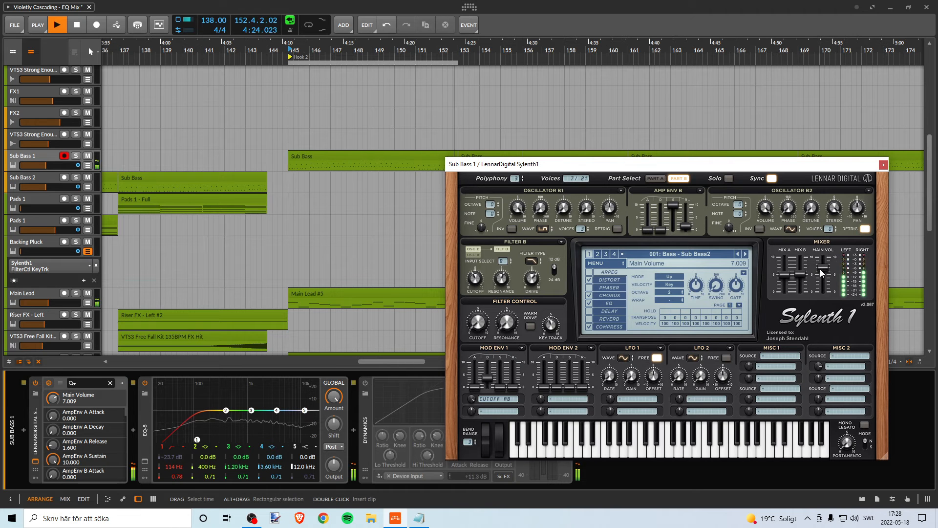
key(space)
key(space)
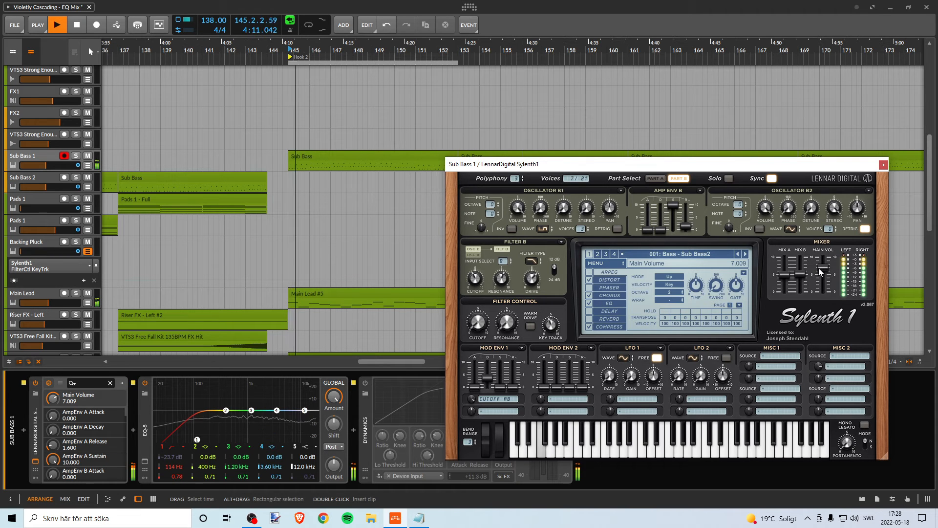
drag(822, 271, 823, 267)
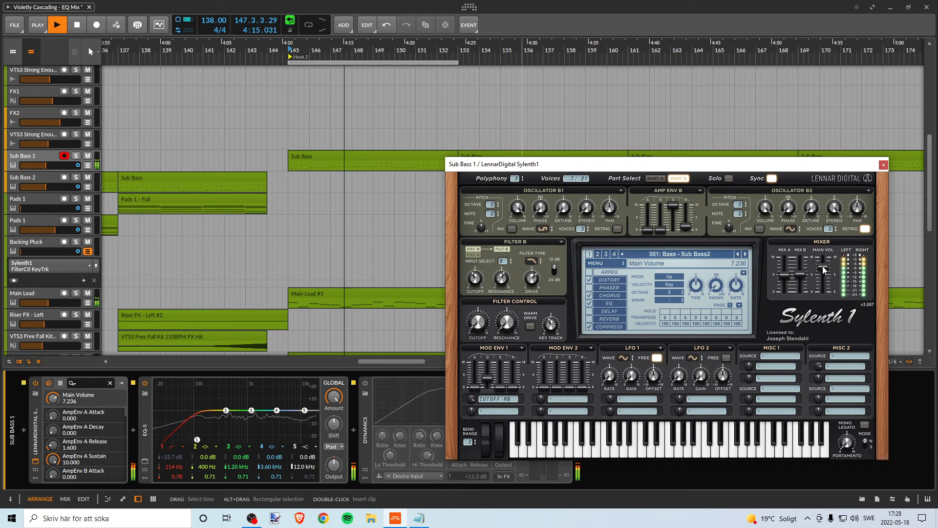
key(space)
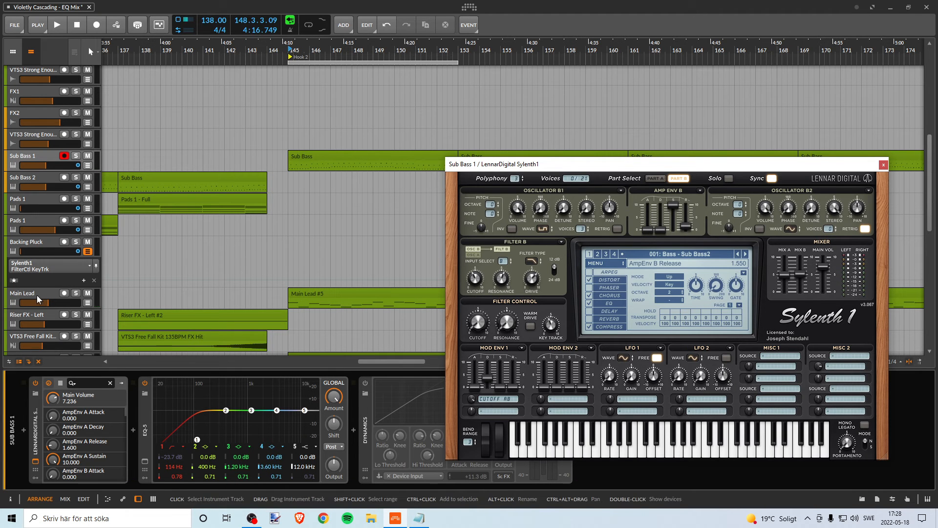
Close the Sub Bass 1 Sylenth1 window, open the Main Lead's VPS Avenger and move its window aside.
click(884, 164)
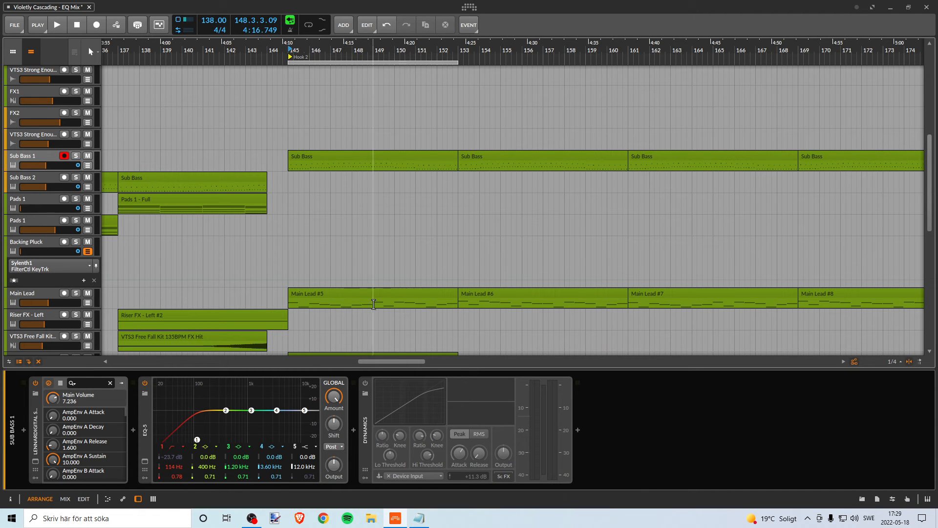
click(326, 299)
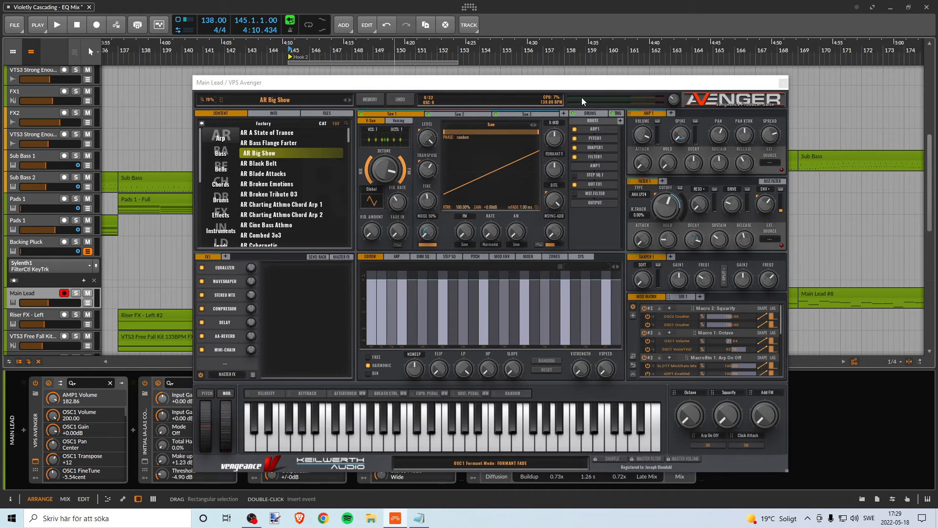
drag(572, 85, 383, 117)
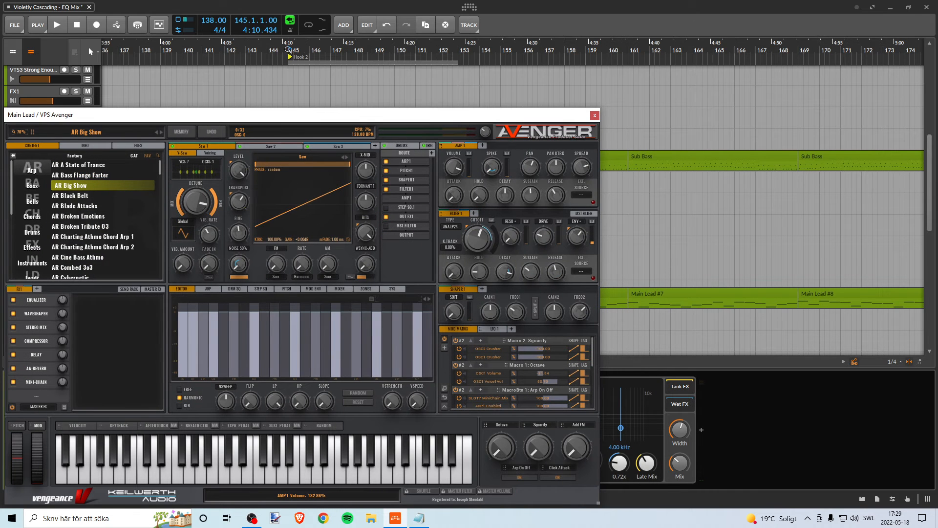
Raise the Main Lead's Avenger AMP1 volume to 200% while Hook 2 plays, close the plugin window and stop playback.
key(space)
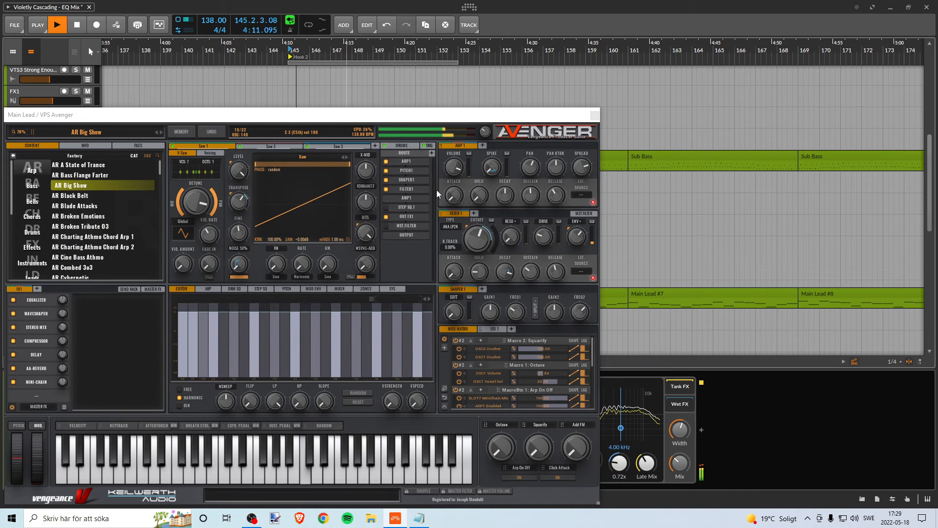
drag(450, 168, 451, 163)
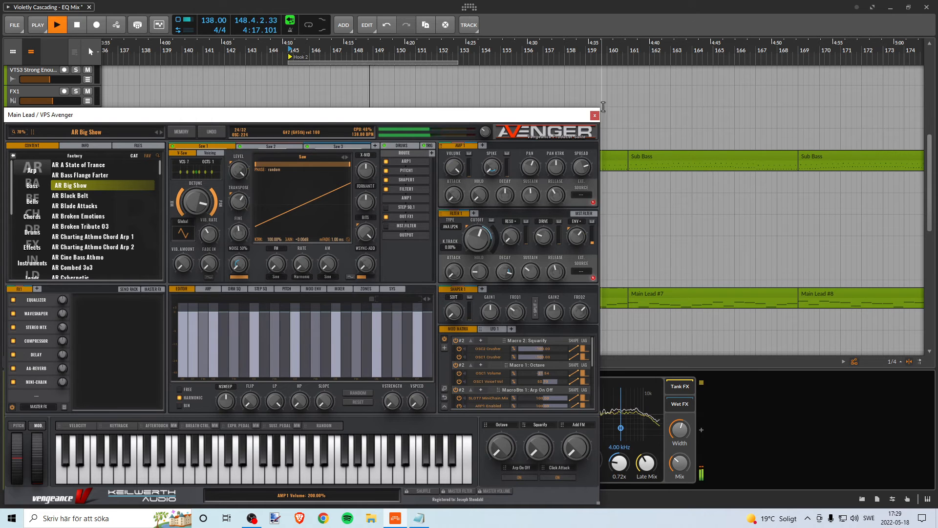
click(595, 116)
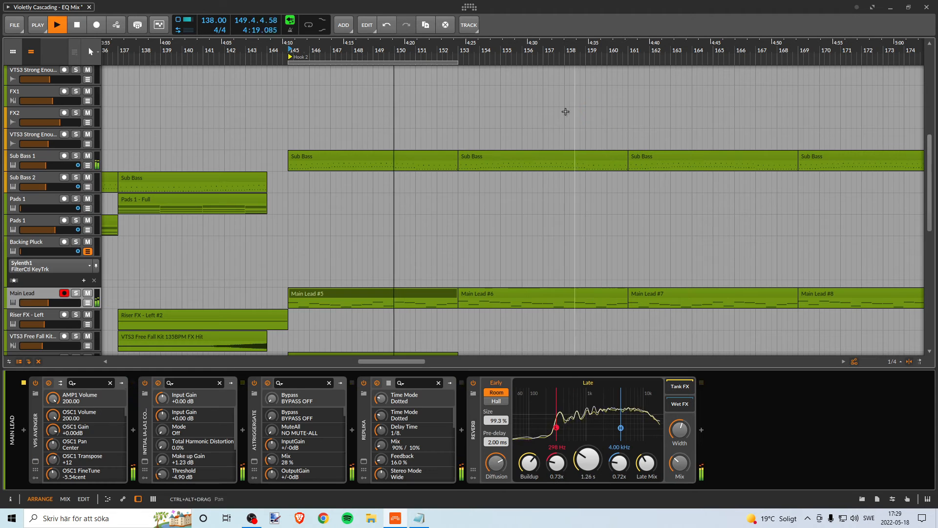
key(space)
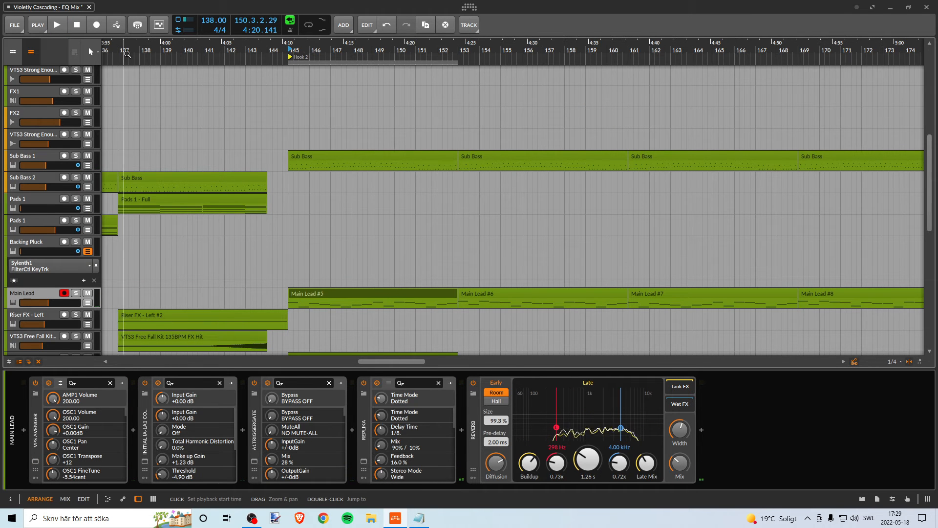
Extend the loop start back to bar 137 and audition the transition into Hook 2 from there.
drag(140, 56, 243, 56)
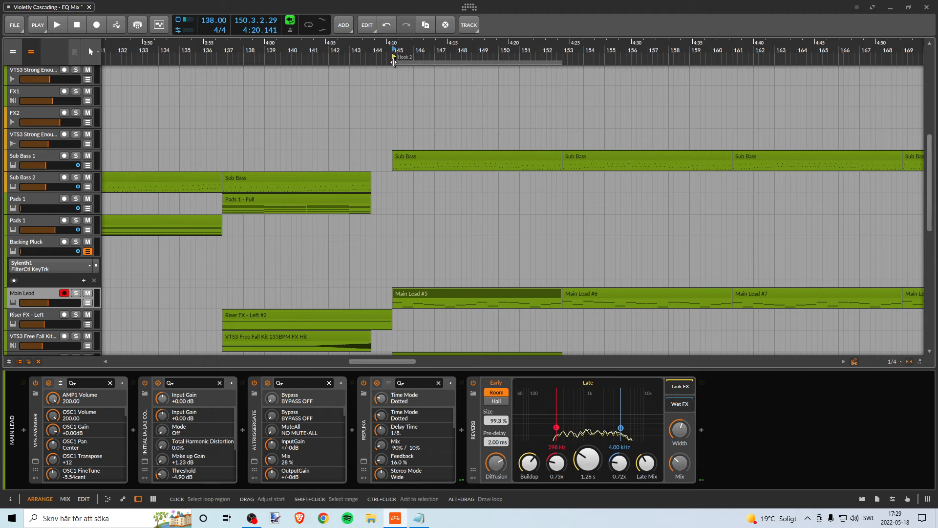
drag(394, 61, 203, 46)
scroll(288, 199, down, 2)
scroll(289, 200, up, 2)
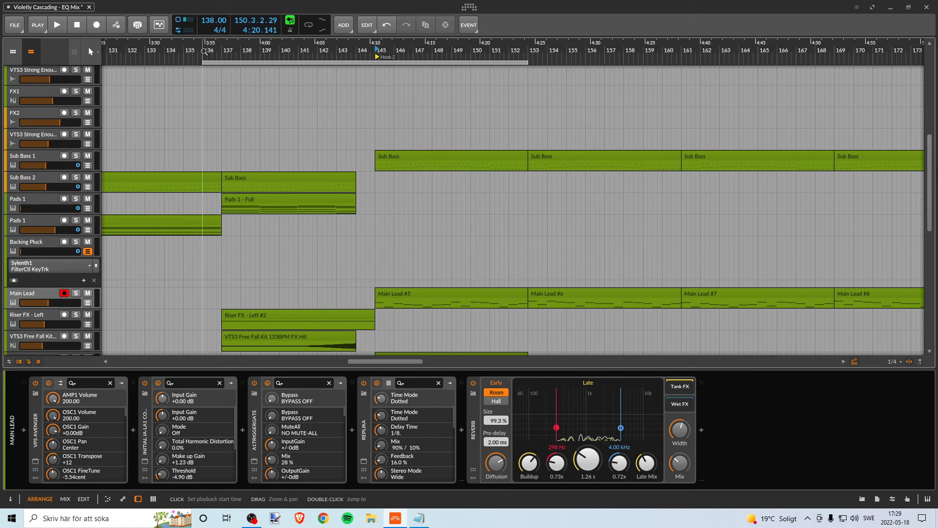
click(205, 51)
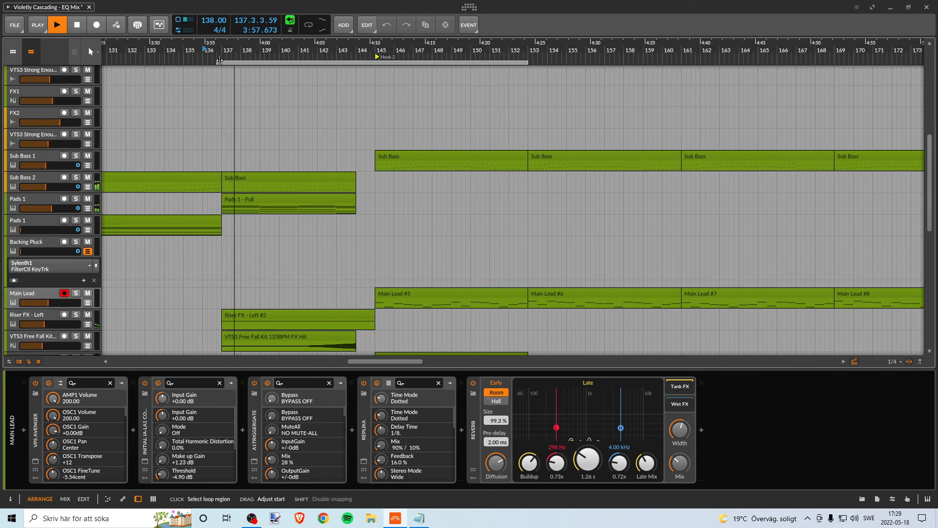
key(space)
click(226, 52)
key(space)
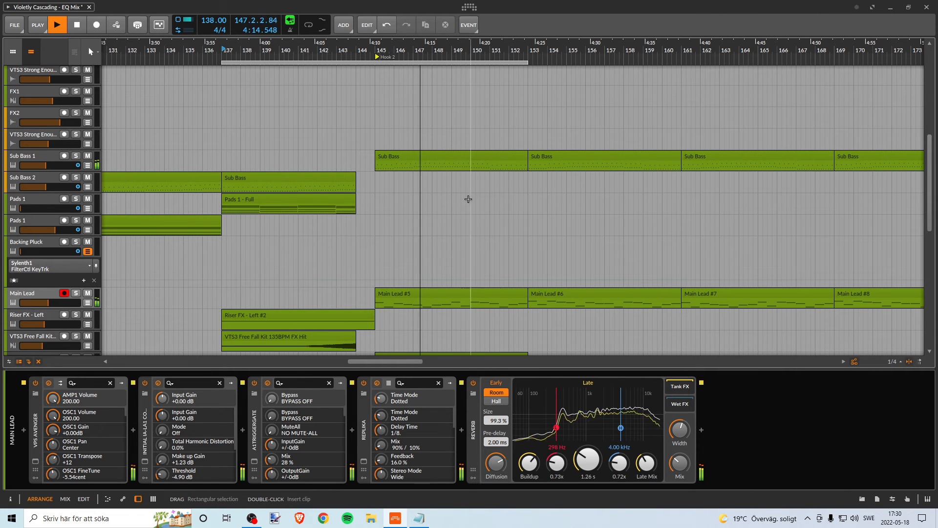
scroll(455, 252, down, 2)
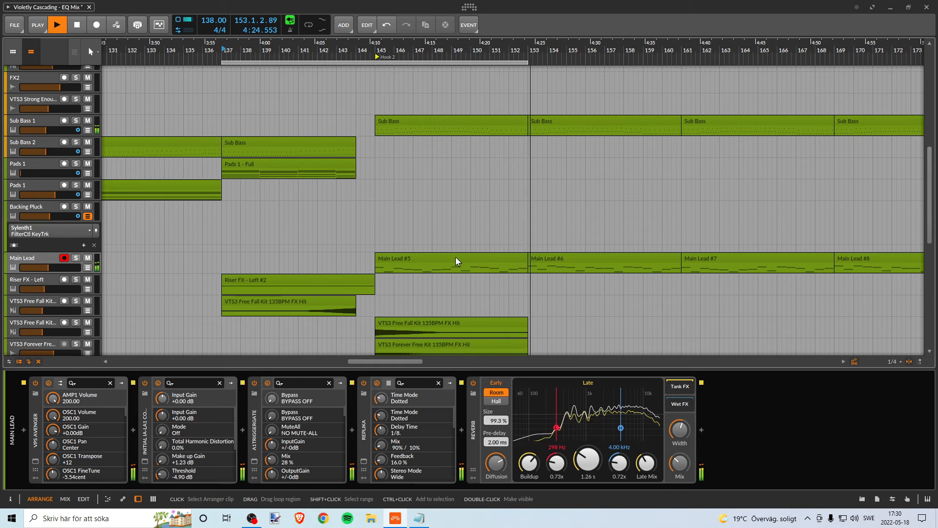
key(space)
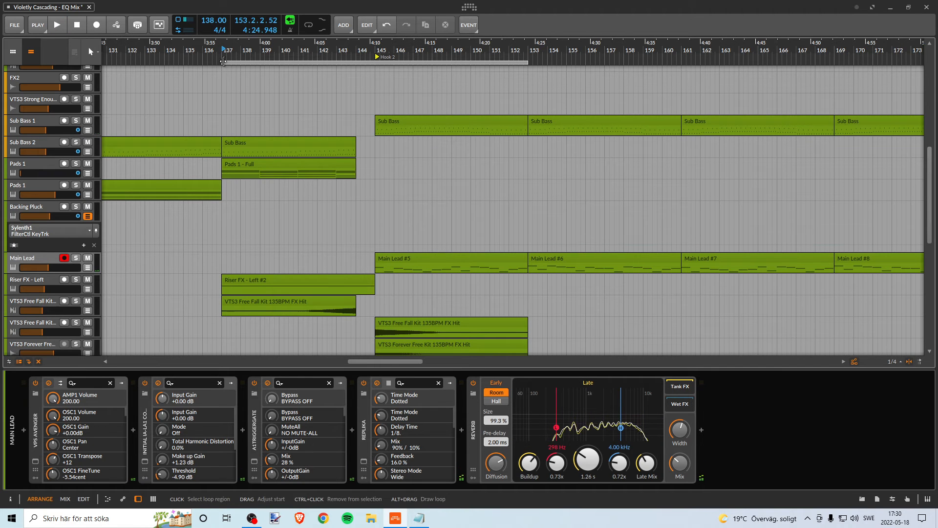
Return the loop start to bar 145 and save the project.
drag(225, 66, 385, 73)
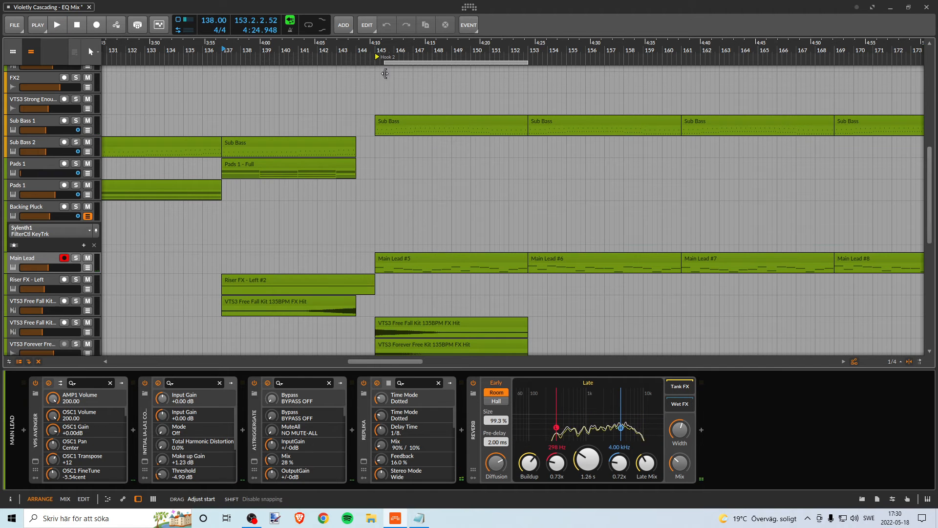
click(15, 25)
click(50, 71)
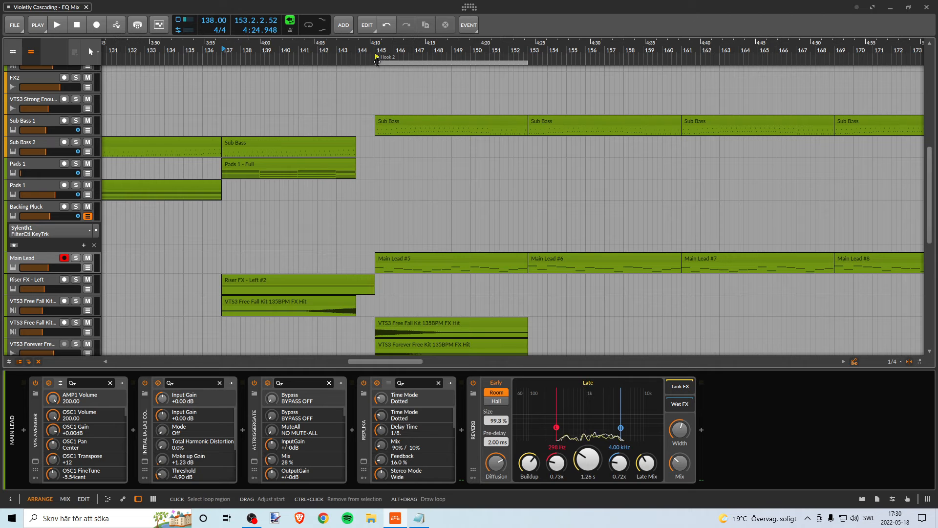
Try the loop start at bar 136, undo it, and briefly play Hook 2 from bar 145.
drag(376, 61, 203, 65)
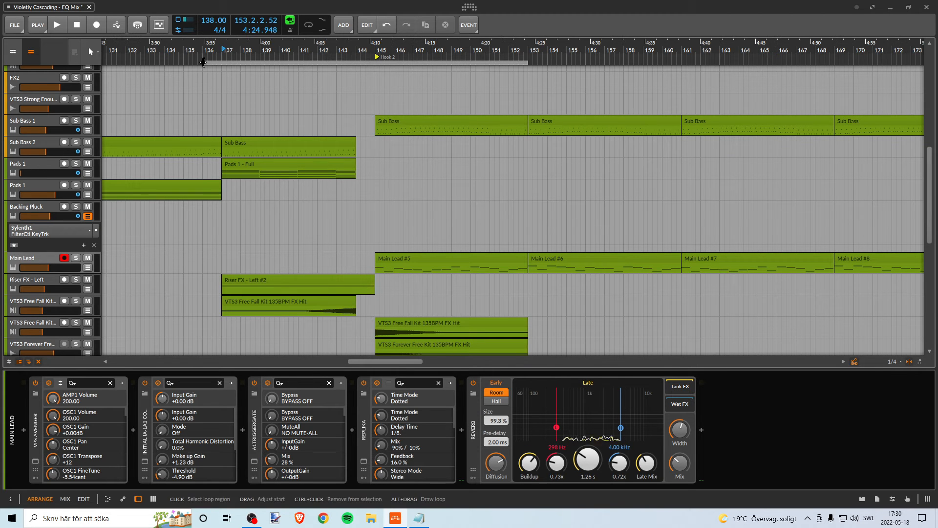
click(387, 25)
key(space)
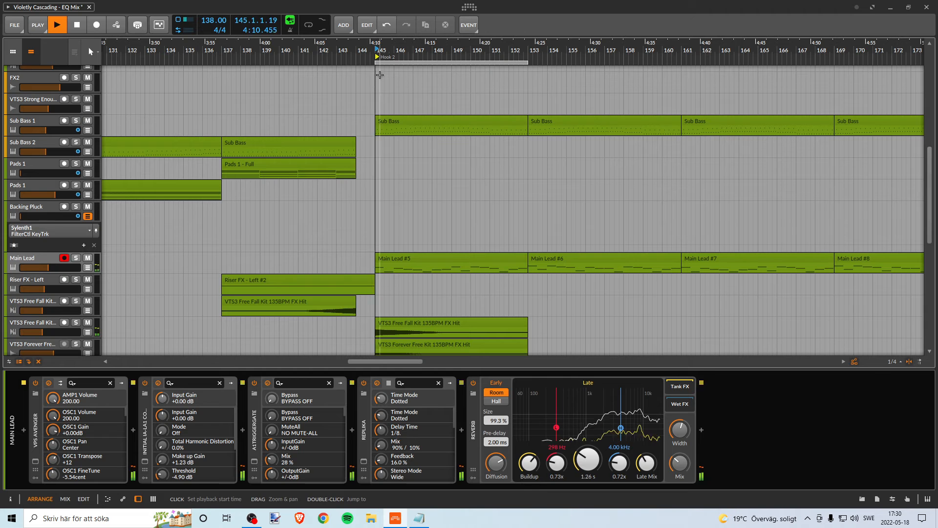
key(space)
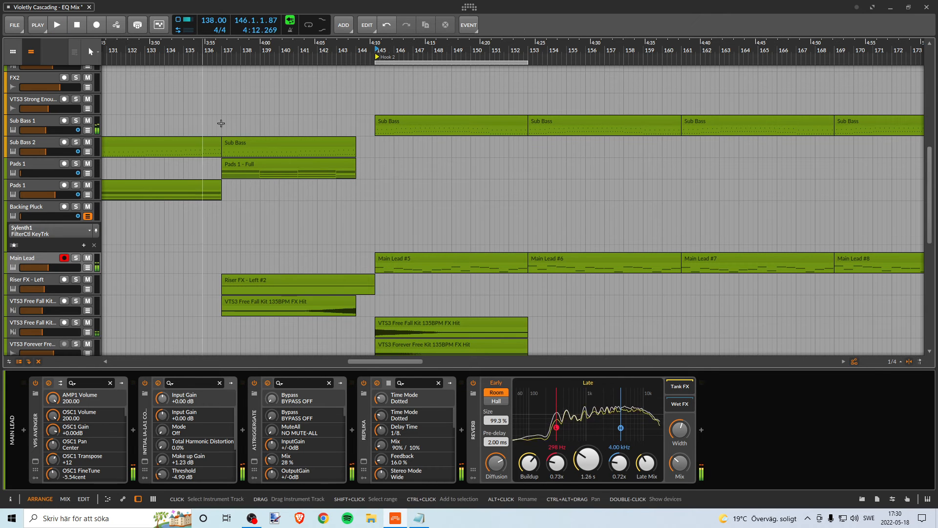
Select the Sub Bass 1 track and raise its track volume slightly while Hook 2 plays.
click(37, 120)
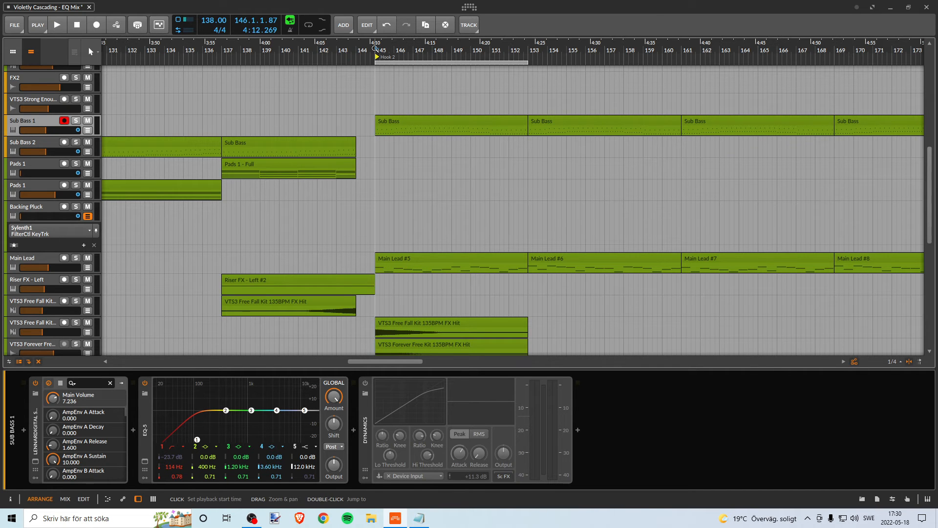
key(space)
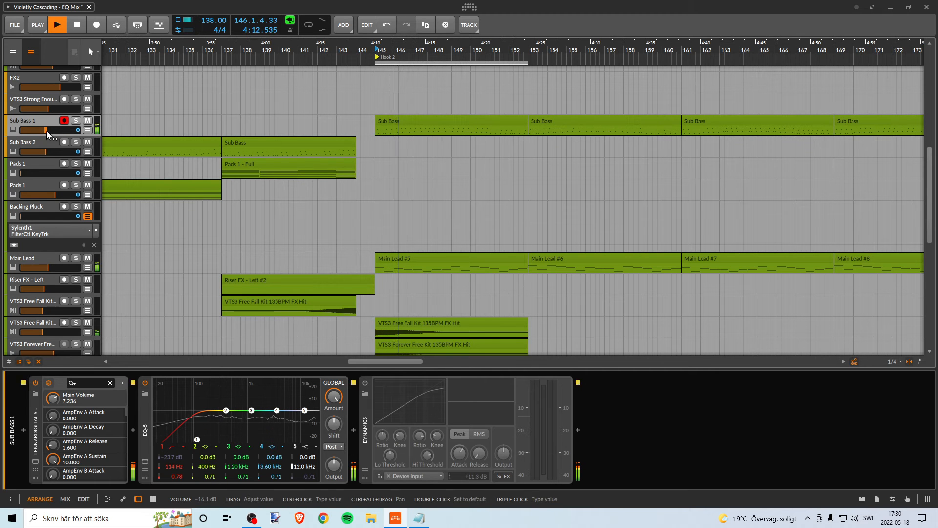
drag(47, 130, 47, 131)
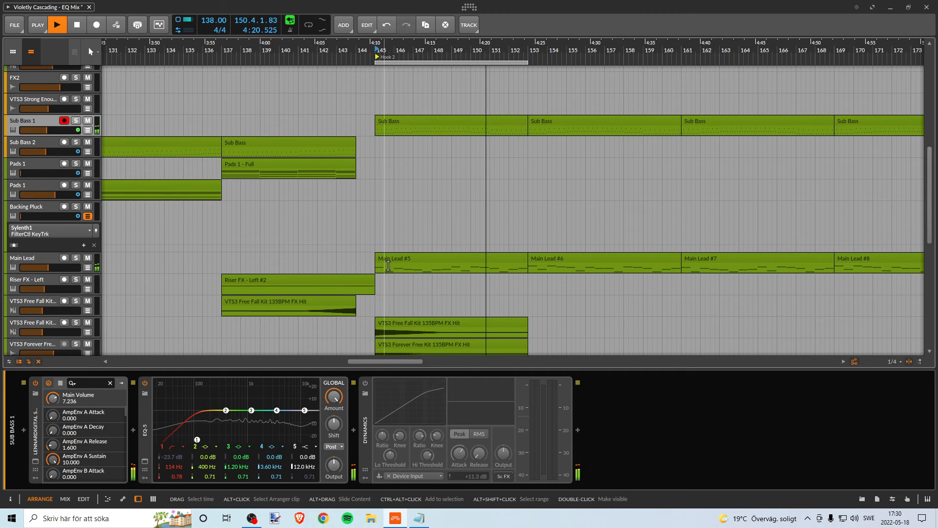
Raise the Main Lead track volume to -12.8 dB during playback, and stop playback after listening.
click(51, 269)
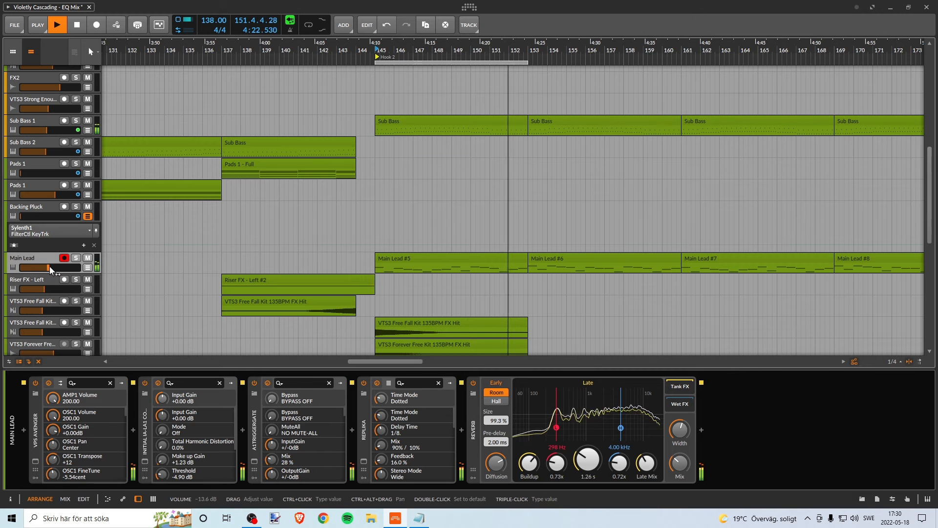
drag(49, 267, 50, 267)
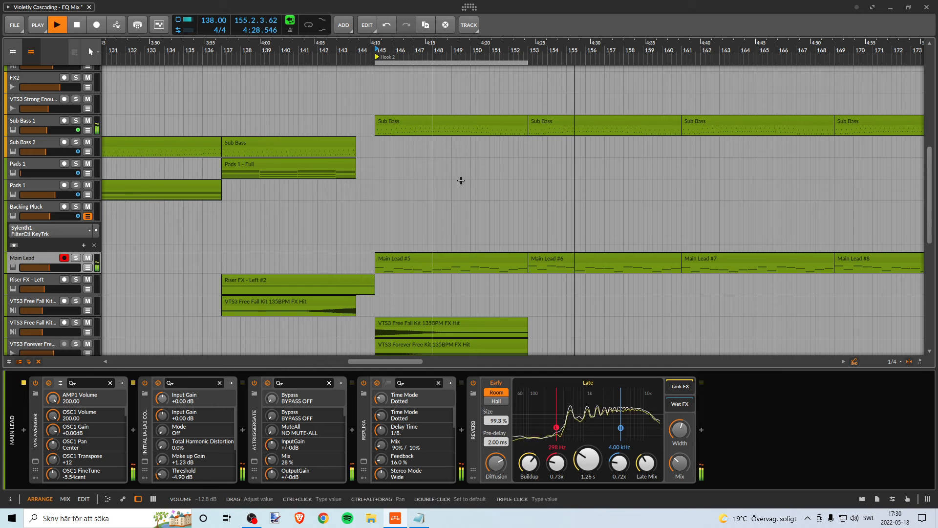
key(space)
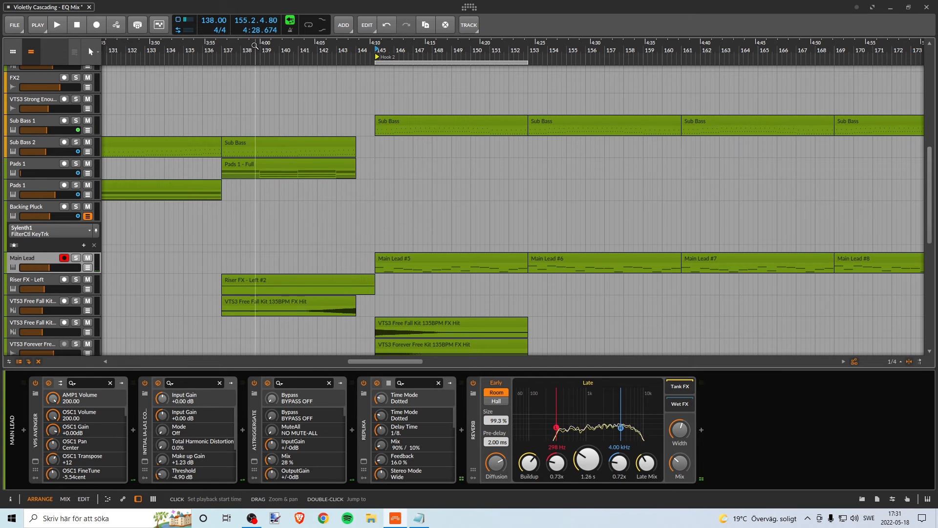
Pull the loop start back to bar 137 and play the buildup into Hook 2 with the new track levels.
click(376, 49)
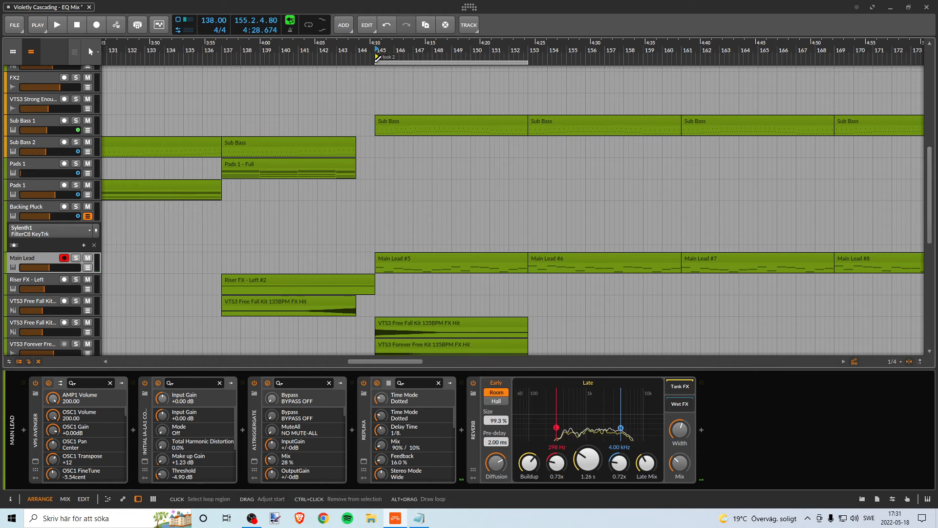
drag(376, 61, 327, 61)
mouse_move(223, 59)
mouse_down()
mouse_move(205, 71)
mouse_move(224, 66)
mouse_up()
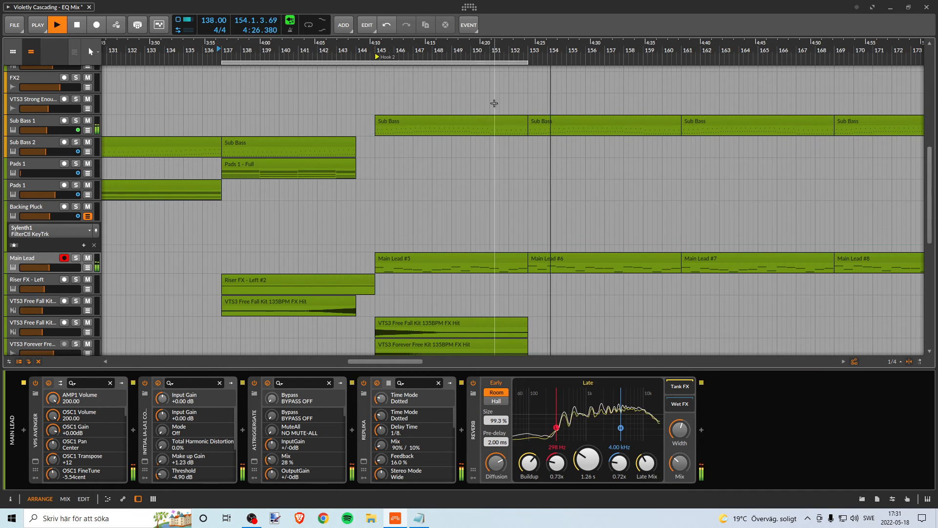
Set the loop region to span all of Hook 2, from bar 145 to the Bridge marker at bar 177.
drag(473, 48, 376, 63)
key(ctrl+z)
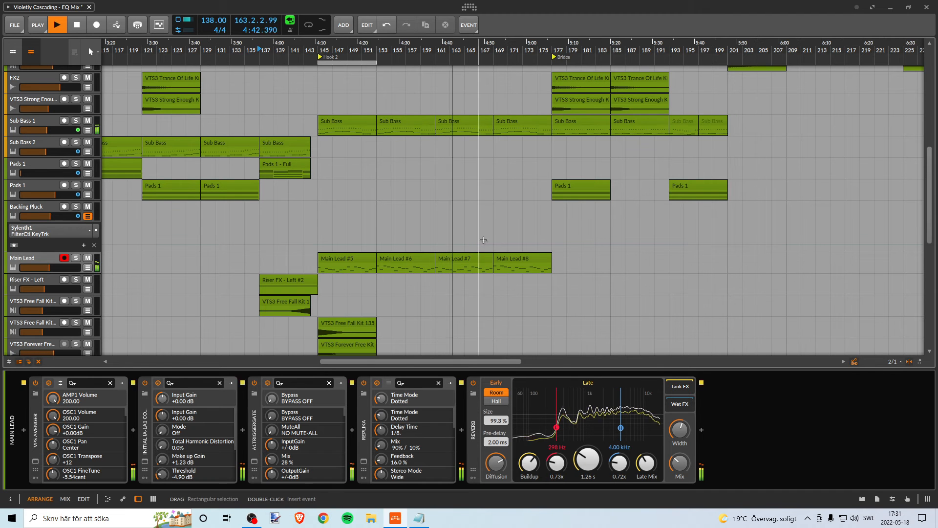
double_click(44, 261)
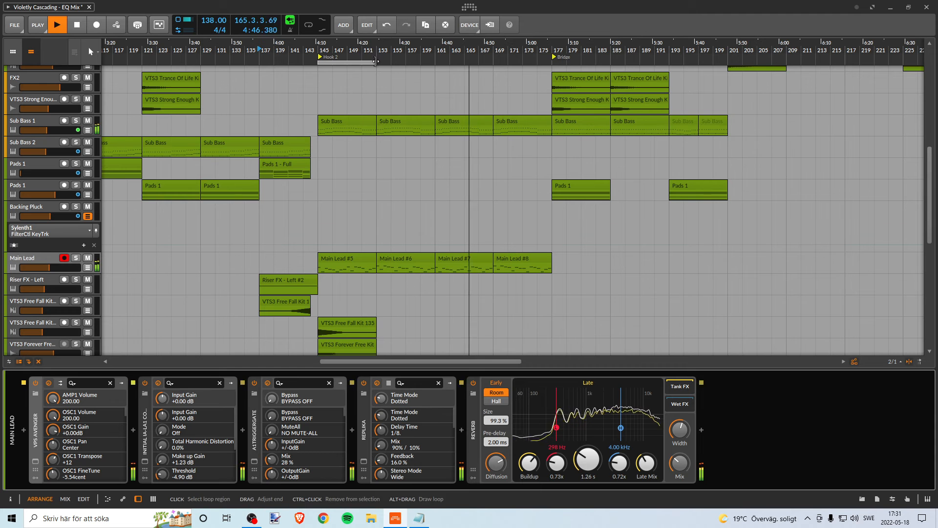
drag(376, 62, 541, 88)
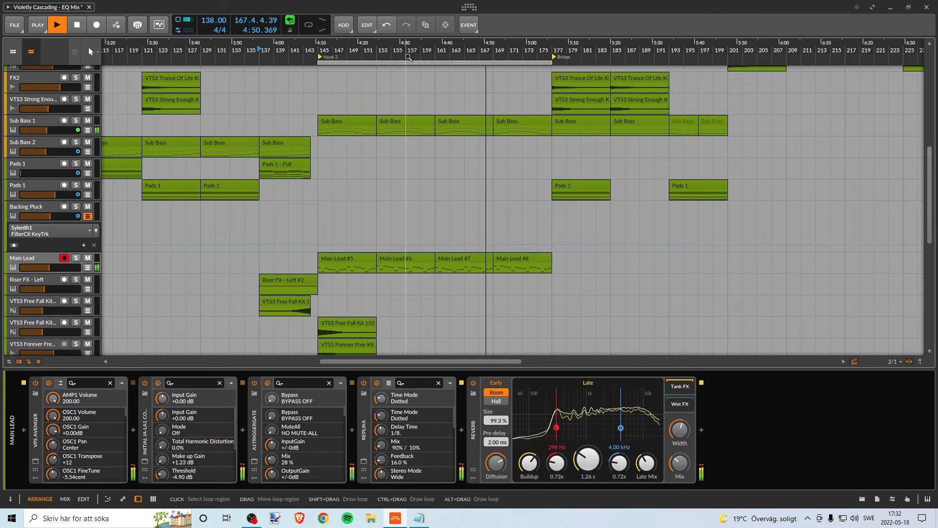
drag(409, 57, 370, 40)
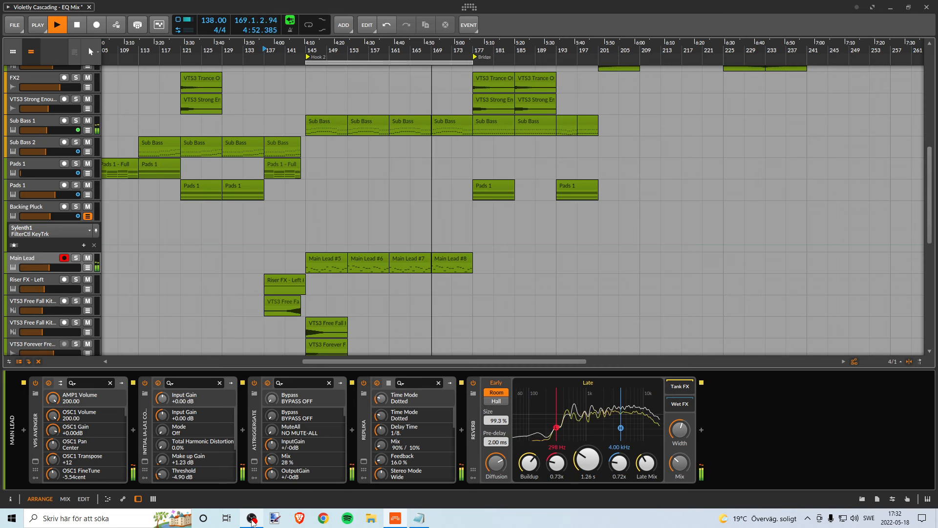
Switch to OBS to check the recording status, and minimize it to return to the arrangement.
click(252, 521)
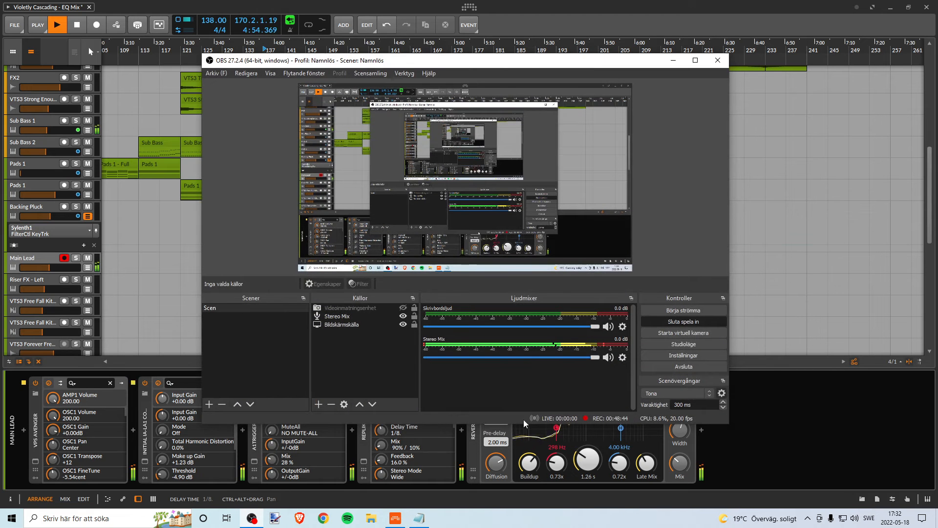
click(674, 60)
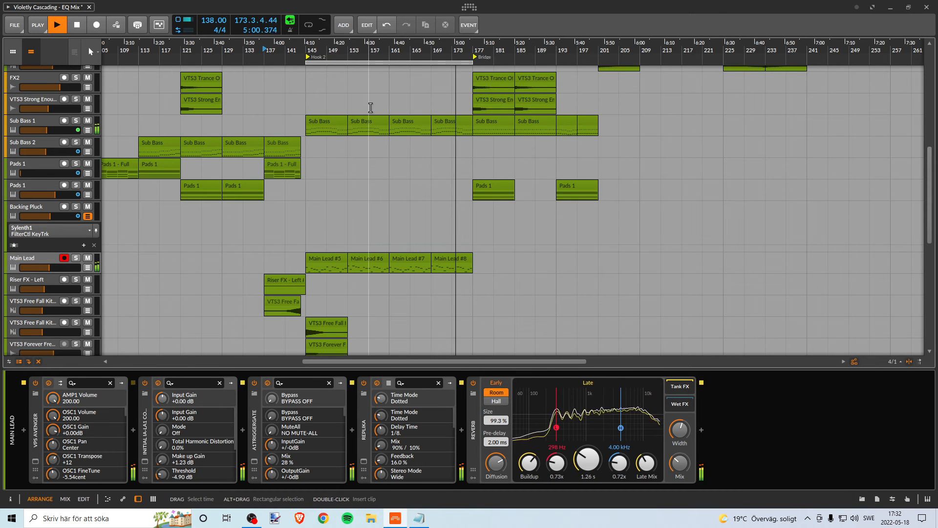
Stop playback and set the playback start to bar 169, where the FX clips before the Bridge begin.
scroll(423, 146, up, 5)
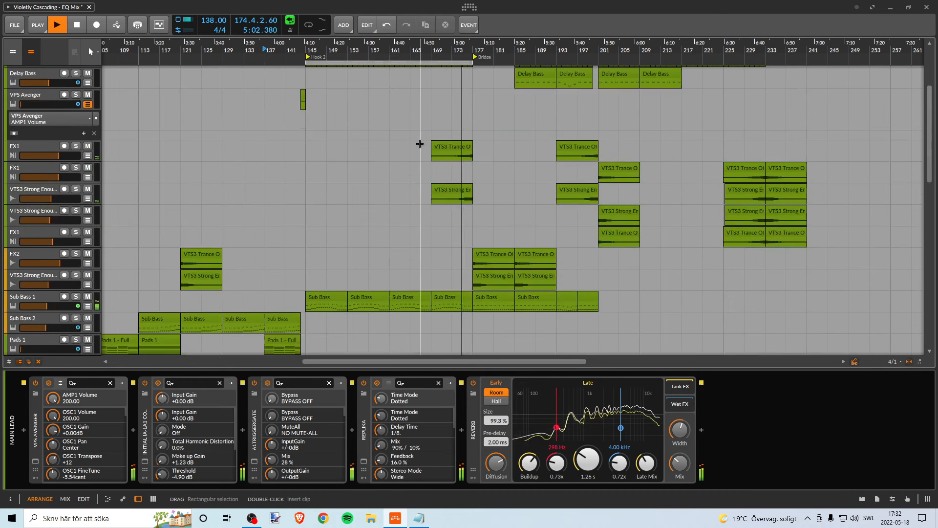
scroll(420, 144, down, 1)
scroll(420, 144, up, 1)
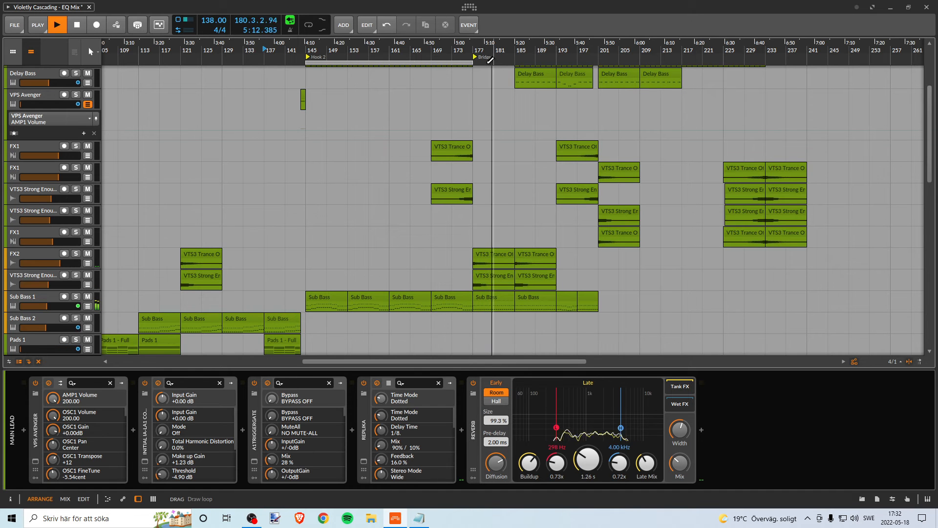
key(space)
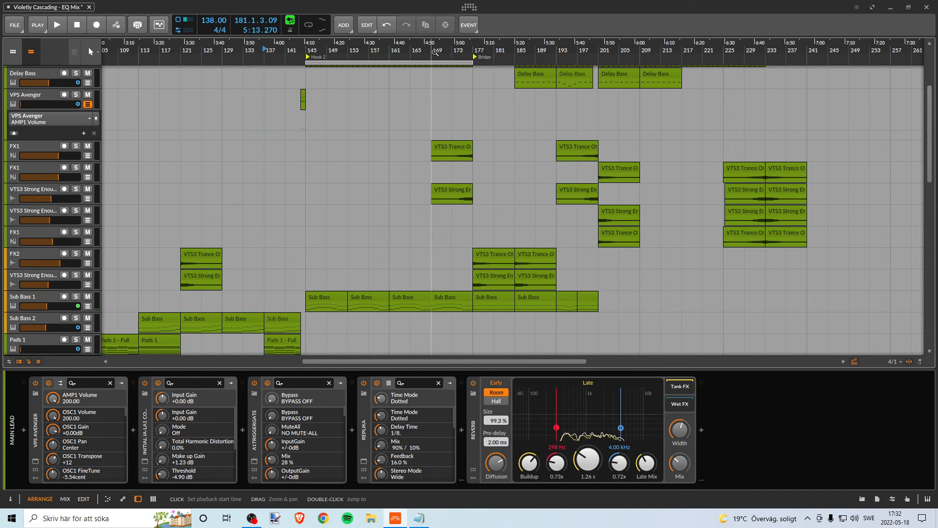
drag(435, 52, 441, 58)
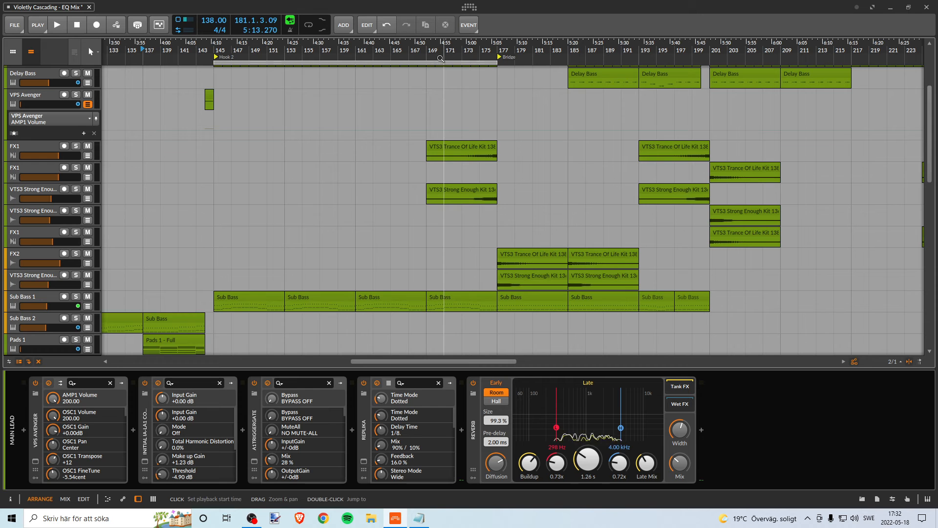
click(427, 51)
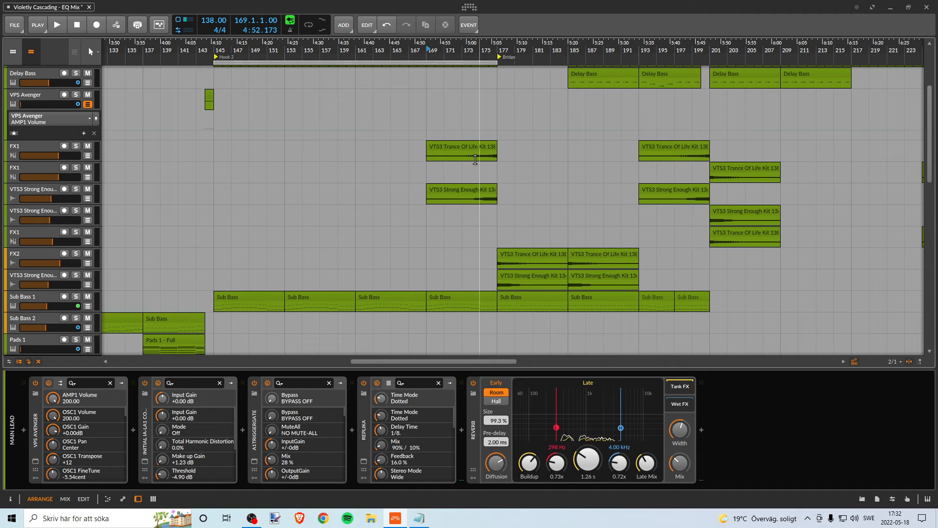
Inspect the Crash FX and FX Hit clips at bars 169–177 against the surrounding tracks.
click(450, 146)
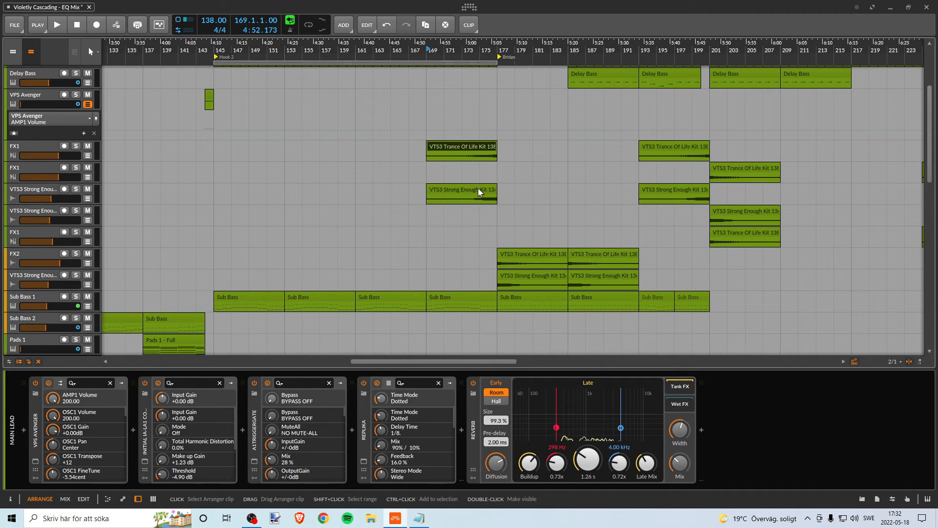
click(478, 190)
scroll(430, 155, up, 3)
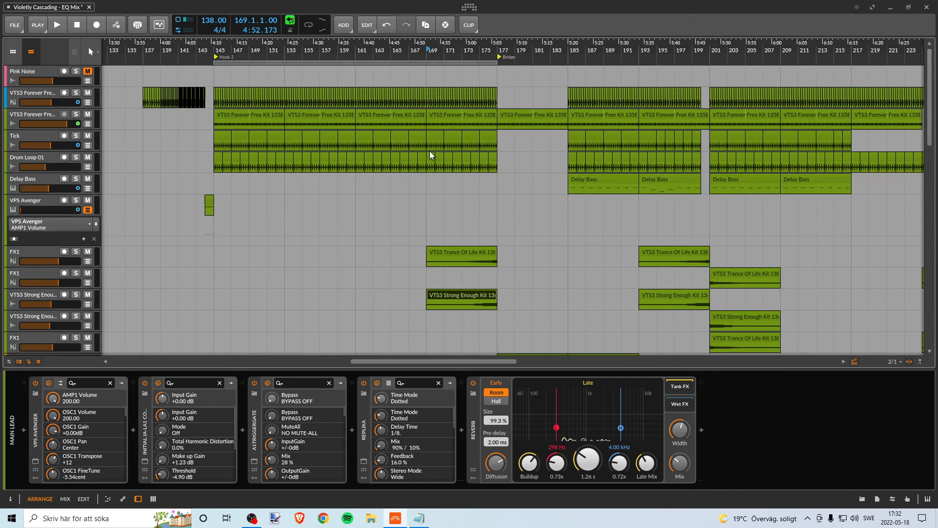
scroll(475, 182, down, 3)
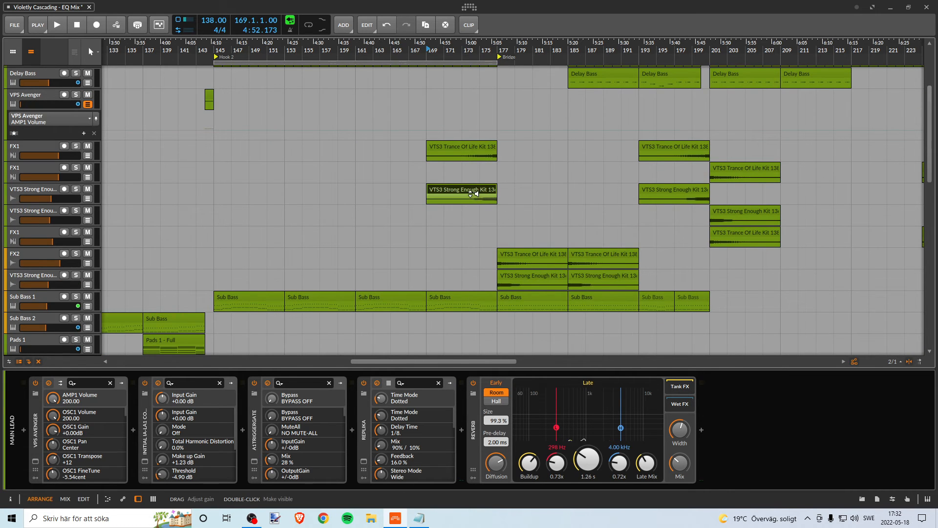
Check the Master track's loudness readings in Youlean Loudness Meter 2, and close the meter.
key(alt+2)
click(894, 49)
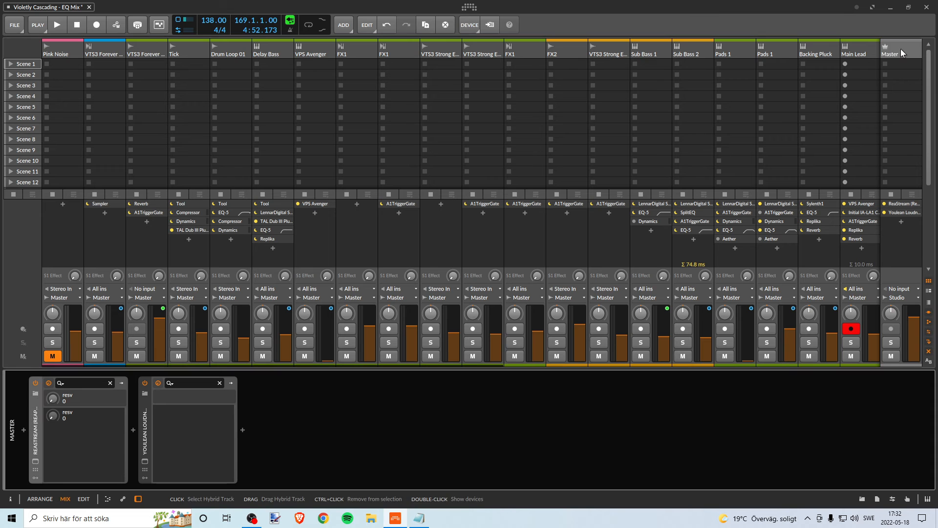
click(902, 48)
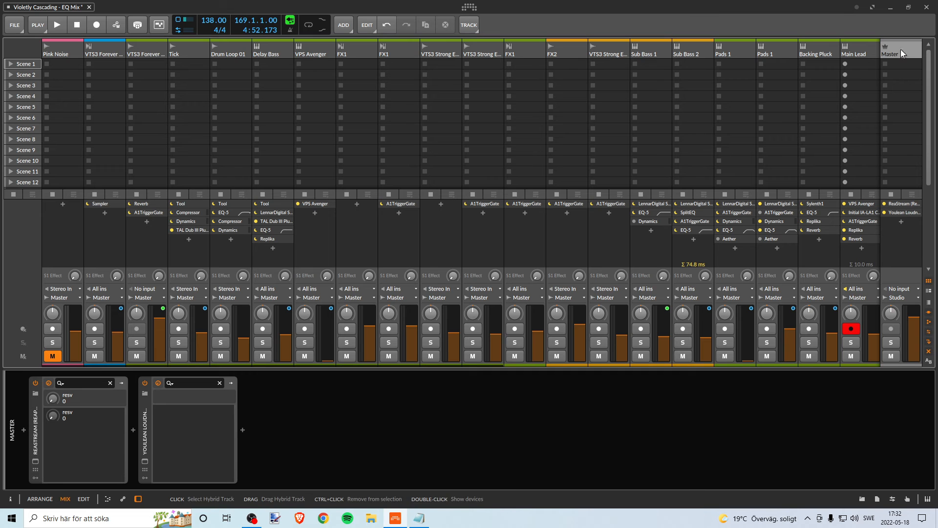
click(145, 461)
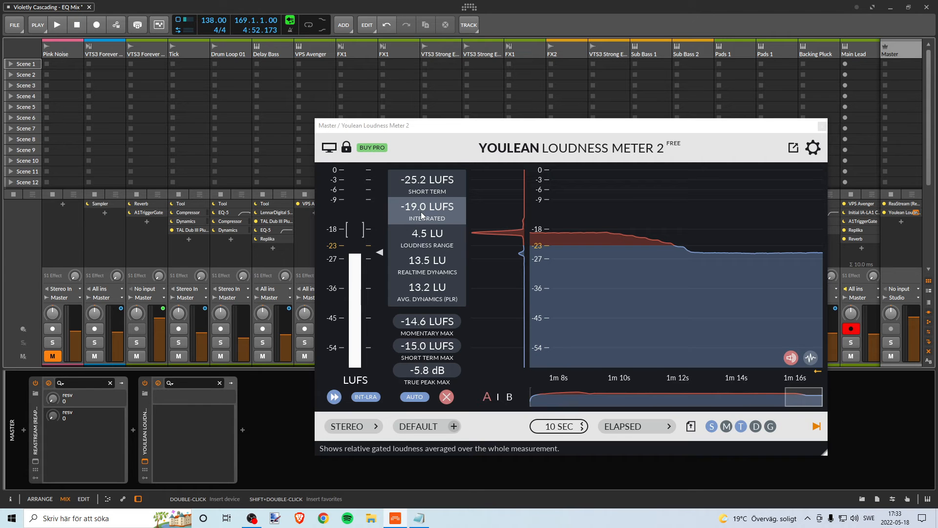
click(824, 127)
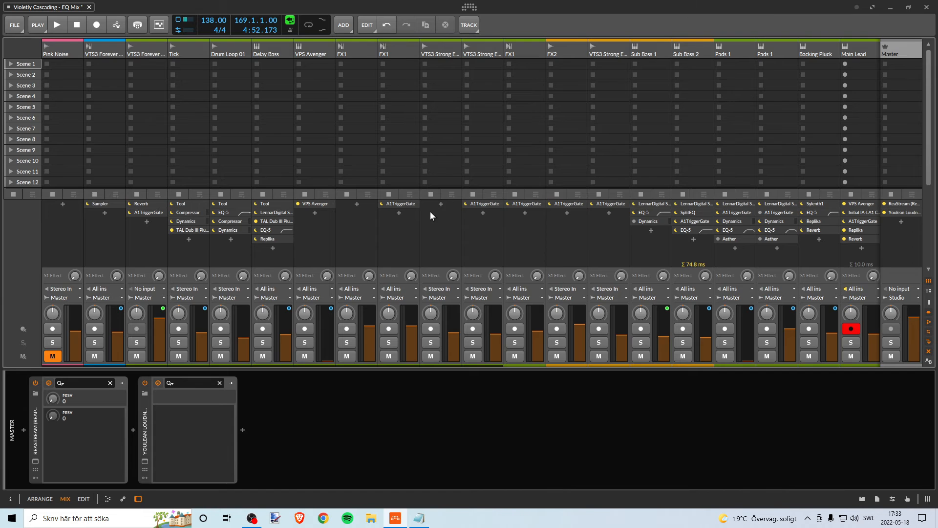
Return to the arrangement and play the transition into the Bridge from bar 169.
key(alt+1)
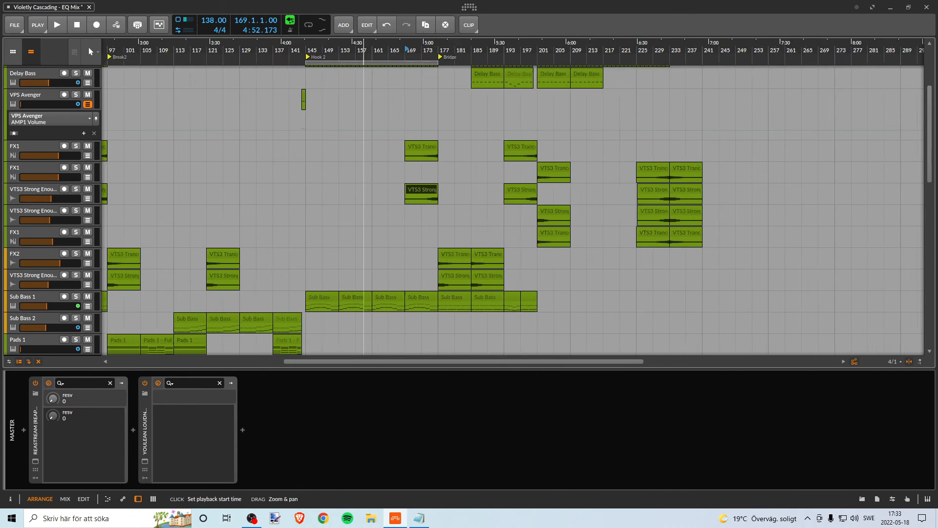
mouse_move(364, 49)
mouse_down()
mouse_move(373, 41)
mouse_move(372, 51)
mouse_up()
scroll(438, 201, up, 4)
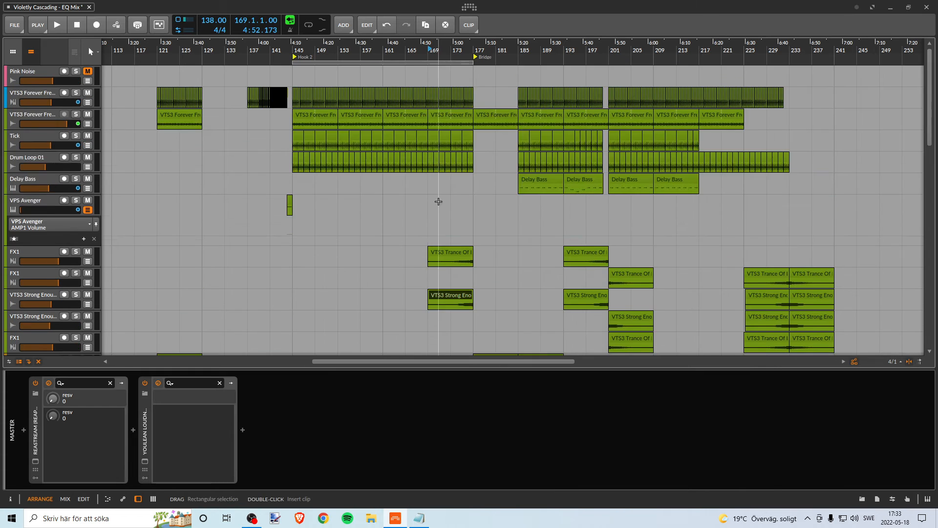
scroll(440, 203, down, 4)
scroll(436, 201, up, 4)
scroll(437, 201, down, 3)
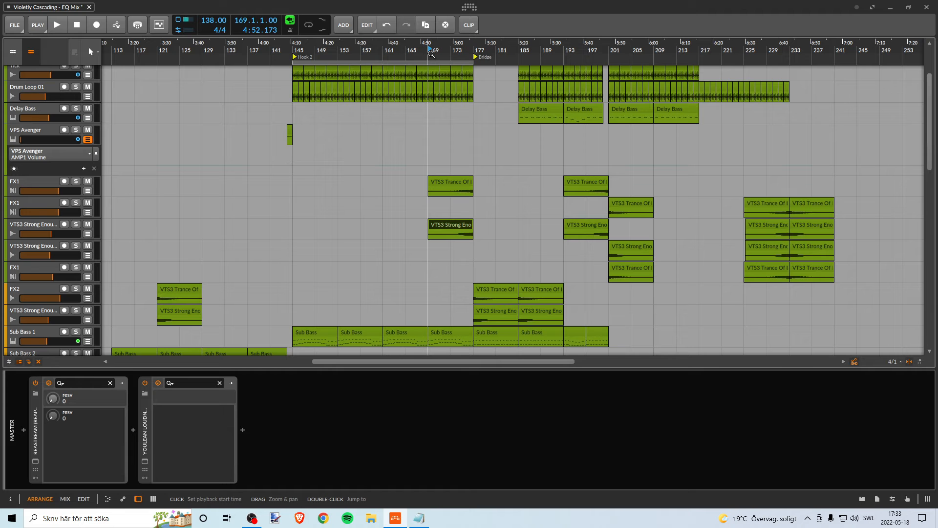
drag(466, 54, 432, 98)
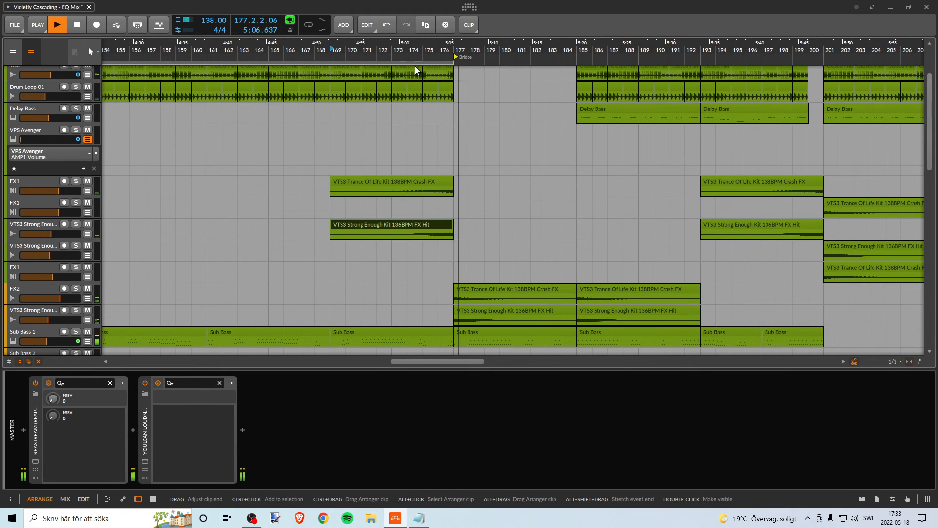
Replay the transition into the Bridge with the Crash FX clip at bar 169 selected, and stop playback.
mouse_move(437, 49)
mouse_down()
mouse_move(417, 30)
mouse_move(435, 53)
mouse_up()
double_click(375, 53)
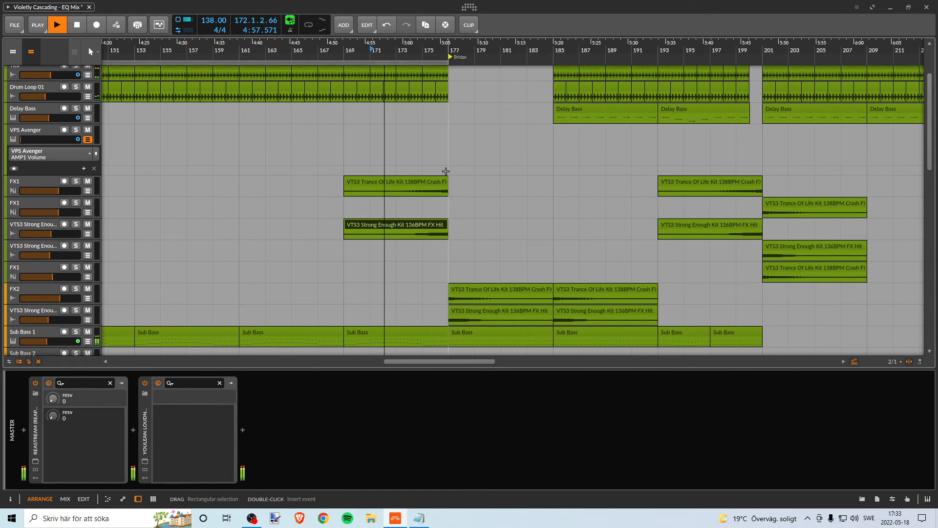
click(417, 180)
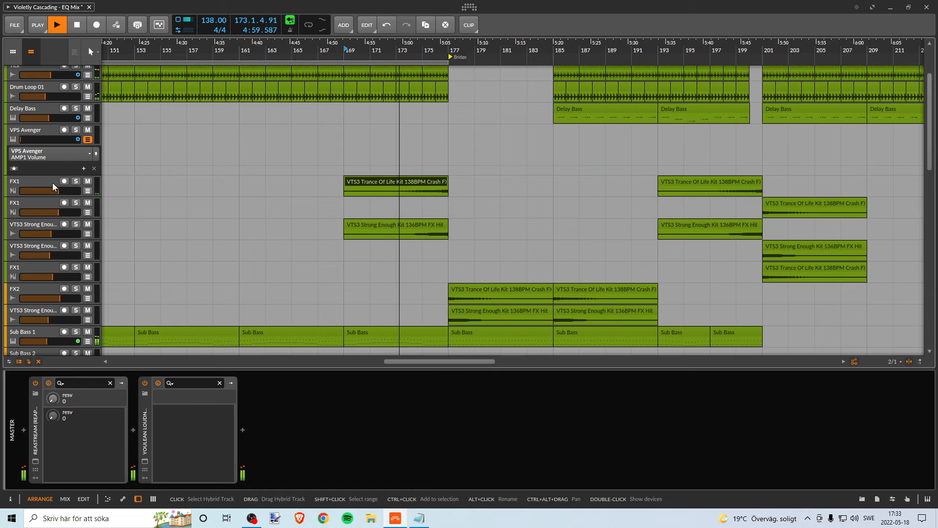
click(87, 191)
click(87, 191)
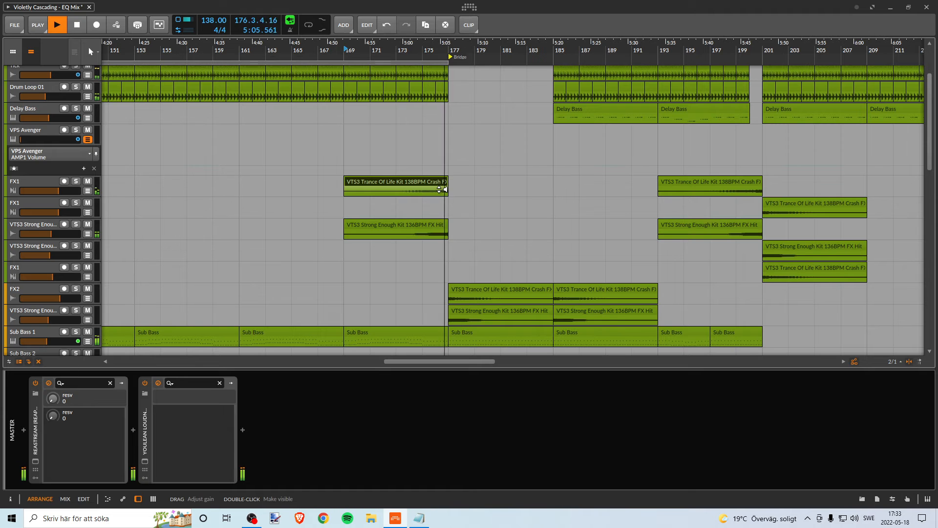
key(space)
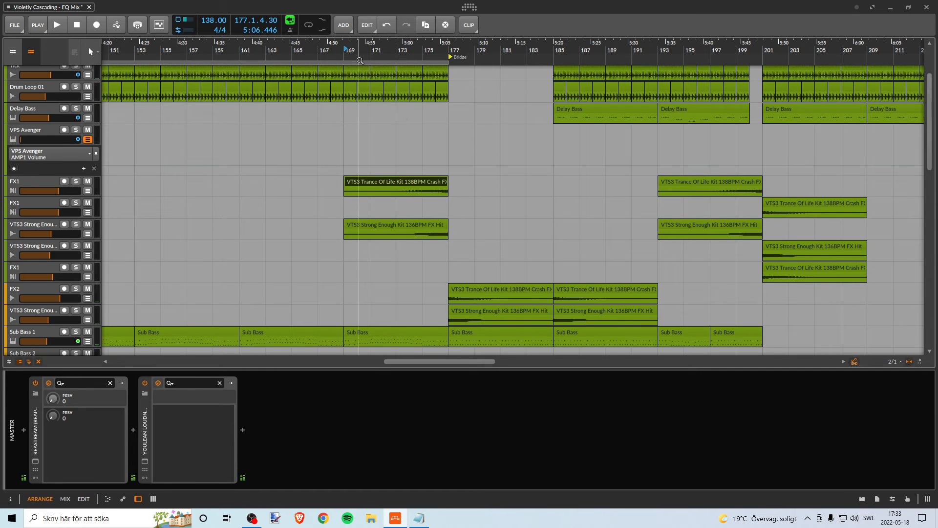
Shorten the loop region to bars 169–177 and start looped playback from bar 169.
scroll(360, 60, down, 3)
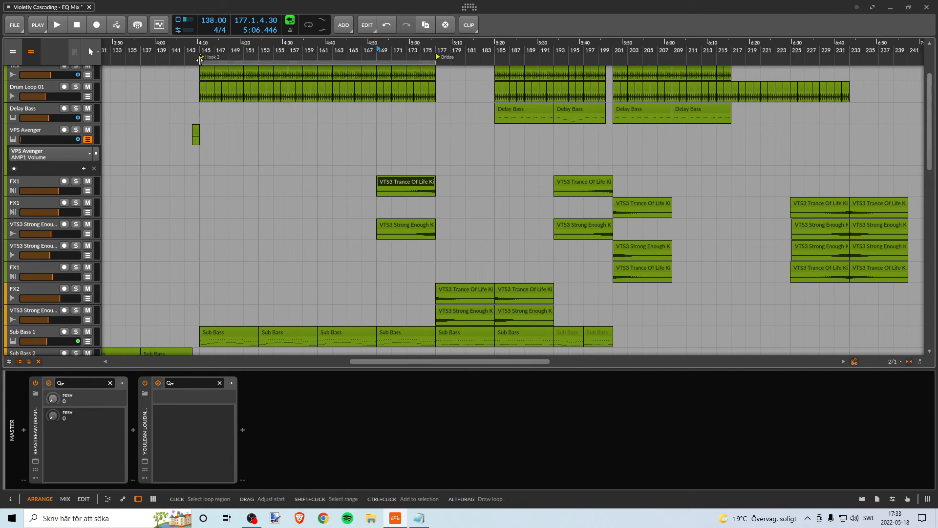
drag(200, 60, 328, 88)
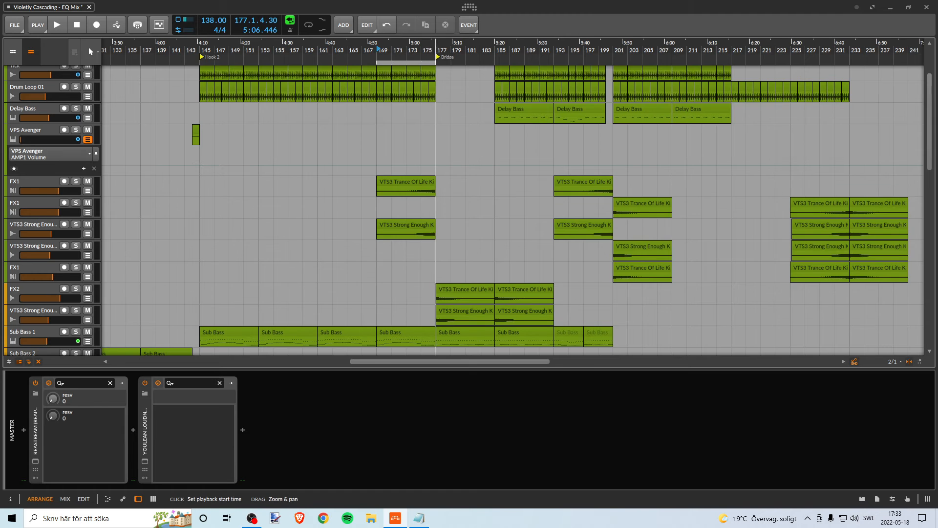
scroll(362, 61, up, 5)
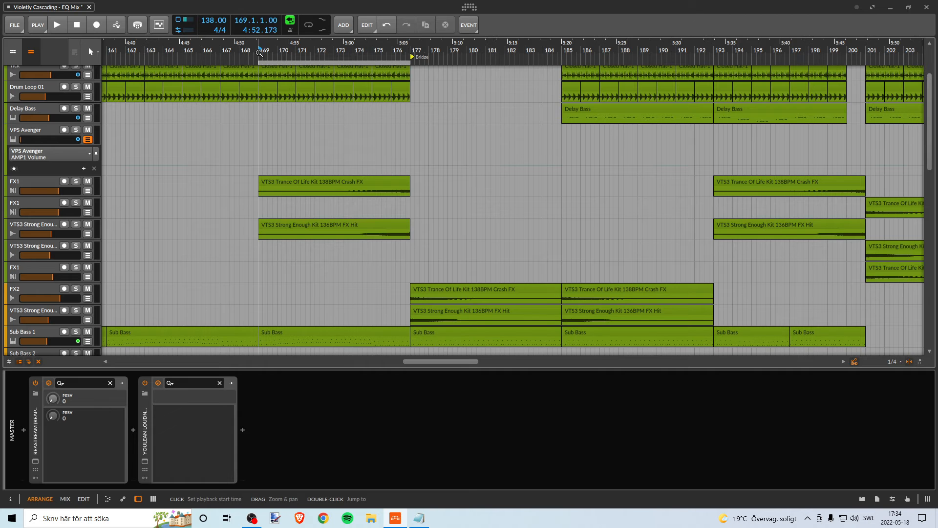
key(space)
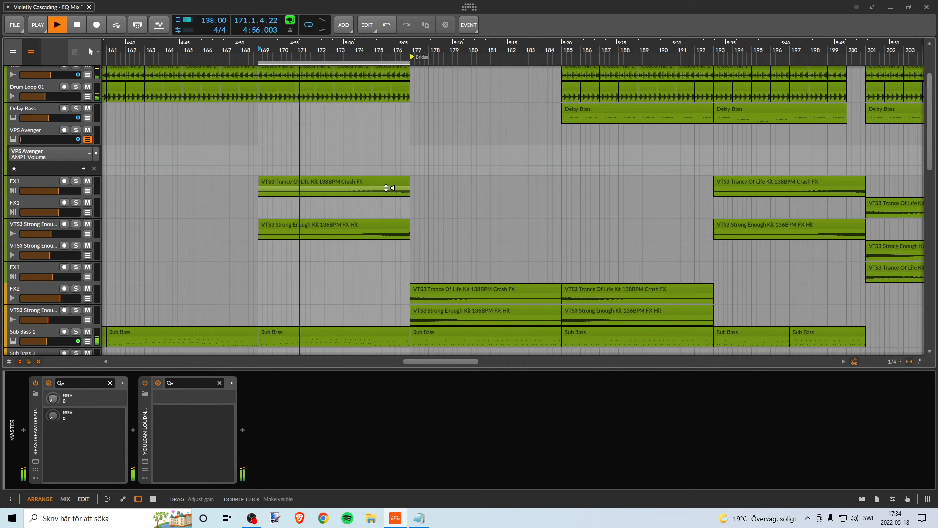
Raise the gain of the Crash FX and FX Hit clips at bars 169–177 while the loop plays.
click(380, 222)
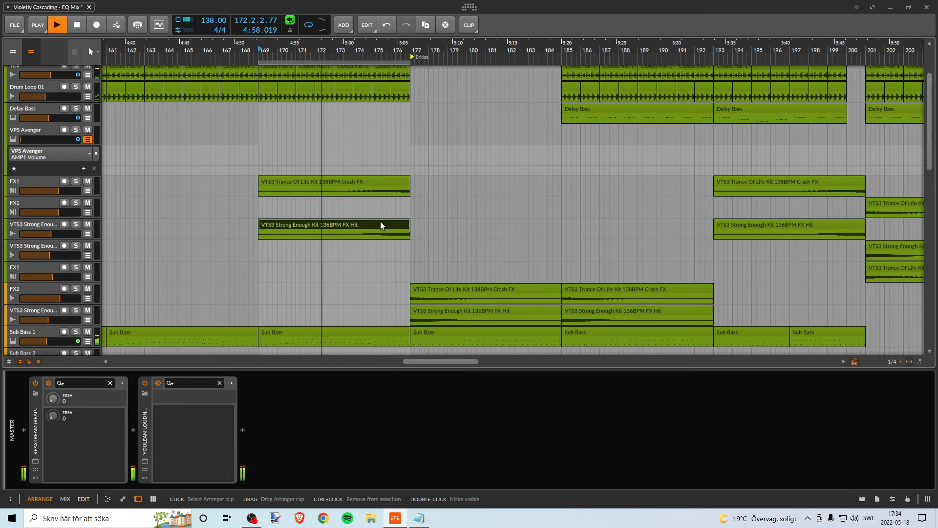
click(387, 184)
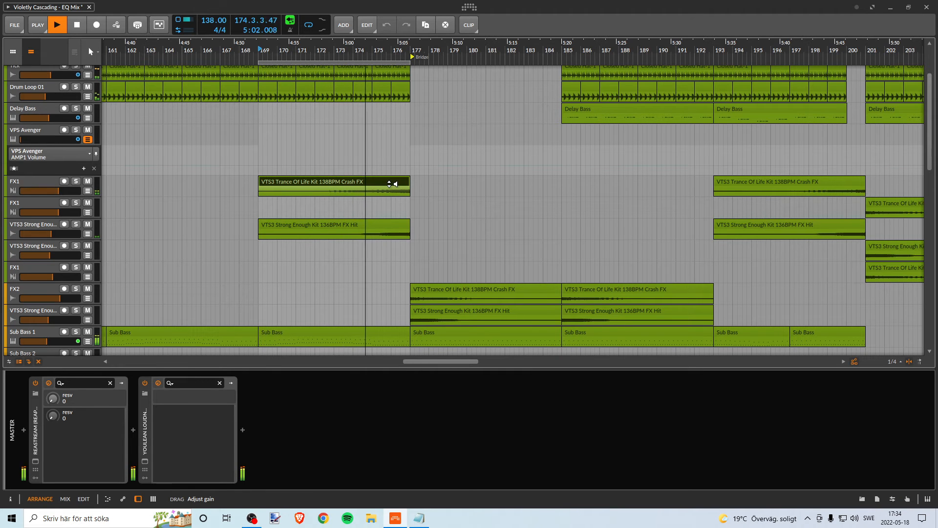
click(395, 230)
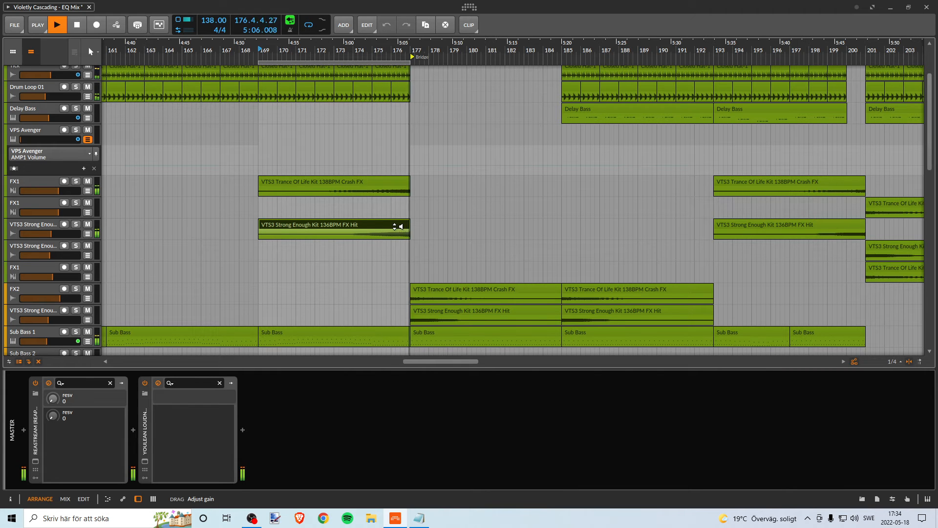
drag(395, 226, 395, 227)
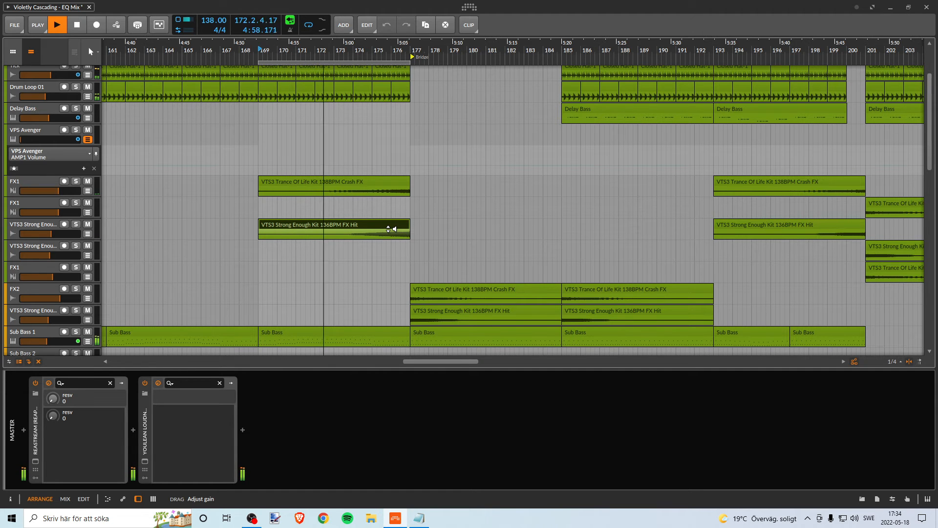
drag(391, 229, 392, 229)
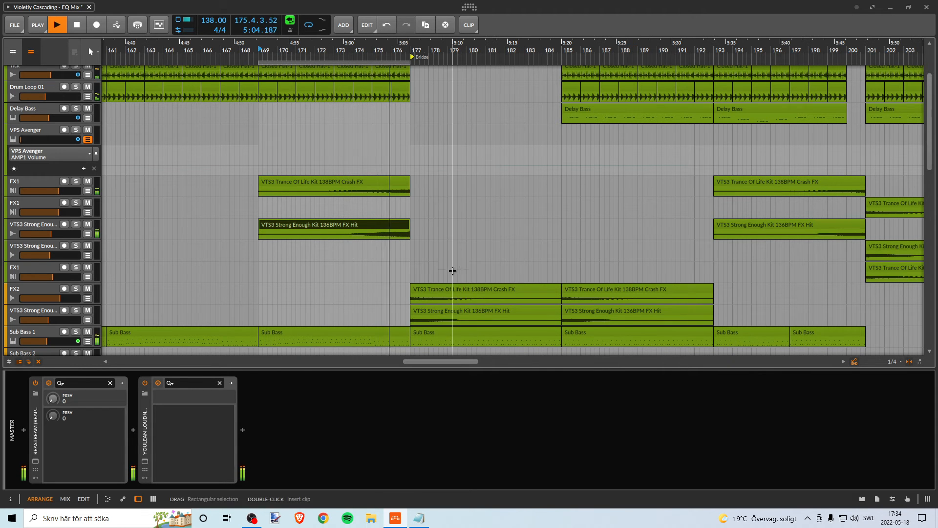
Turn off looping and restart playback from about the middle of bar 175, just before the Bridge.
click(311, 28)
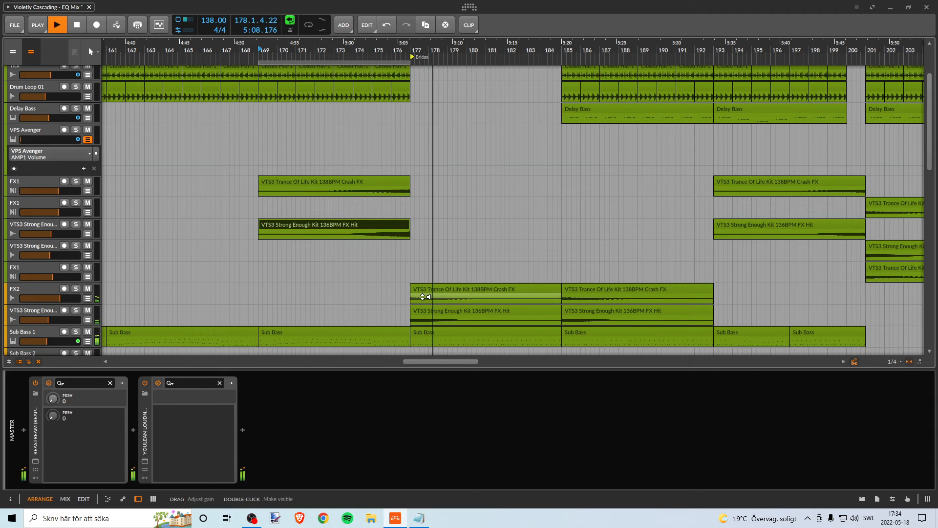
click(383, 51)
key(space)
key(space)
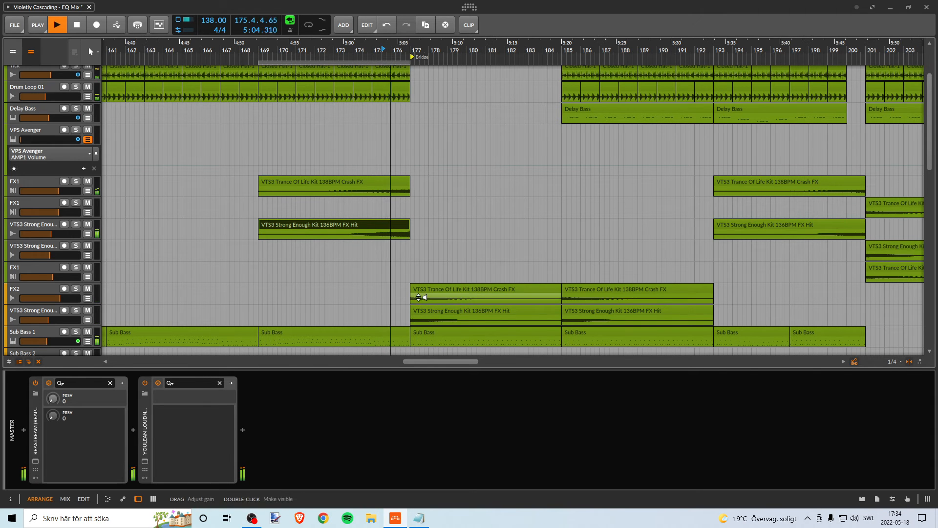
Adjust the gain of the Crash FX clip on FX2 and the FX Hit clip below it at bar 177 during playback.
click(418, 295)
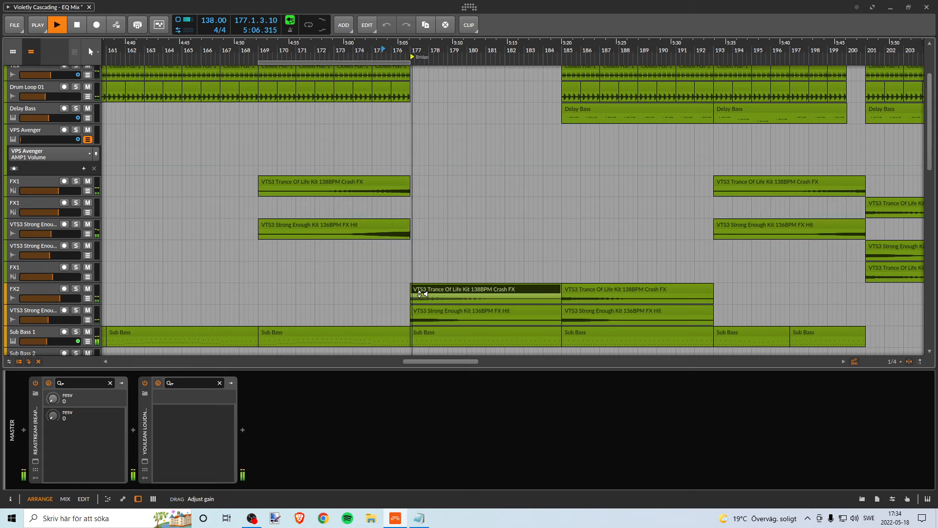
key(space)
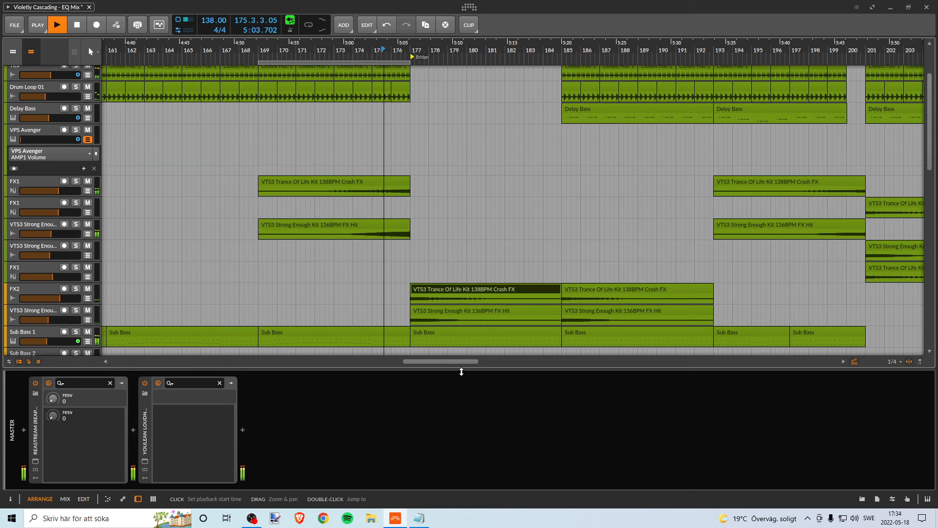
click(421, 315)
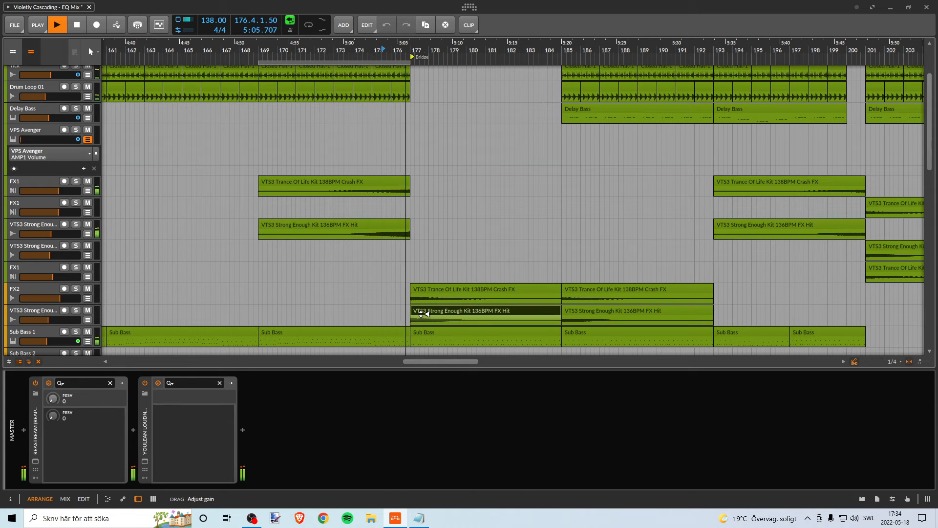
drag(421, 315, 421, 317)
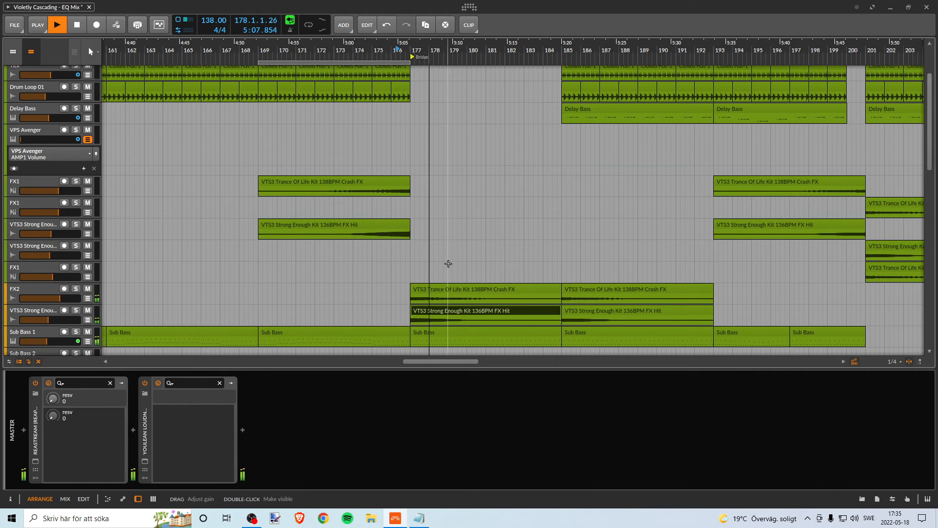
Replay from about bar 176 and fine-tune the gain of the Crash FX clip on FX2 and the FX Hit clip below it.
click(388, 51)
key(space)
key(space)
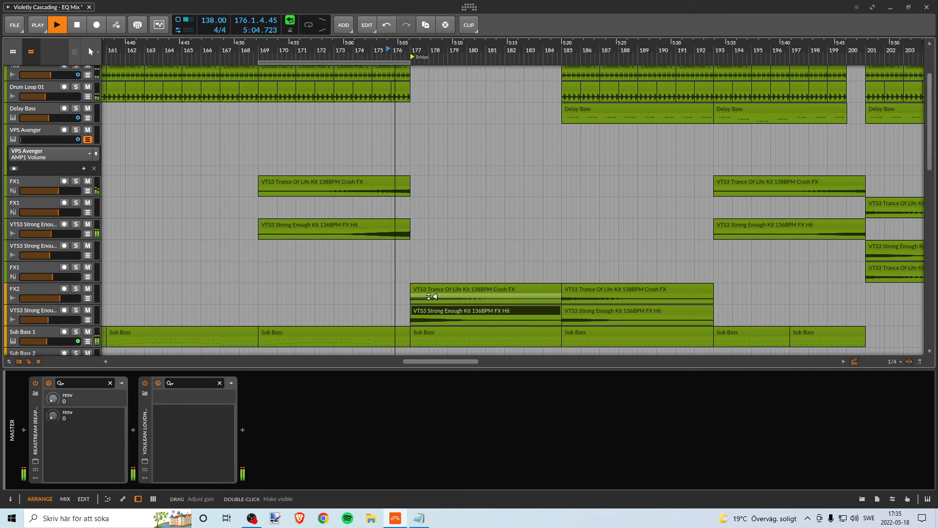
drag(430, 295, 430, 292)
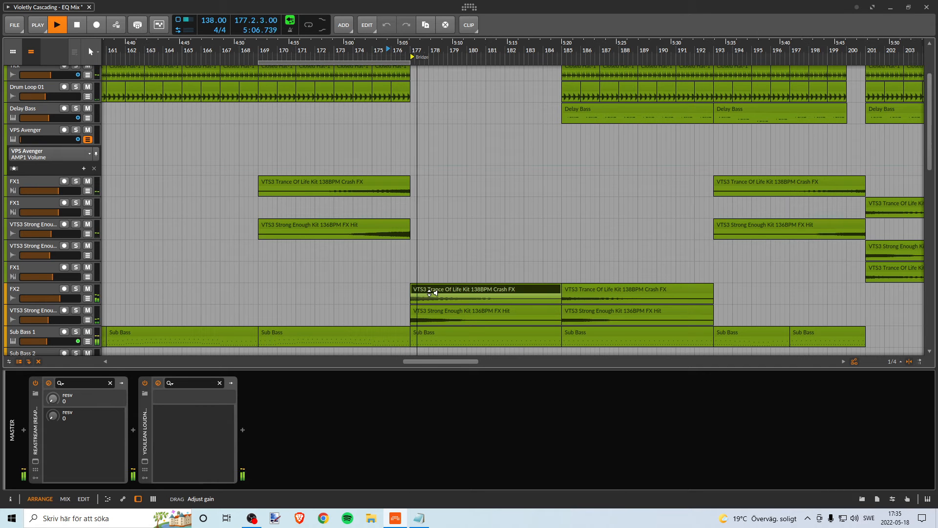
key(space)
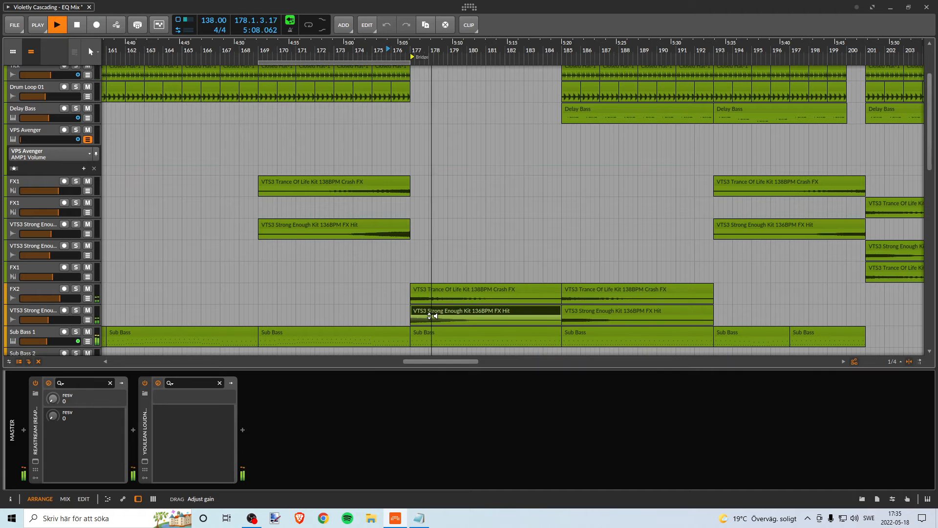
drag(430, 317, 429, 313)
Play the transition again from bar 175 and look over the tracks that sound in the first part of the Bridge.
double_click(377, 50)
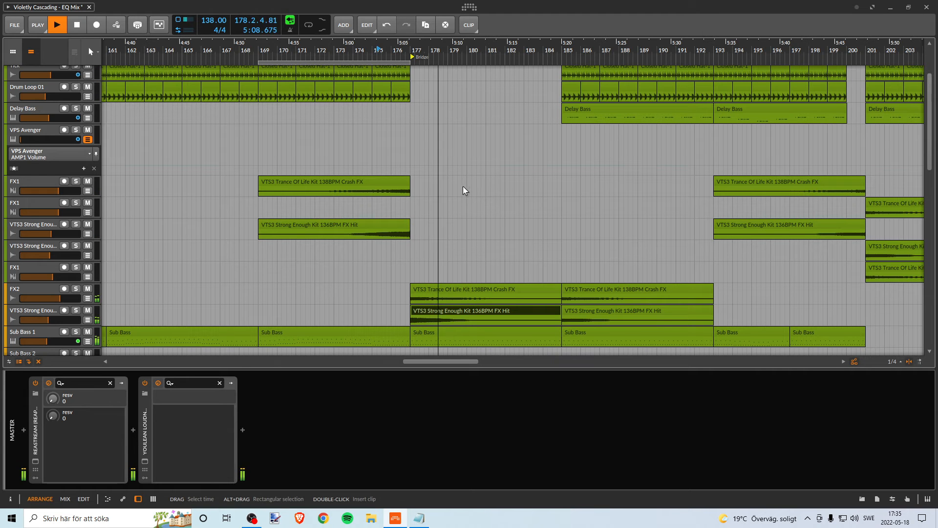
drag(467, 51, 395, 57)
scroll(440, 157, down, 2)
scroll(434, 145, down, 2)
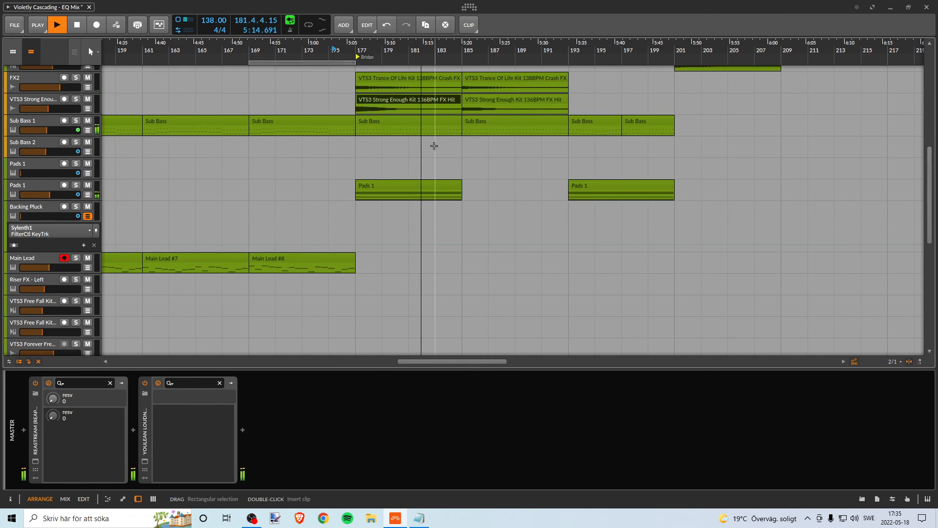
scroll(435, 145, up, 1)
scroll(481, 191, up, 3)
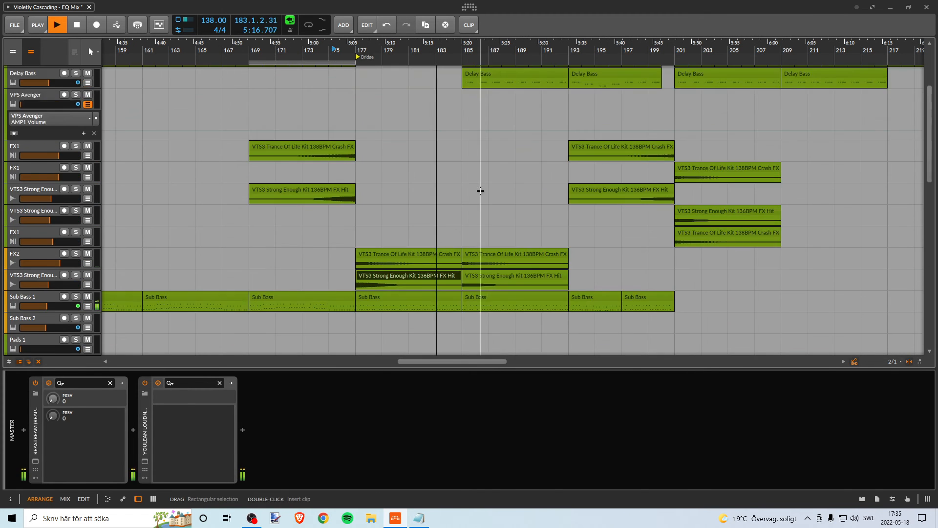
scroll(474, 180, down, 1)
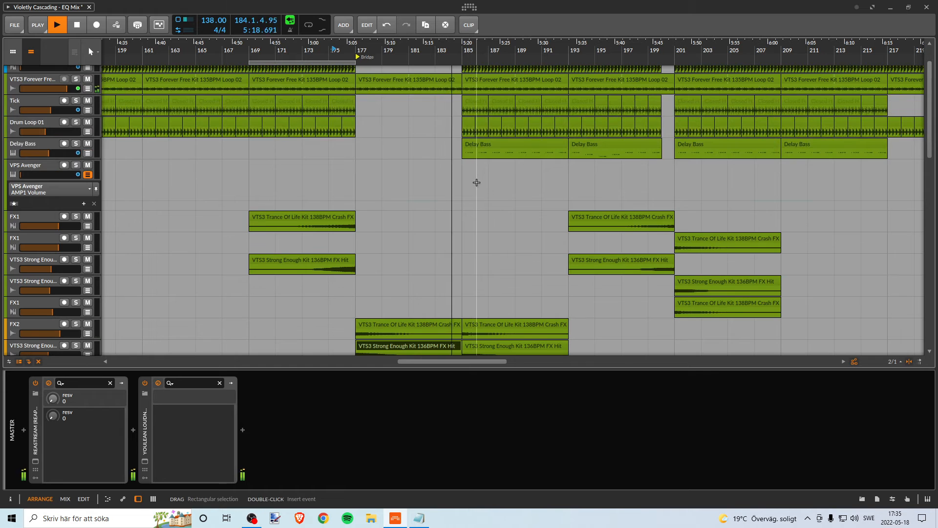
scroll(475, 181, up, 1)
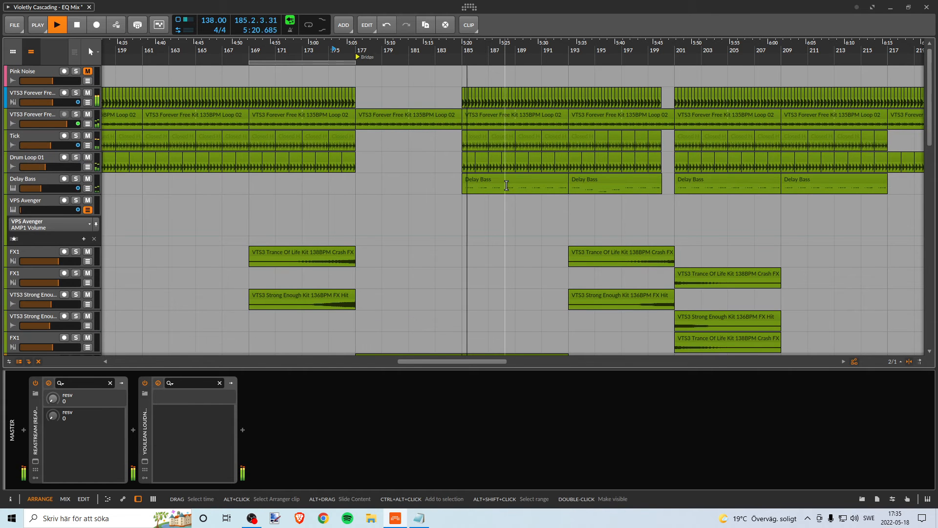
scroll(505, 185, down, 1)
scroll(504, 185, up, 1)
Move the loop region to bars 185–193.
drag(354, 62, 388, 45)
scroll(402, 180, down, 3)
scroll(406, 176, up, 3)
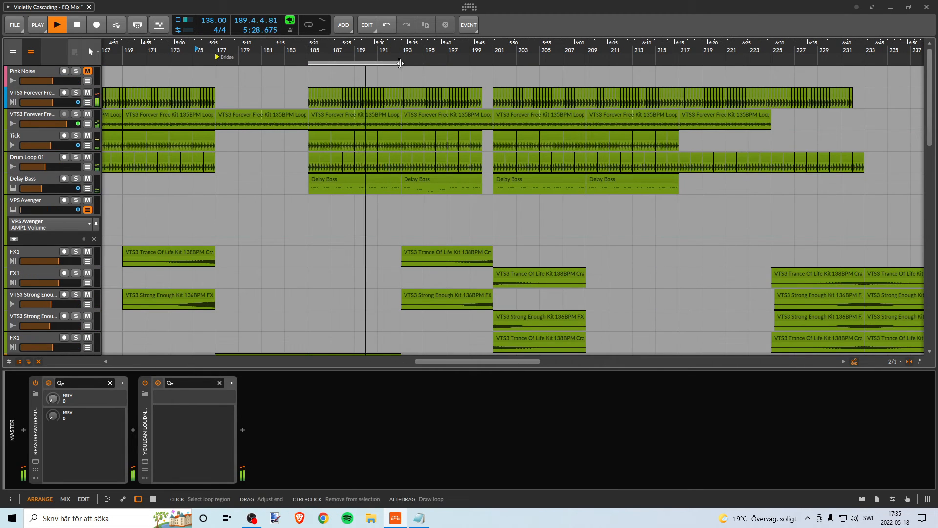
mouse_move(400, 62)
mouse_down()
mouse_move(487, 67)
mouse_move(401, 64)
mouse_up()
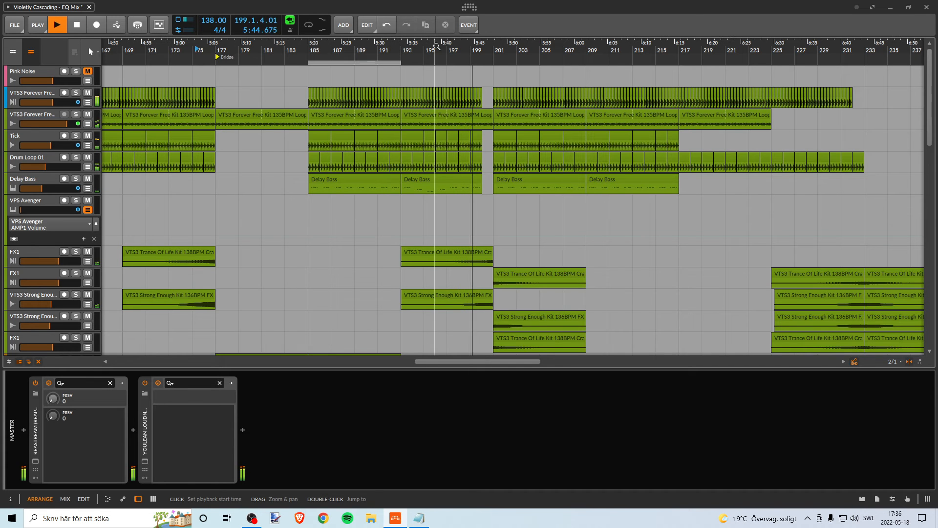
Examine the tracks around bars 193–201 during playback, and restart playback from bar 193.
drag(467, 56, 418, 107)
scroll(394, 143, down, 8)
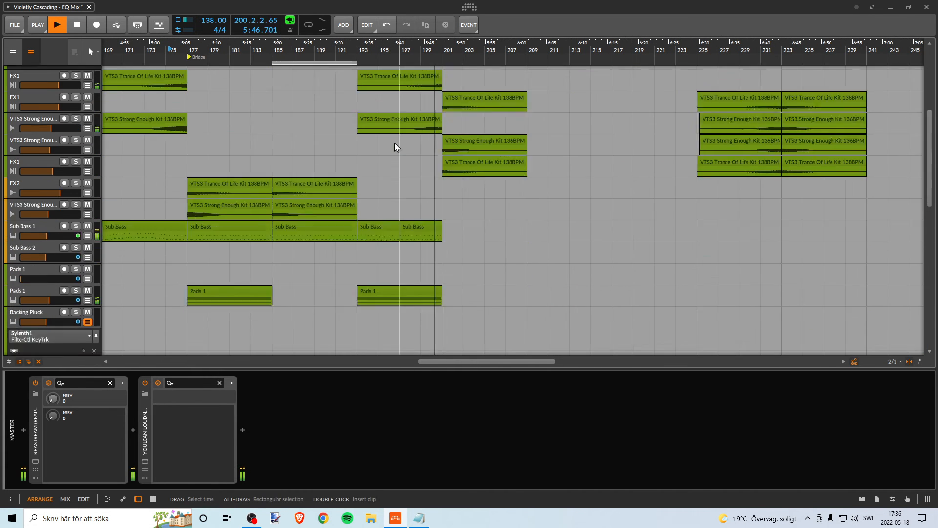
scroll(398, 140, up, 3)
scroll(406, 146, down, 10)
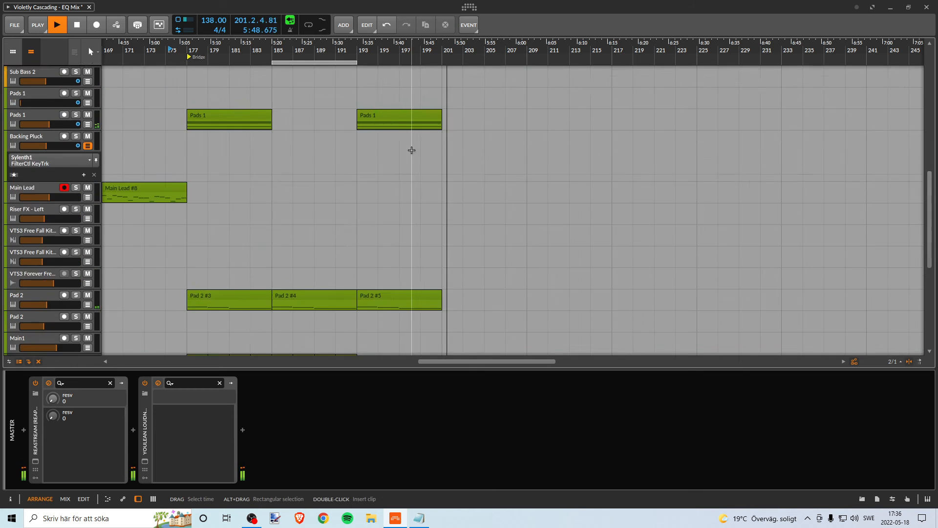
click(358, 51)
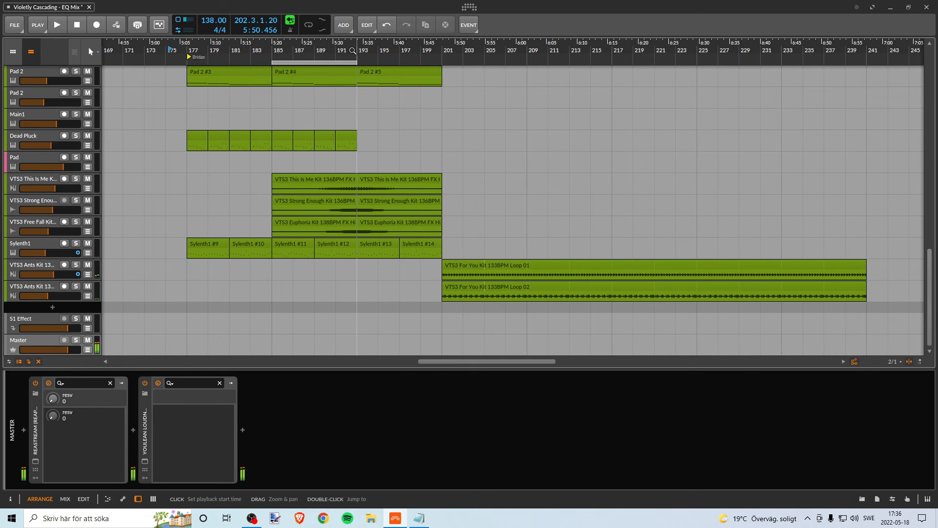
key(space)
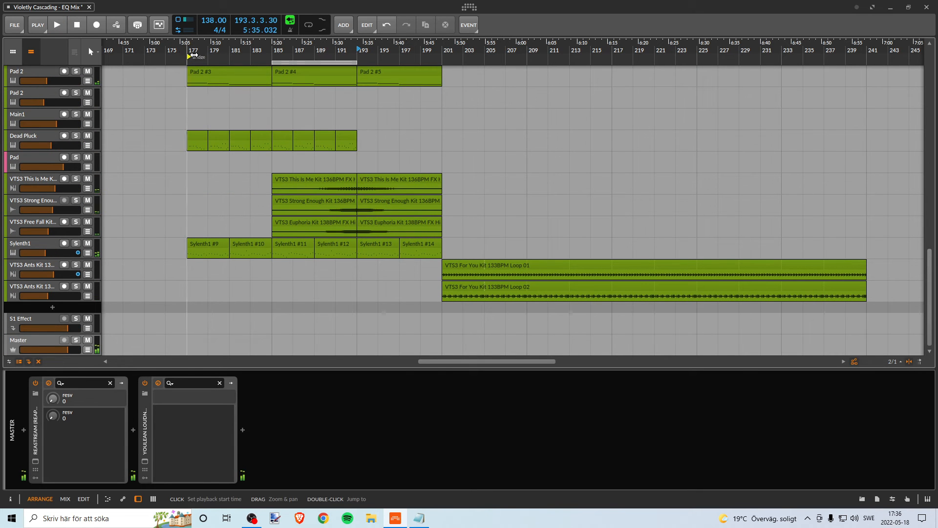
Check the Sylenth1 track in solo at the start of the Bridge, turn solo off and select the track.
click(76, 243)
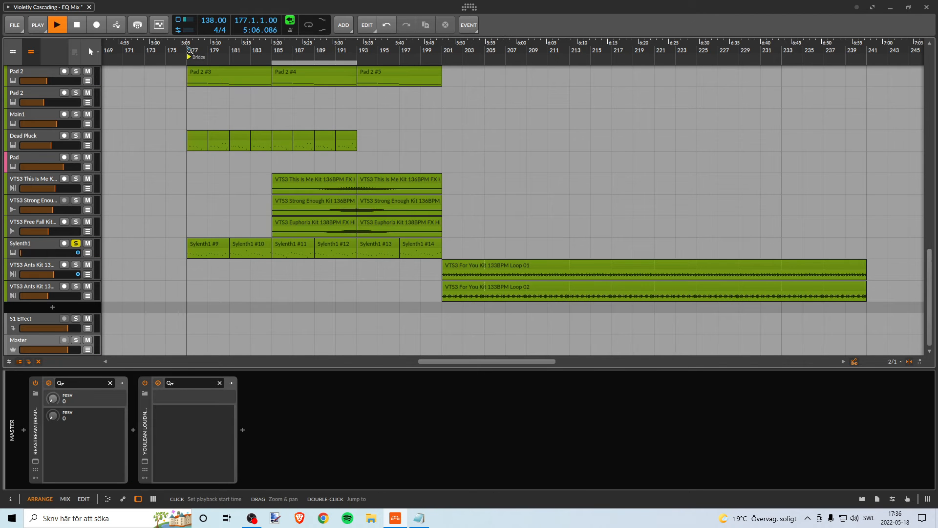
click(76, 243)
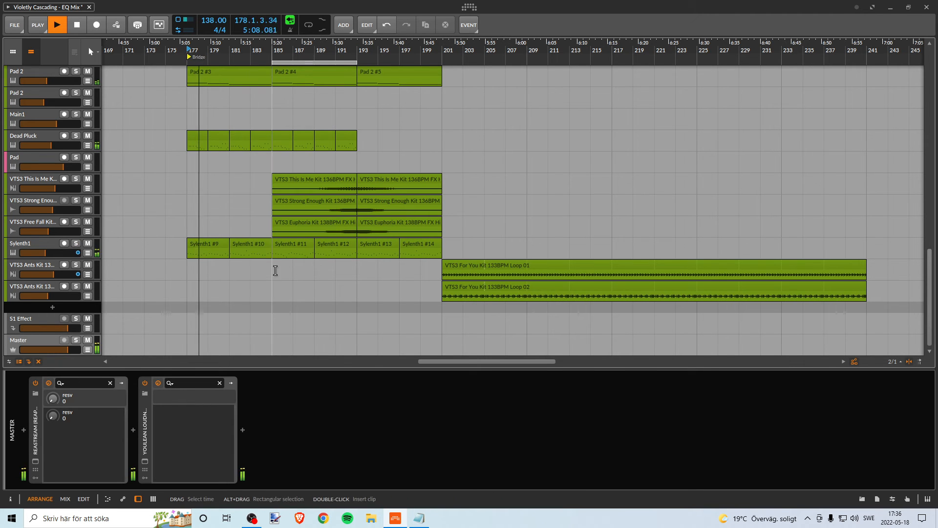
click(34, 246)
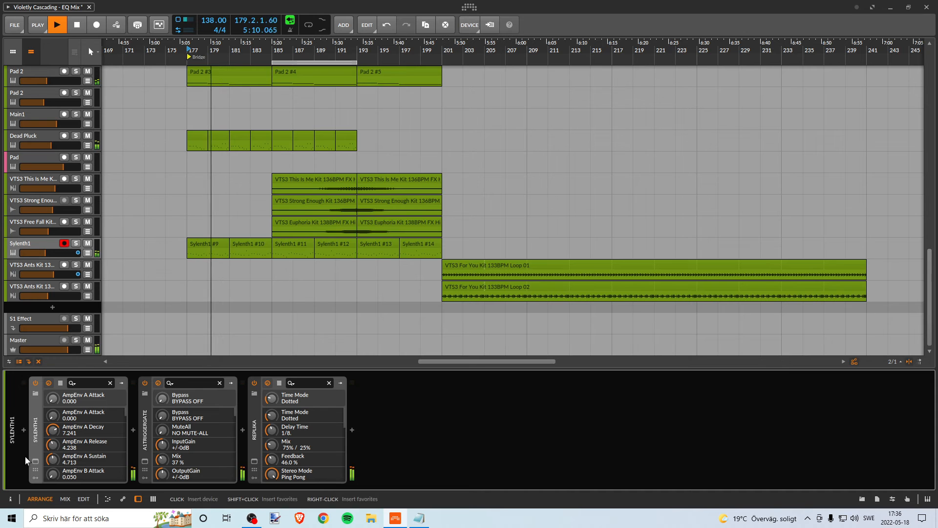
Look through the tracks that play in the Bridge while listening, and restart playback from bar 177.
scroll(201, 251, up, 10)
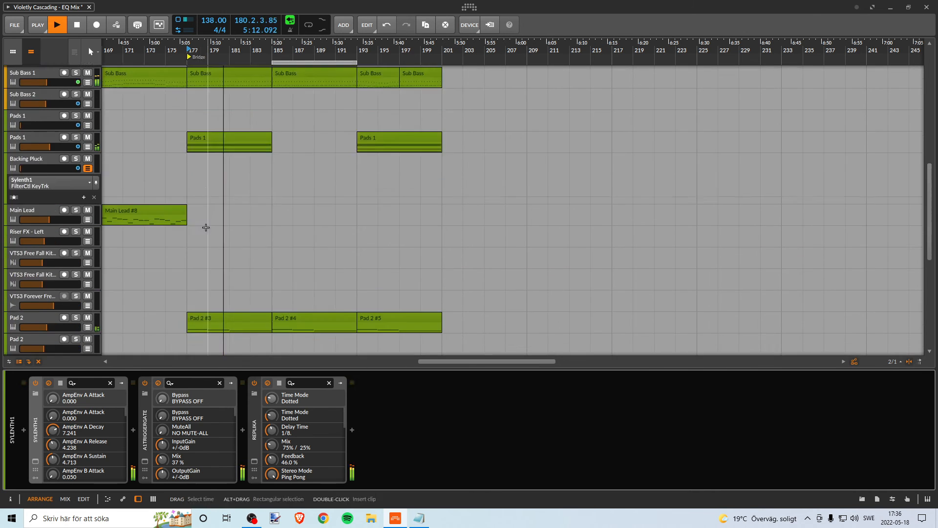
scroll(206, 219, up, 5)
scroll(211, 218, down, 12)
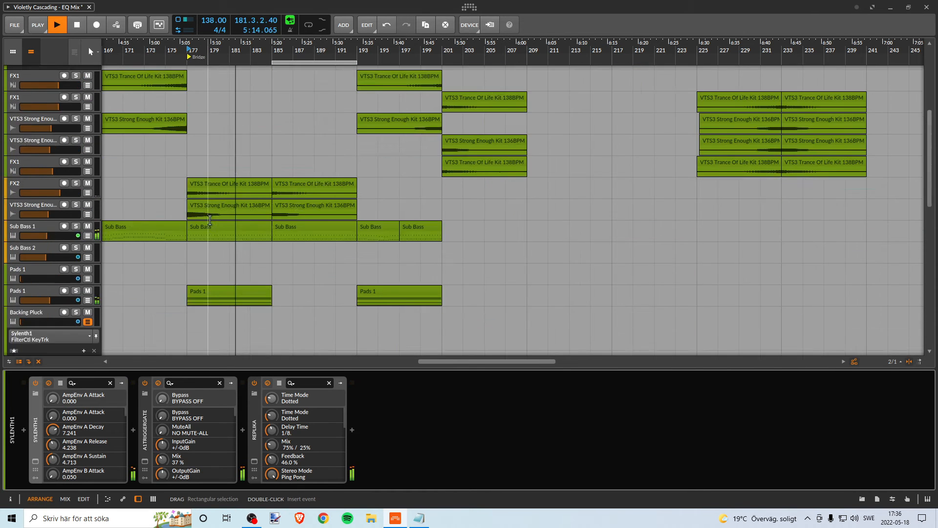
scroll(210, 218, down, 6)
scroll(210, 218, up, 2)
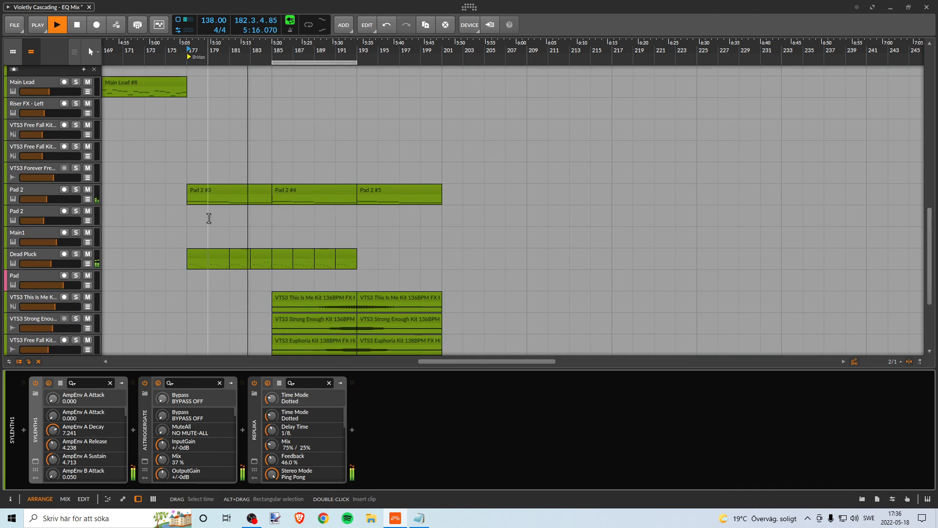
scroll(207, 218, down, 2)
key(space)
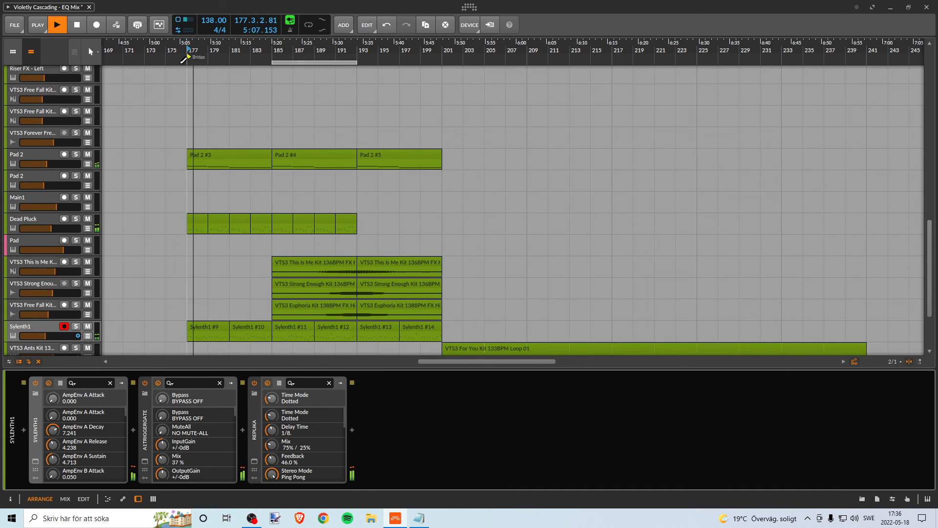
Stop playback in the Bridge and play from bar 113, where the Dead Pluck part begins in Break2.
drag(168, 53, 483, 51)
key(space)
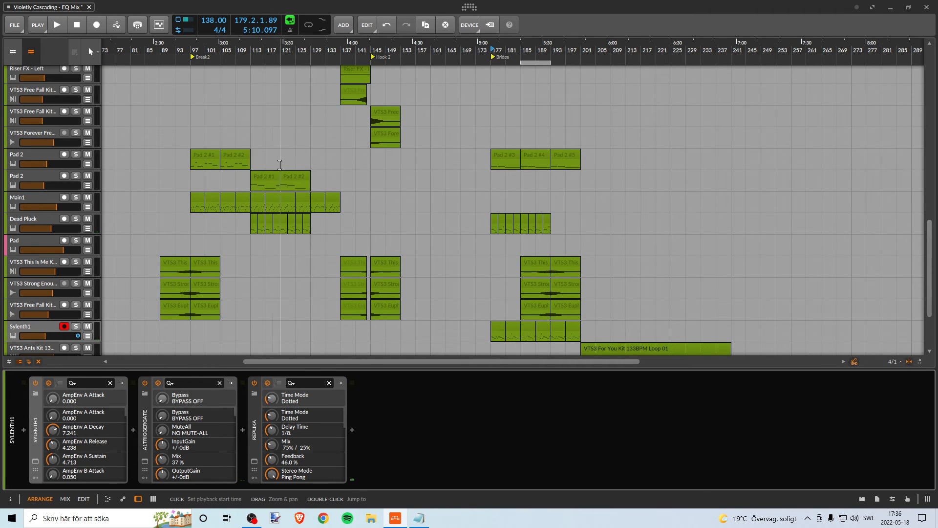
scroll(280, 166, up, 14)
scroll(272, 166, down, 13)
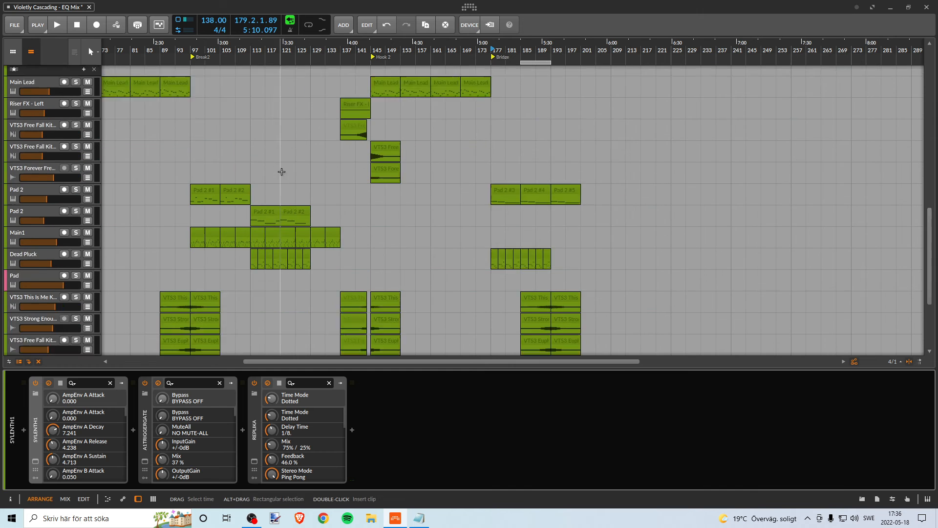
scroll(282, 172, down, 2)
double_click(250, 51)
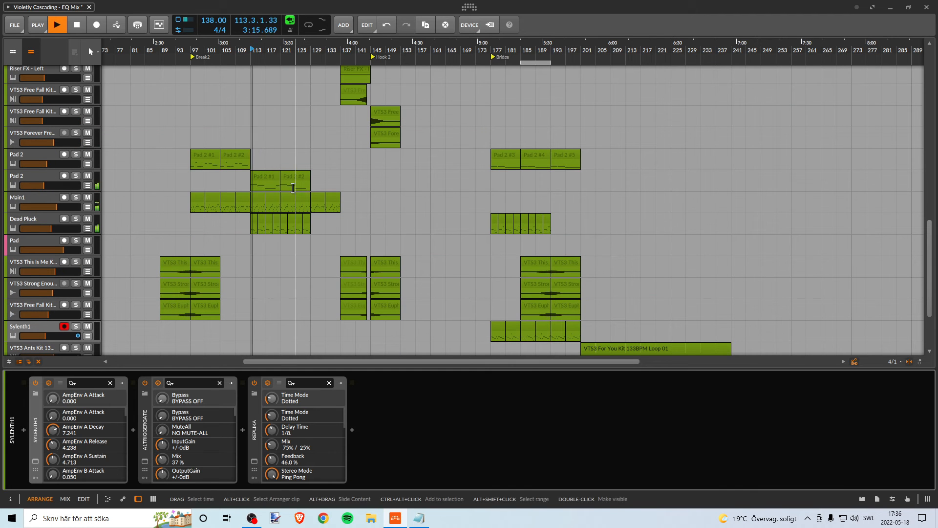
Set the Dead Pluck track's volume to about -10.5 dB during playback.
drag(265, 49, 279, 117)
click(55, 228)
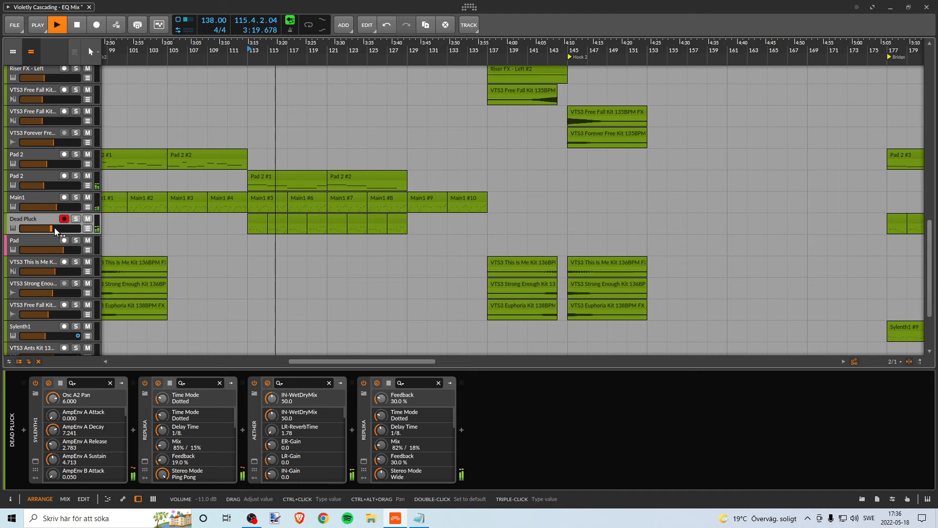
drag(52, 227, 53, 227)
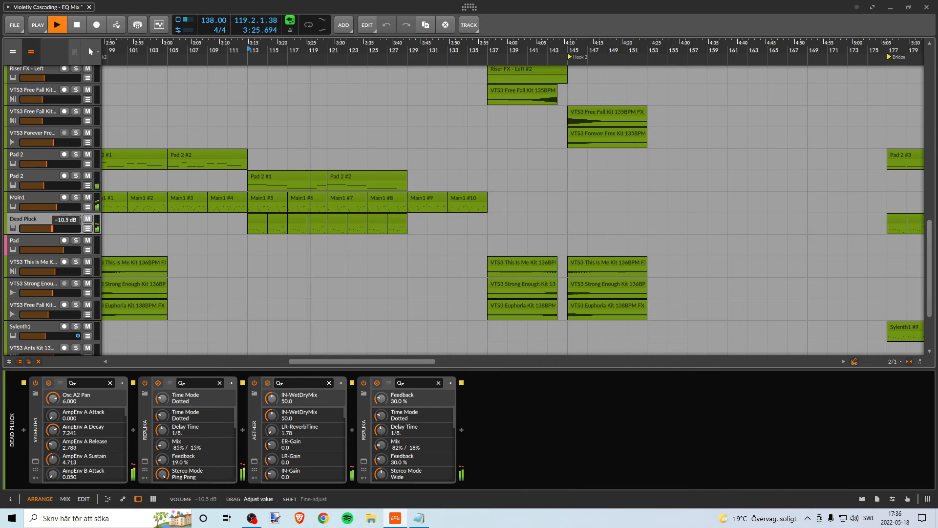
drag(52, 228, 52, 228)
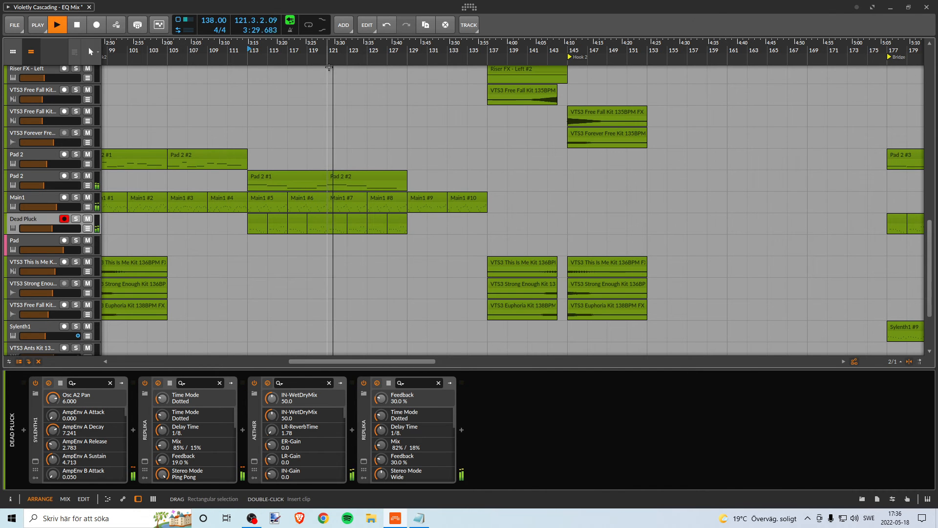
Stop playback in Break2 and restart it from bar 173, just before the Bridge.
drag(404, 54, 244, 73)
key(space)
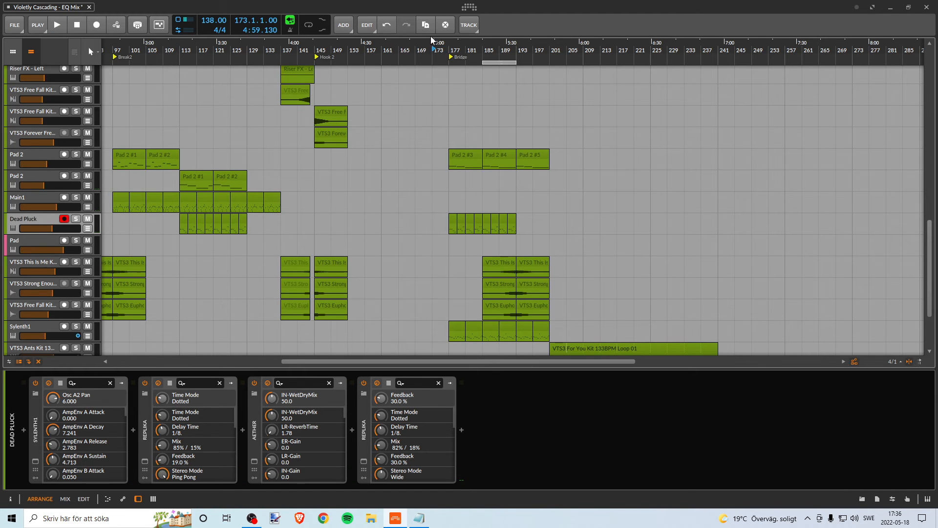
click(439, 52)
key(space)
drag(472, 53, 394, 102)
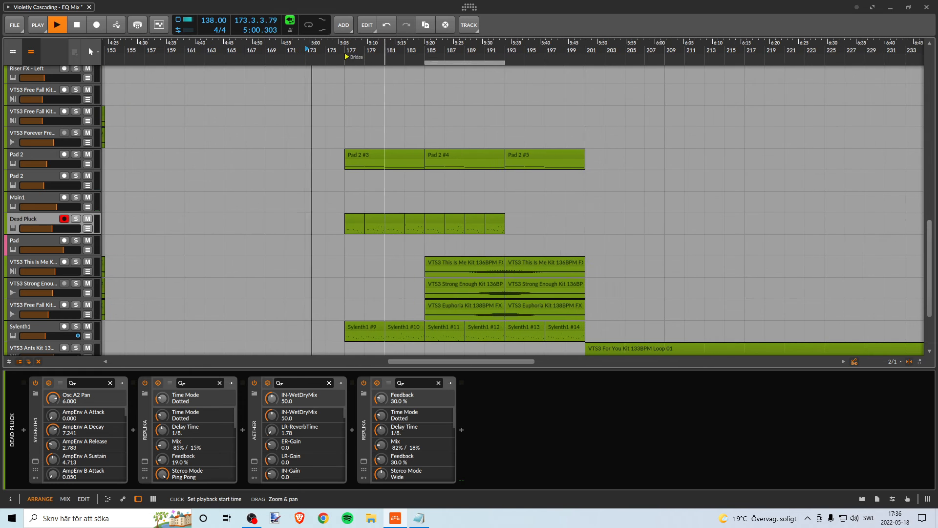
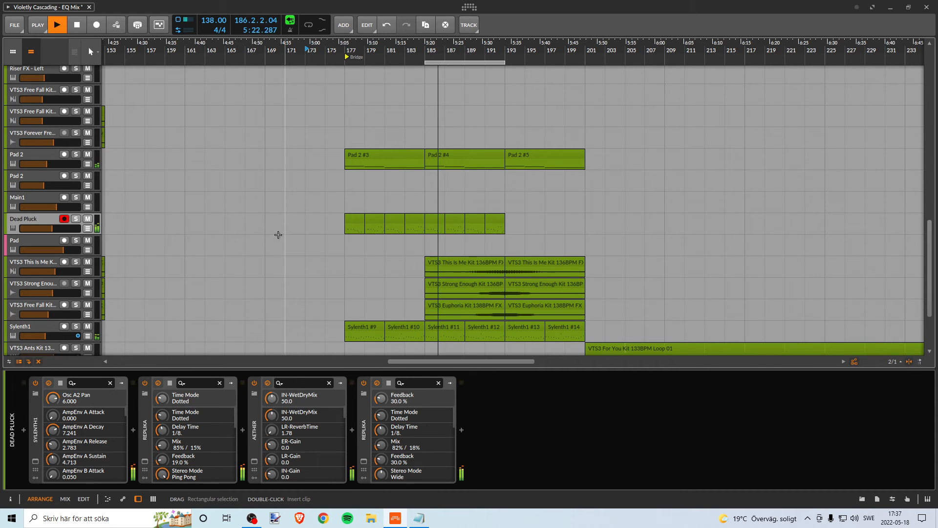
Examine the pluck, FX, bass and drum tracks across bars 185–201 while the Bridge plays.
scroll(356, 247, down, 3)
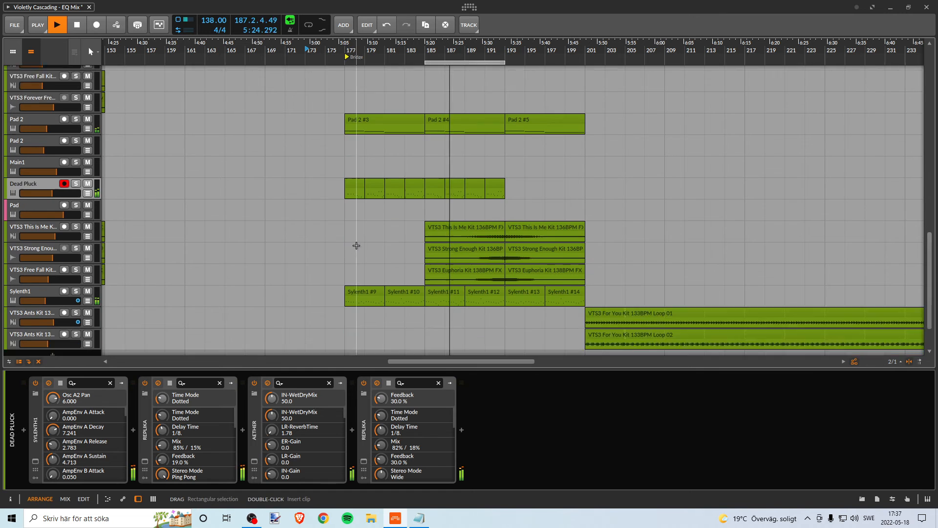
scroll(352, 245, up, 1)
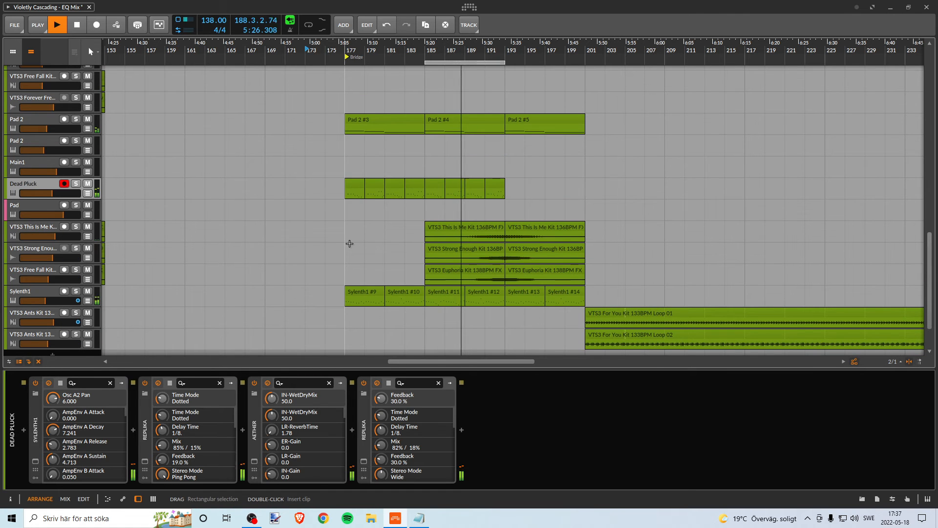
scroll(349, 243, up, 1)
scroll(349, 242, down, 1)
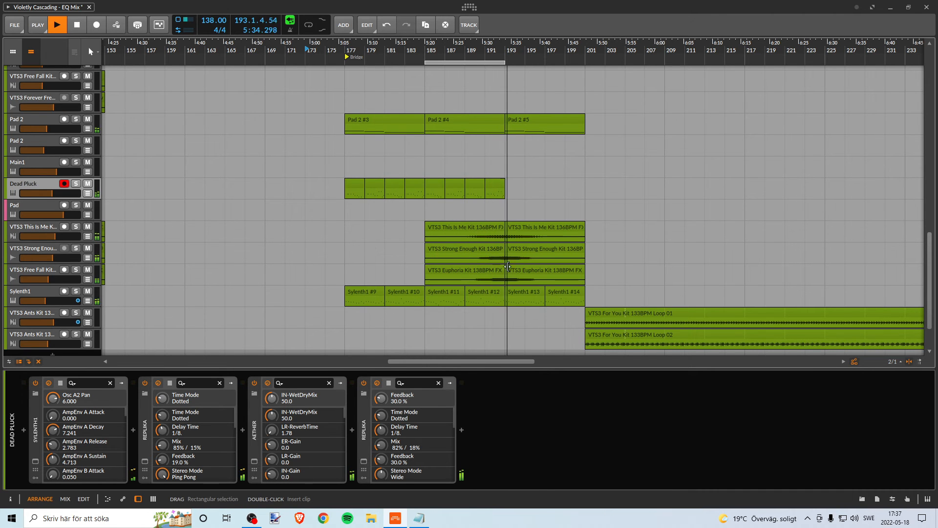
scroll(607, 282, up, 2)
scroll(608, 280, down, 8)
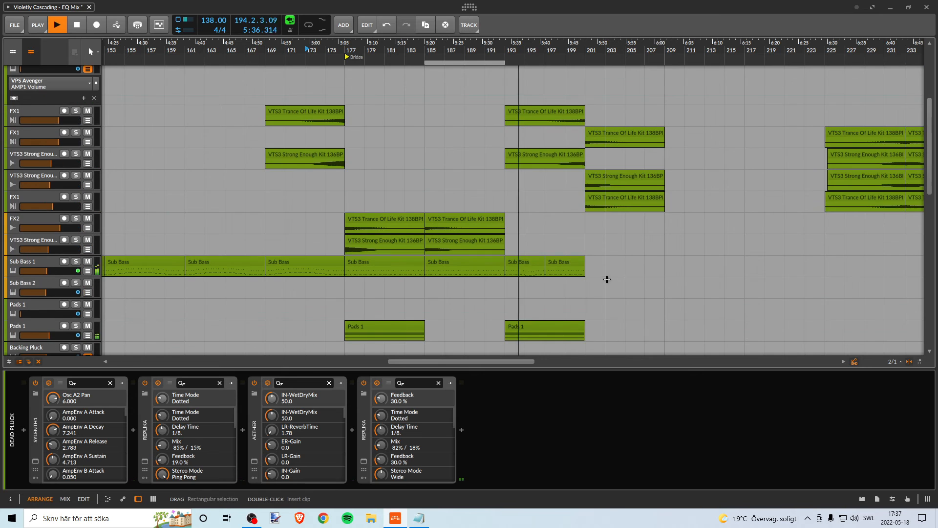
scroll(610, 276, up, 5)
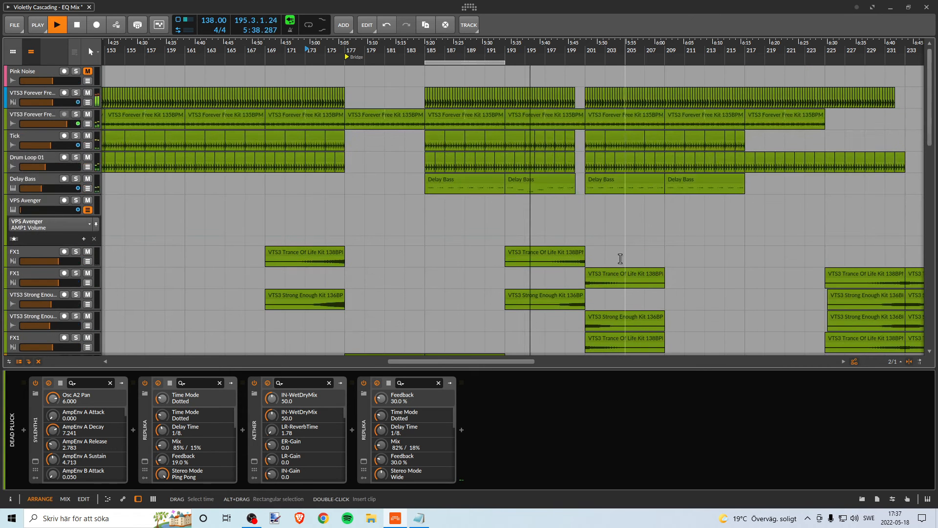
Move the loop region to start at bar 201 and insert a cue marker there.
mouse_move(471, 62)
mouse_down()
mouse_move(575, 54)
mouse_move(397, 62)
mouse_move(487, 62)
mouse_up()
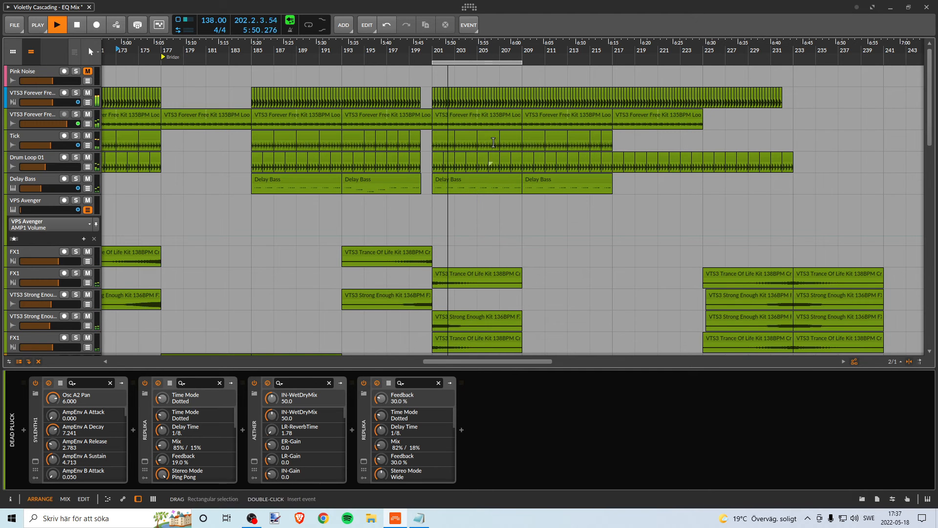
right_click(439, 54)
click(462, 99)
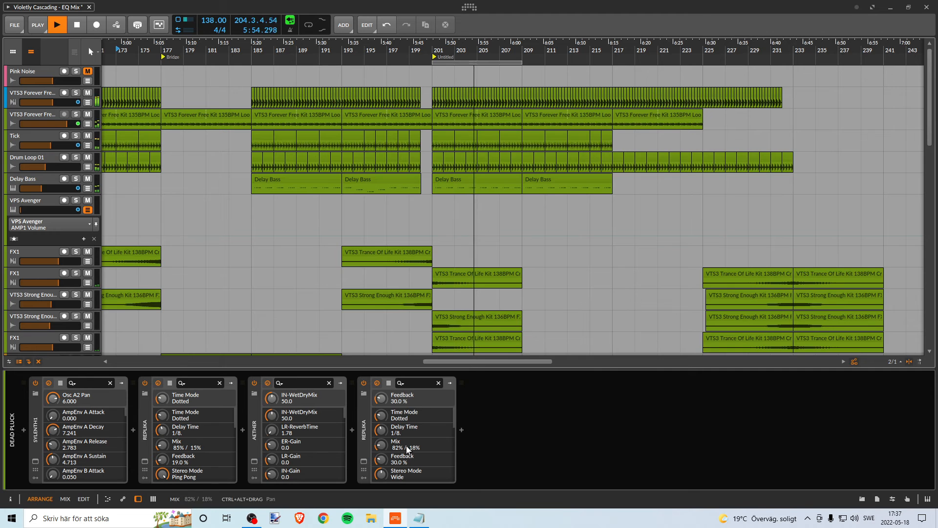
Switch to Notepad, add the word "Outro" below the video link, and return to Bitwig Studio.
click(419, 518)
click(533, 149)
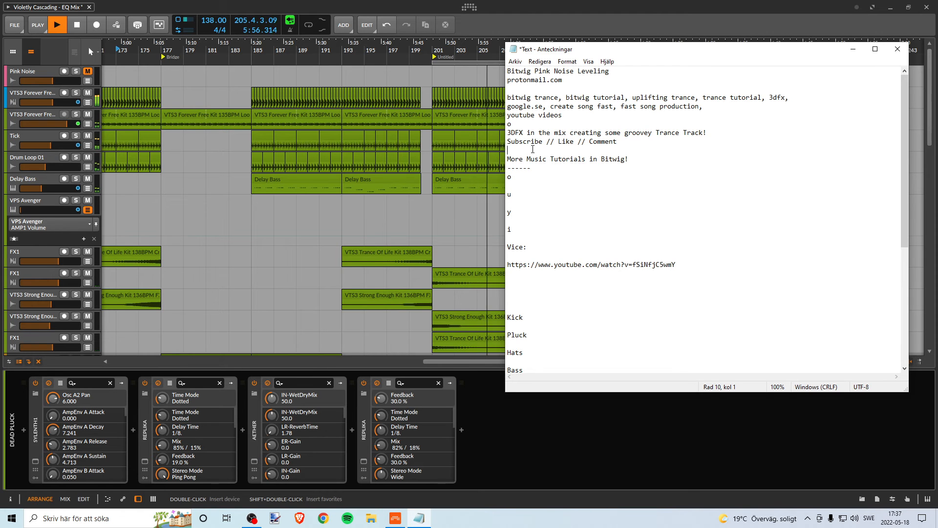
scroll(507, 321, down, 8)
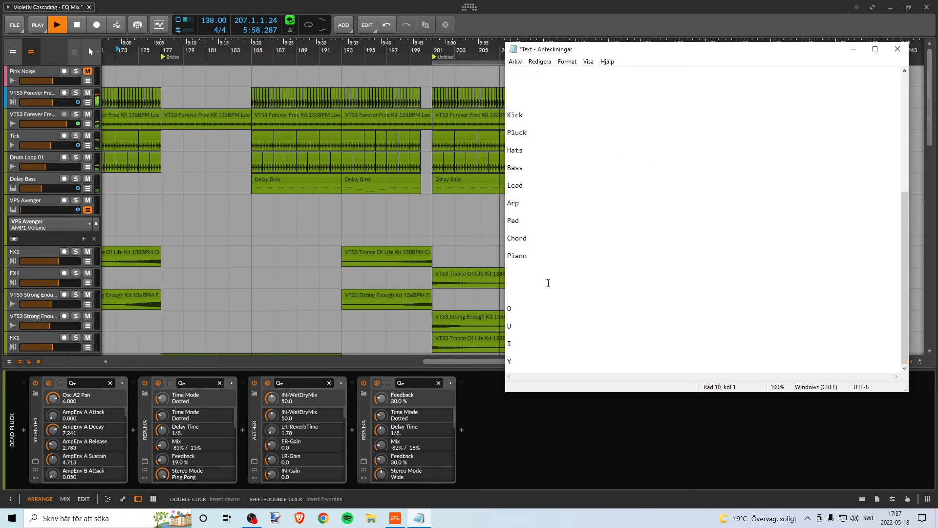
scroll(538, 266, up, 8)
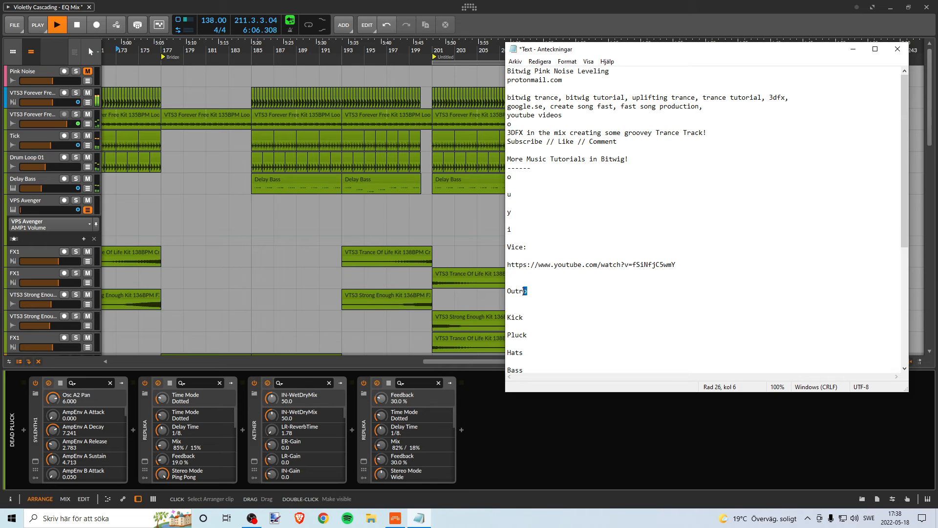
click(486, 203)
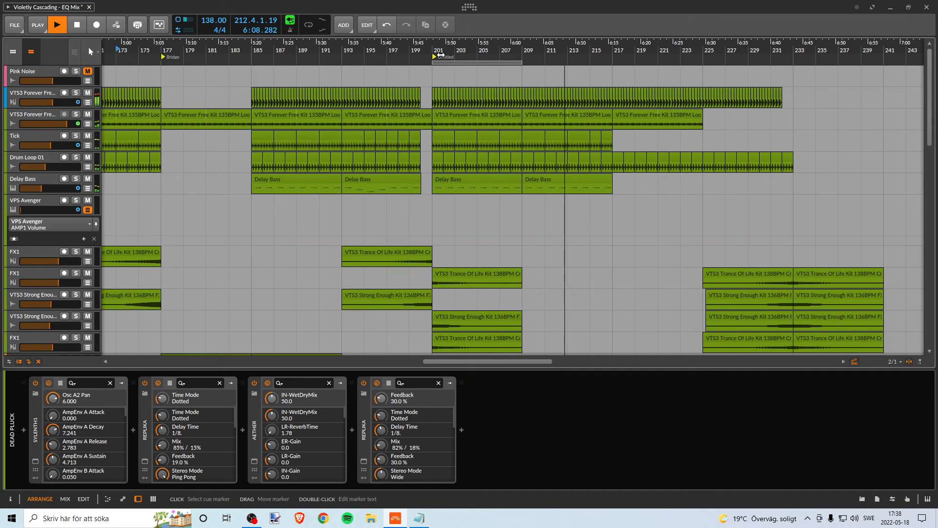
Rename the untitled cue marker at bar 201 as "Outro".
right_click(441, 55)
click(460, 62)
text(Outro)
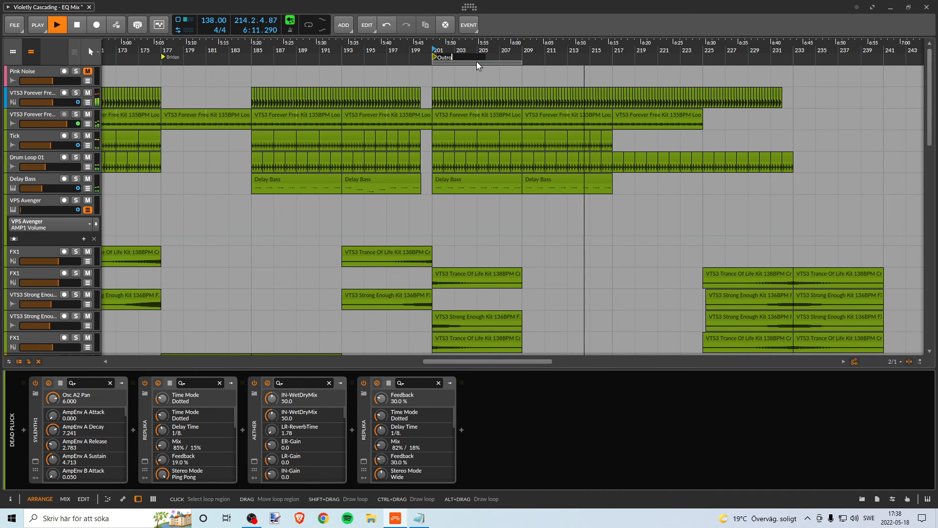
key(Return)
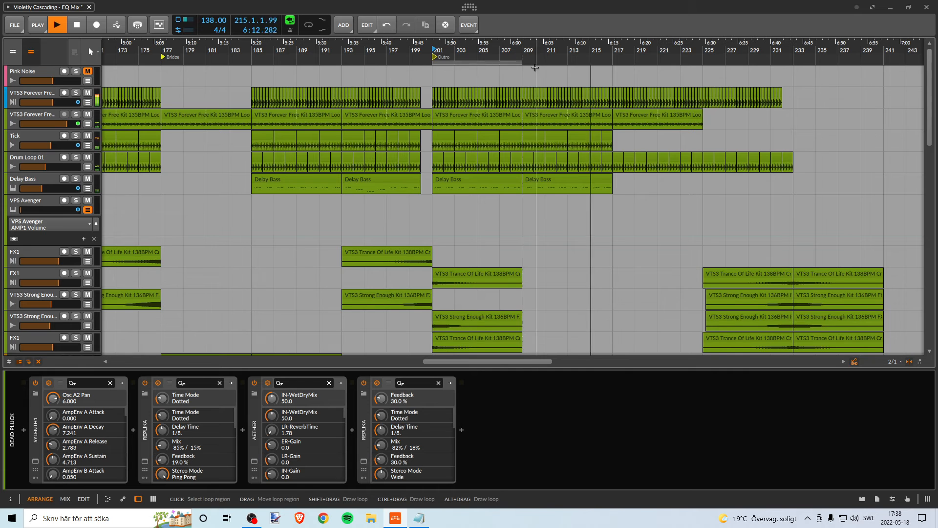
Examine the Outro's drum, bass and FX tracks up to bar 241 while it plays.
drag(493, 49, 414, 56)
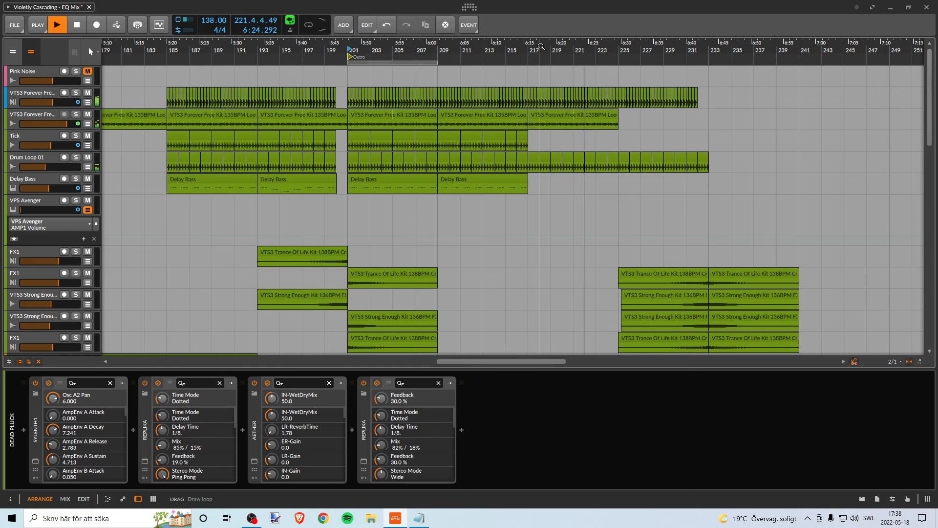
drag(542, 49, 430, 49)
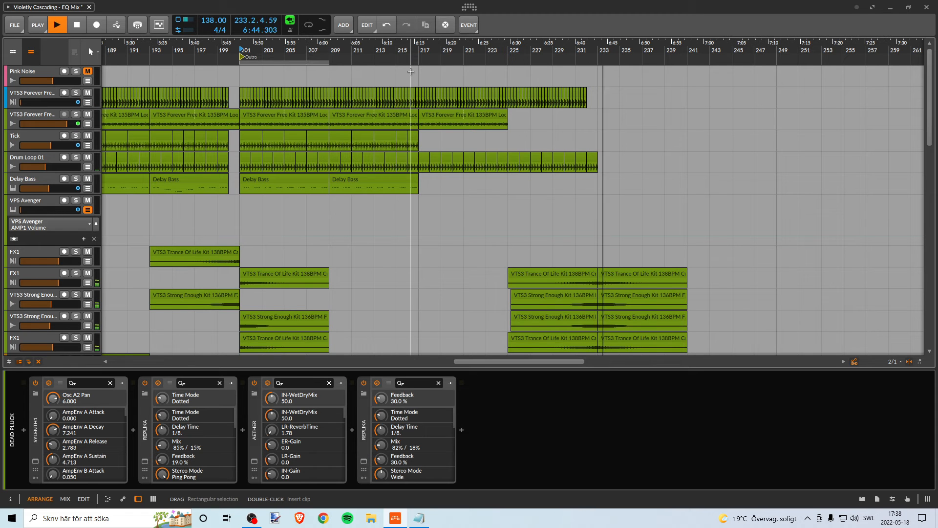
scroll(492, 230, down, 10)
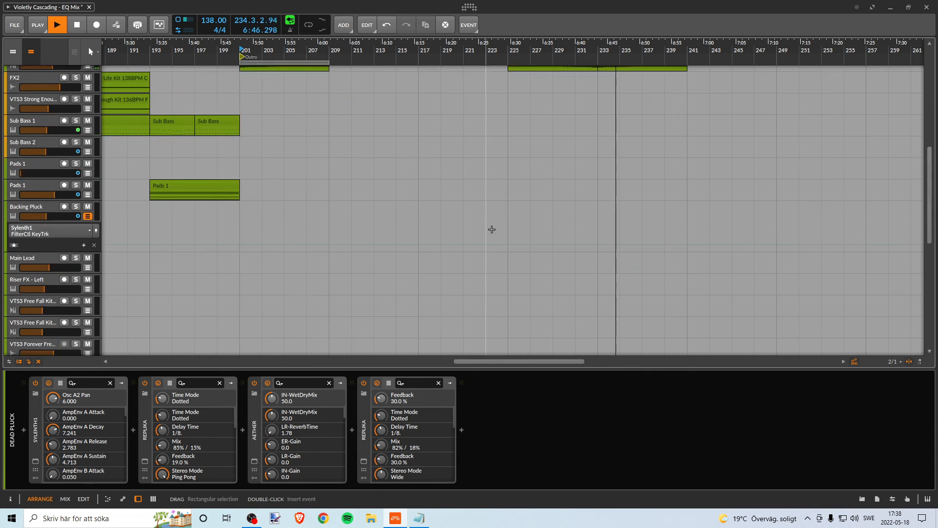
scroll(469, 261, up, 10)
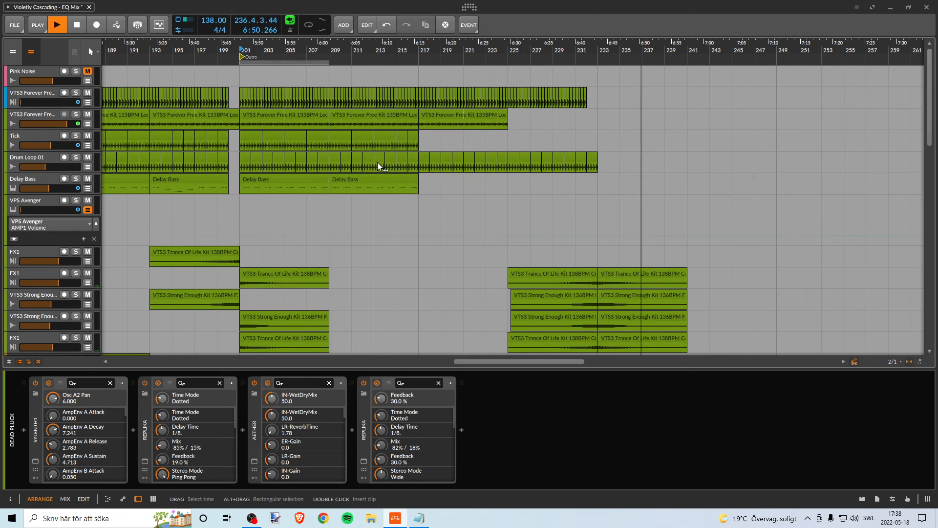
Stop playback, return the playhead to the song start and save the project.
key(space)
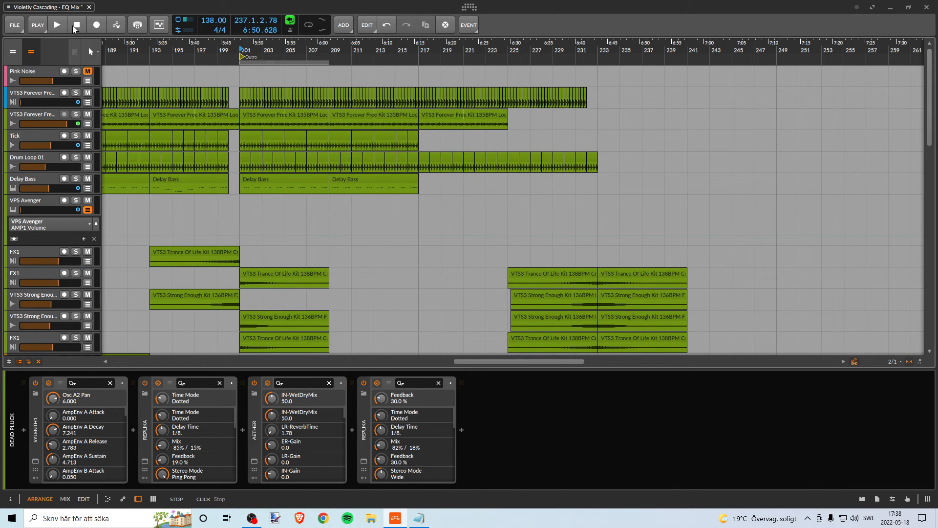
click(15, 25)
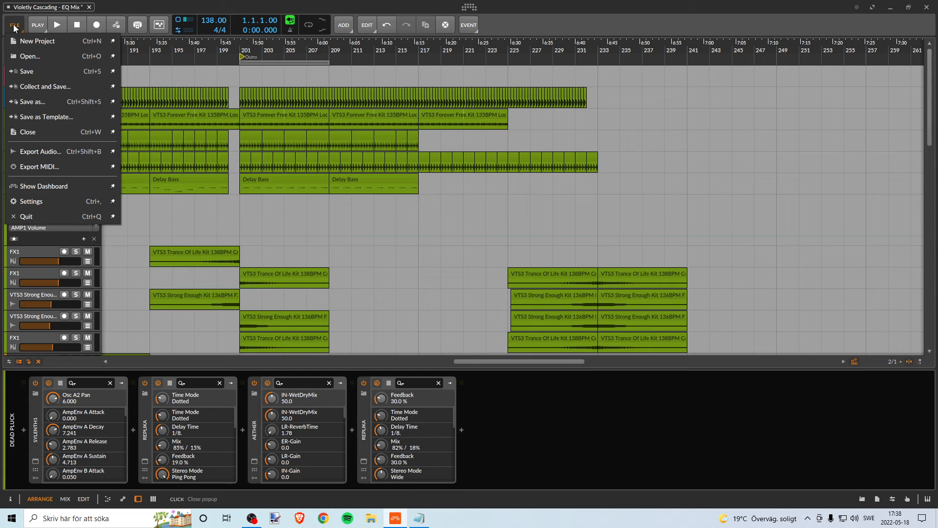
click(41, 73)
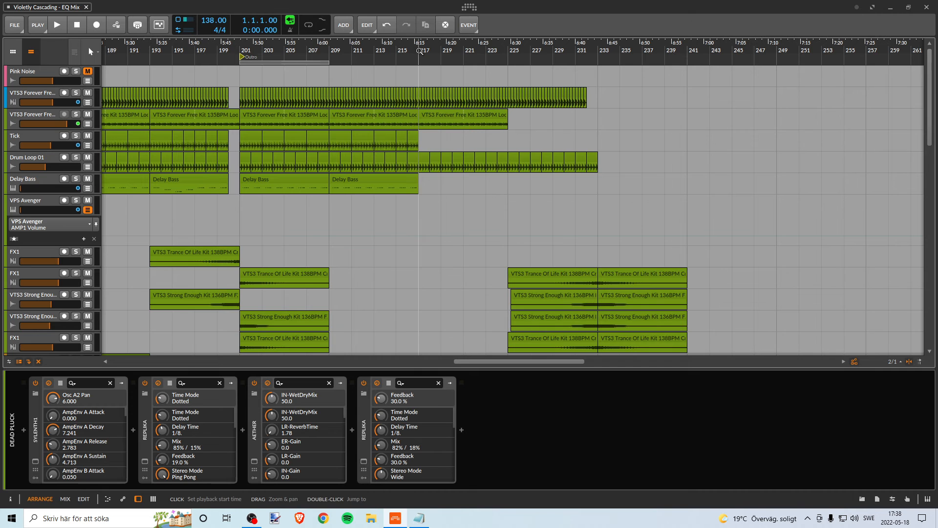
Extend the loop region at the Outro marker to cover bars 201–217.
drag(421, 55, 436, 83)
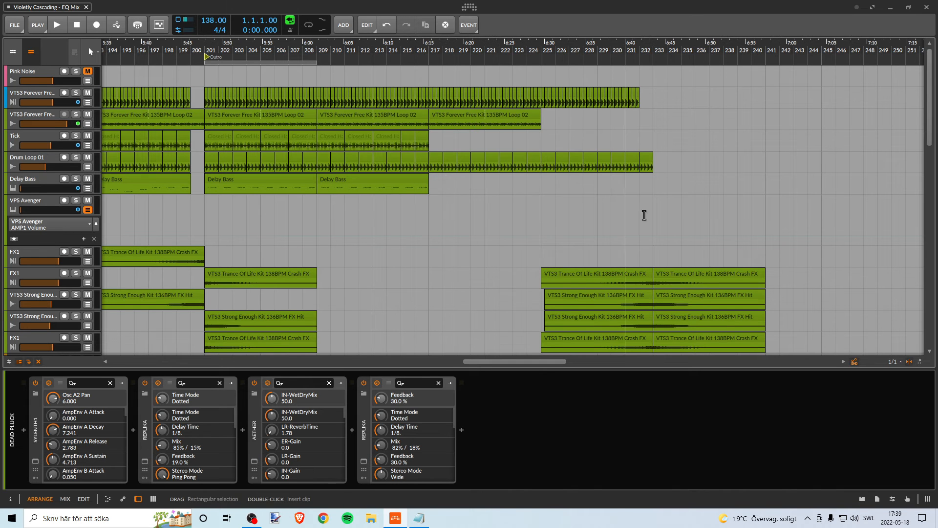
drag(930, 137, 935, 102)
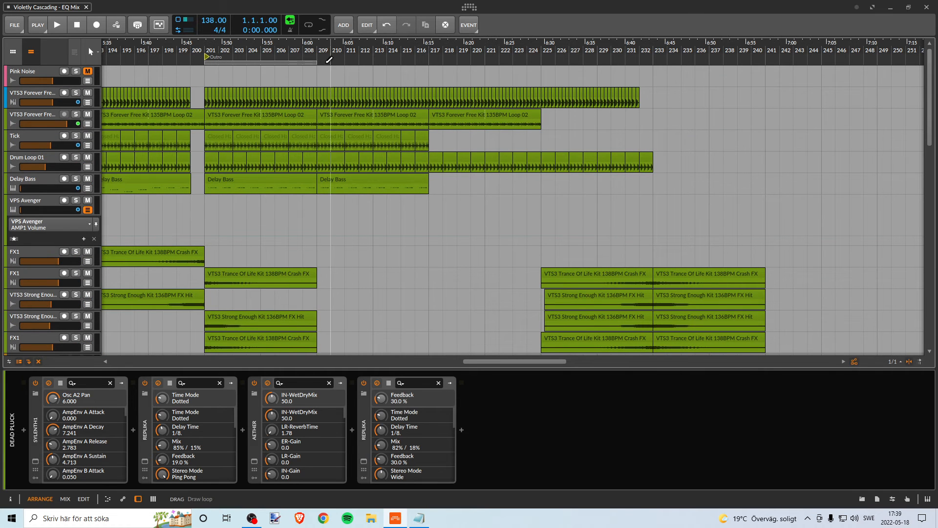
drag(317, 62, 418, 61)
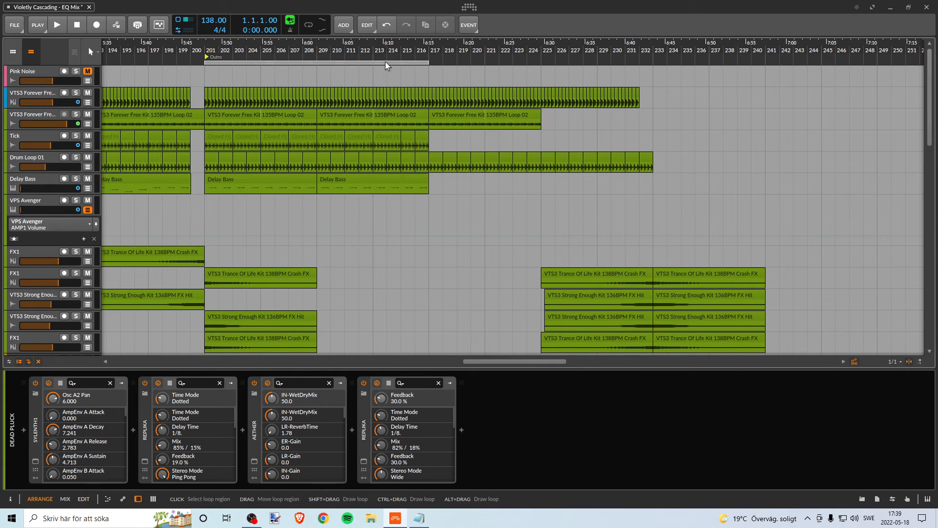
mouse_move(236, 63)
mouse_down()
mouse_move(438, 61)
mouse_move(235, 60)
mouse_up()
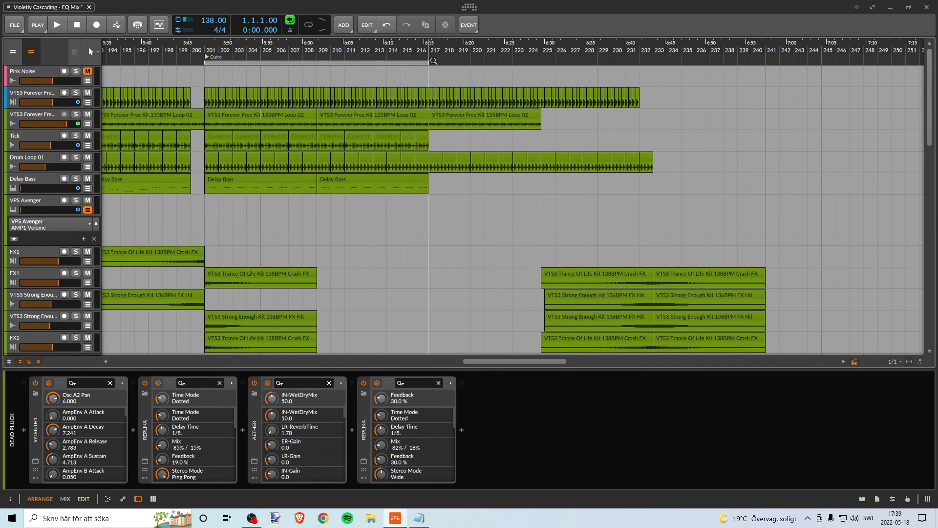
scroll(552, 264, down, 2)
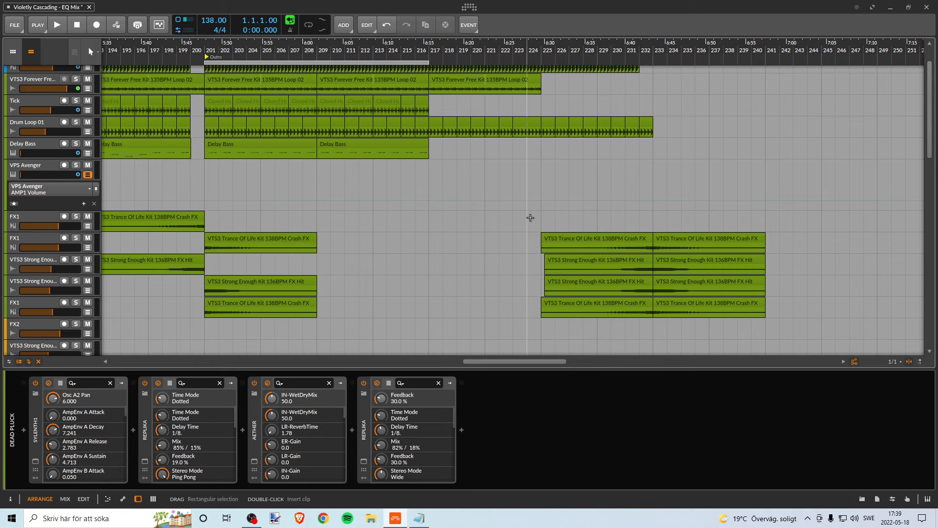
Move the 16-bar loop region to the song start, play the intro from bar 13 and stop just after bar 17.
drag(330, 47, 514, 29)
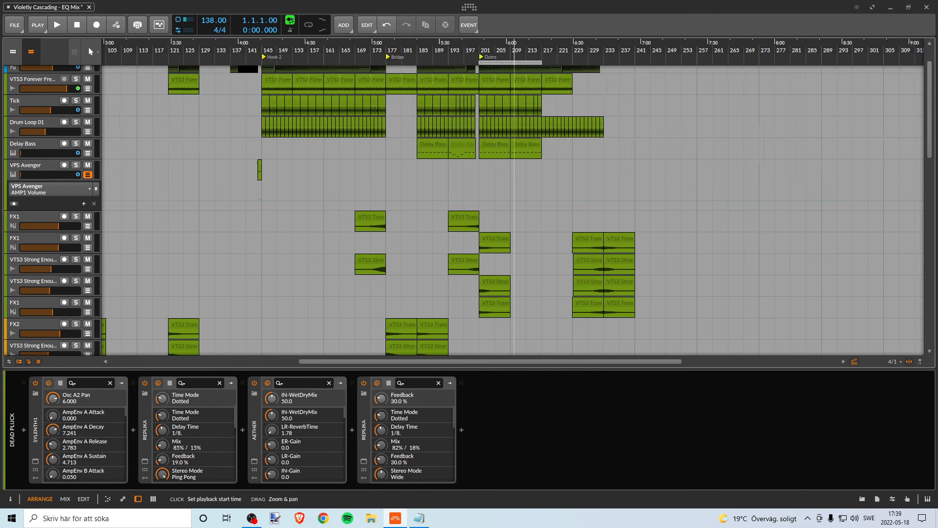
drag(497, 63, 112, 48)
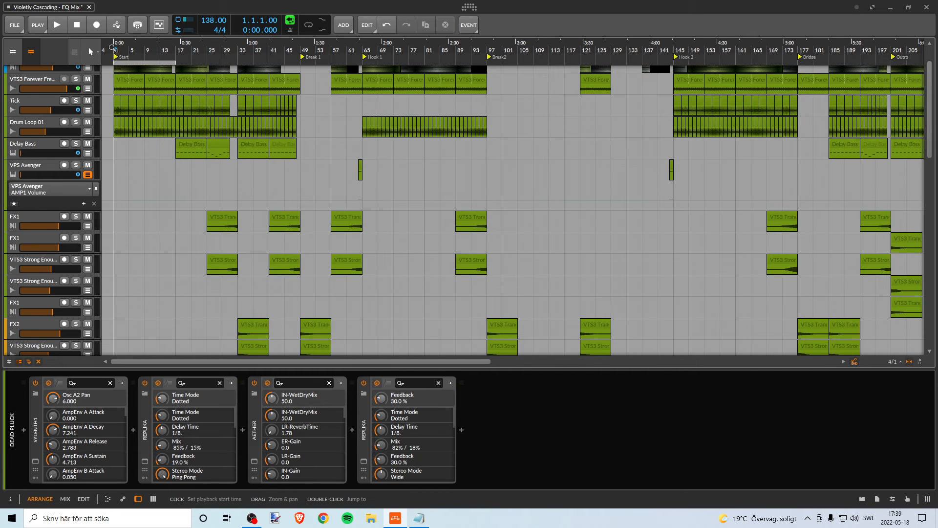
key(space)
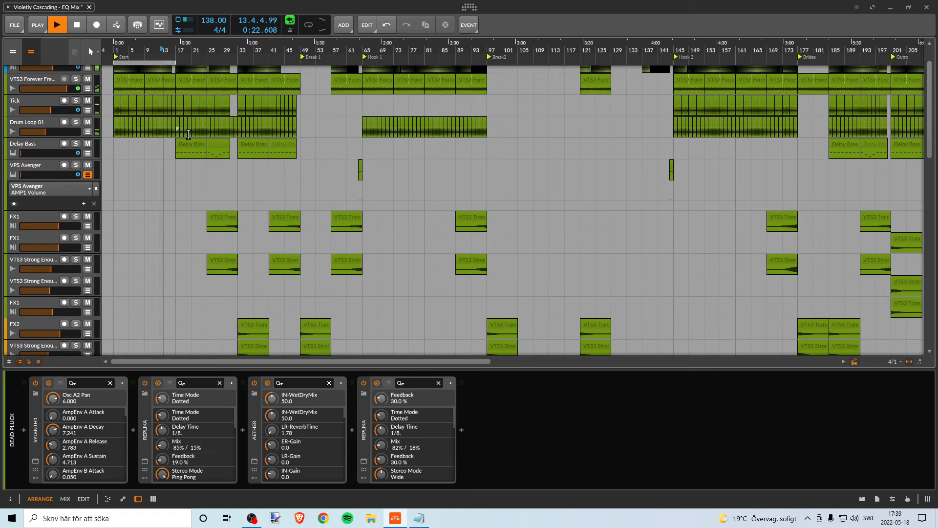
scroll(140, 101, up, 2)
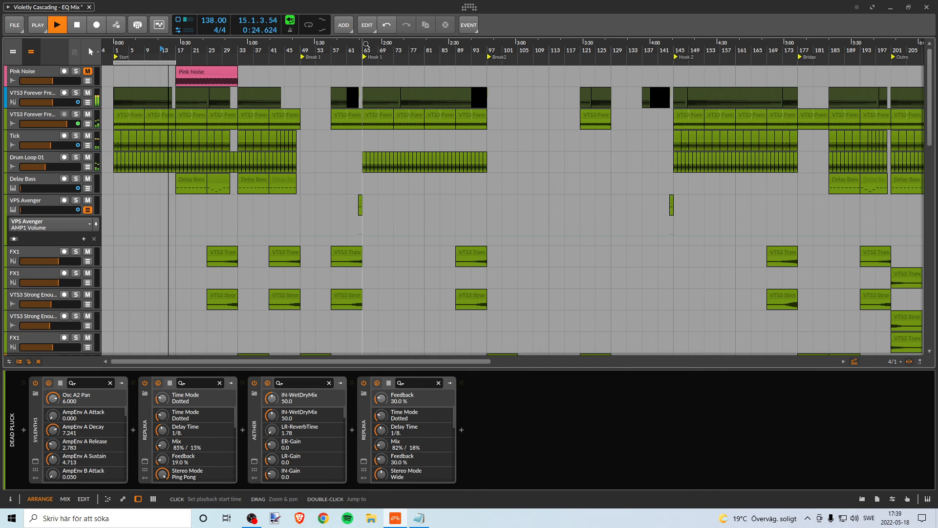
drag(363, 49, 344, 63)
key(space)
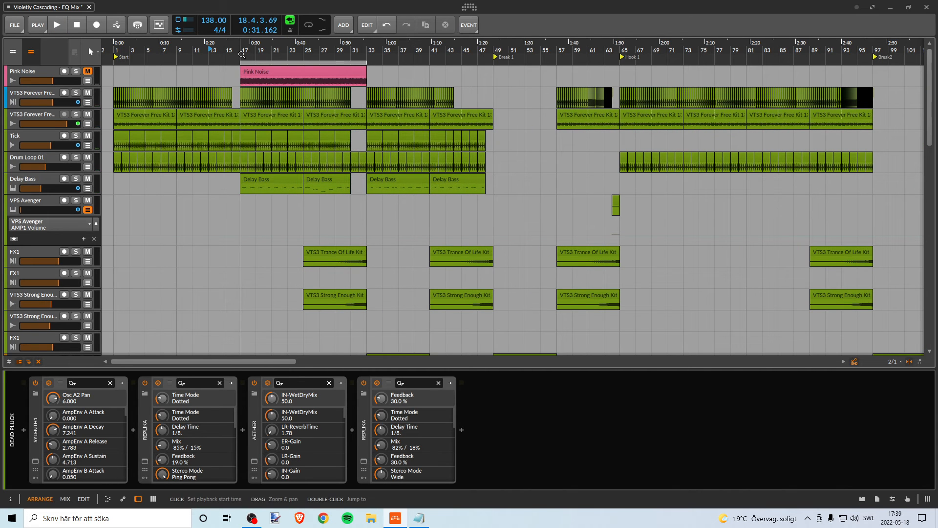
Compare the 16-bar loop region with intro bars 1–17 and 17–33, and return it to the Outro at bars 201–217.
drag(241, 62, 115, 61)
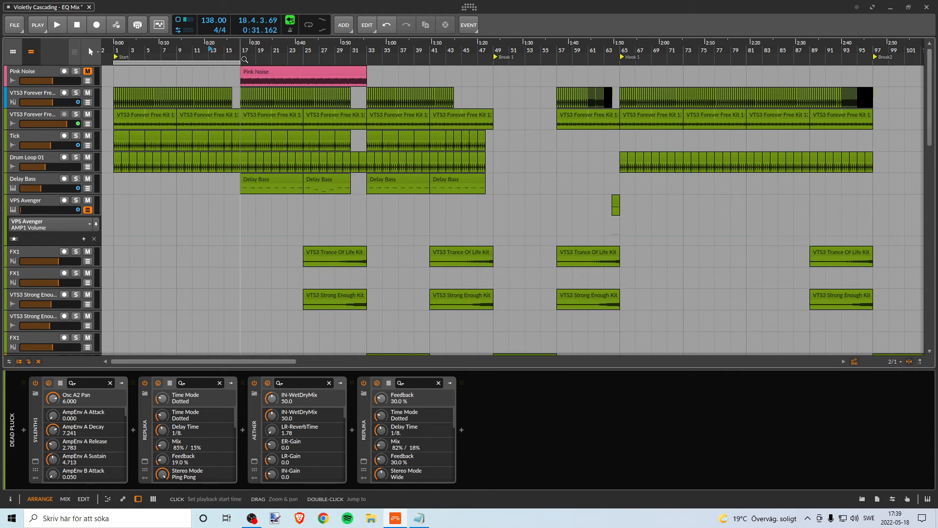
drag(166, 62, 466, 81)
drag(289, 63, 338, 59)
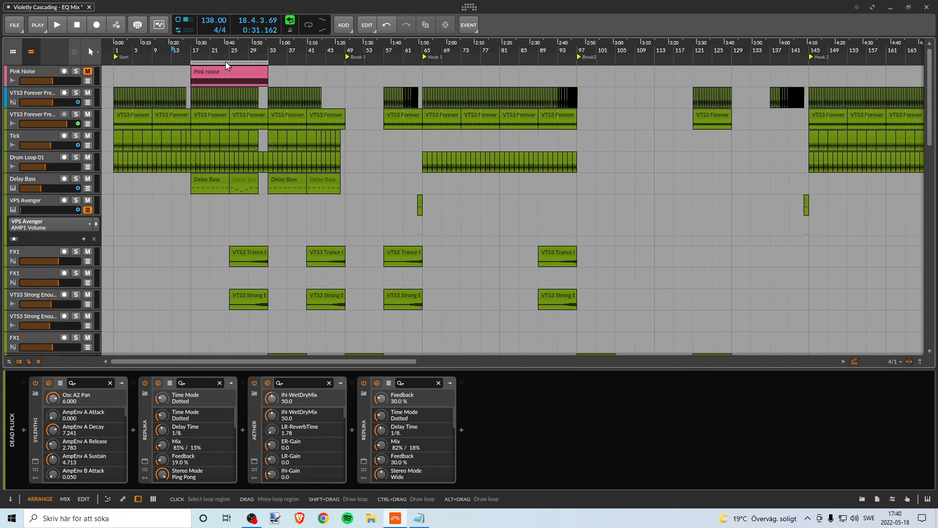
drag(863, 70, 455, 52)
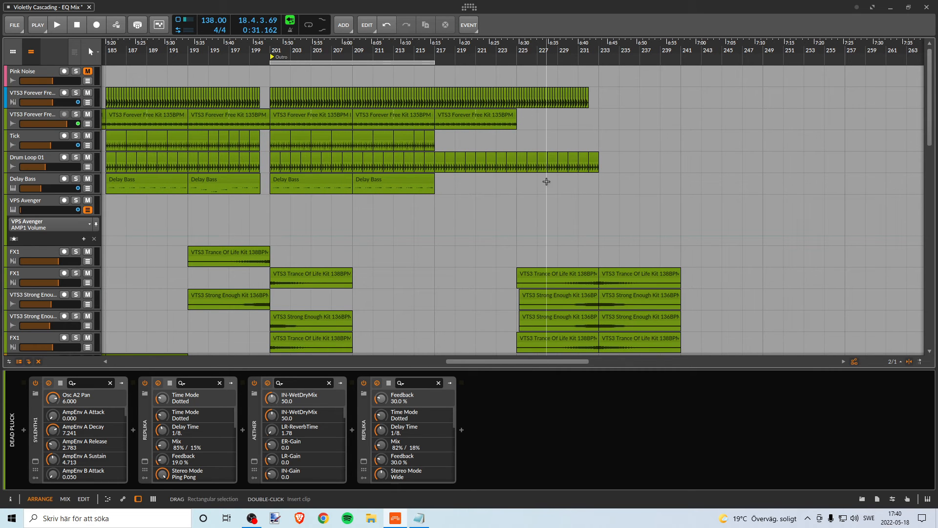
Delete the kick, Forever Free loop and Drum Loop 01 clips after bar 217 in the Outro.
drag(611, 203, 436, 86)
click(576, 127)
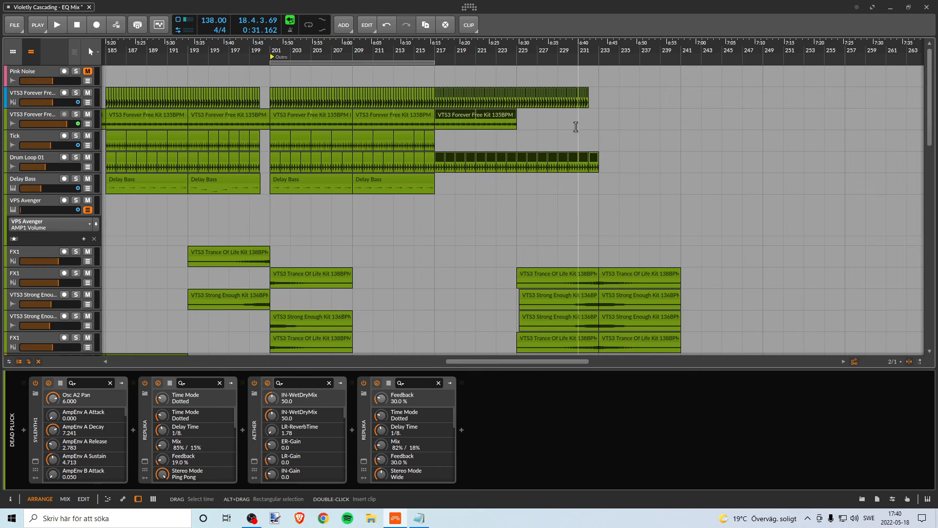
key(Delete)
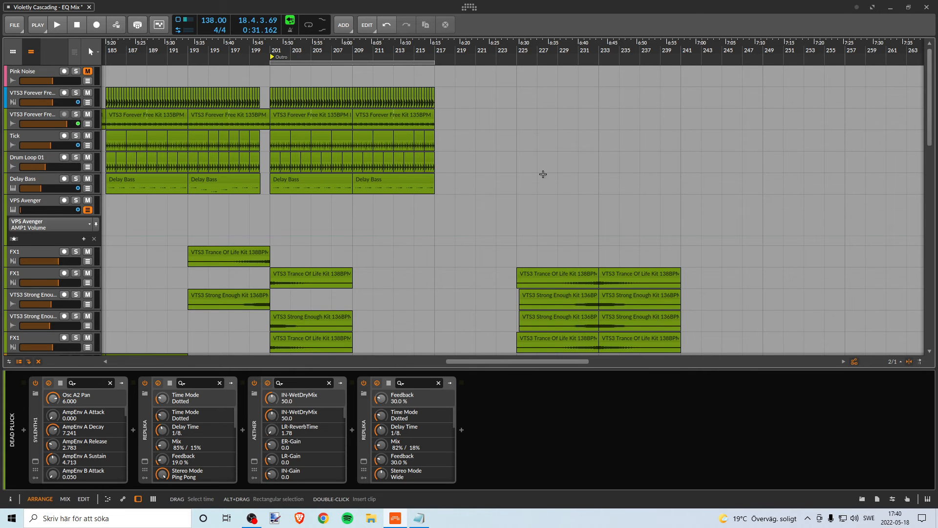
Move the crash FX and FX hit clips at bars 225–241 back 16 bars to start at bar 209.
scroll(543, 174, down, 3)
drag(504, 145, 737, 279)
drag(524, 164, 365, 168)
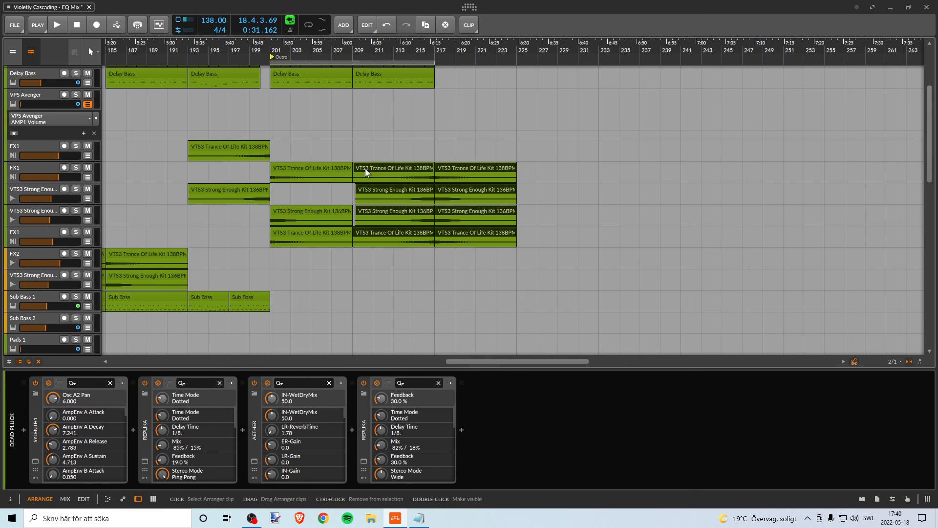
Shorten the VTS3 For You Kit 133BPM Loop 01 clip in the Outro to end at bar 217.
scroll(445, 208, down, 10)
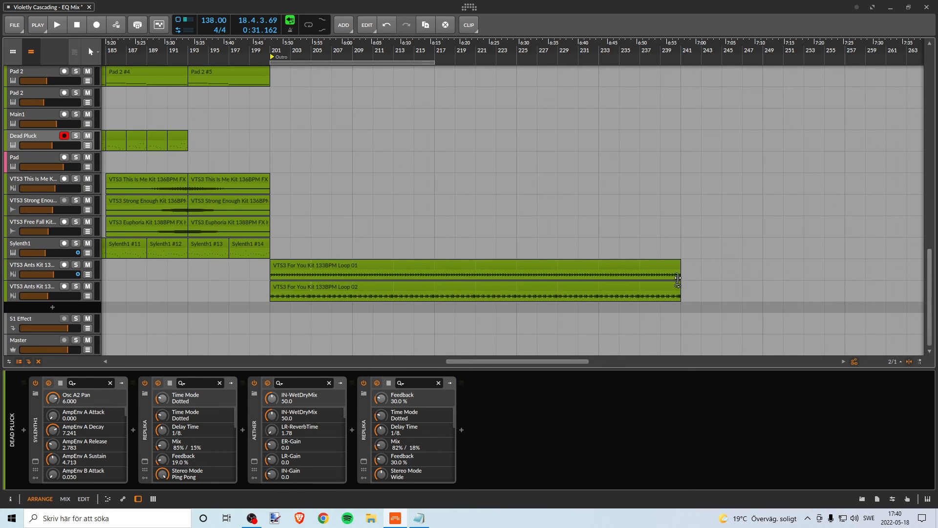
scroll(473, 199, up, 10)
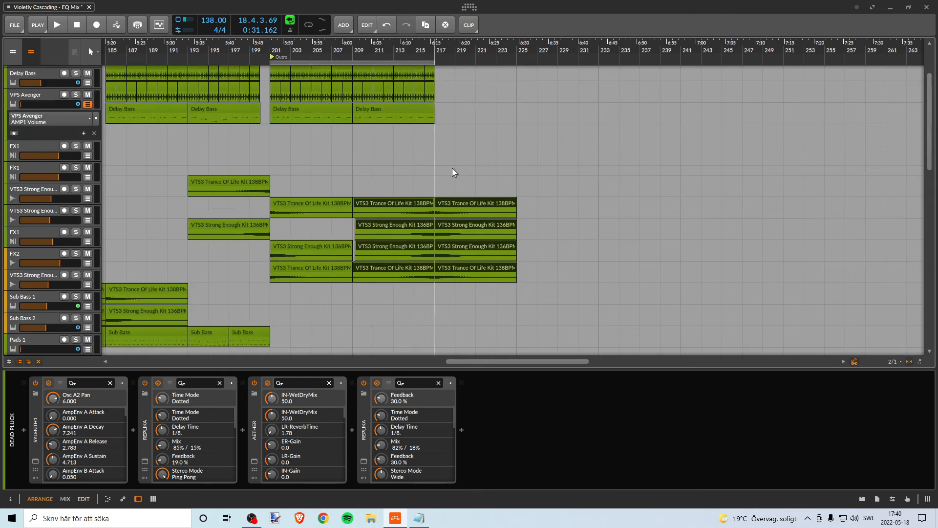
scroll(452, 168, down, 10)
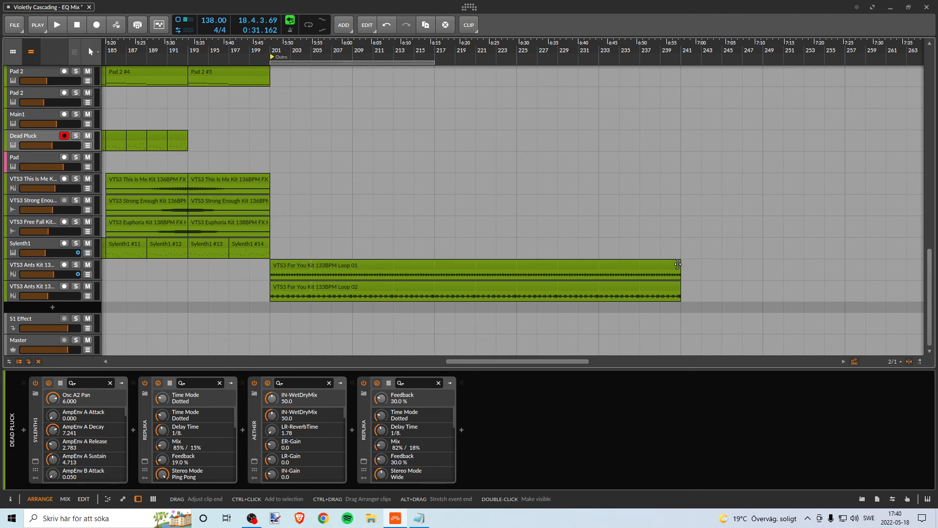
drag(678, 266, 440, 255)
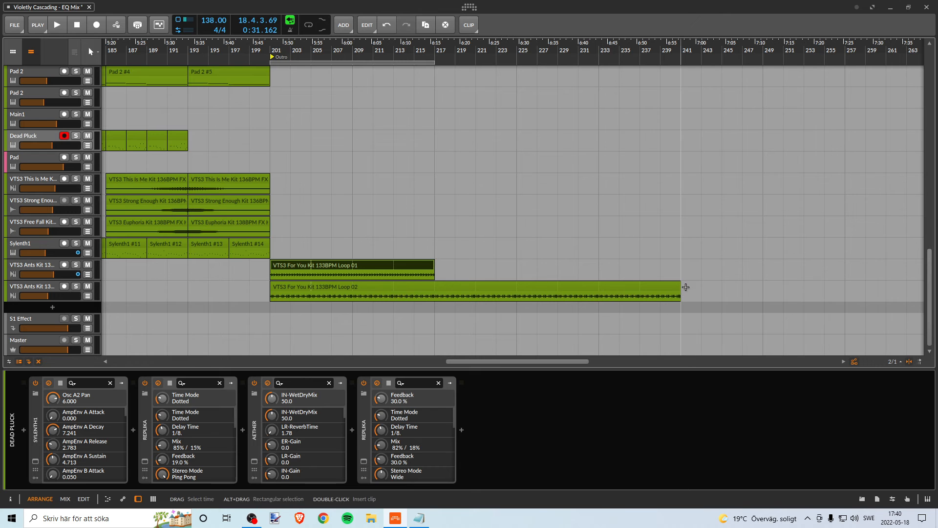
Shorten the VTS3 For You Kit 133BPM Loop 02 clip in the Outro to end at bar 217.
drag(681, 287, 433, 272)
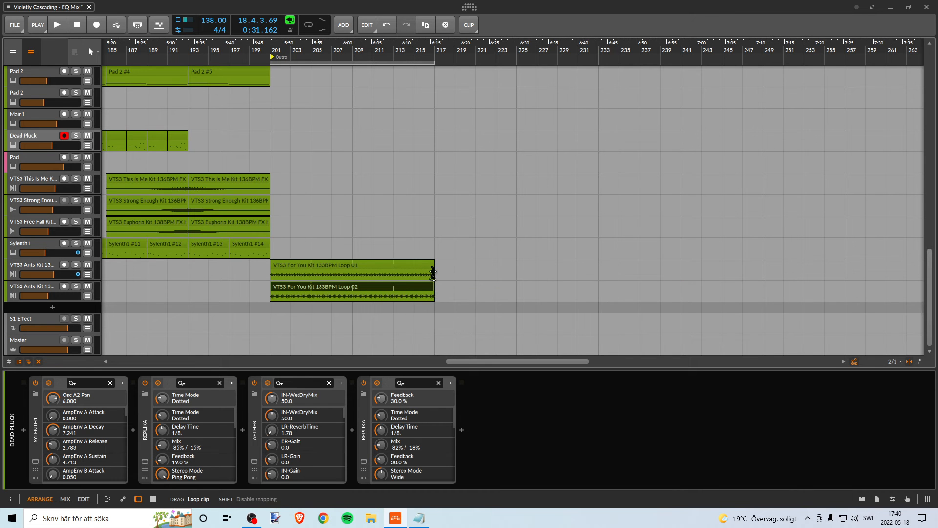
Play the Outro from bar 201 past bar 217 while checking its tracks, and stop playback.
scroll(375, 230, up, 15)
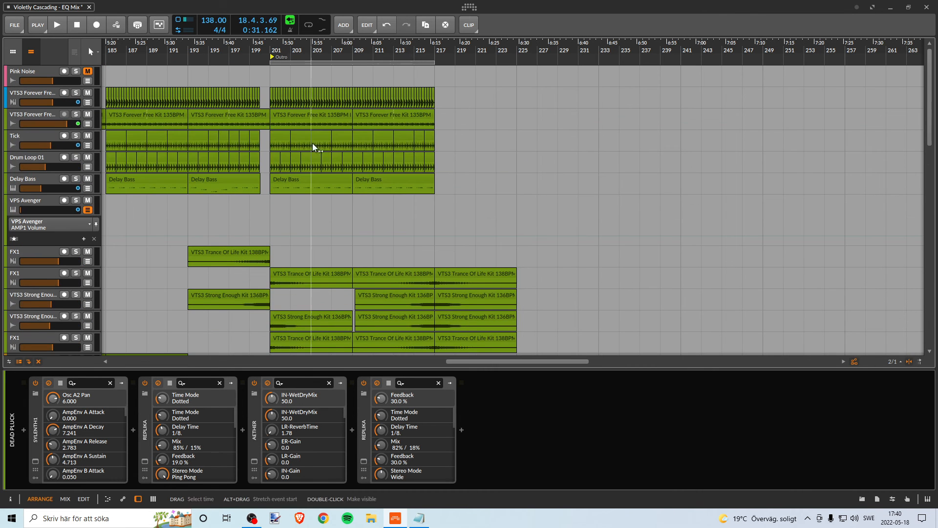
drag(285, 44, 343, 48)
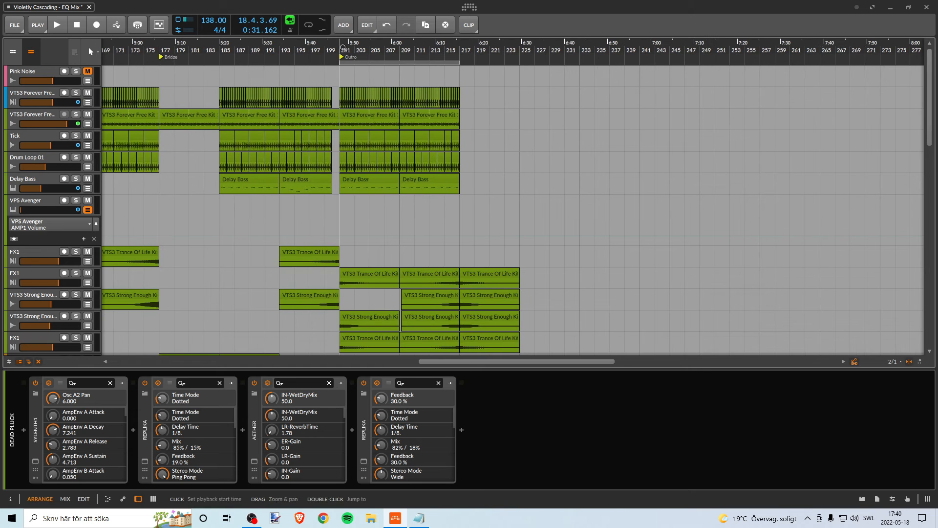
key(space)
scroll(434, 140, down, 5)
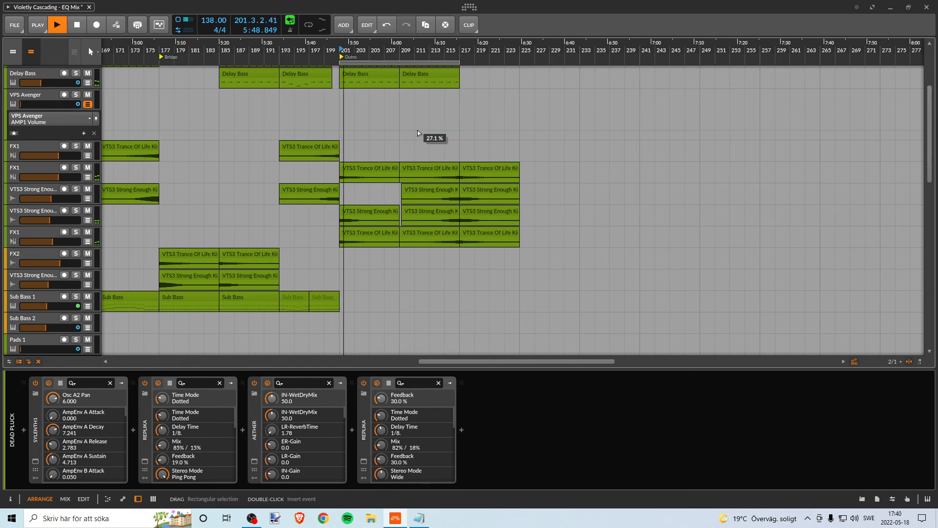
scroll(444, 137, up, 5)
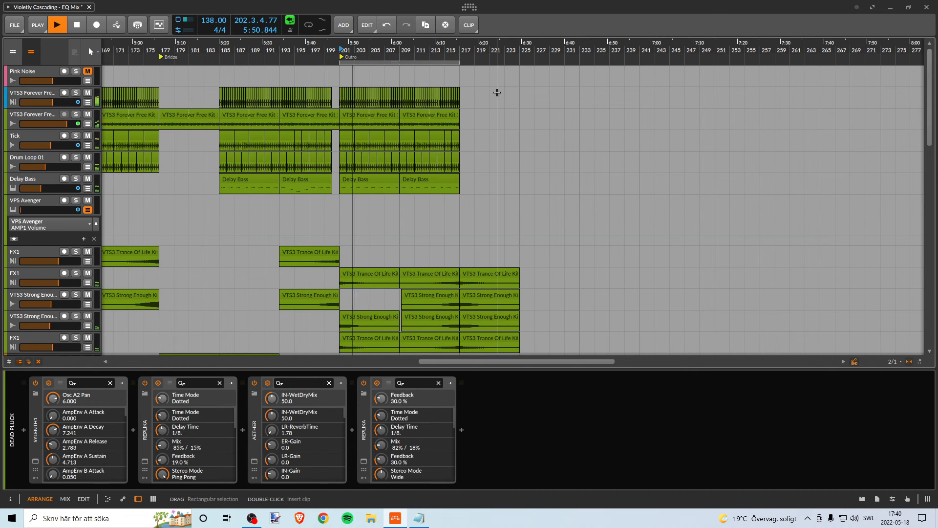
scroll(521, 143, down, 10)
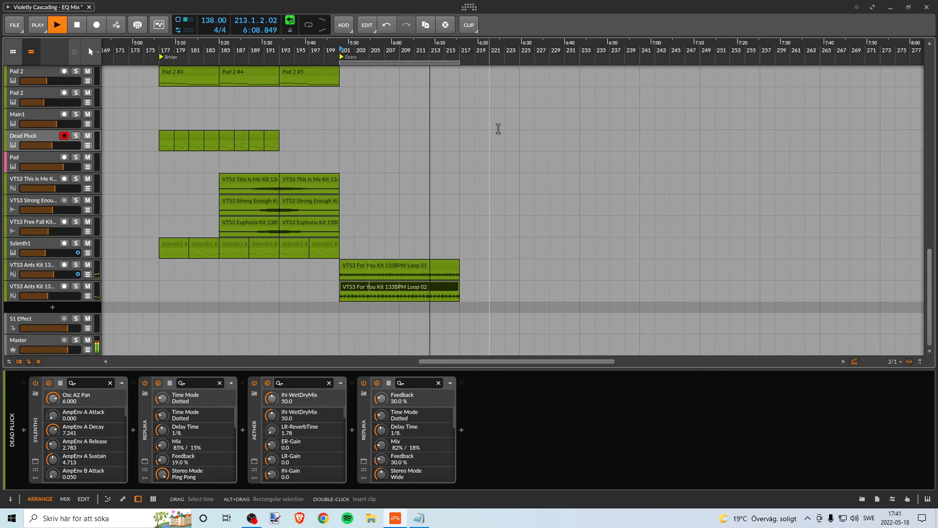
scroll(499, 130, up, 10)
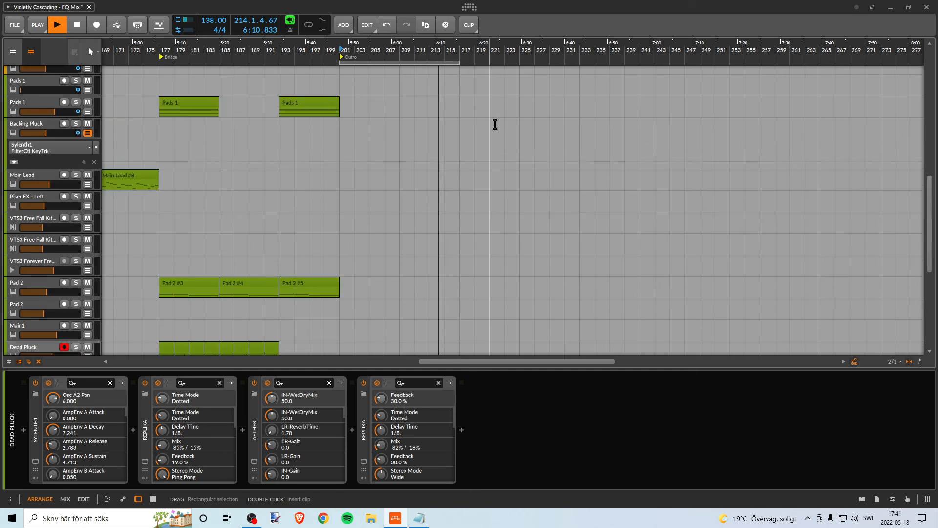
scroll(501, 133, up, 3)
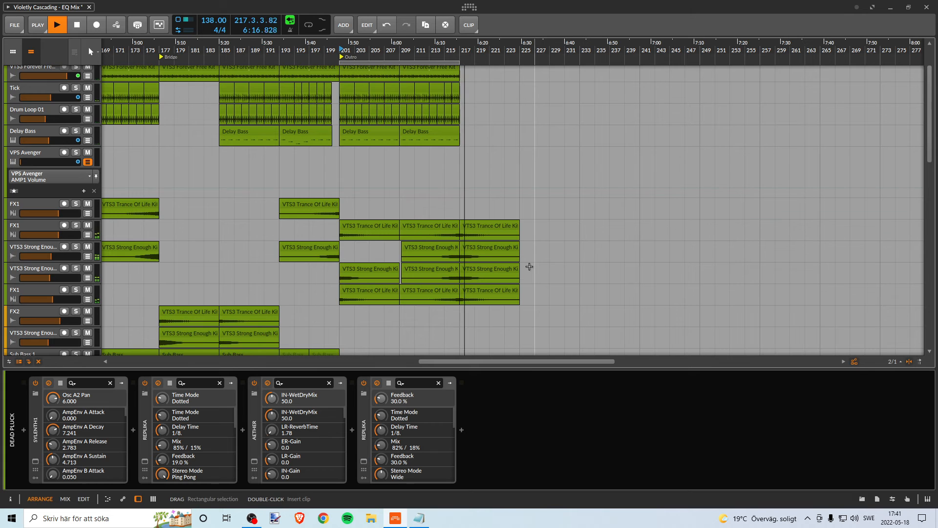
click(77, 26)
Save the project, return the loop region to bars 1–17, and save the project again.
click(18, 29)
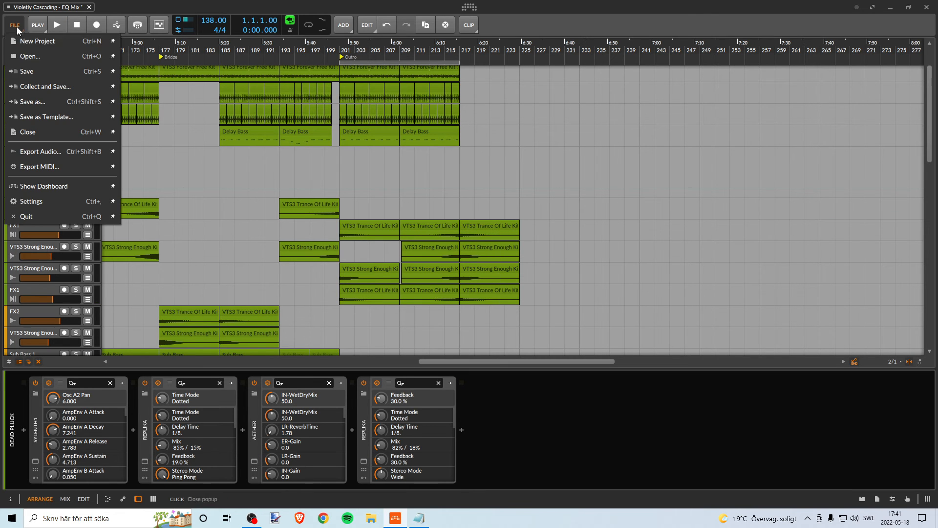
click(29, 74)
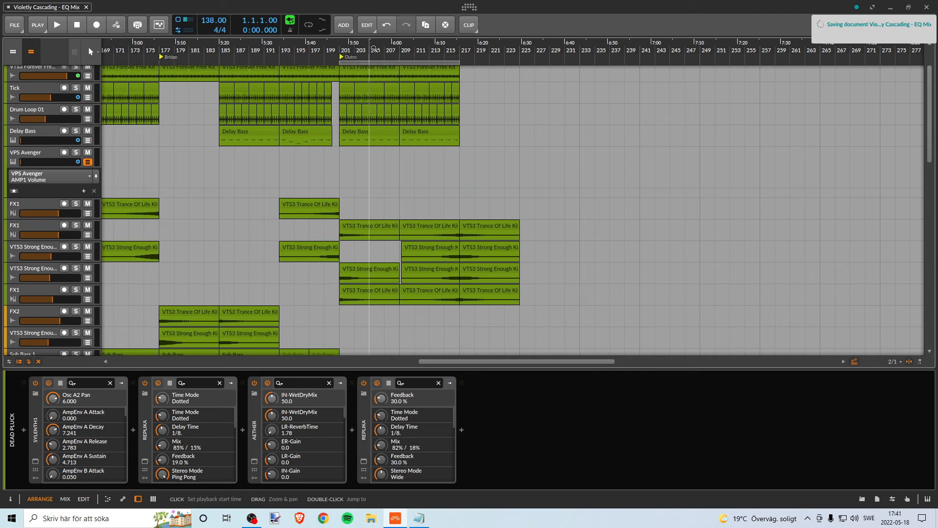
mouse_move(375, 48)
mouse_down()
mouse_move(476, 57)
mouse_move(79, 64)
mouse_up()
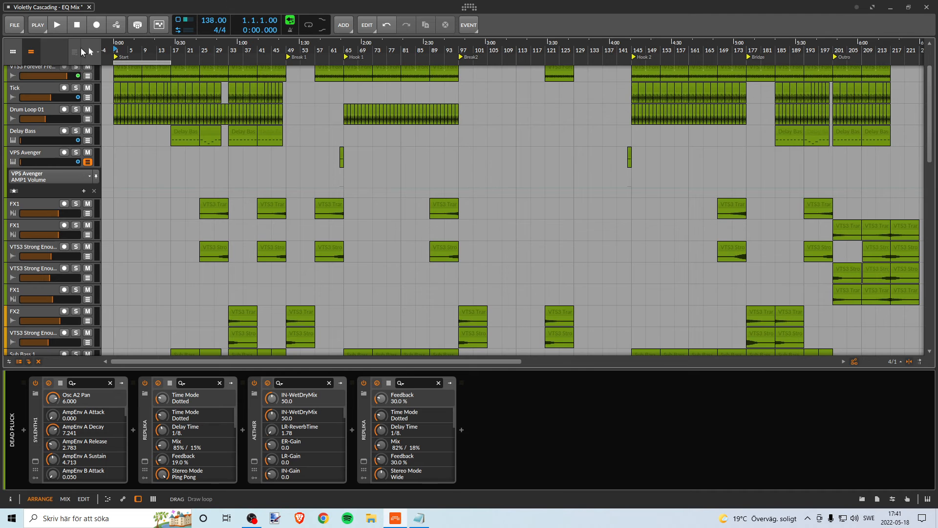
click(7, 30)
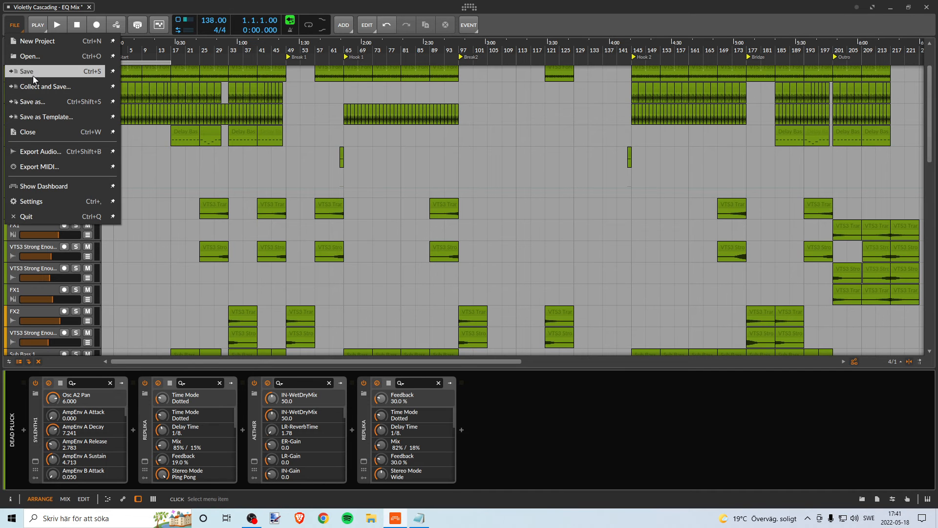
click(29, 71)
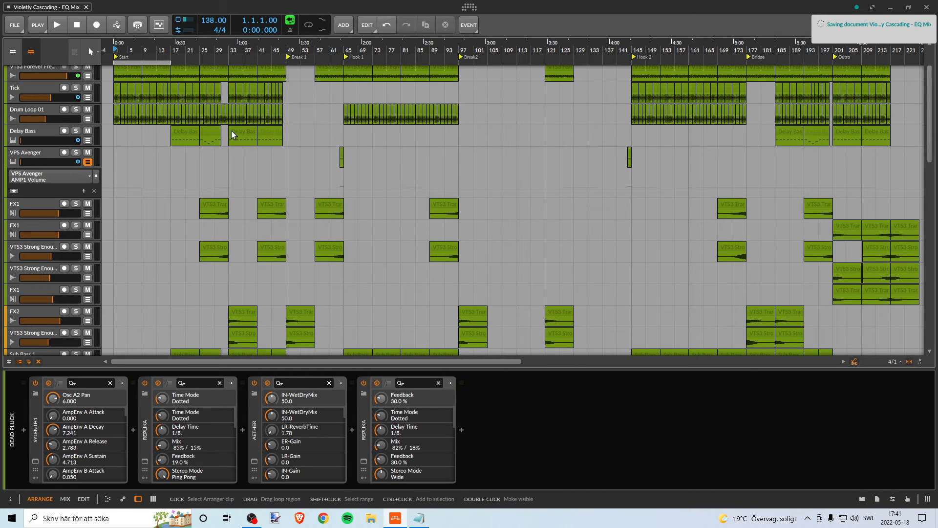
Extend the loop region to span the whole song, from bar 1 to bar 225.
click(201, 157)
scroll(205, 159, down, 10)
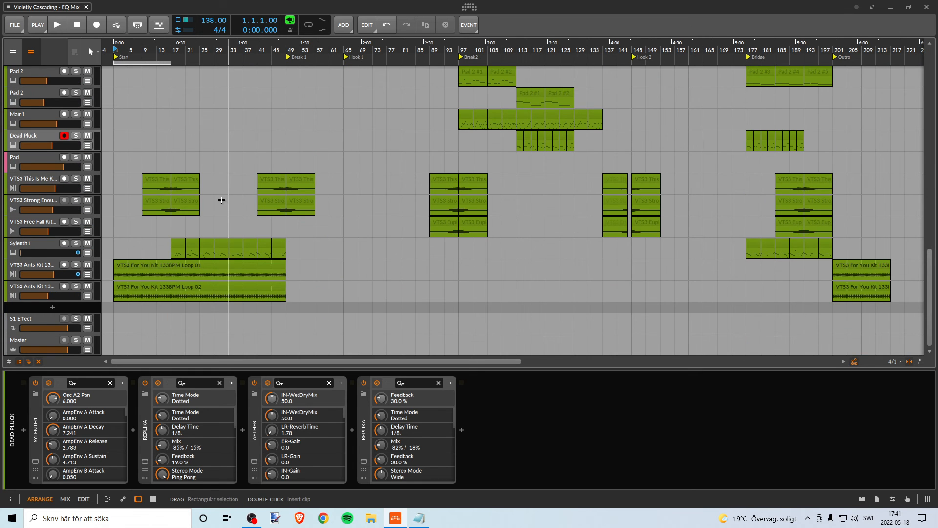
scroll(222, 199, up, 10)
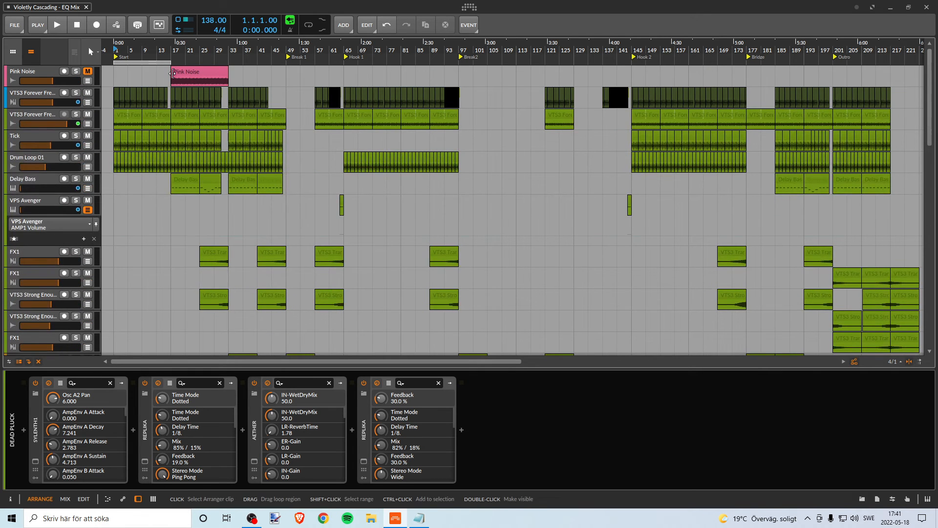
drag(170, 63, 772, 117)
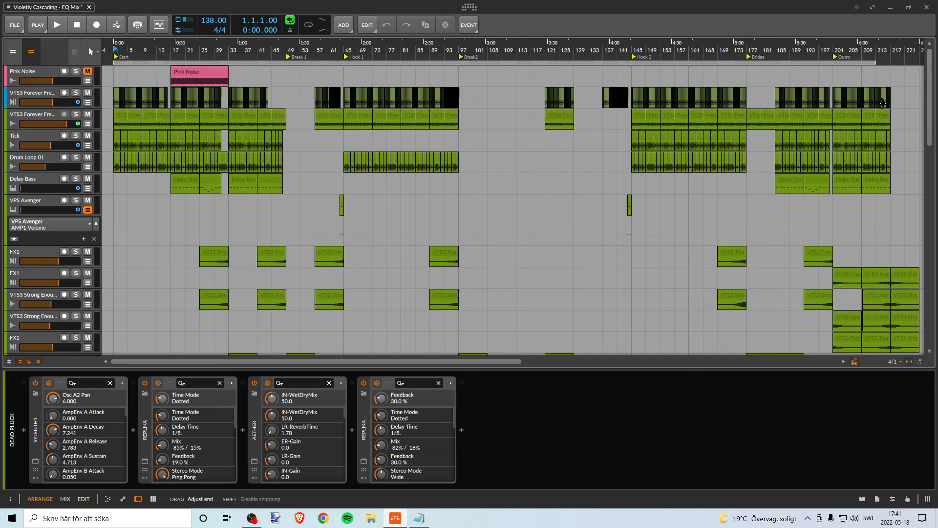
drag(883, 103, 686, 73)
drag(126, 47, 347, 73)
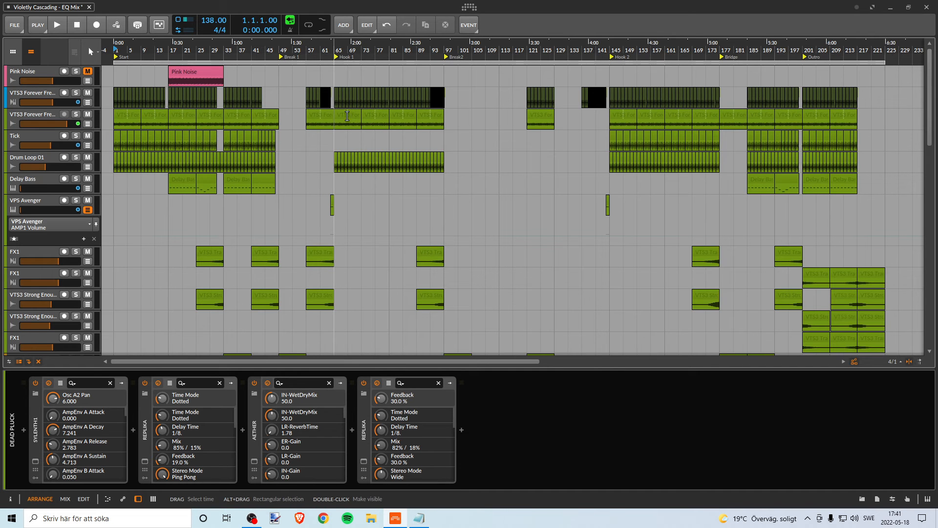
Look over all tracks of the full arrangement and save the project.
scroll(308, 196, down, 10)
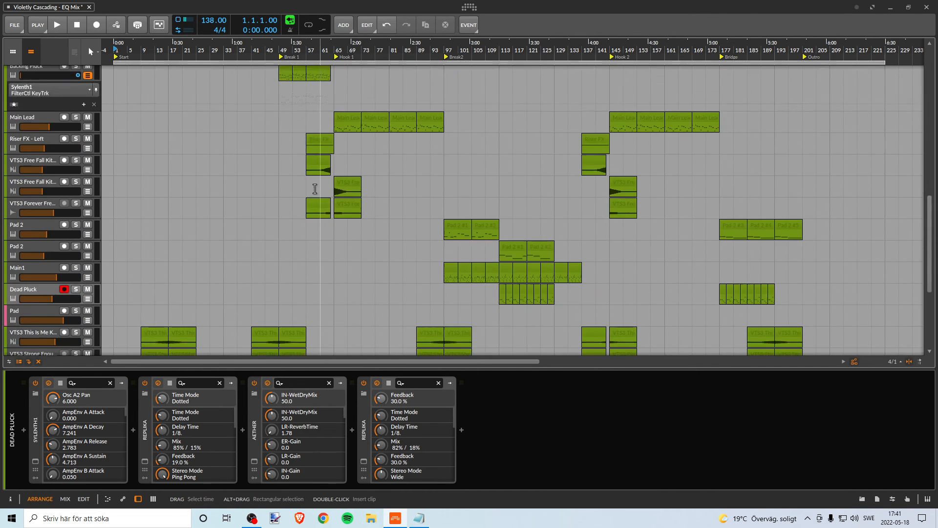
scroll(315, 188, down, 5)
scroll(316, 188, up, 5)
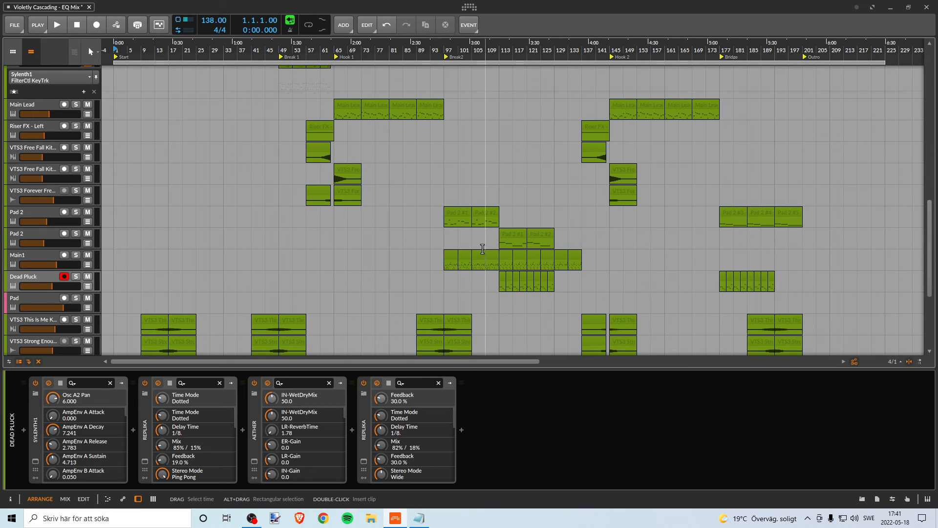
scroll(502, 272, down, 5)
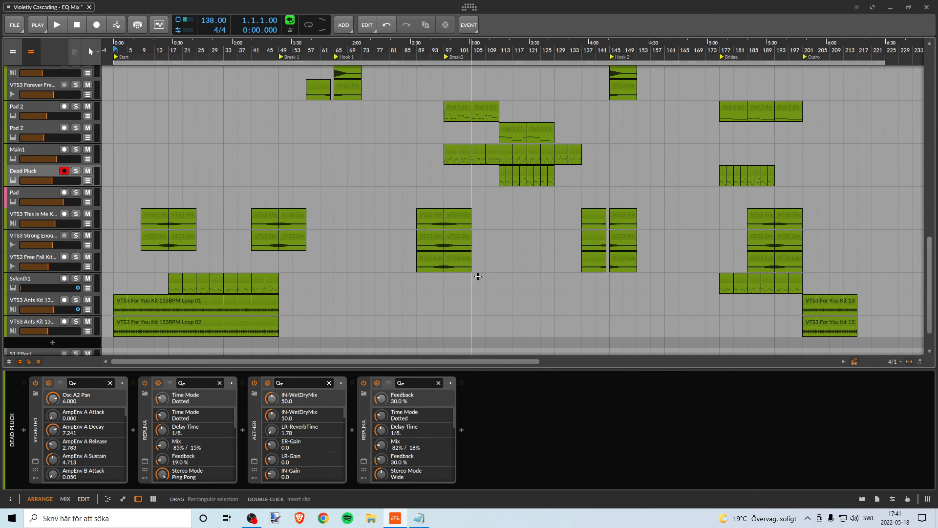
scroll(256, 226, up, 10)
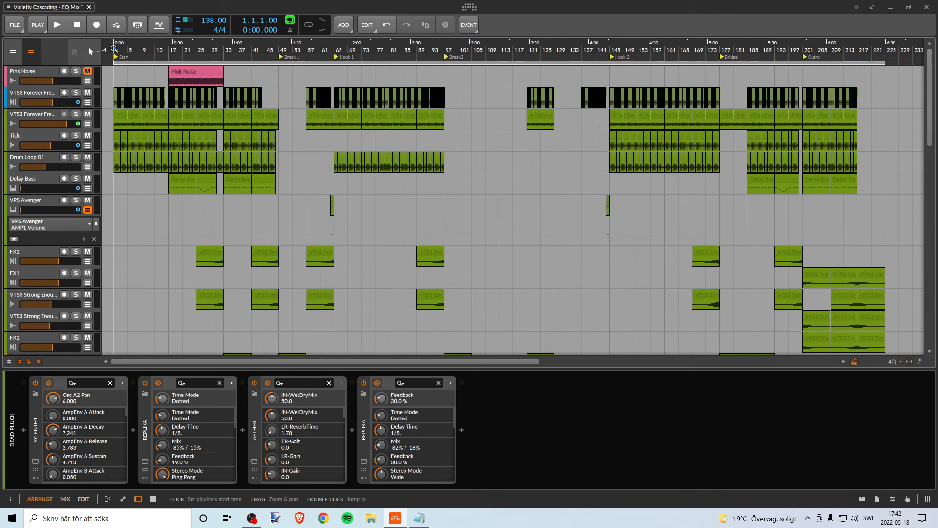
click(14, 25)
click(30, 69)
Hide the automation lanes of the Backing Pluck and VPS Avenger tracks and save the project.
scroll(163, 237, down, 10)
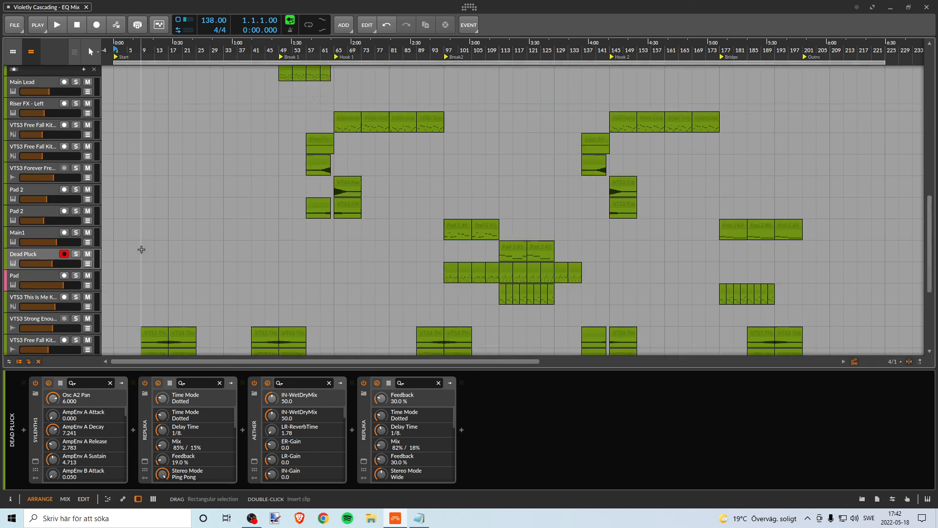
scroll(141, 237, up, 10)
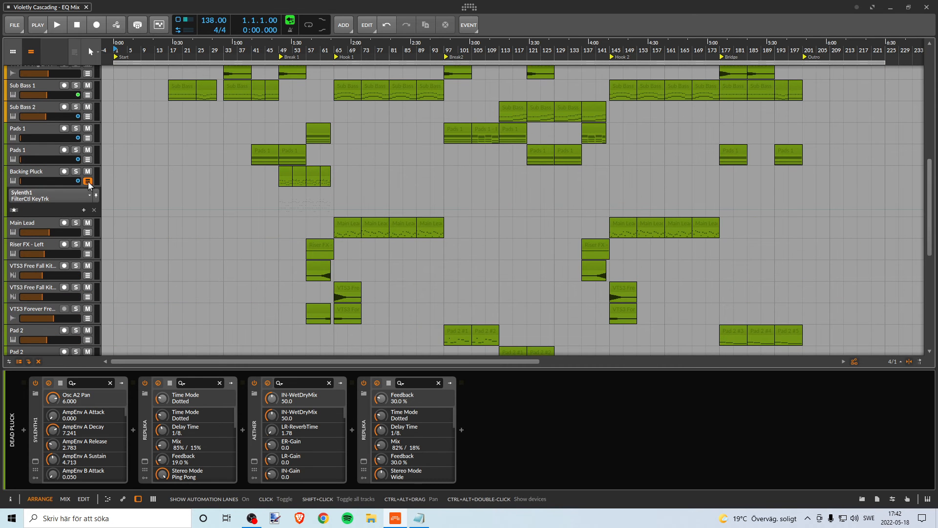
scroll(88, 173, down, 10)
scroll(88, 257, up, 20)
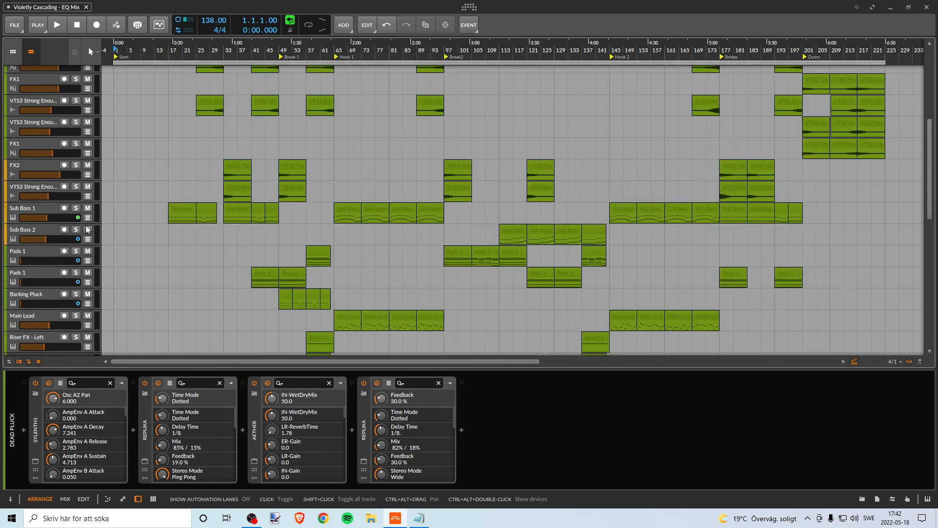
click(88, 121)
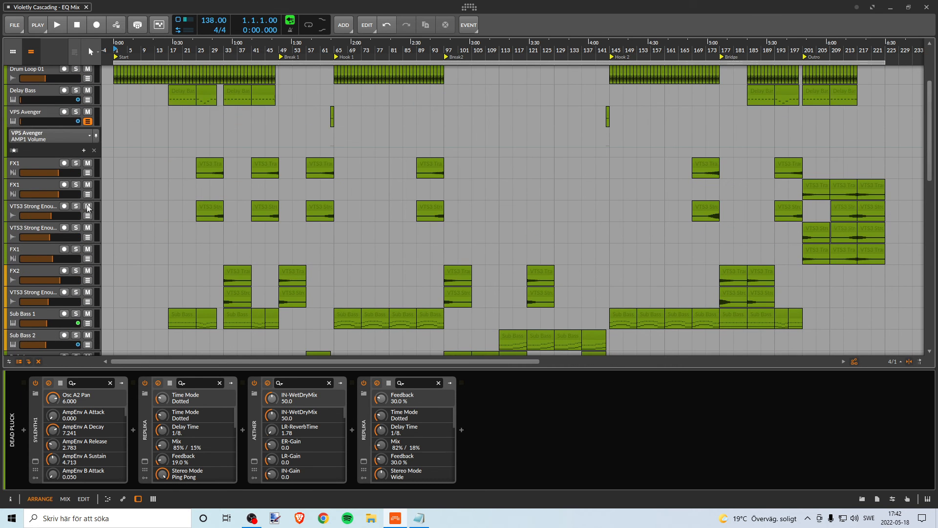
click(88, 121)
scroll(68, 88, up, 4)
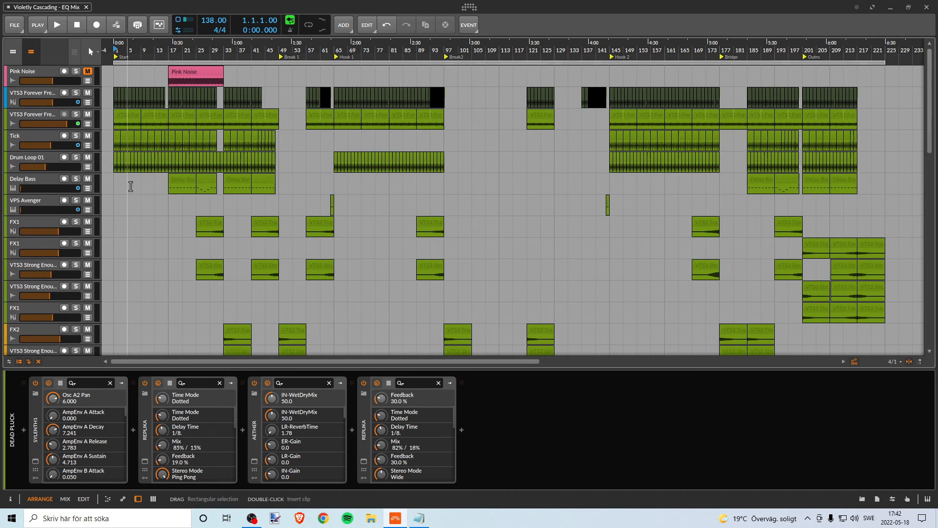
click(14, 25)
click(63, 76)
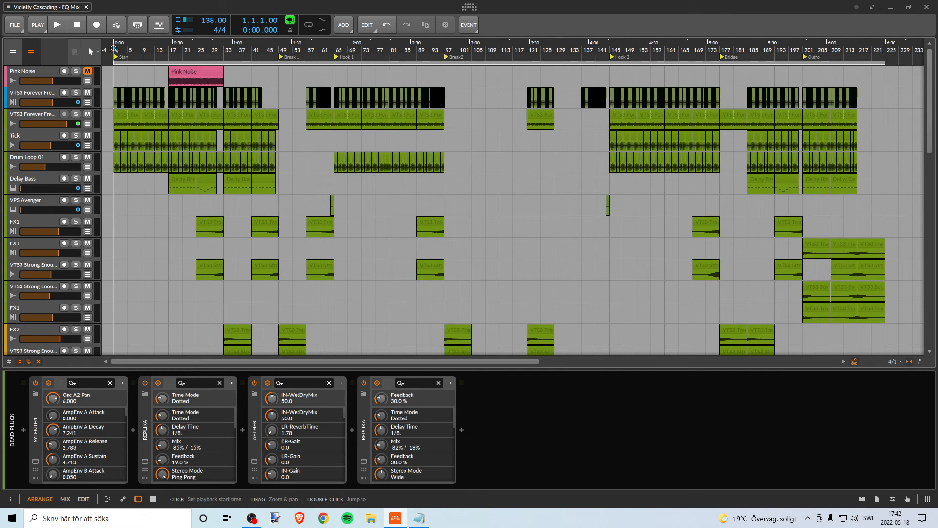
Play the song from the start, watch the track levels in the mixer view, and return to the arrangement view.
key(space)
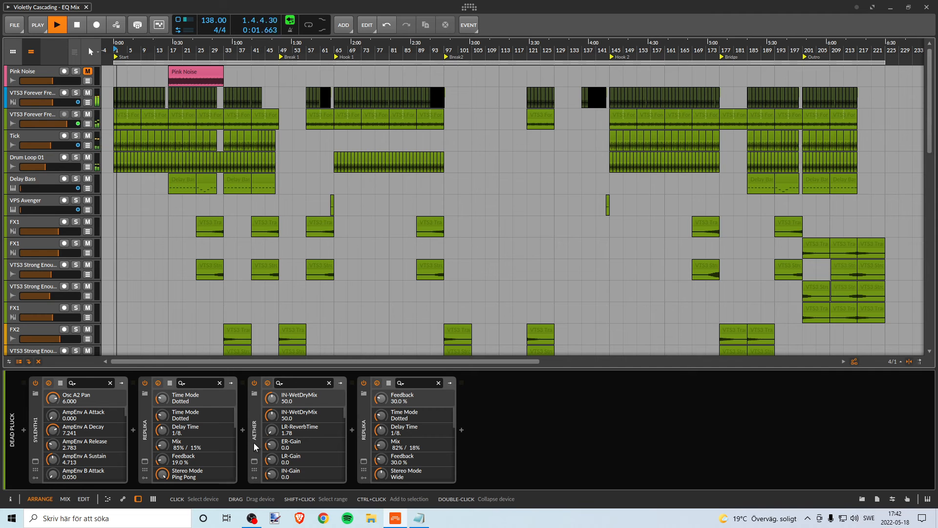
key(alt+2)
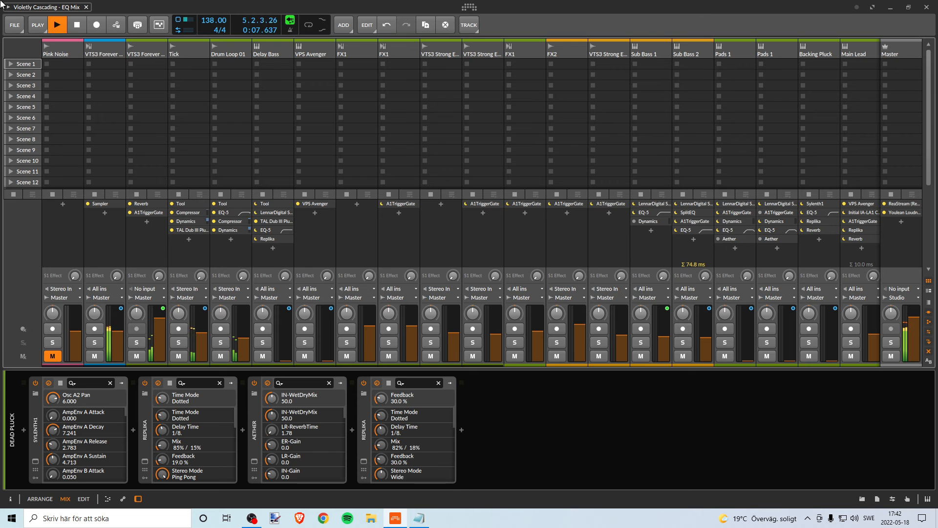
key(alt+1)
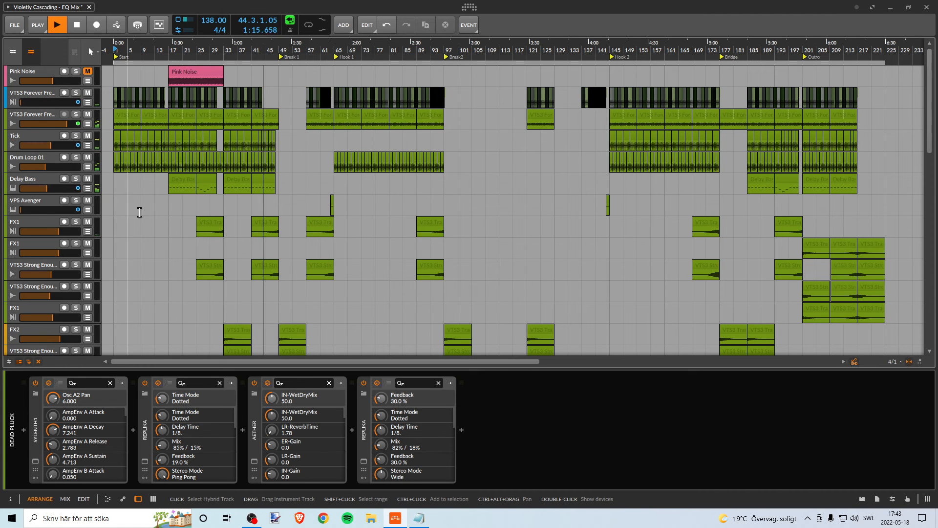
Copy the Tick clips from Hook 2 at bars 145–177 to Hook 1 at bars 65–97.
click(612, 139)
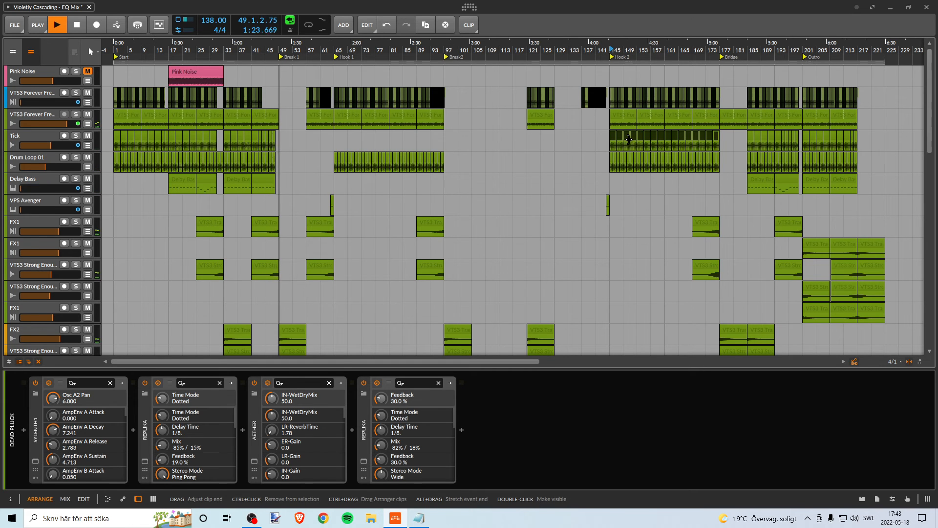
drag(613, 136, 338, 134)
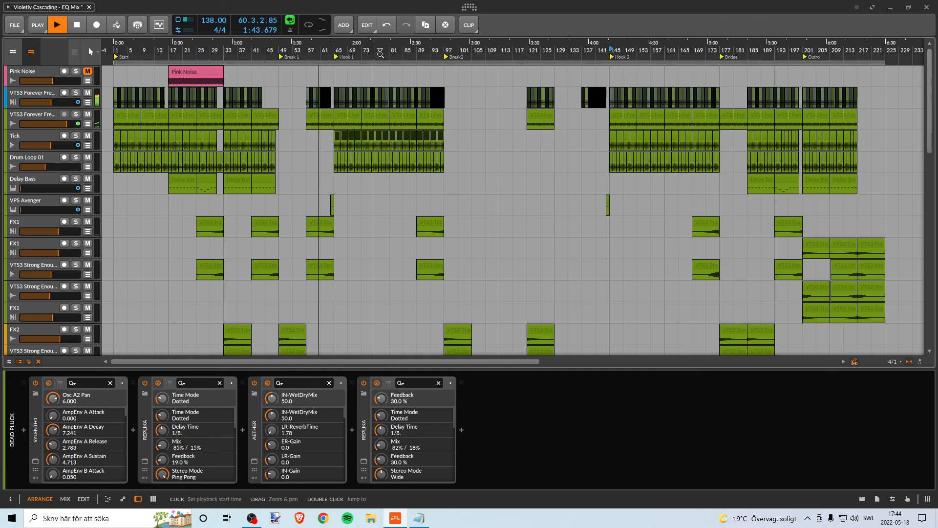
Follow the playback through Hook 1 into Break 2, examining all tracks and the drum clips at bars 93–97.
drag(385, 61, 386, 67)
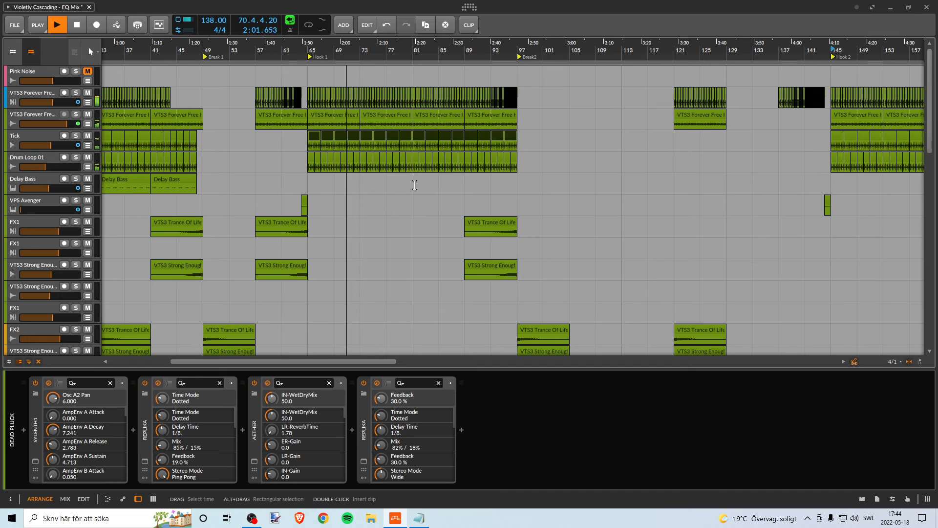
scroll(414, 185, down, 5)
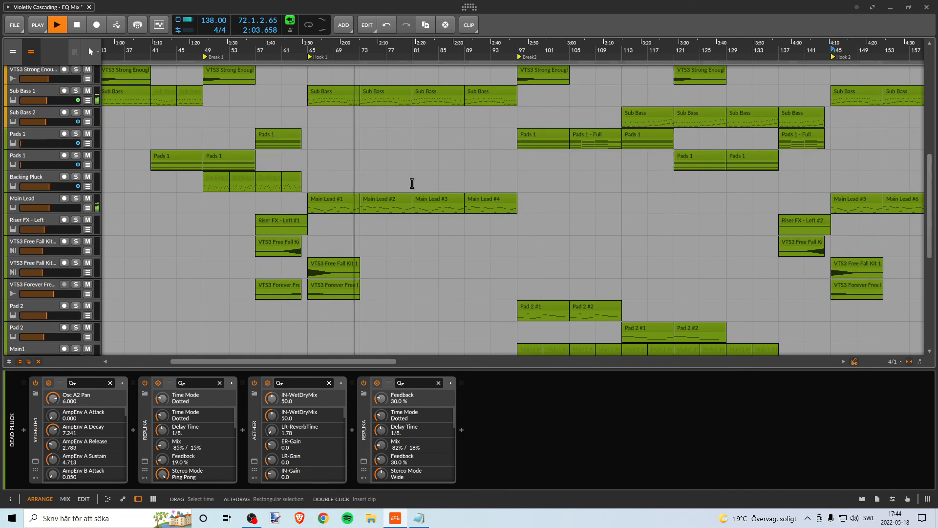
scroll(409, 181, down, 3)
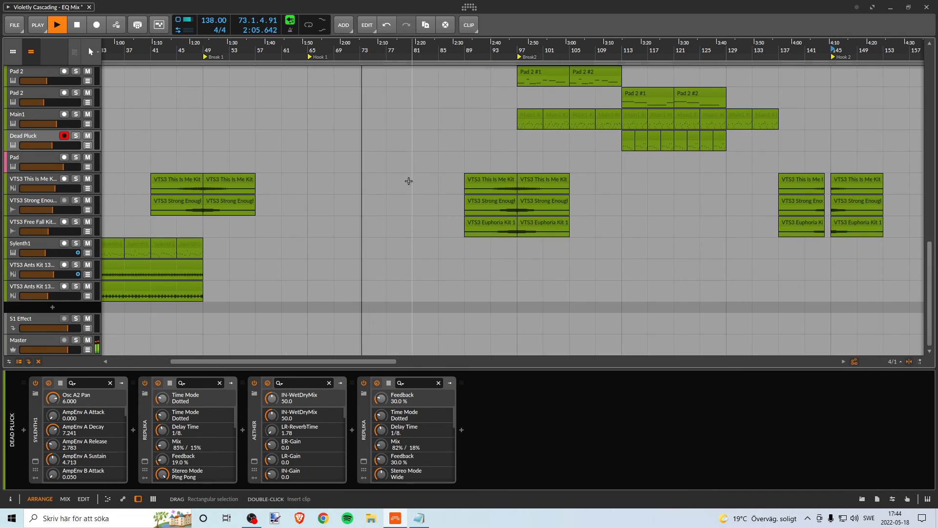
scroll(410, 181, up, 10)
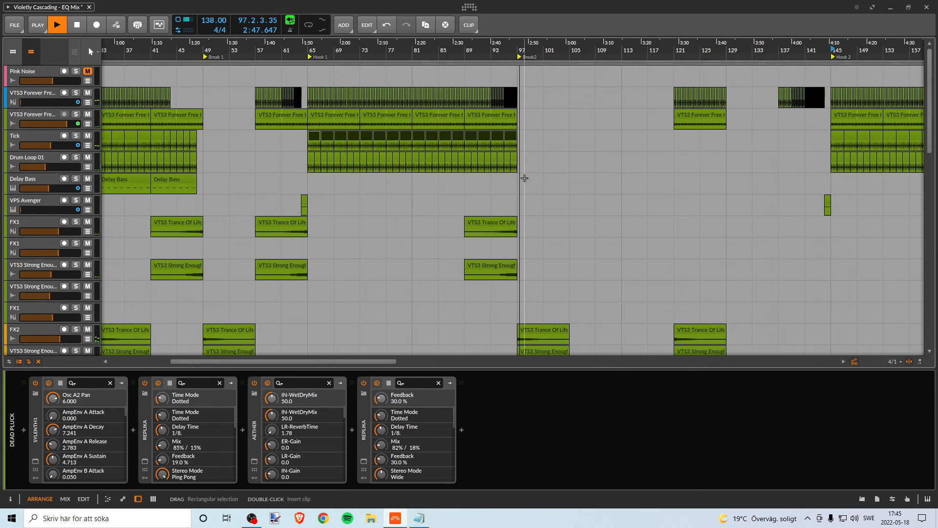
scroll(548, 207, down, 15)
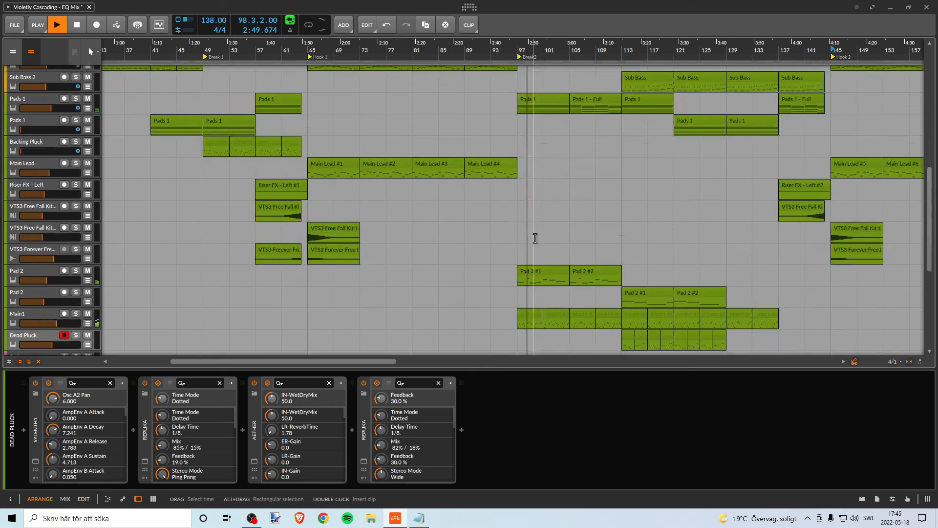
scroll(533, 242, up, 15)
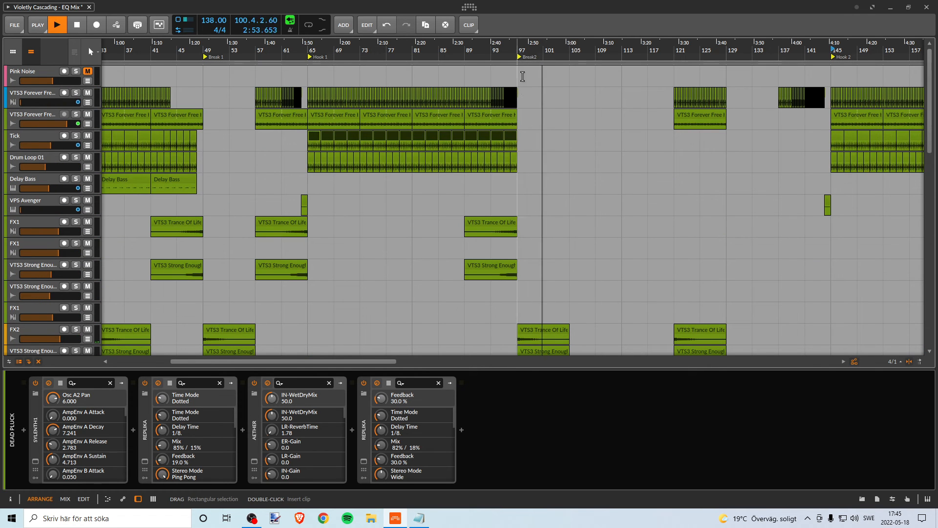
drag(506, 48, 507, 119)
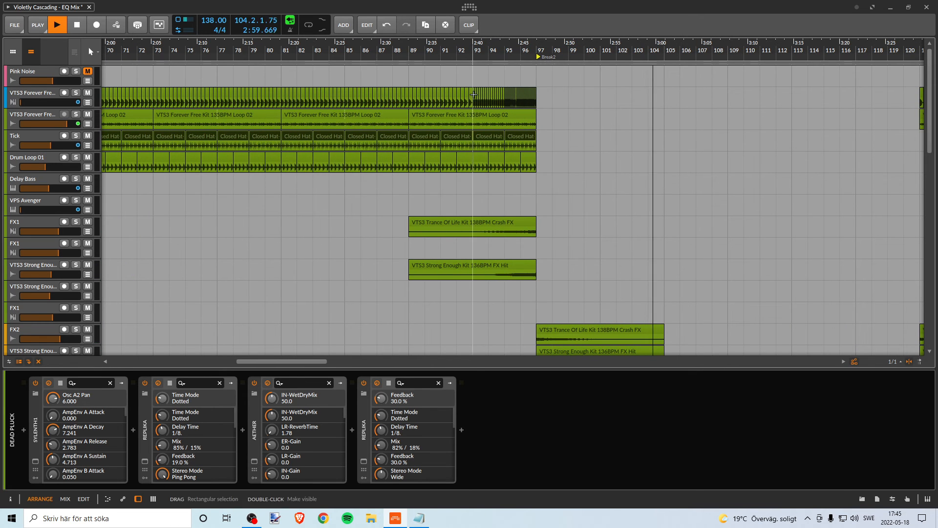
click(473, 98)
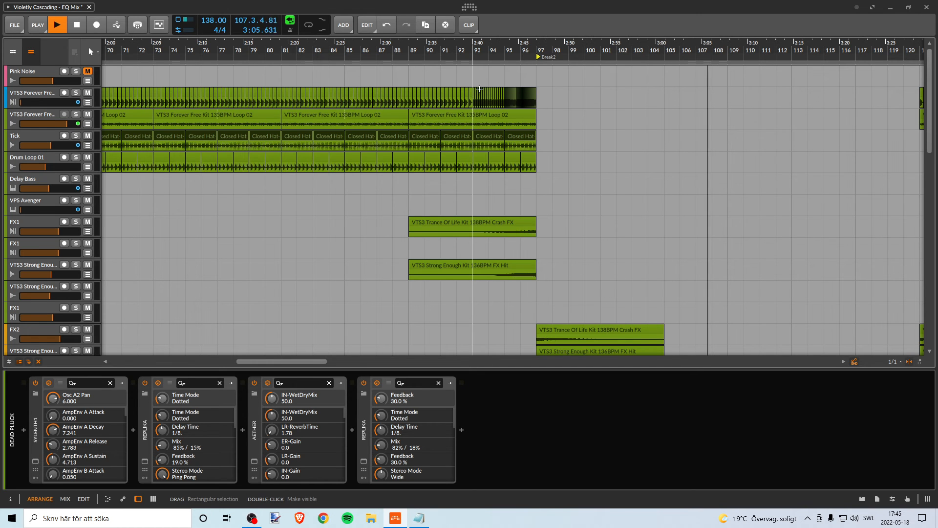
drag(470, 54, 336, 51)
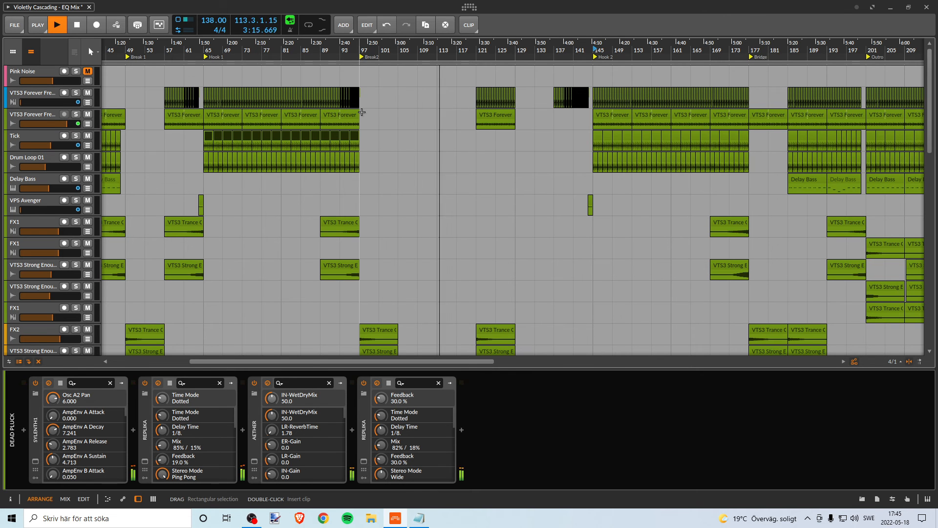
Examine the Break 2 bass, pad and FX tracks during playback, including their levels in the mixer view.
scroll(468, 175, down, 3)
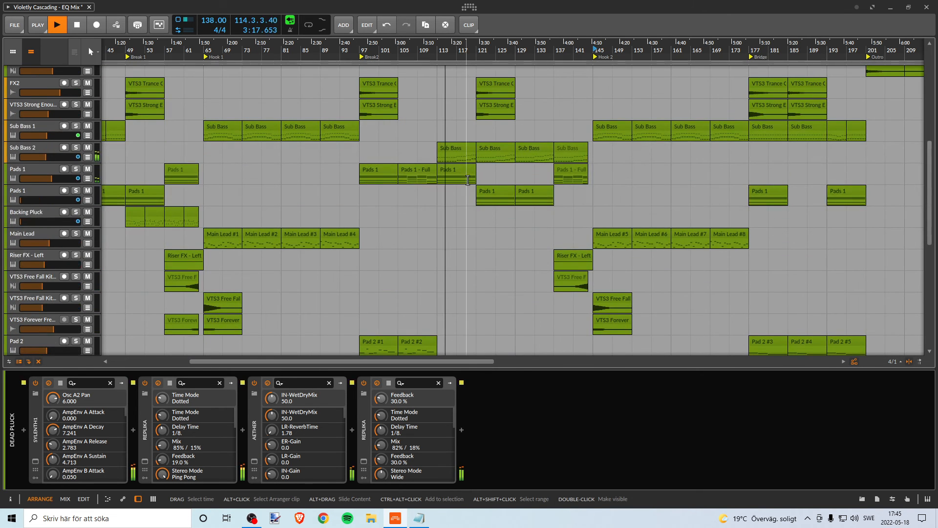
key(alt+2)
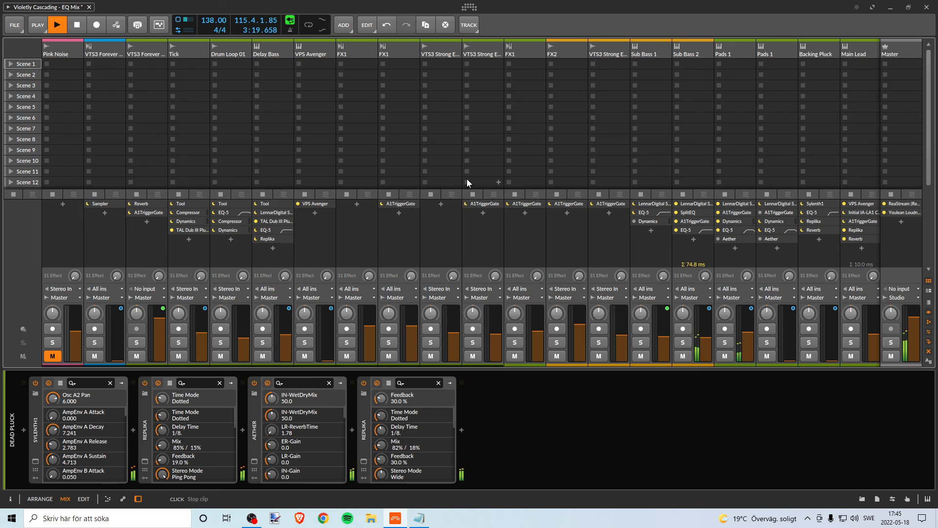
key(alt+1)
scroll(489, 178, up, 1)
scroll(491, 177, up, 1)
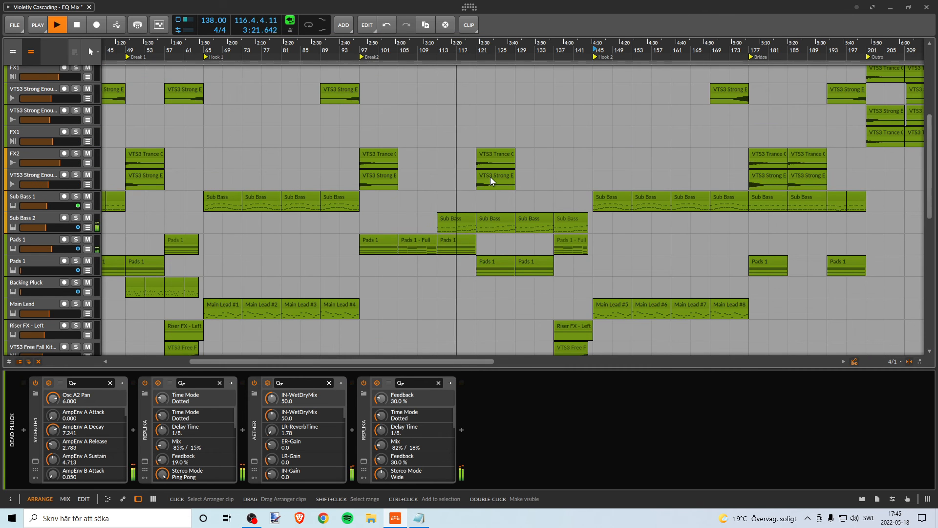
scroll(491, 177, down, 1)
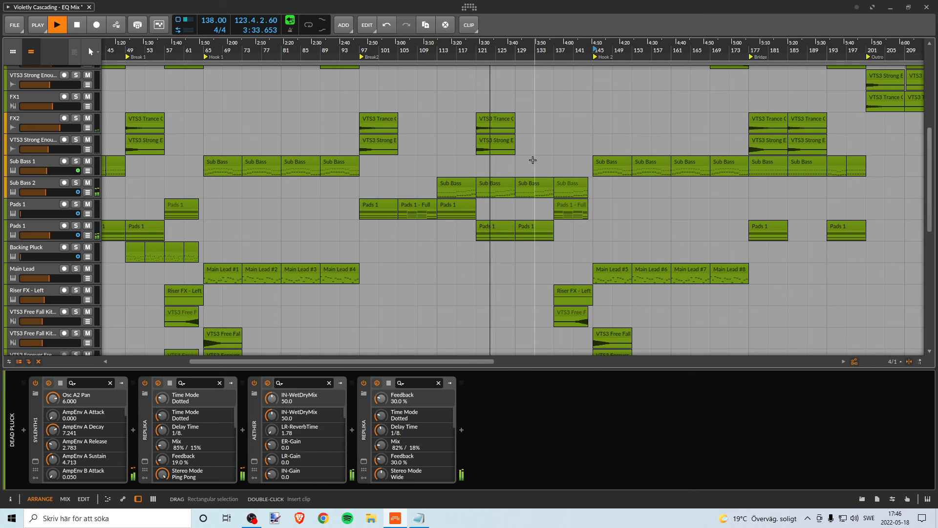
scroll(598, 205, up, 3)
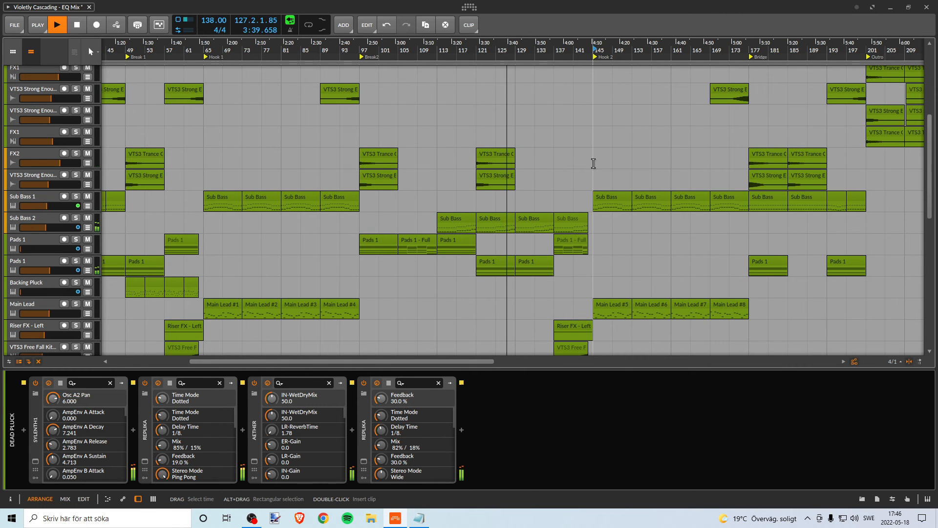
scroll(592, 159, up, 6)
scroll(590, 157, up, 2)
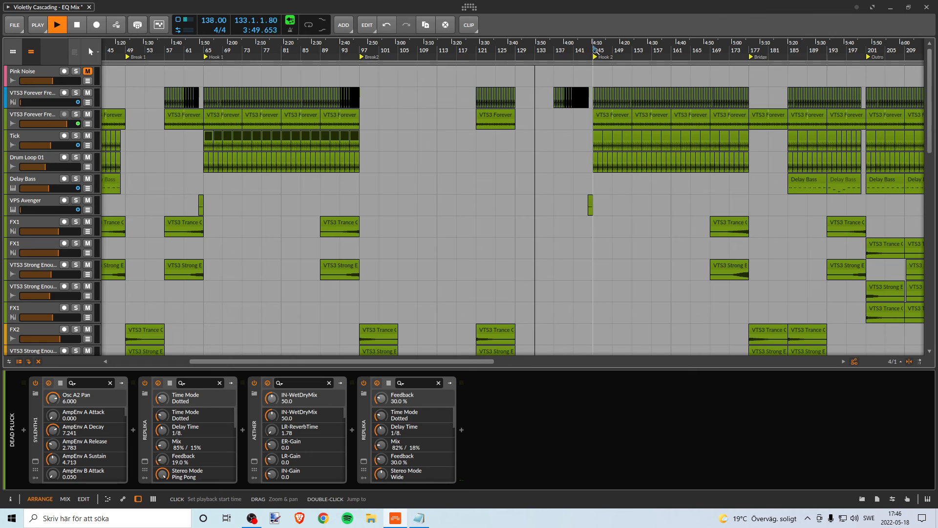
Follow the playback through the build-up and Hook 2, examining the drum, bass, lead and FX clips from bar 137 to 177.
drag(593, 50, 438, 58)
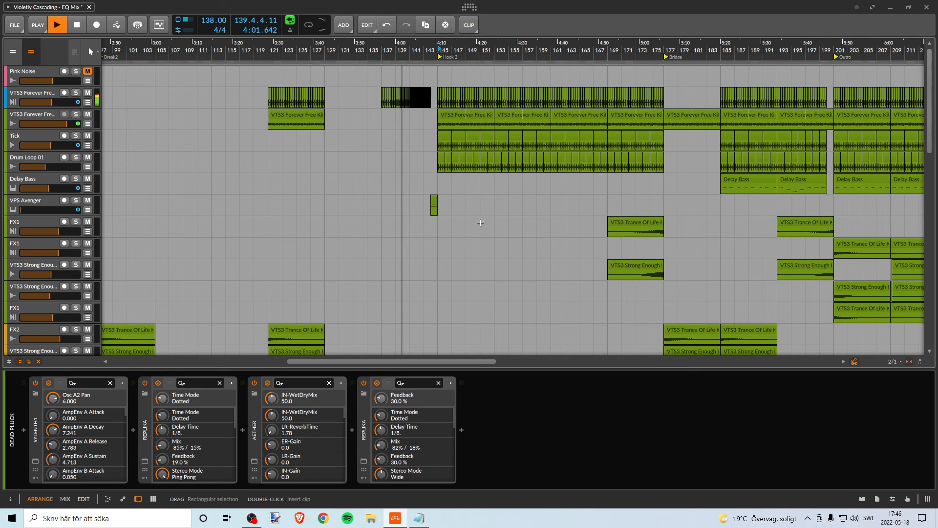
scroll(467, 219, down, 2)
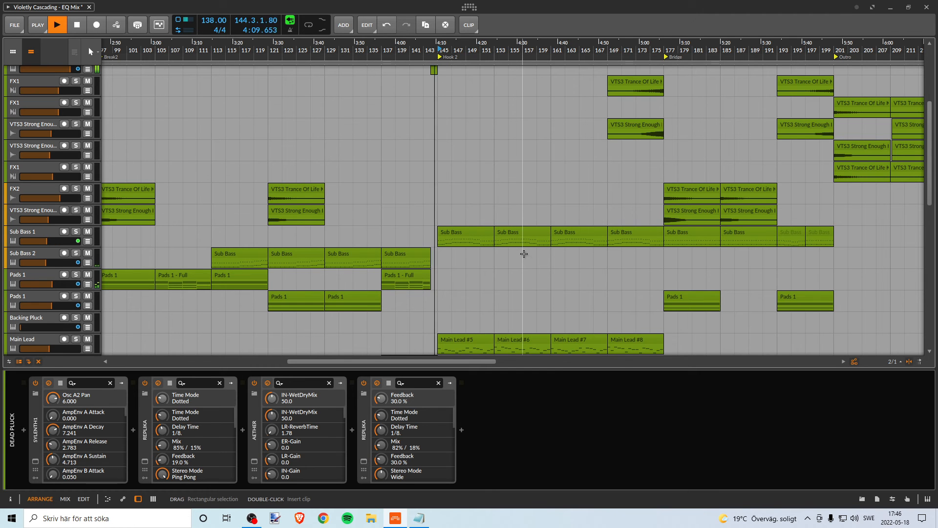
scroll(527, 251, up, 2)
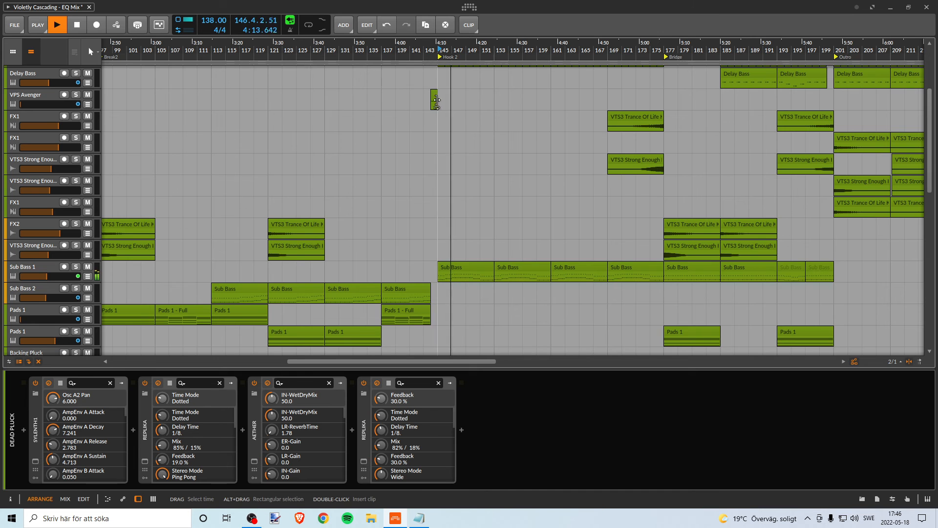
scroll(484, 202, up, 5)
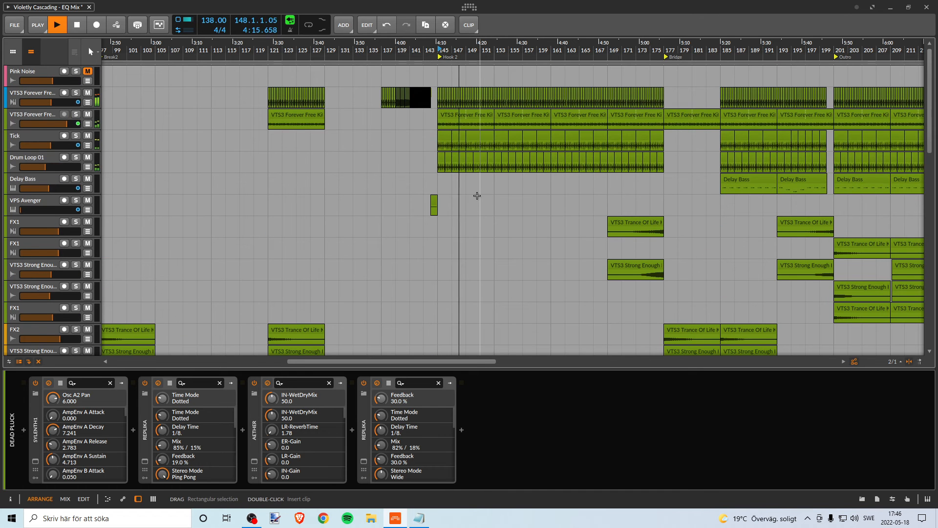
scroll(477, 195, down, 5)
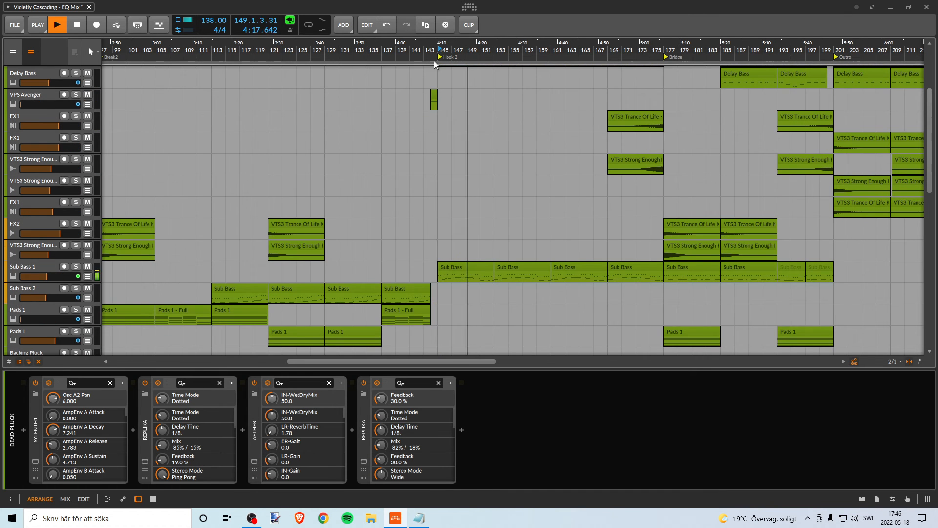
scroll(477, 162, up, 5)
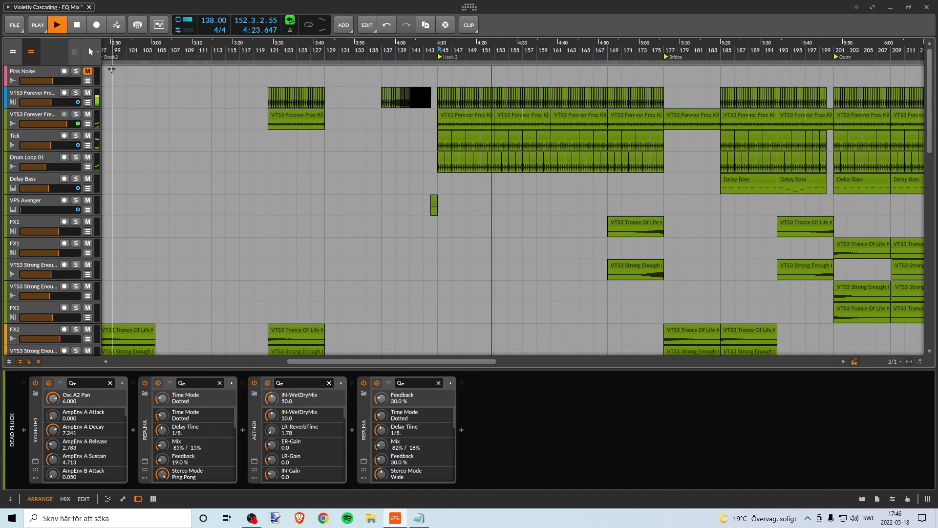
scroll(570, 232, down, 2)
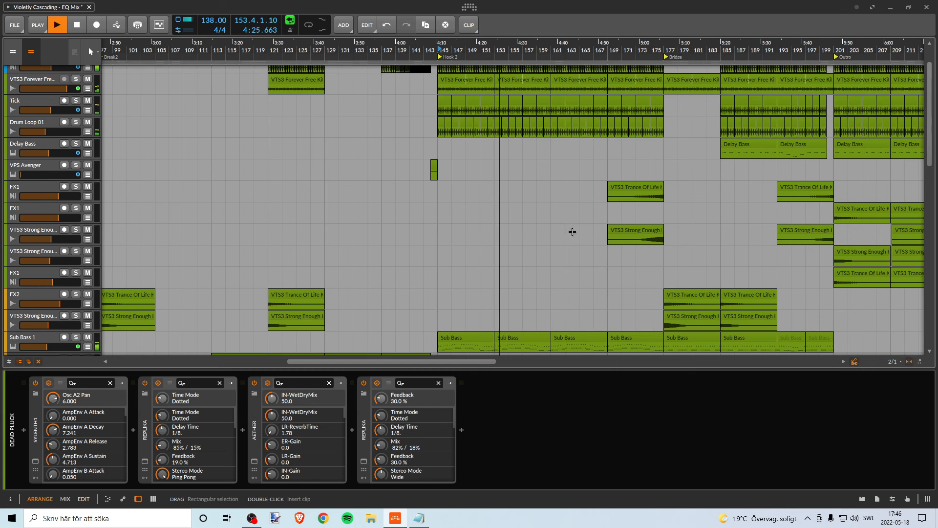
drag(508, 51, 460, 54)
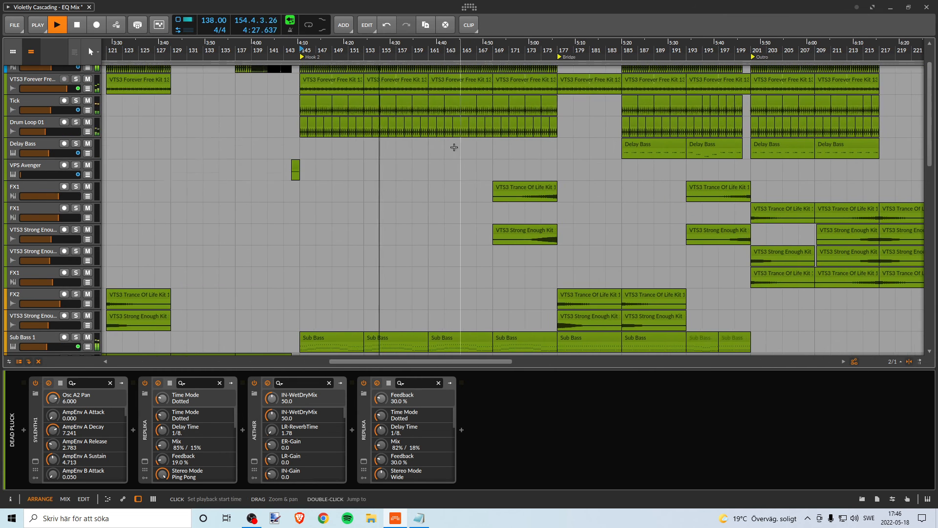
scroll(456, 146, up, 1)
scroll(451, 139, down, 7)
scroll(451, 142, down, 10)
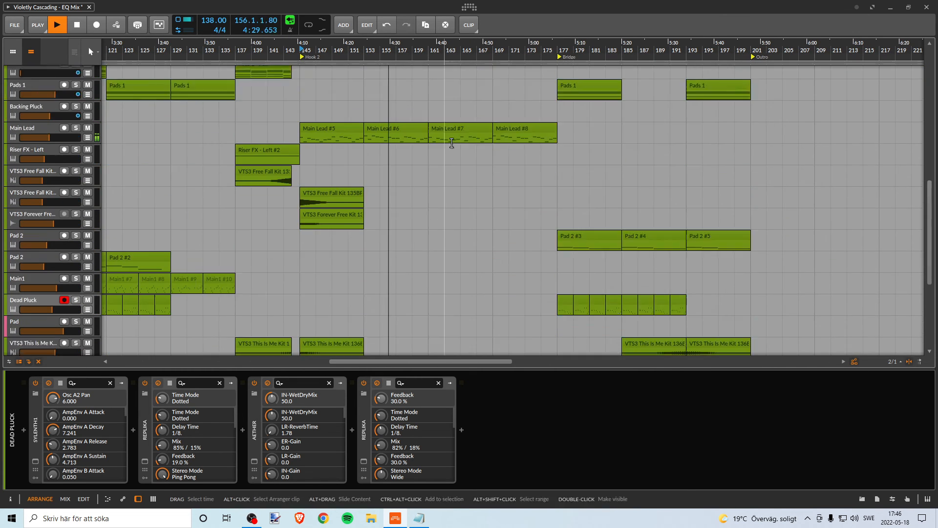
scroll(454, 146, up, 6)
scroll(454, 145, up, 8)
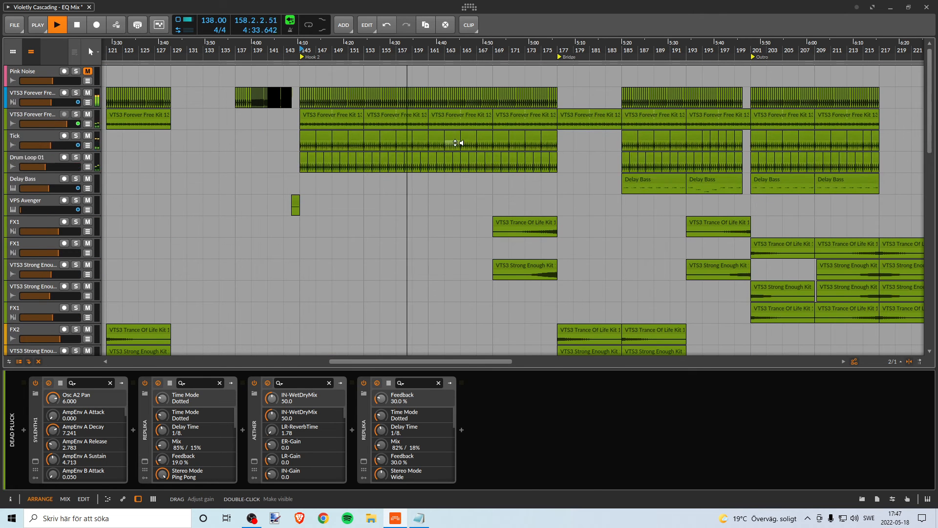
scroll(457, 142, down, 2)
scroll(457, 145, up, 2)
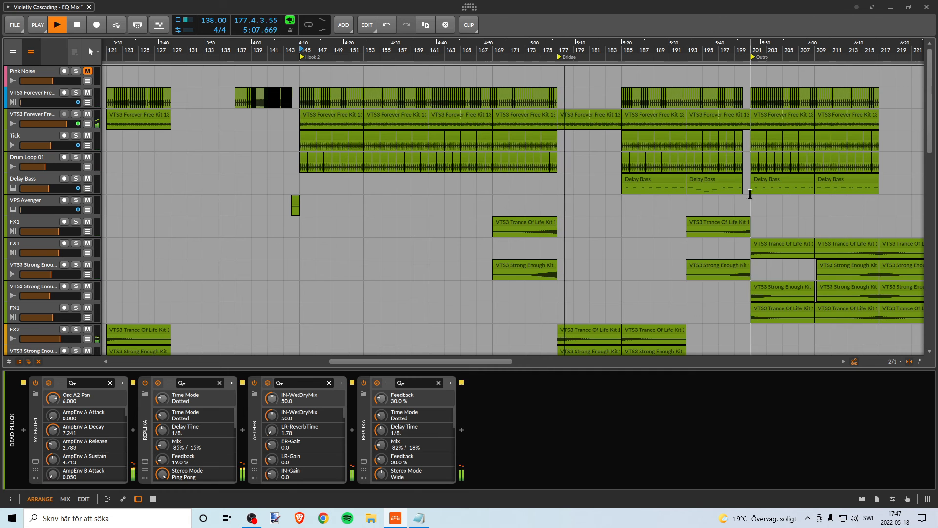
Follow the playback through the Bridge into the Outro, examining the tracks down to the Master.
scroll(712, 270, down, 3)
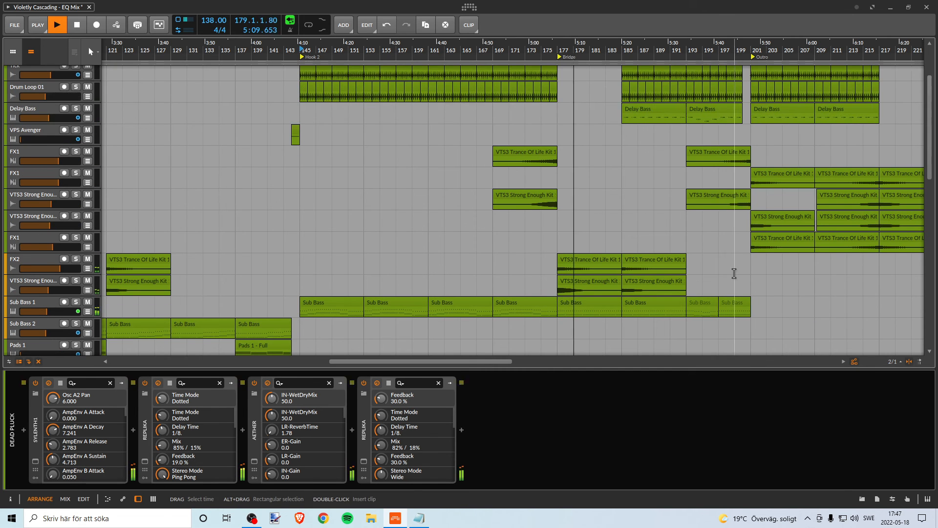
scroll(723, 277, down, 15)
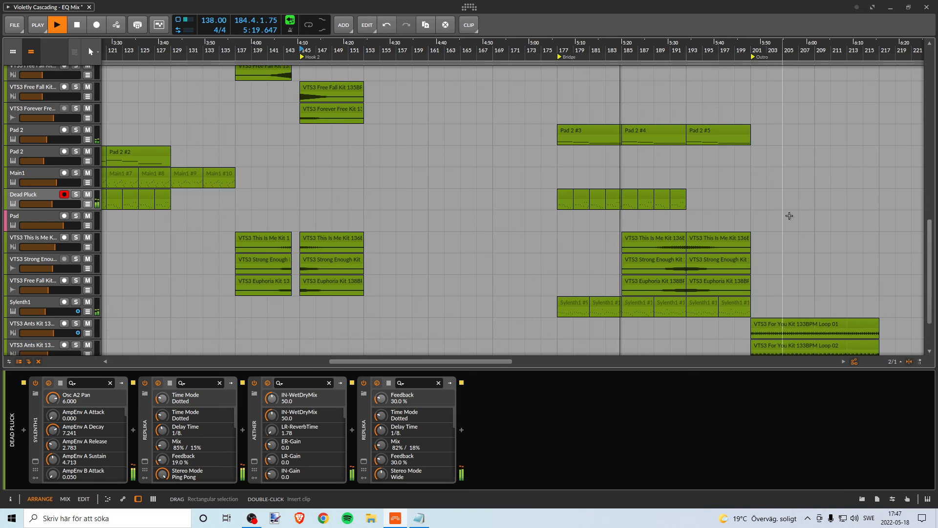
scroll(789, 215, down, 2)
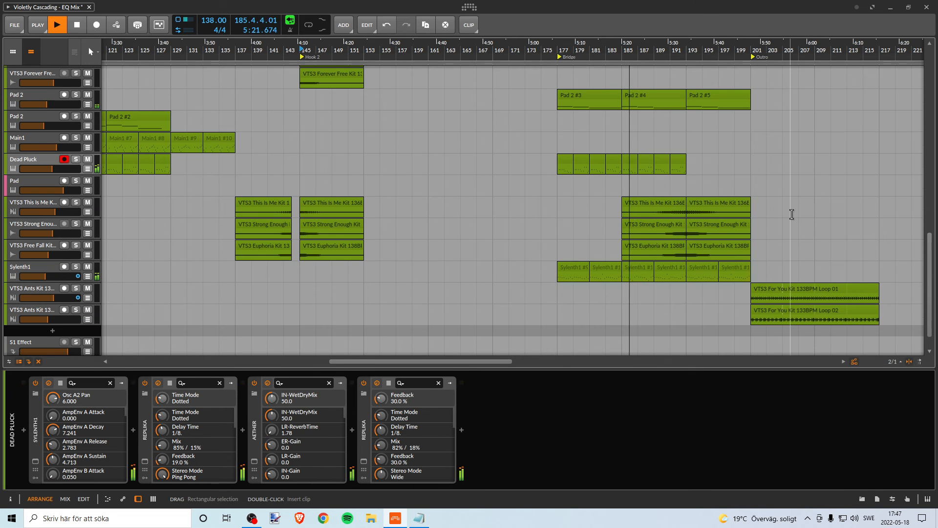
scroll(791, 213, up, 2)
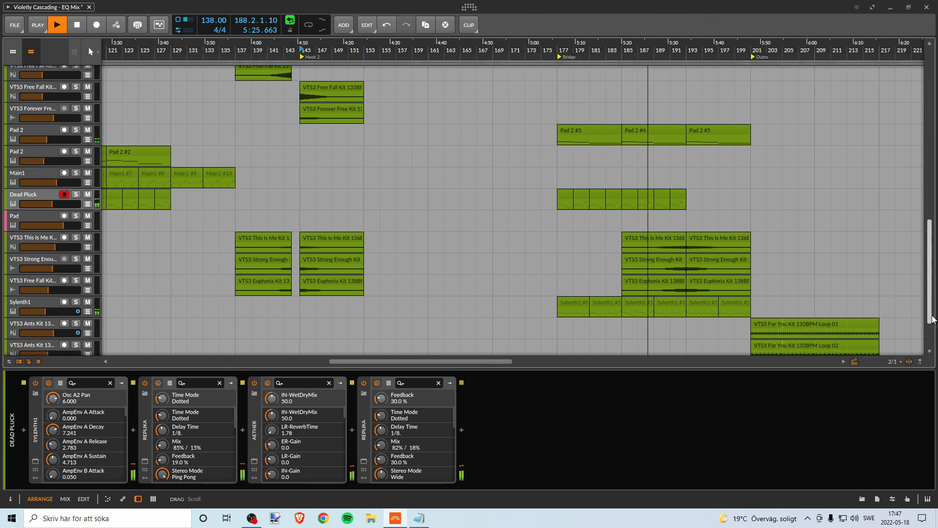
drag(932, 319, 917, 334)
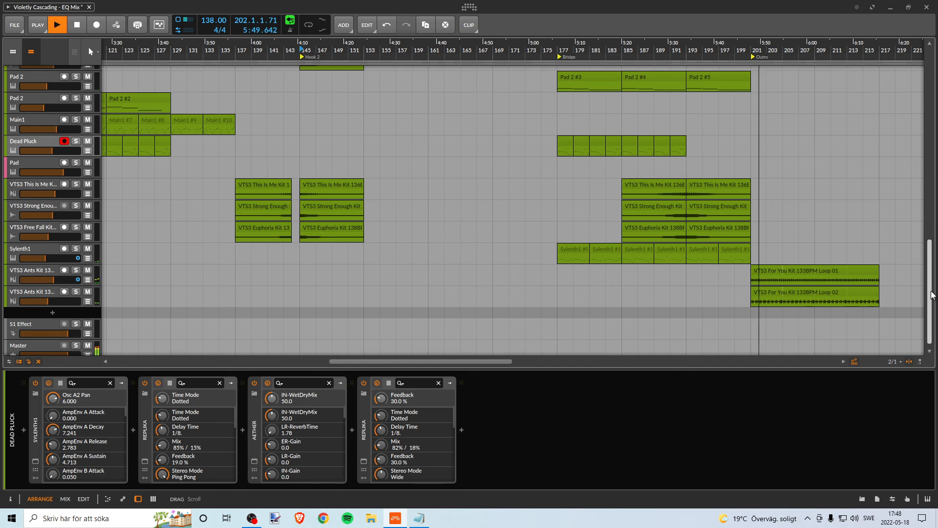
scroll(932, 294, down, 1)
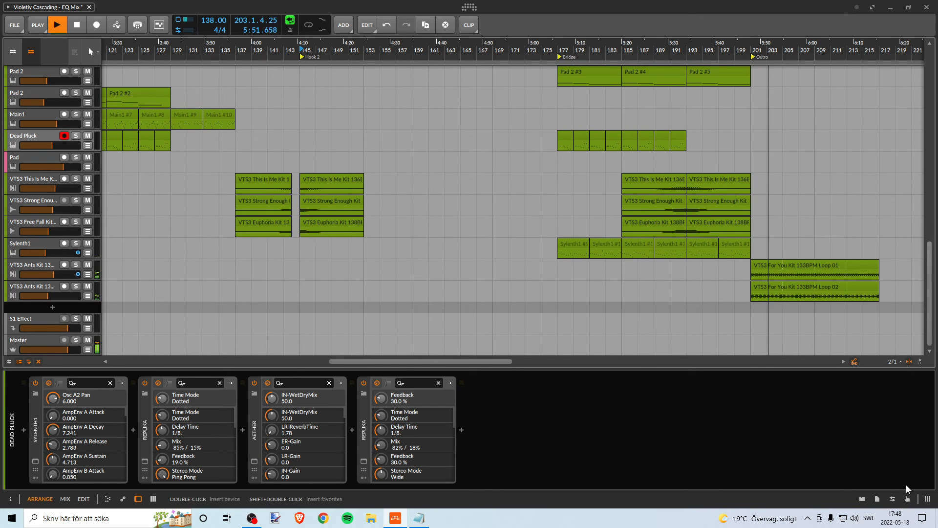
click(901, 518)
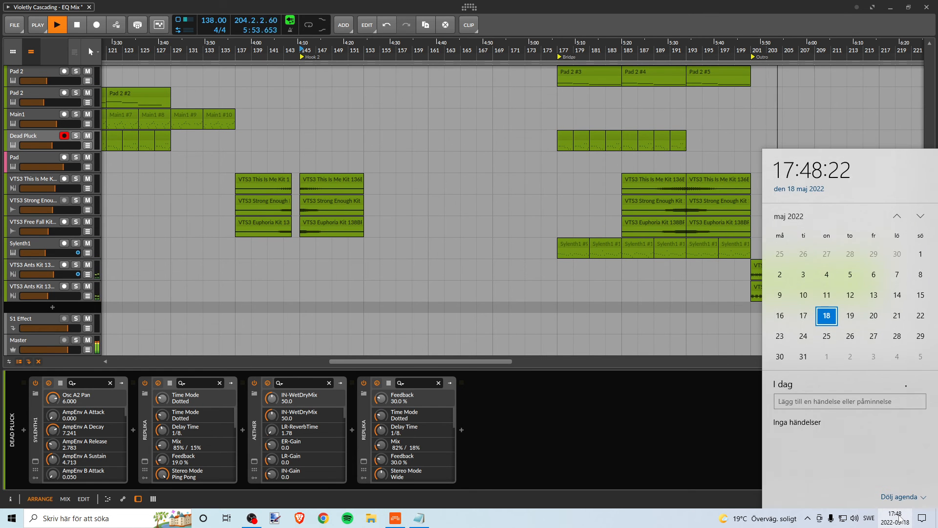
click(901, 518)
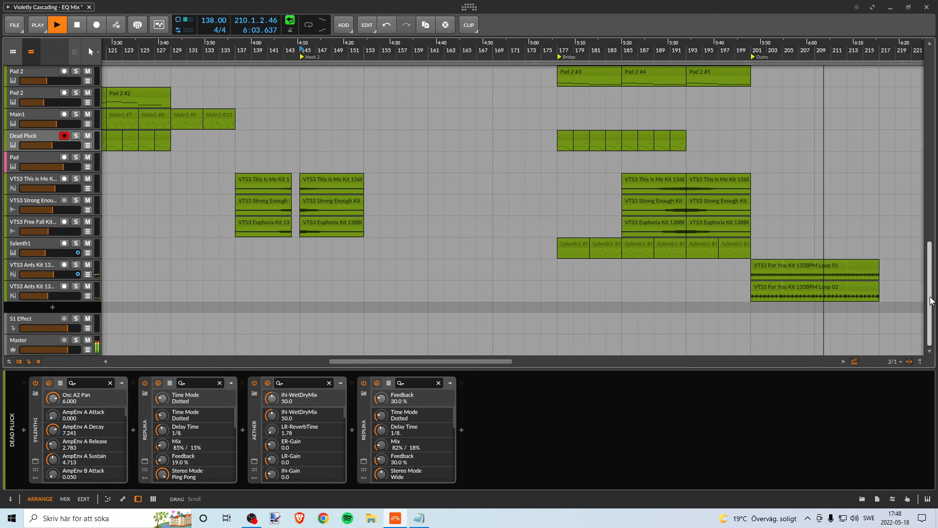
drag(931, 298, 910, 321)
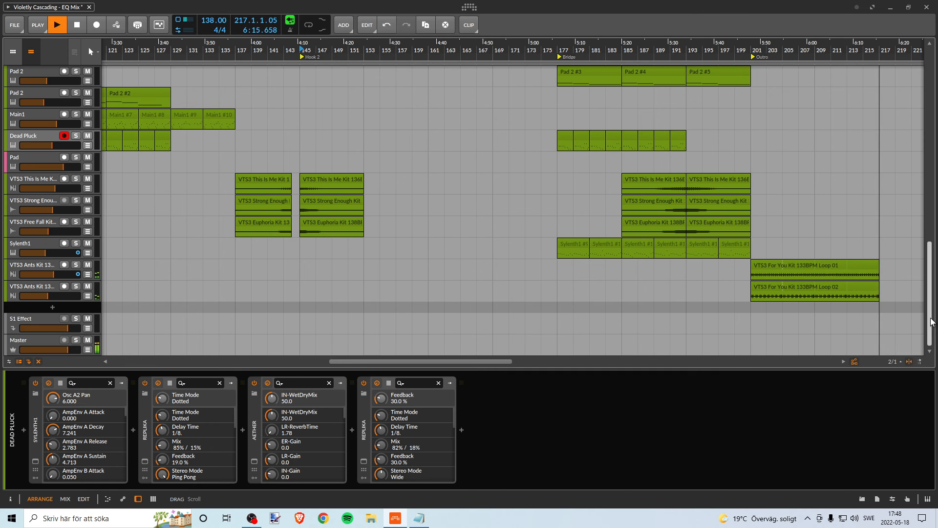
Stop the playback after the Outro, return to the first tracks and save the project.
drag(931, 319, 931, 122)
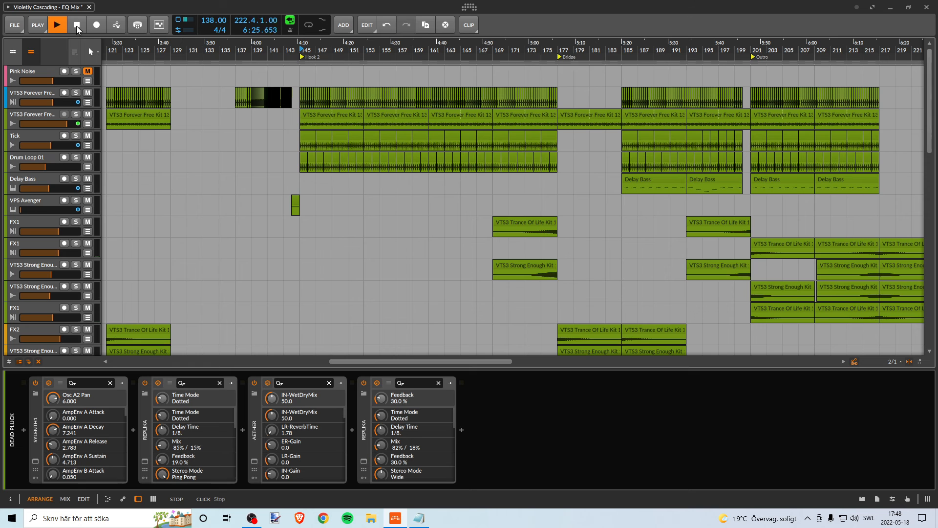
click(14, 25)
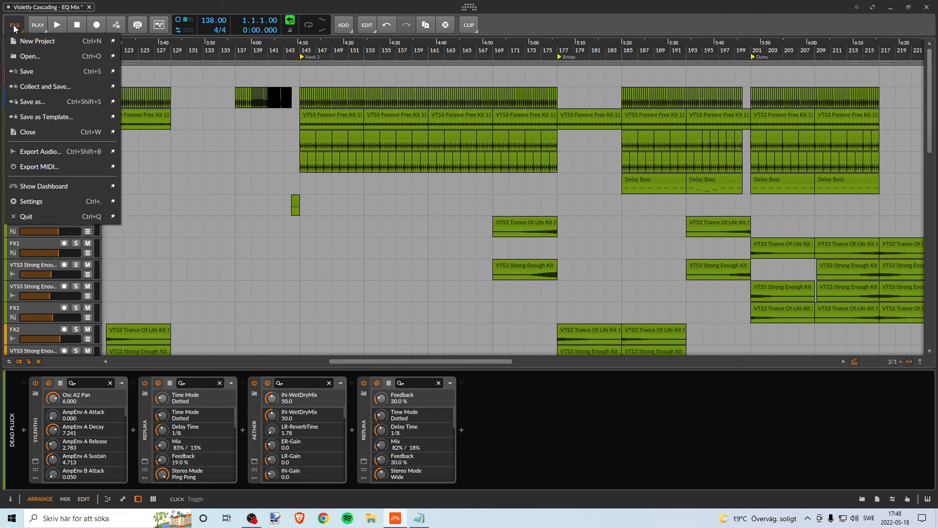
click(28, 78)
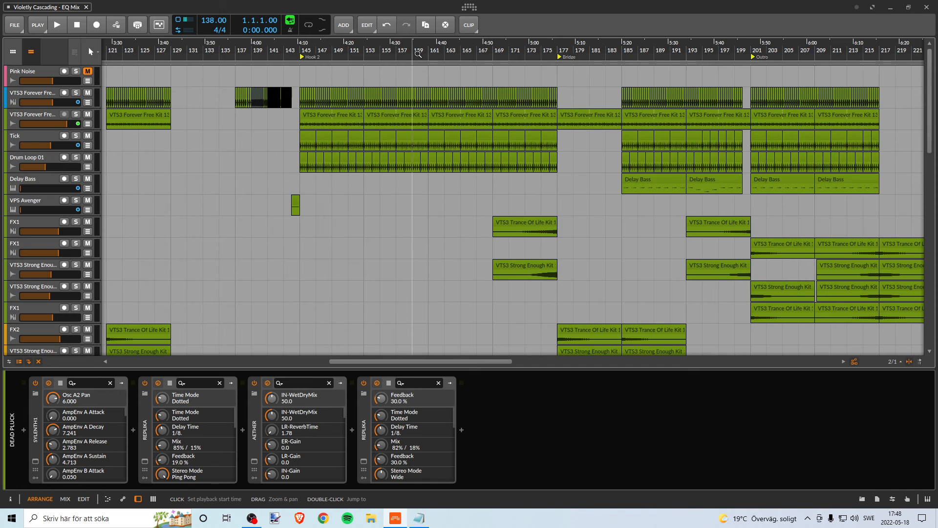
Play the VPS Avenger clip at bar 144, just before Hook 2, to check its level.
drag(418, 53, 572, 53)
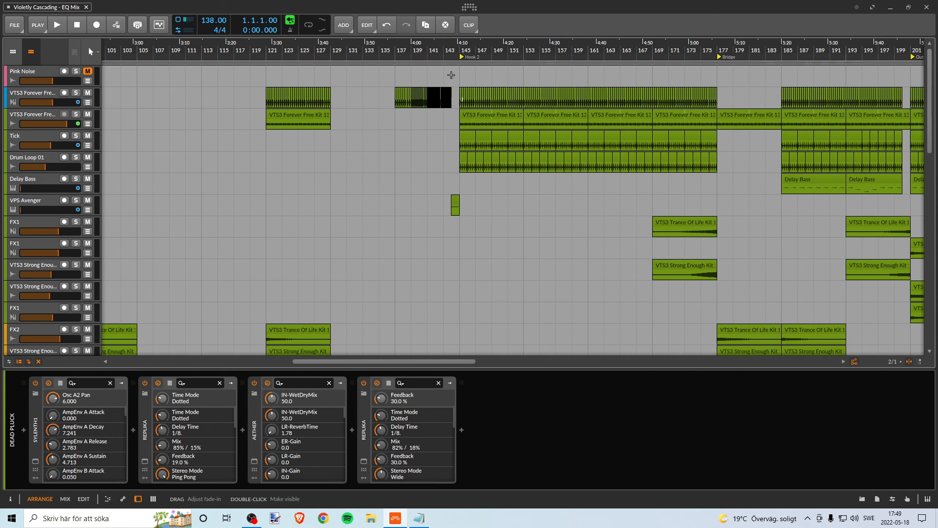
drag(451, 53, 405, 63)
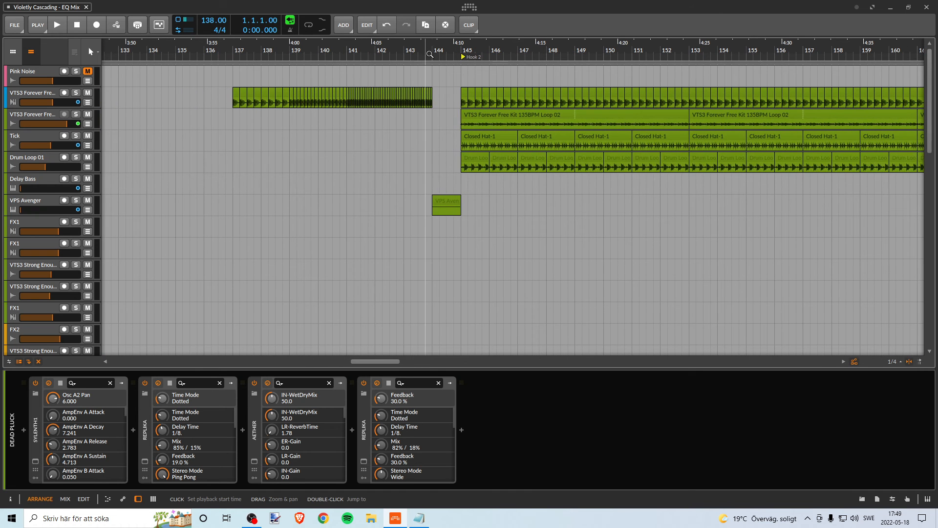
key(space)
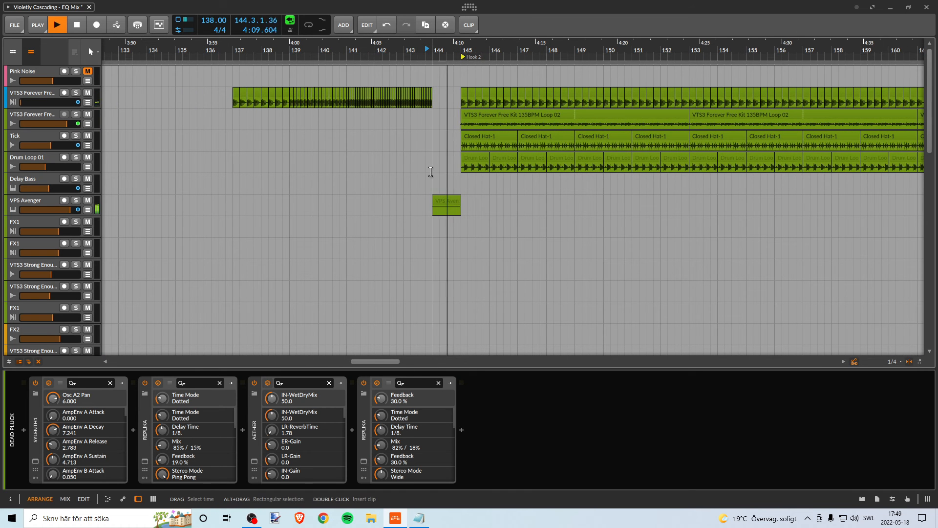
key(space)
click(442, 199)
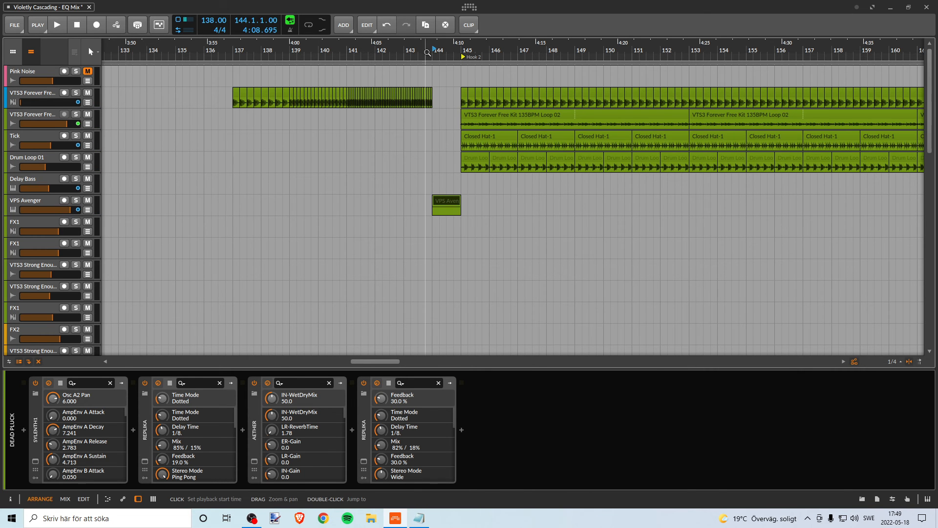
key(space)
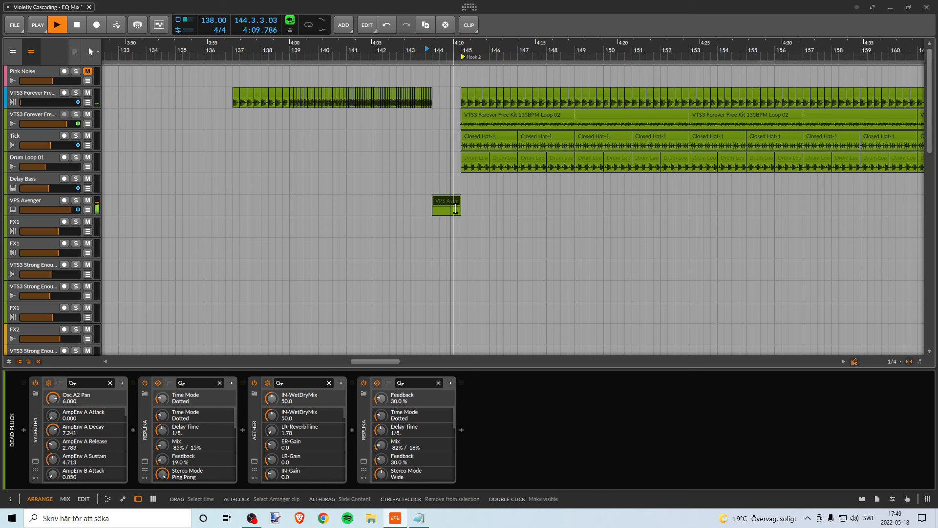
key(space)
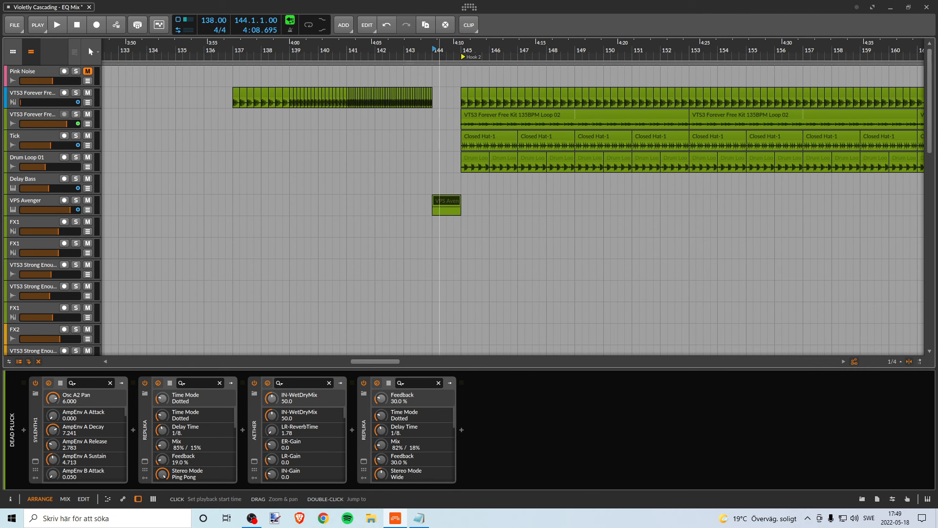
Try raising the VPS Avenger track volume to about +2.1 dB and play the transition into Hook 2.
drag(442, 49, 488, 42)
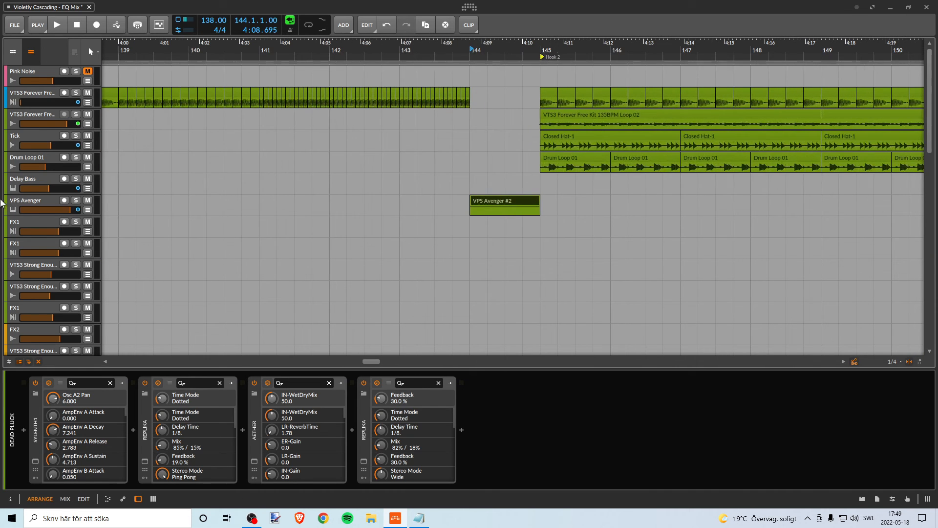
click(72, 215)
drag(71, 215, 70, 216)
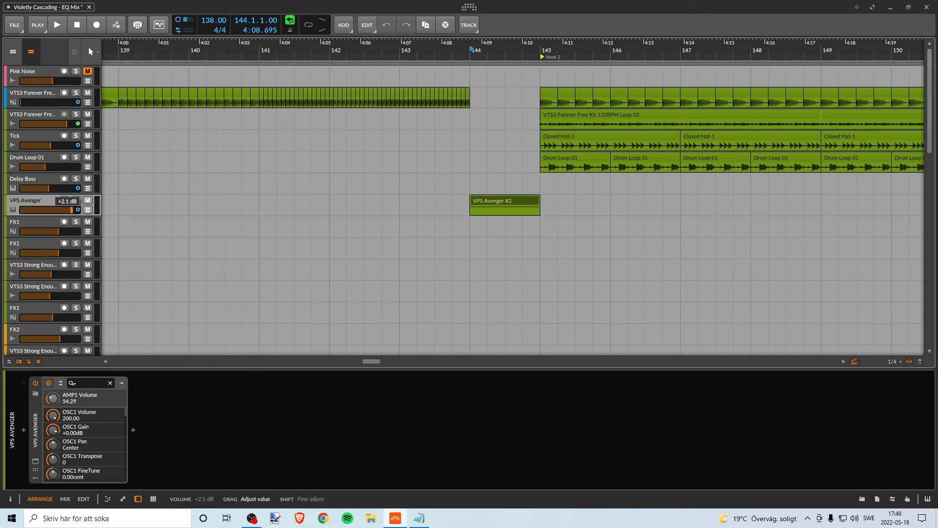
drag(71, 215, 71, 215)
click(452, 49)
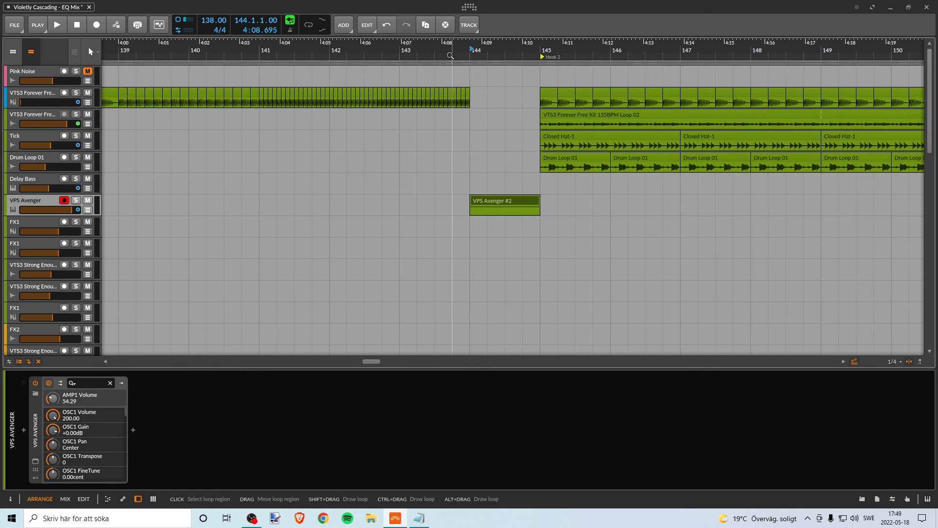
key(space)
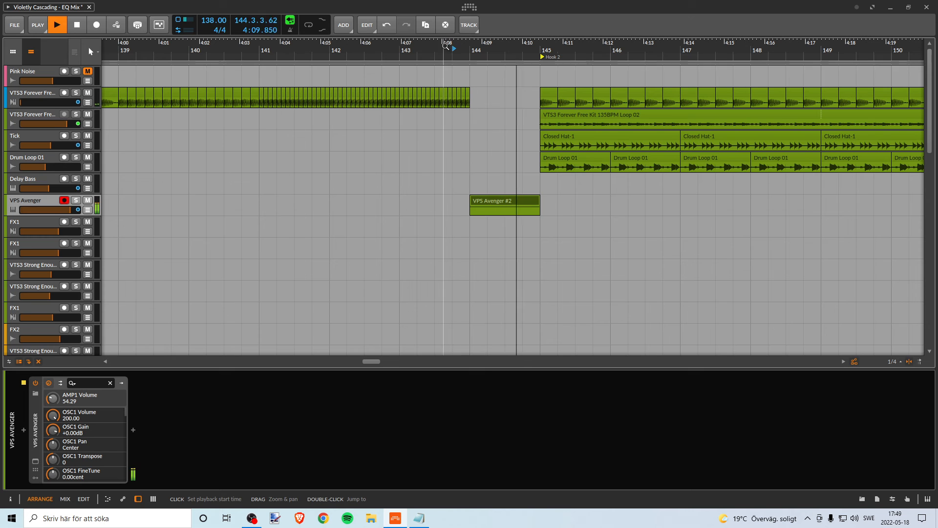
click(381, 49)
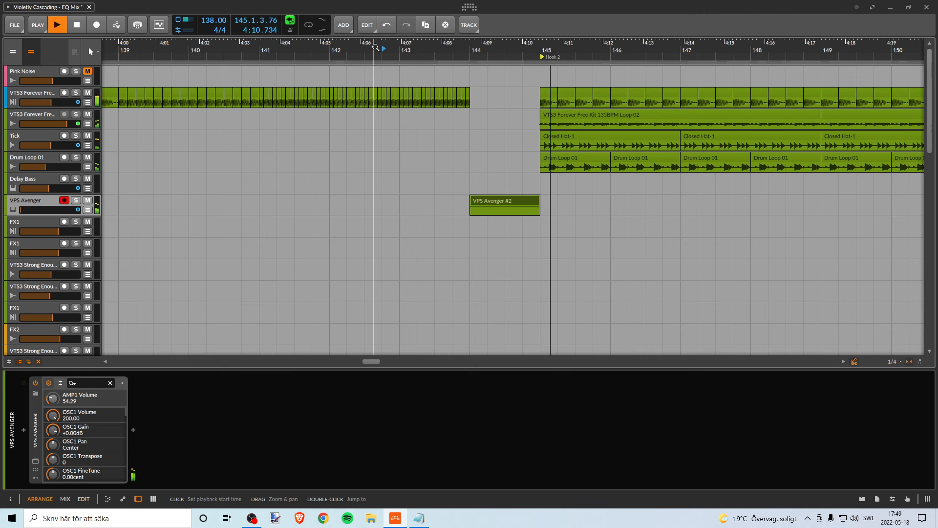
key(space)
key(space)
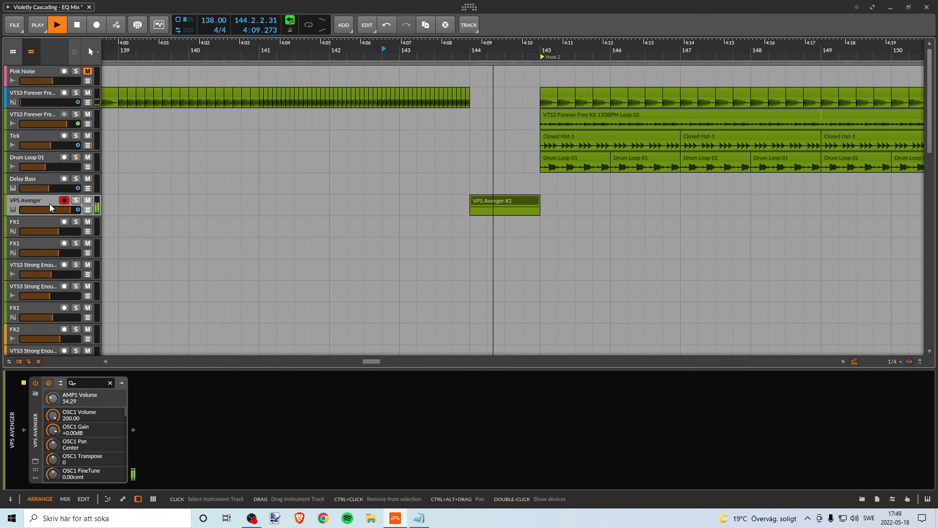
Replay the bars before Hook 2 and try setting the VPS Avenger track volume to +1.8 dB.
drag(51, 210, 70, 213)
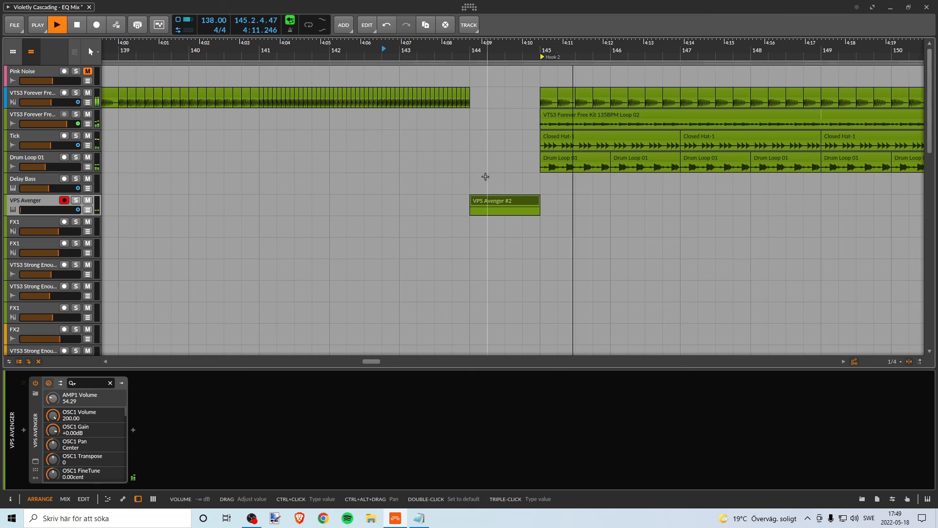
key(space)
key(space)
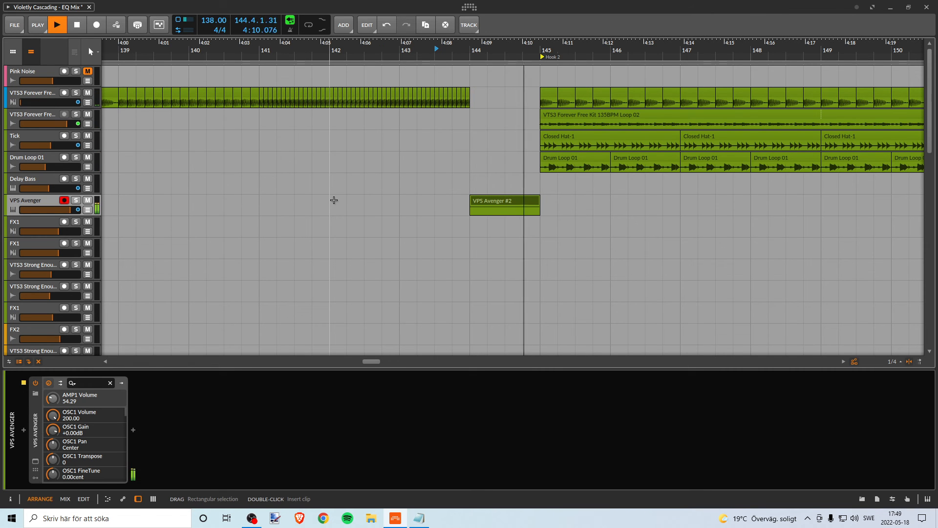
key(space)
click(419, 71)
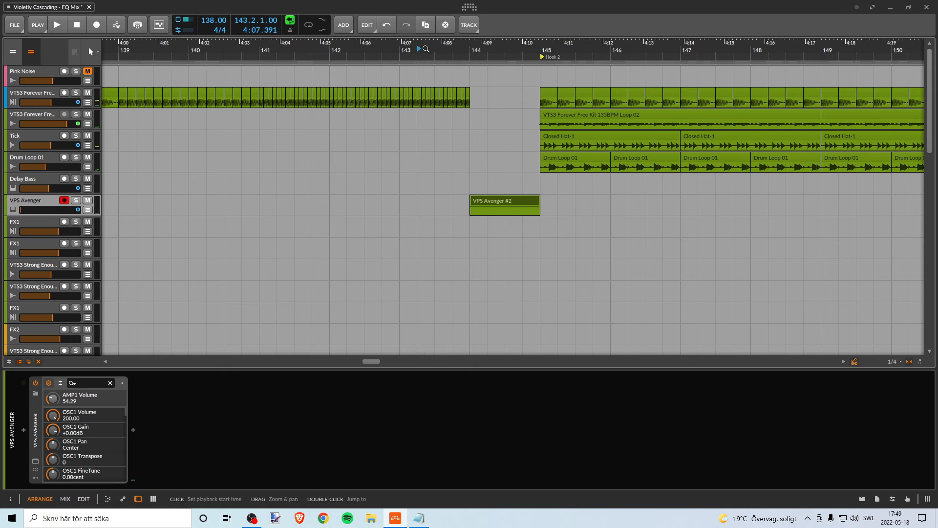
key(space)
key(space)
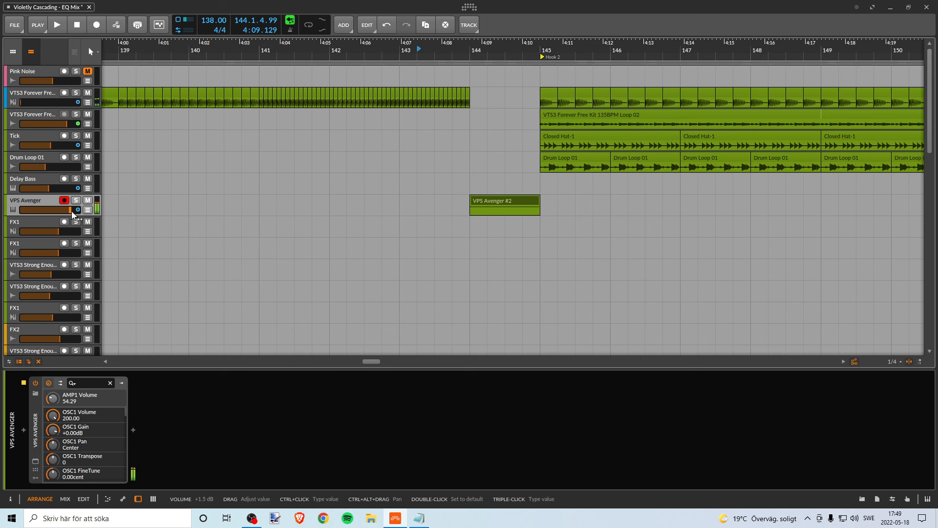
click(71, 210)
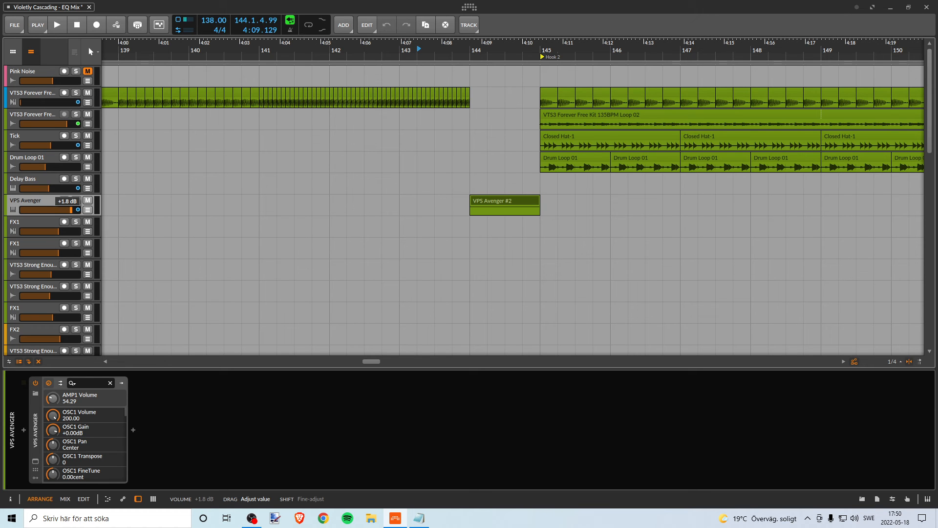
drag(70, 210, 71, 211)
Show the volume automation of the VPS Avenger track and play bars 143 to 145.
click(88, 210)
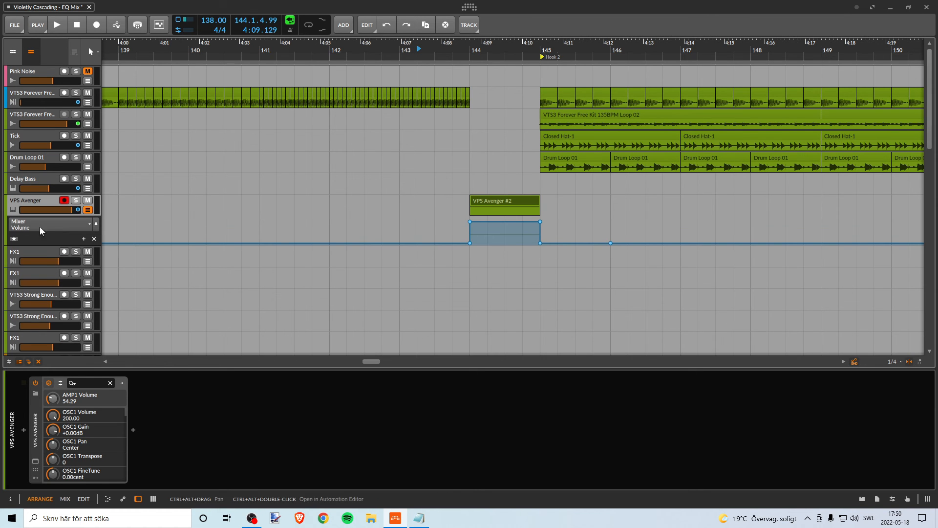
drag(516, 47, 499, 52)
click(400, 48)
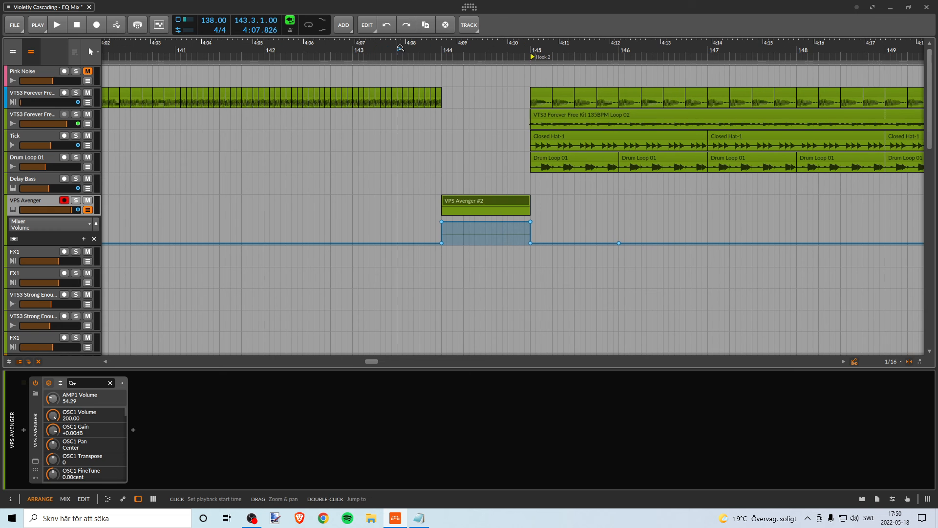
key(space)
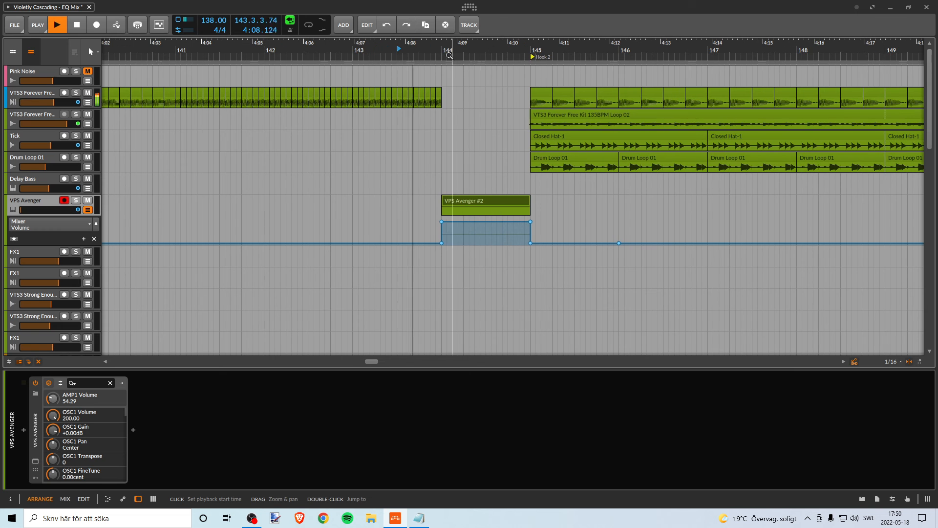
key(space)
Raise the two upper VPS Avenger volume automation points at bars 144 and 145 to +1.8 dB.
click(441, 222)
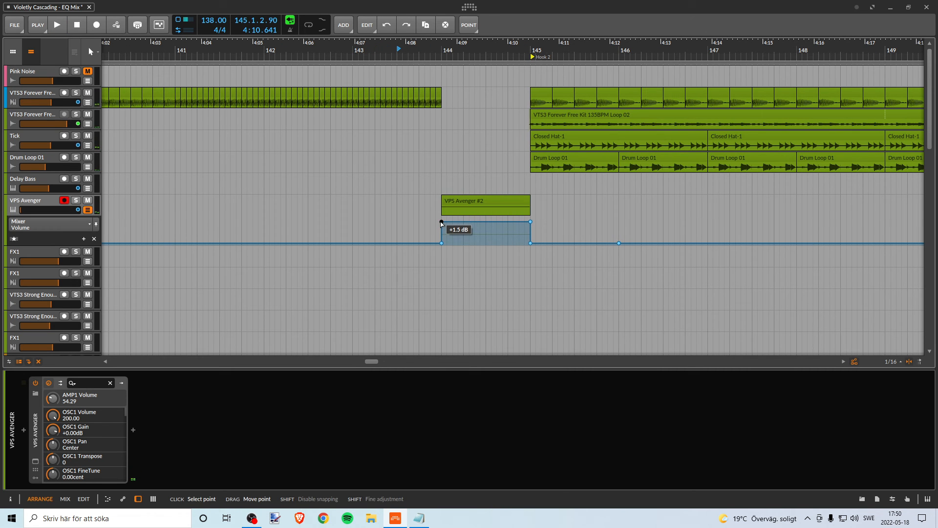
drag(442, 222, 441, 219)
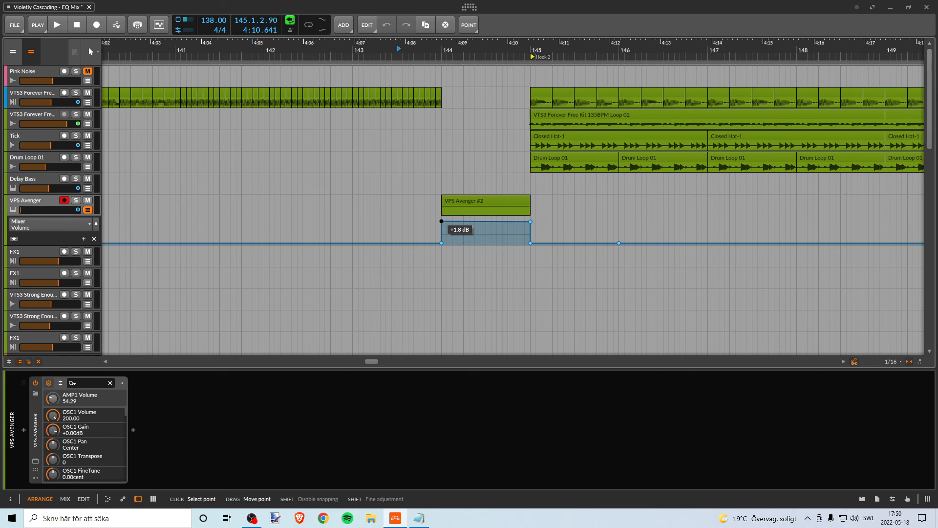
drag(441, 221, 441, 221)
click(530, 222)
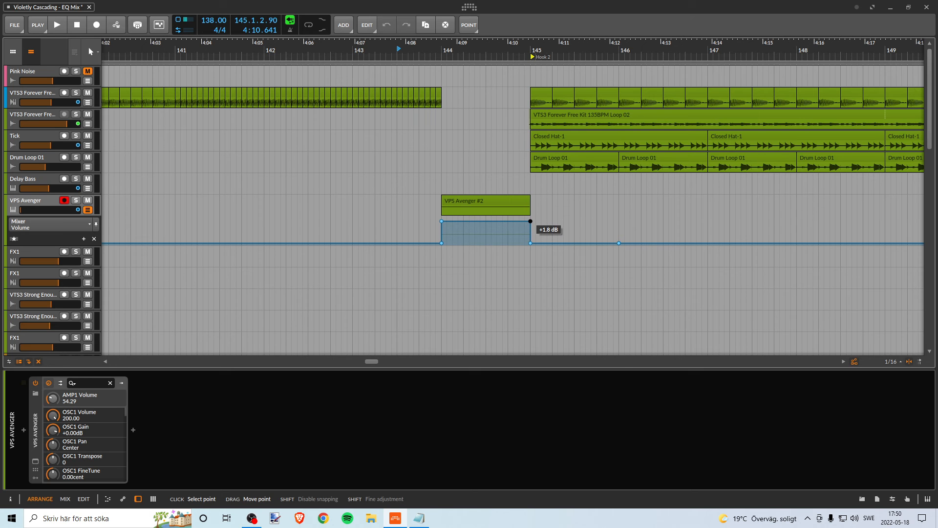
Play the transition into Hook 2 repeatedly from around bar 142 to check the VPS Avenger's level.
click(316, 51)
key(space)
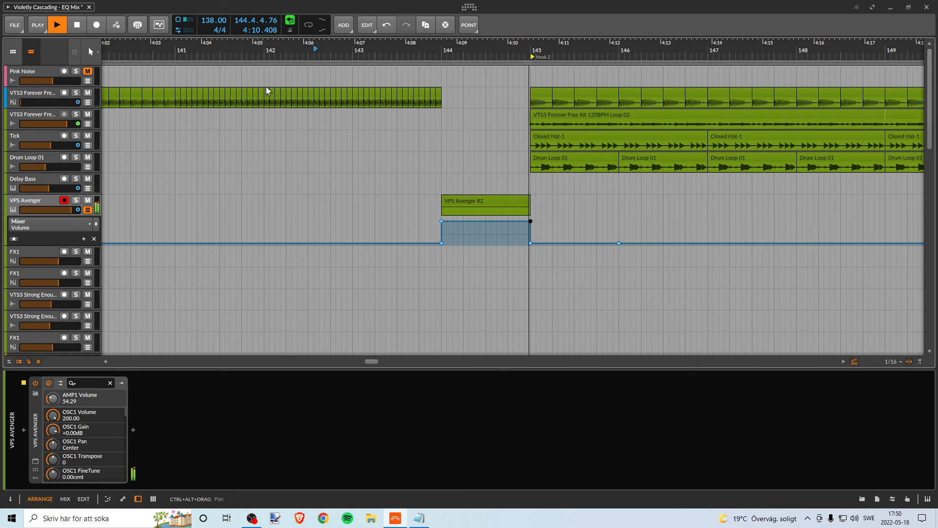
drag(467, 57, 426, 98)
click(394, 51)
key(space)
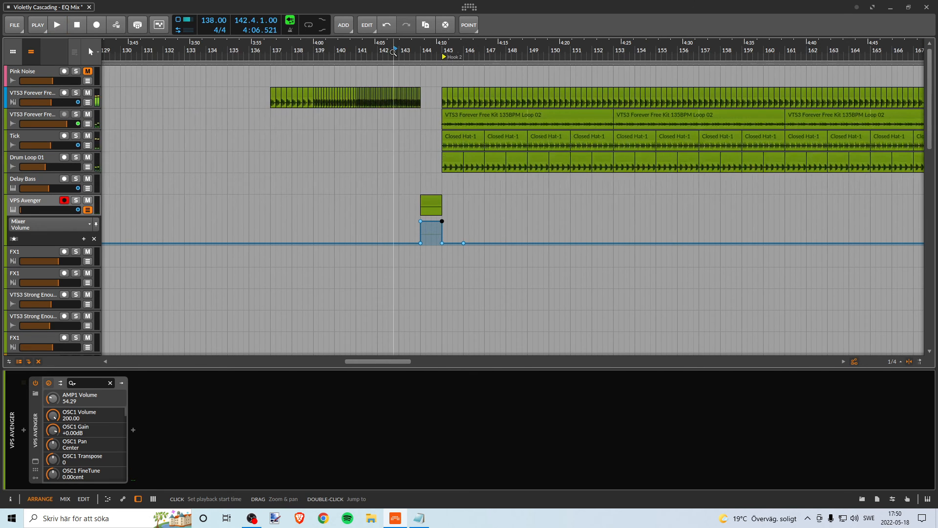
key(space)
drag(391, 50, 425, 82)
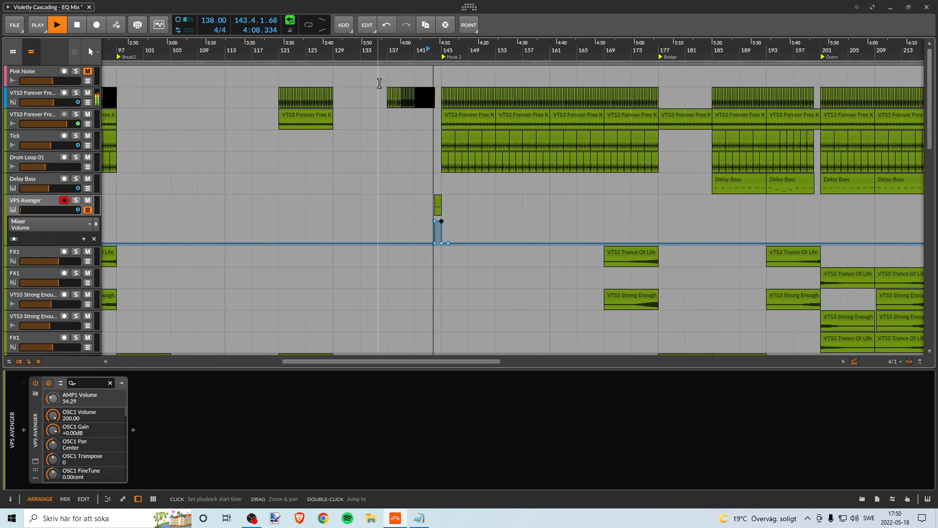
scroll(251, 79, left, 5)
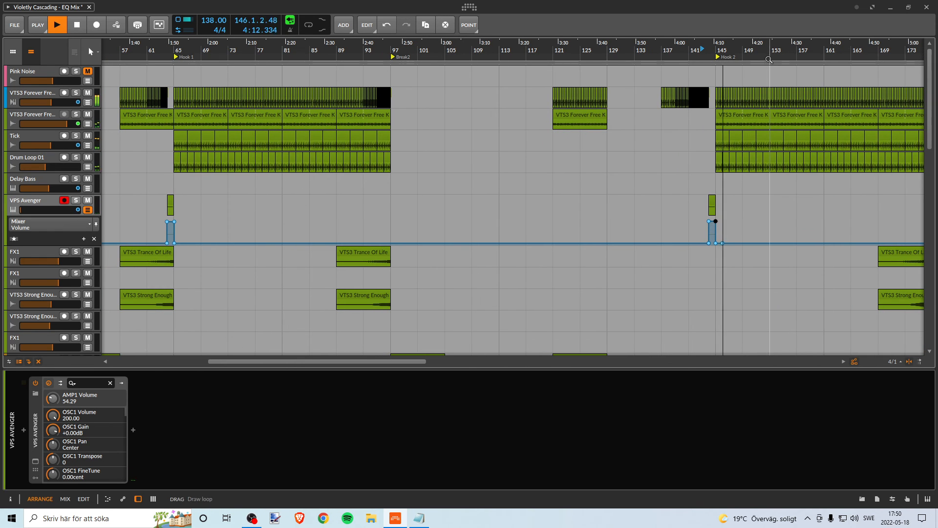
key(space)
key(space)
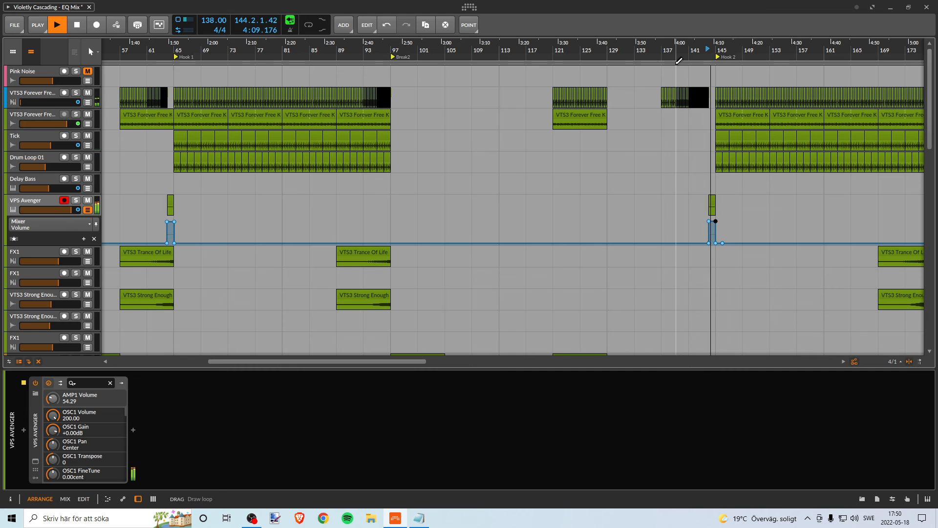
key(space)
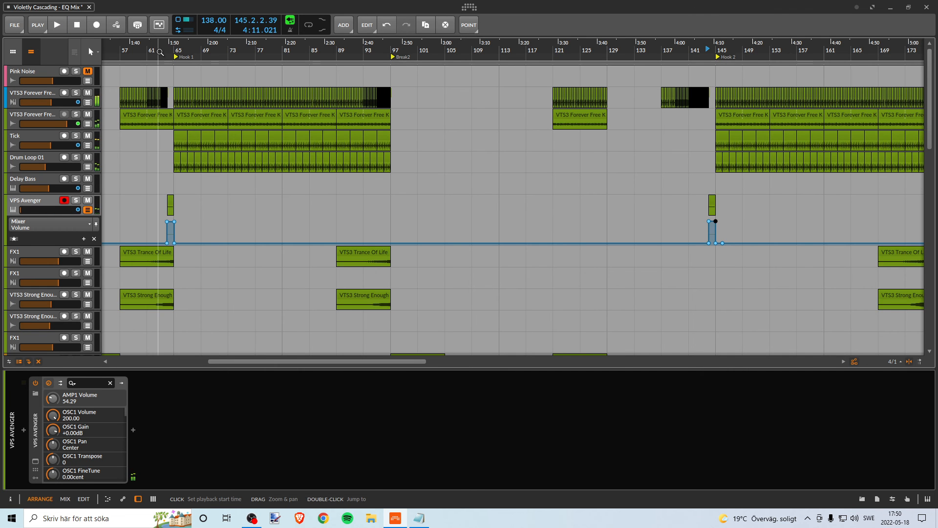
Raise the two upper VPS Avenger volume automation points at bars 64 and 65, just before Hook 1.
drag(158, 50, 294, 150)
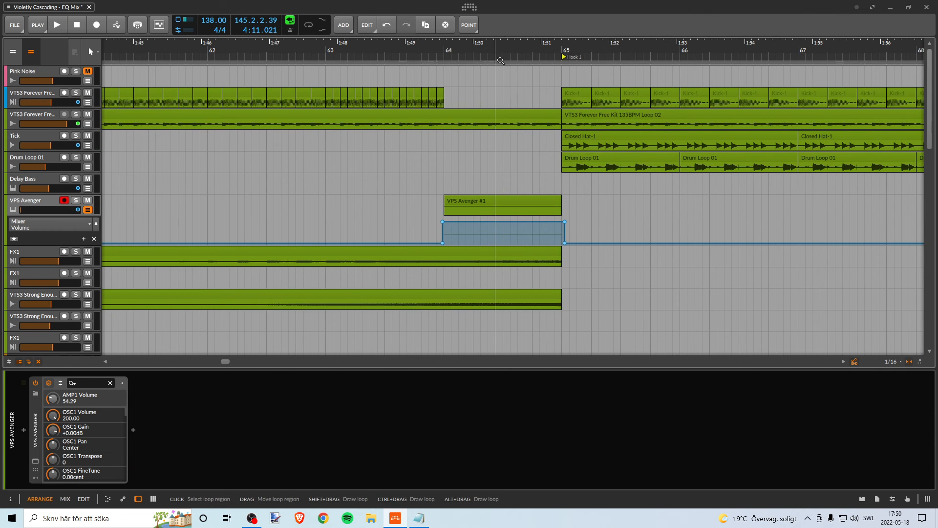
drag(500, 51, 432, 98)
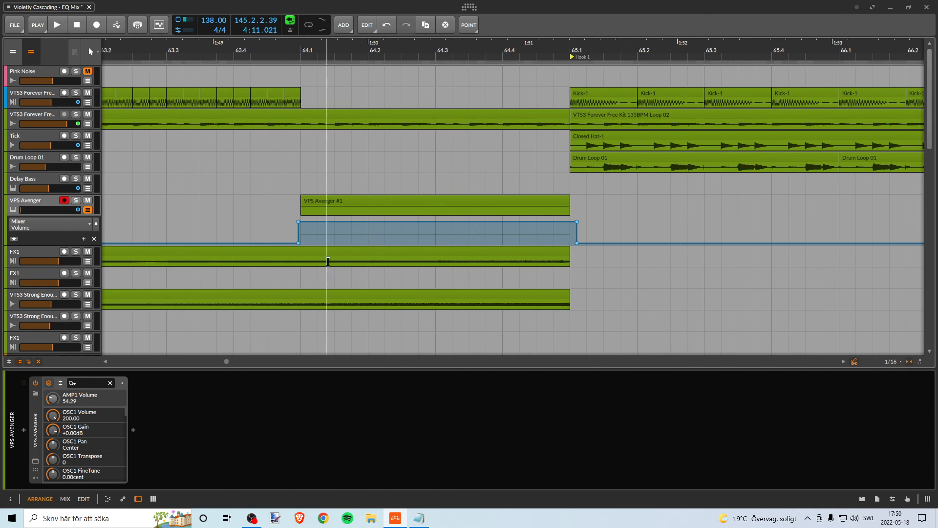
click(299, 222)
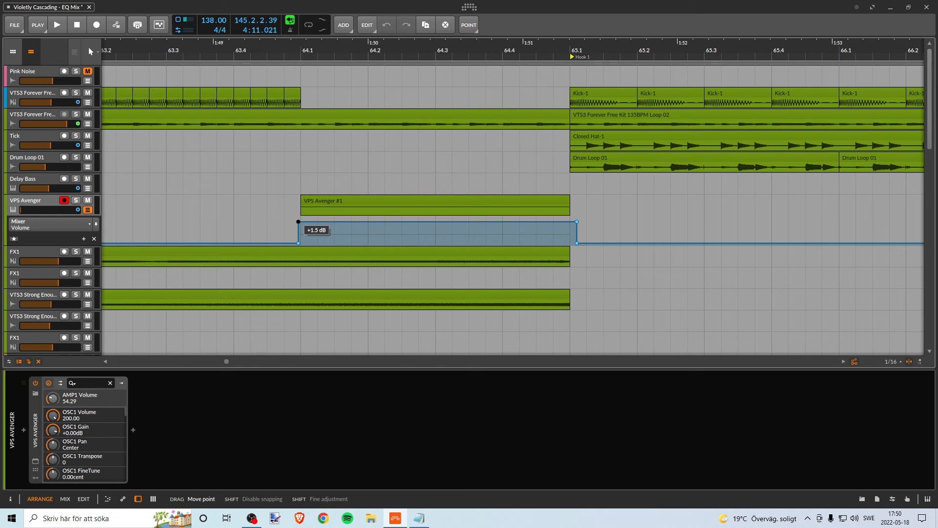
drag(299, 222, 299, 219)
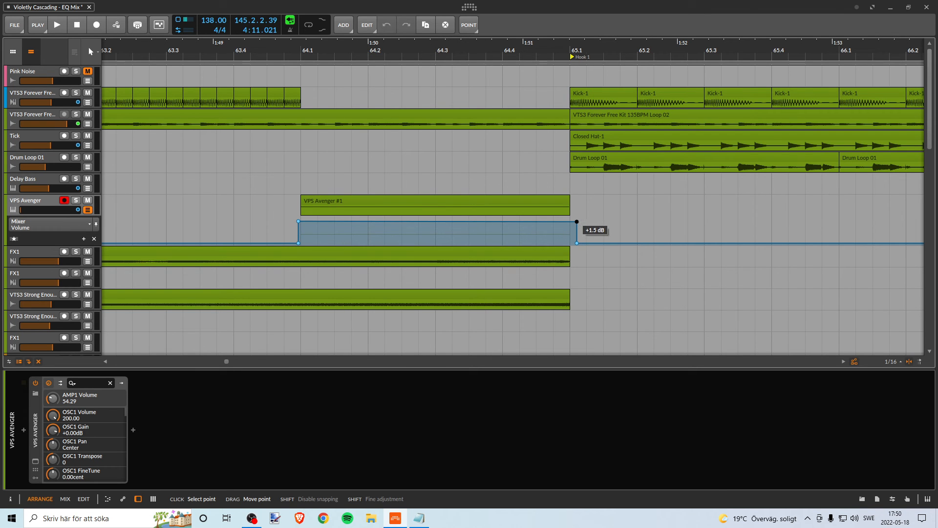
drag(577, 221, 577, 220)
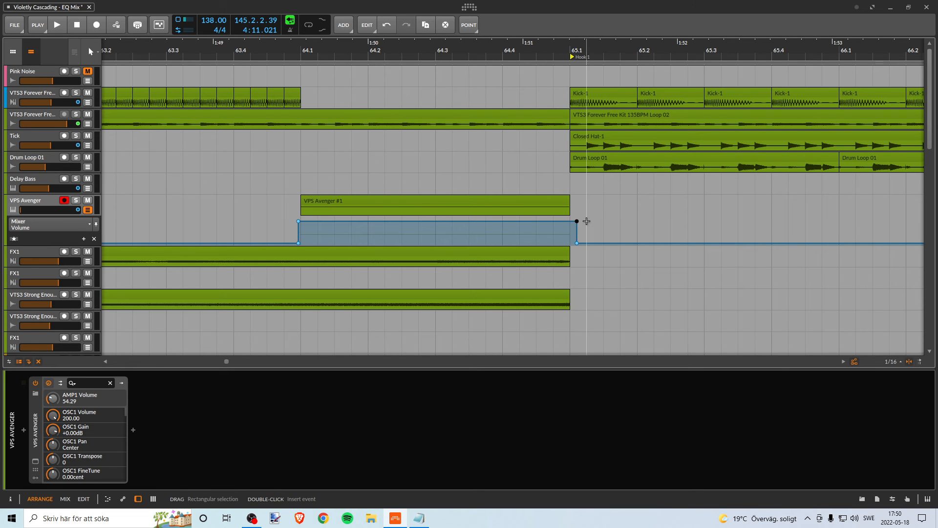
Play the transition into Hook 1 from around bar 63.4 to check the VPS Avenger's level.
click(251, 51)
key(space)
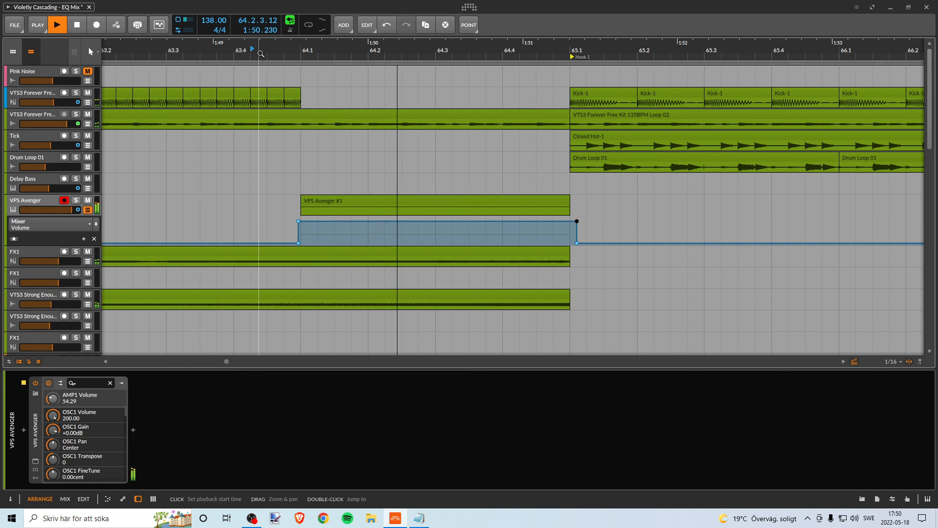
drag(464, 54, 116, 15)
drag(116, 48, 104, 47)
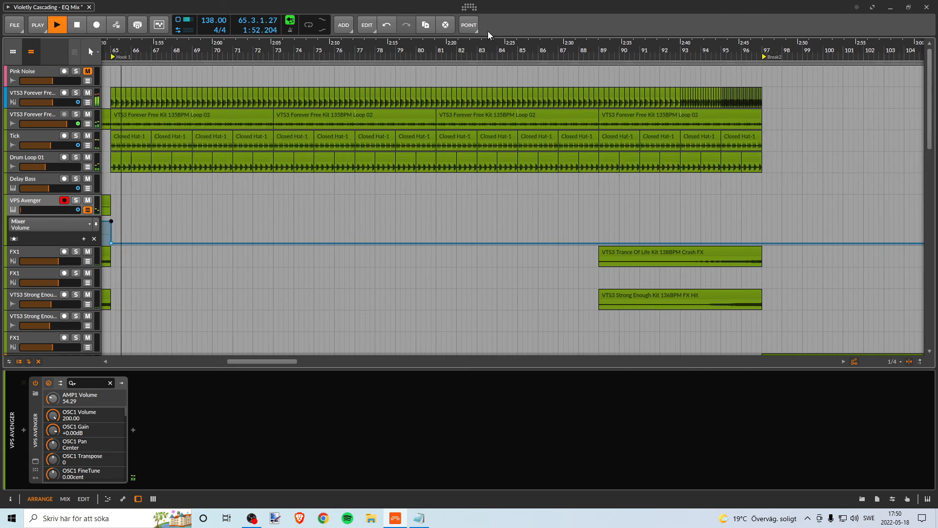
drag(540, 50, 442, 18)
key(space)
Fine-tune the two upper VPS Avenger volume automation points at bars 144 and 145 slightly higher, just before Hook 2.
drag(826, 49, 678, 50)
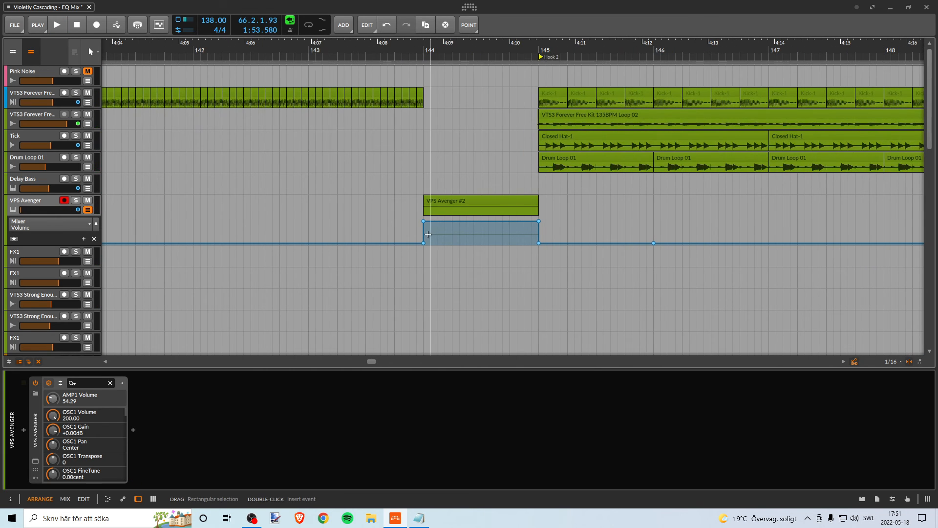
drag(445, 51, 439, 64)
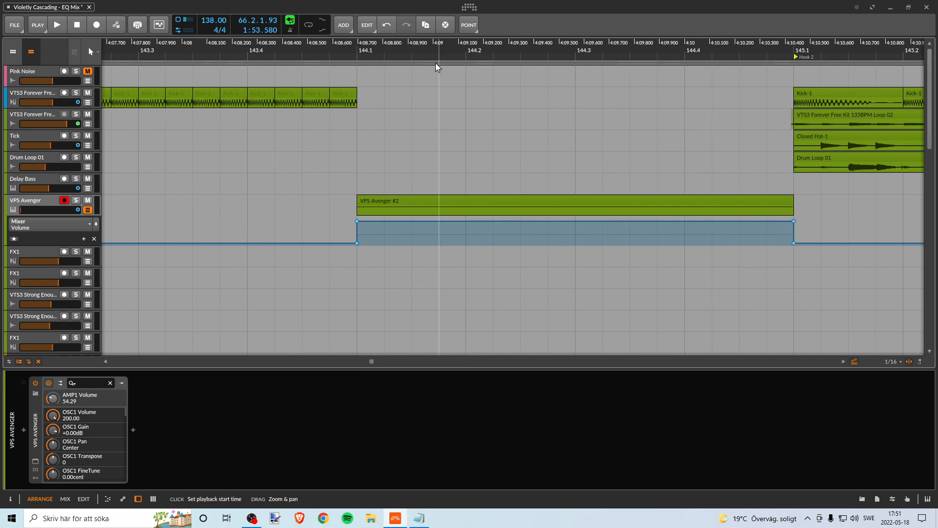
drag(357, 222, 357, 219)
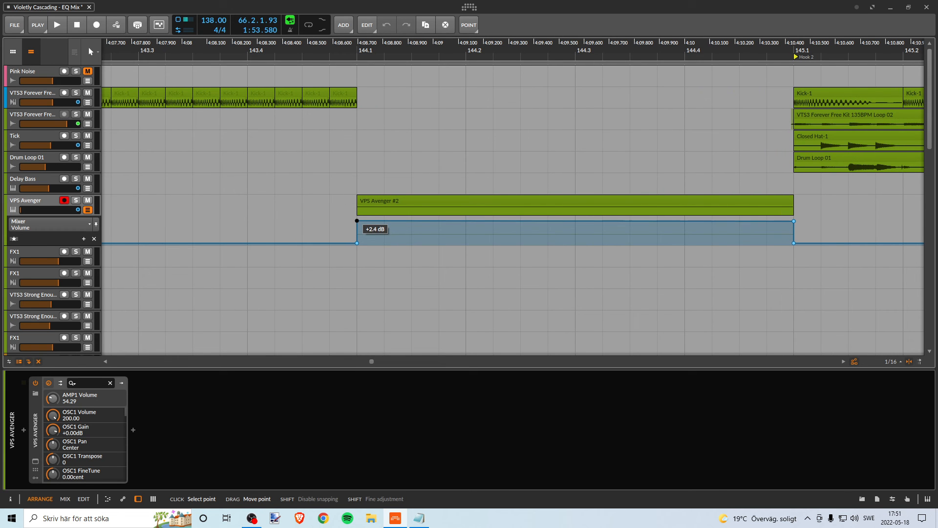
drag(357, 221, 357, 221)
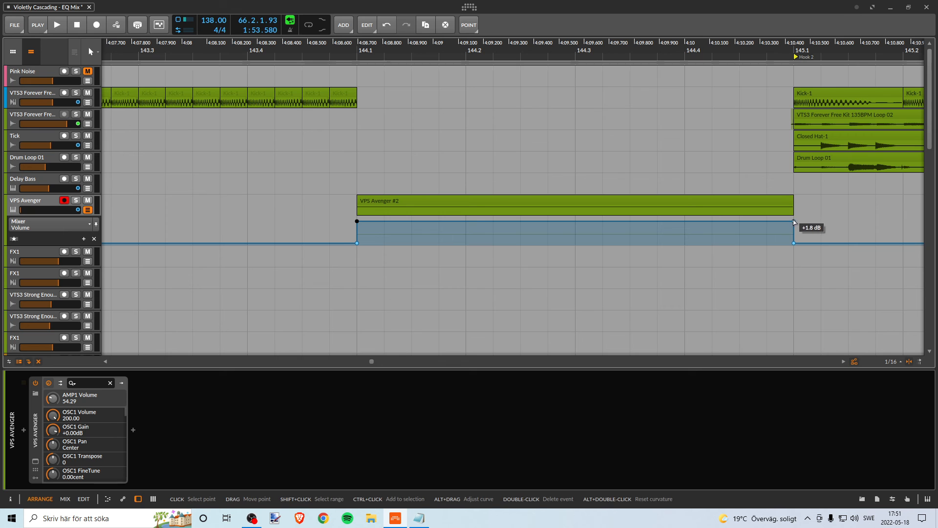
drag(793, 222, 793, 219)
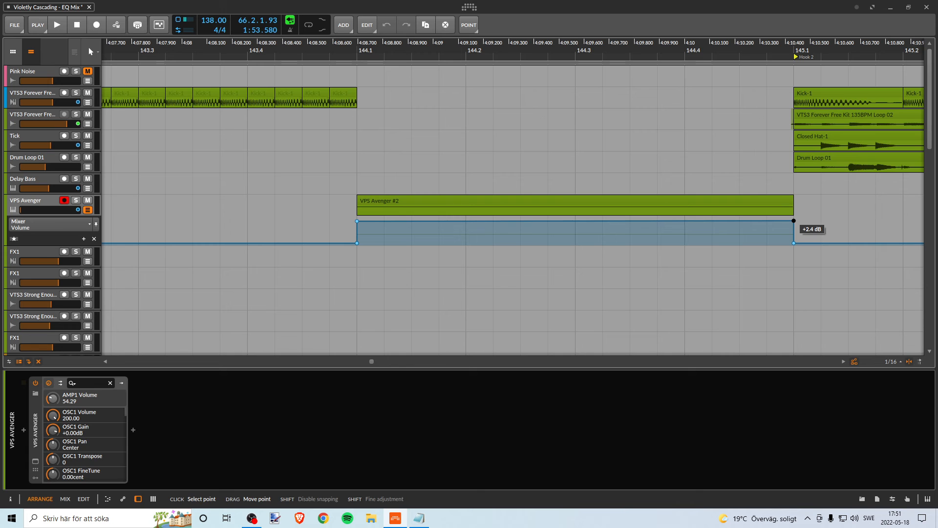
drag(794, 221, 794, 221)
Play the transition into Hook 2 from bar 143 to check the VPS Avenger's new level.
scroll(428, 53, down, 5)
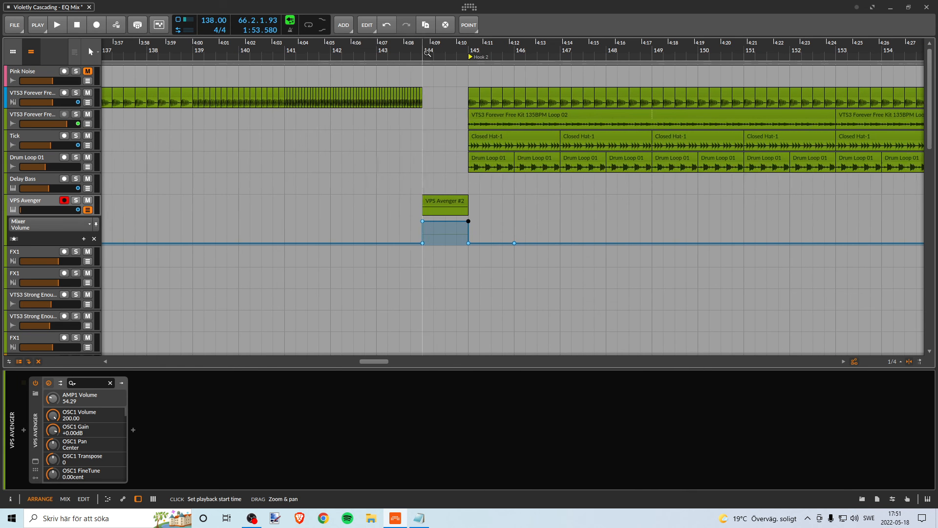
click(388, 51)
key(space)
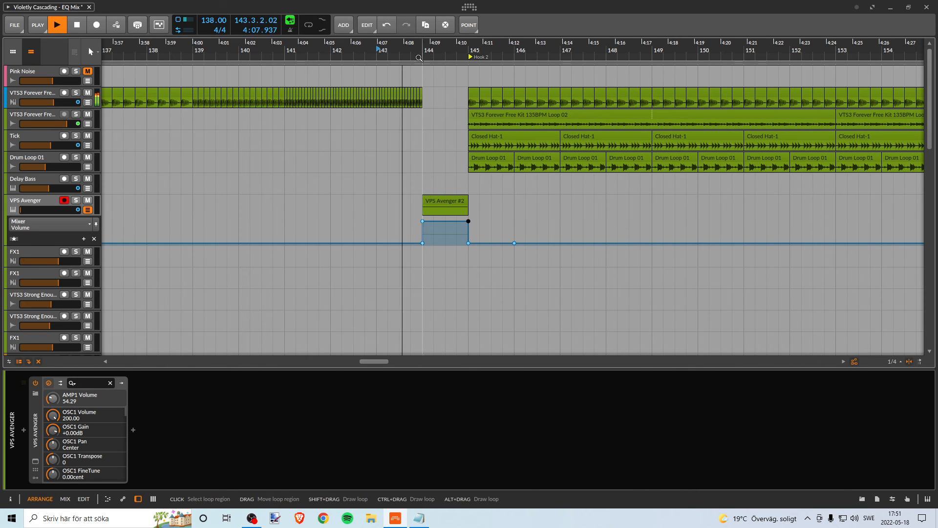
drag(414, 52, 680, 13)
key(space)
Save the project and hide the automation lane of the VPS Avenger track.
click(14, 25)
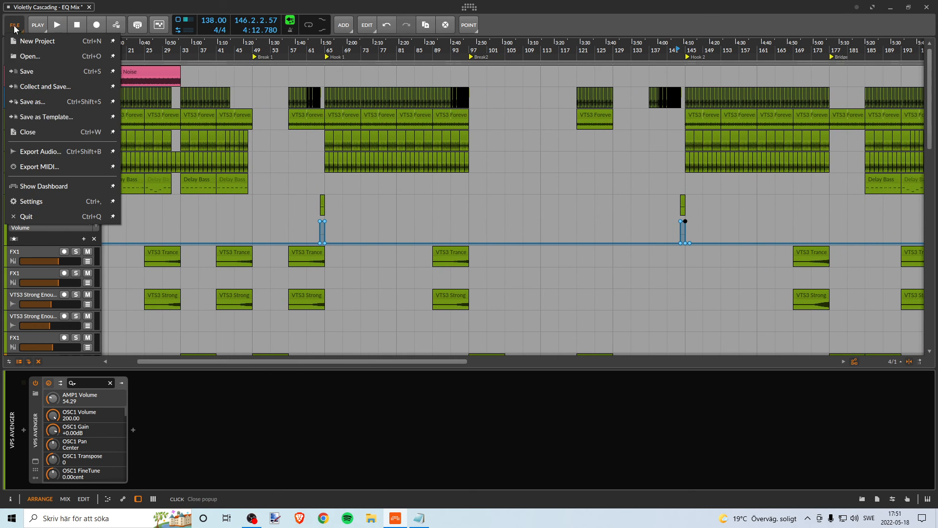
click(37, 70)
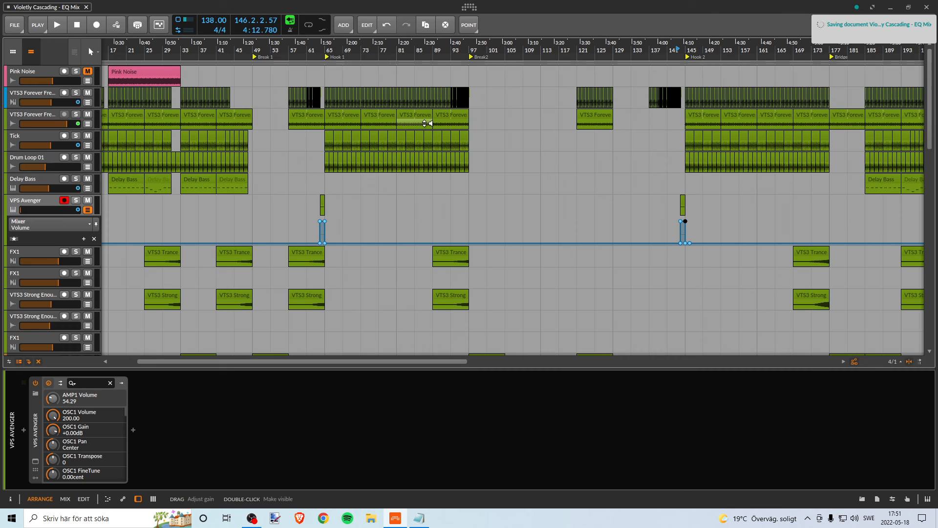
click(88, 210)
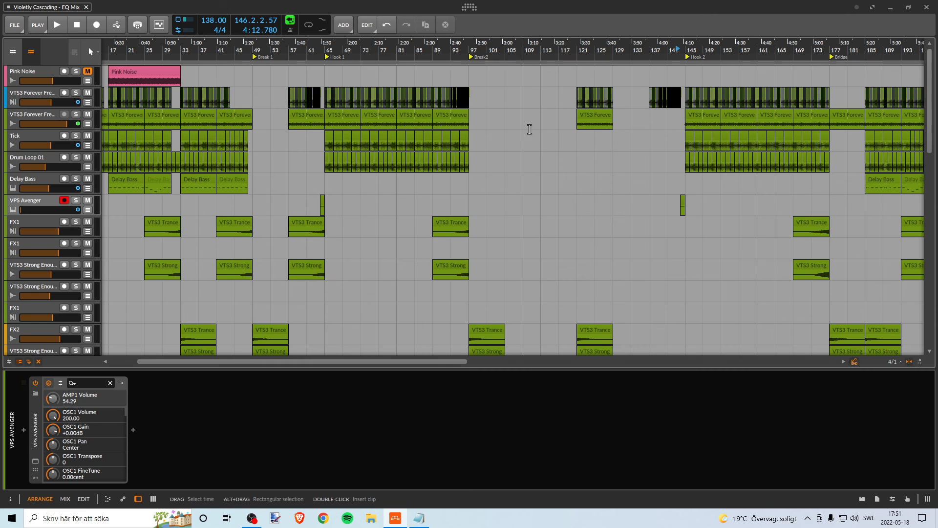
Play the end of Hook 1 from bar 89 into Break2 and replay it from around bar 93 to judge the kick roll.
scroll(429, 48, up, 3)
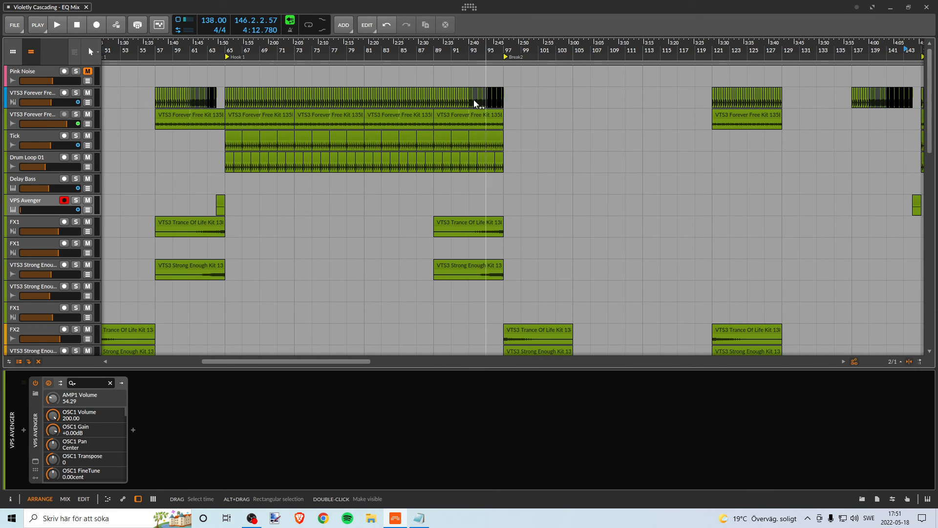
drag(445, 52, 395, 61)
key(space)
drag(469, 52, 412, 65)
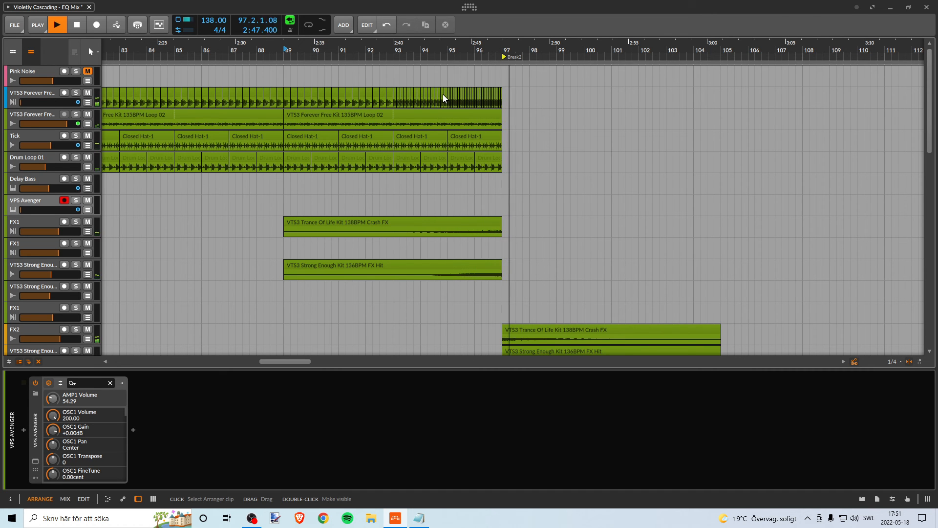
click(391, 61)
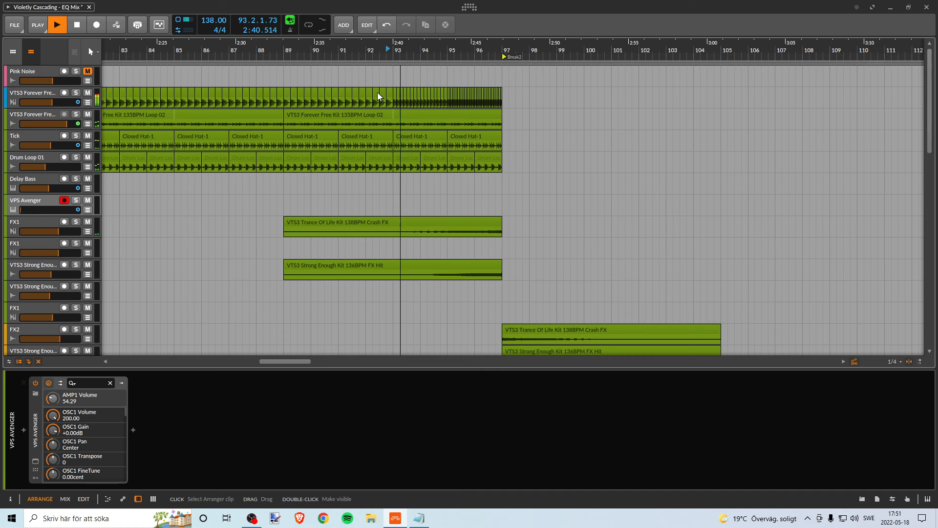
key(space)
Copy the kick clips of bars 91 and 92 over the kick roll in bars 93 and 94, and play into Break2.
click(341, 92)
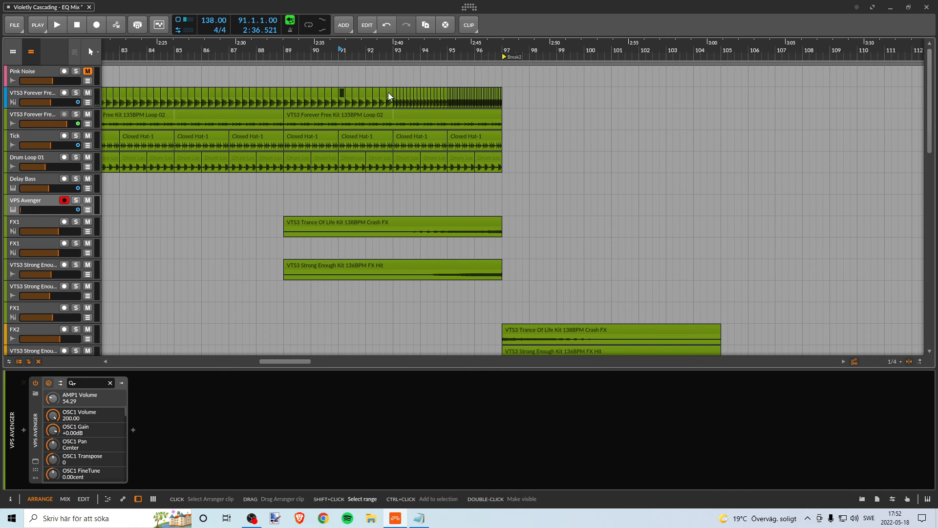
shift+click(389, 92)
drag(344, 95, 396, 94)
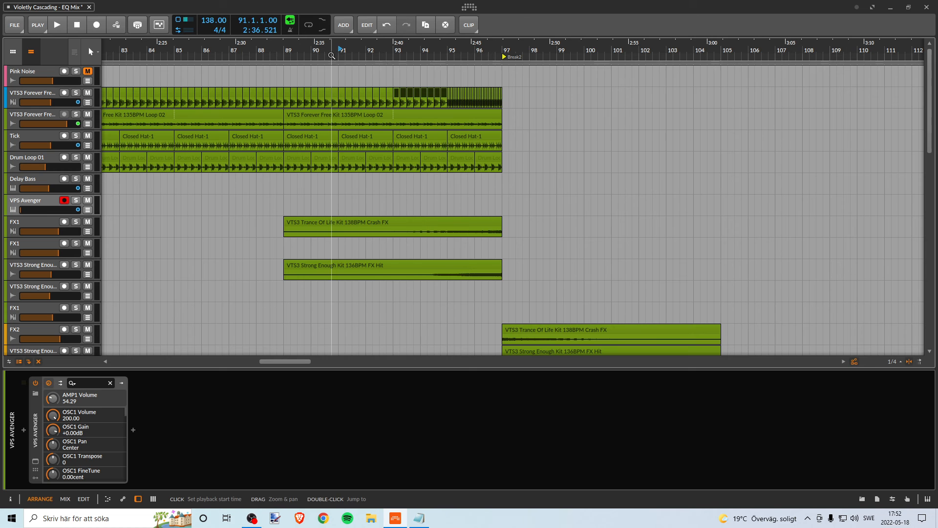
key(space)
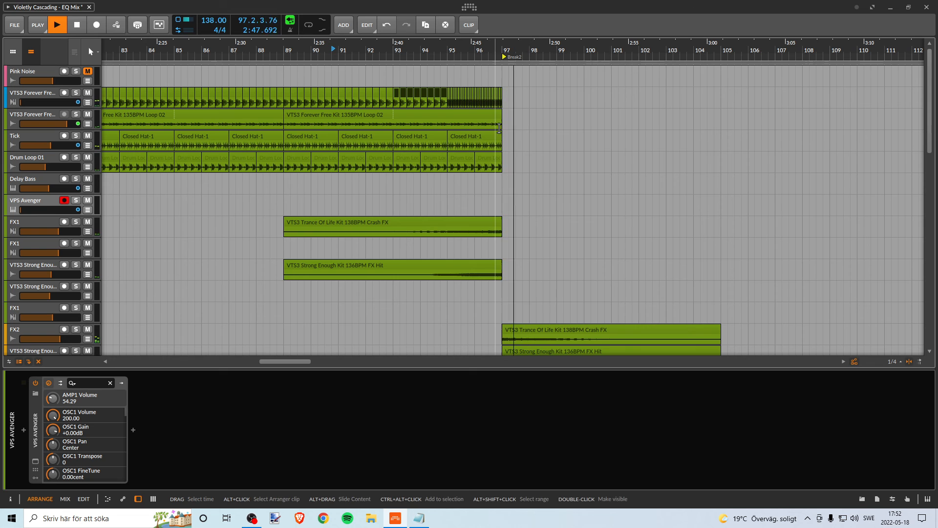
key(space)
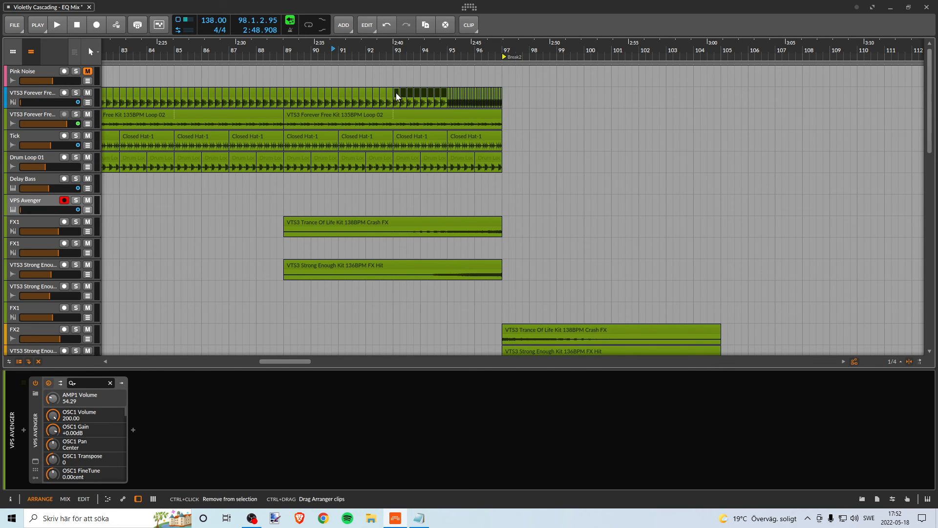
Copy the kick clips of bars 93 and 94 over bars 95 and 96, and play from bar 89 into Break2.
drag(397, 92, 451, 98)
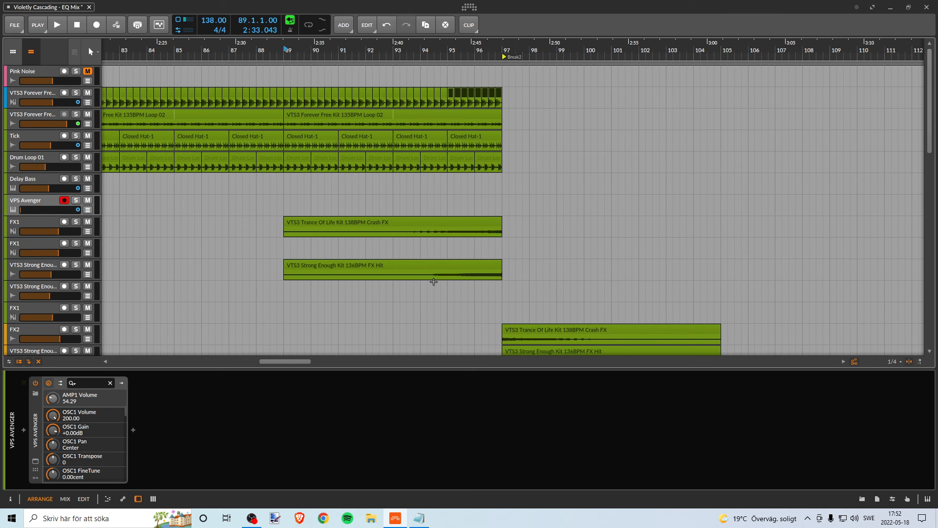
double_click(285, 73)
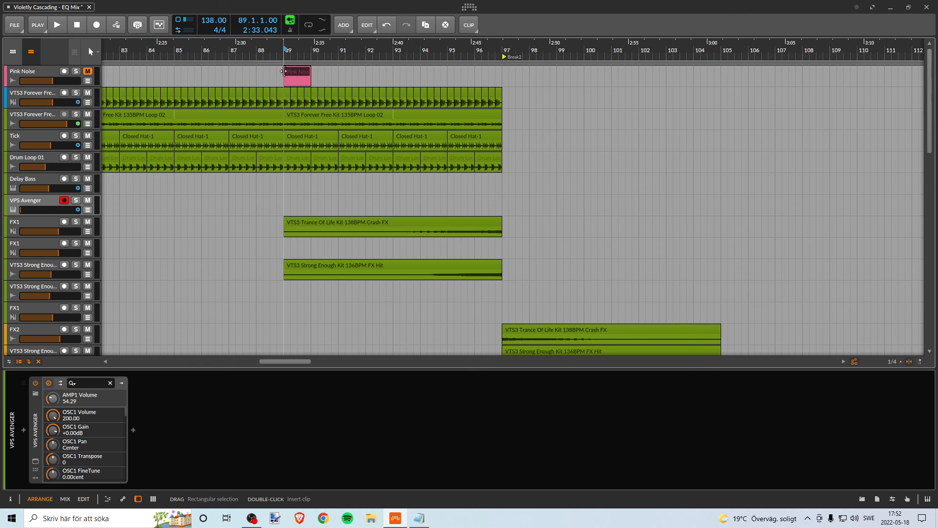
key(ctrl+z)
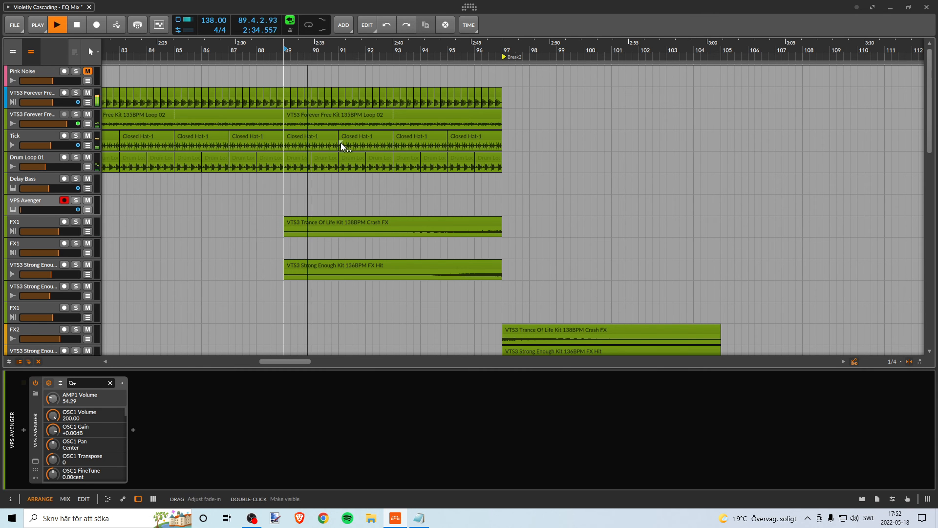
drag(379, 49, 484, 29)
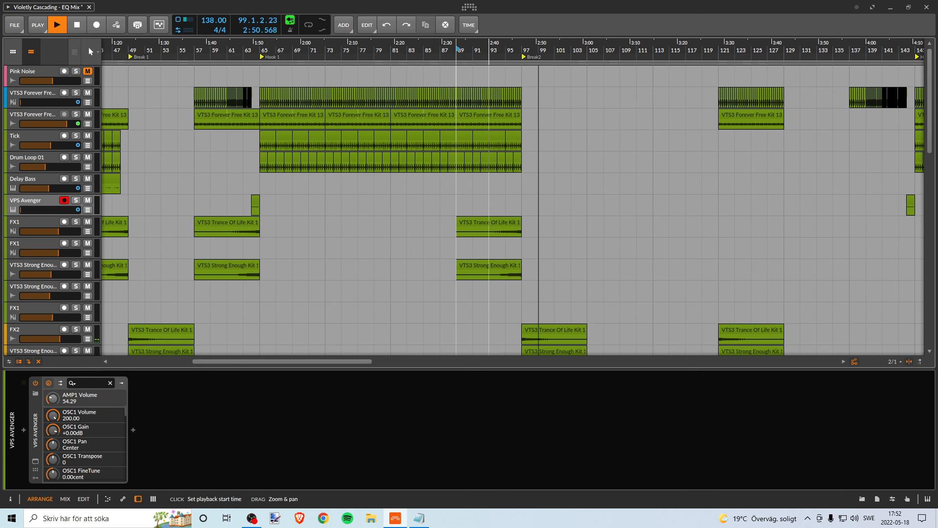
Stop playback and play Hook 1 from bar 64 to hear the kick pattern.
drag(464, 56, 273, 59)
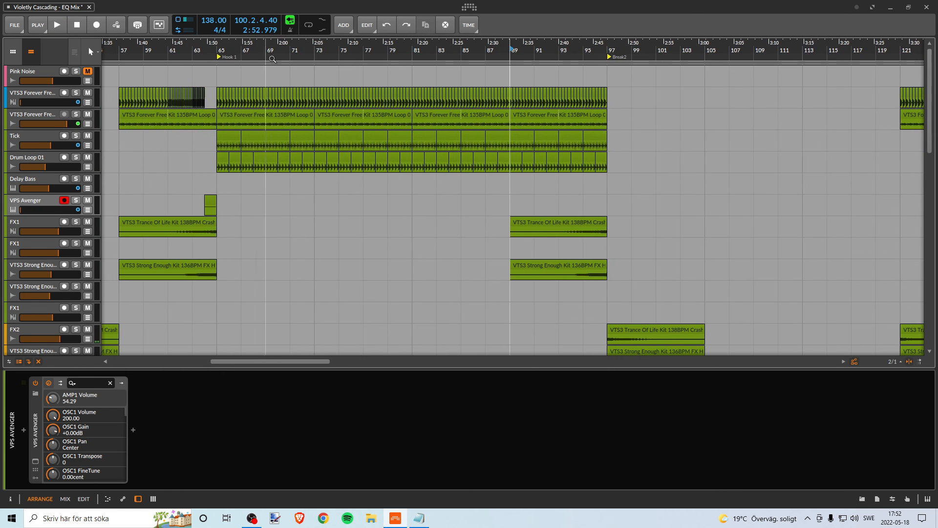
click(208, 54)
key(space)
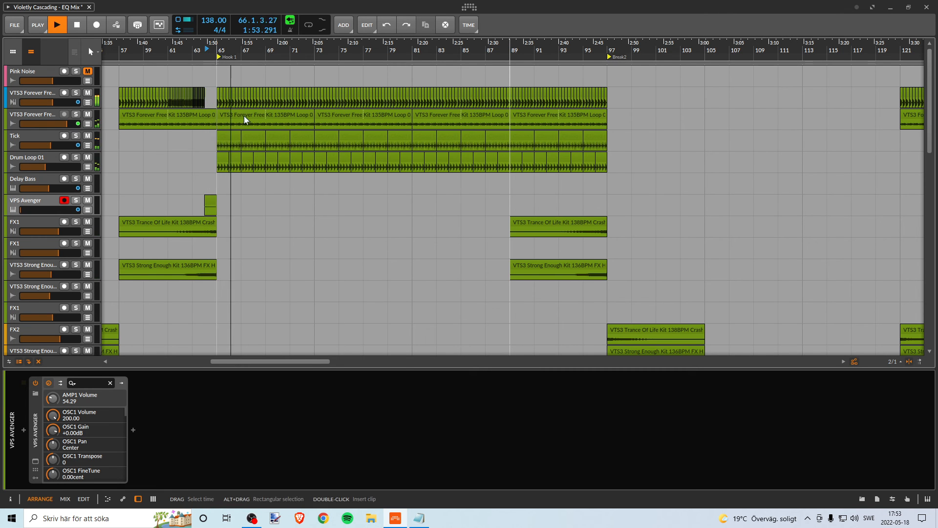
Try removing the kick clips in bar 72, listen to the gap, and undo the deletion.
drag(339, 51, 330, 64)
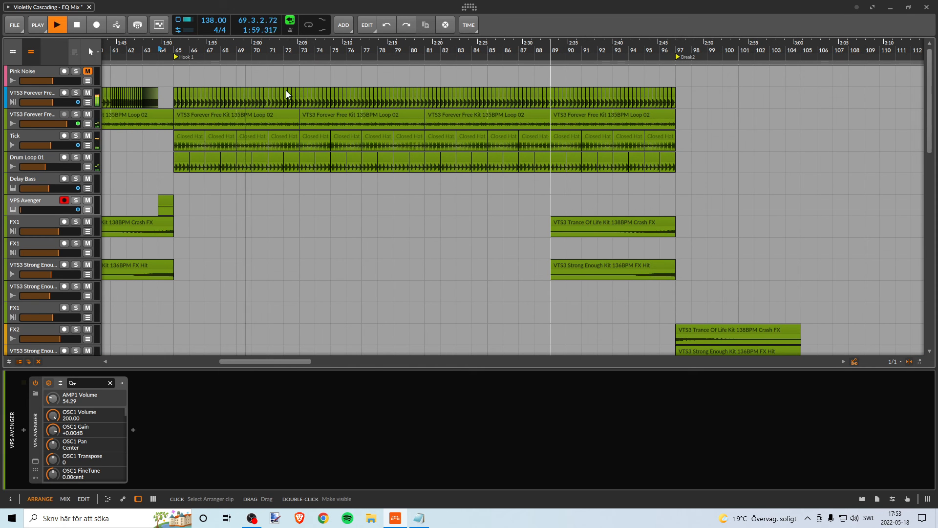
drag(285, 89, 297, 91)
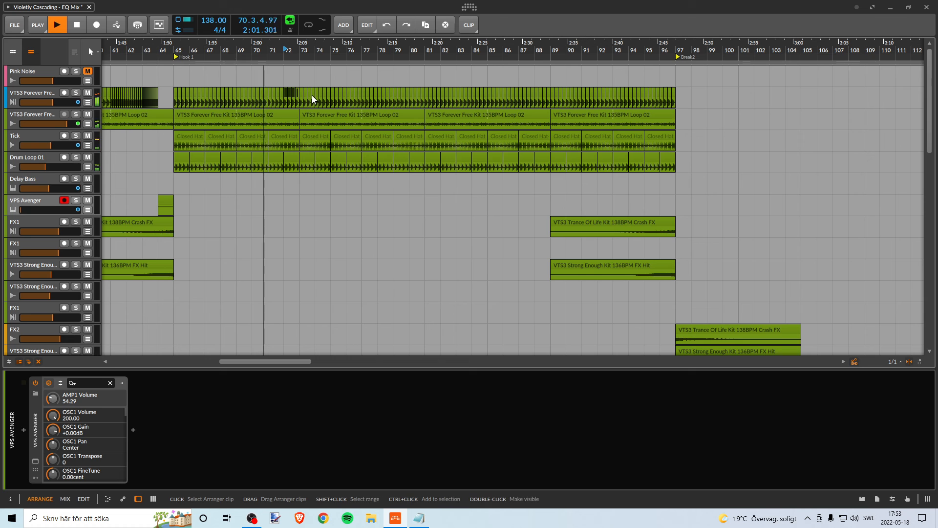
key(Delete)
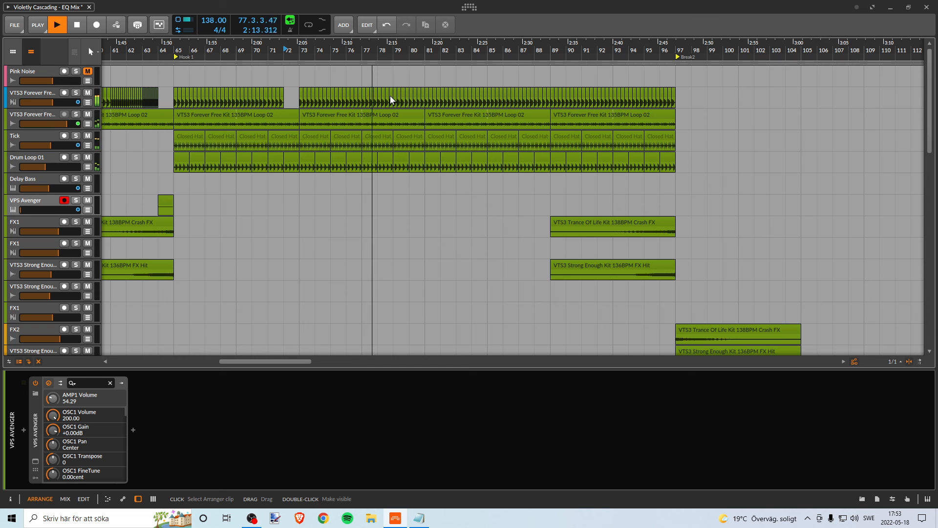
key(space)
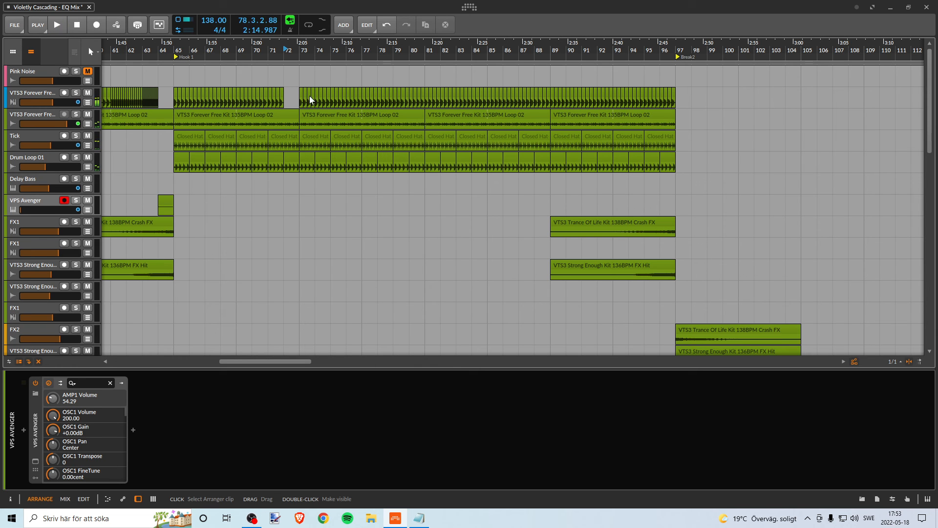
key(ctrl+z)
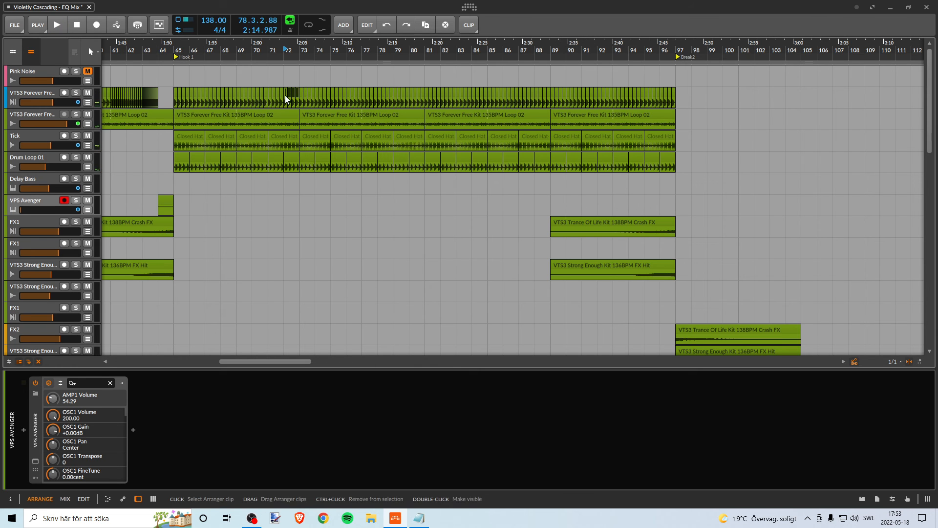
Try removing the kick clips in bars 76 and 88 while playing Hook 1 from bar 65, and undo both deletions.
click(172, 52)
key(space)
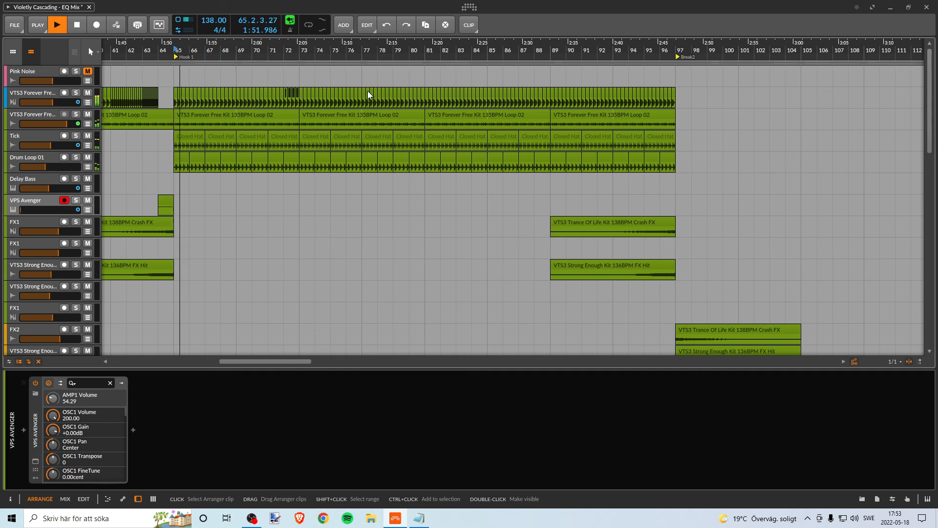
click(354, 96)
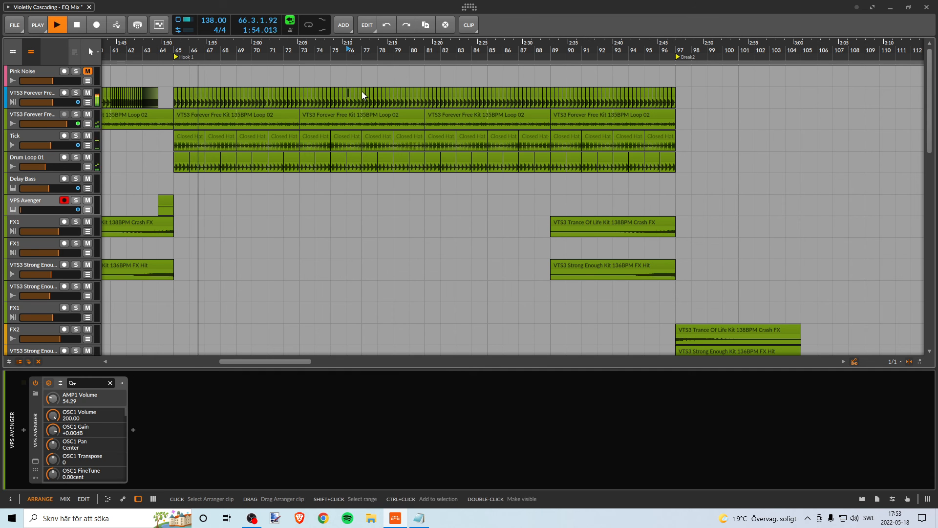
key(Delete)
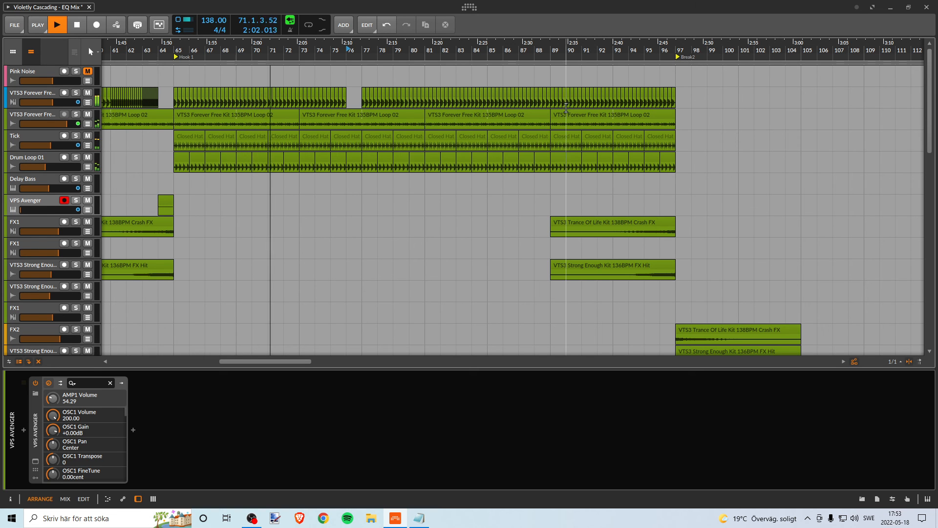
click(537, 89)
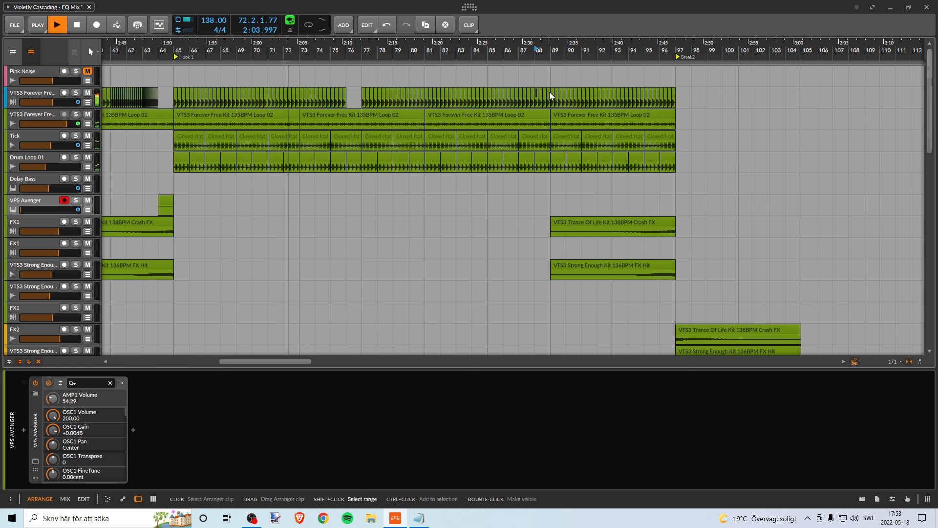
shift+click(549, 92)
key(Delete)
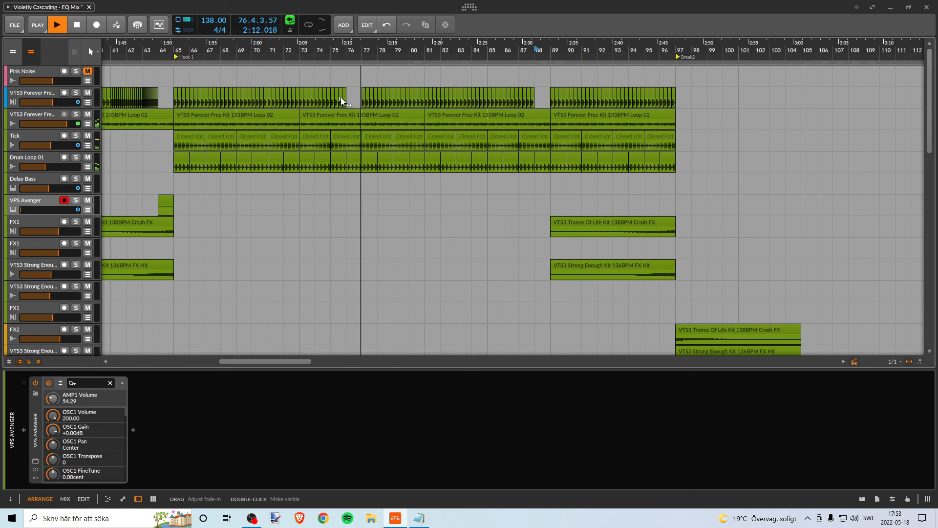
key(space)
key(ctrl+z)
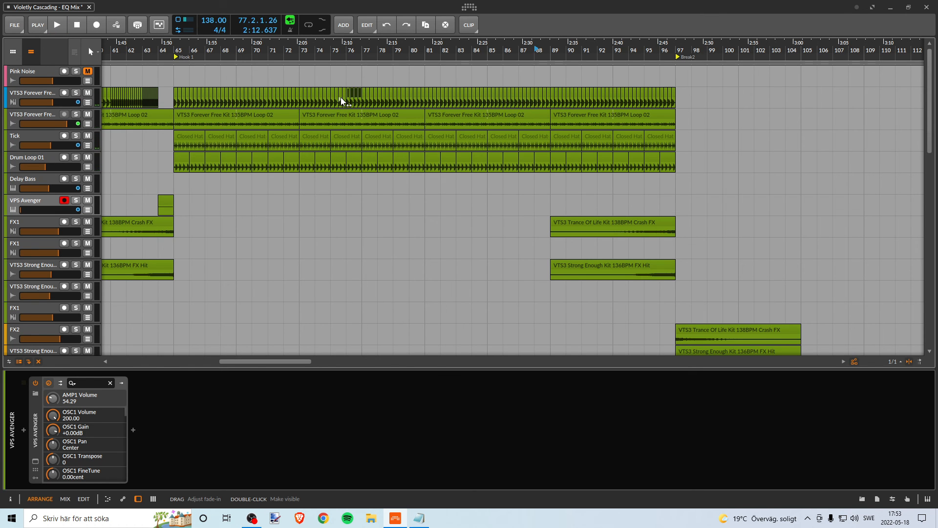
Delete the kick clips in bar 72 and play Hook 1 from bar 65 to hear the gap.
drag(298, 54, 352, 96)
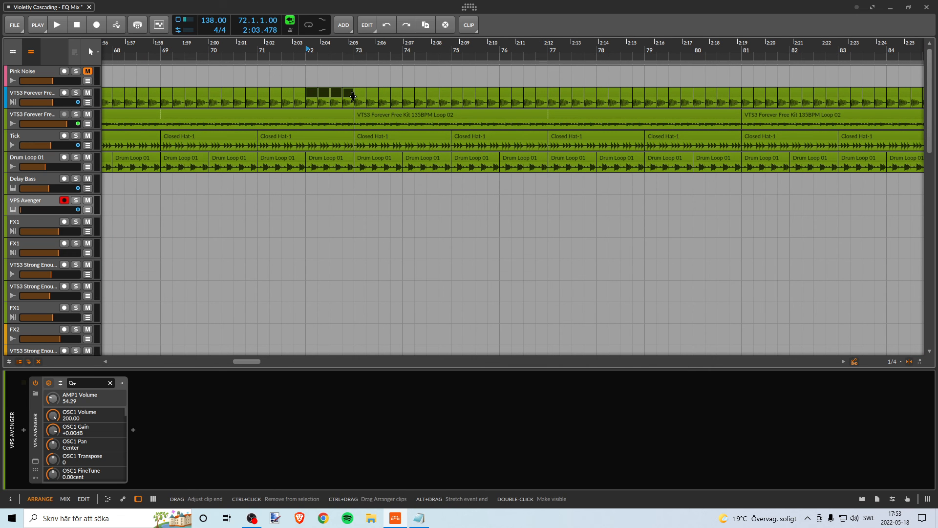
key(Delete)
drag(316, 54, 301, 13)
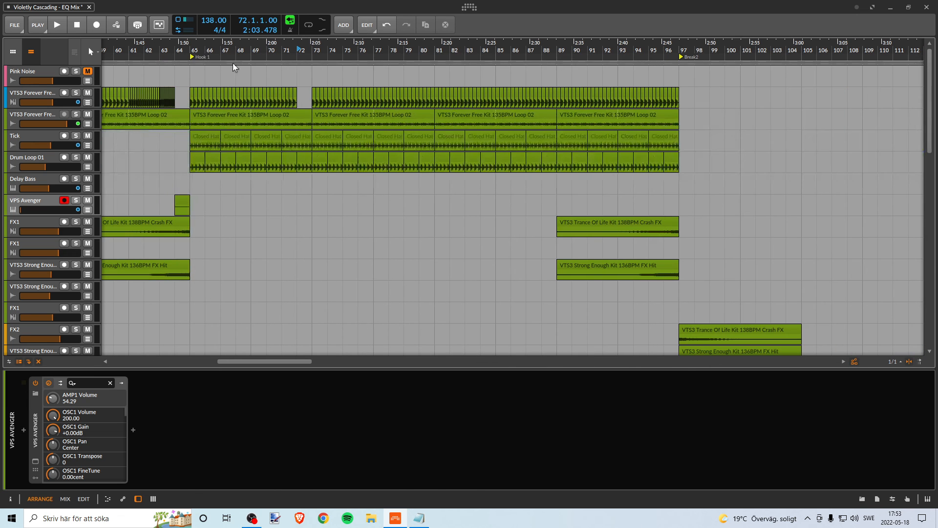
click(193, 71)
key(space)
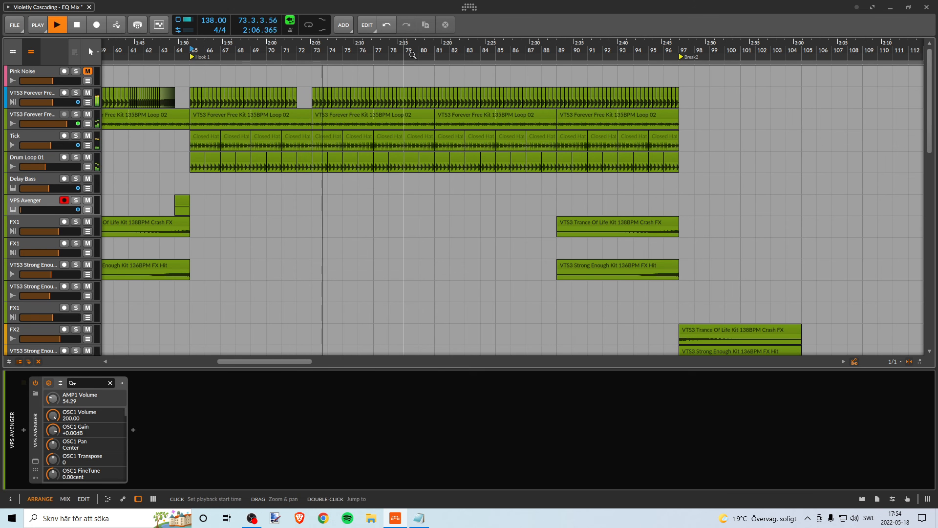
Delete the kick clips in bar 88 while Hook 1 keeps playing.
drag(406, 46, 354, 46)
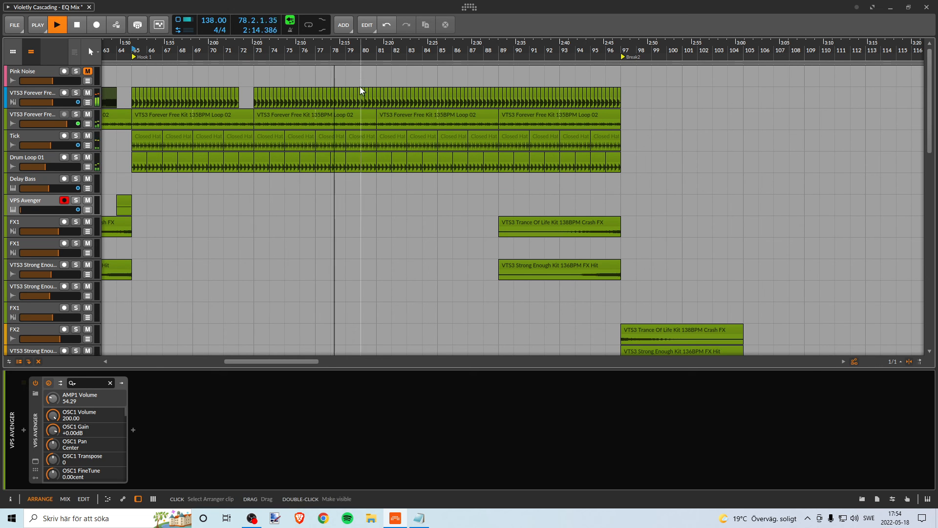
drag(406, 46, 385, 46)
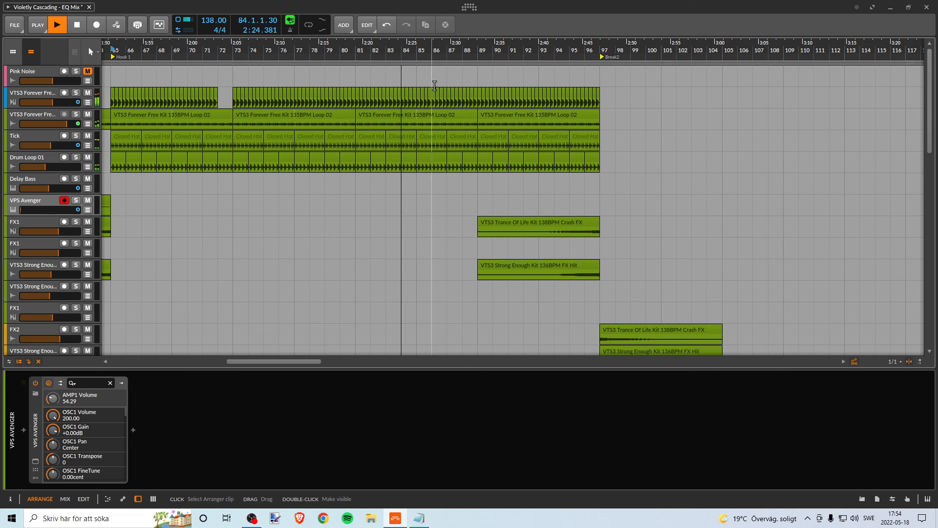
drag(465, 89, 477, 90)
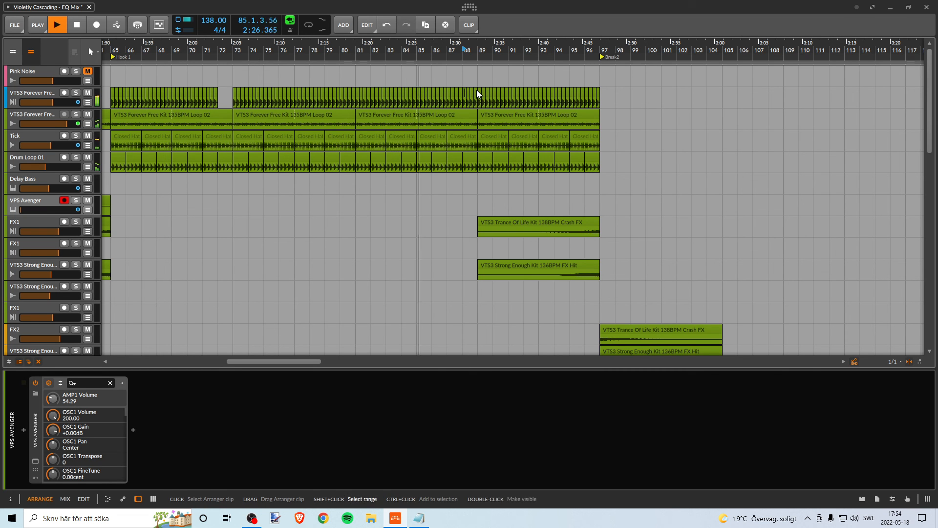
key(Delete)
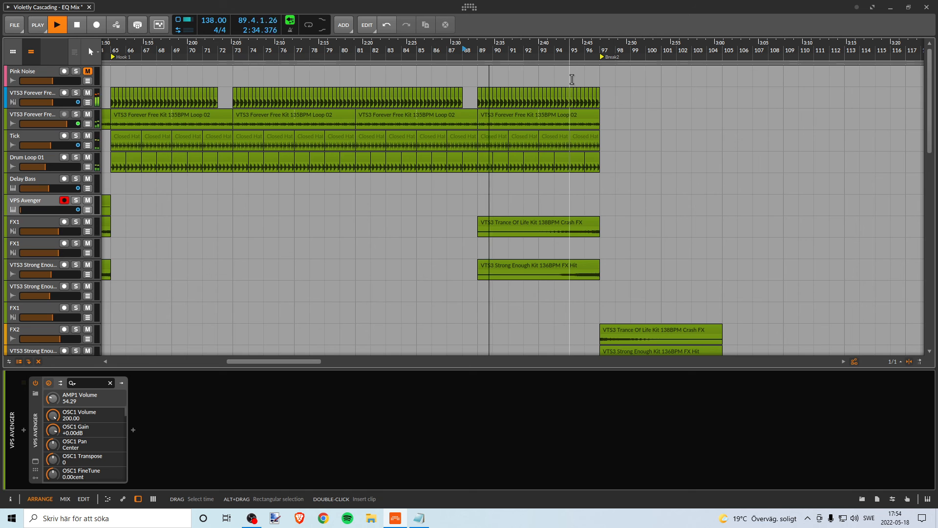
Delete the kick clips in bars 93 to 96 and play from bar 89 into Break2.
mouse_move(570, 51)
mouse_down()
mouse_move(540, 51)
mouse_move(539, 60)
mouse_up()
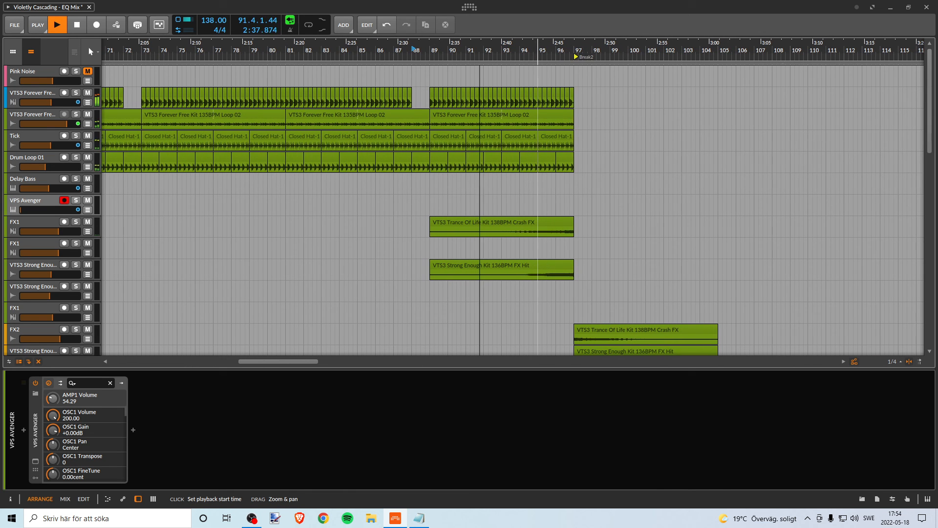
click(504, 90)
shift+click(572, 94)
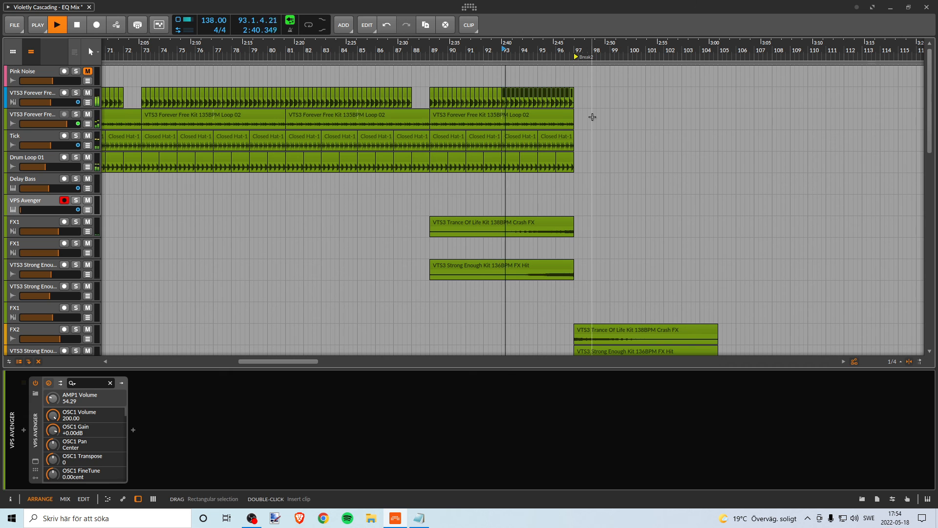
key(space)
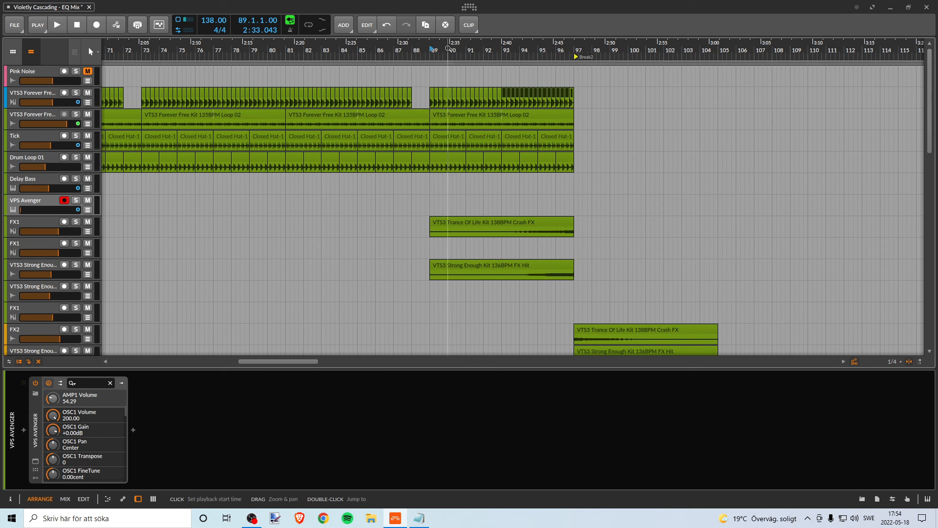
key(space)
key(Delete)
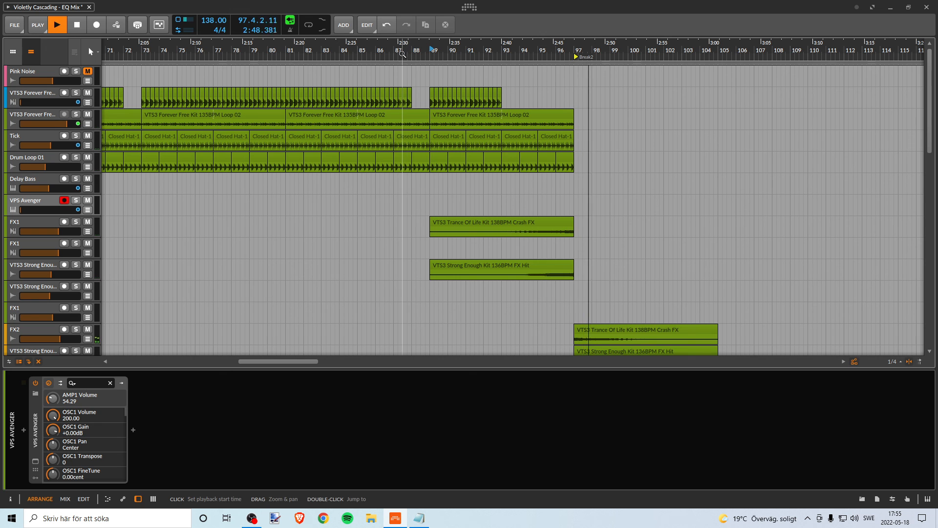
key(space)
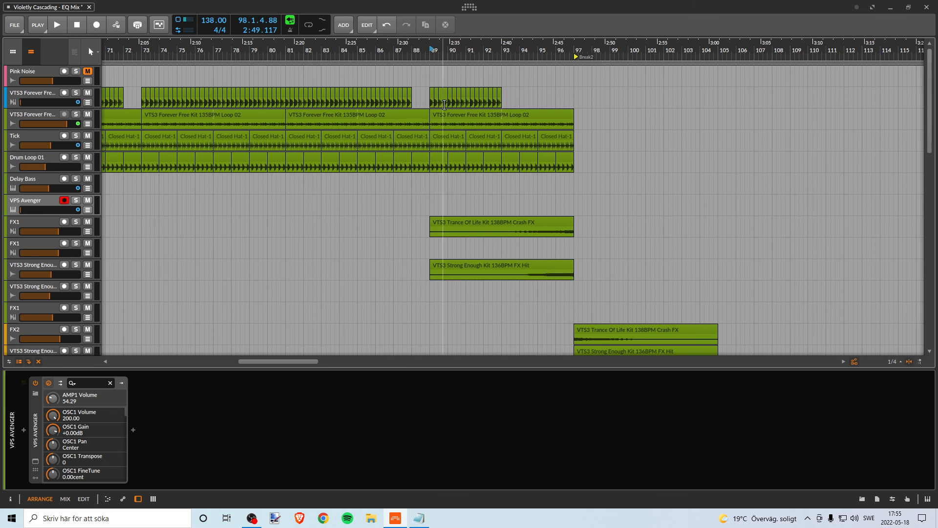
Try removing the kick clips in bars 89 to 92, listen to the passage from bar 86, and undo the deletion.
click(379, 50)
key(space)
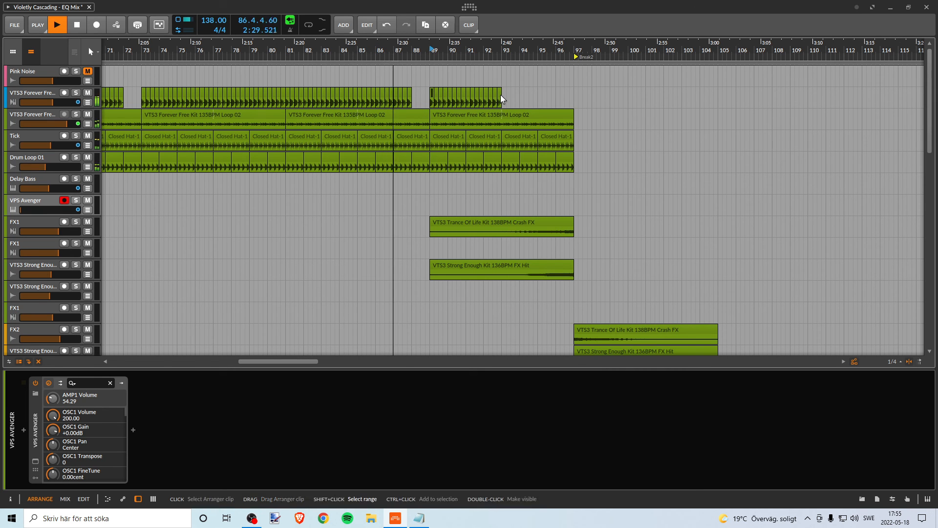
key(Delete)
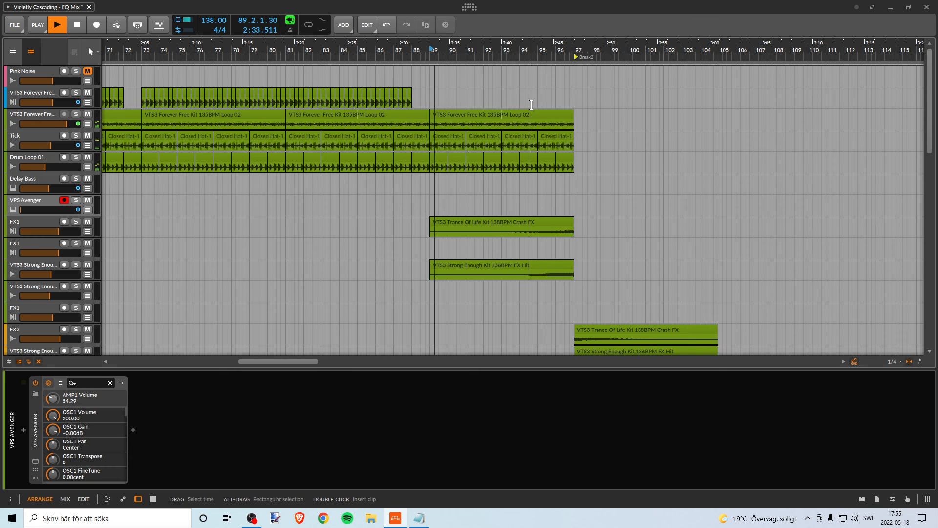
key(ctrl+z)
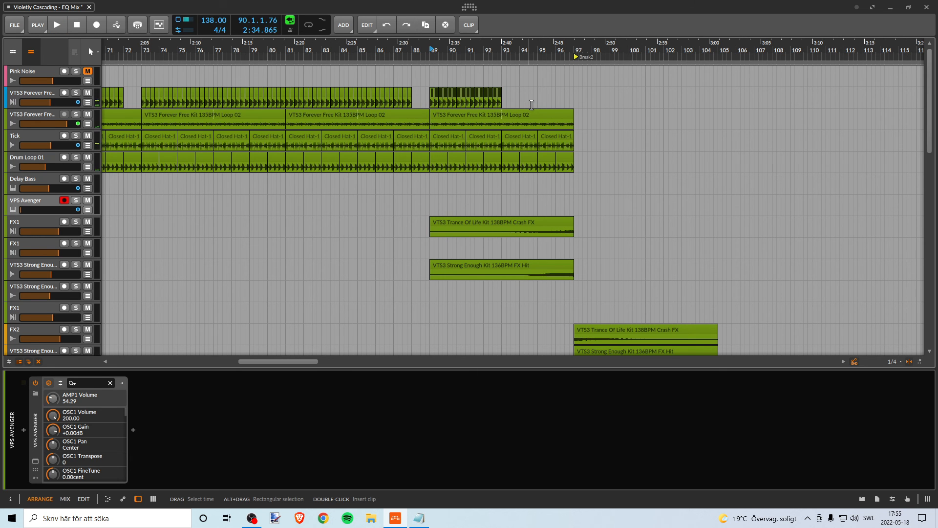
Play the end of Hook 1 from bar 87 into Break2 to check the kick dropout against the other tracks.
click(392, 60)
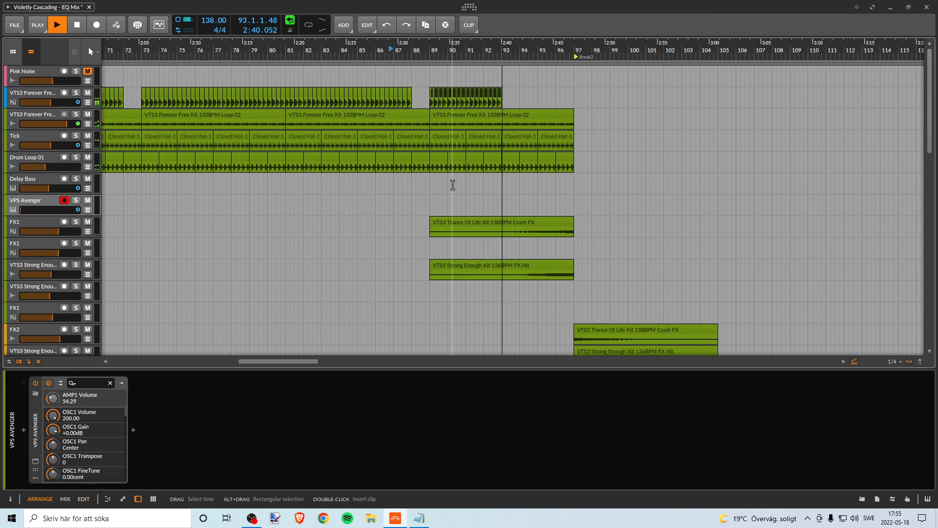
mouse_move(353, 49)
mouse_down()
mouse_move(380, 31)
mouse_move(369, 49)
mouse_up()
scroll(494, 230, down, 3)
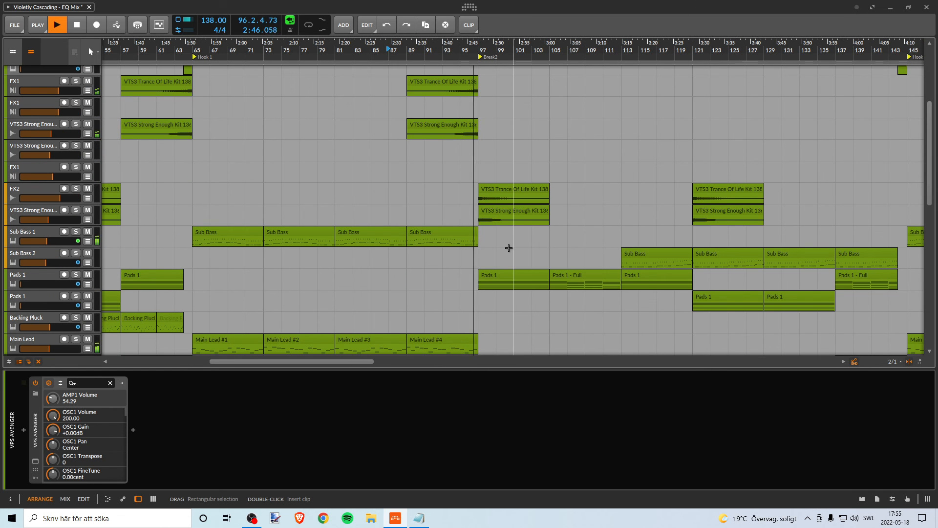
scroll(509, 247, up, 4)
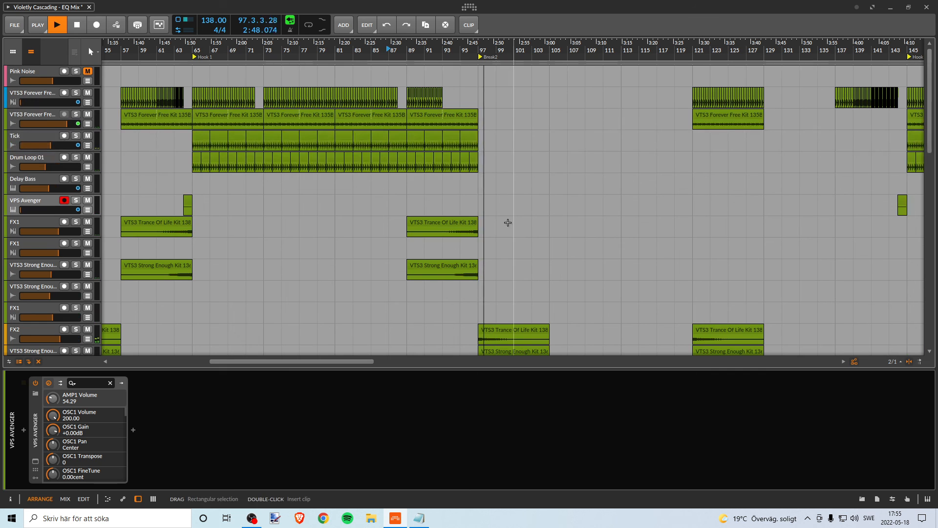
drag(303, 47, 311, 39)
key(space)
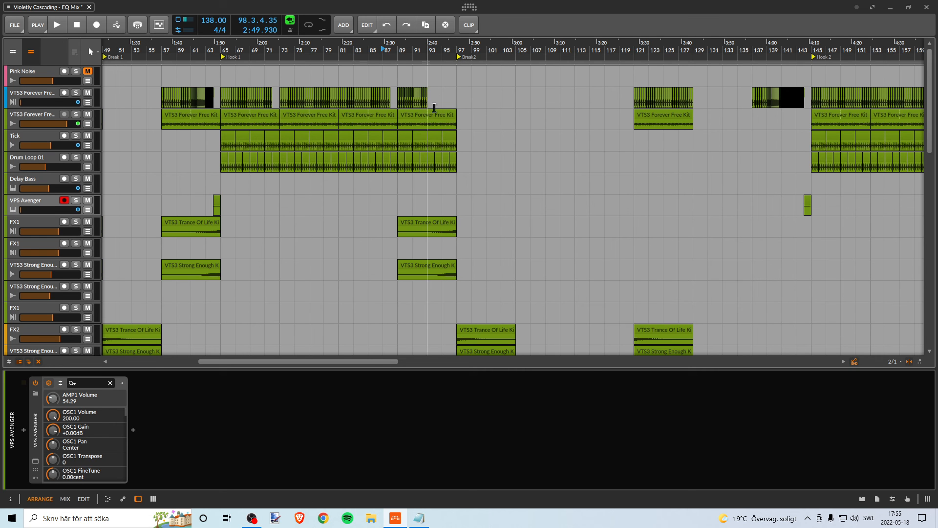
scroll(413, 218, down, 3)
scroll(408, 213, up, 3)
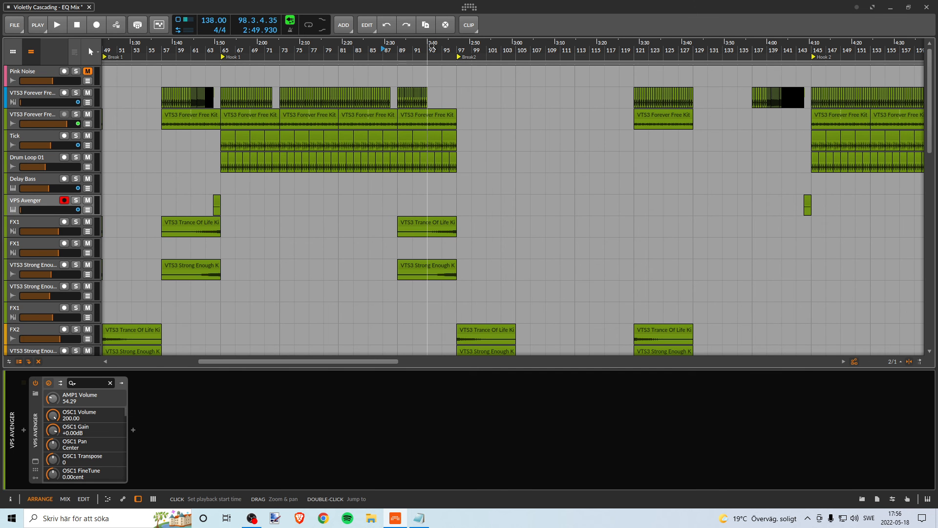
Delete all the kick clips in Hook 2, from bar 145 up to the Bridge.
drag(433, 47, 523, 45)
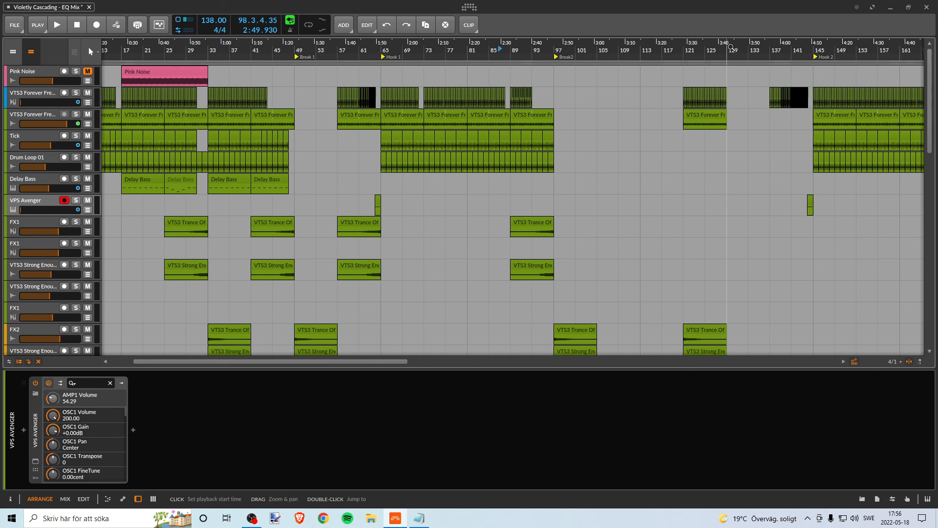
drag(728, 45, 486, 49)
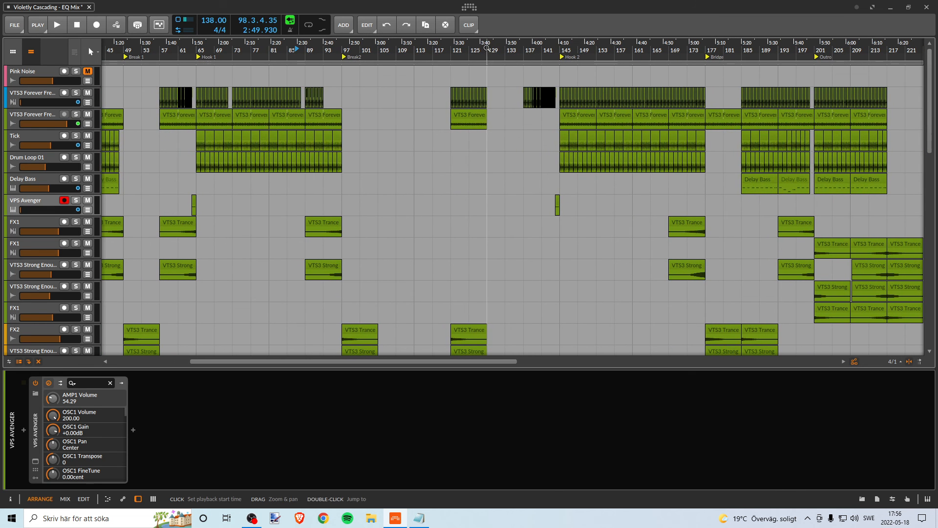
drag(251, 48, 252, 50)
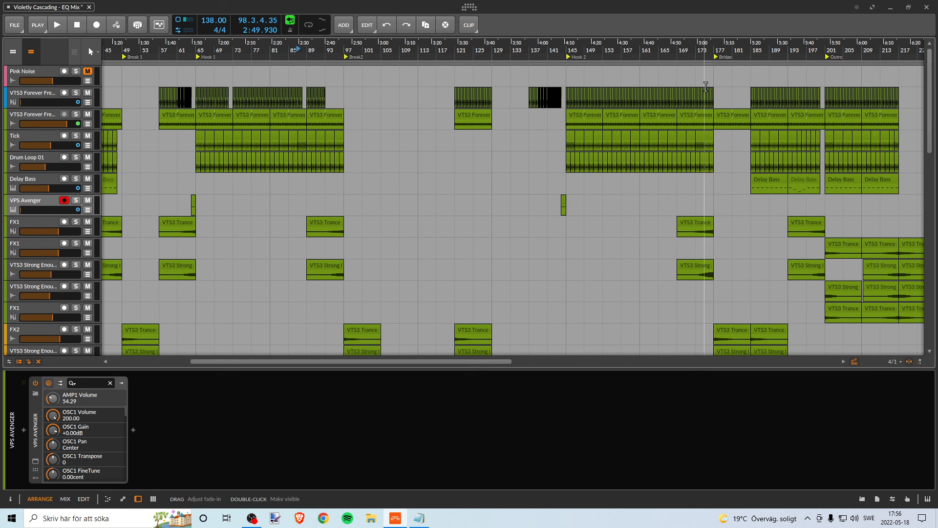
drag(721, 93, 567, 100)
key(Delete)
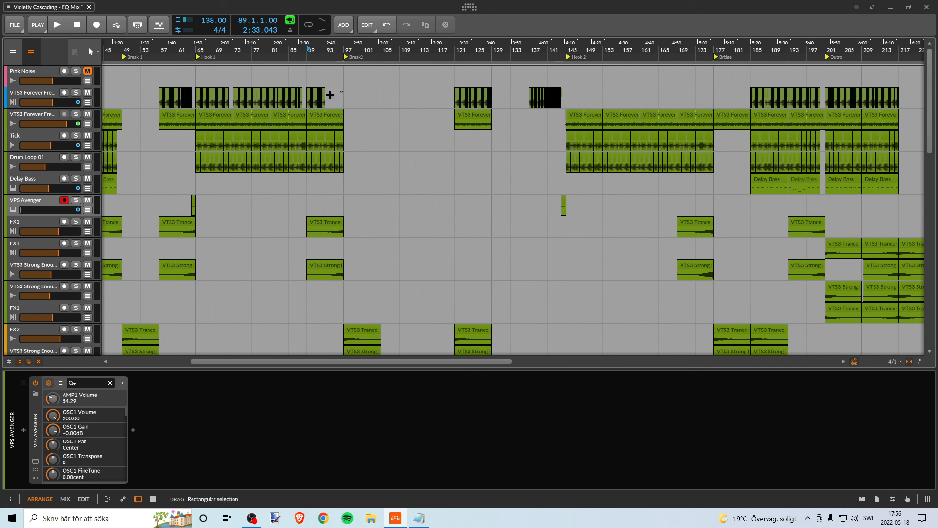
Copy all the kick clips of Hook 1, bars 65 to 92, to the start of Hook 2 at bar 145.
drag(330, 95, 195, 103)
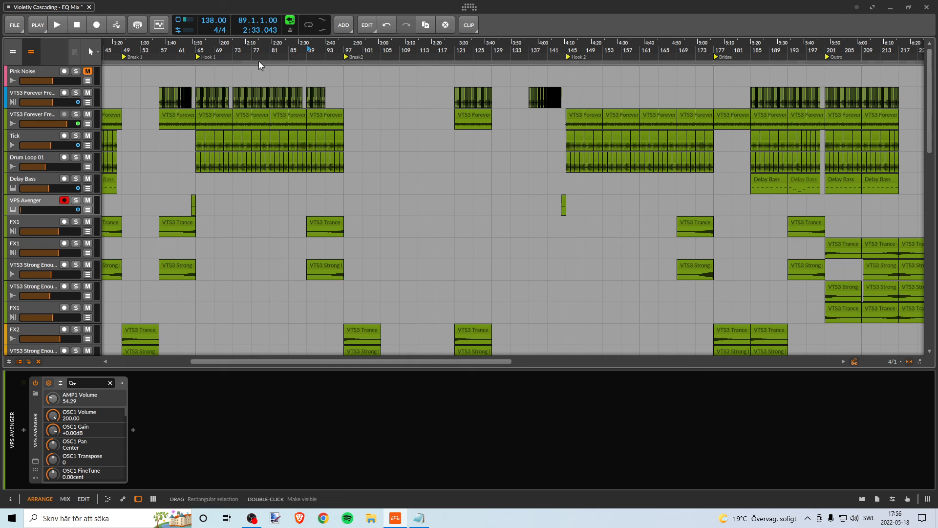
drag(260, 50, 286, 97)
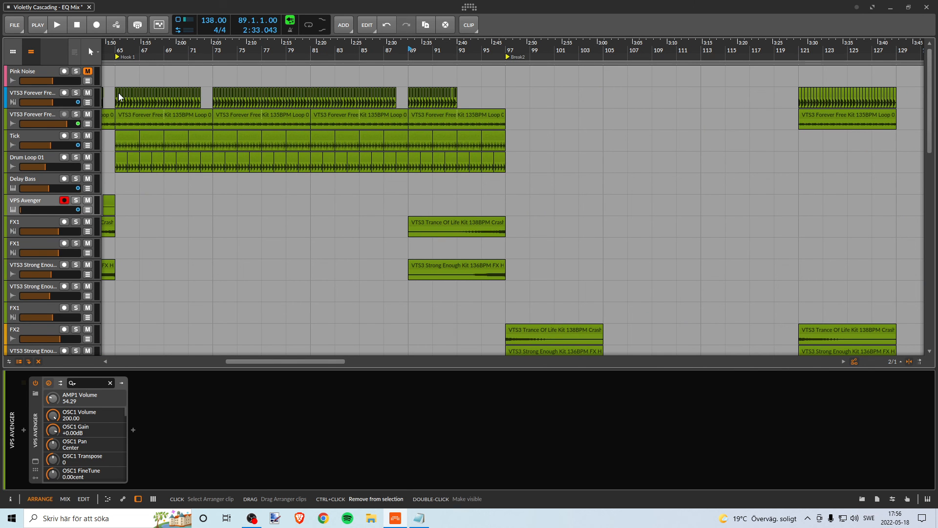
drag(116, 93, 794, 92)
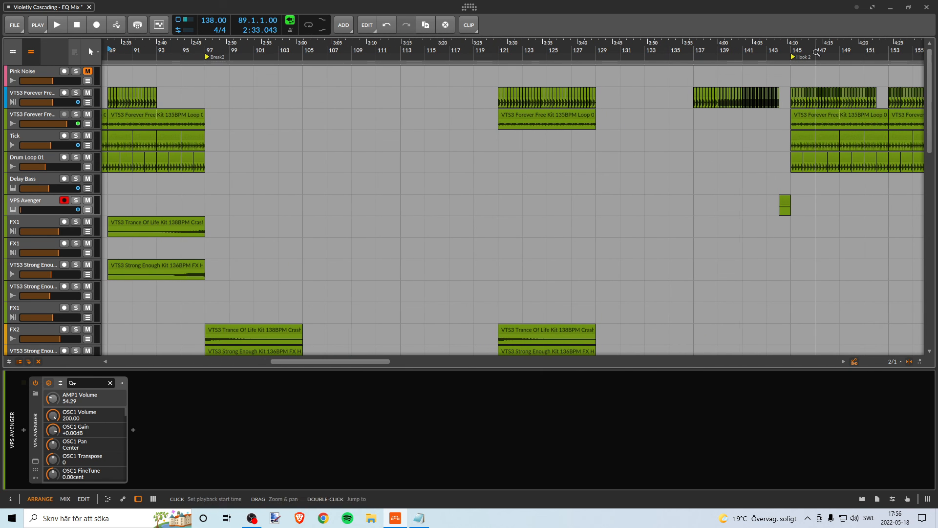
drag(812, 51, 498, 39)
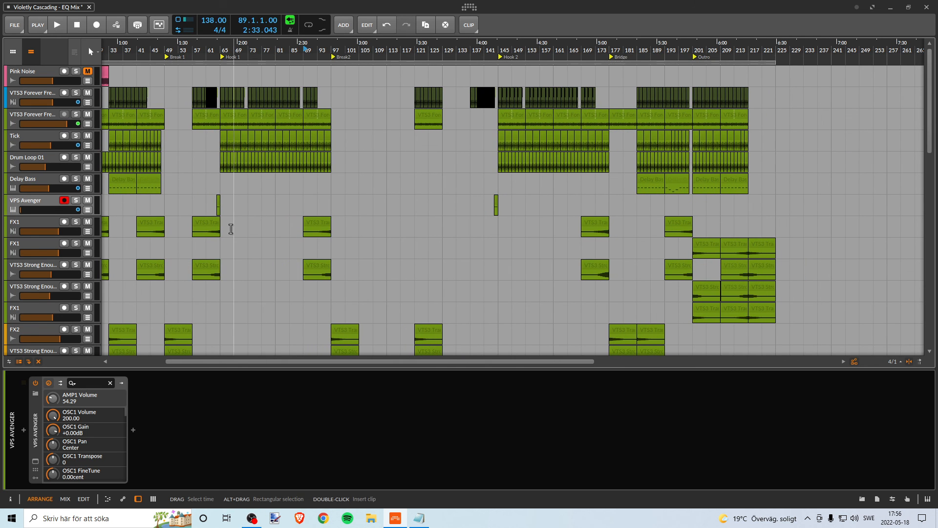
scroll(249, 239, down, 2)
scroll(255, 241, down, 6)
scroll(258, 240, up, 8)
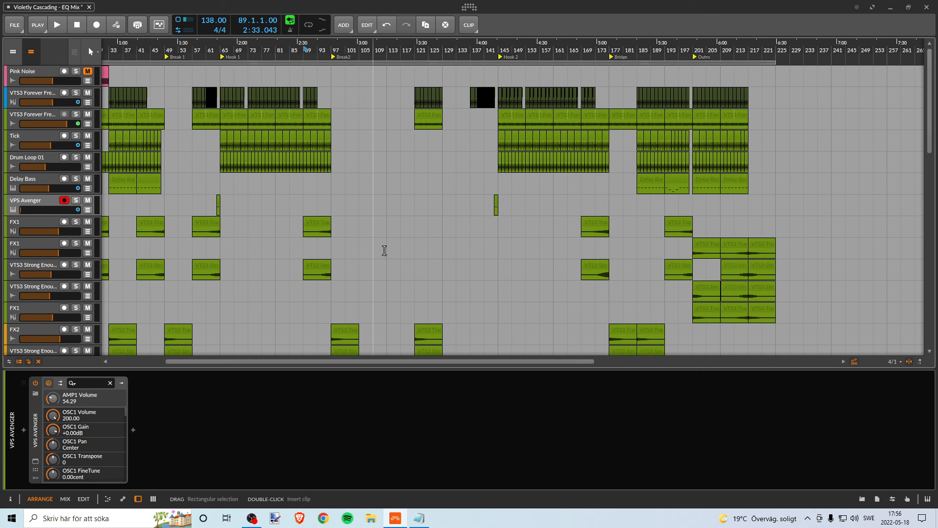
Look over the whole arrangement across all tracks, comparing the kick pattern in Hook 1 and Hook 2 with the remaining sections.
drag(506, 51, 471, 51)
scroll(468, 119, down, 3)
scroll(464, 118, up, 5)
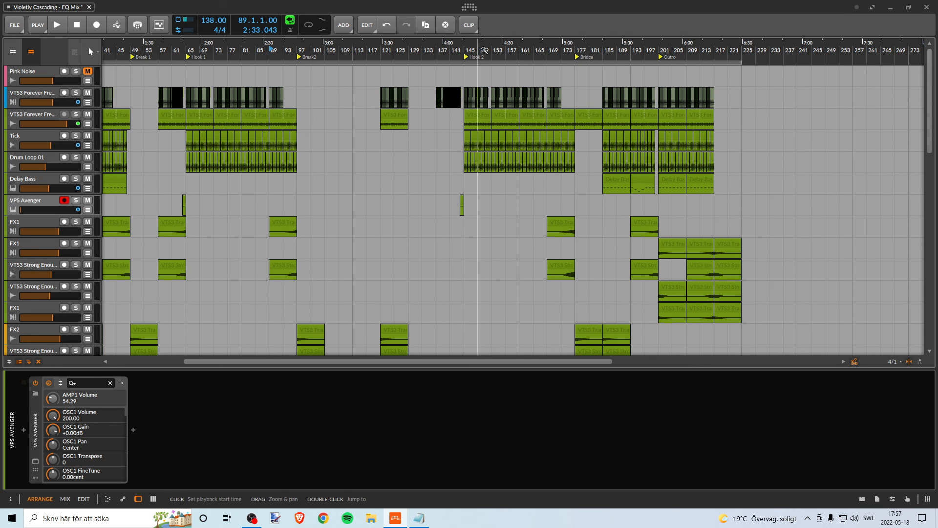
mouse_move(466, 50)
mouse_down()
mouse_move(466, 61)
mouse_move(480, 50)
mouse_up()
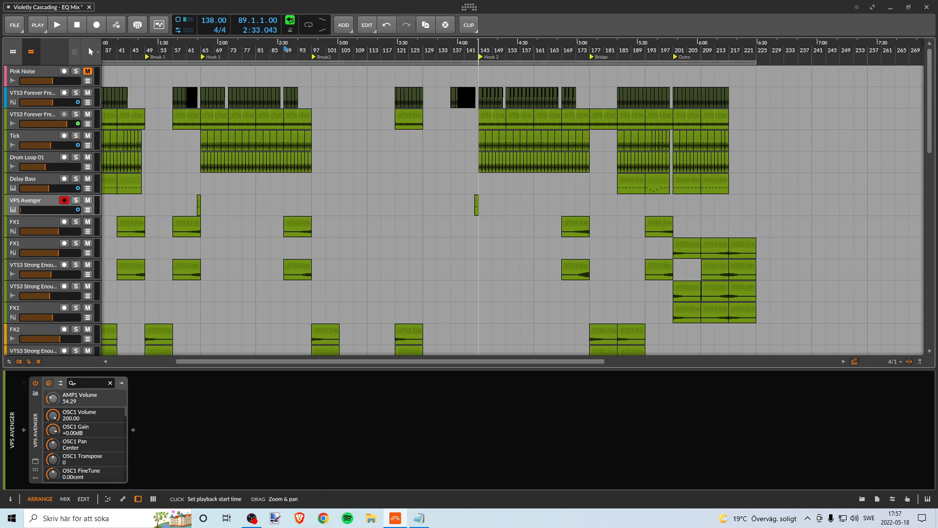
scroll(448, 156, down, 12)
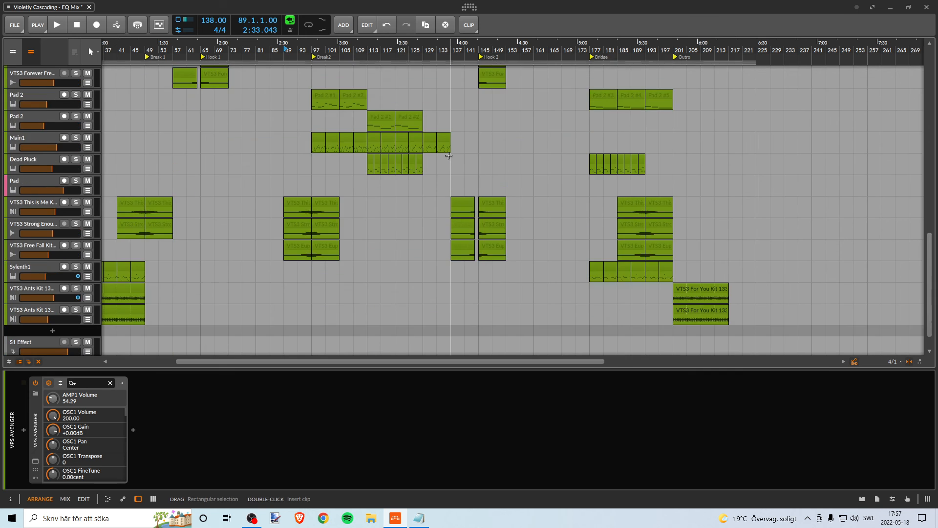
scroll(448, 156, up, 12)
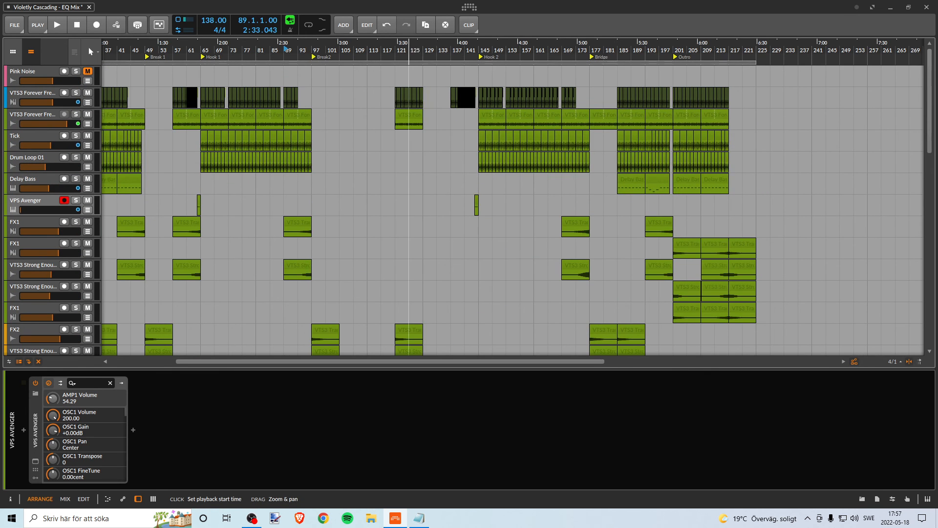
drag(408, 50, 529, 51)
scroll(580, 168, down, 5)
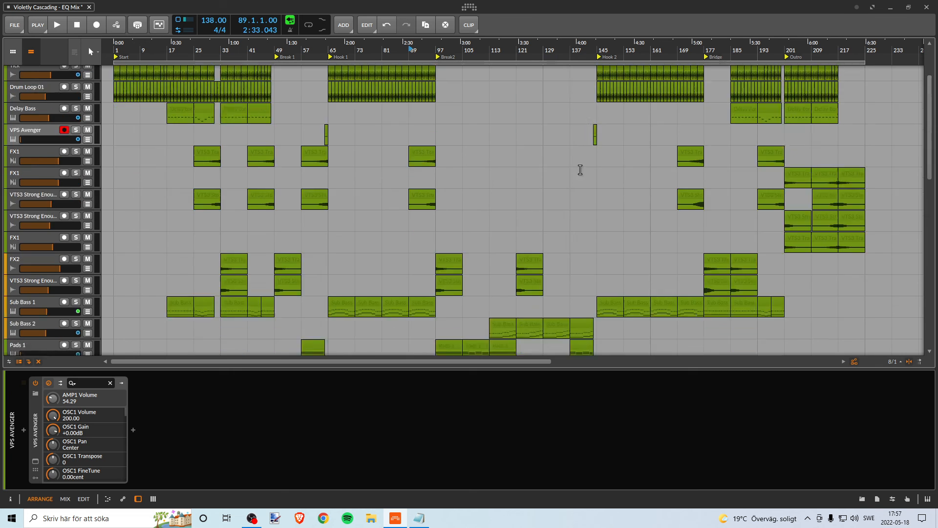
scroll(577, 166, up, 5)
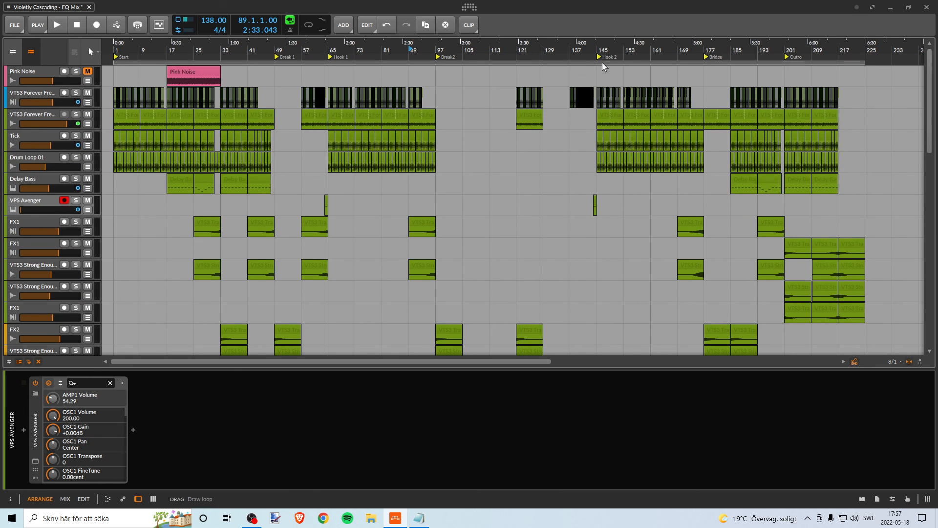
drag(570, 49, 504, 40)
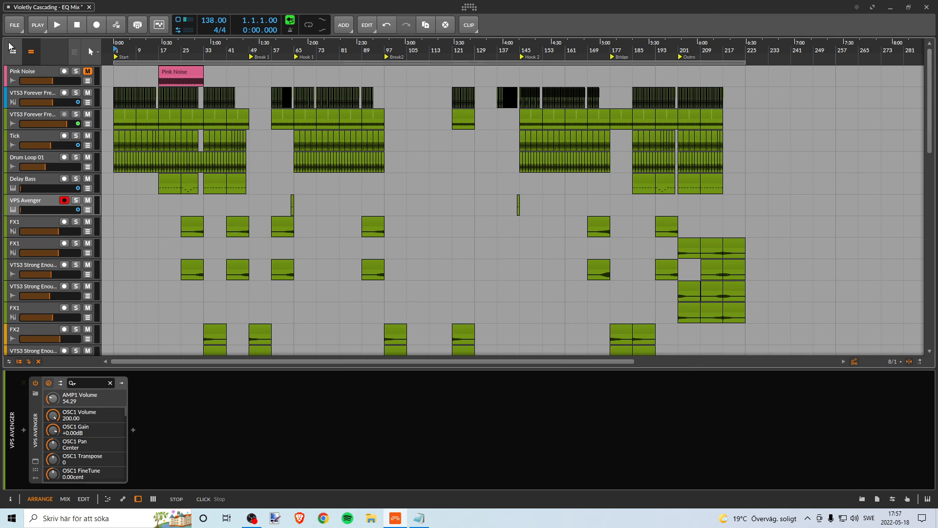
Save the project.
click(15, 25)
click(40, 71)
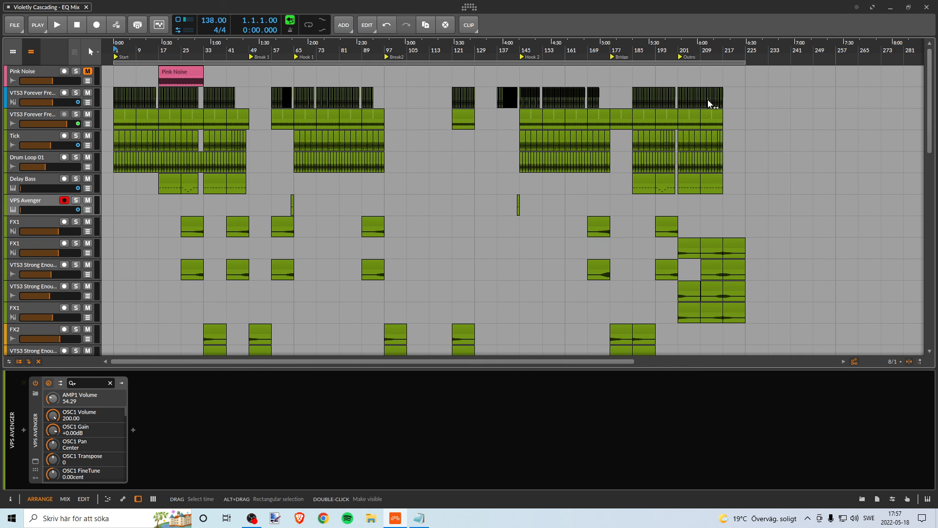
Play the song from bar 185 and delete the kick clips in bar 192.
key(space)
drag(665, 51, 518, 133)
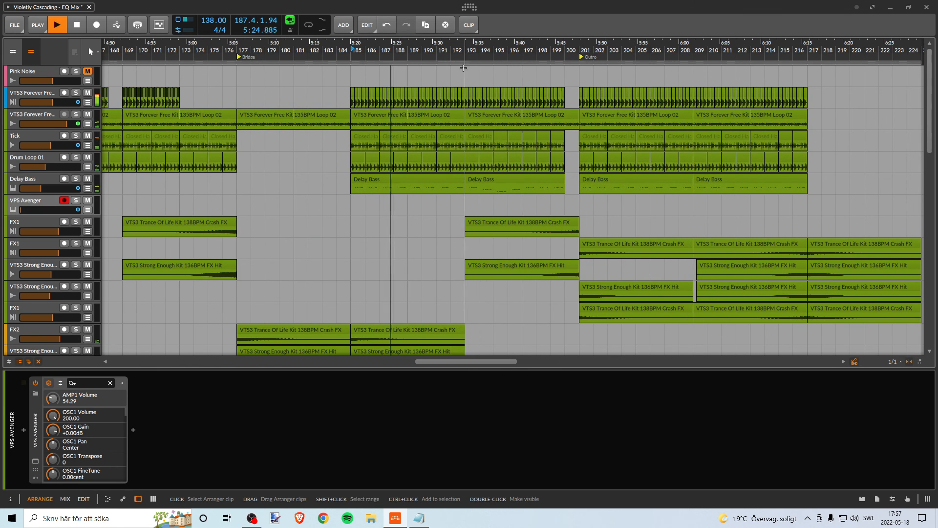
drag(472, 56, 476, 92)
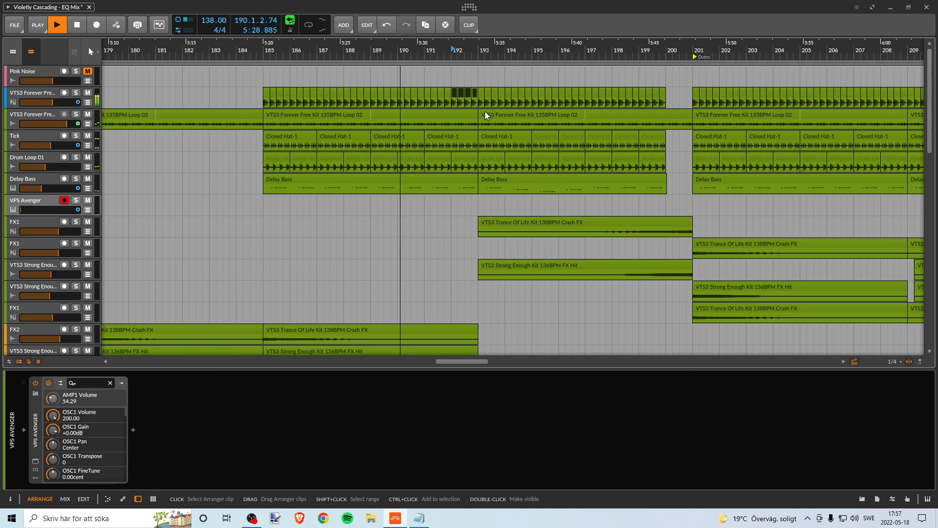
key(Delete)
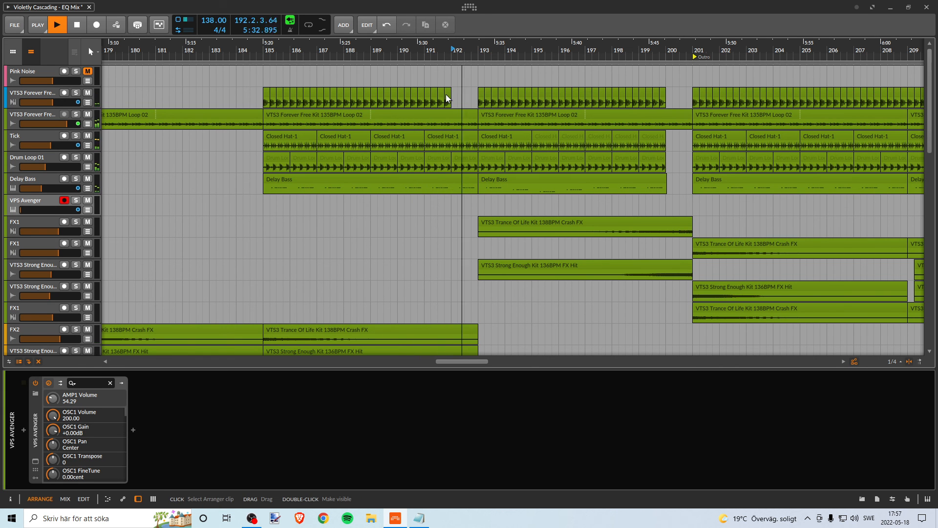
Replay from bar 185 and widen the kick gap before bar 193 by deleting the kick clips in bar 191.
key(space)
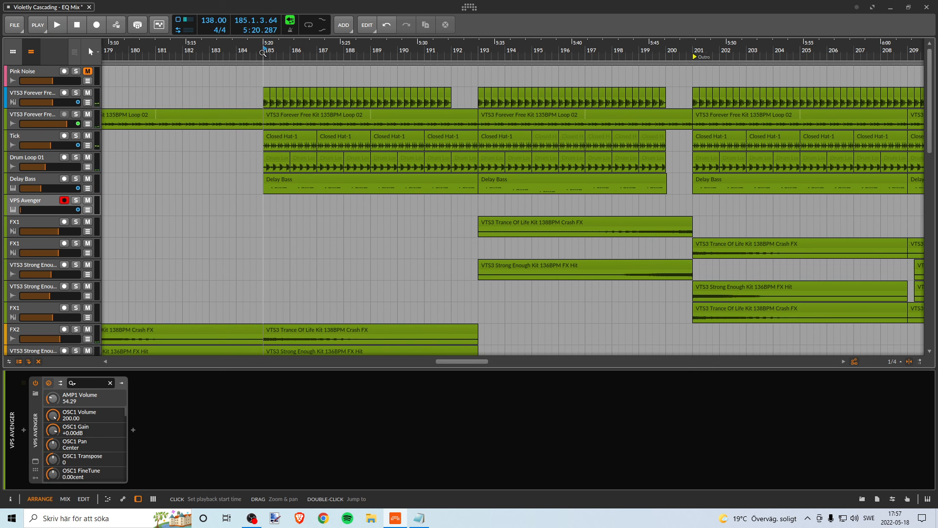
key(space)
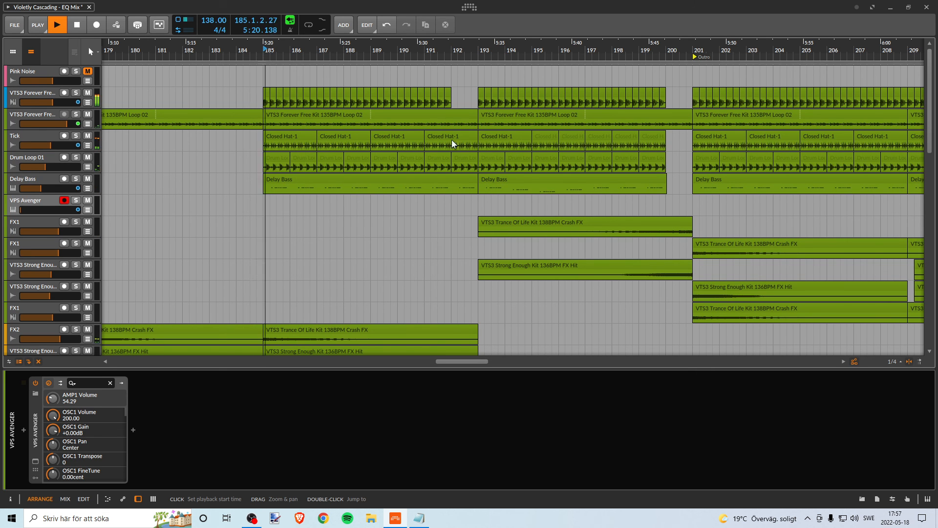
drag(426, 91, 447, 92)
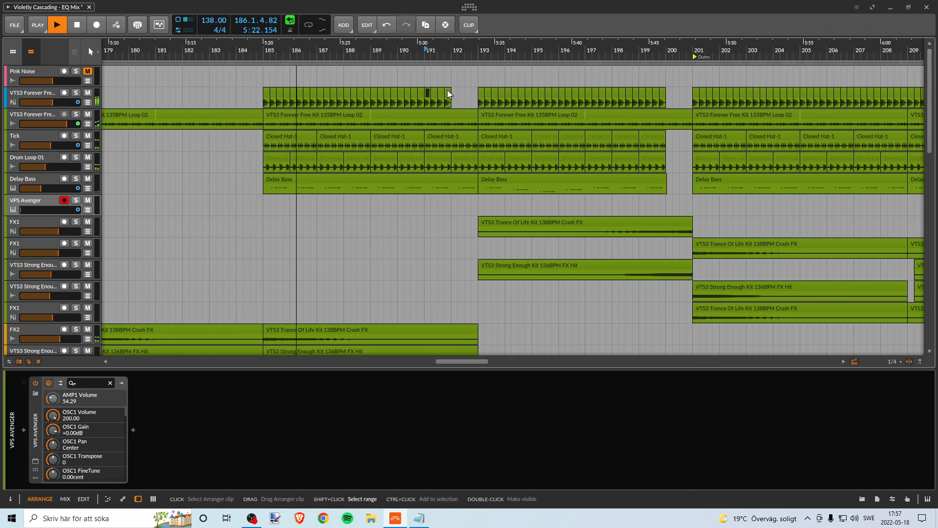
key(Delete)
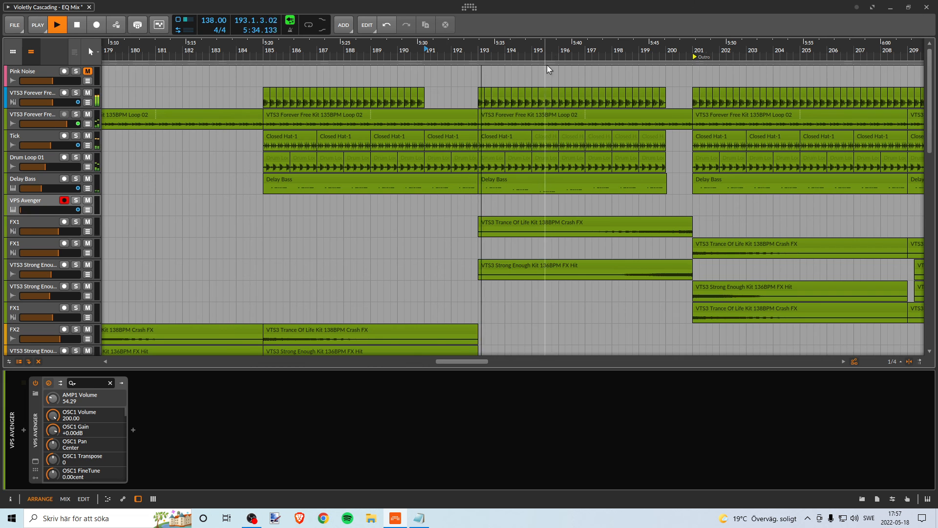
Delete the kick clips in bars 197 to 199, ahead of the Outro.
drag(552, 50, 413, 53)
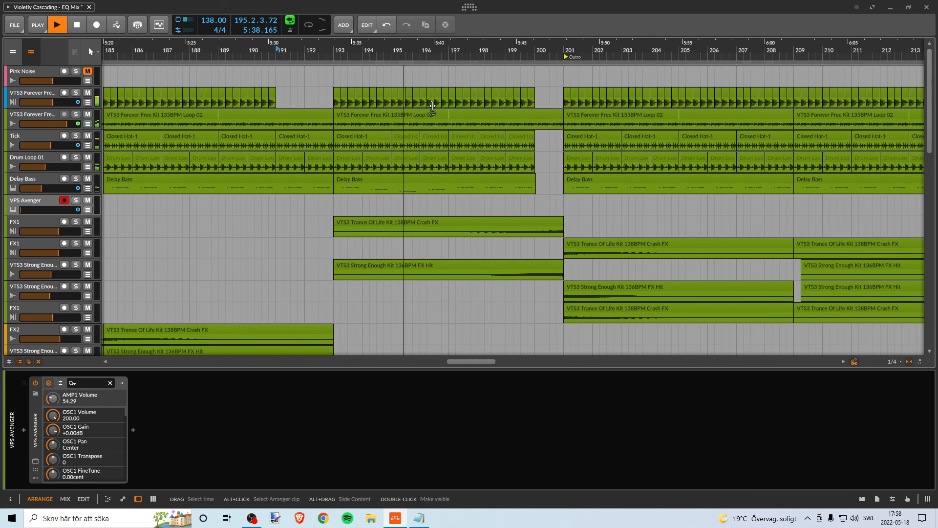
click(453, 91)
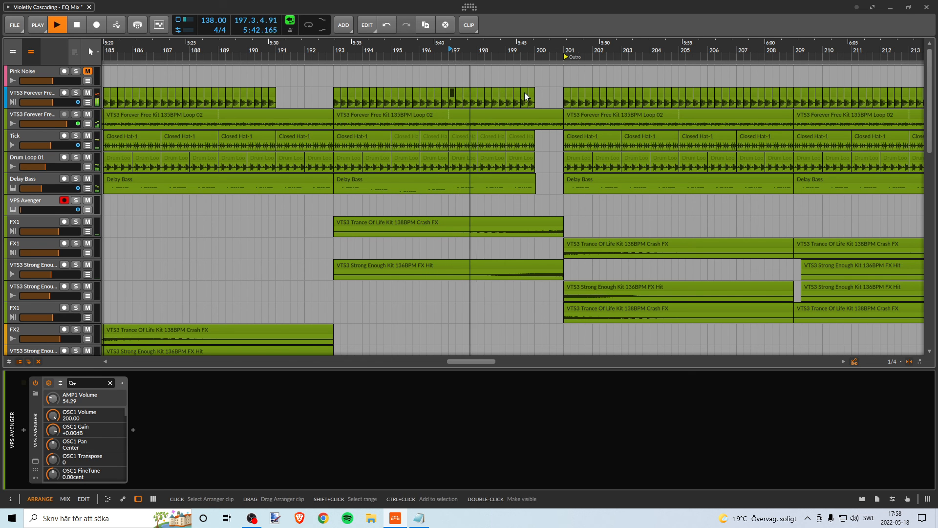
shift+click(532, 91)
key(Delete)
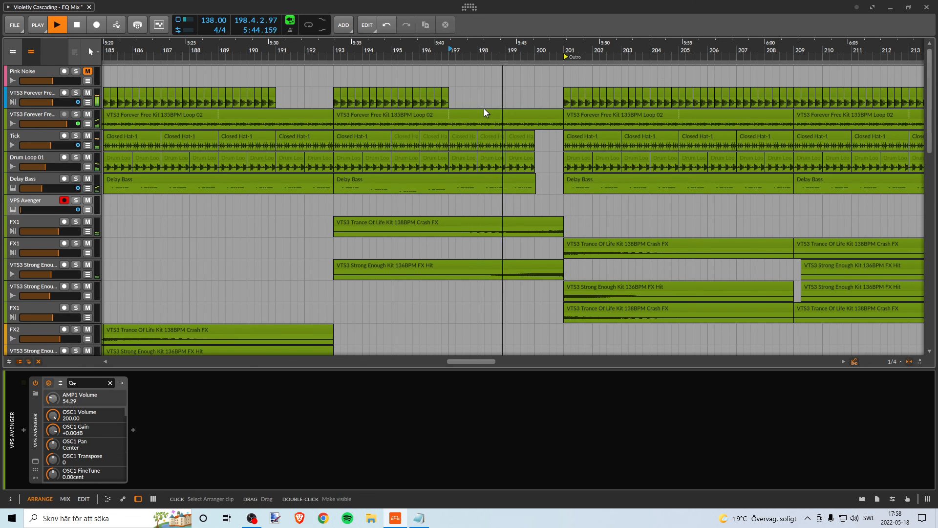
Play from bar 188 into the Outro to check the kick dropouts against the other tracks.
key(space)
key(space)
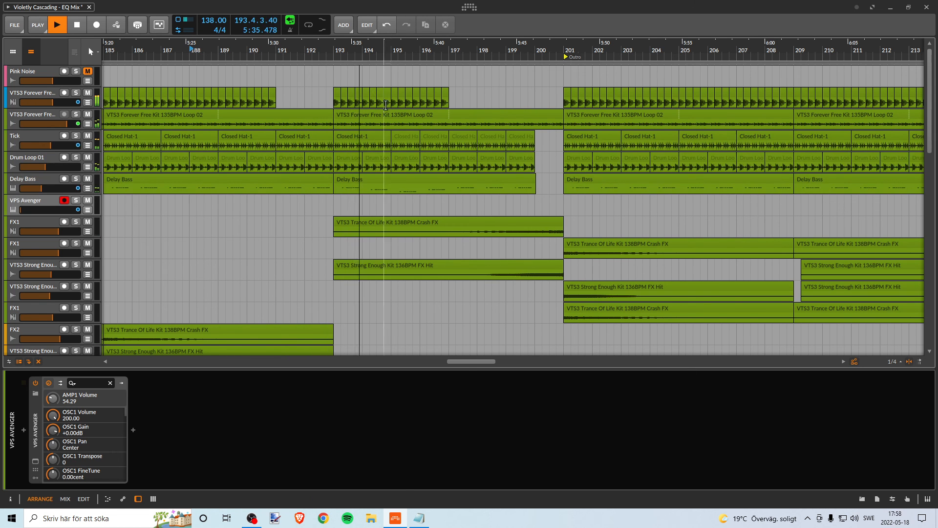
drag(412, 78, 332, 78)
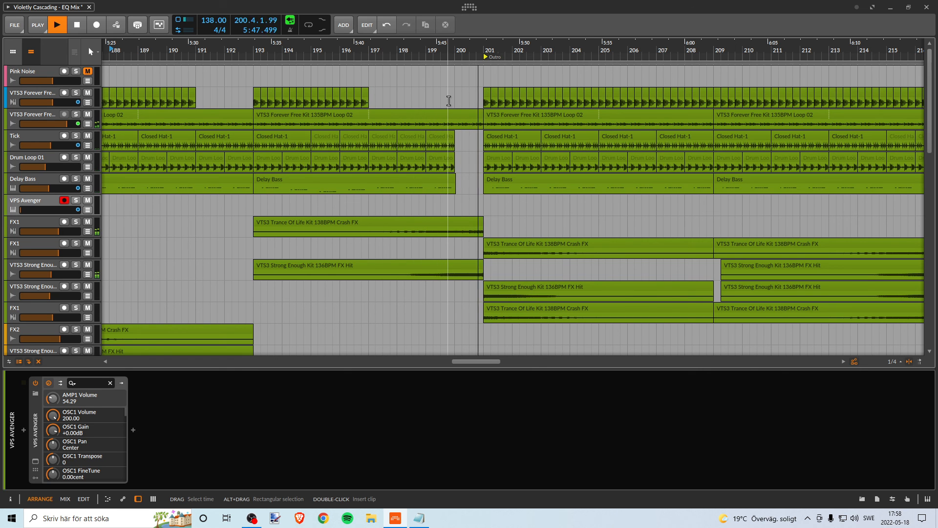
drag(563, 51, 414, 37)
scroll(423, 201, down, 1)
scroll(423, 199, up, 1)
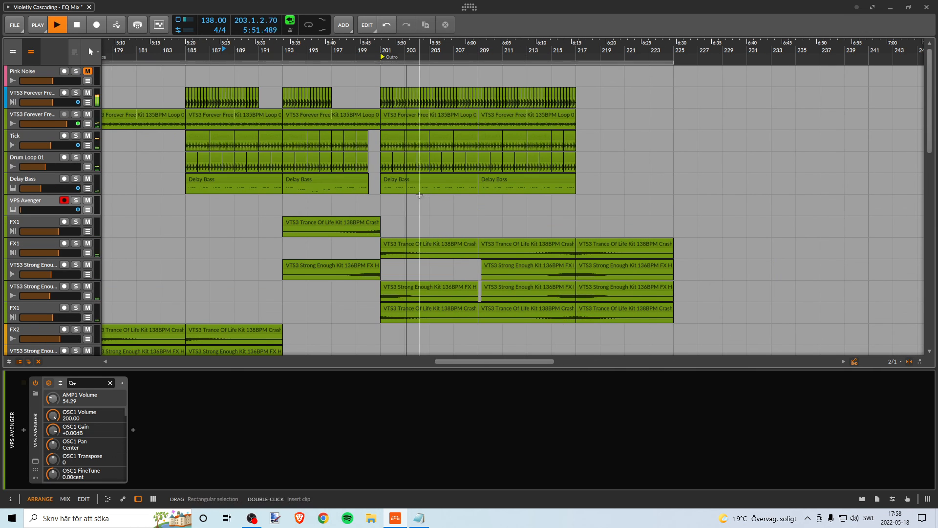
Try removing the kick clips in bars 207 and 208 of the Outro, listen to the passage, and undo the deletion.
drag(470, 49, 483, 91)
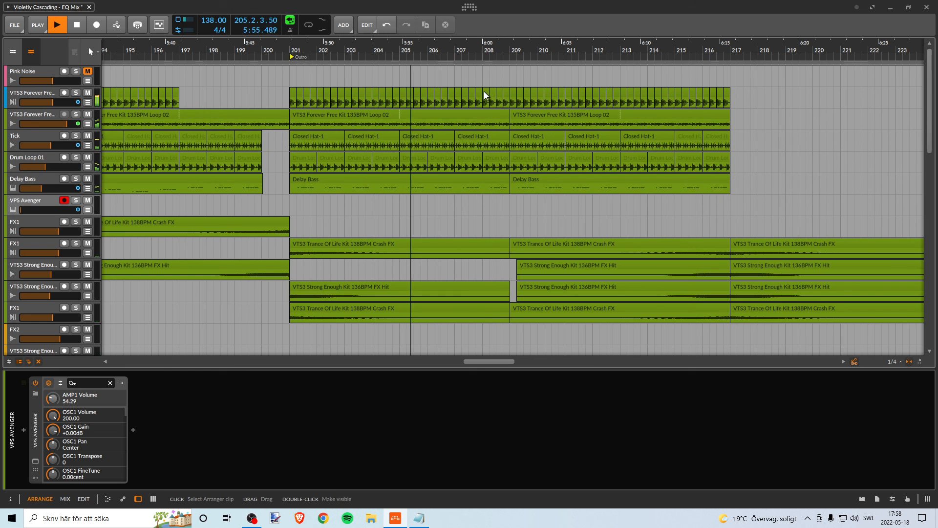
click(459, 93)
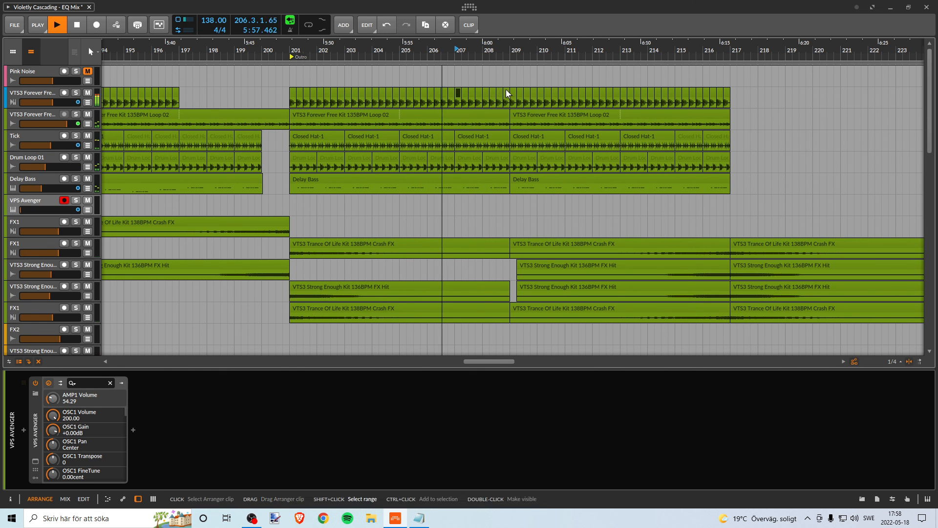
shift+click(506, 89)
key(Delete)
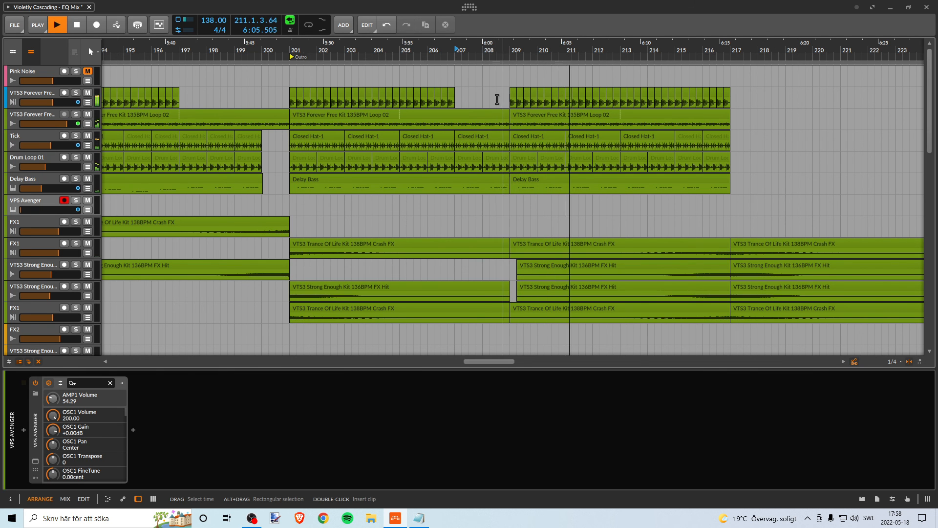
key(space)
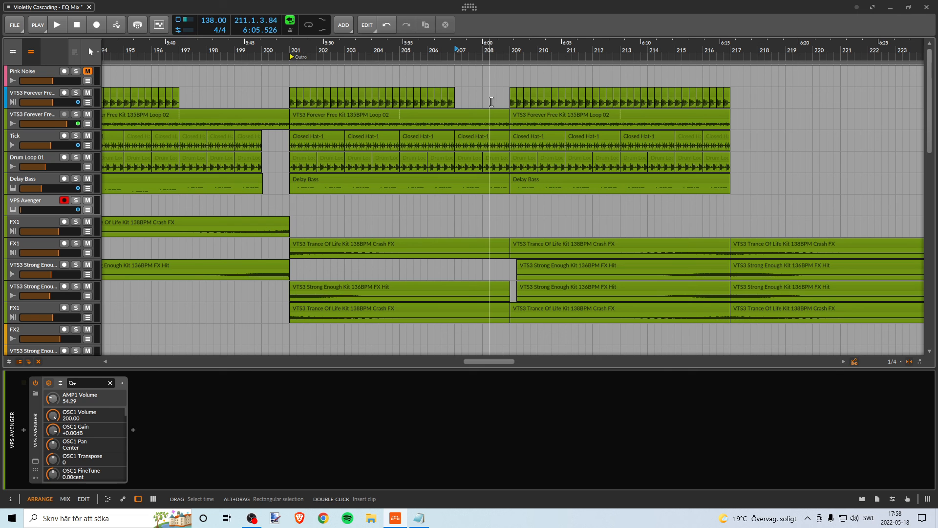
key(ctrl+z)
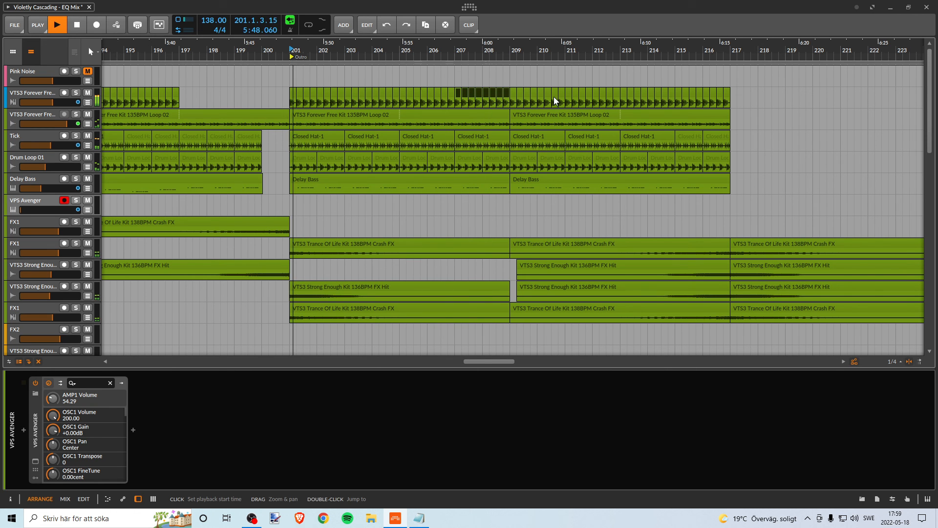
Delete the kick clips in bar 208 of the Outro while playing from bar 201.
click(487, 93)
shift+click(508, 93)
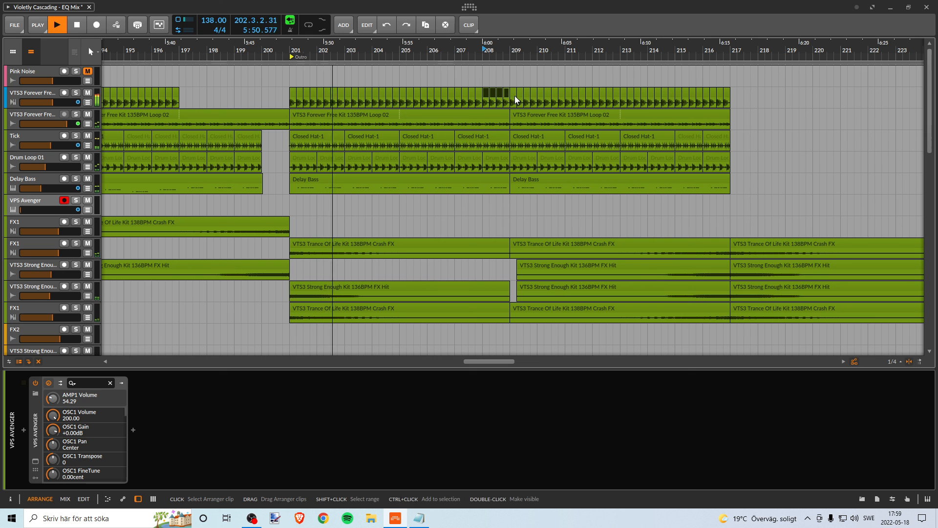
key(Delete)
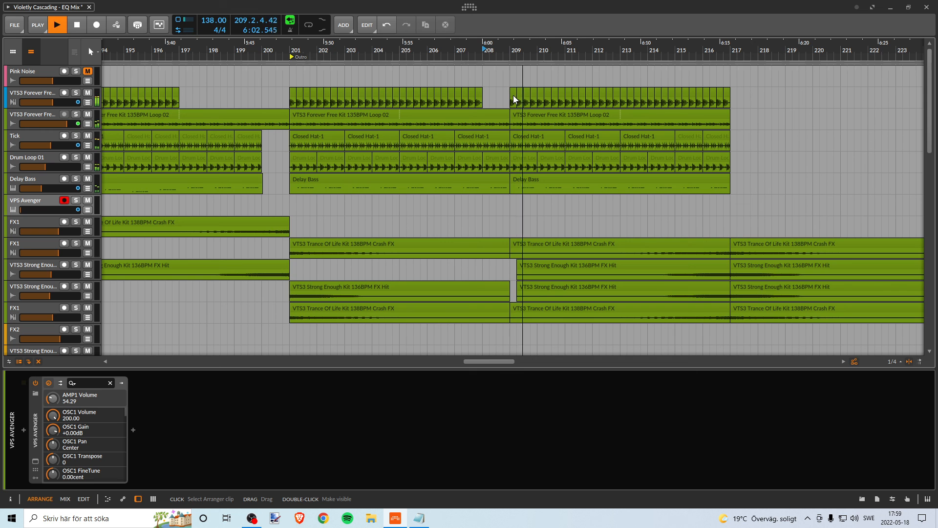
Replay the Outro from bar 201 and extend the kick gap by deleting the kick clips in bars 206 and 207.
key(space)
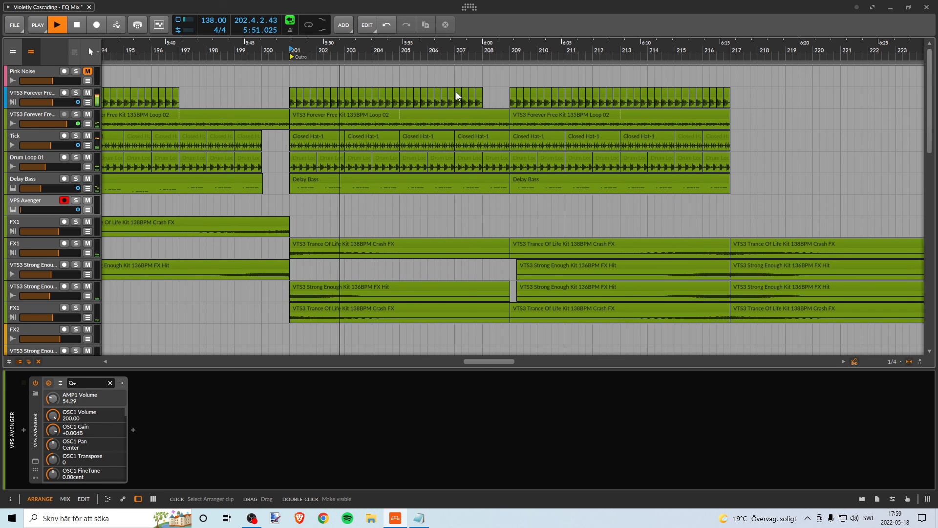
click(431, 93)
shift+click(479, 95)
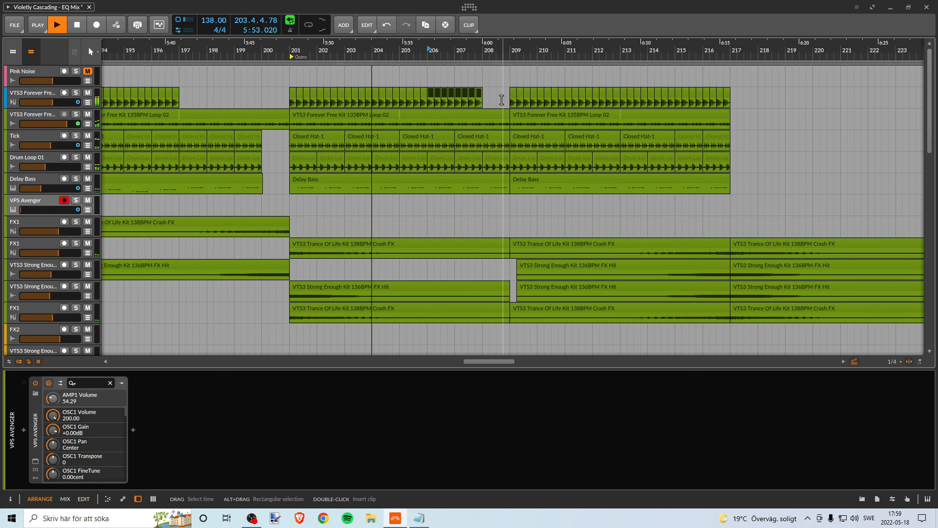
key(Delete)
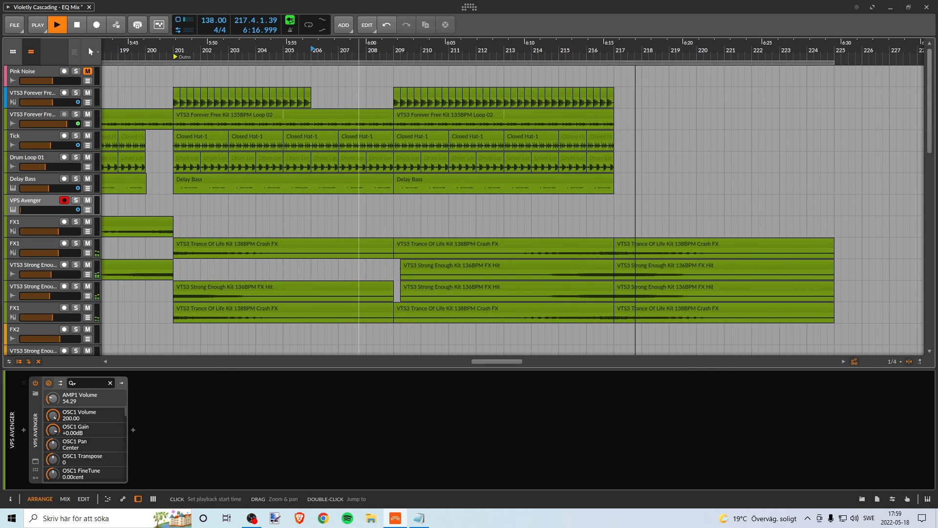
Play the Outro from bar 201 past bar 209 to check the three-bar kick gap against the other tracks.
drag(366, 50, 373, 71)
key(space)
drag(228, 51, 311, 49)
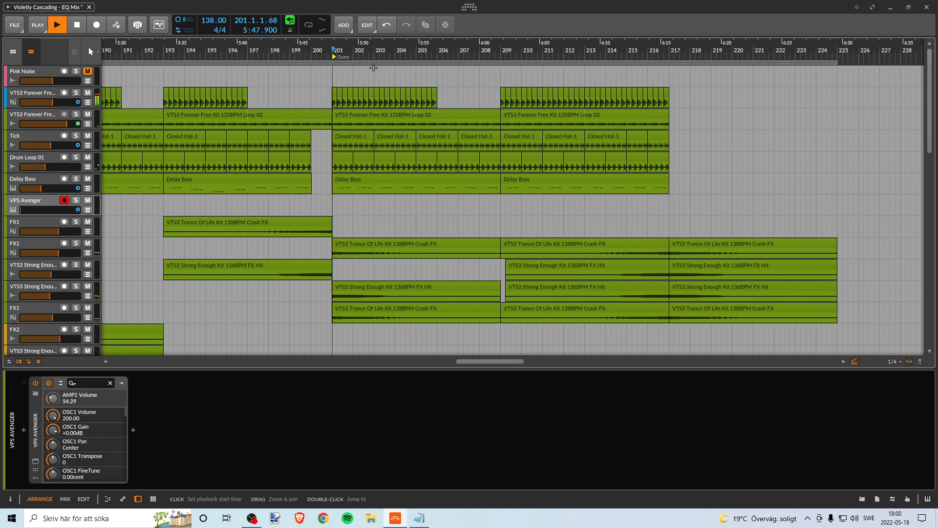
drag(495, 51, 463, 46)
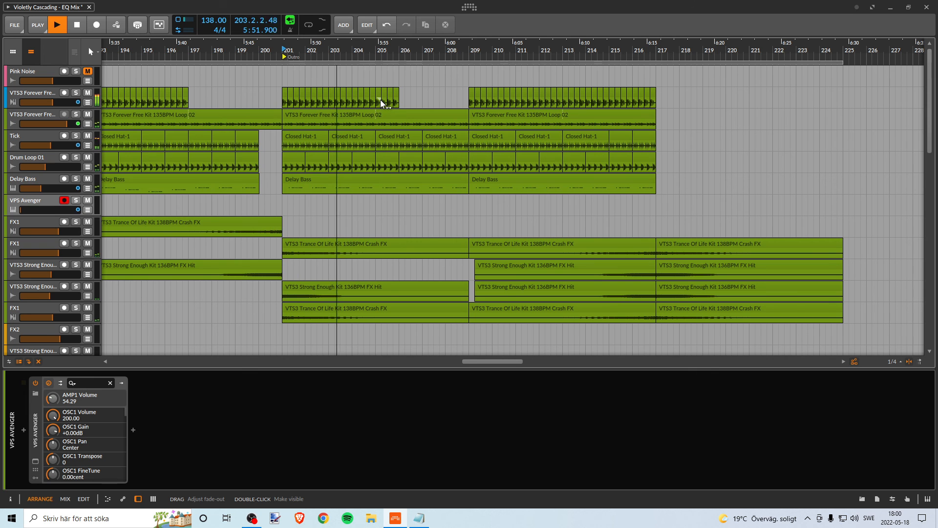
drag(415, 48, 336, 47)
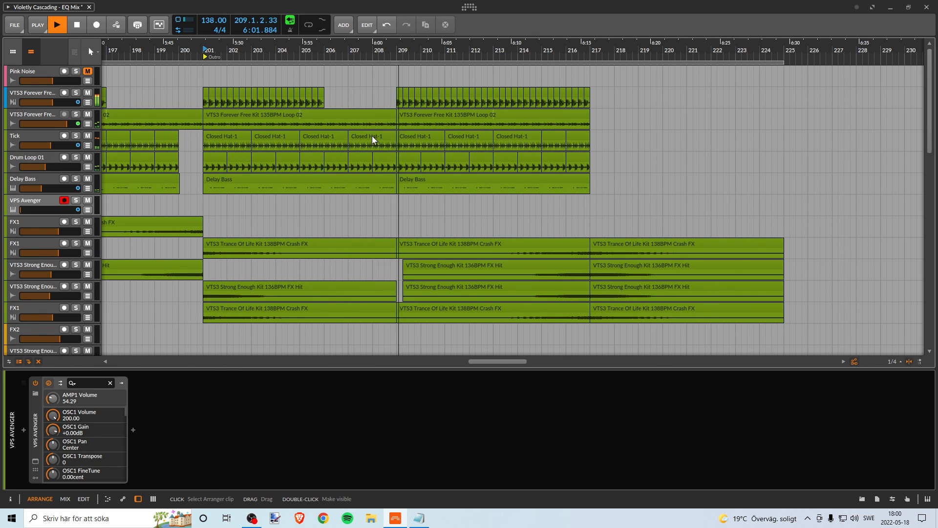
drag(536, 49, 454, 59)
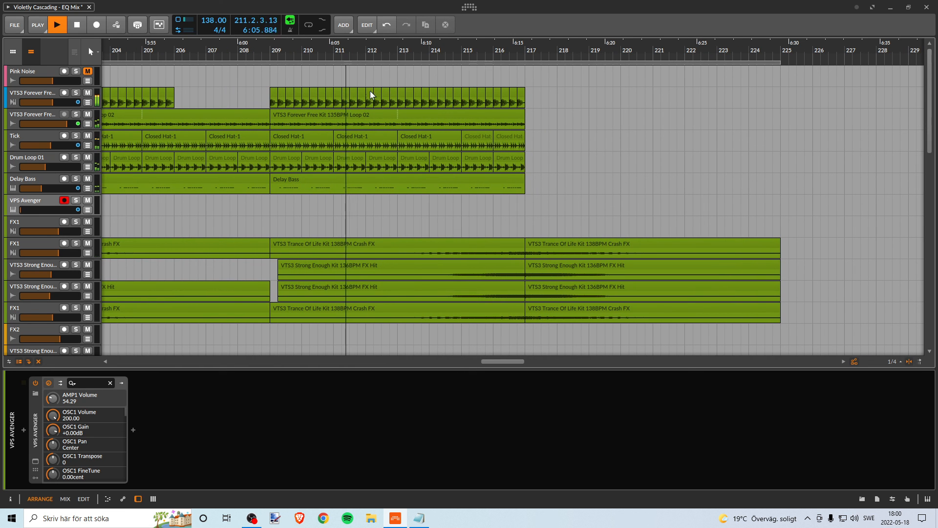
Try deleting the kick clips in bar 212 of the Outro and undo the deletion.
drag(370, 90, 394, 92)
key(Delete)
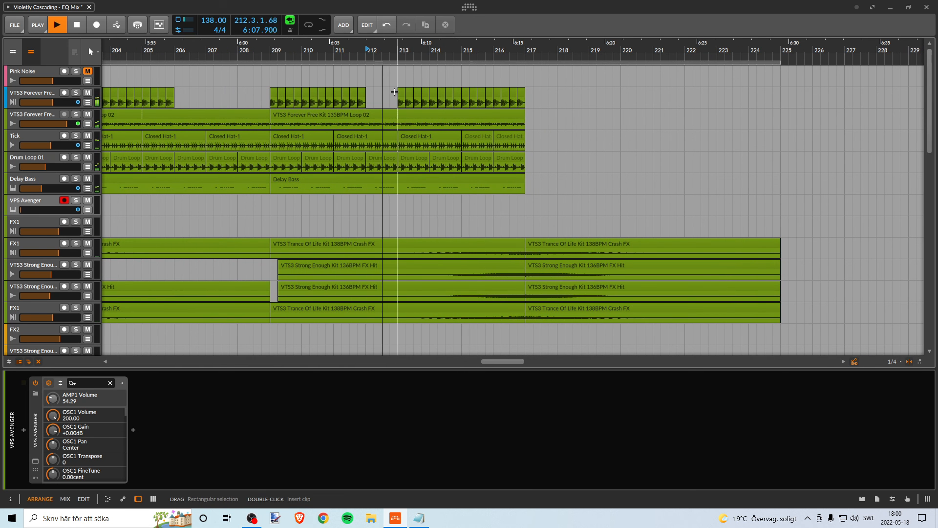
key(ctrl+z)
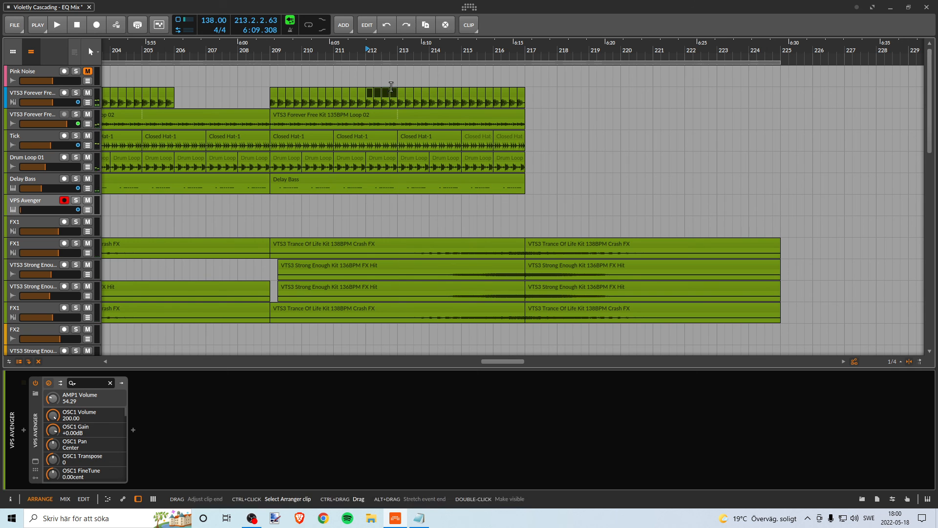
Play the Outro from bar 212 past the end of the kick to judge where a gap fits.
click(365, 53)
key(space)
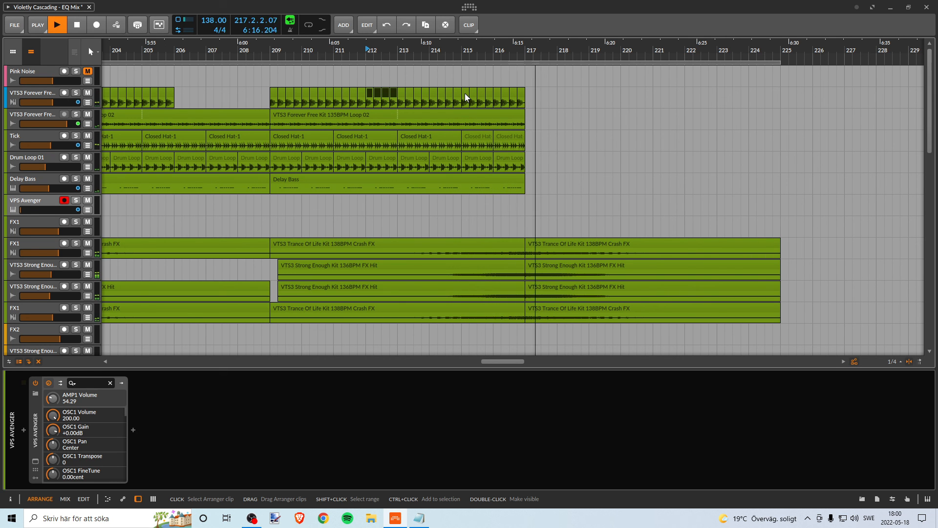
key(space)
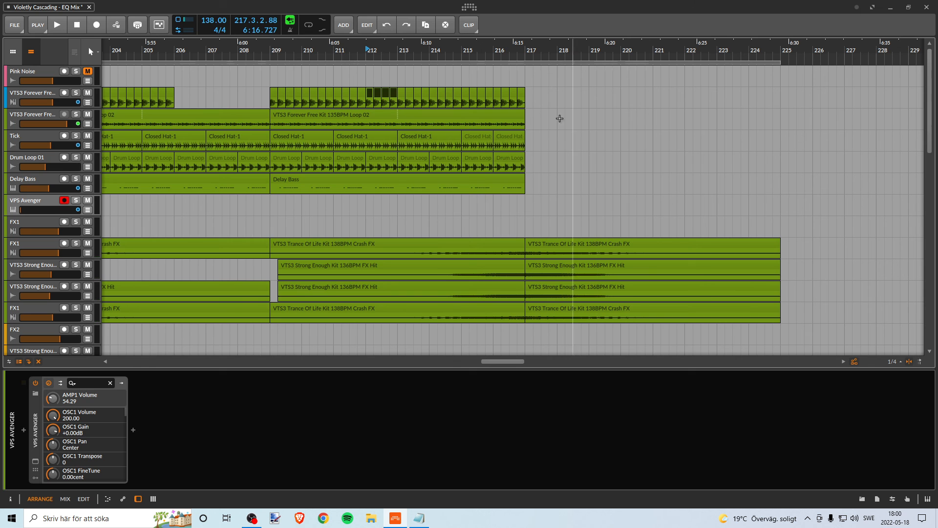
Delete the kick clips in bars 214 to 216 of the Outro while playing from bar 209, and save the project.
double_click(272, 55)
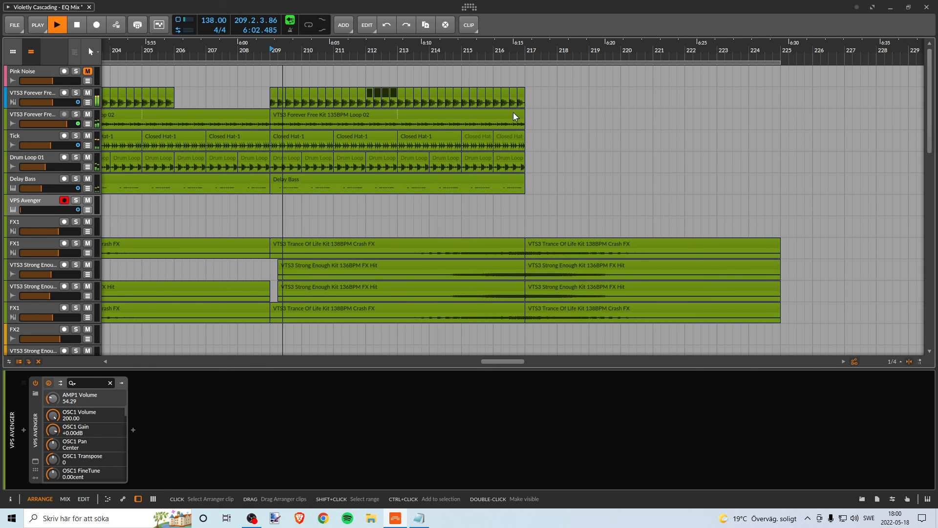
click(416, 95)
drag(434, 96, 551, 103)
key(Delete)
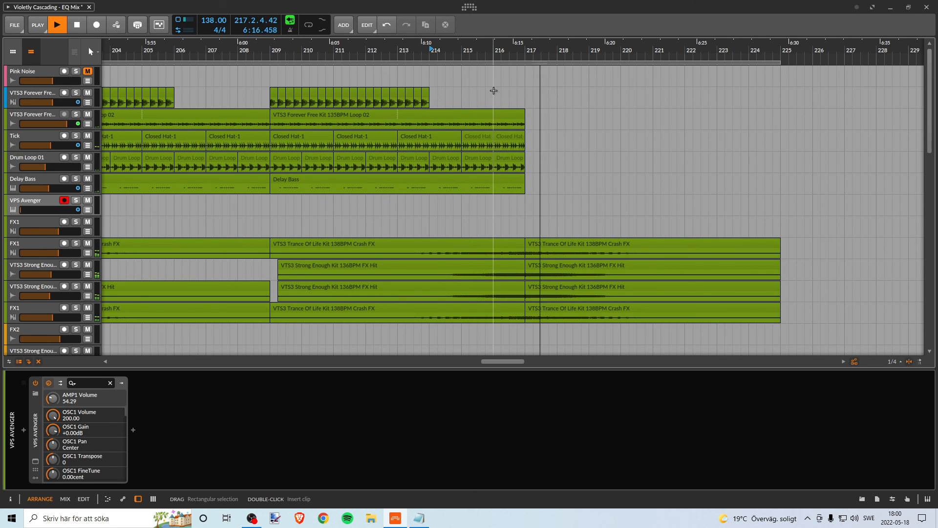
drag(464, 52, 508, 104)
key(space)
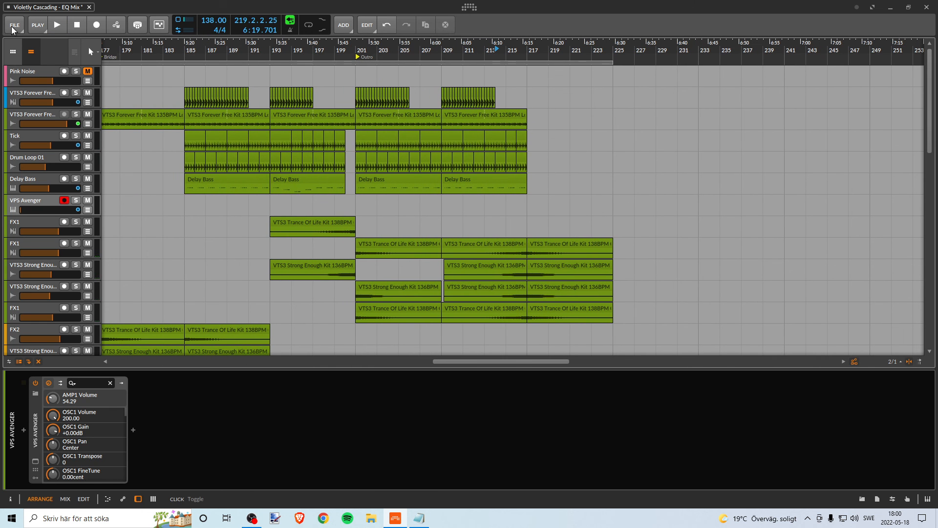
click(14, 25)
click(29, 69)
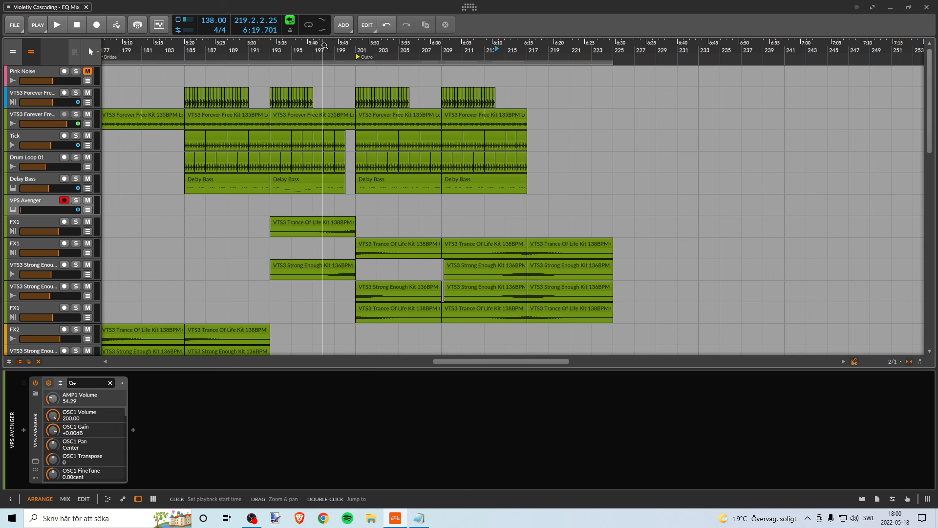
Play the song from its start and delete the kick clips in bars 7 and 8.
drag(356, 46, 740, 48)
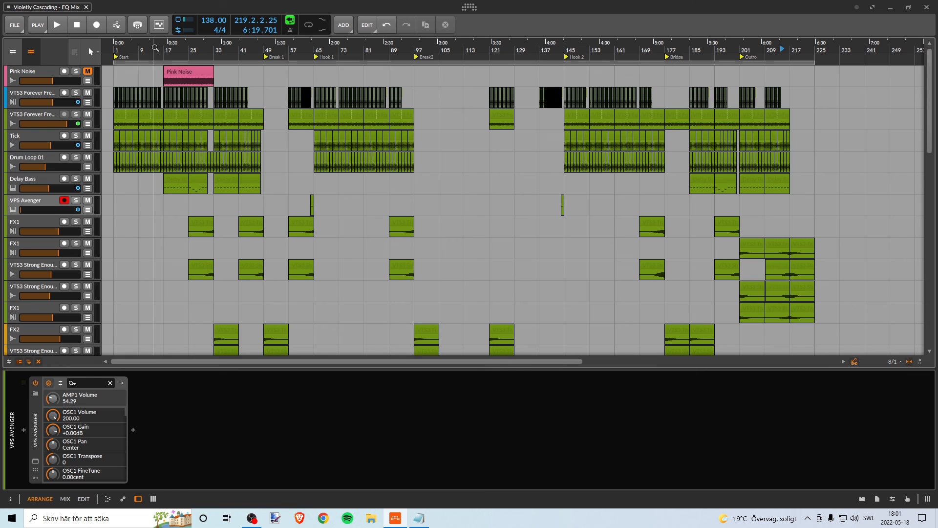
drag(128, 48, 171, 90)
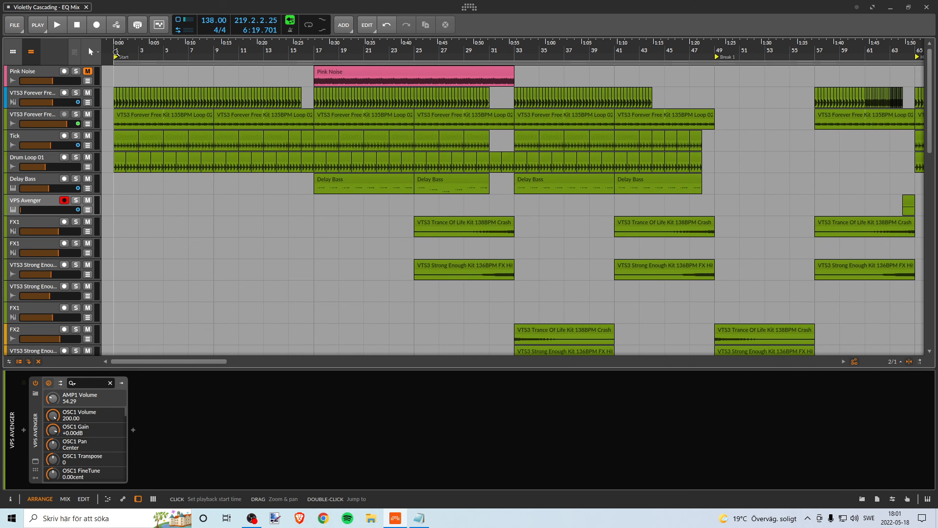
key(space)
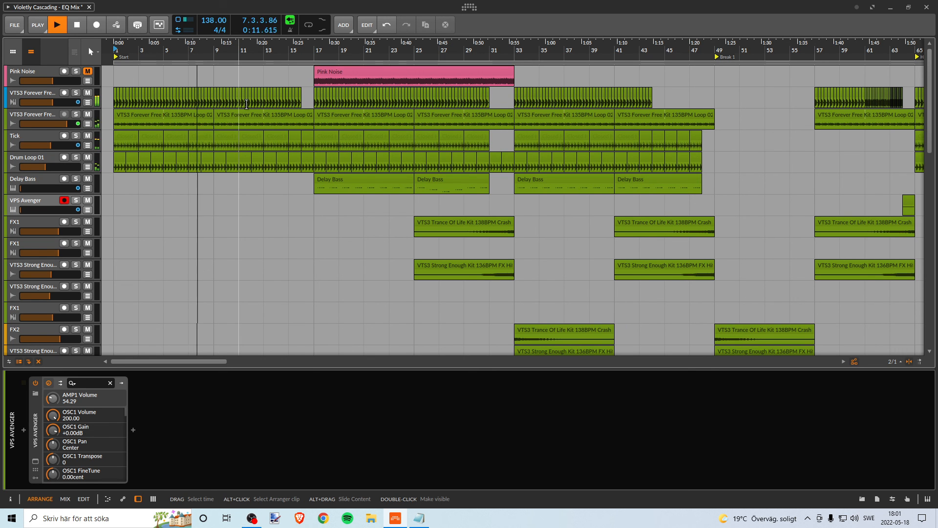
key(space)
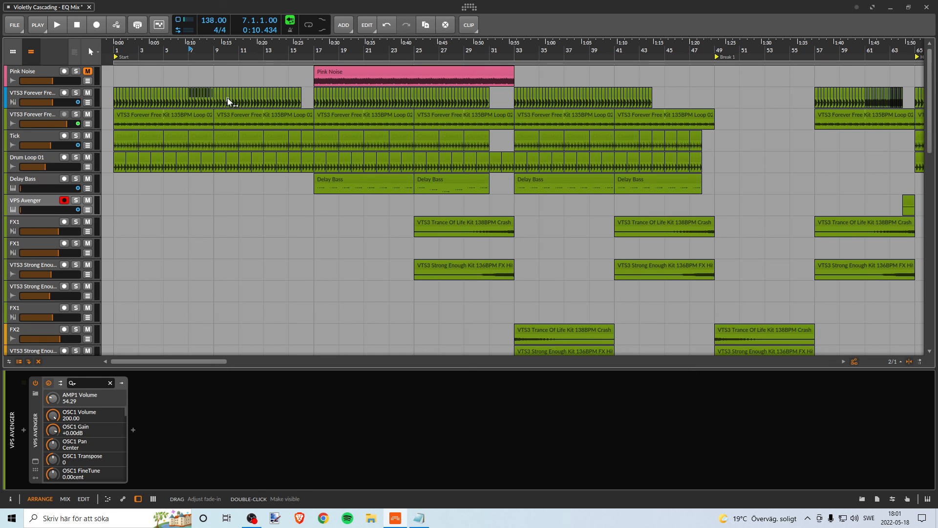
key(Delete)
Play the intro from bar 5 into the section after bar 17 to check the kick gap, and save the project.
click(167, 51)
key(space)
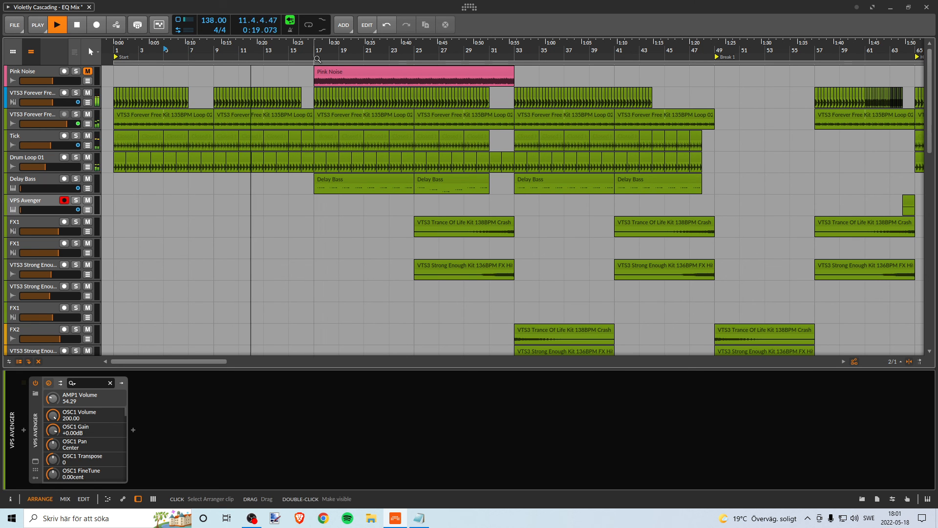
drag(305, 51, 329, 98)
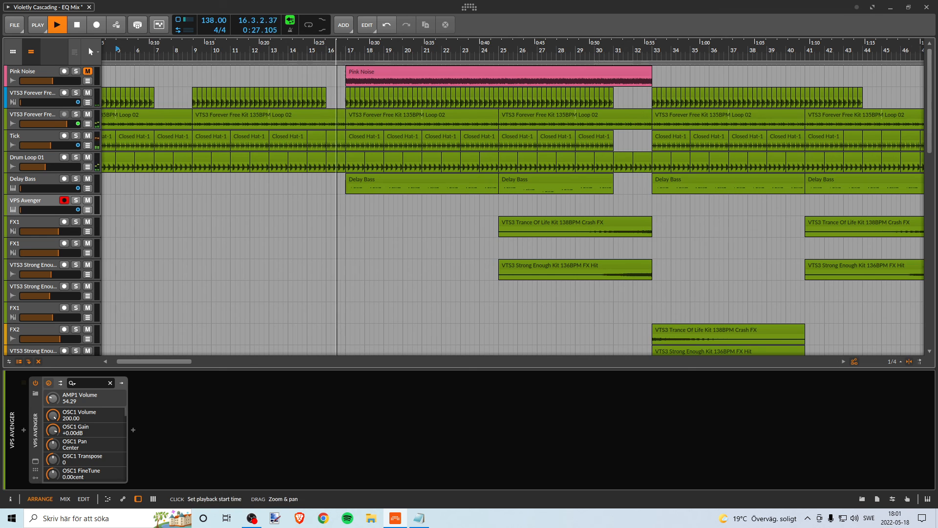
drag(337, 51, 274, 30)
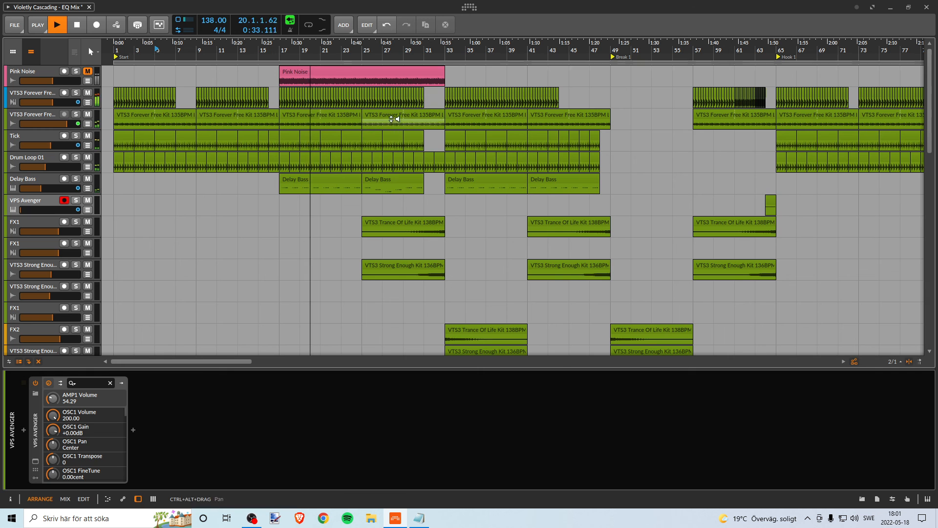
scroll(386, 113, down, 10)
scroll(384, 112, up, 7)
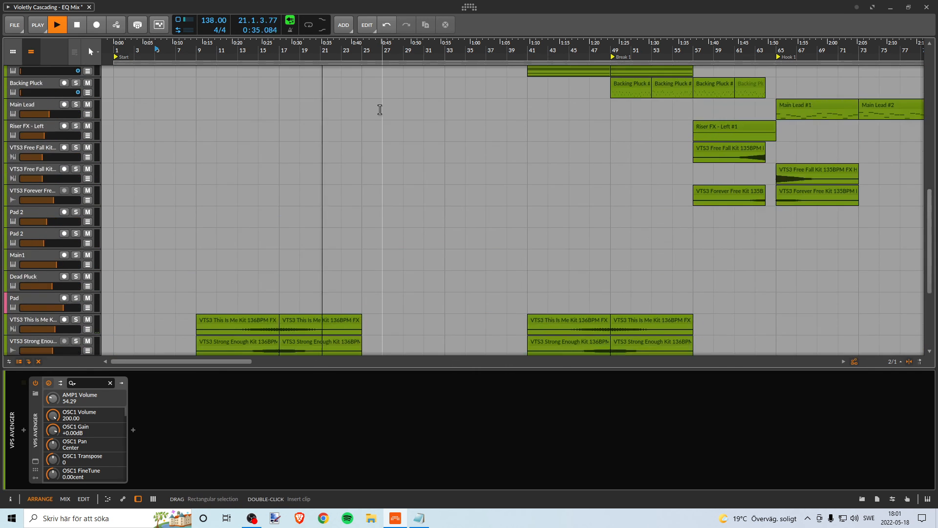
scroll(381, 116, up, 3)
key(space)
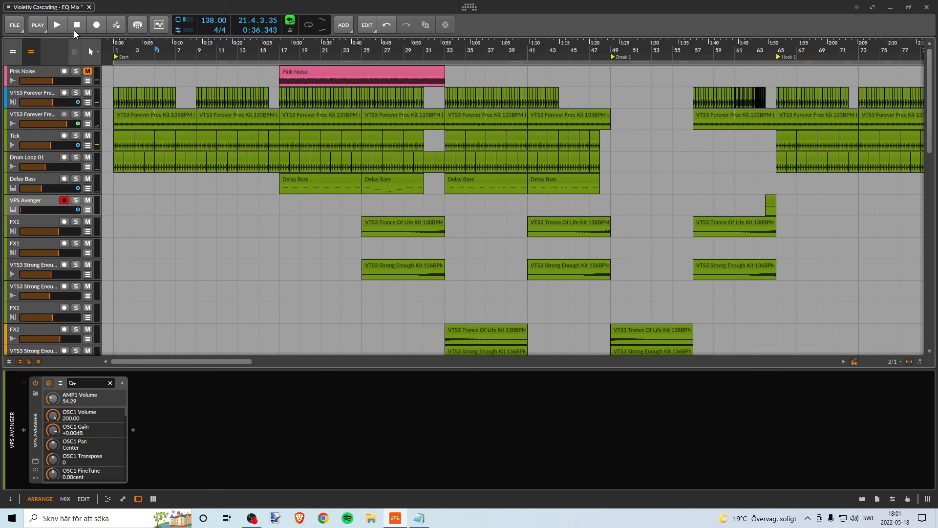
click(15, 25)
click(32, 73)
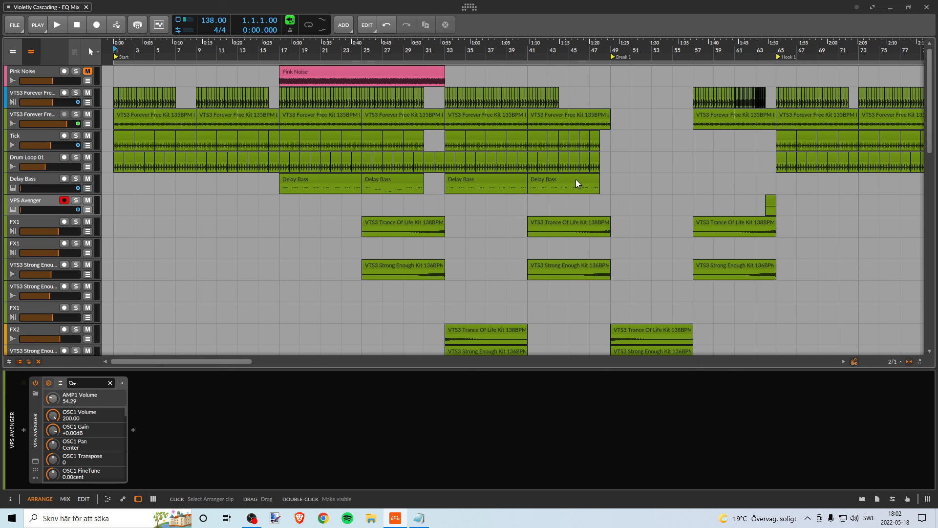
mouse_move(603, 53)
mouse_down()
mouse_move(601, 8)
mouse_move(601, 56)
mouse_up()
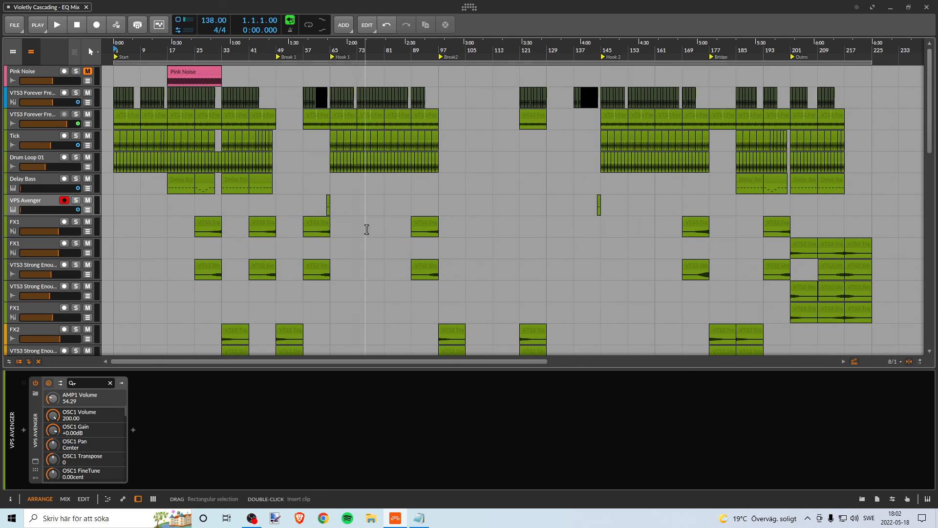
scroll(367, 244, down, 10)
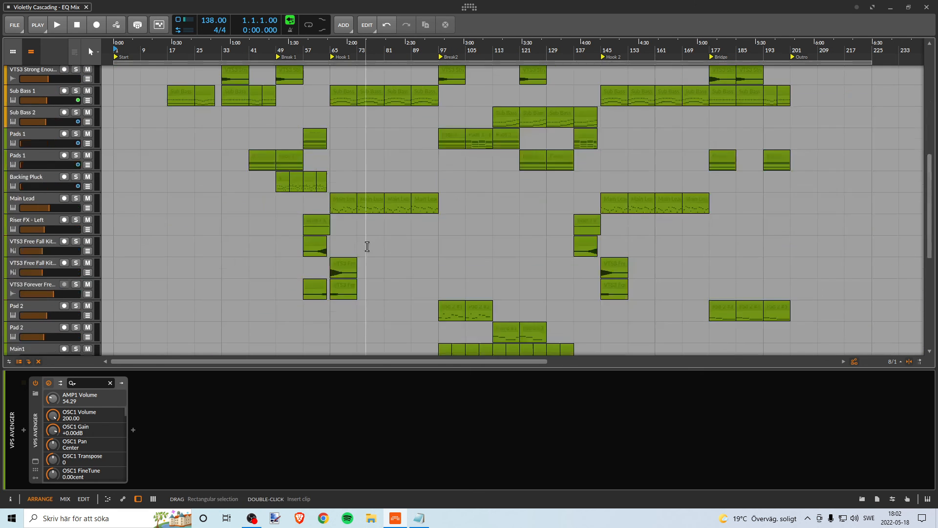
scroll(369, 244, up, 10)
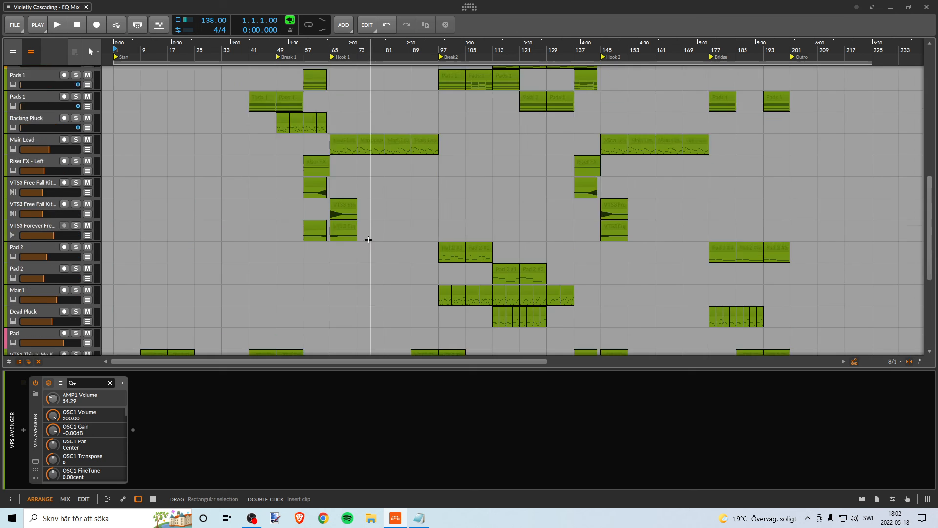
scroll(368, 237, up, 1)
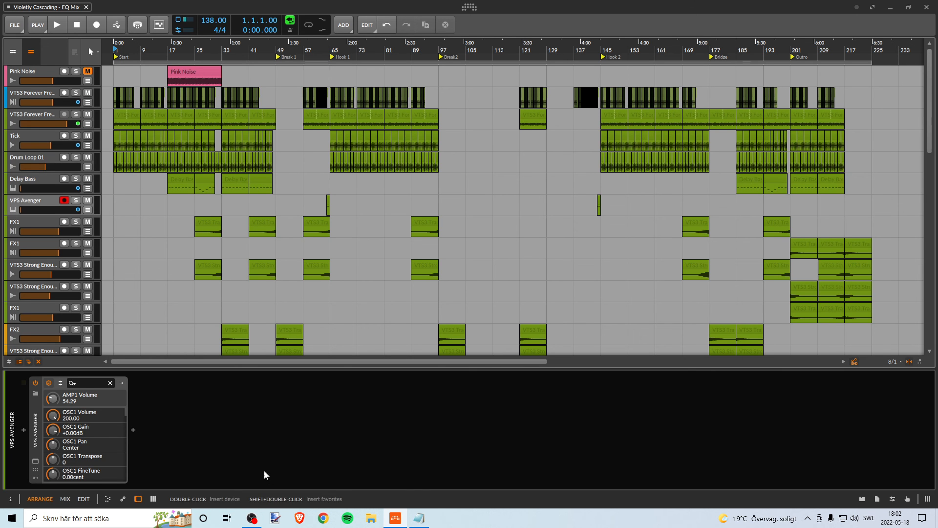
click(253, 519)
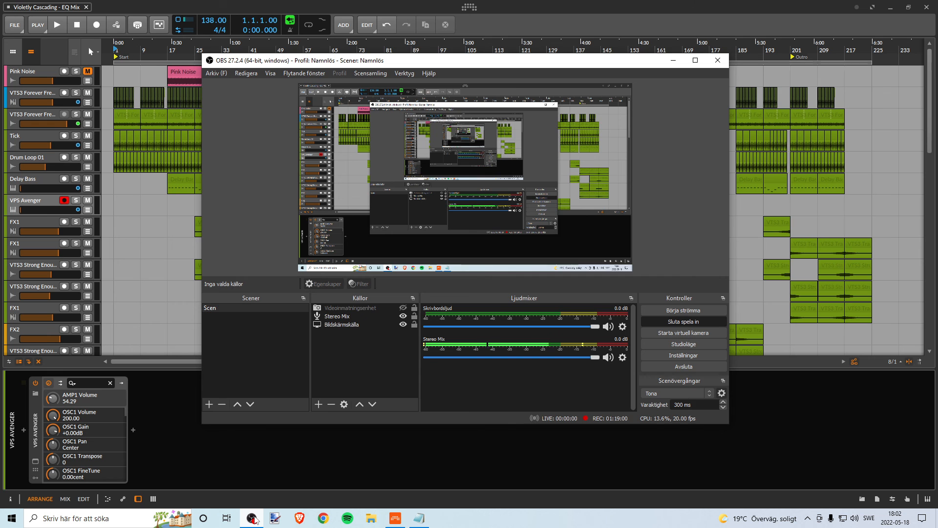
click(253, 519)
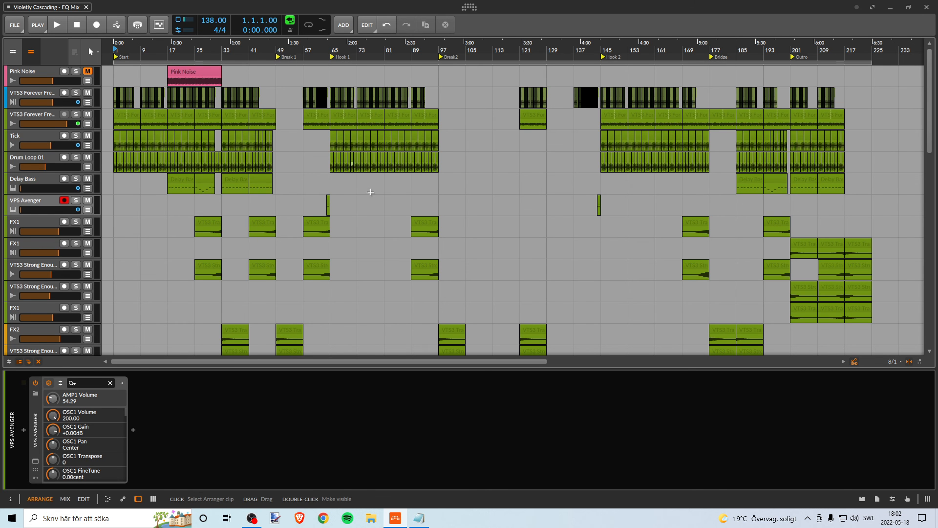
scroll(364, 188, down, 8)
scroll(354, 177, up, 8)
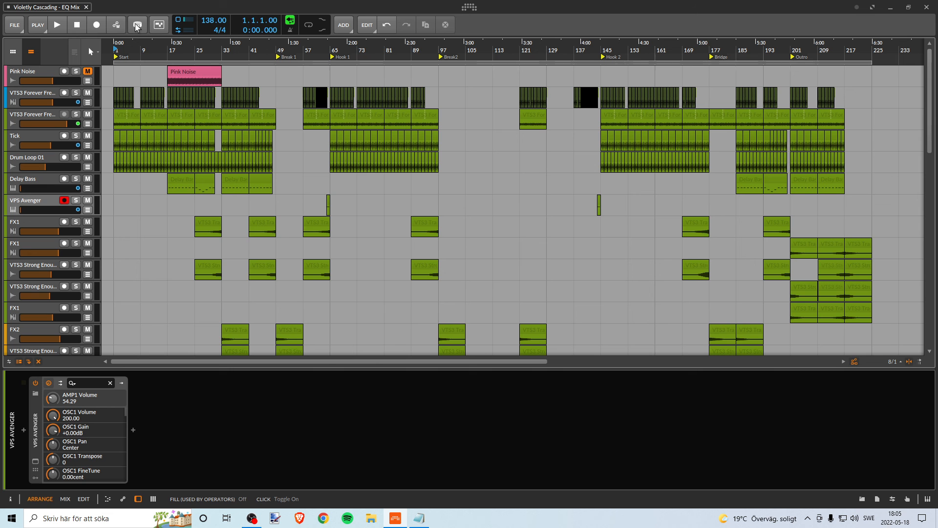
click(251, 518)
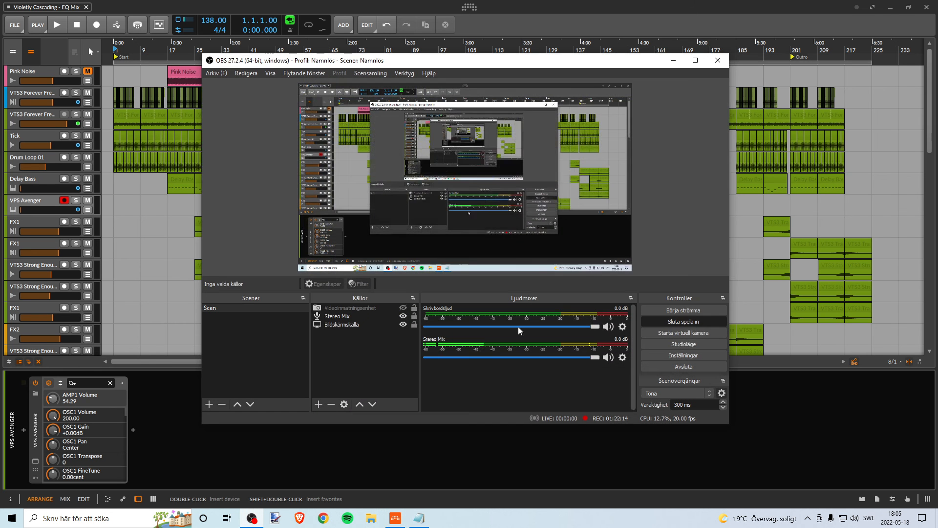